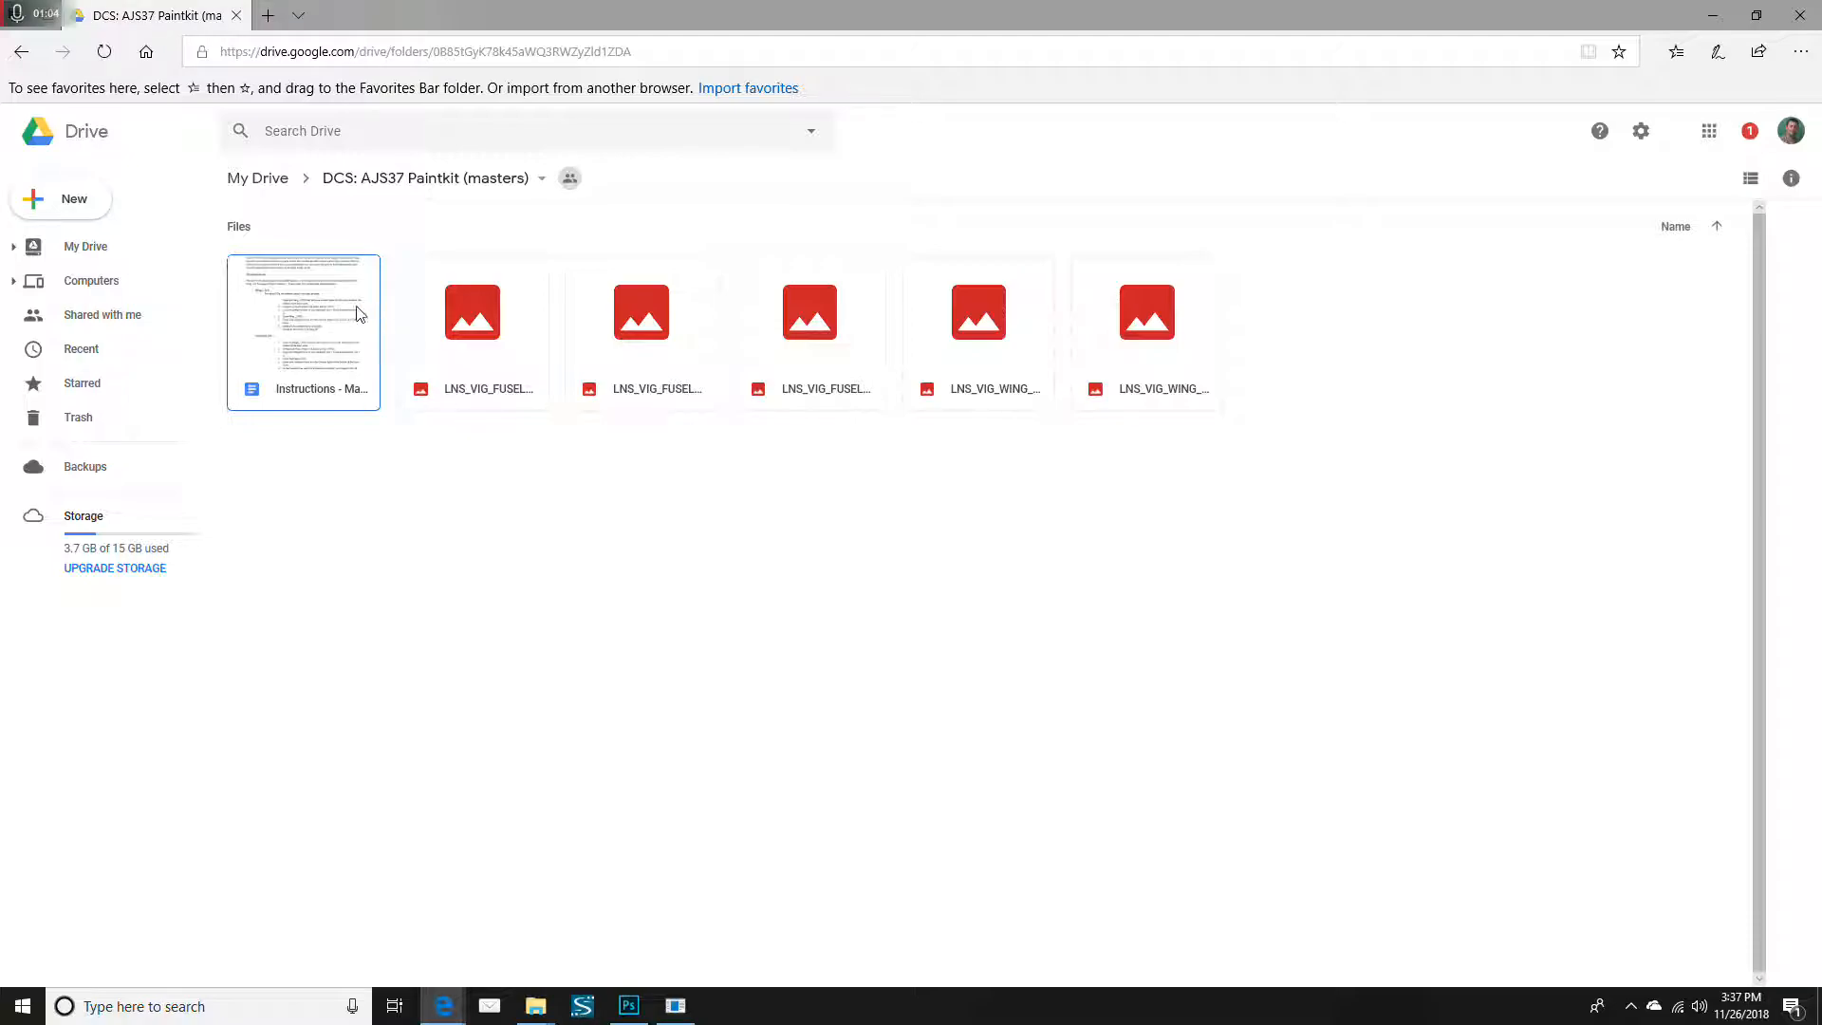
Switch to File Explorer and look through the DCS Edits folder and its Livery Download subfolder
mouse_move(543, 1016)
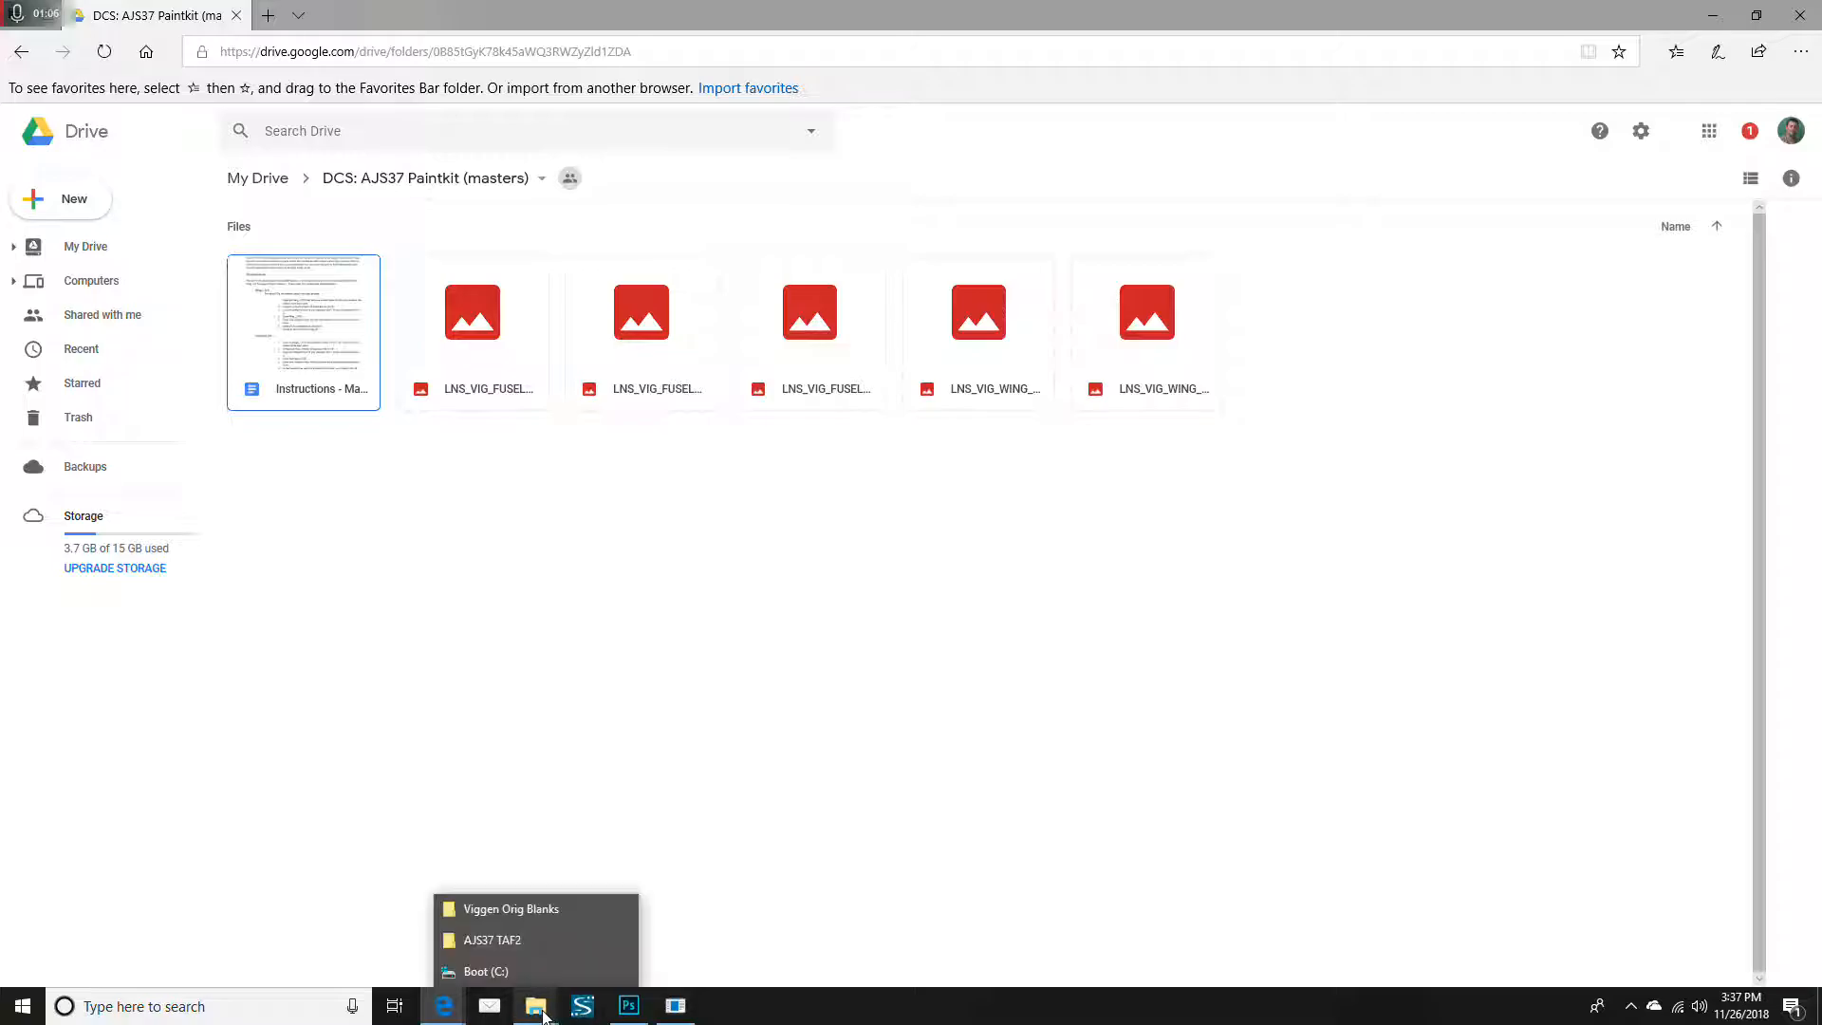
left_click(533, 906)
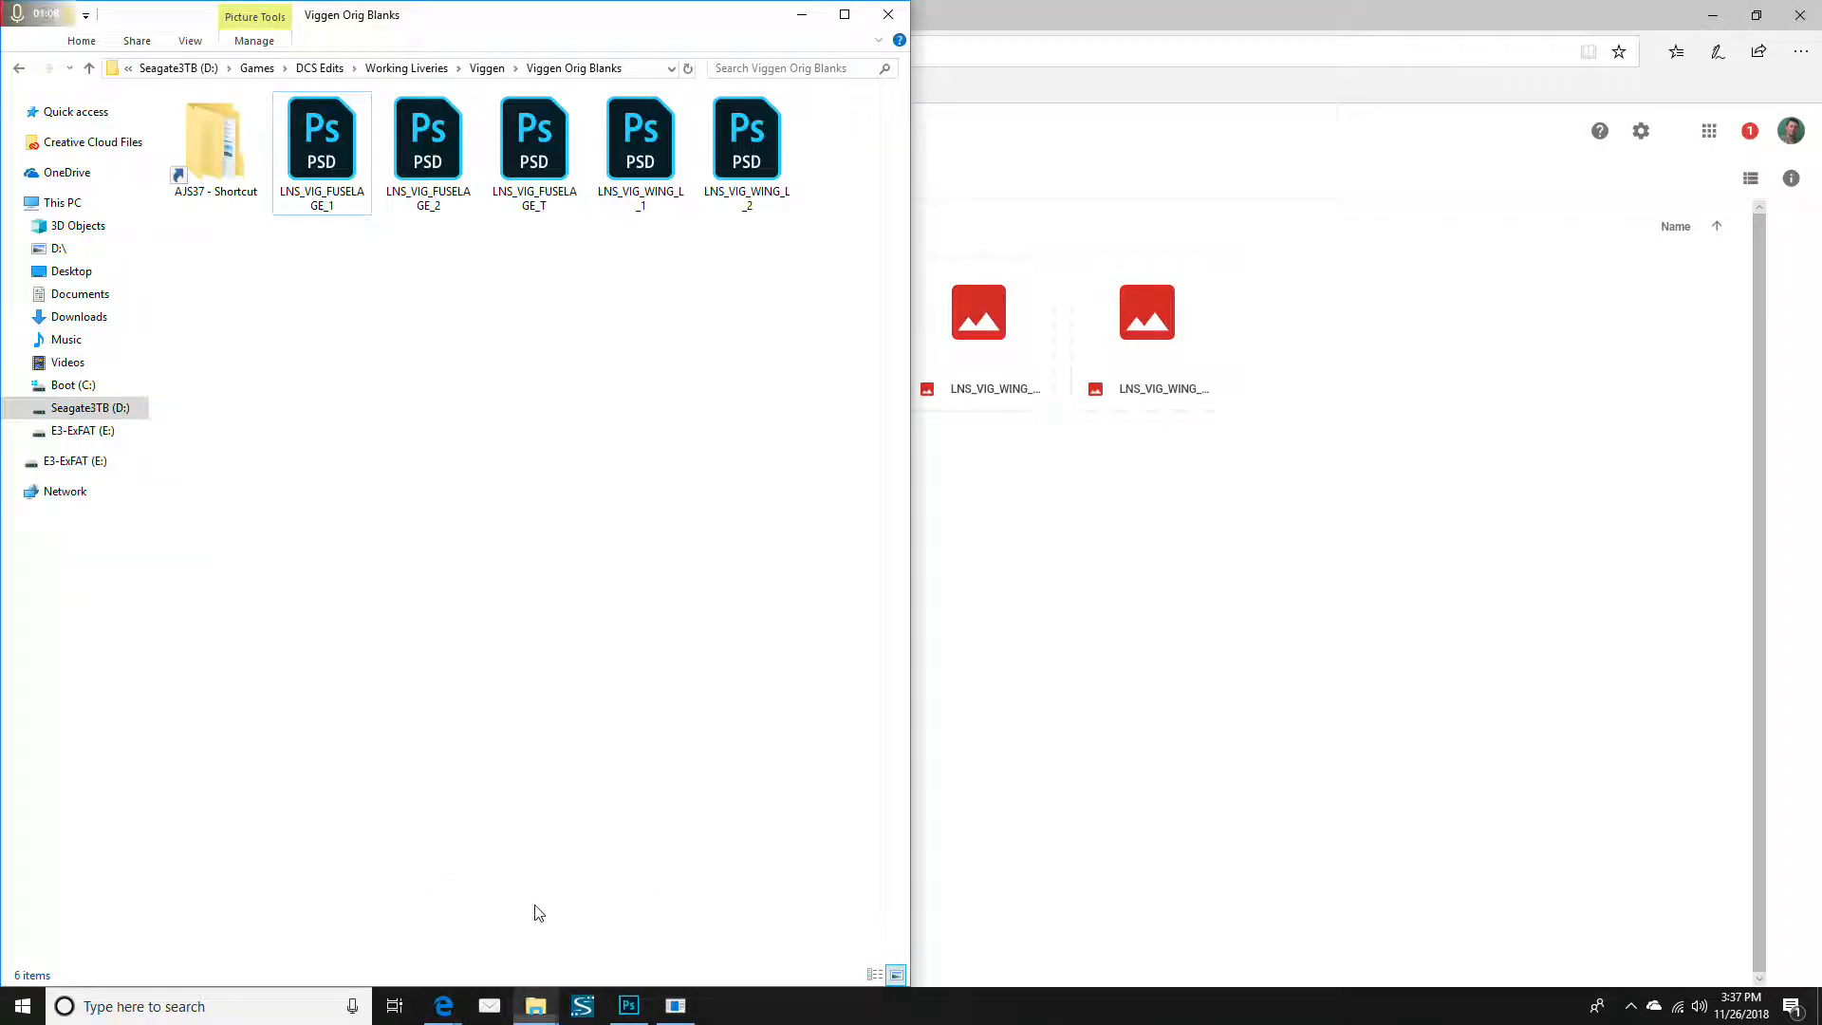
left_click(318, 67)
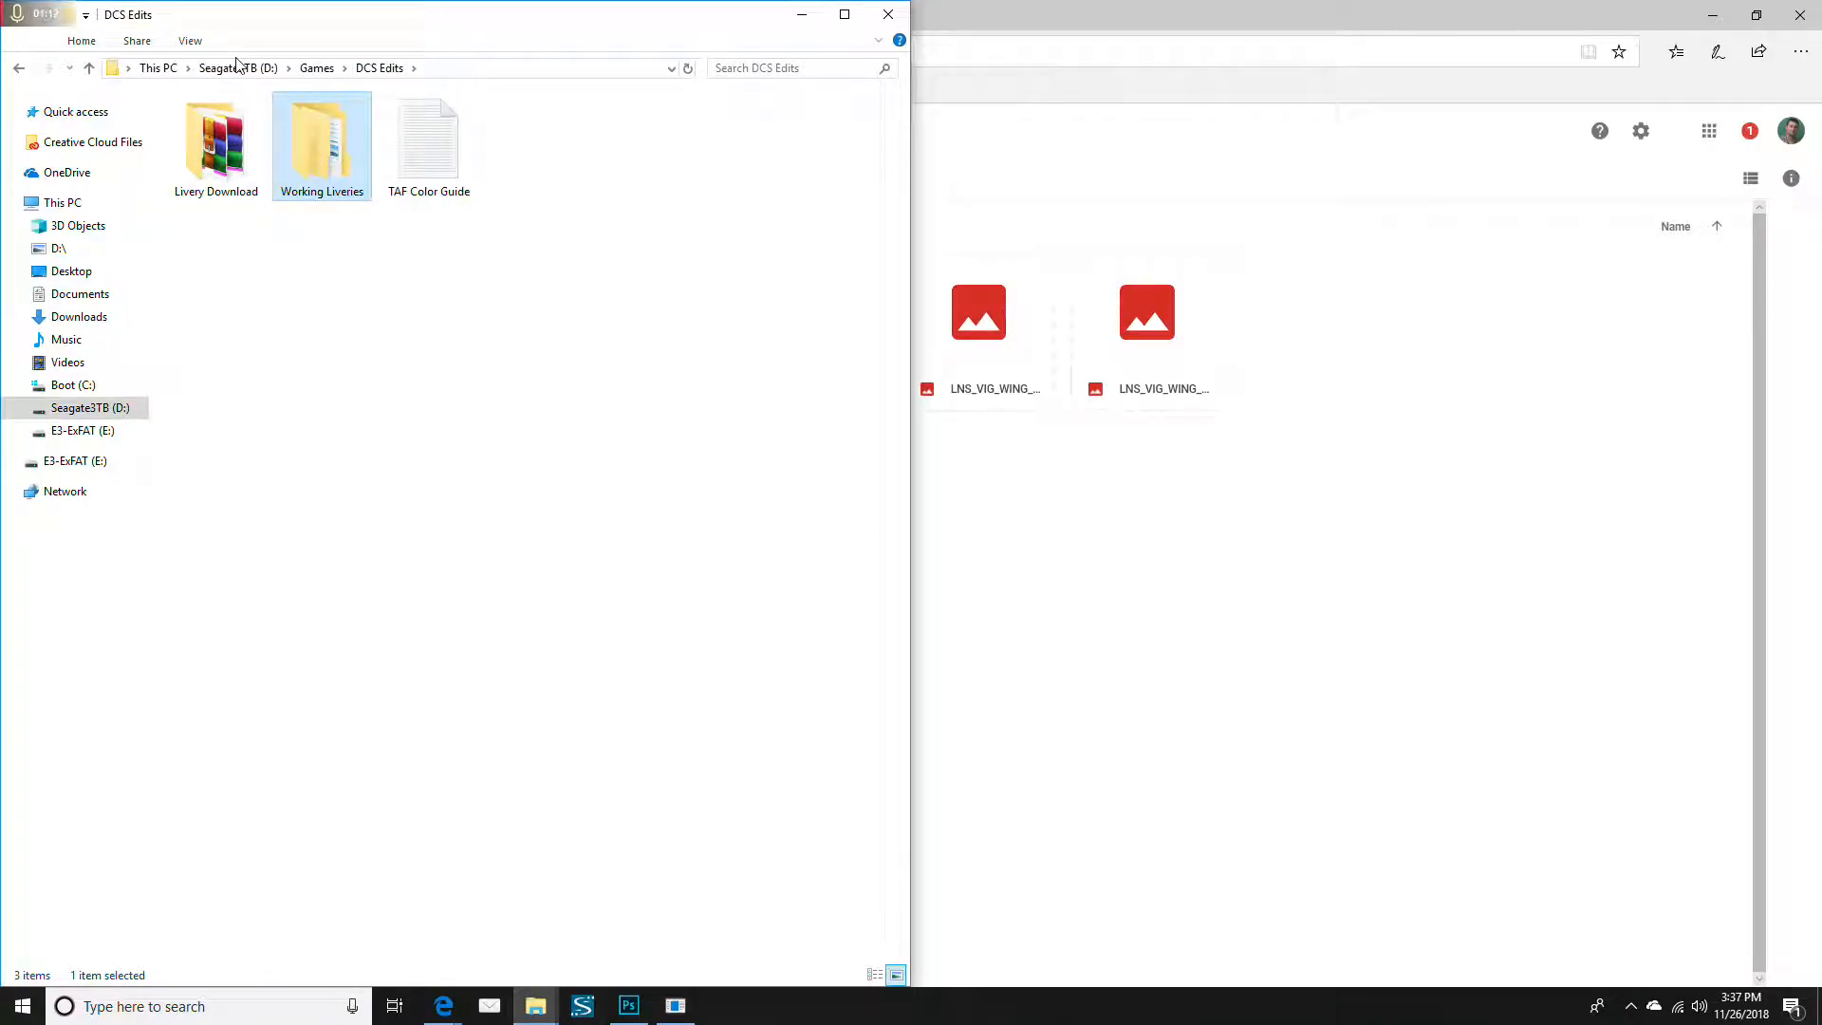
left_click(319, 70)
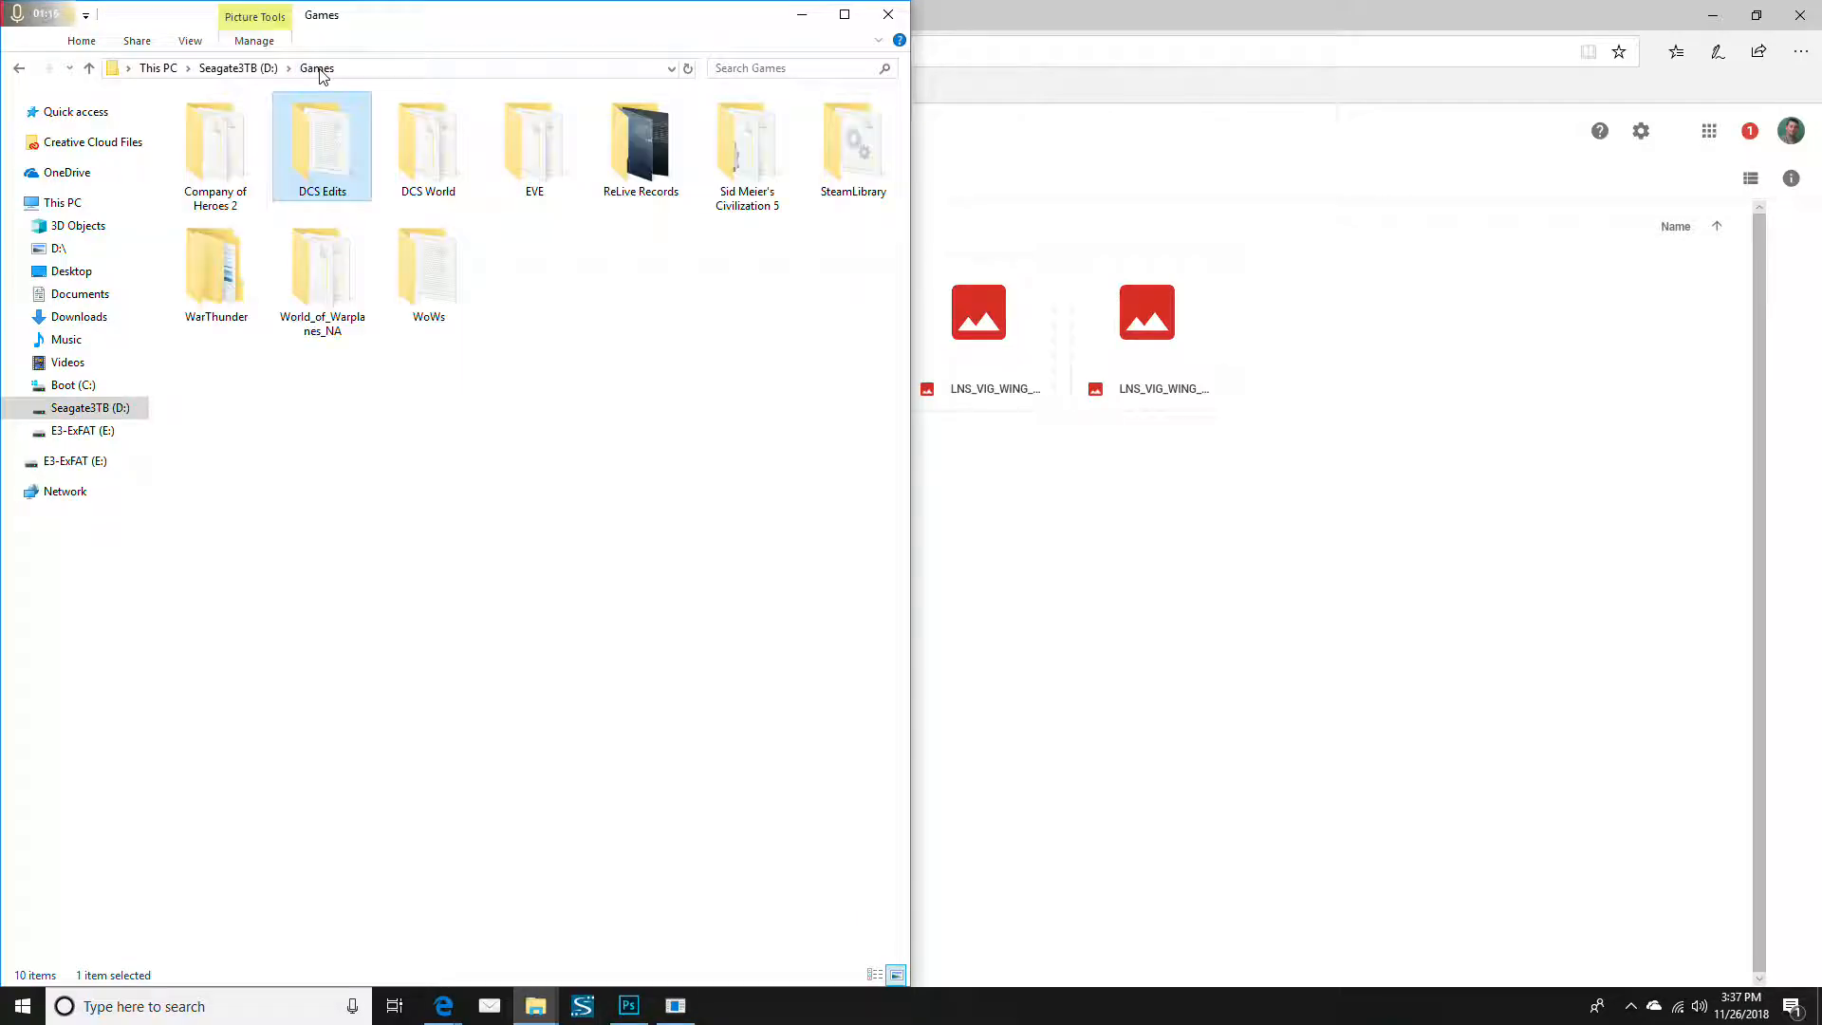
double_click(337, 142)
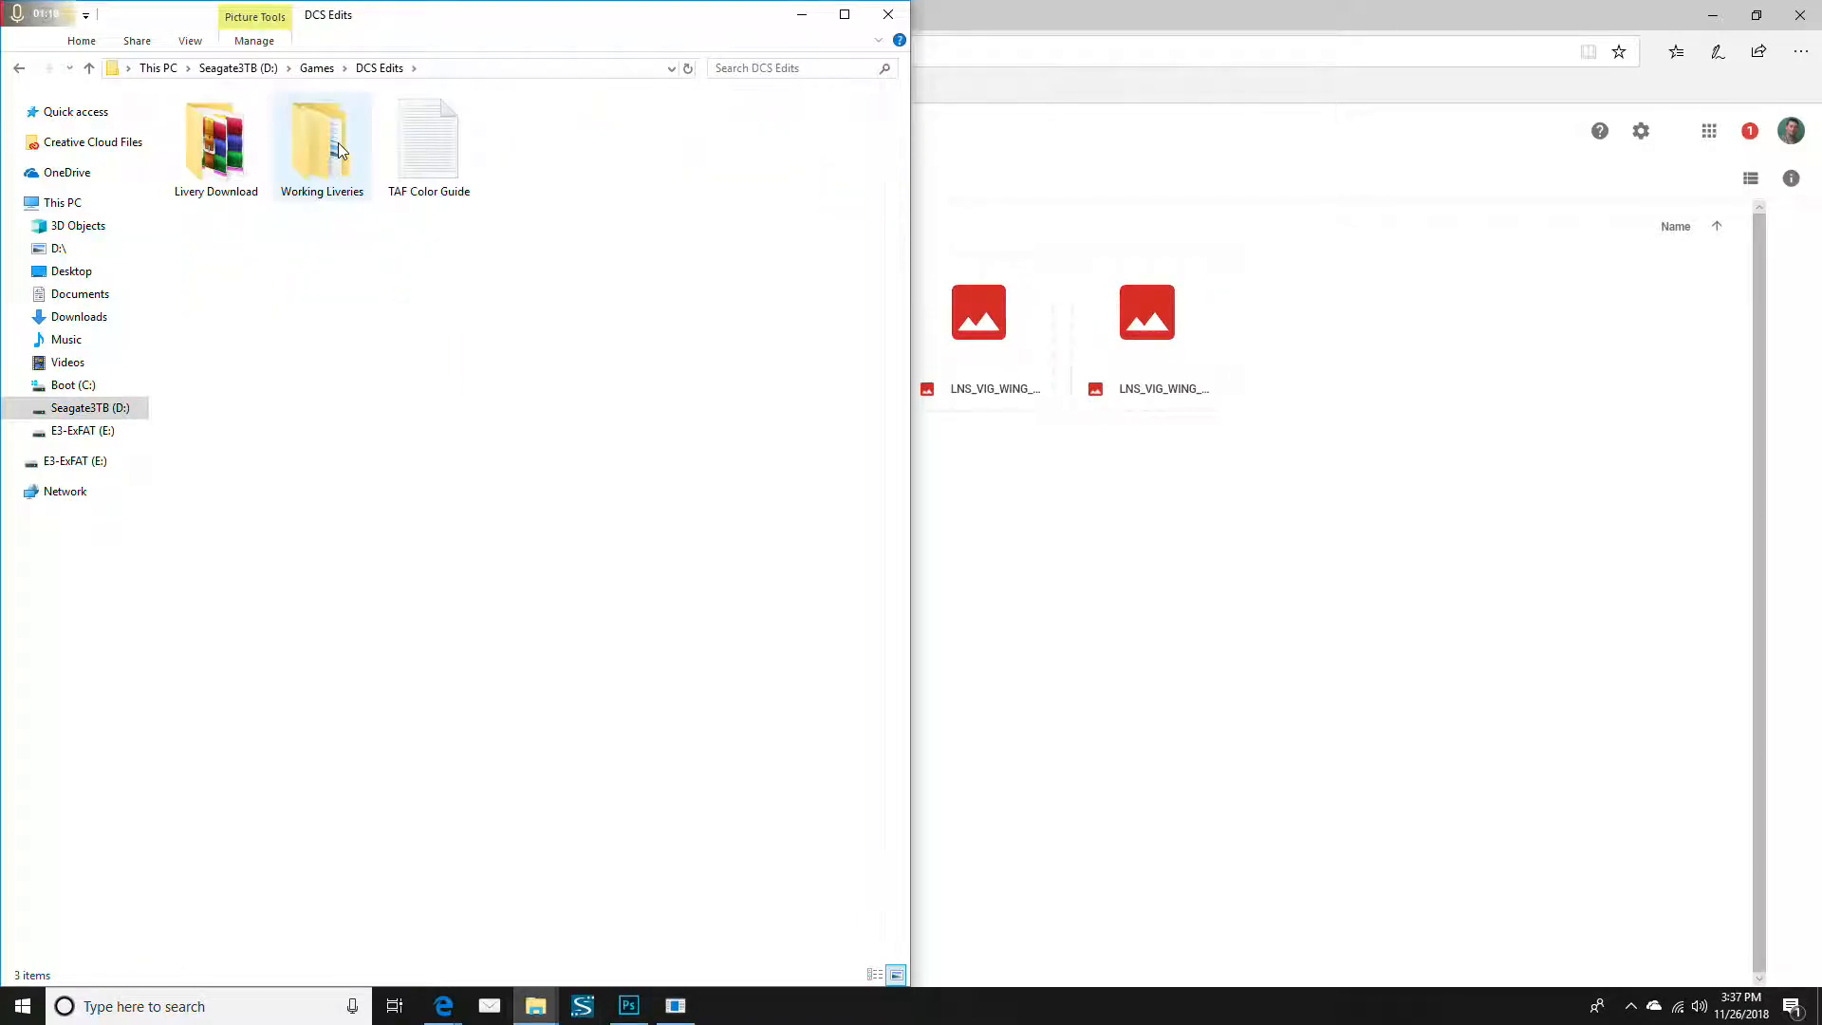
left_click(465, 144)
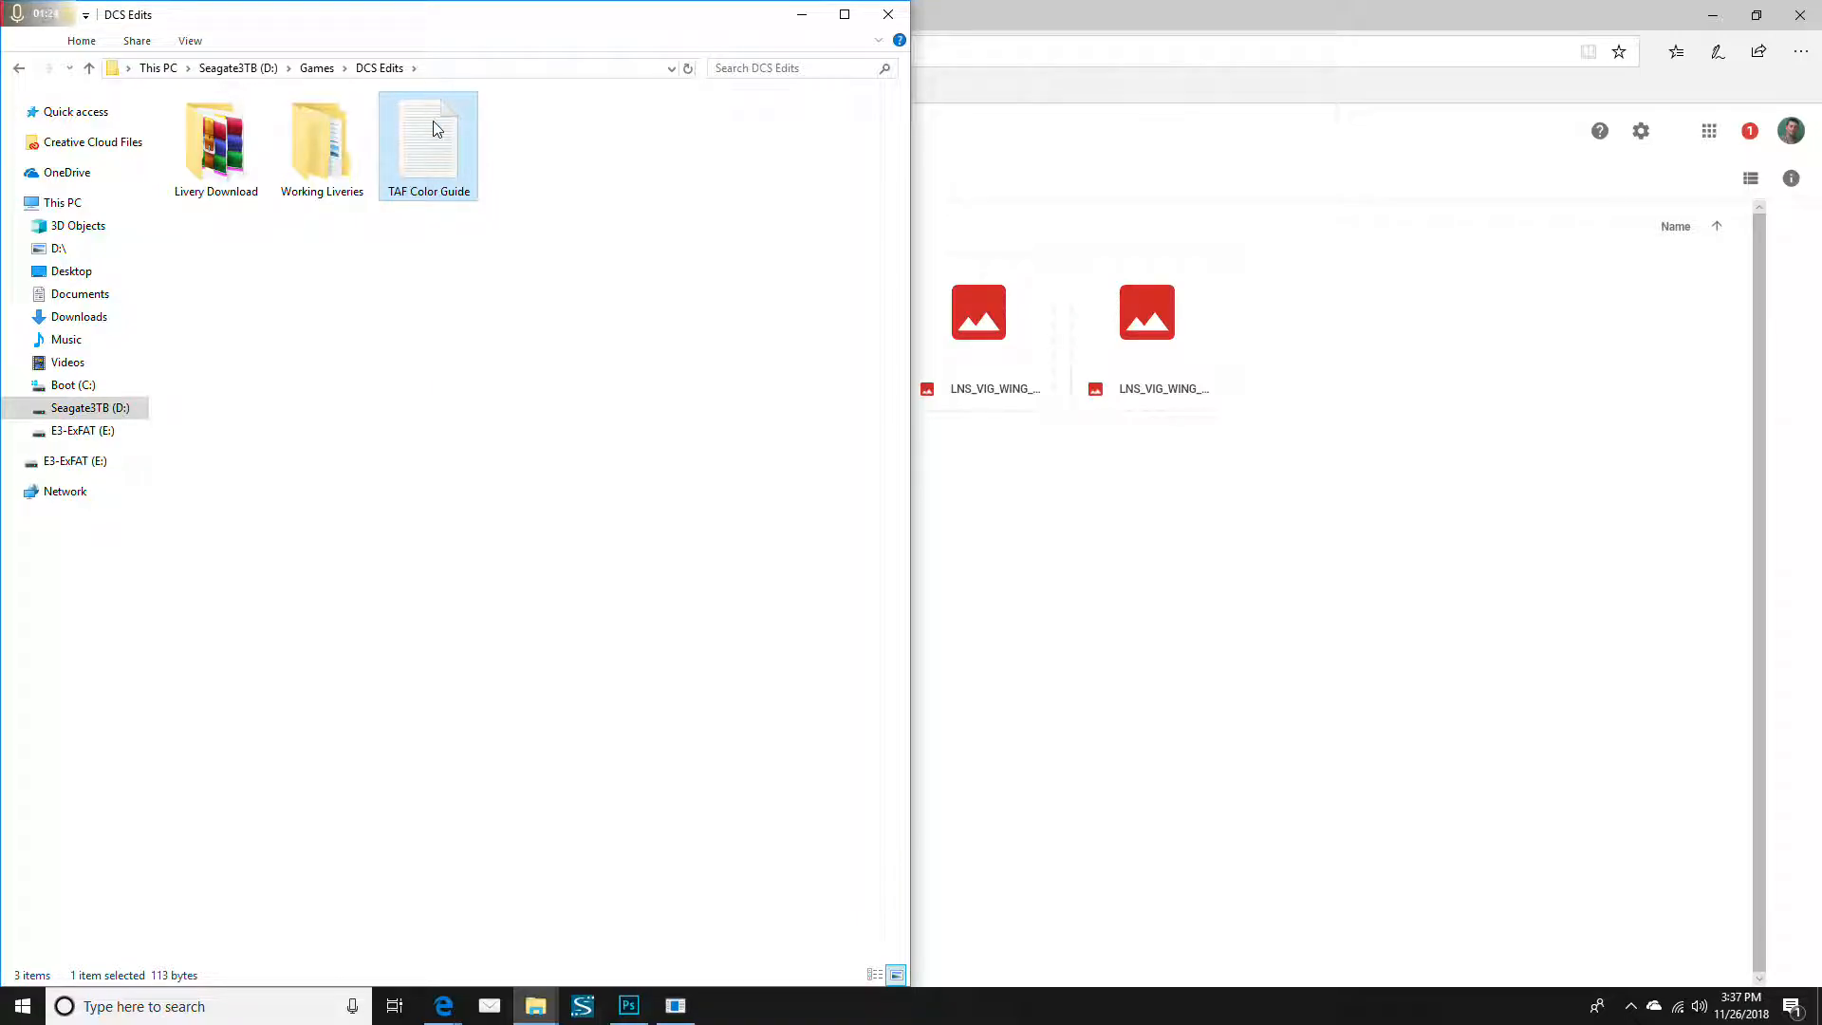
left_click(339, 116)
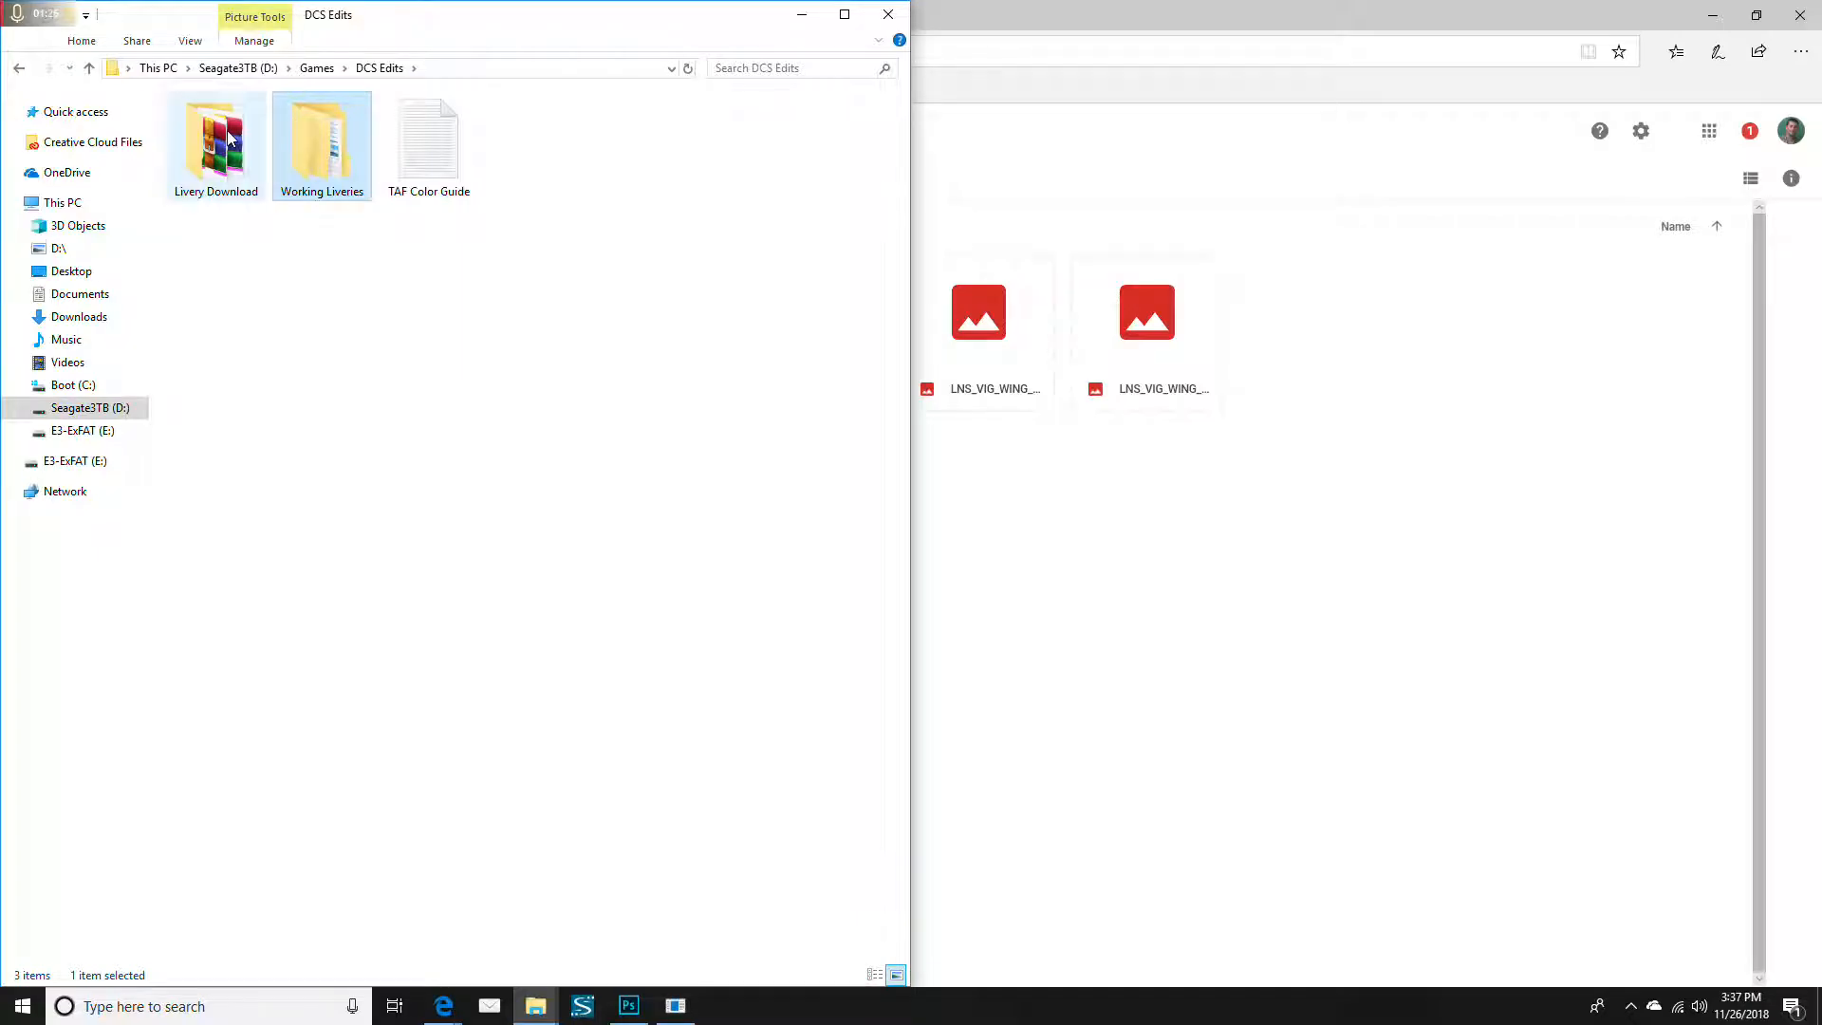
double_click(228, 138)
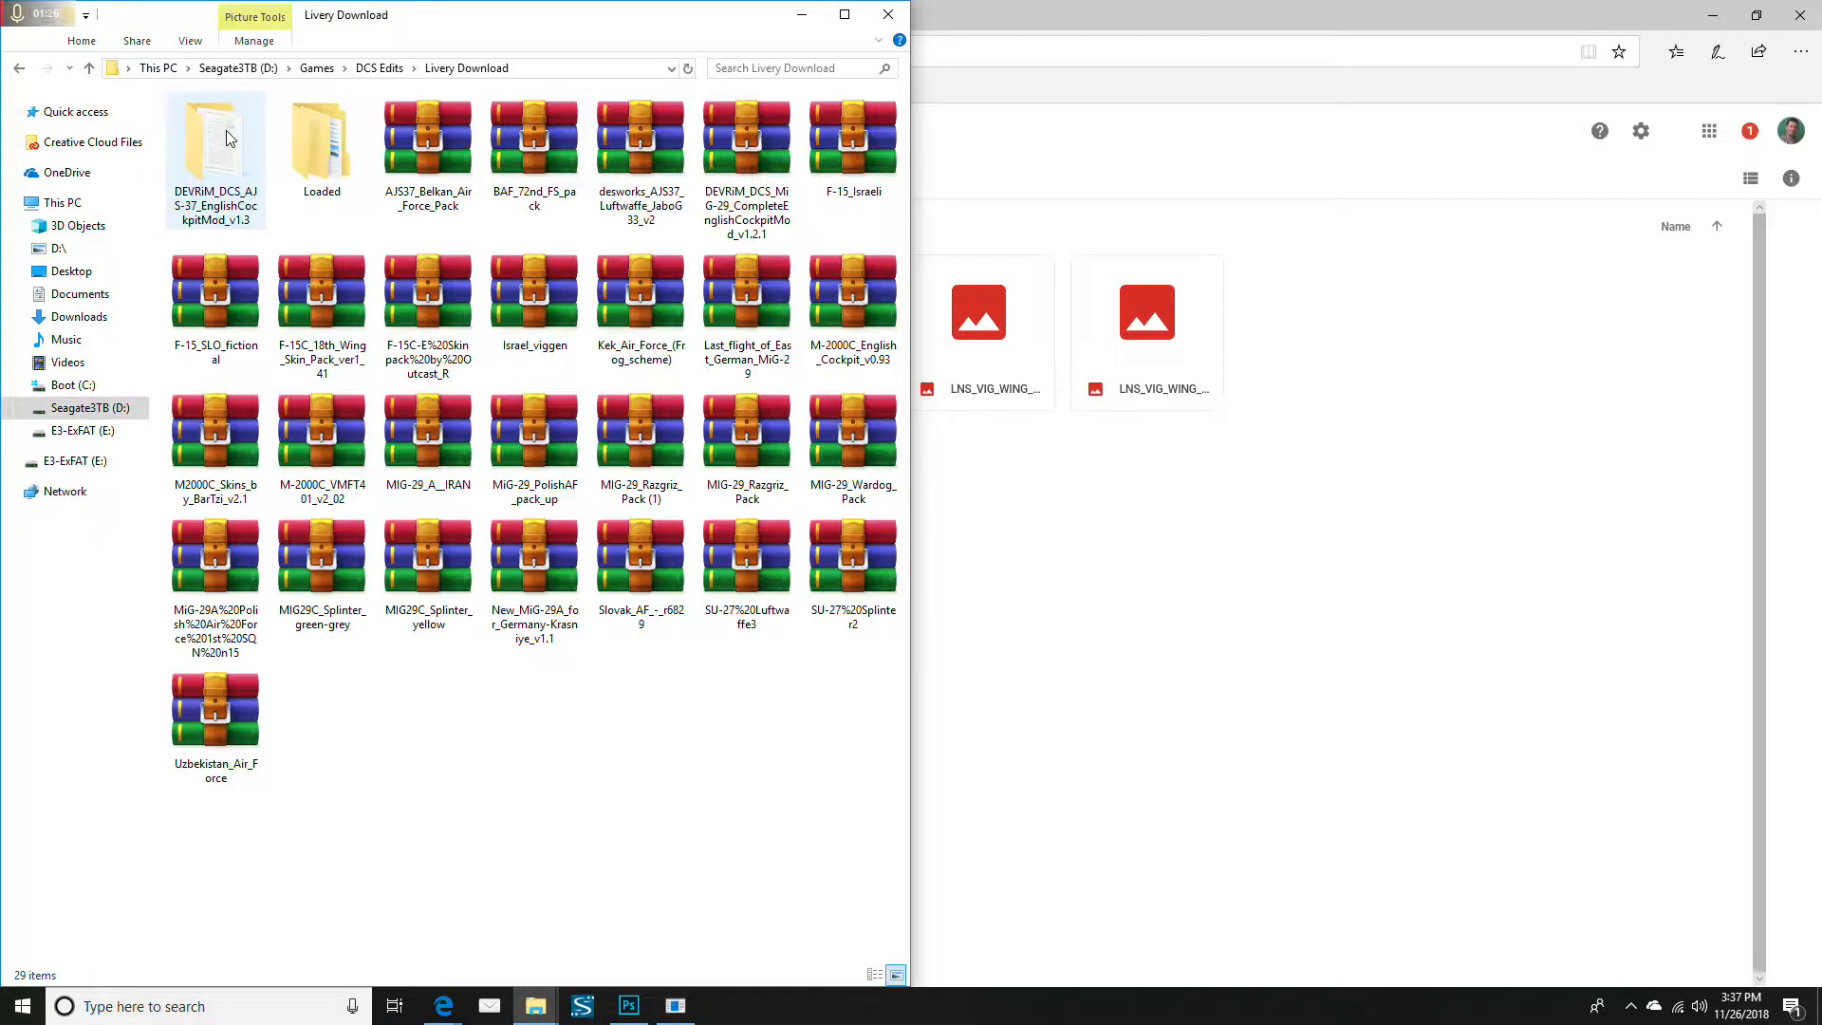
left_click(16, 73)
Open LNS_VIG_WING_L_1 in Photoshop from the Viggen Orig Blanks folder under Working Liveries > Viggen
double_click(320, 130)
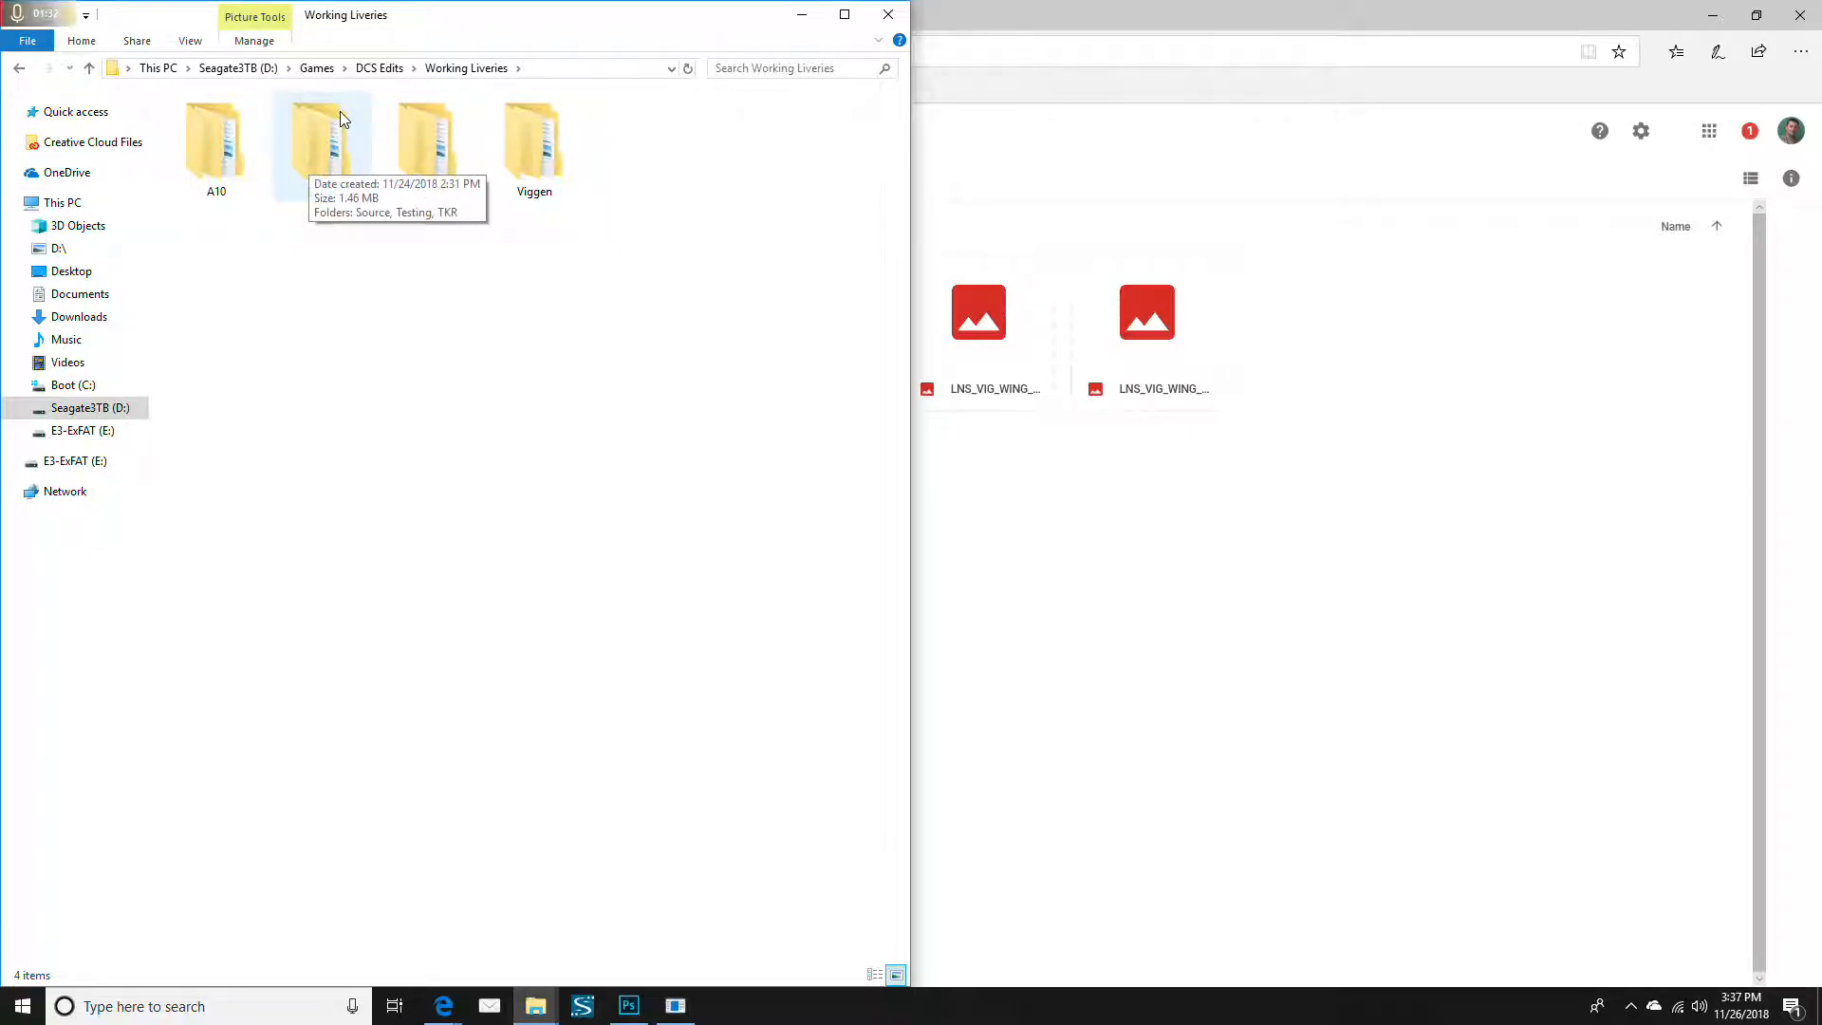
double_click(534, 142)
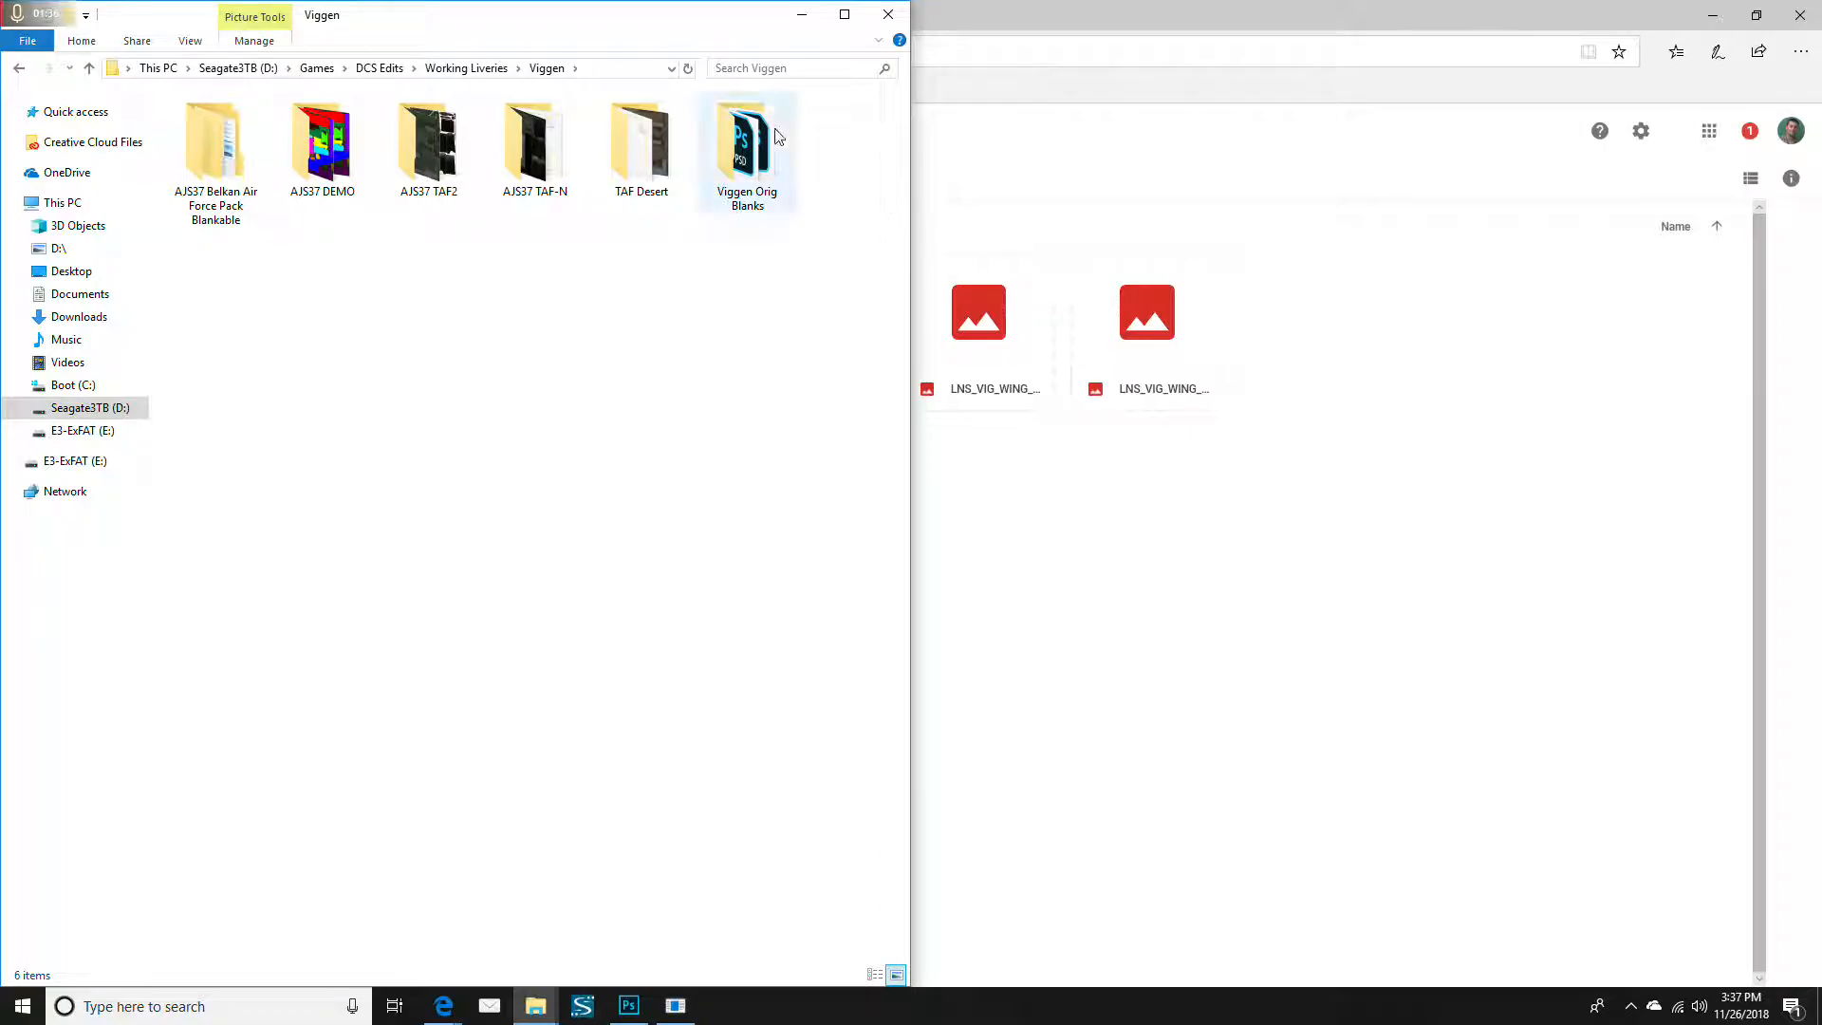
double_click(727, 140)
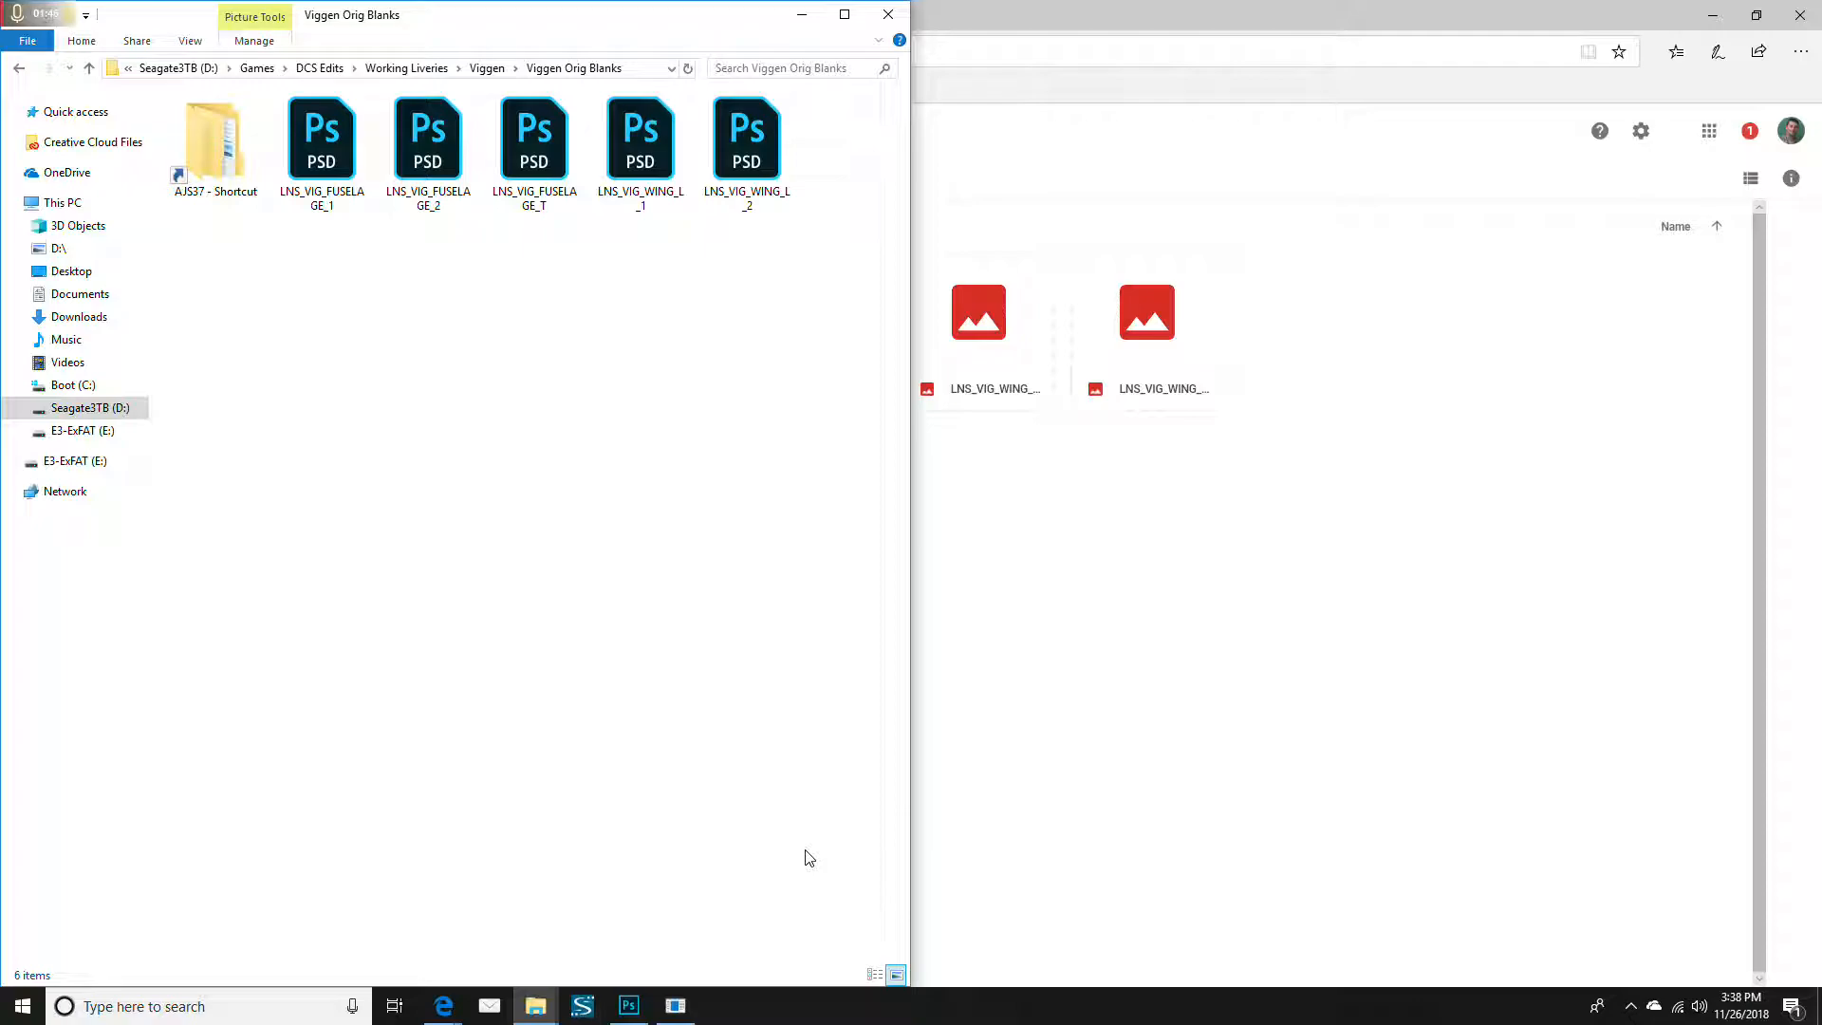
mouse_move(640, 1011)
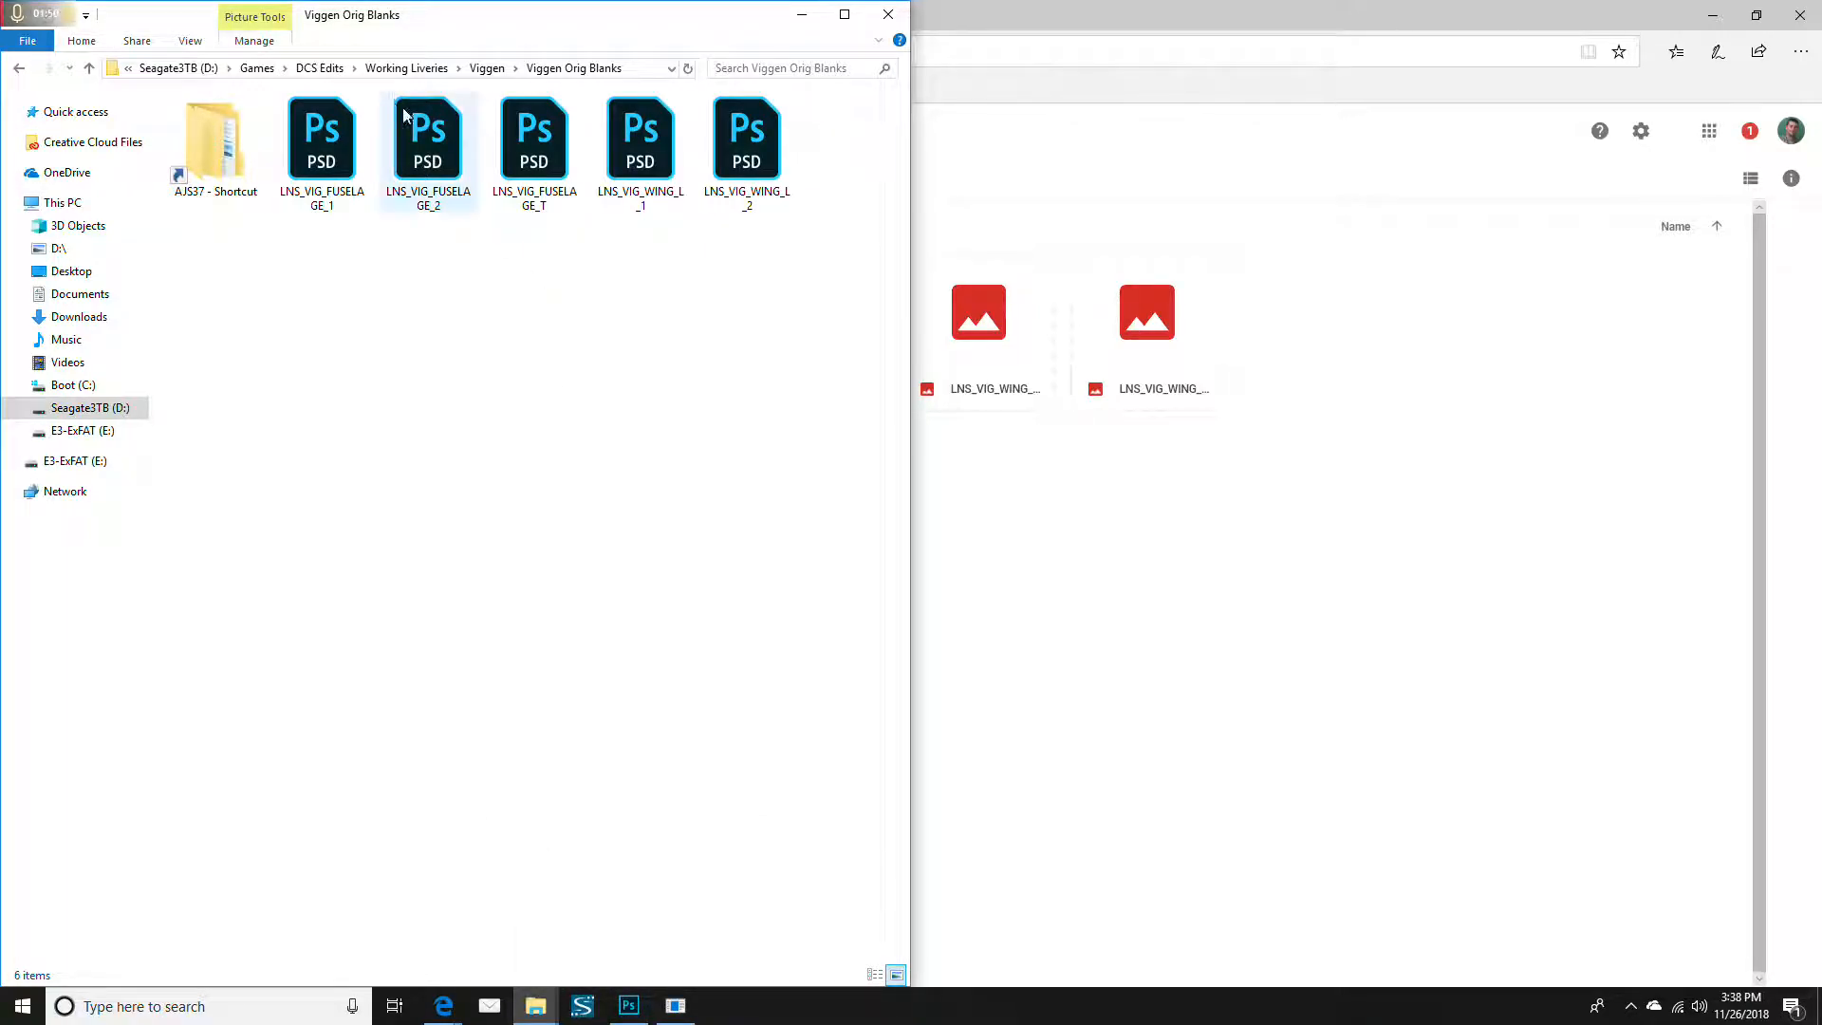
left_click(628, 132)
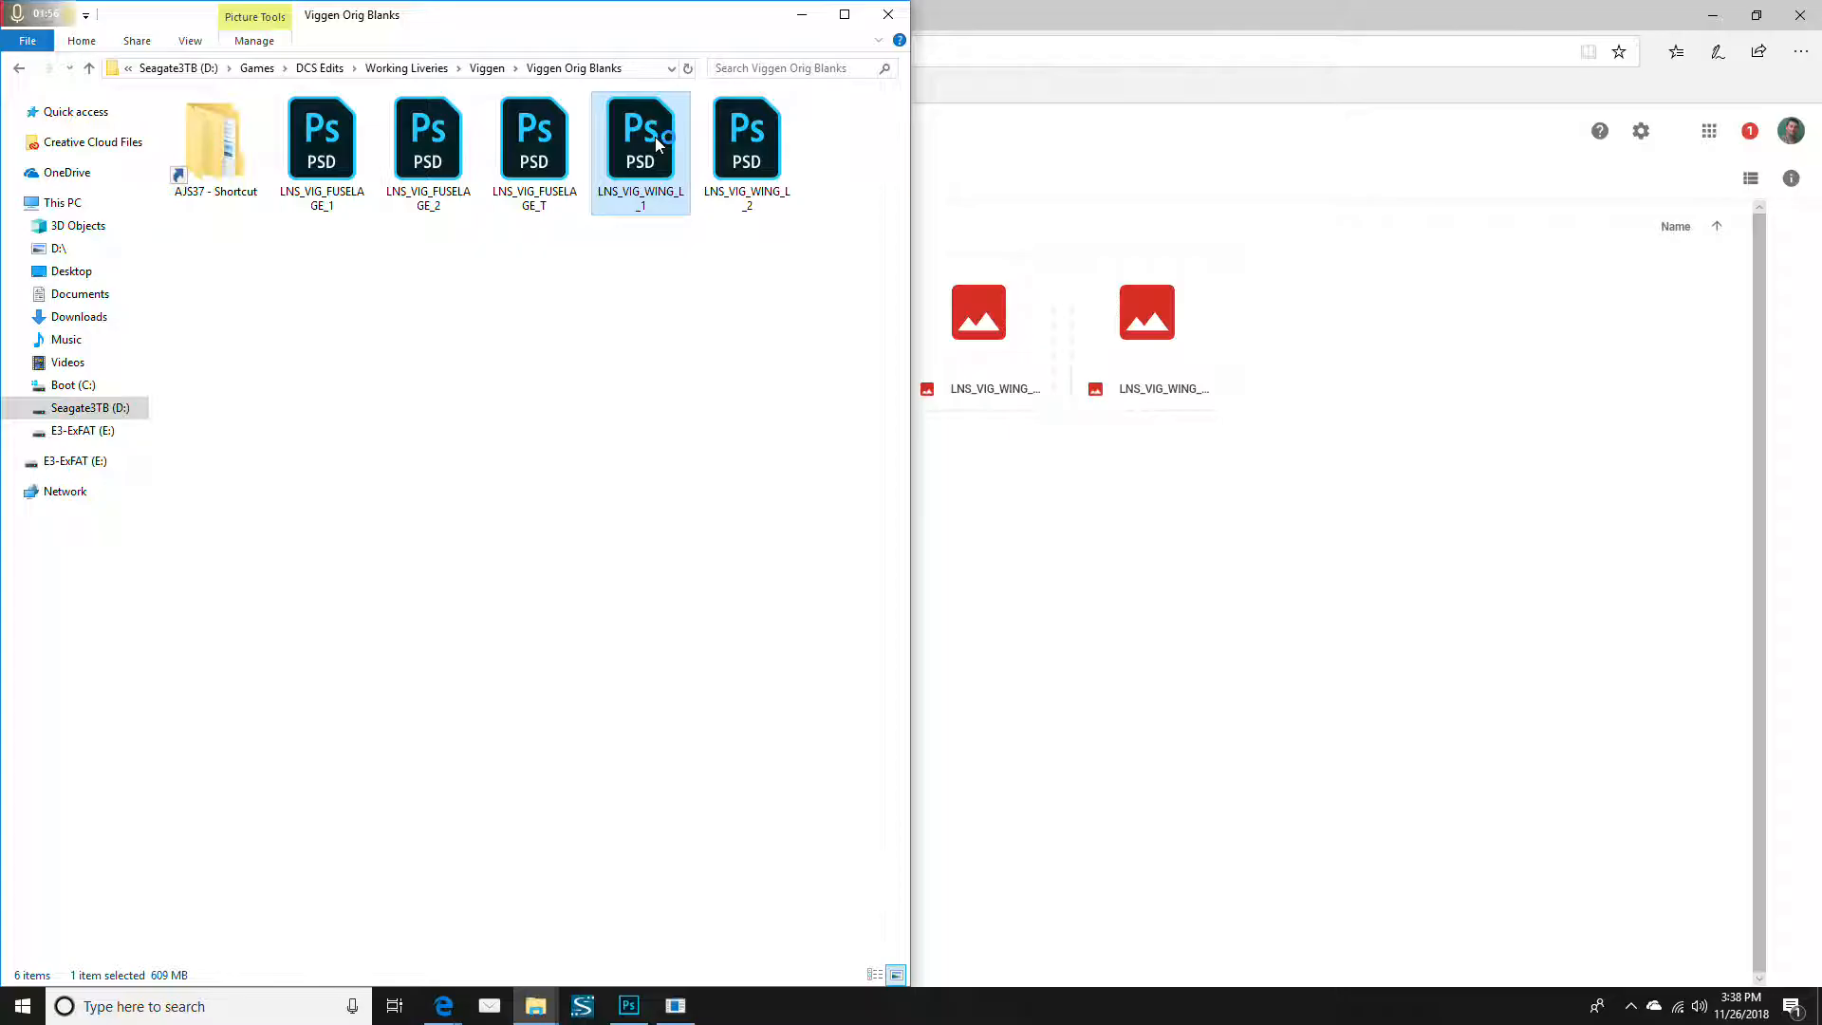
double_click(654, 137)
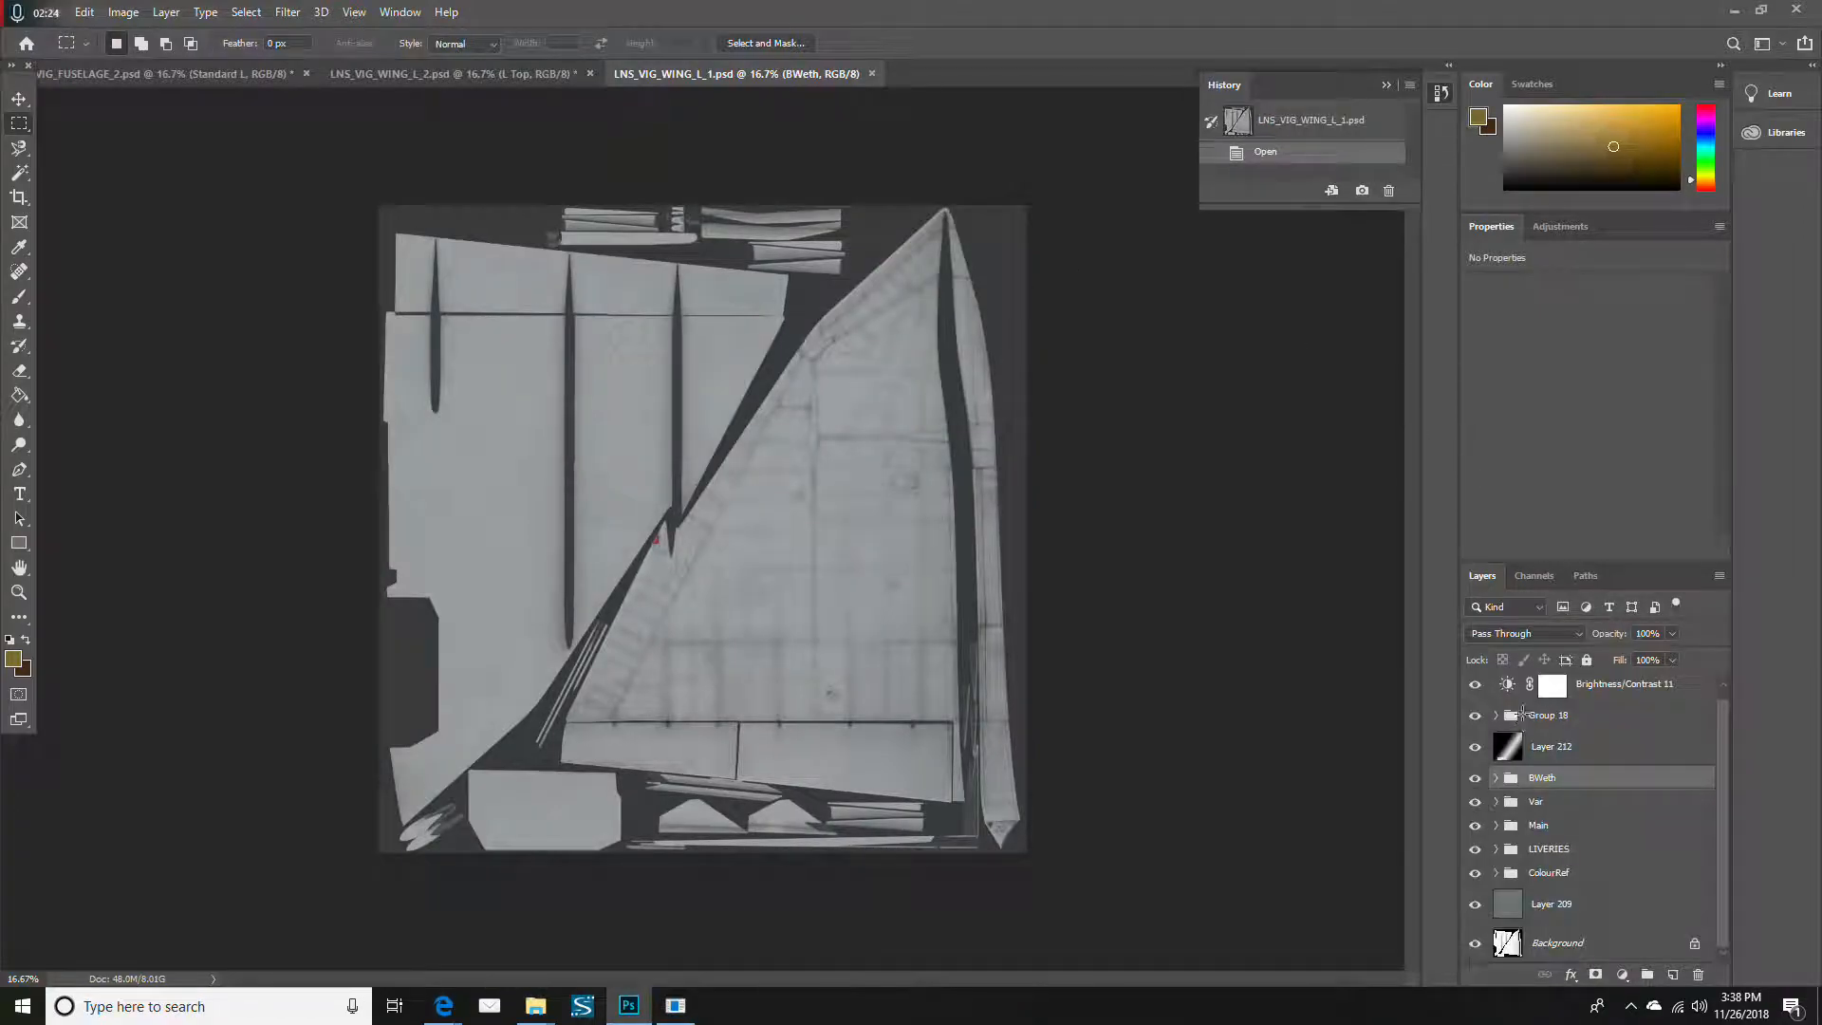
Examine the layers inside the BWeth group of the wing template and collapse the group again
left_click(1496, 779)
scroll(1613, 825, "down", 2)
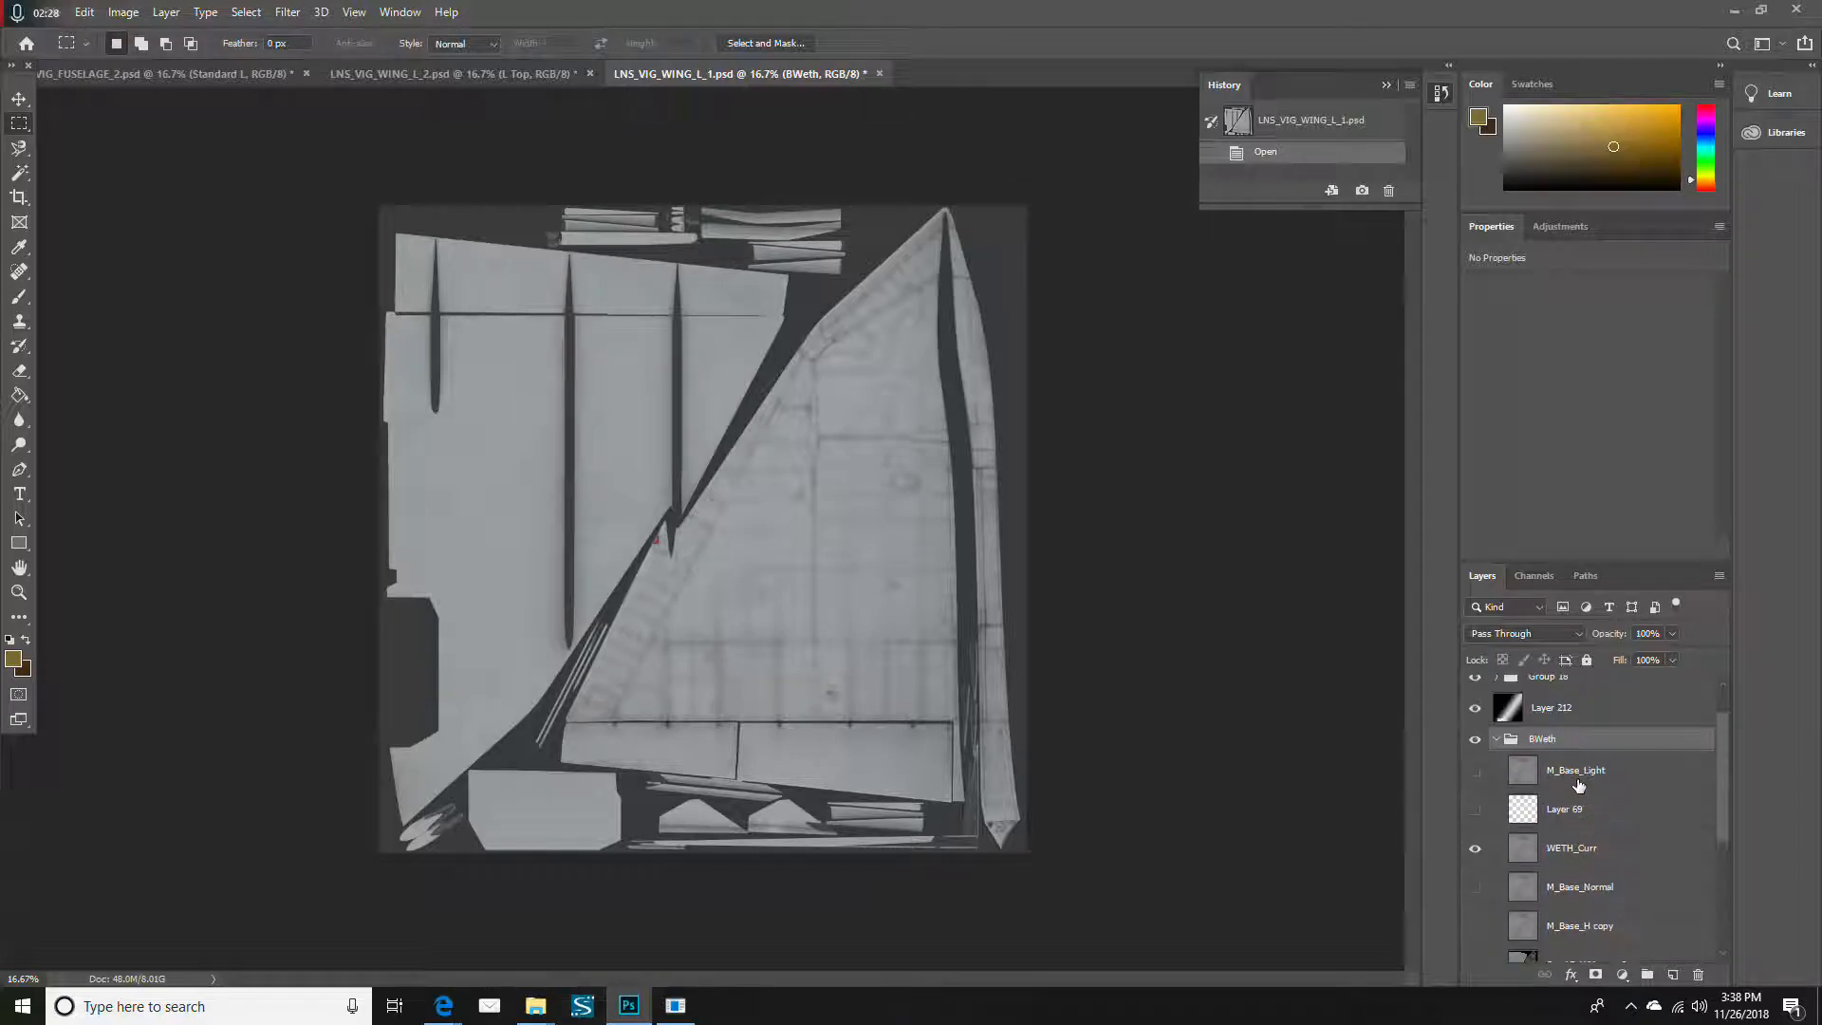
scroll(1578, 785, "up", 2)
left_click(1497, 777)
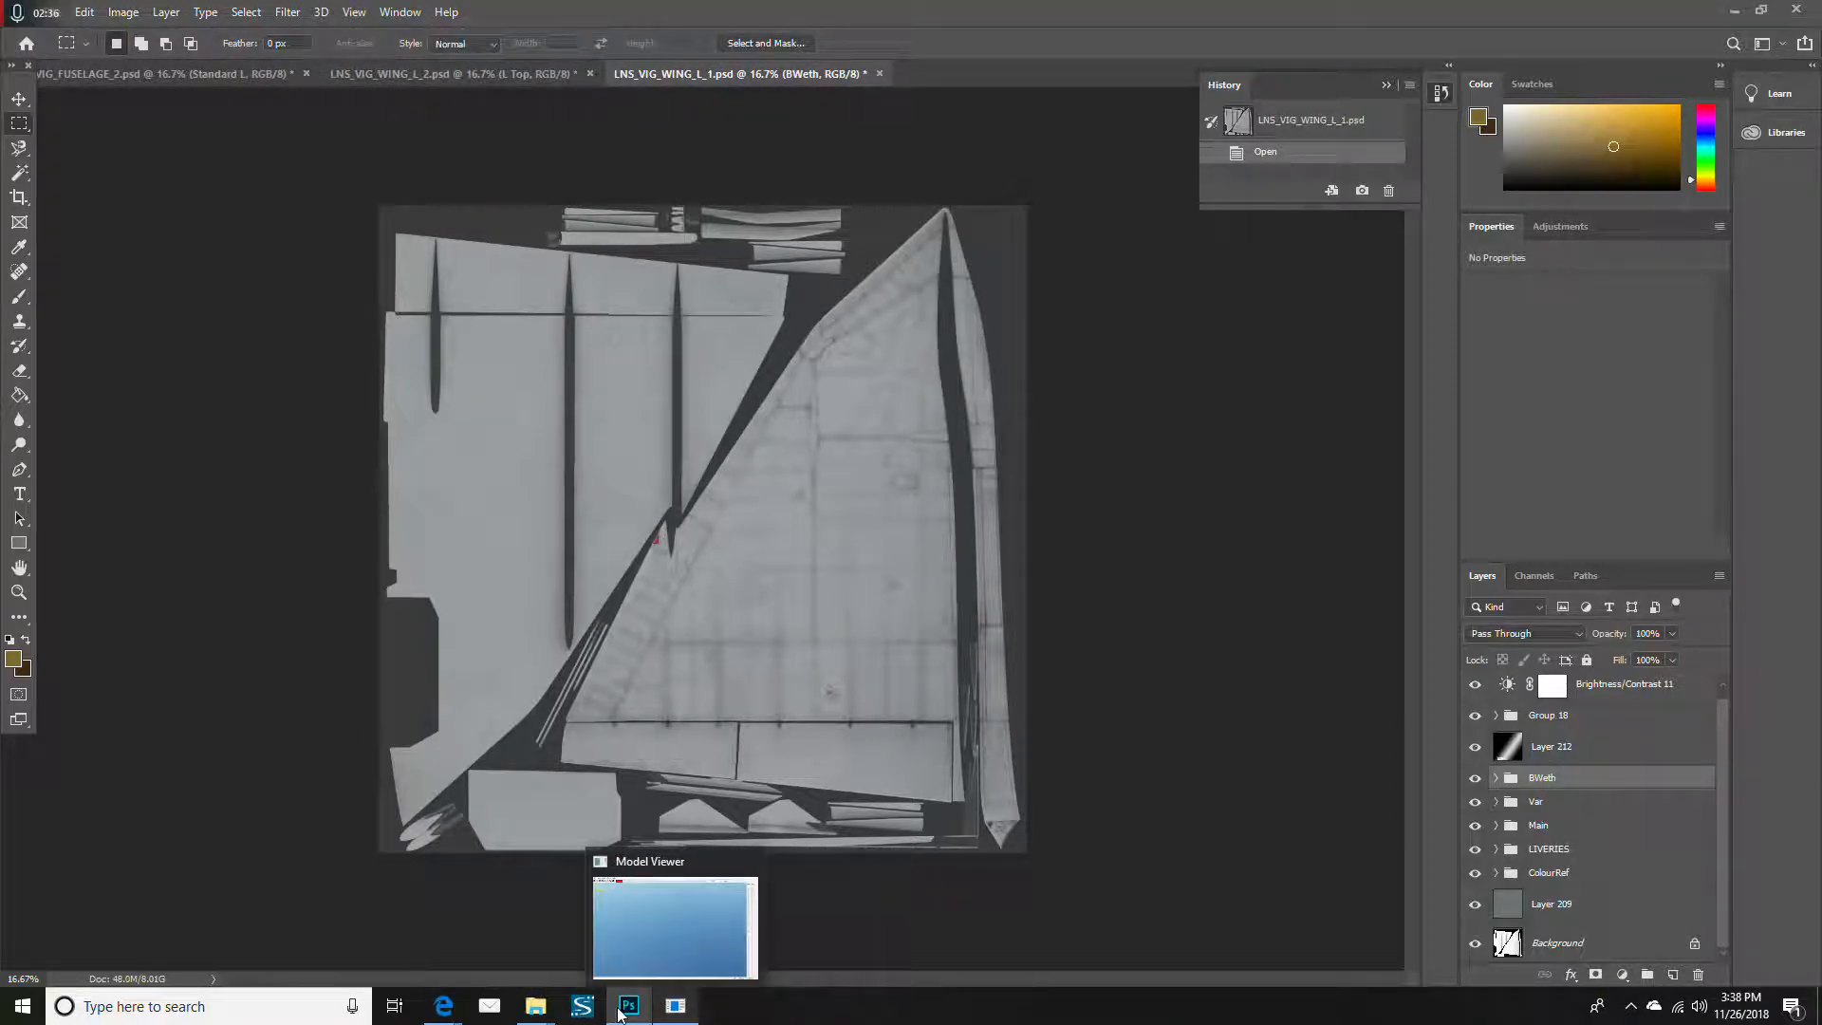
Switch to Model Viewer and load the recently used AJS37.EDM aircraft model
mouse_move(535, 1005)
left_click(515, 912)
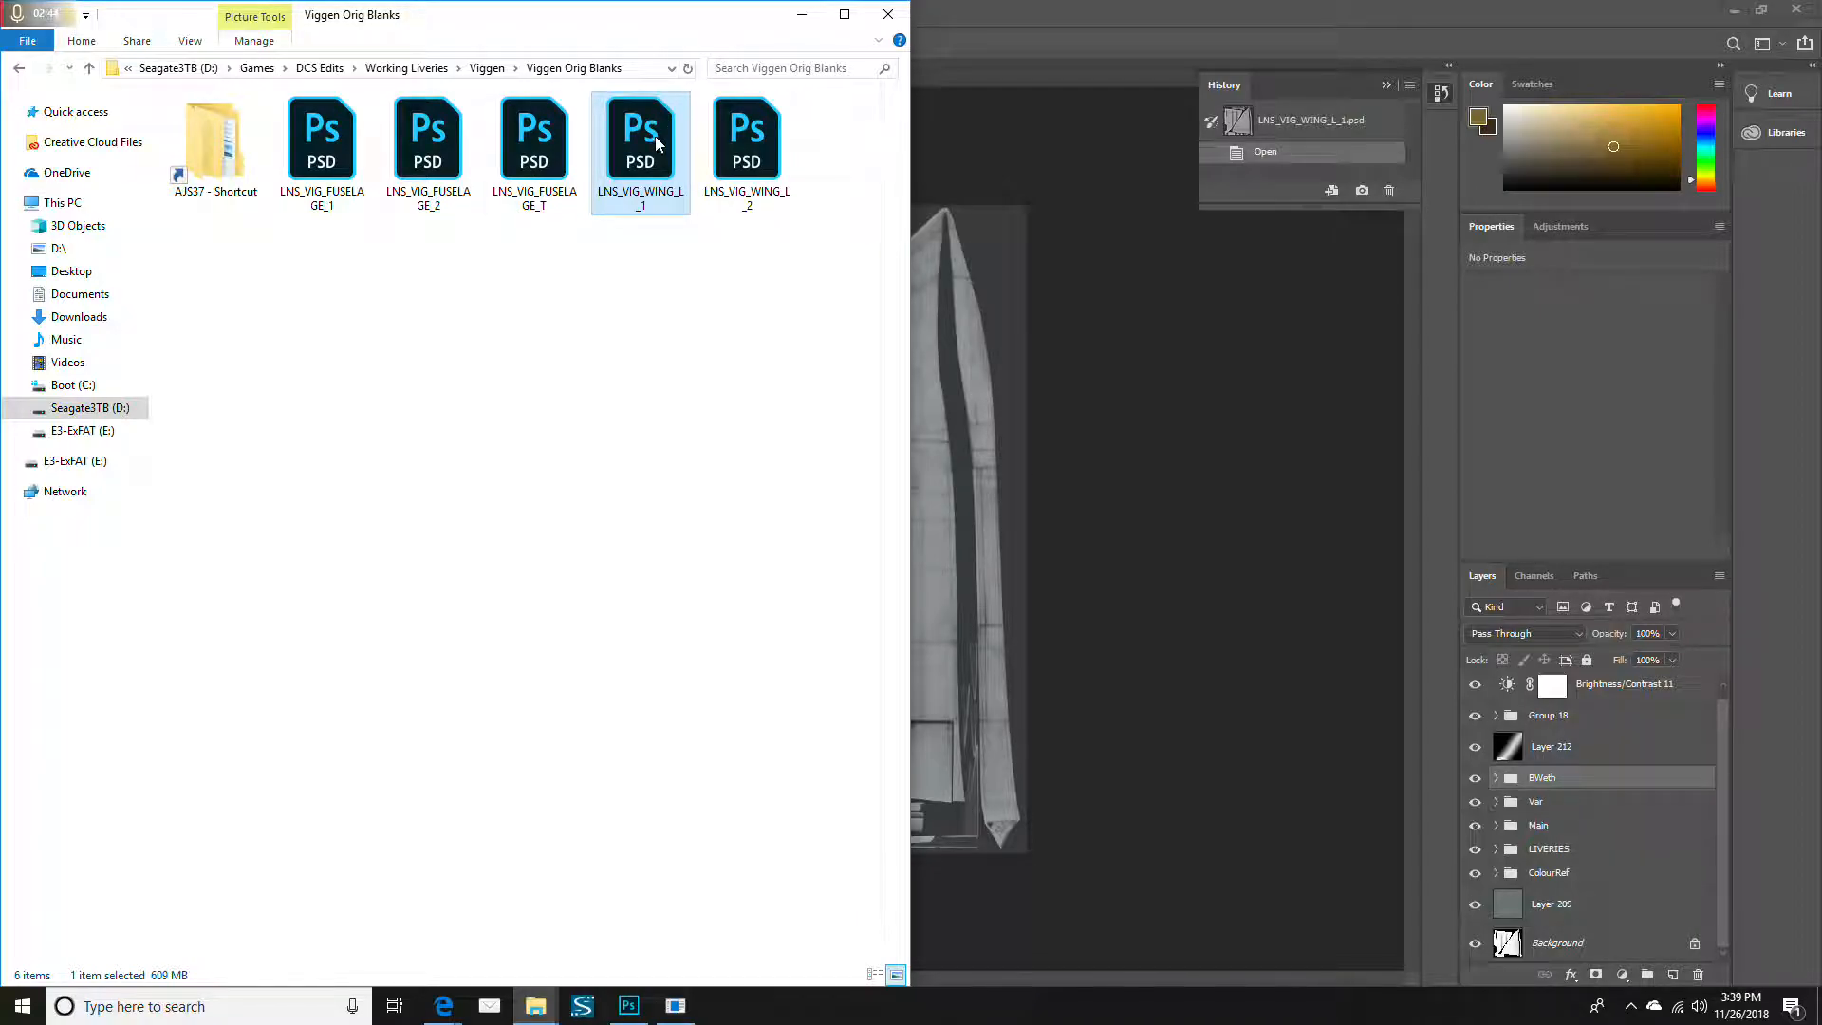
left_click(726, 329)
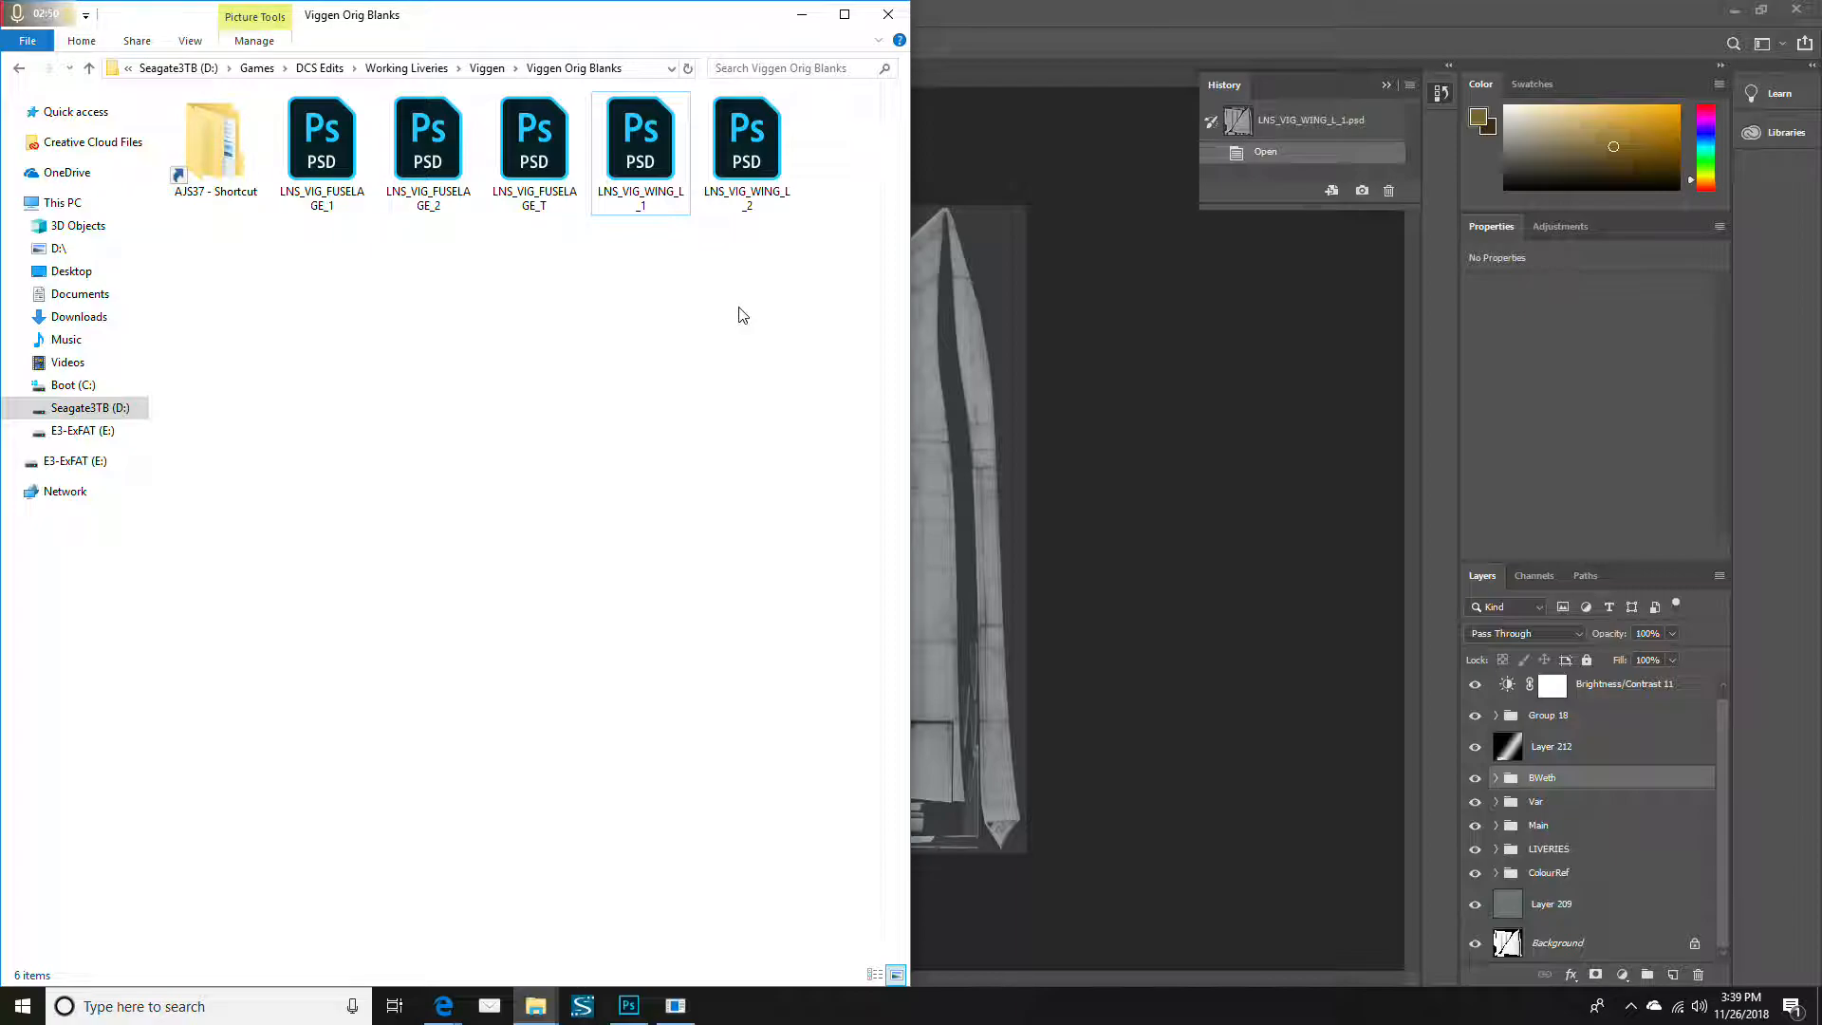
left_click(675, 1005)
left_click(368, 95)
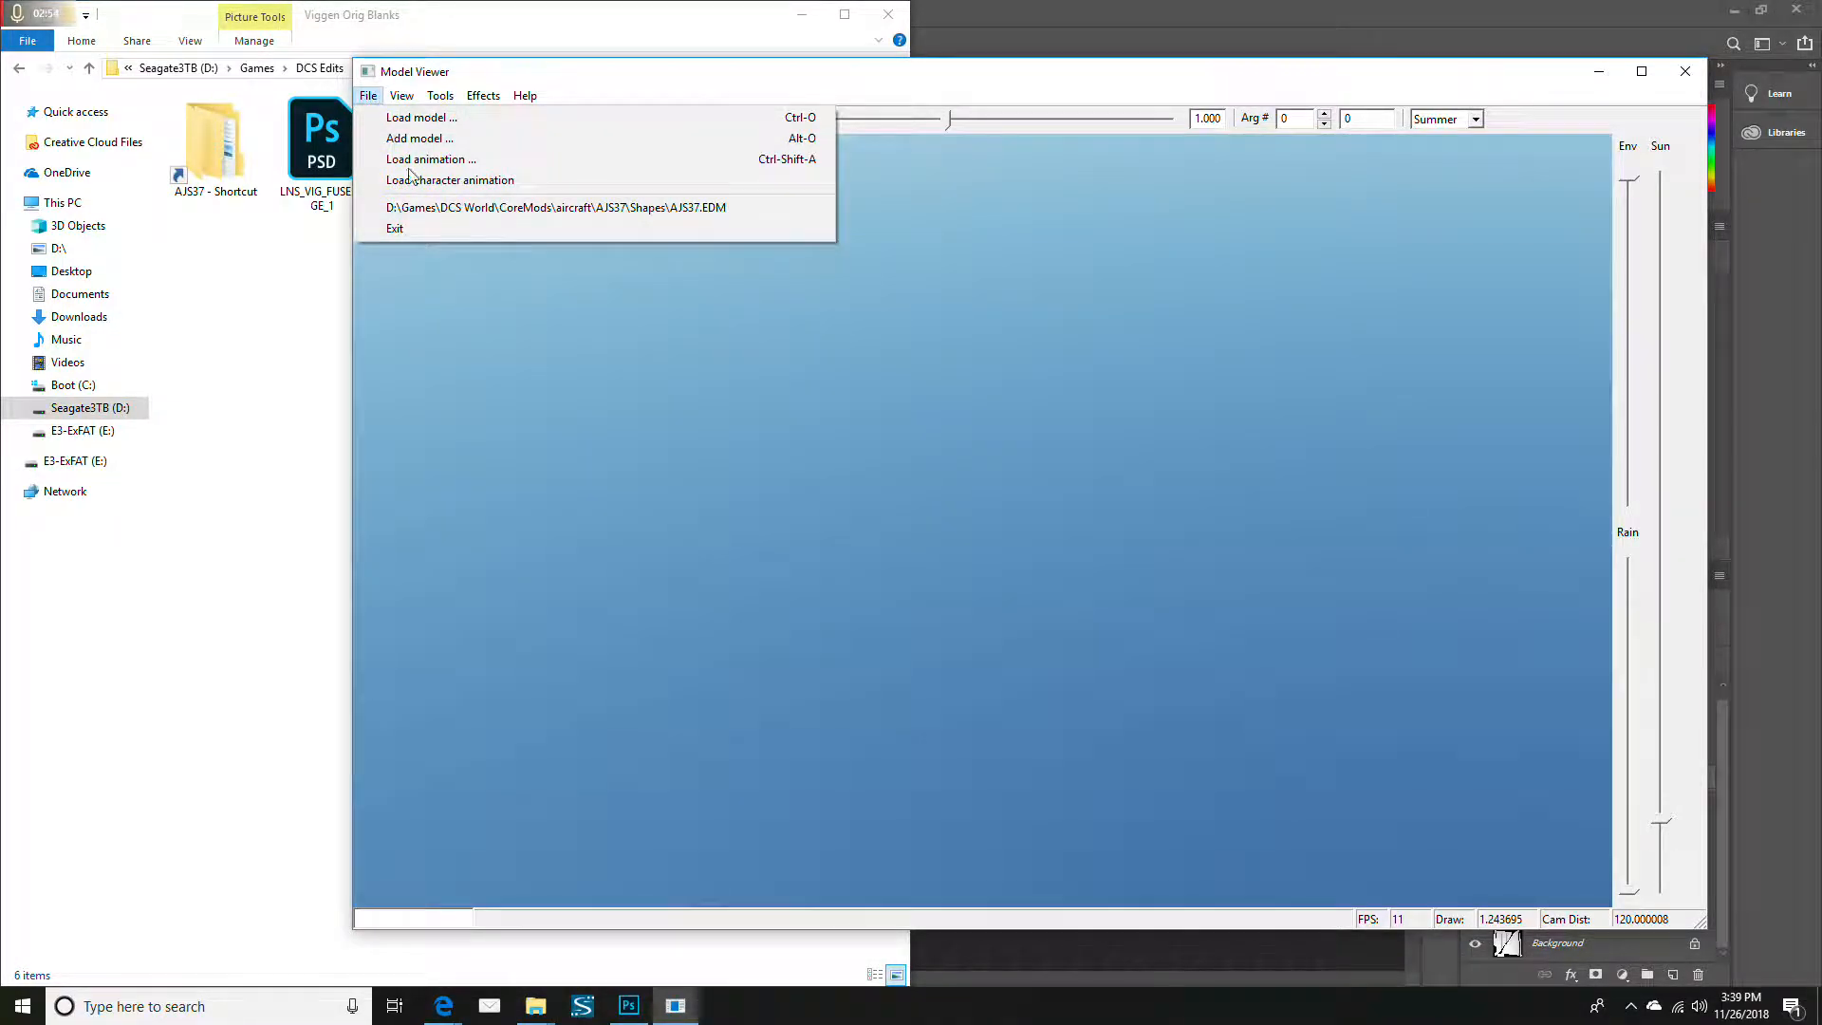
left_click(432, 207)
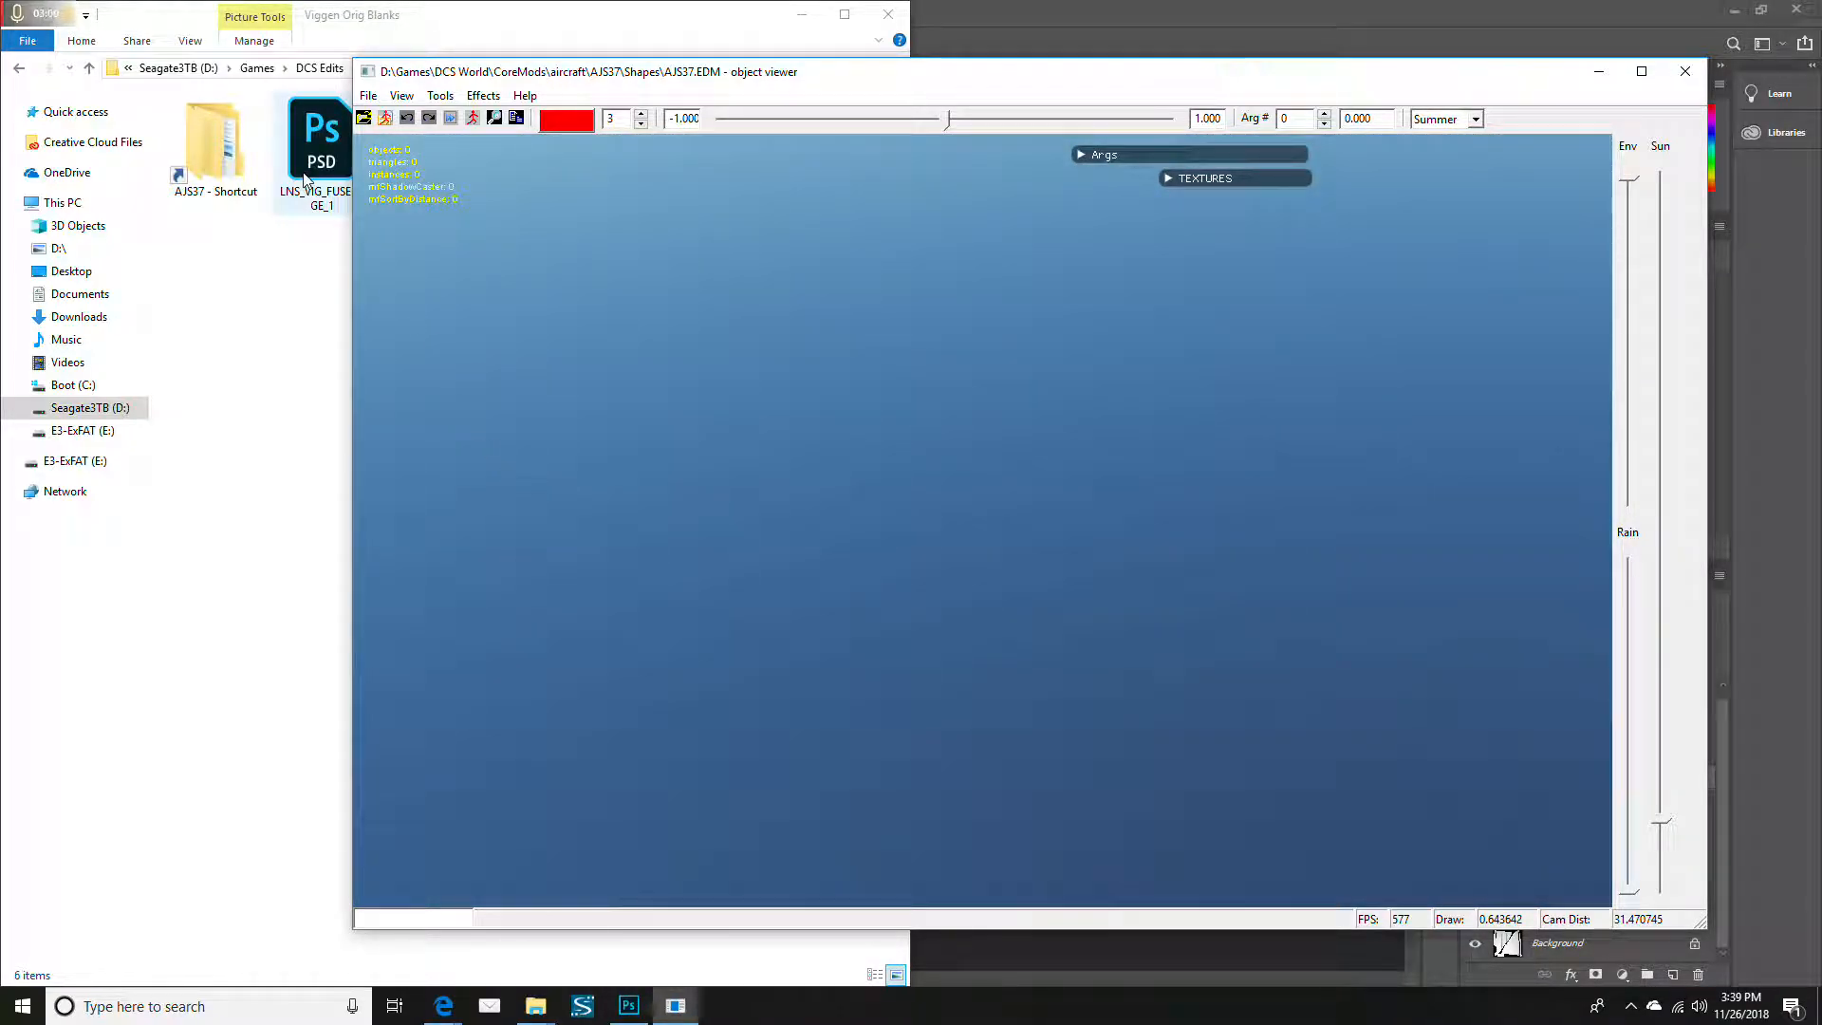
left_click(425, 28)
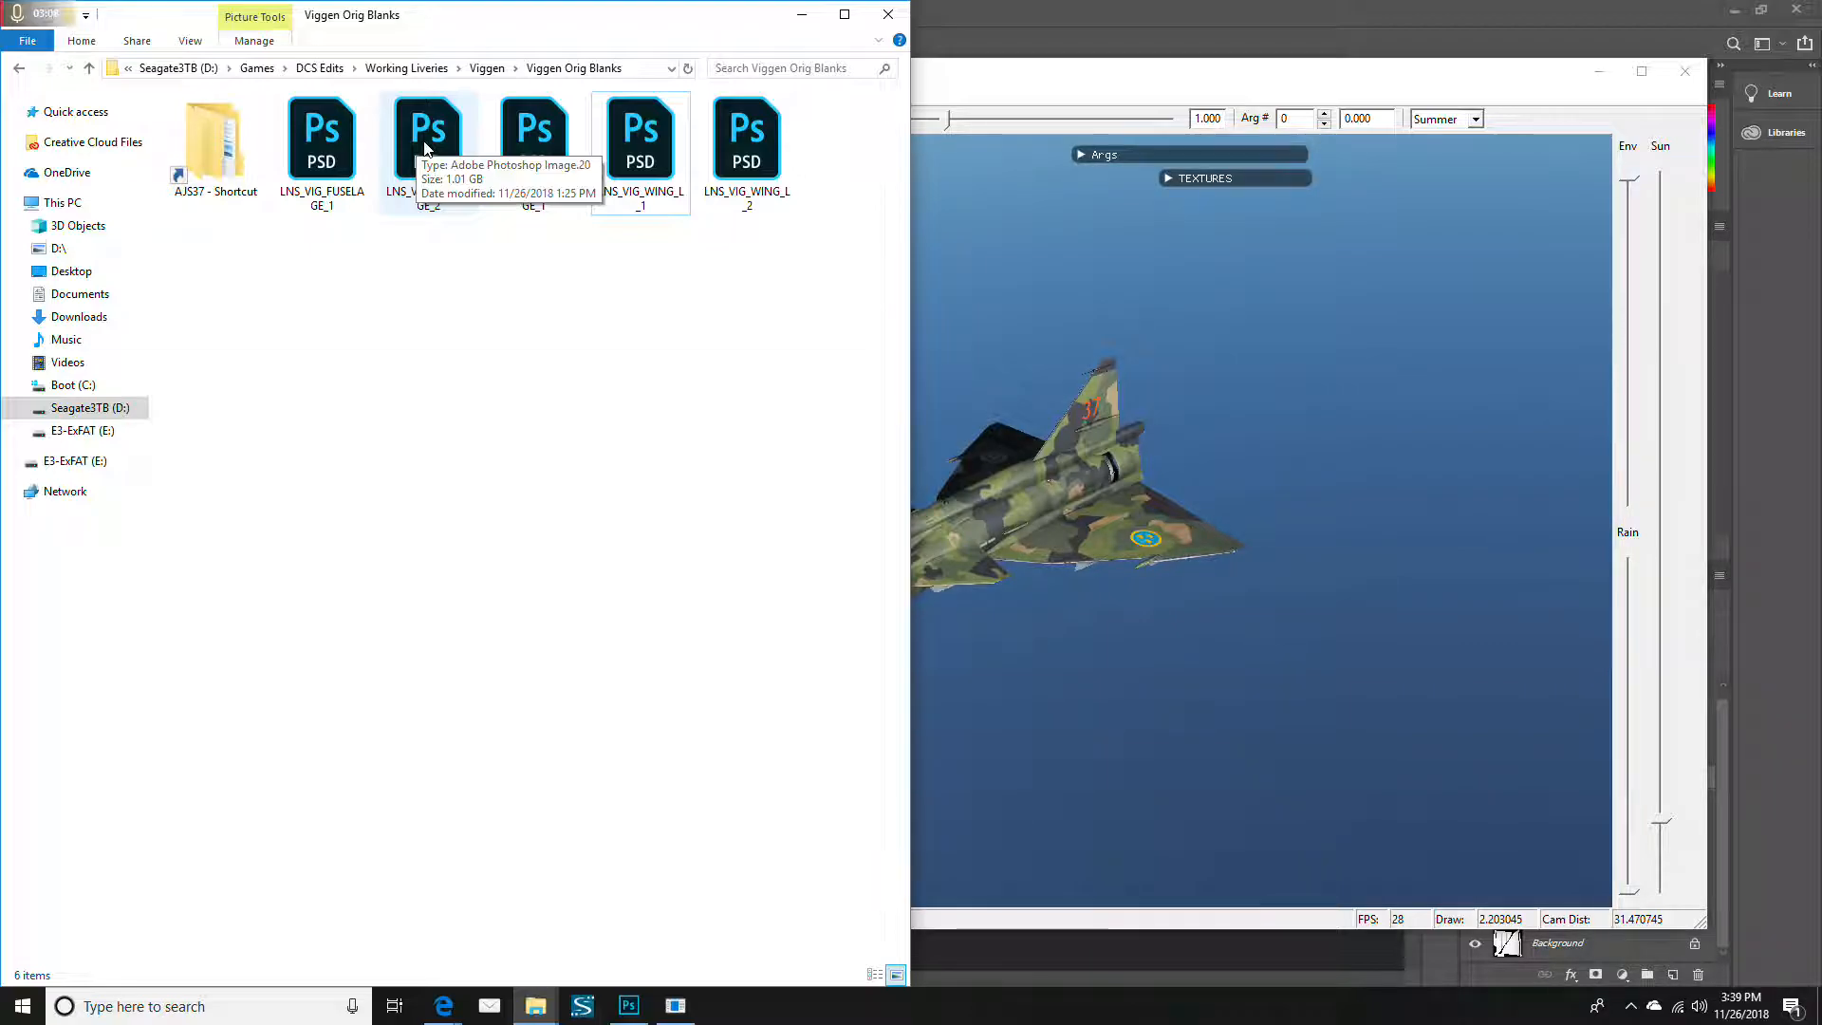
left_click(1248, 89)
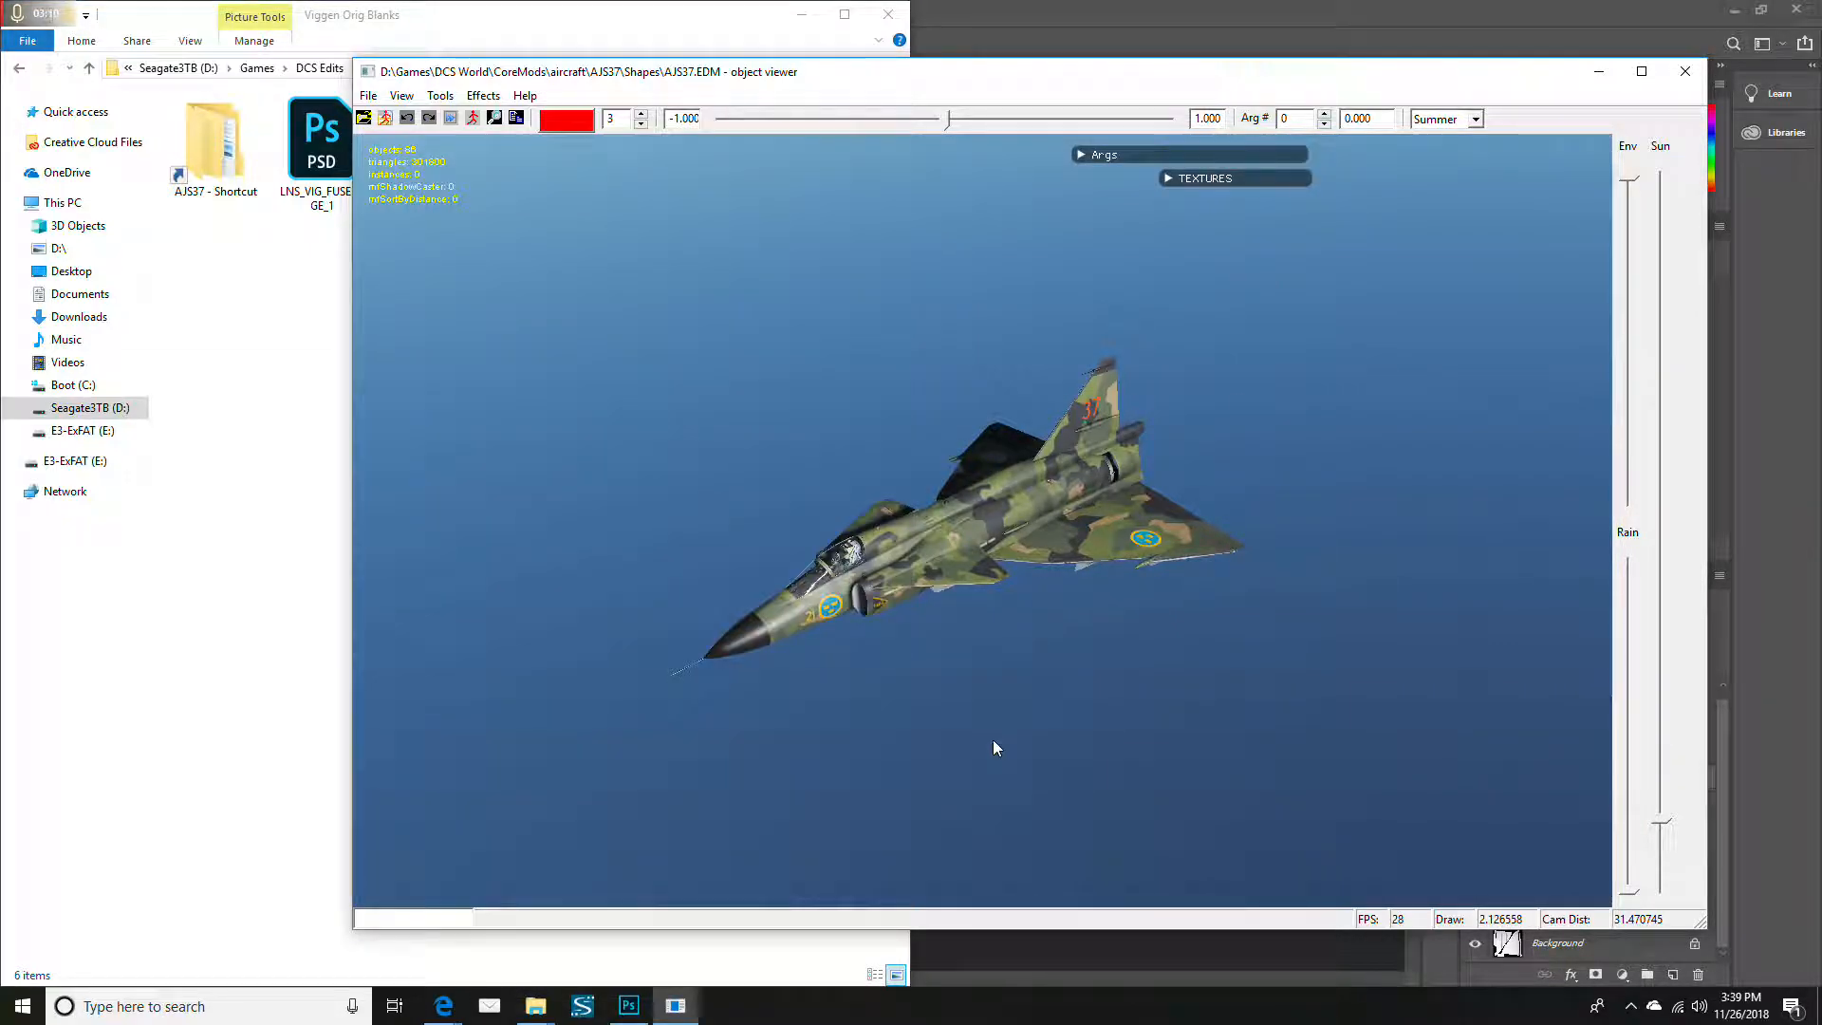
Open the Liveries dialog and enlarge it to show more of both lists
left_click(401, 95)
mouse_move(436, 263)
left_click(685, 378)
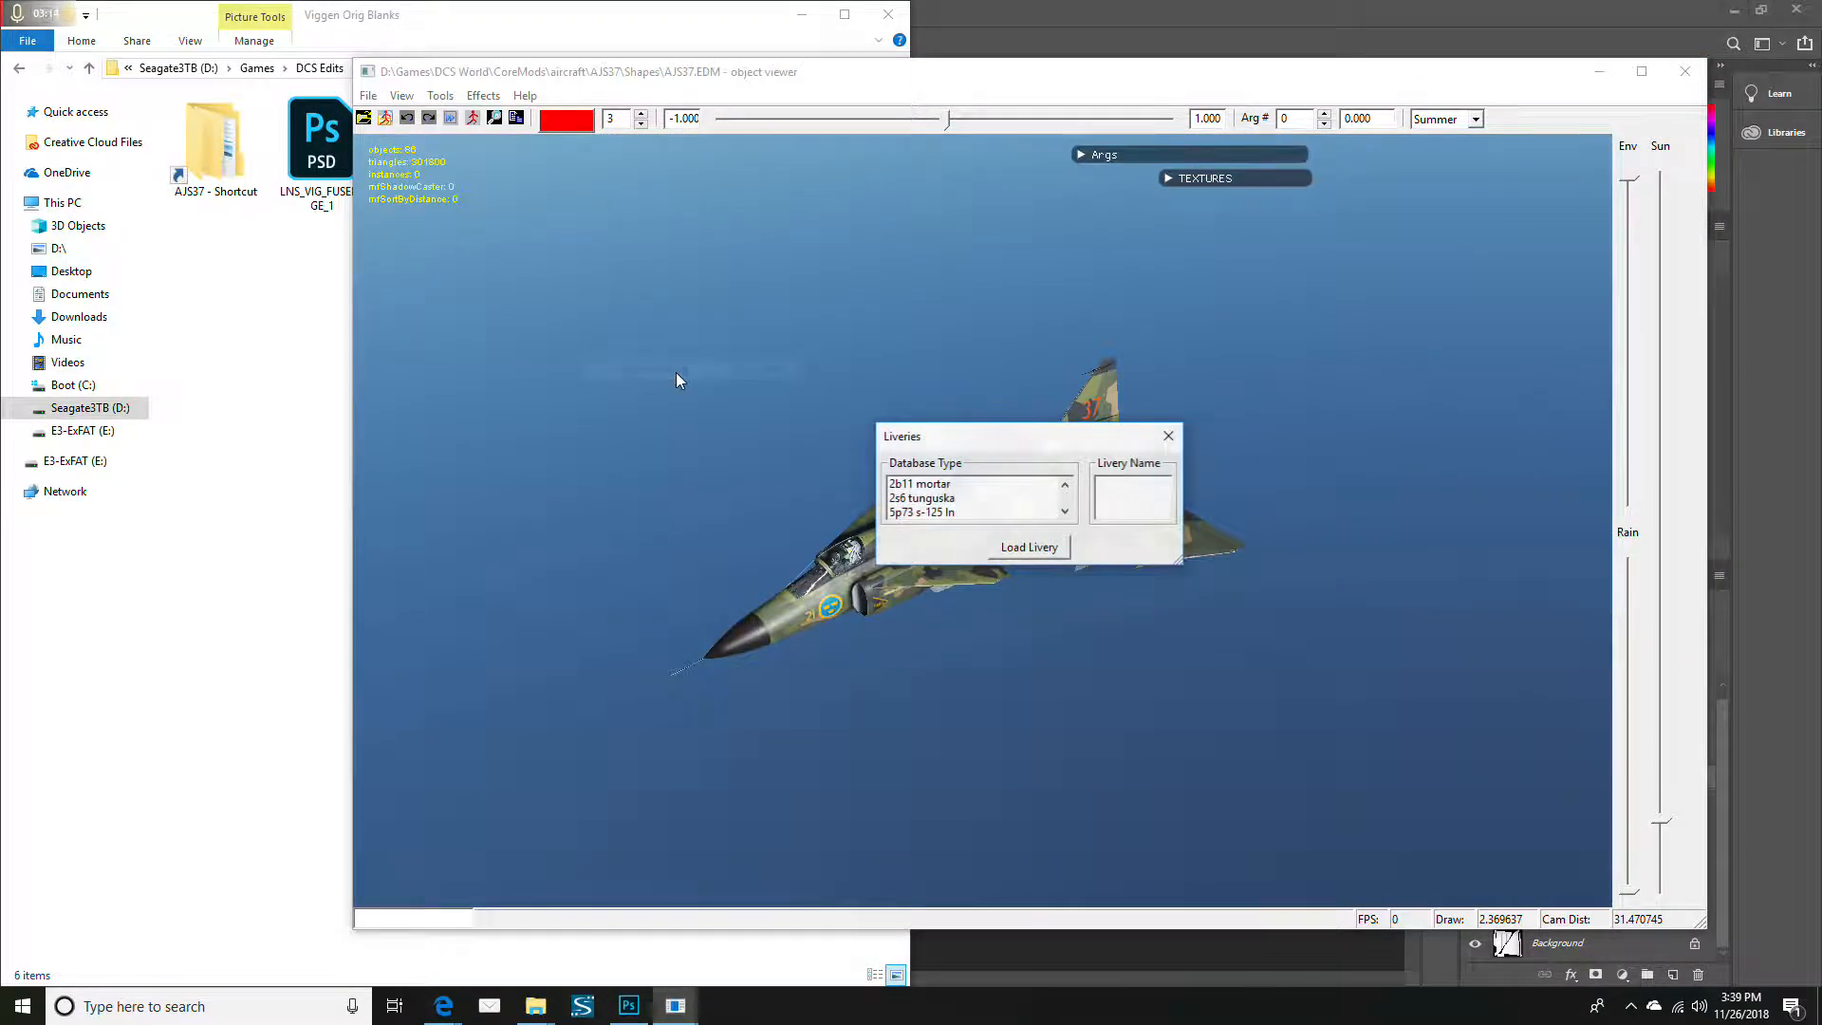
left_click(986, 498)
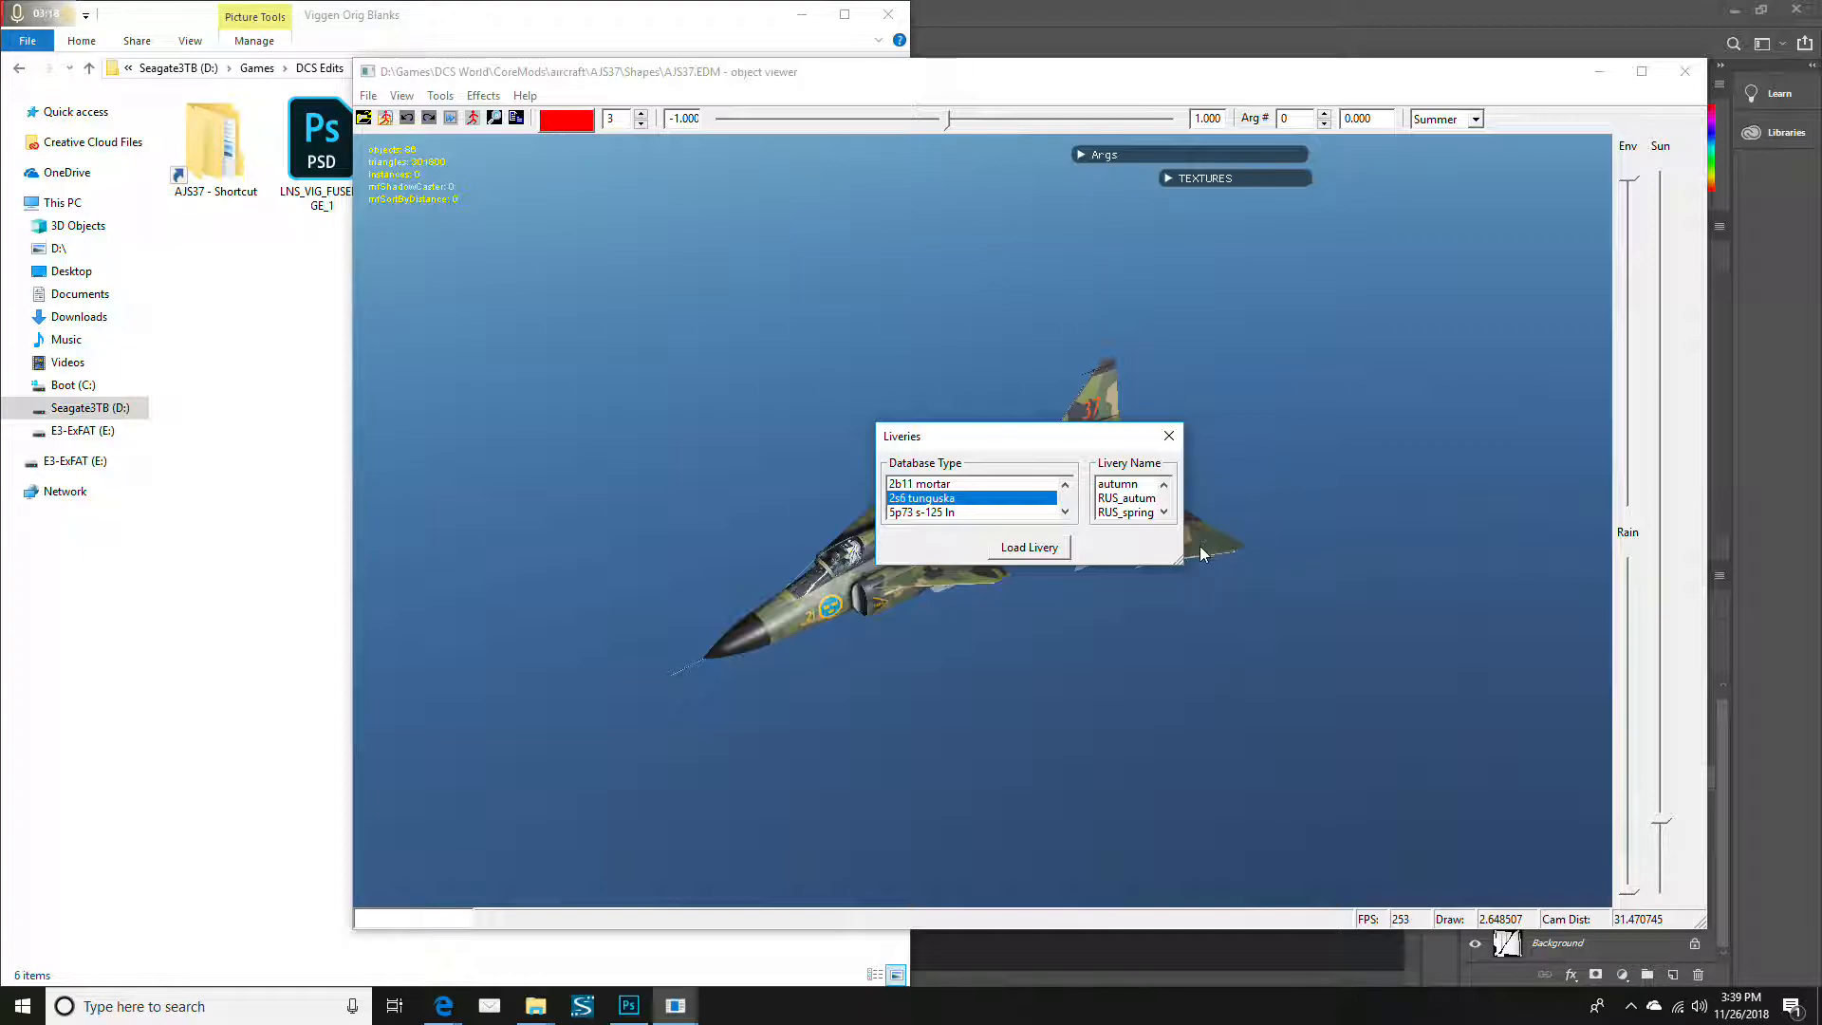
left_click_drag(1177, 557, 1364, 743)
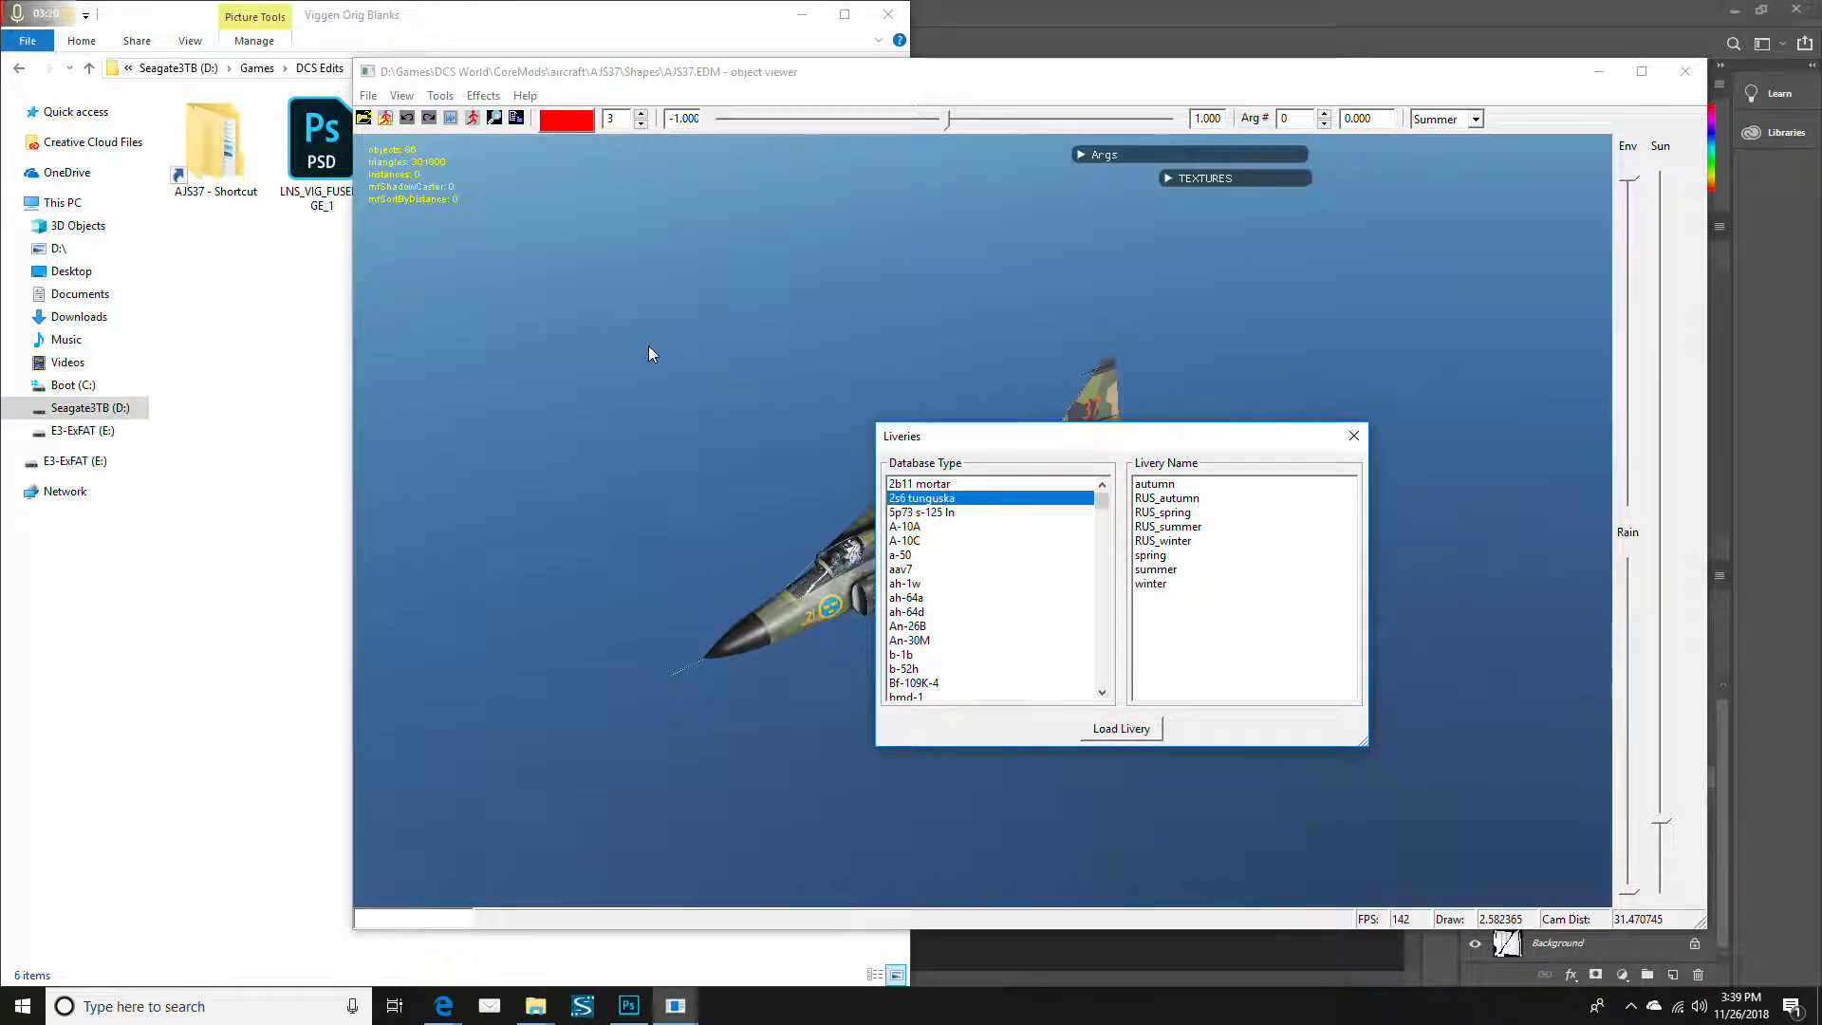
Load the TAF Desert livery of the AJS37 database type and close the Liveries dialog
key("z")
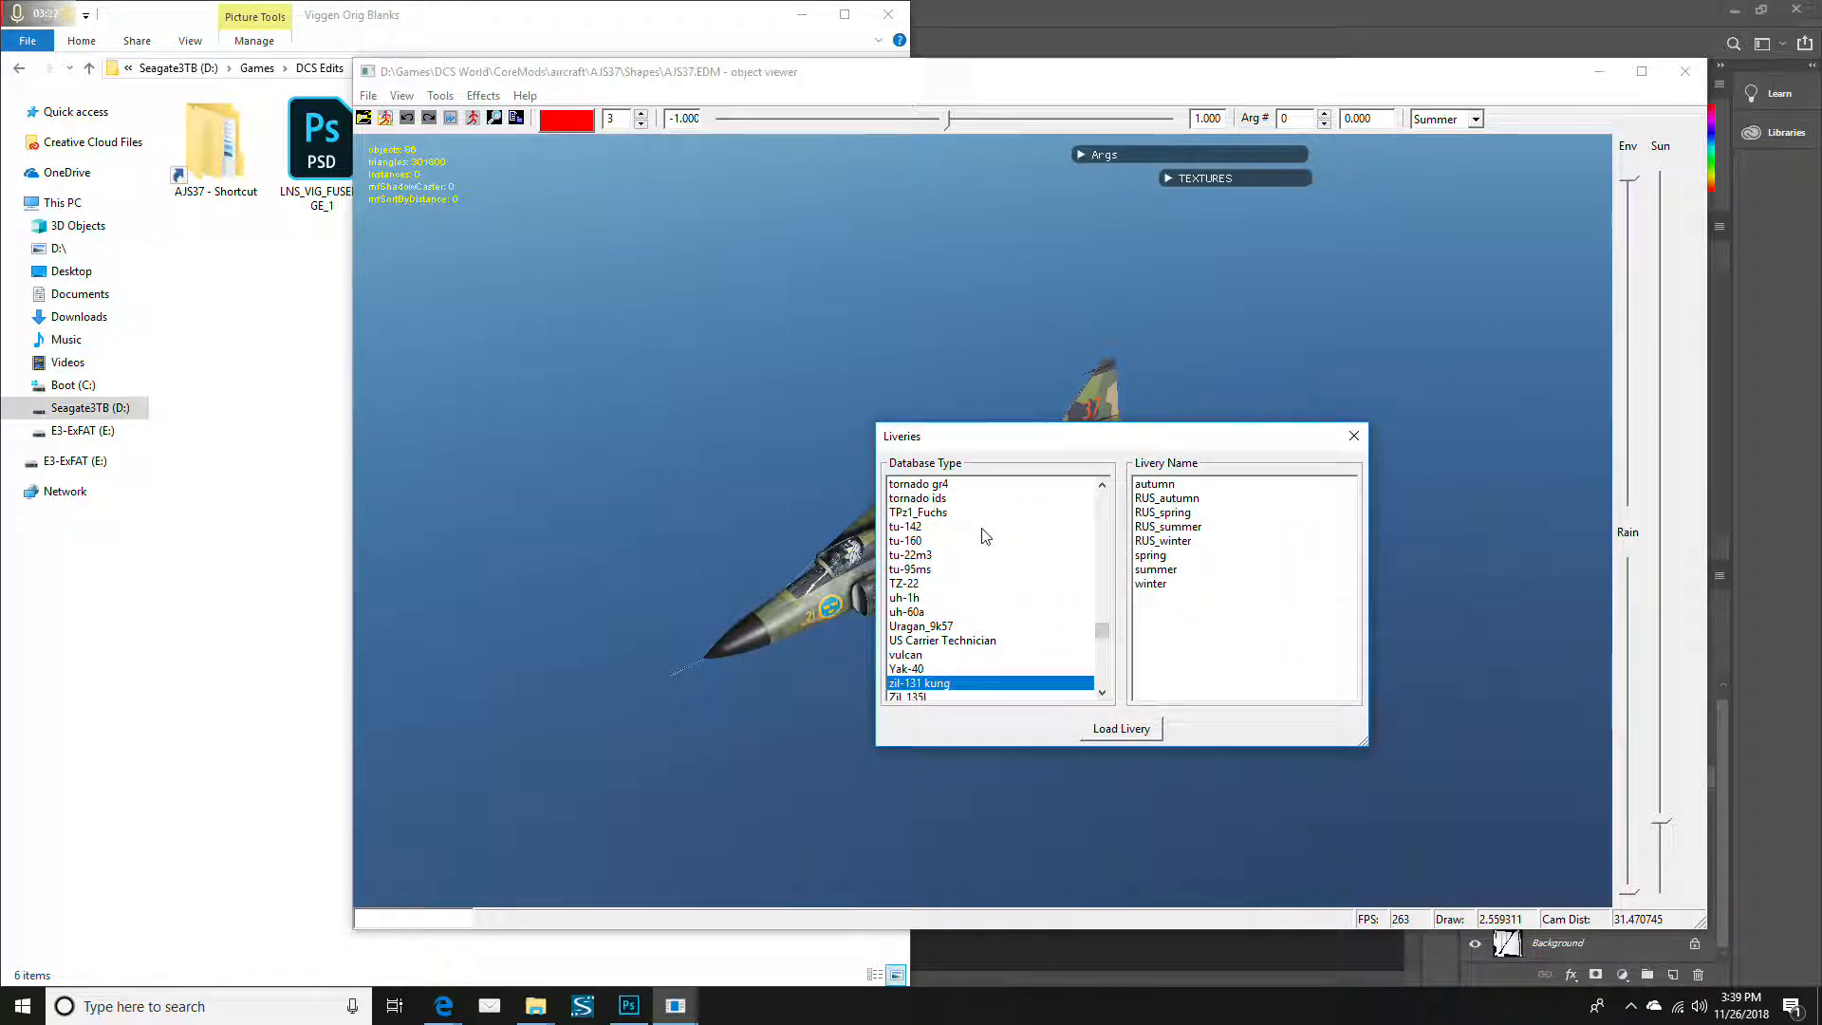
scroll(992, 574, "down", 3)
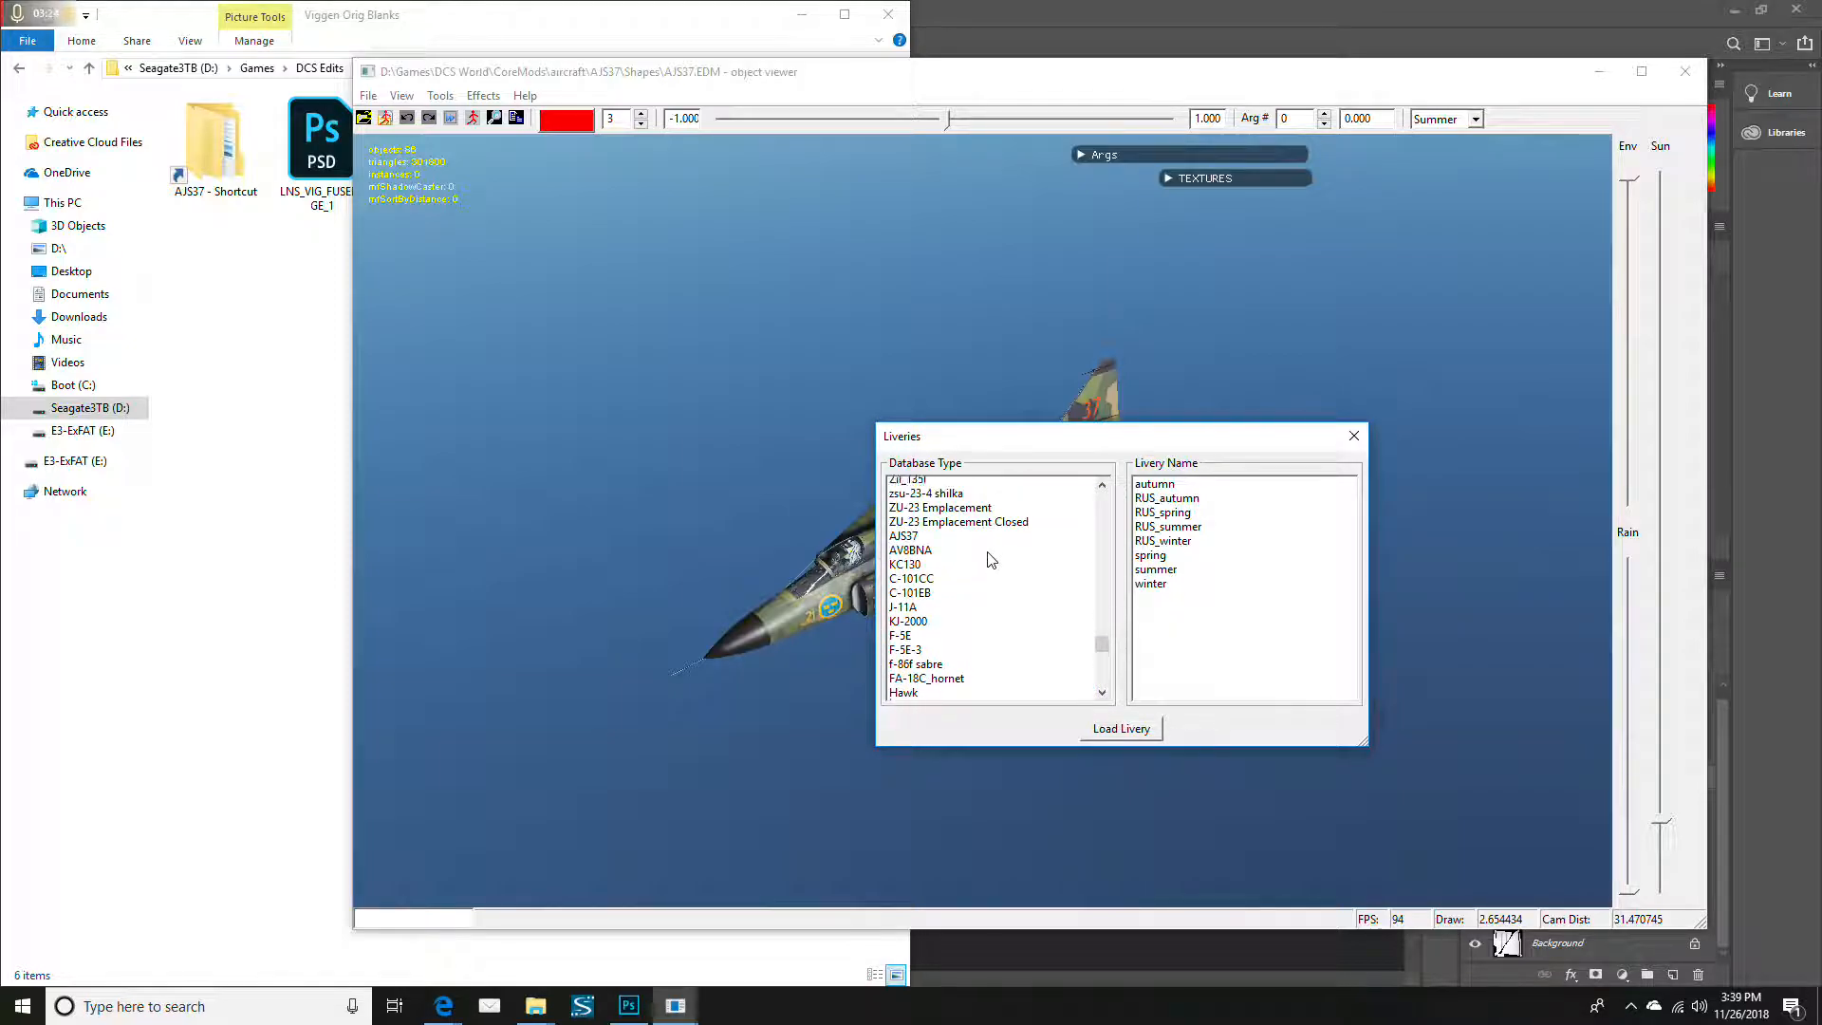
left_click(918, 628)
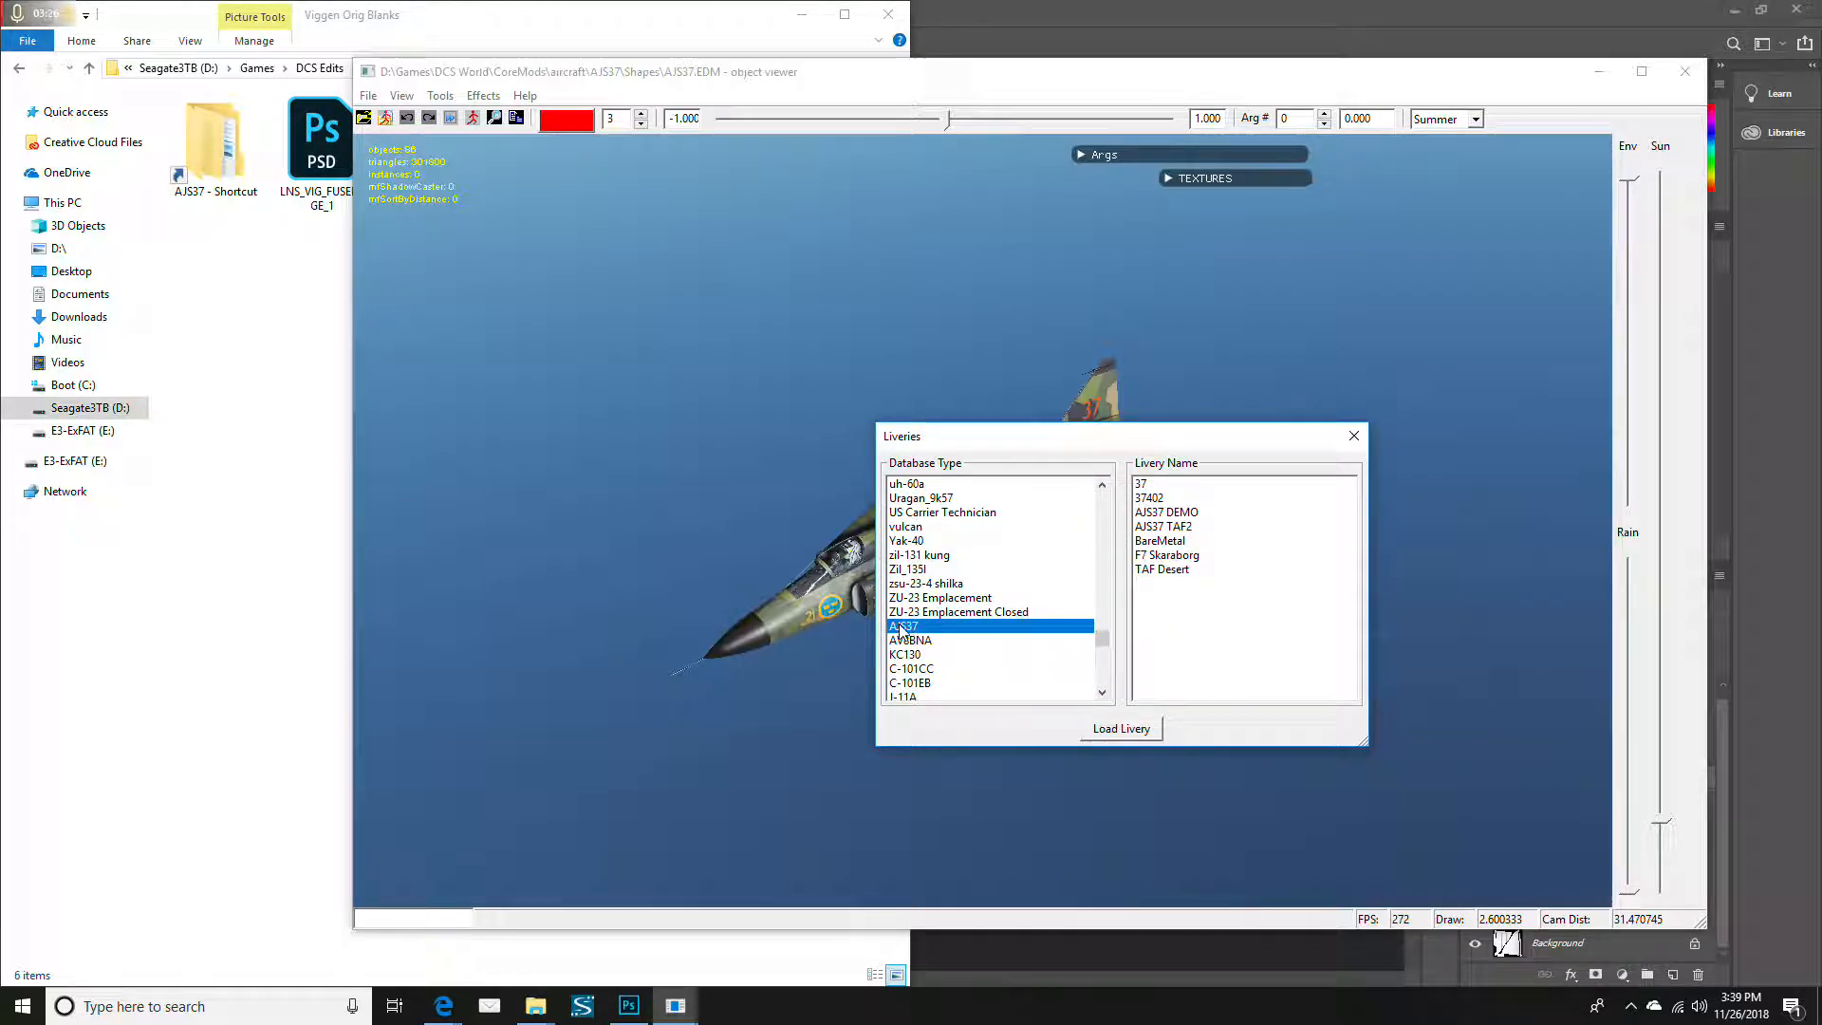
left_click(1162, 571)
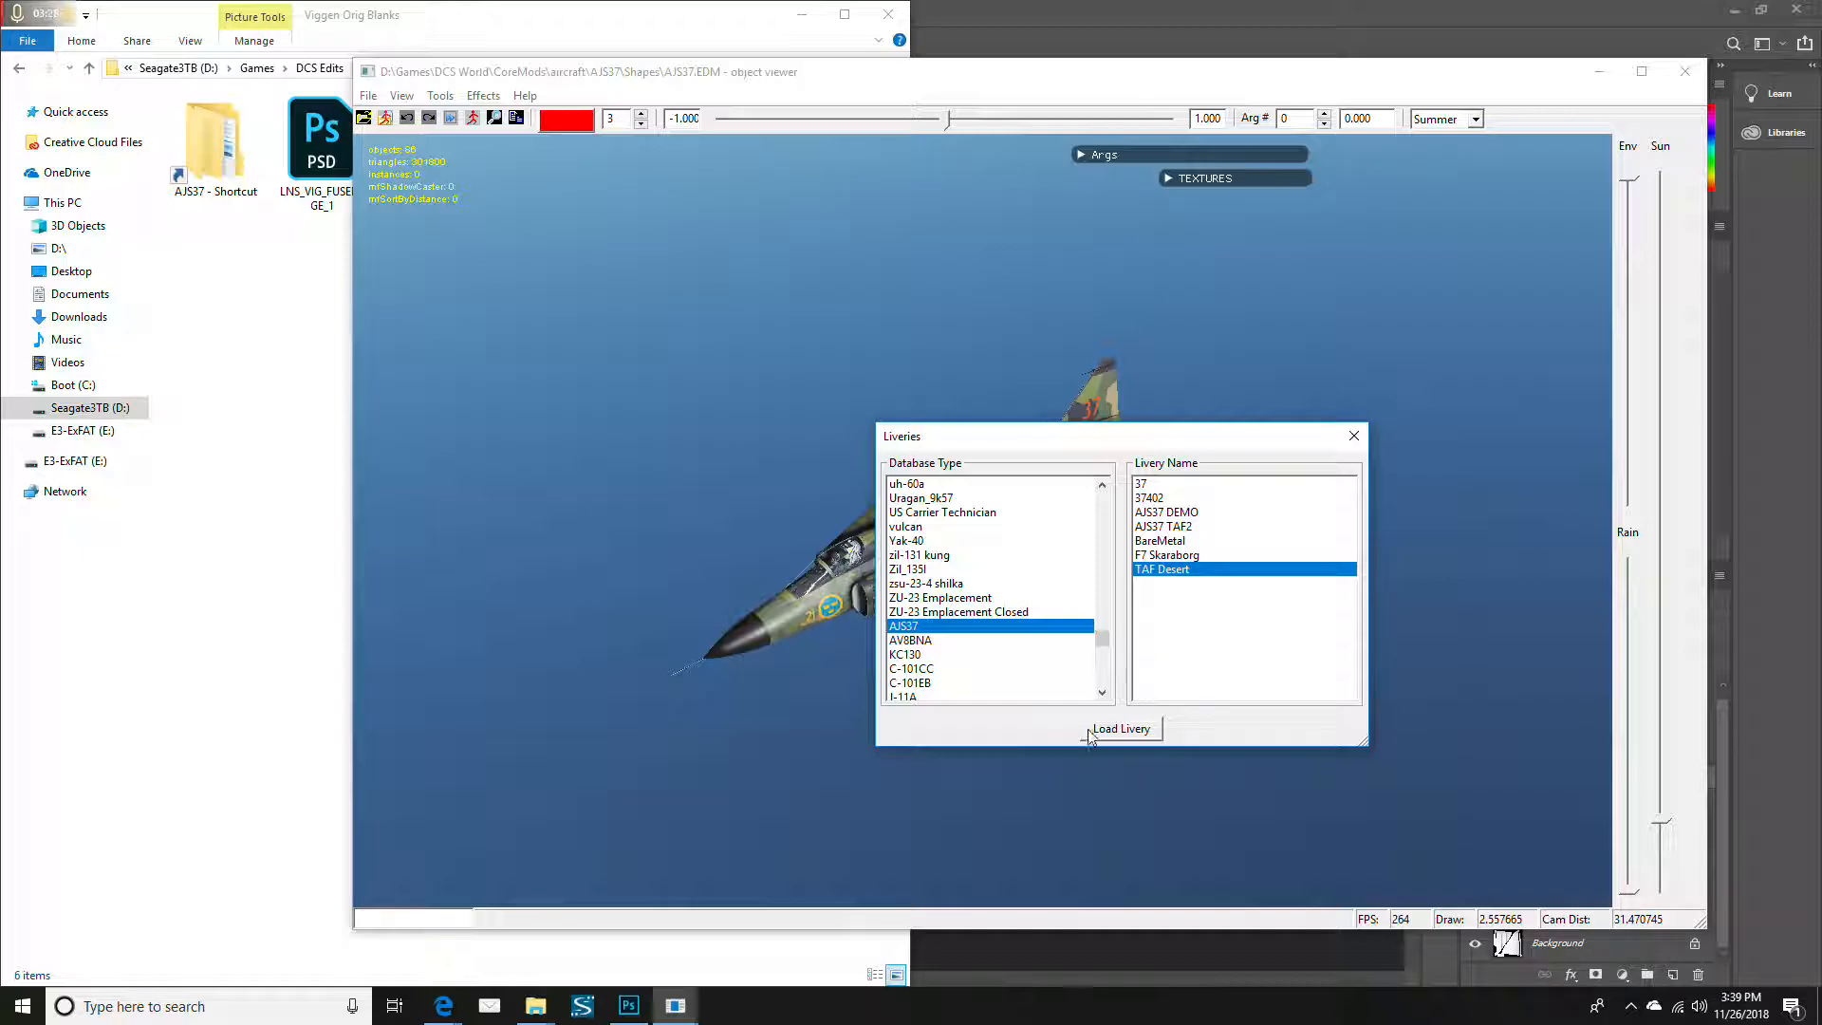
left_click(1097, 732)
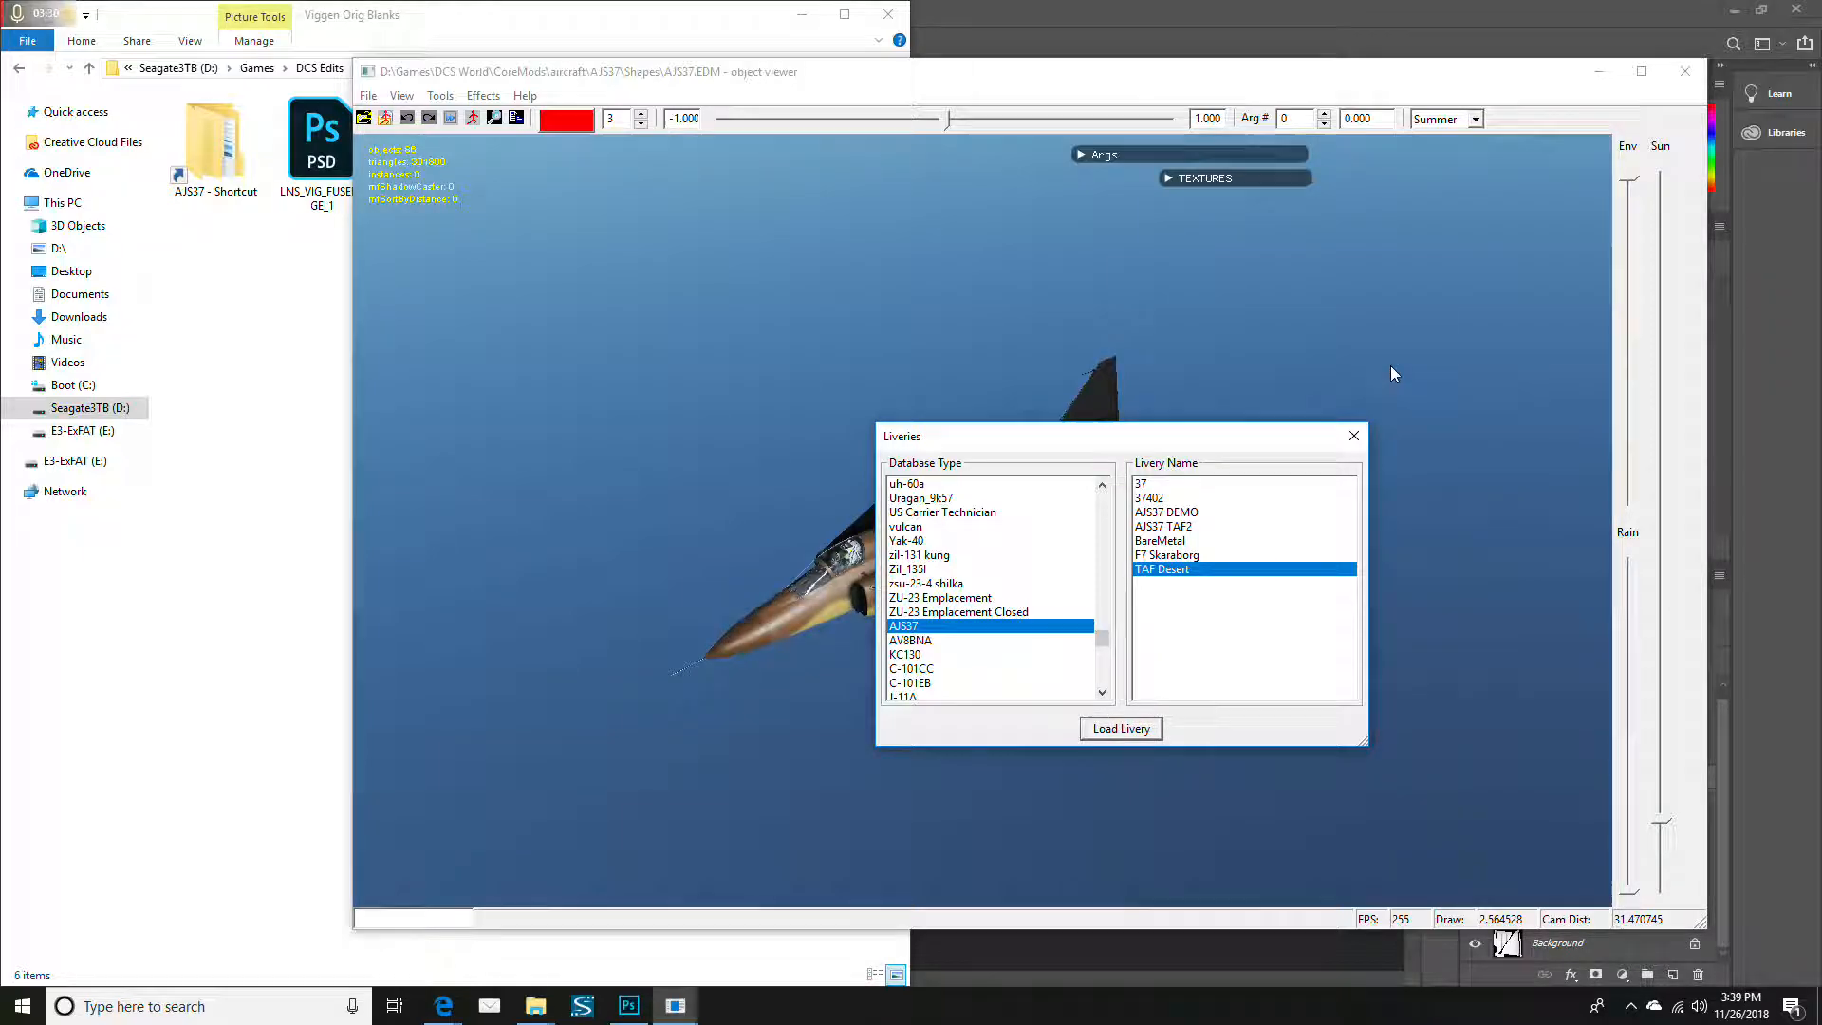
left_click(1354, 436)
Examine the desert livery on the aircraft's upper surfaces, underside and flank
left_click_drag(890, 558, 1211, 541)
scroll(1167, 666, "up", 4)
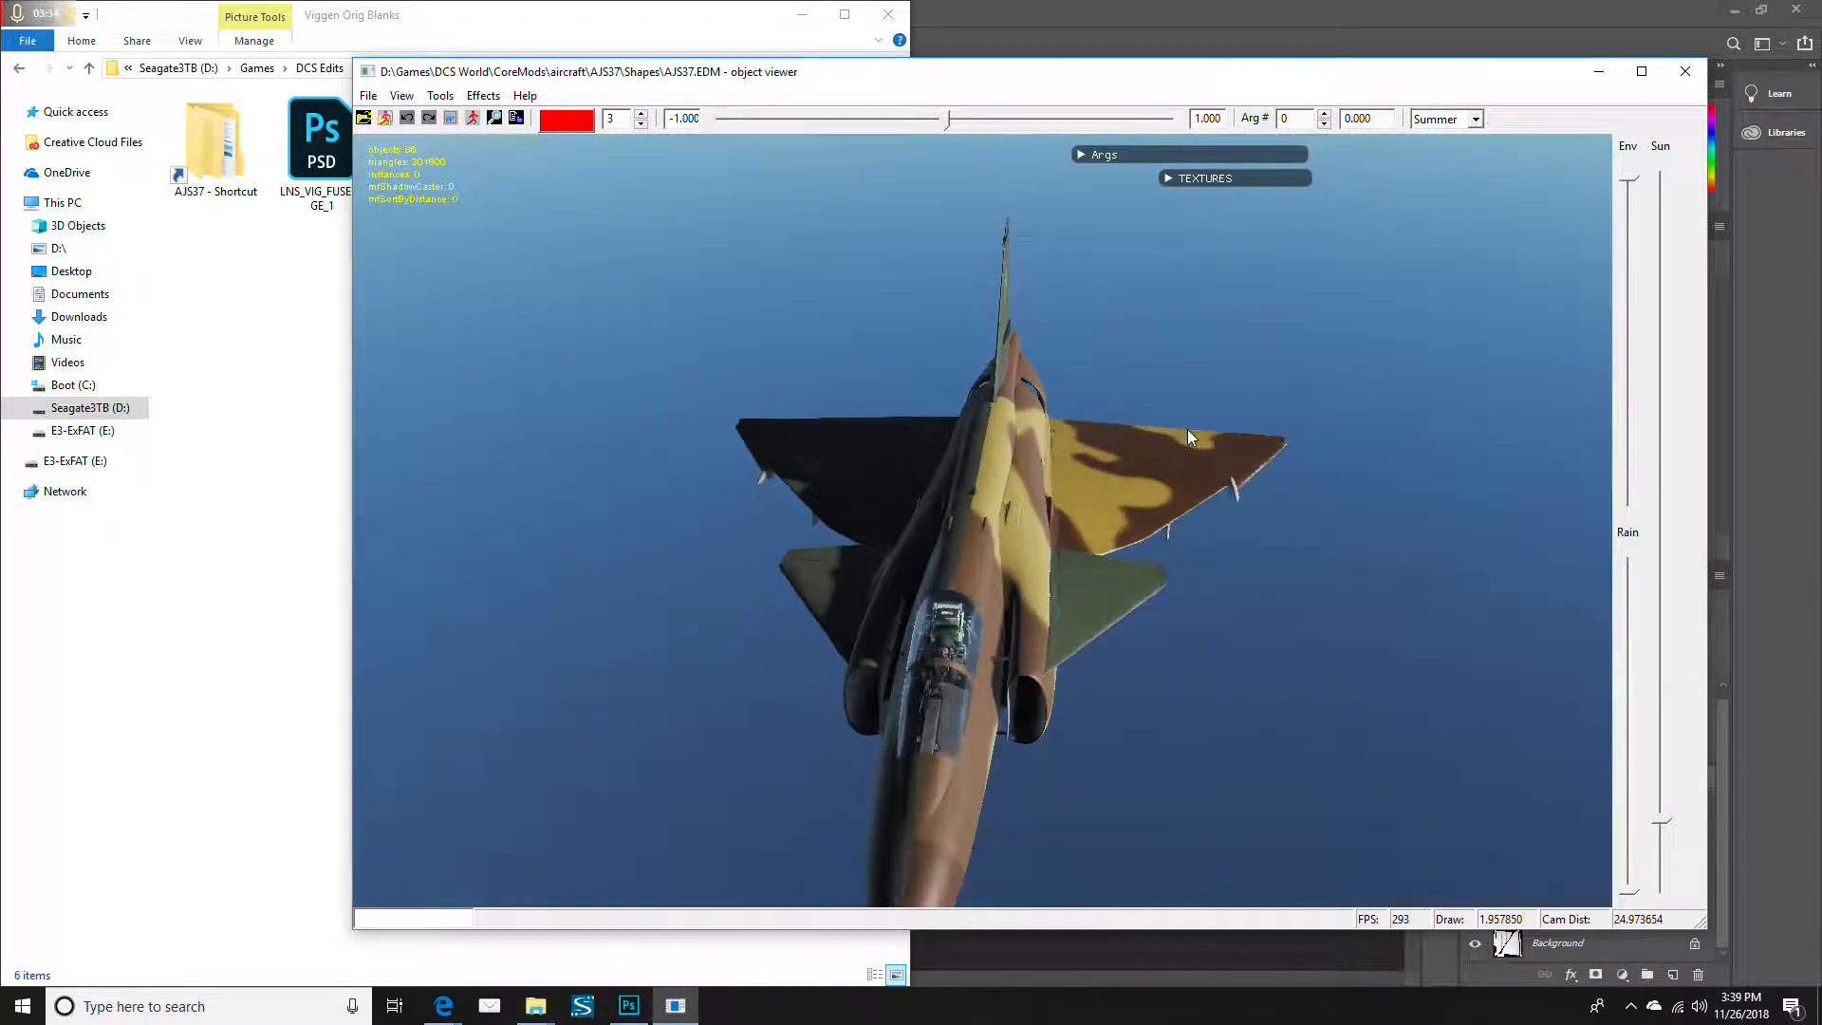
left_click_drag(1153, 670, 1168, 195)
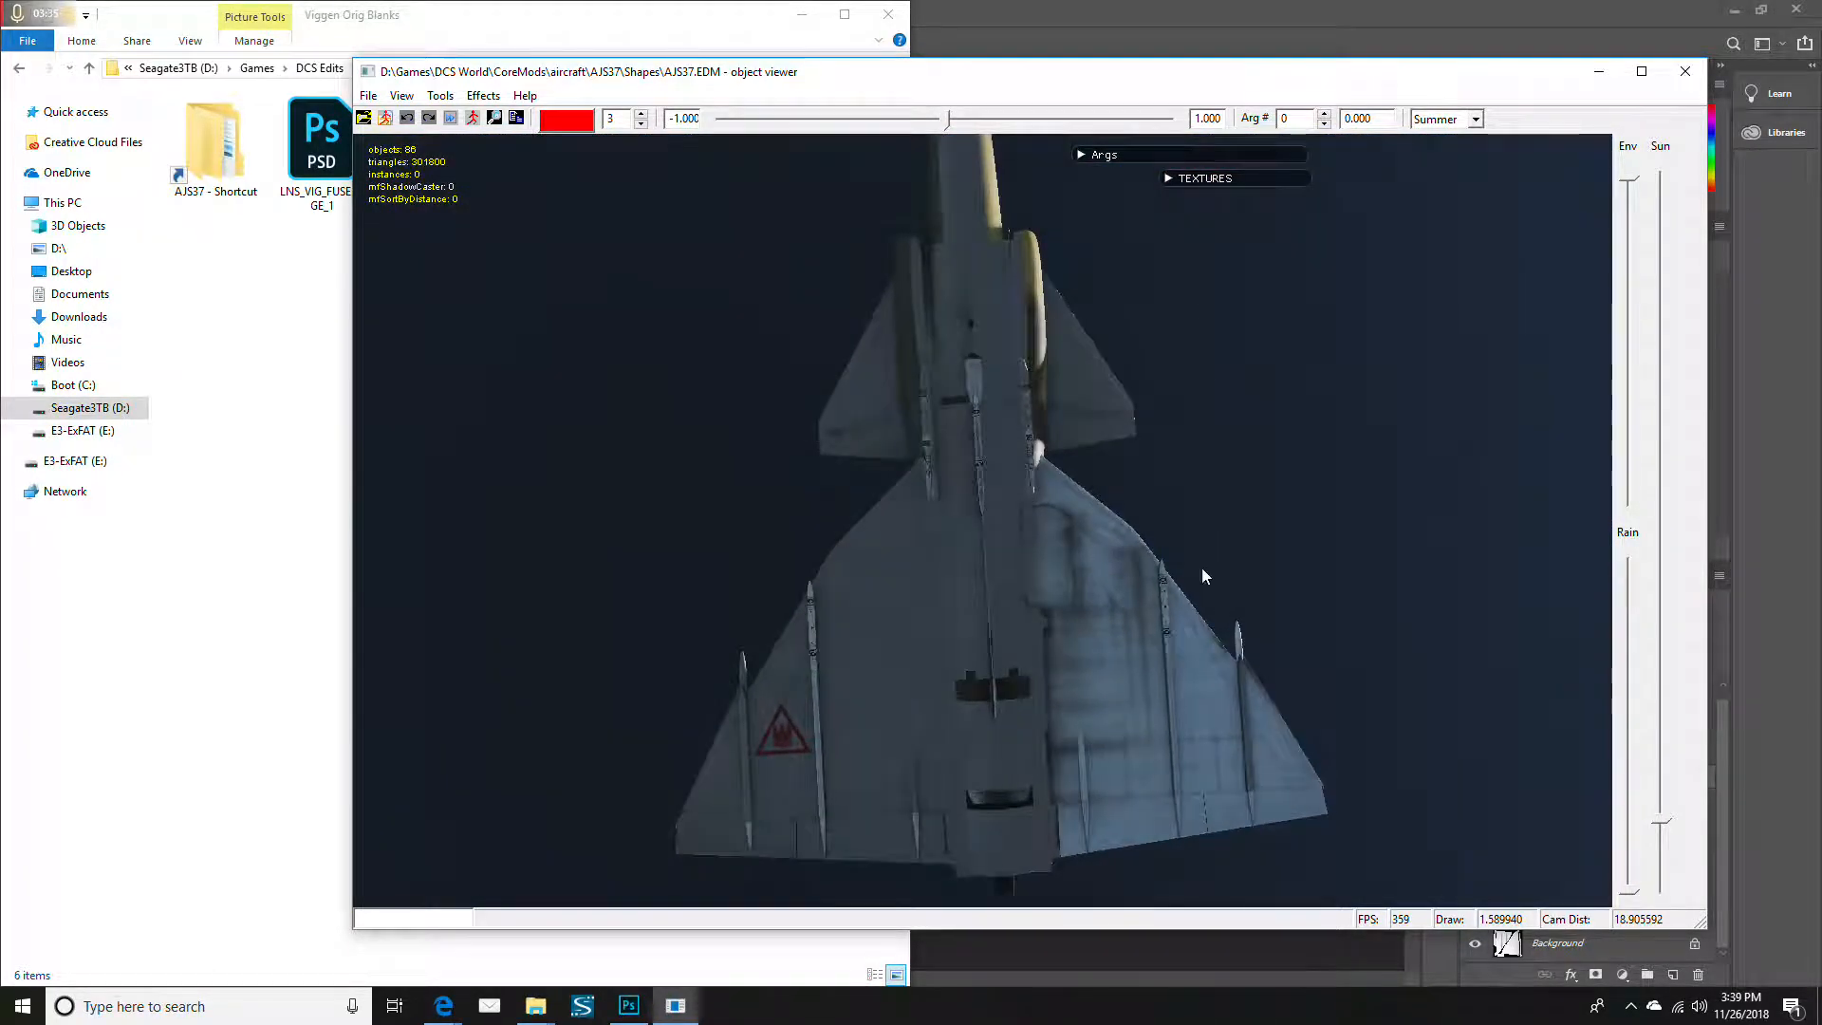
left_click_drag(1125, 537, 1302, 549)
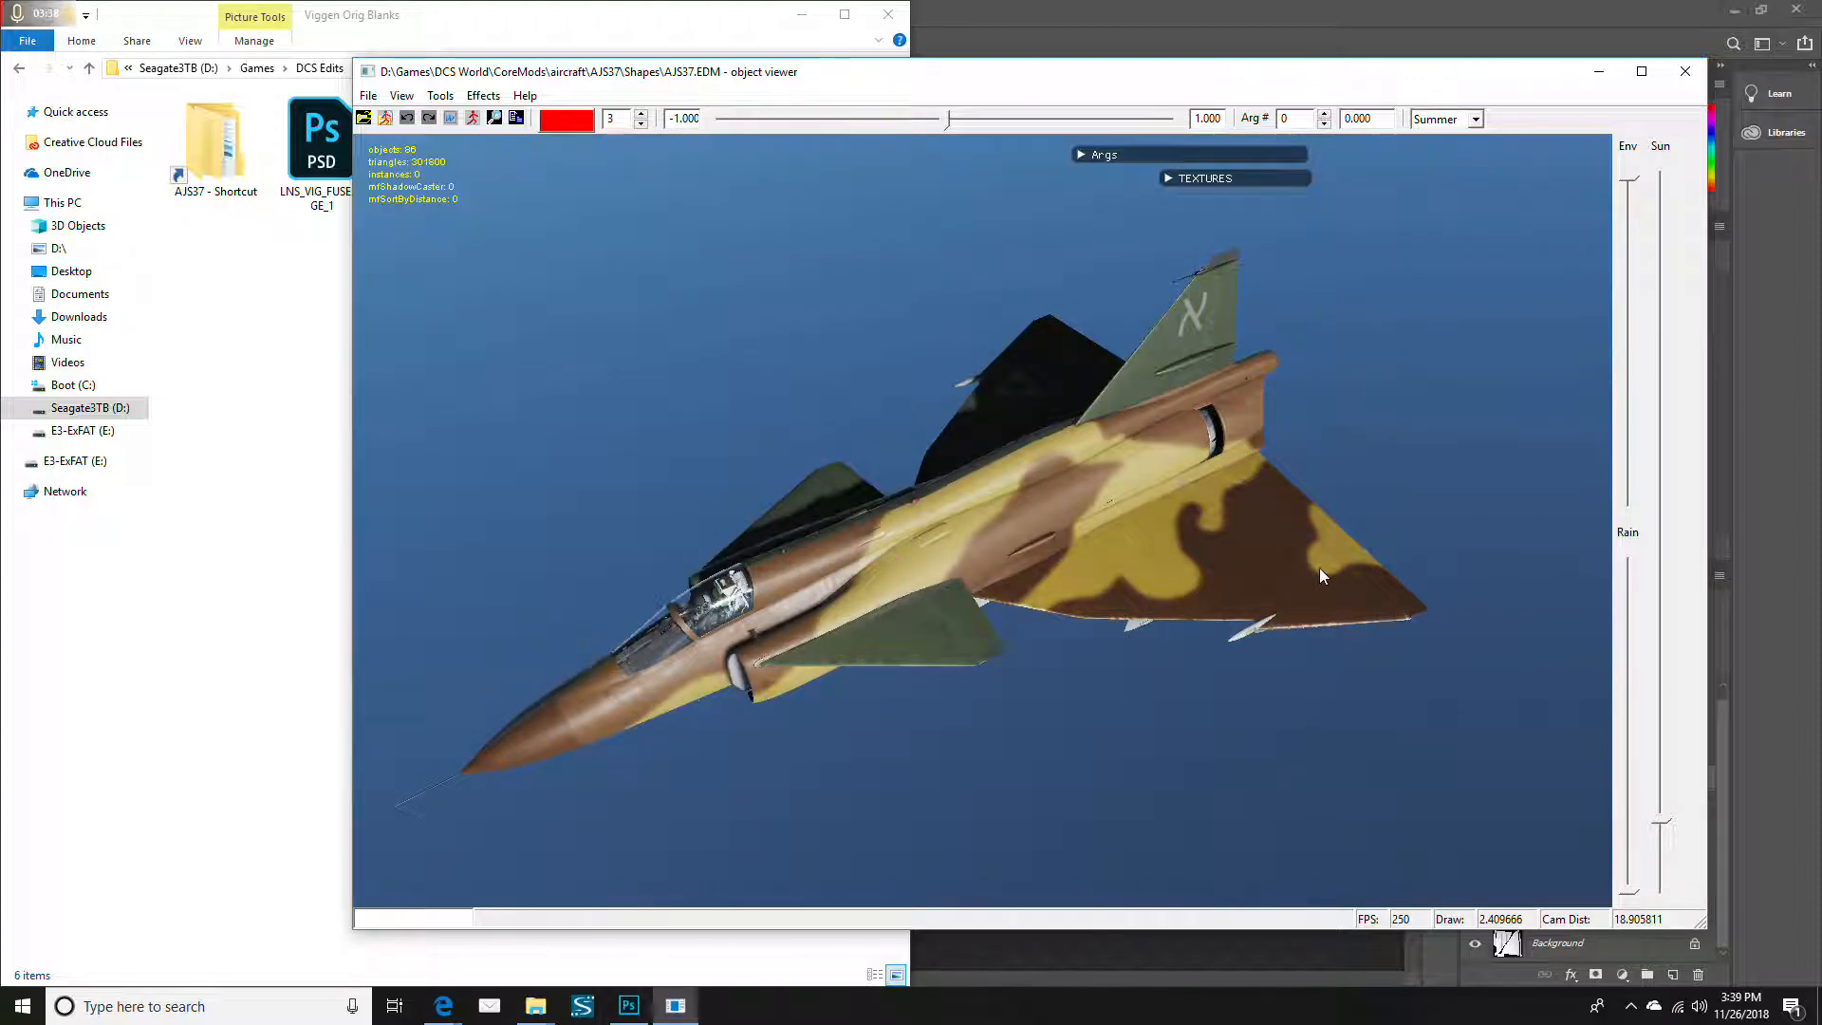
Select LNS_VIG_WING_L_2 in the Viggen Orig Blanks folder and inspect the aircraft's underside in Model Viewer
left_click(415, 38)
left_click(759, 203)
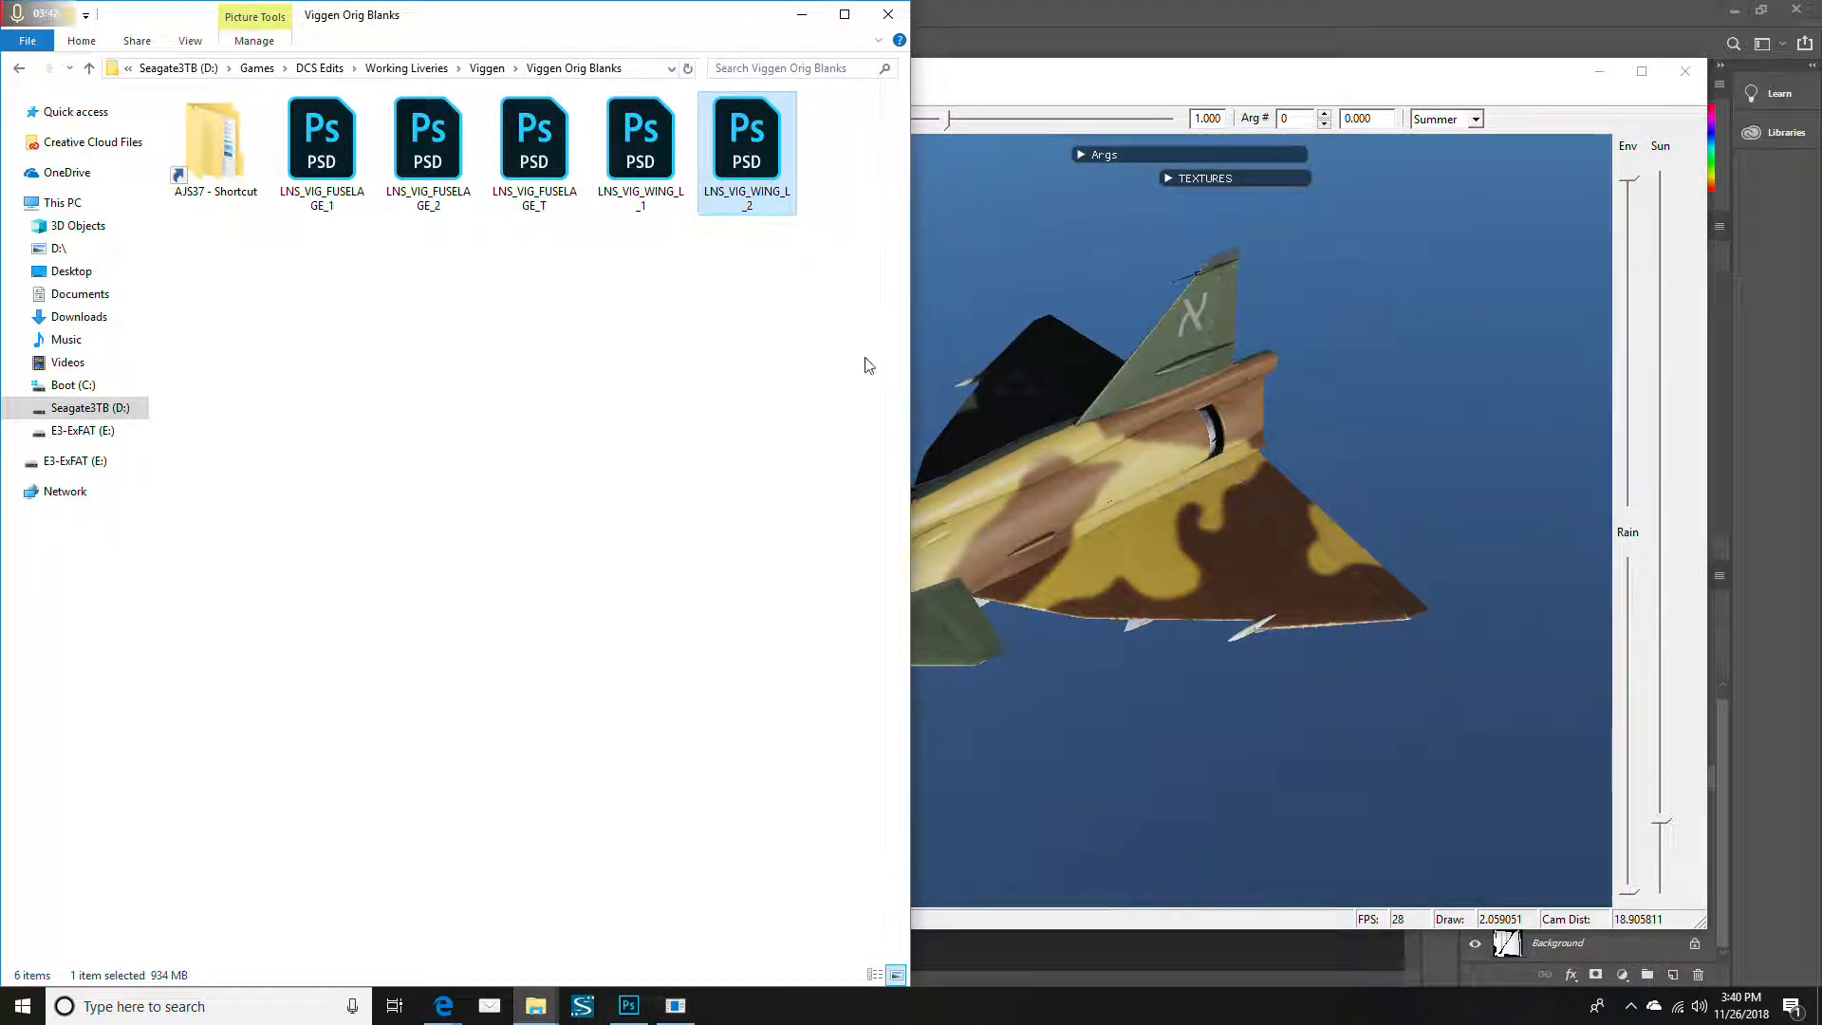
left_click(1384, 444)
left_click_drag(1004, 687, 1337, 251)
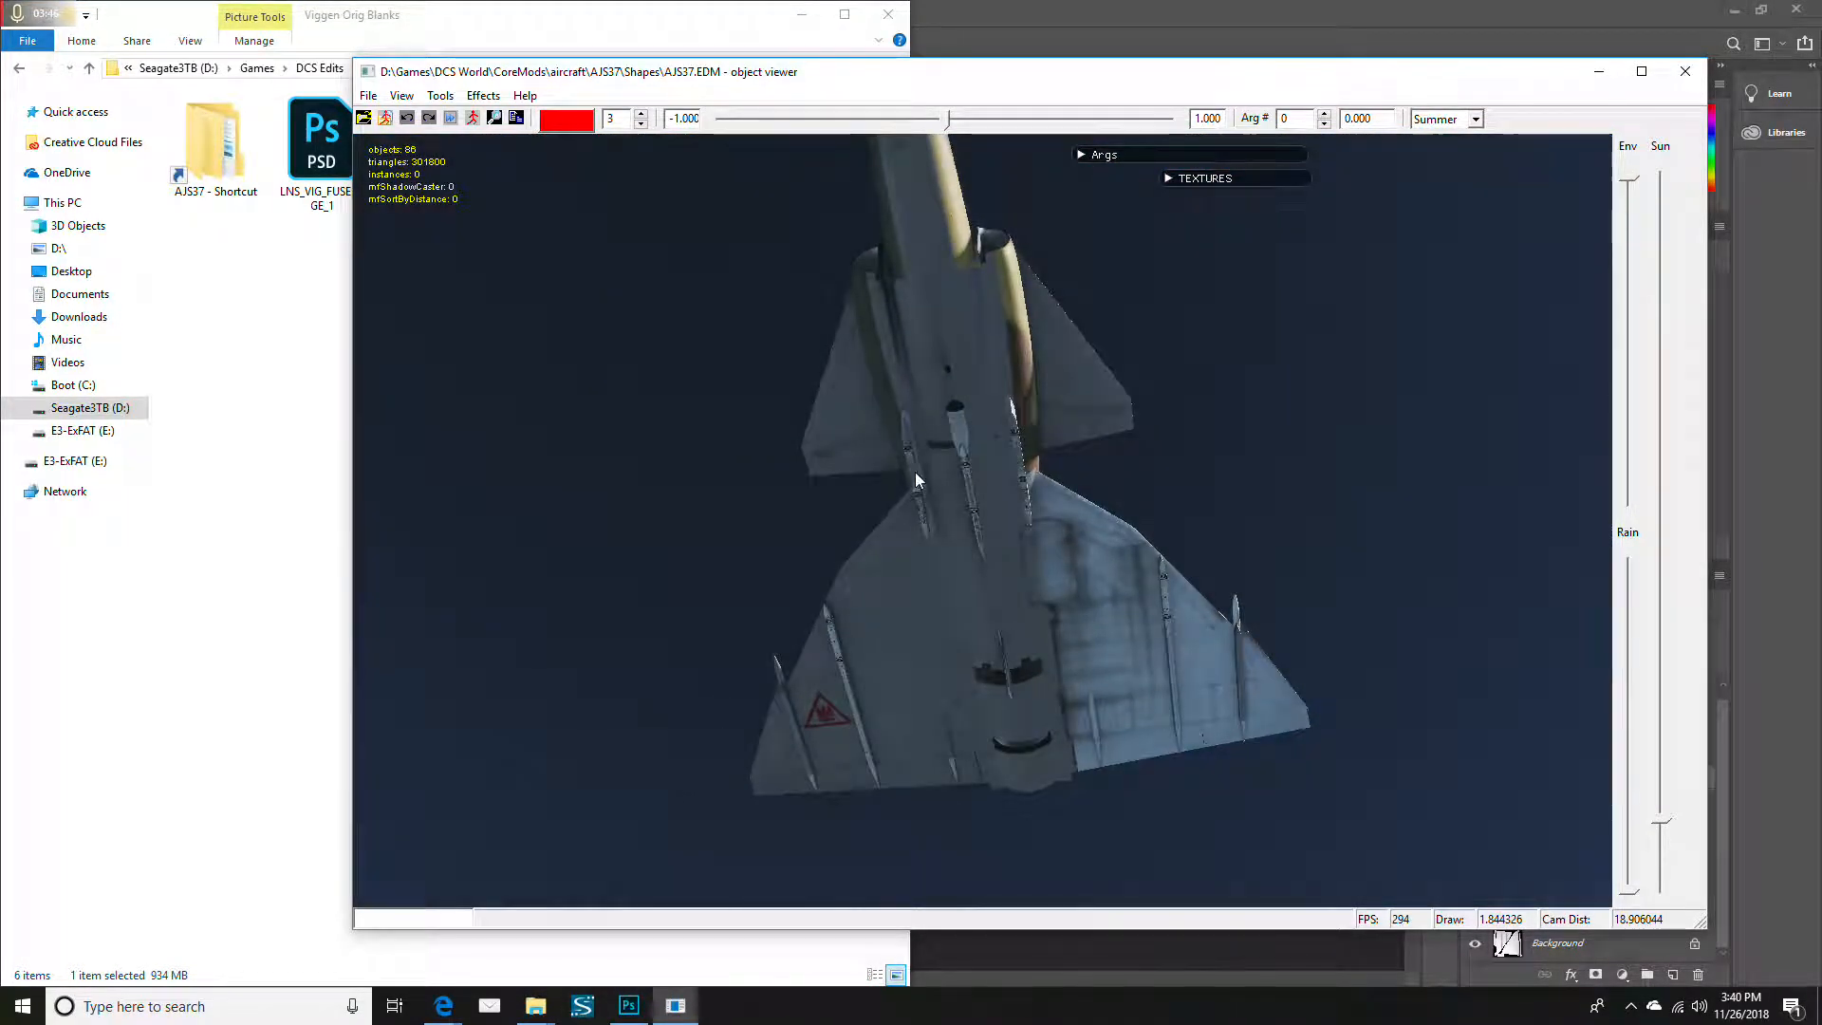
Examine the wing and fuselage texture seams on the aircraft's underside up close, and return to the Viggen Orig Blanks folder
left_click_drag(1017, 651, 1039, 715)
scroll(1062, 454, "up", 5)
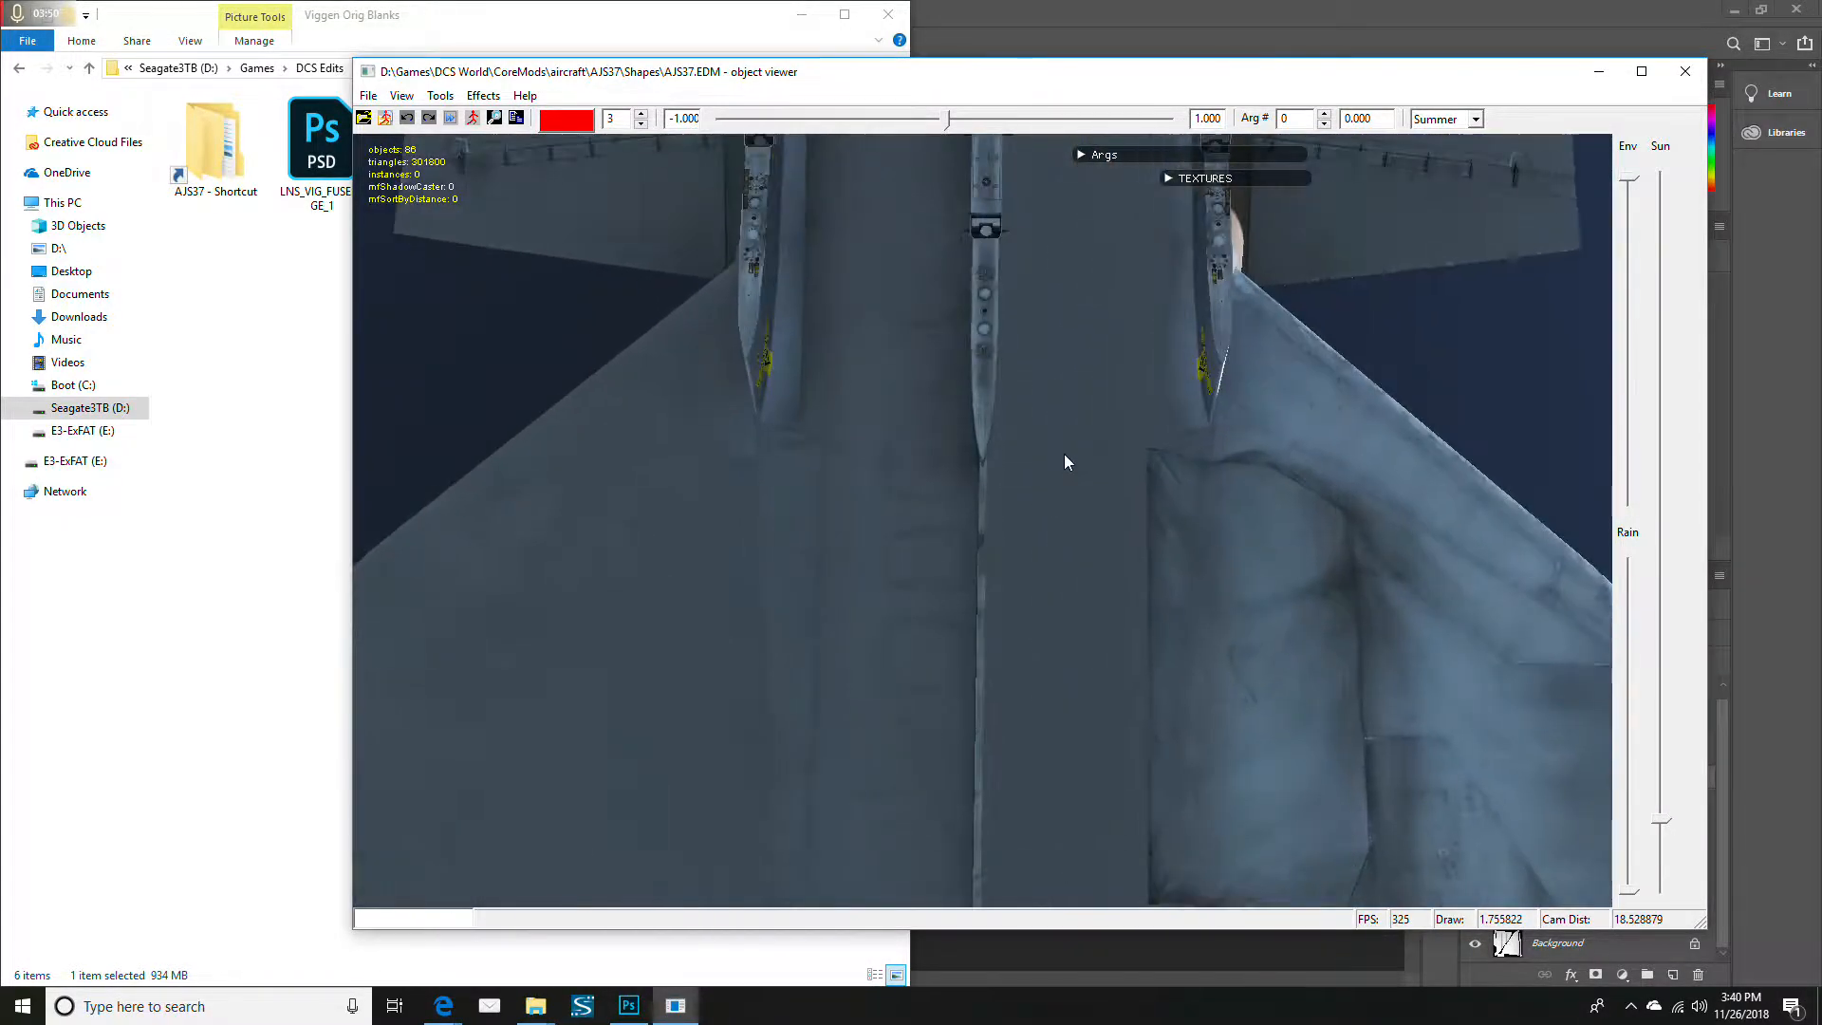
left_click_drag(1251, 671, 1220, 773)
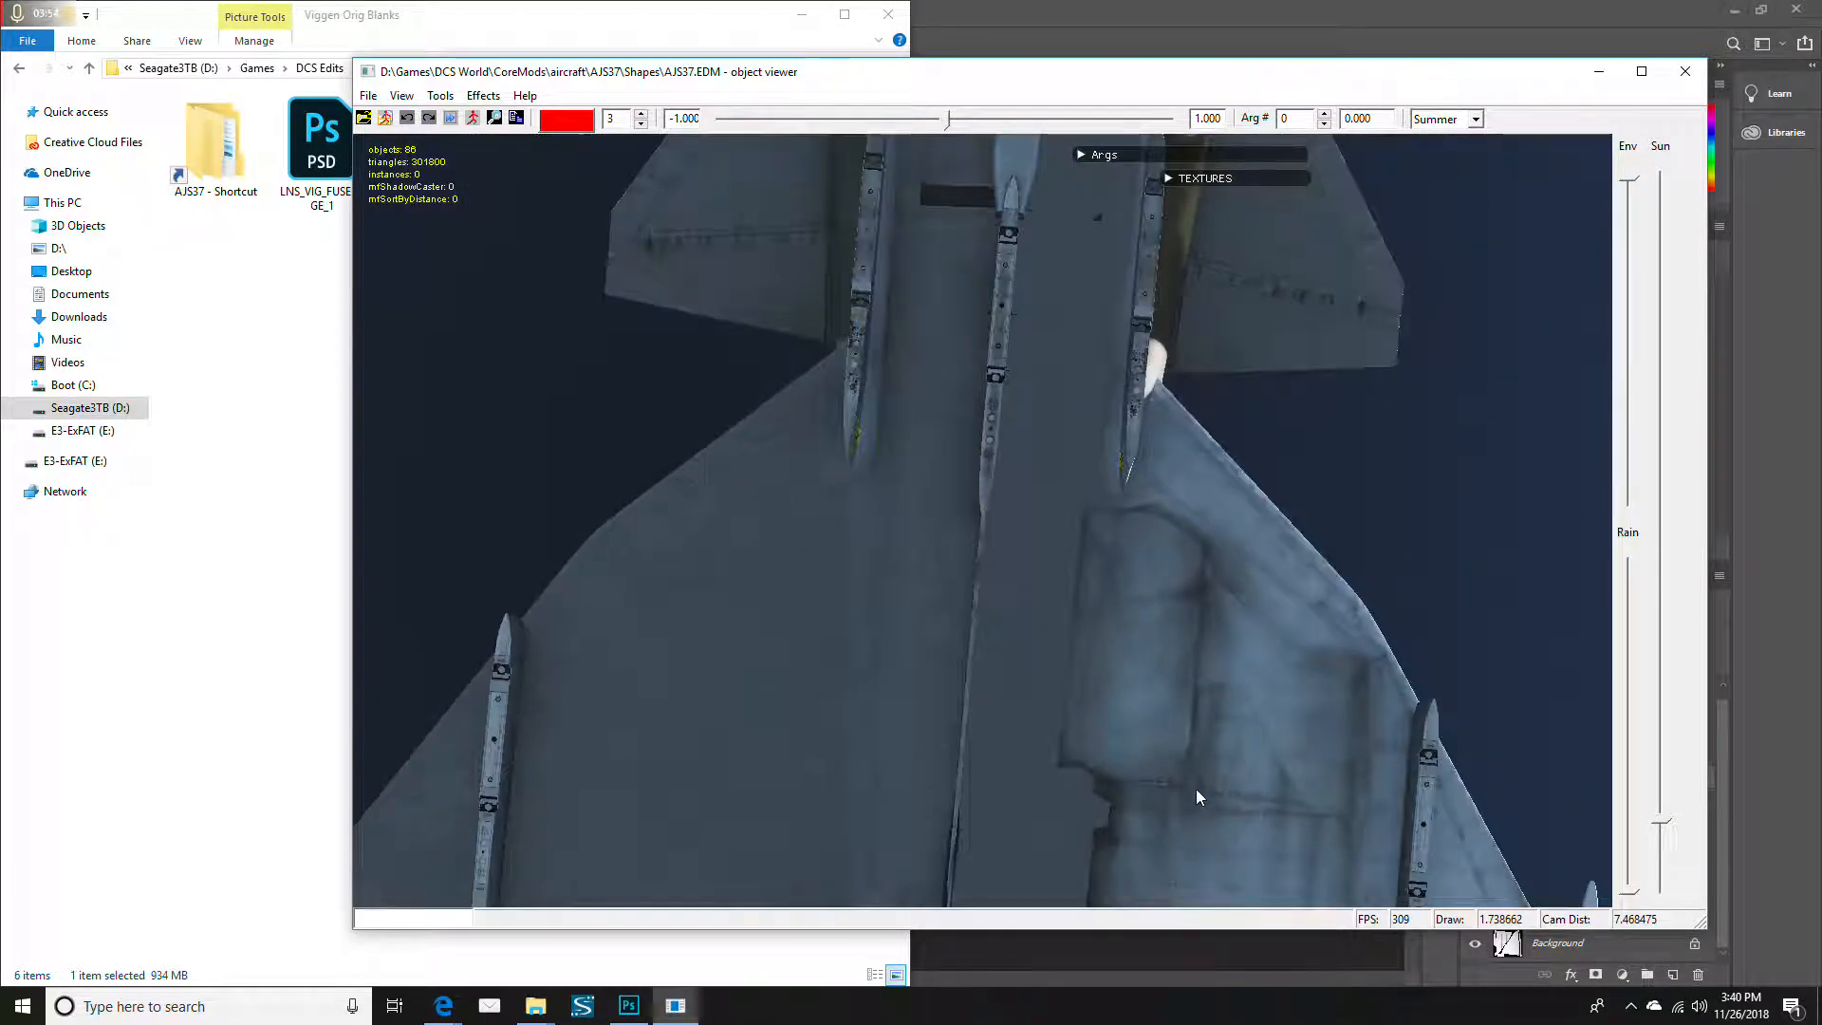
scroll(1232, 782, "down", 2)
left_click_drag(1182, 833, 1181, 871)
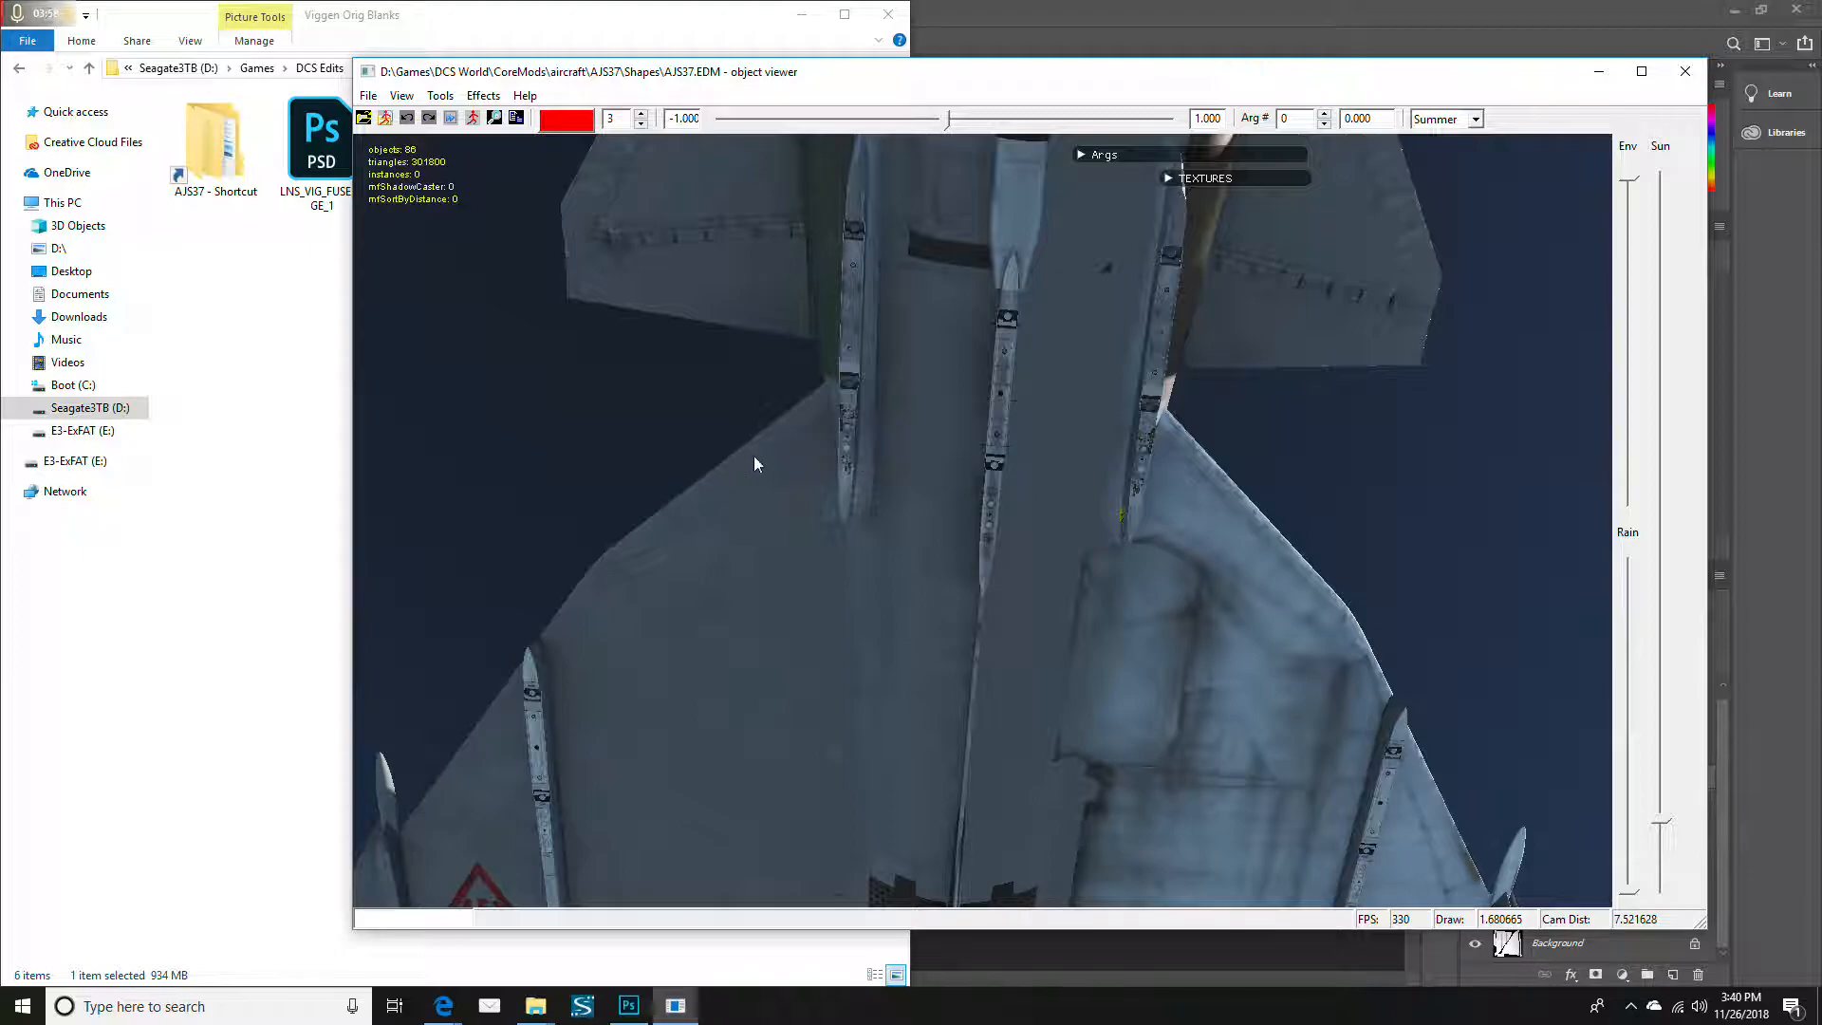
left_click(266, 335)
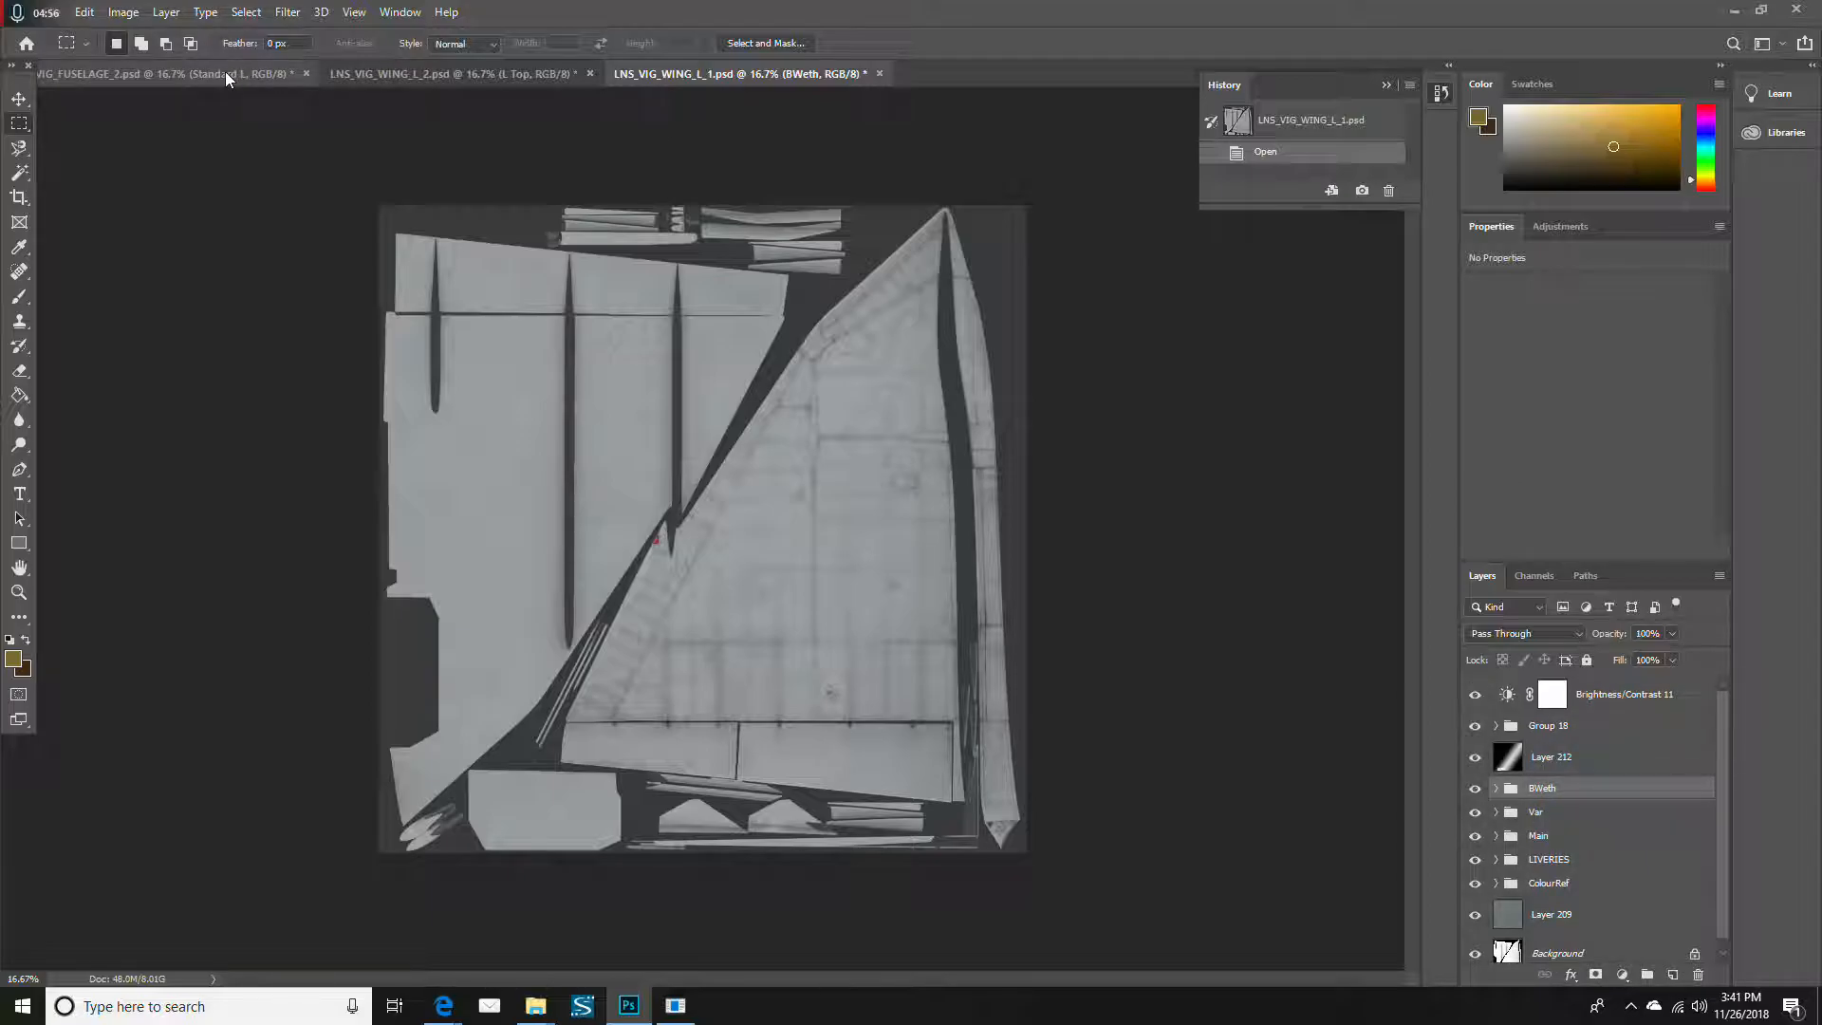
In LNS_VIG_FUSELAGE_2.psd, expand the Strengtheners group and toggle Layer 117 copy on and off to see its effect
left_click(150, 72)
scroll(1563, 781, "up", 1)
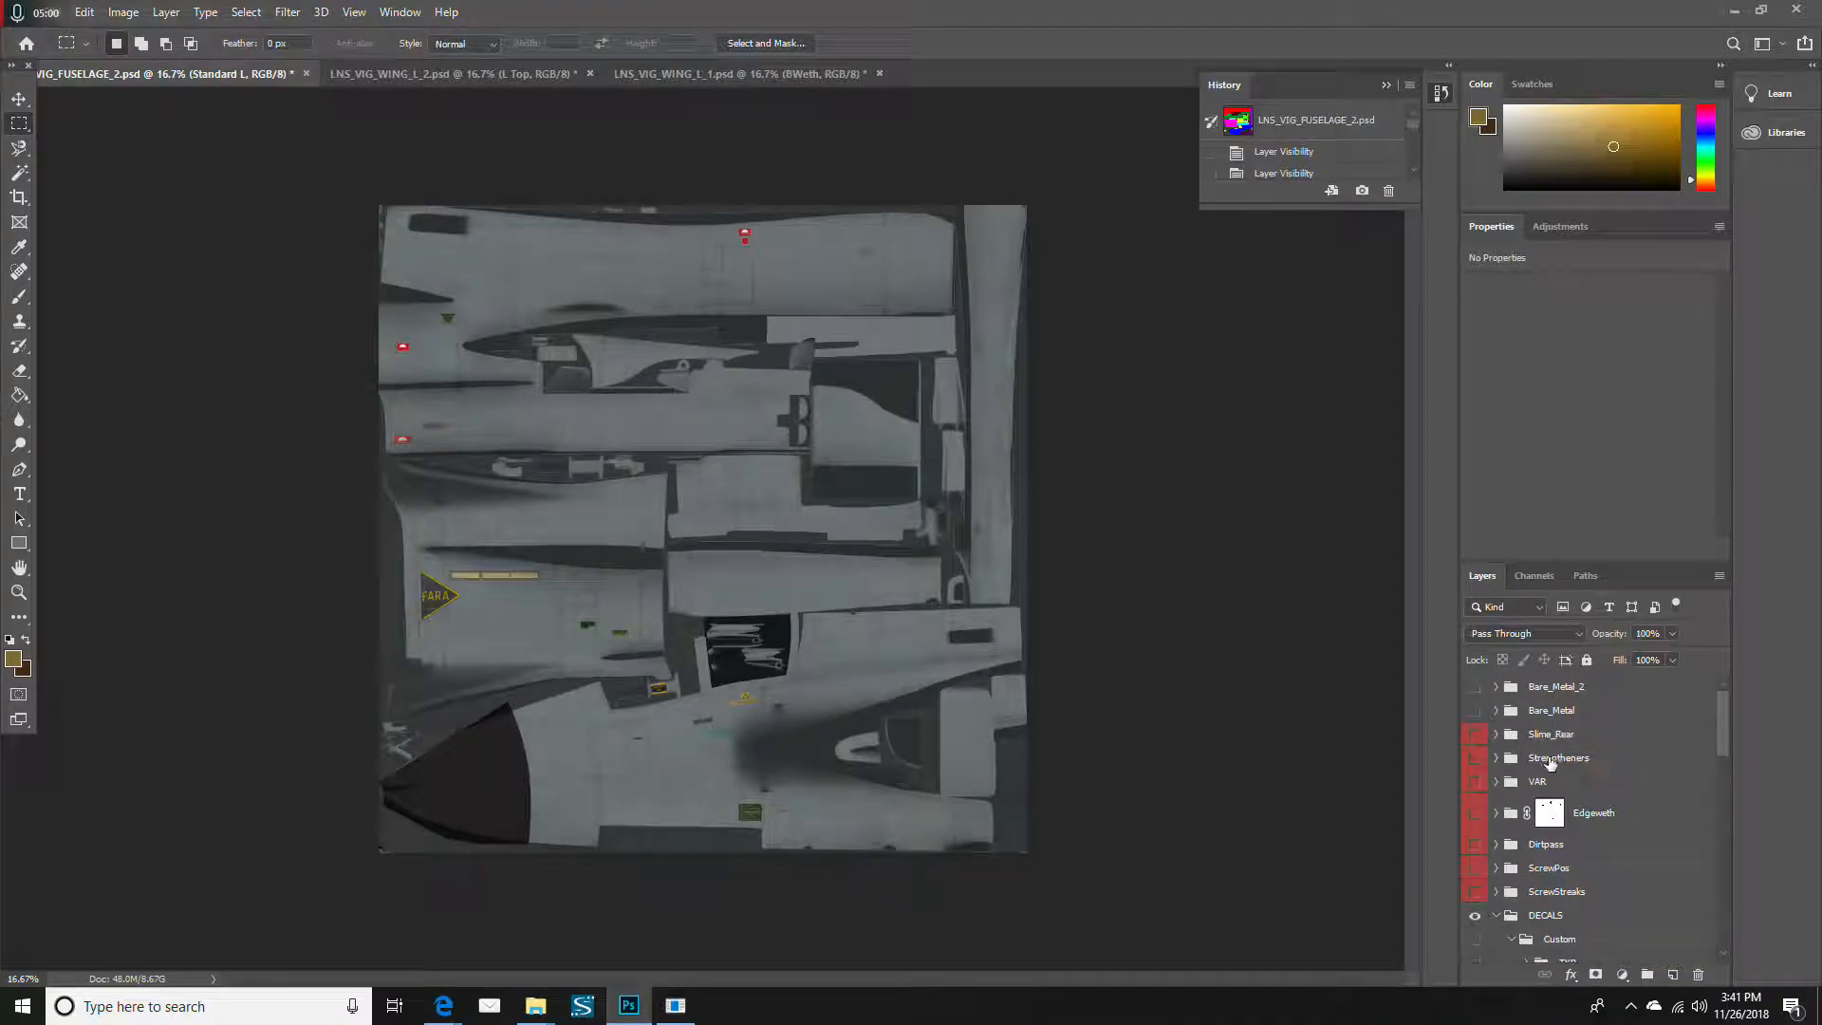
left_click(1495, 762)
scroll(1564, 730, "down", 2)
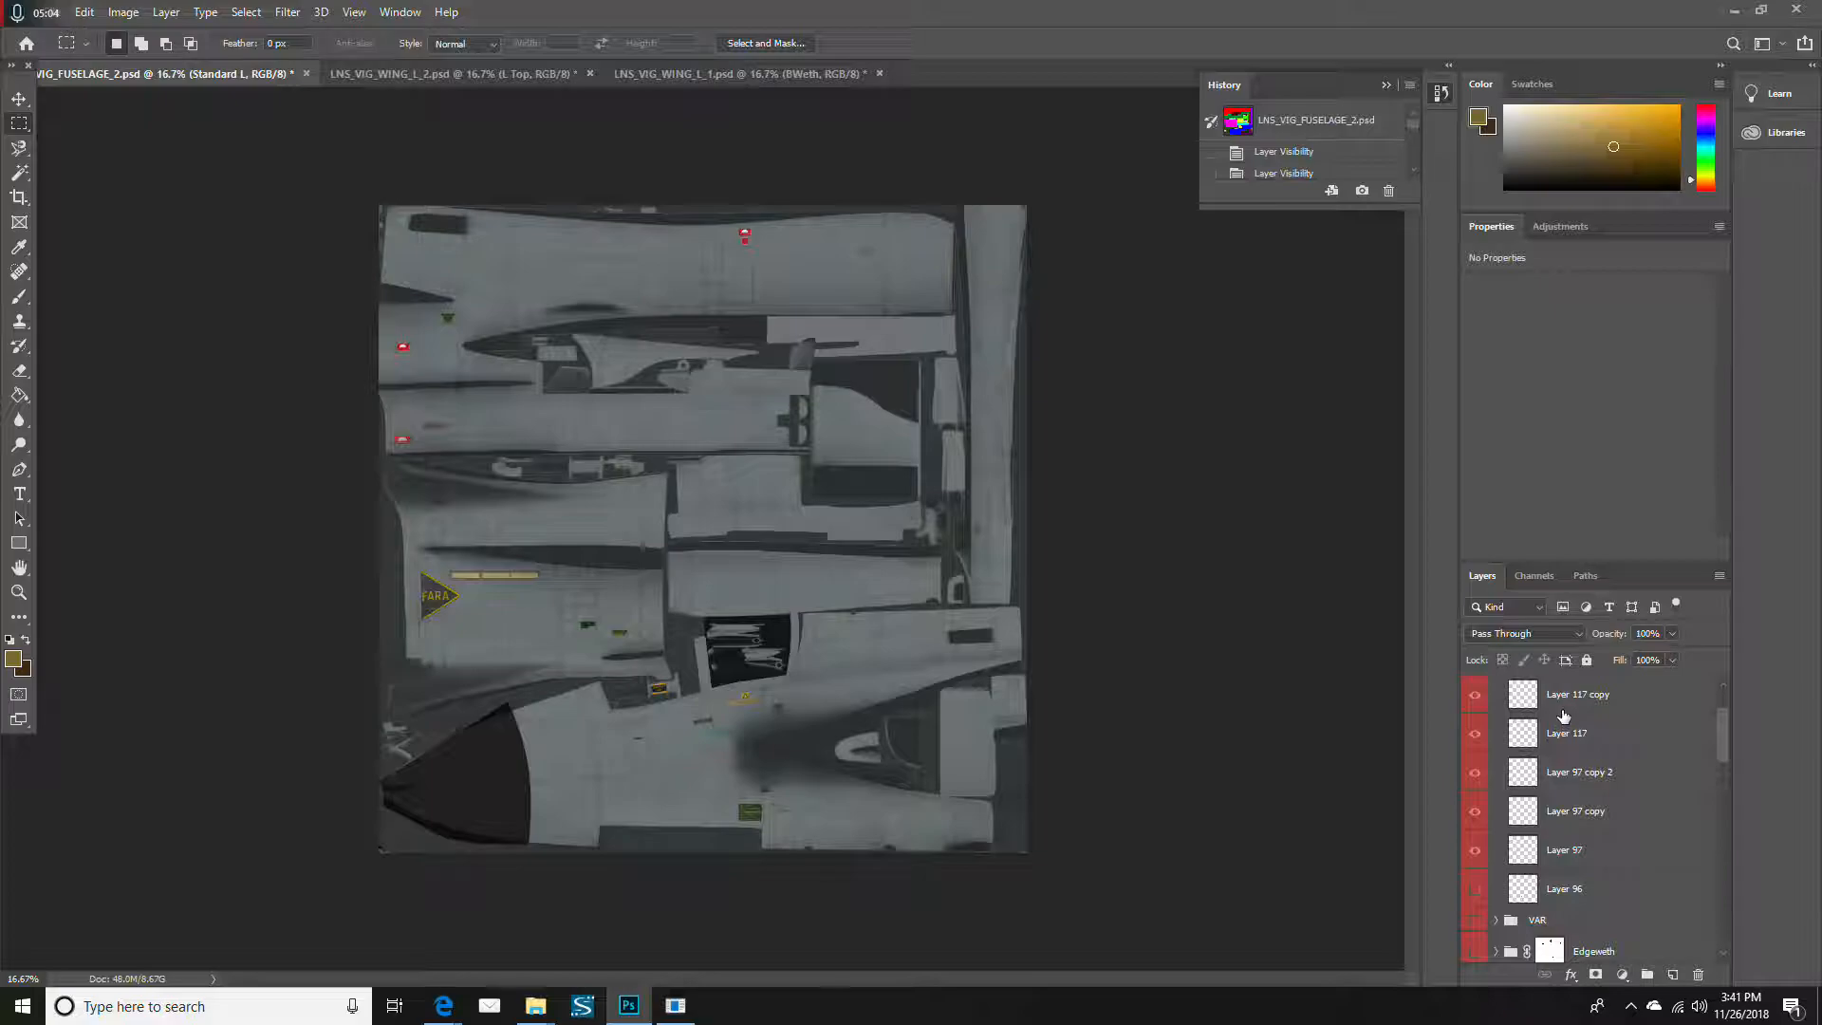
left_click(1562, 712)
left_click(1474, 734)
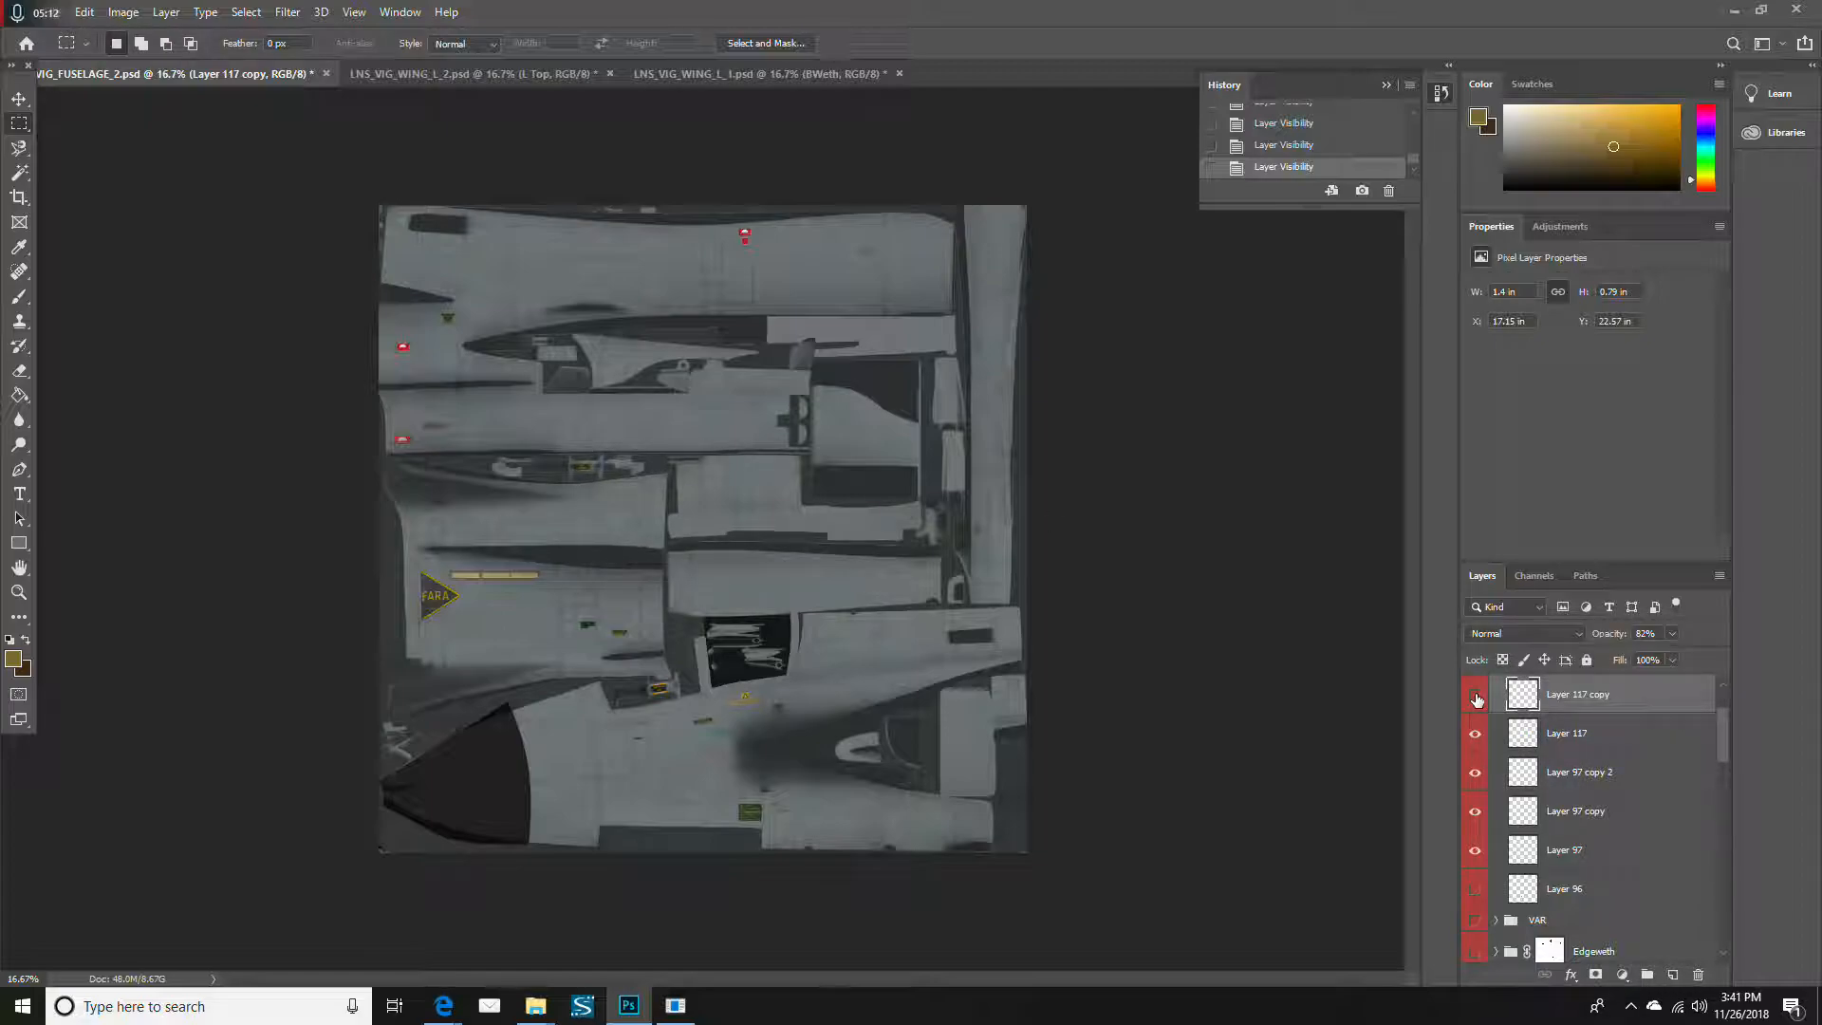
left_click(1475, 697)
left_click(1475, 697)
left_click(1475, 697)
Look through the fuselage template's layers from the Bare_Metal groups down to the TKR Desert livery
scroll(1547, 721, "up", 2)
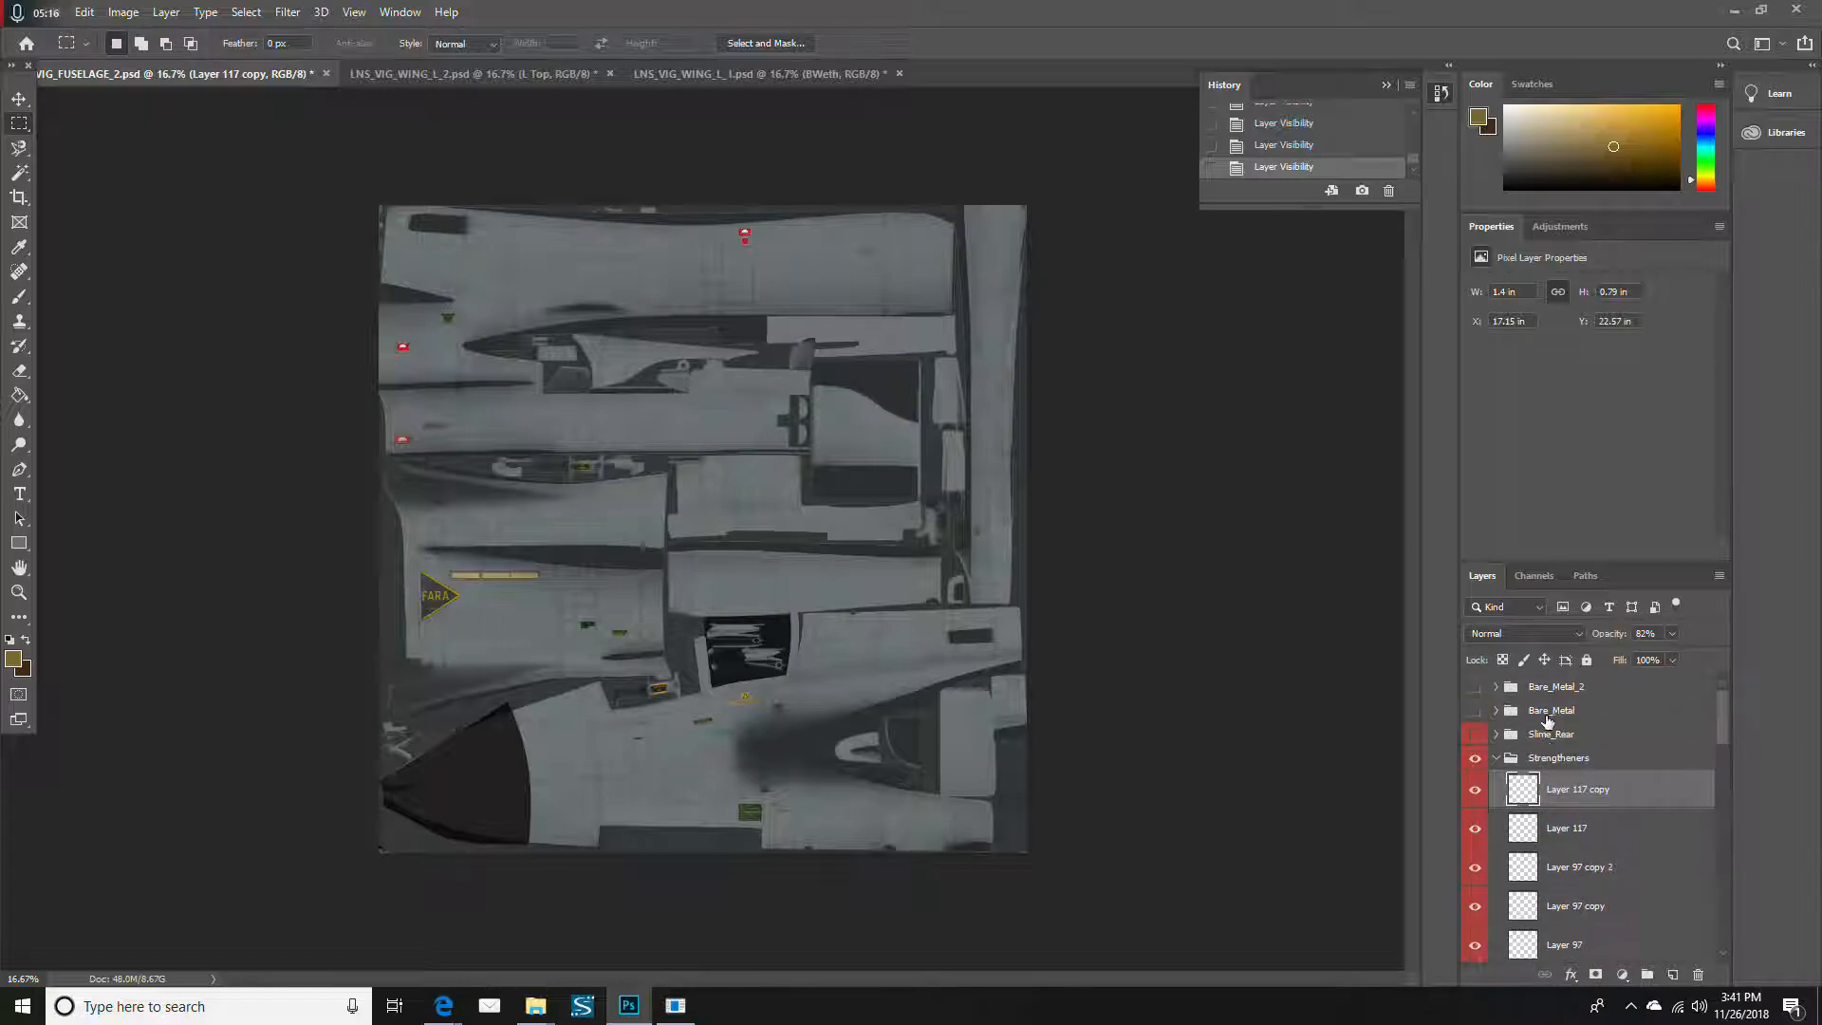
scroll(1592, 806, "down", 3)
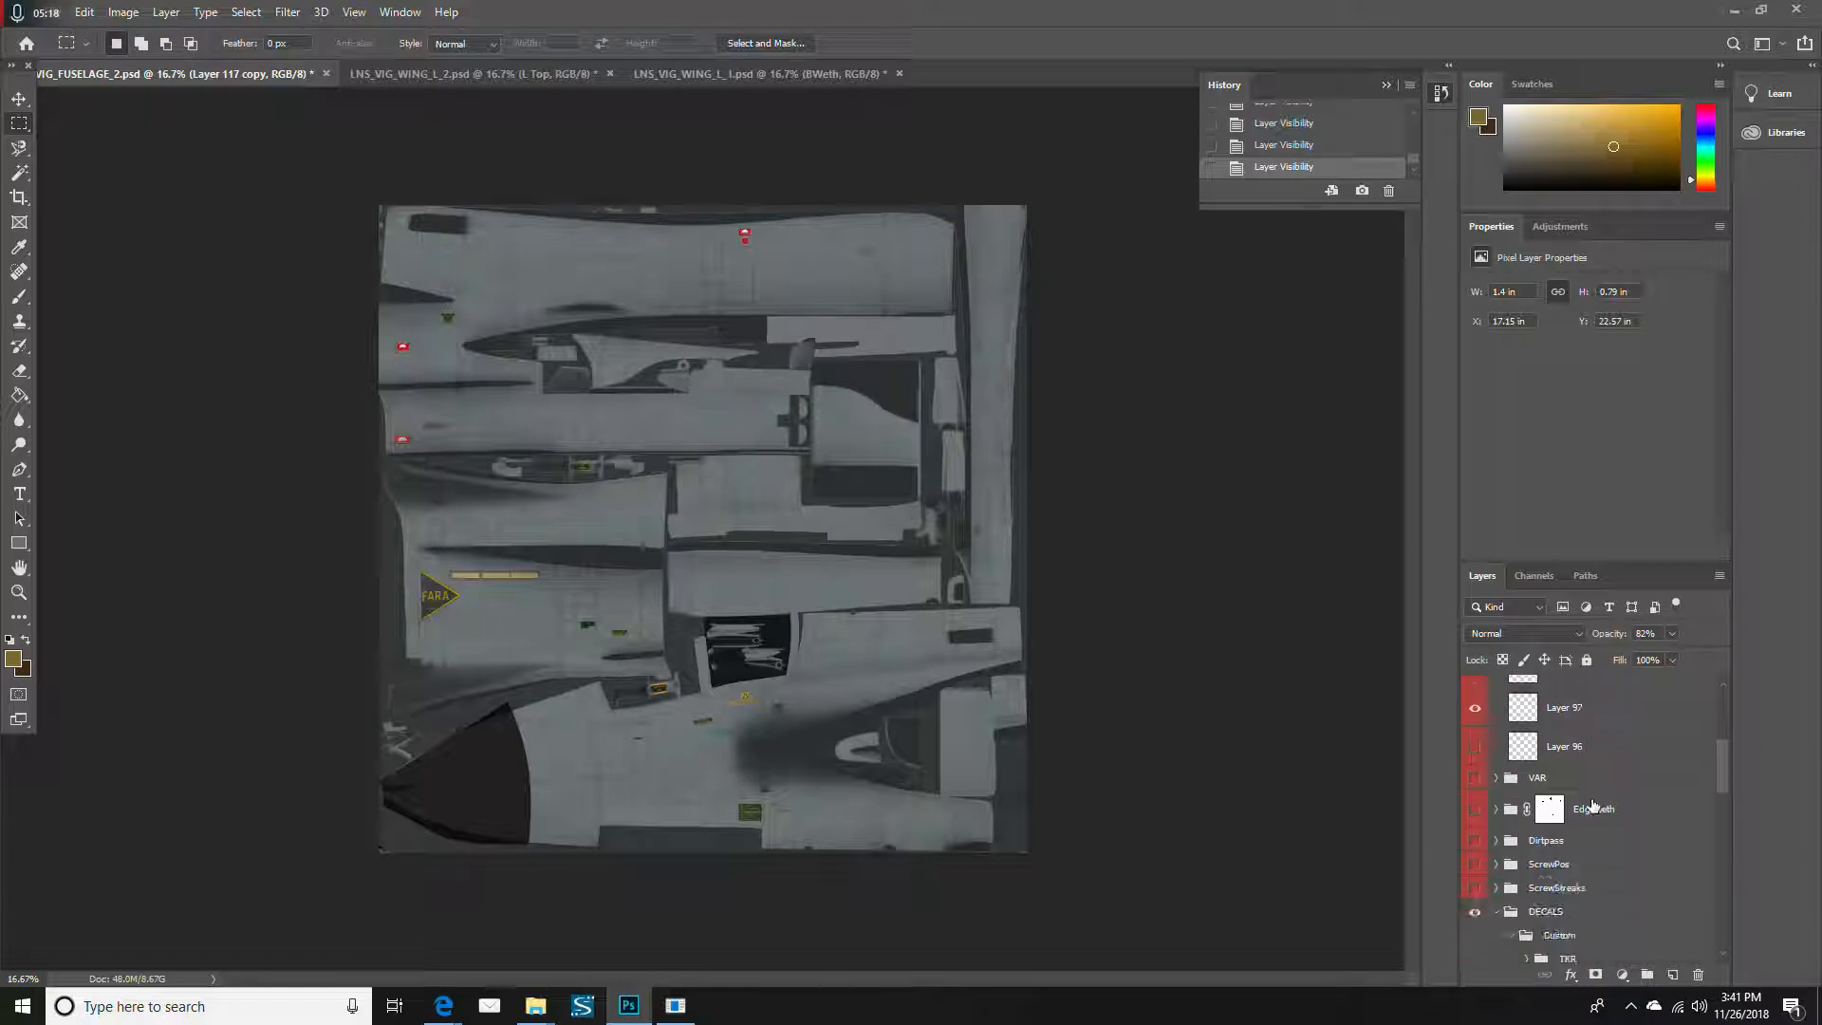
scroll(1604, 808, "down", 5)
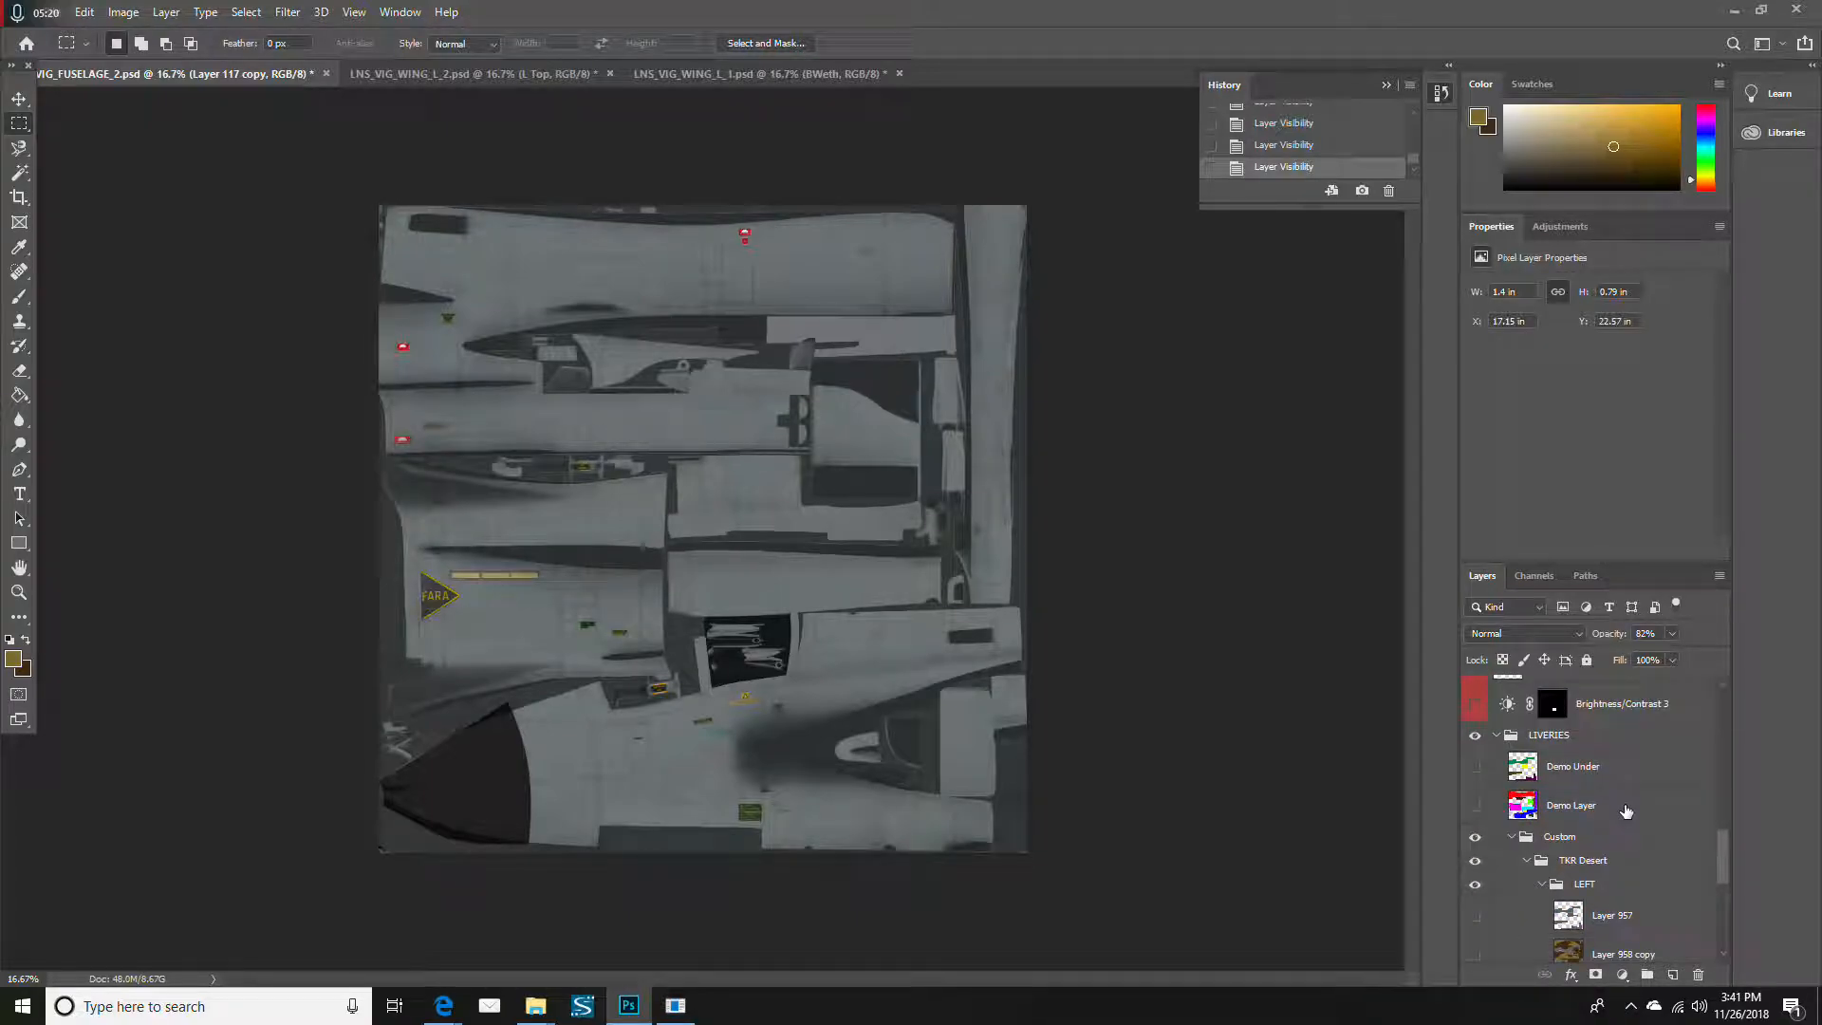
scroll(1626, 810, "down", 1)
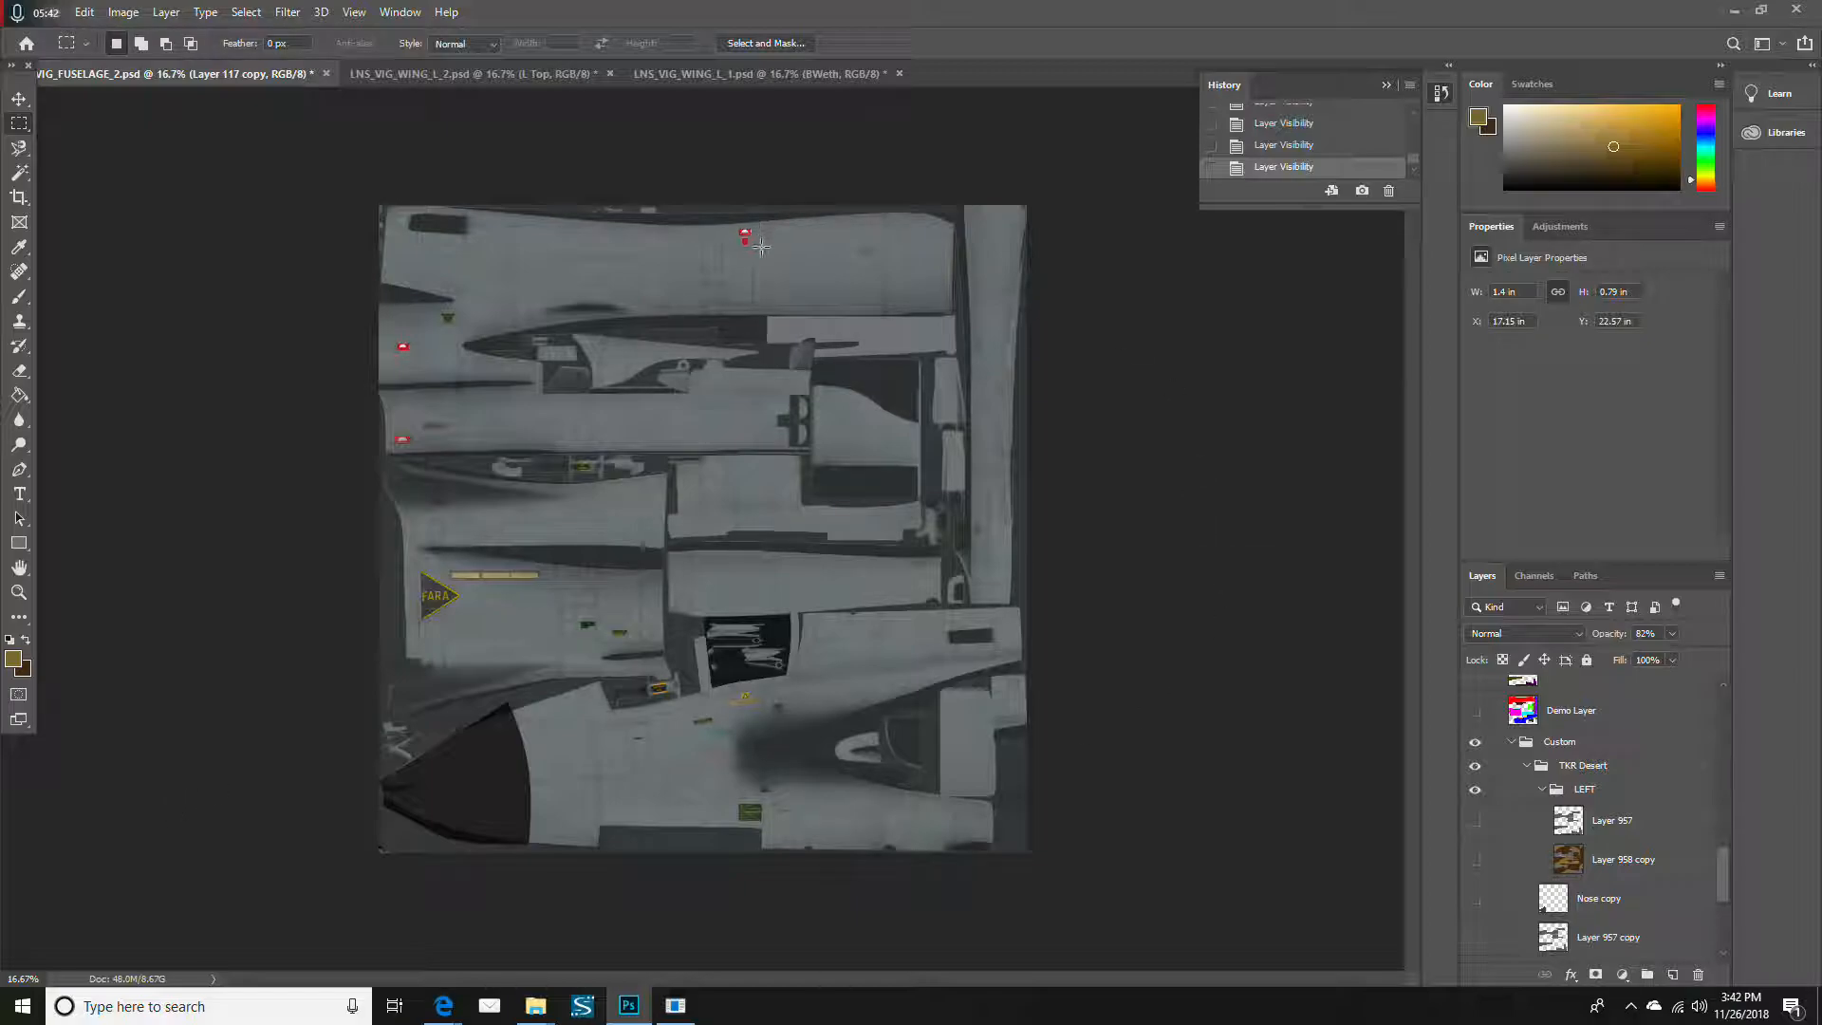
Bring up LNS_VIG_WING_L_1.psd, check the template files in the Viggen Orig Blanks folder, and return to Photoshop
left_click(766, 75)
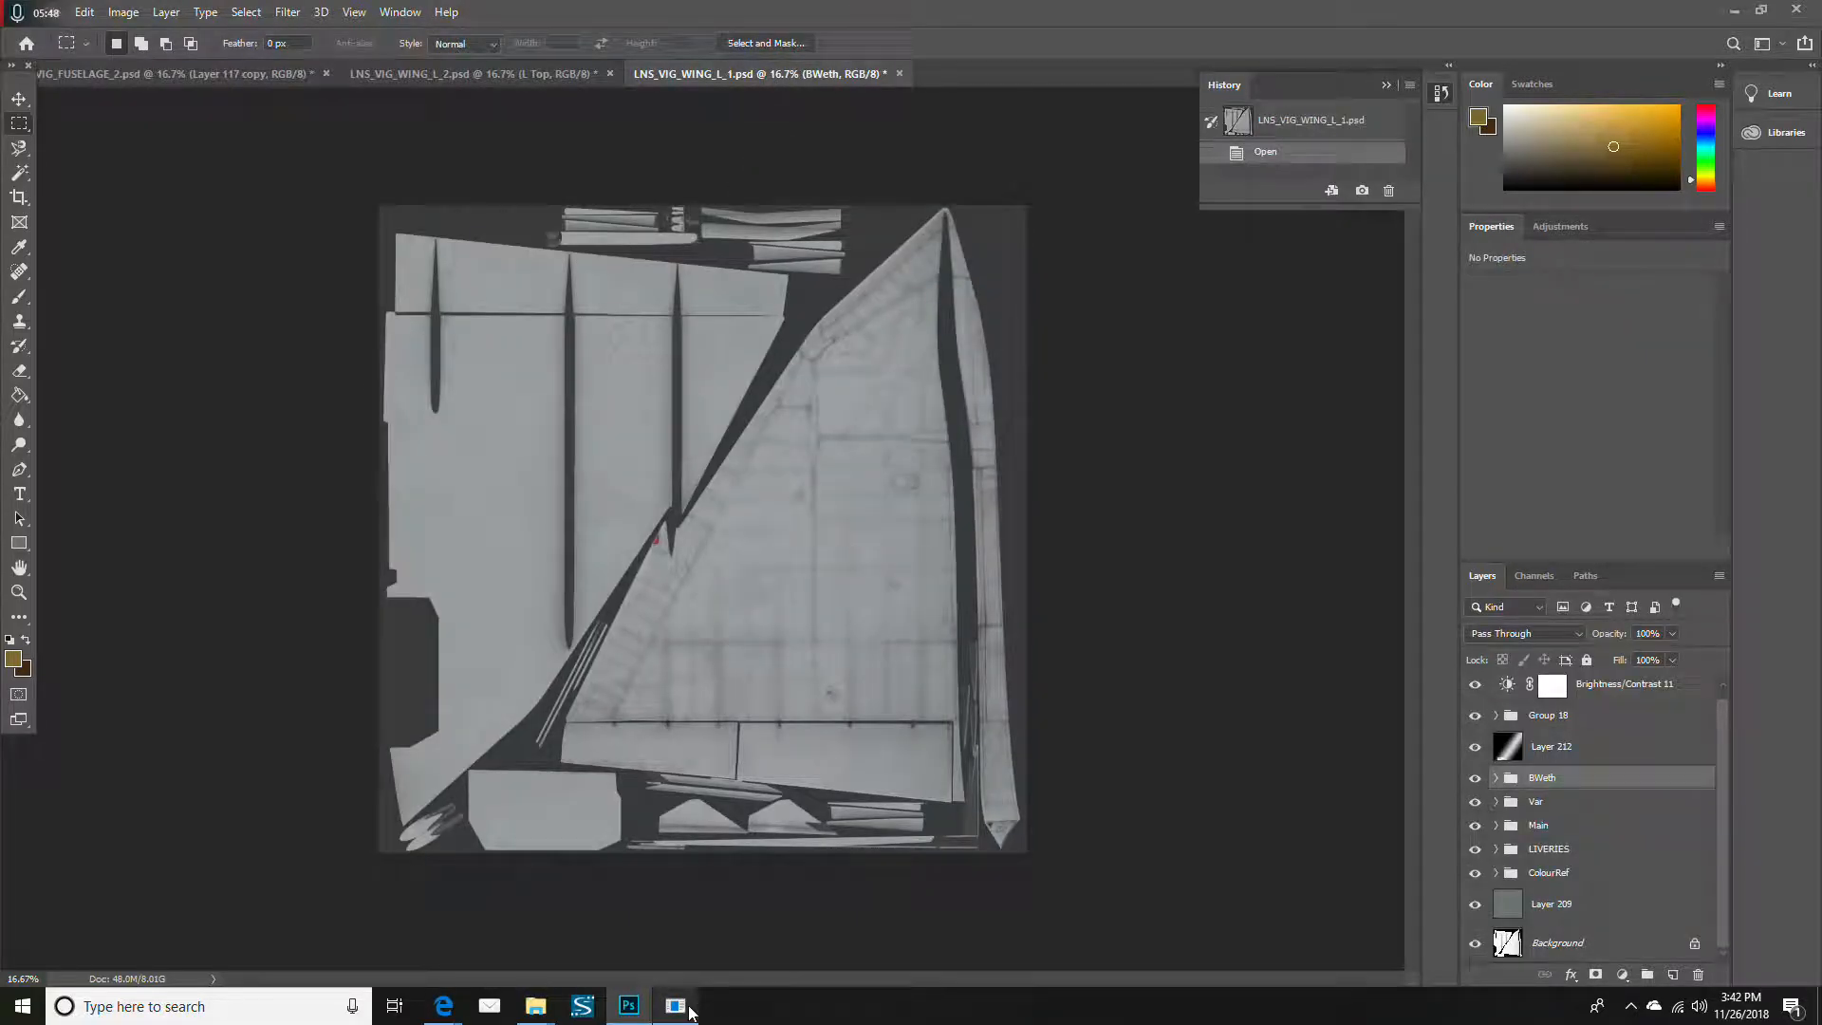
mouse_move(528, 1014)
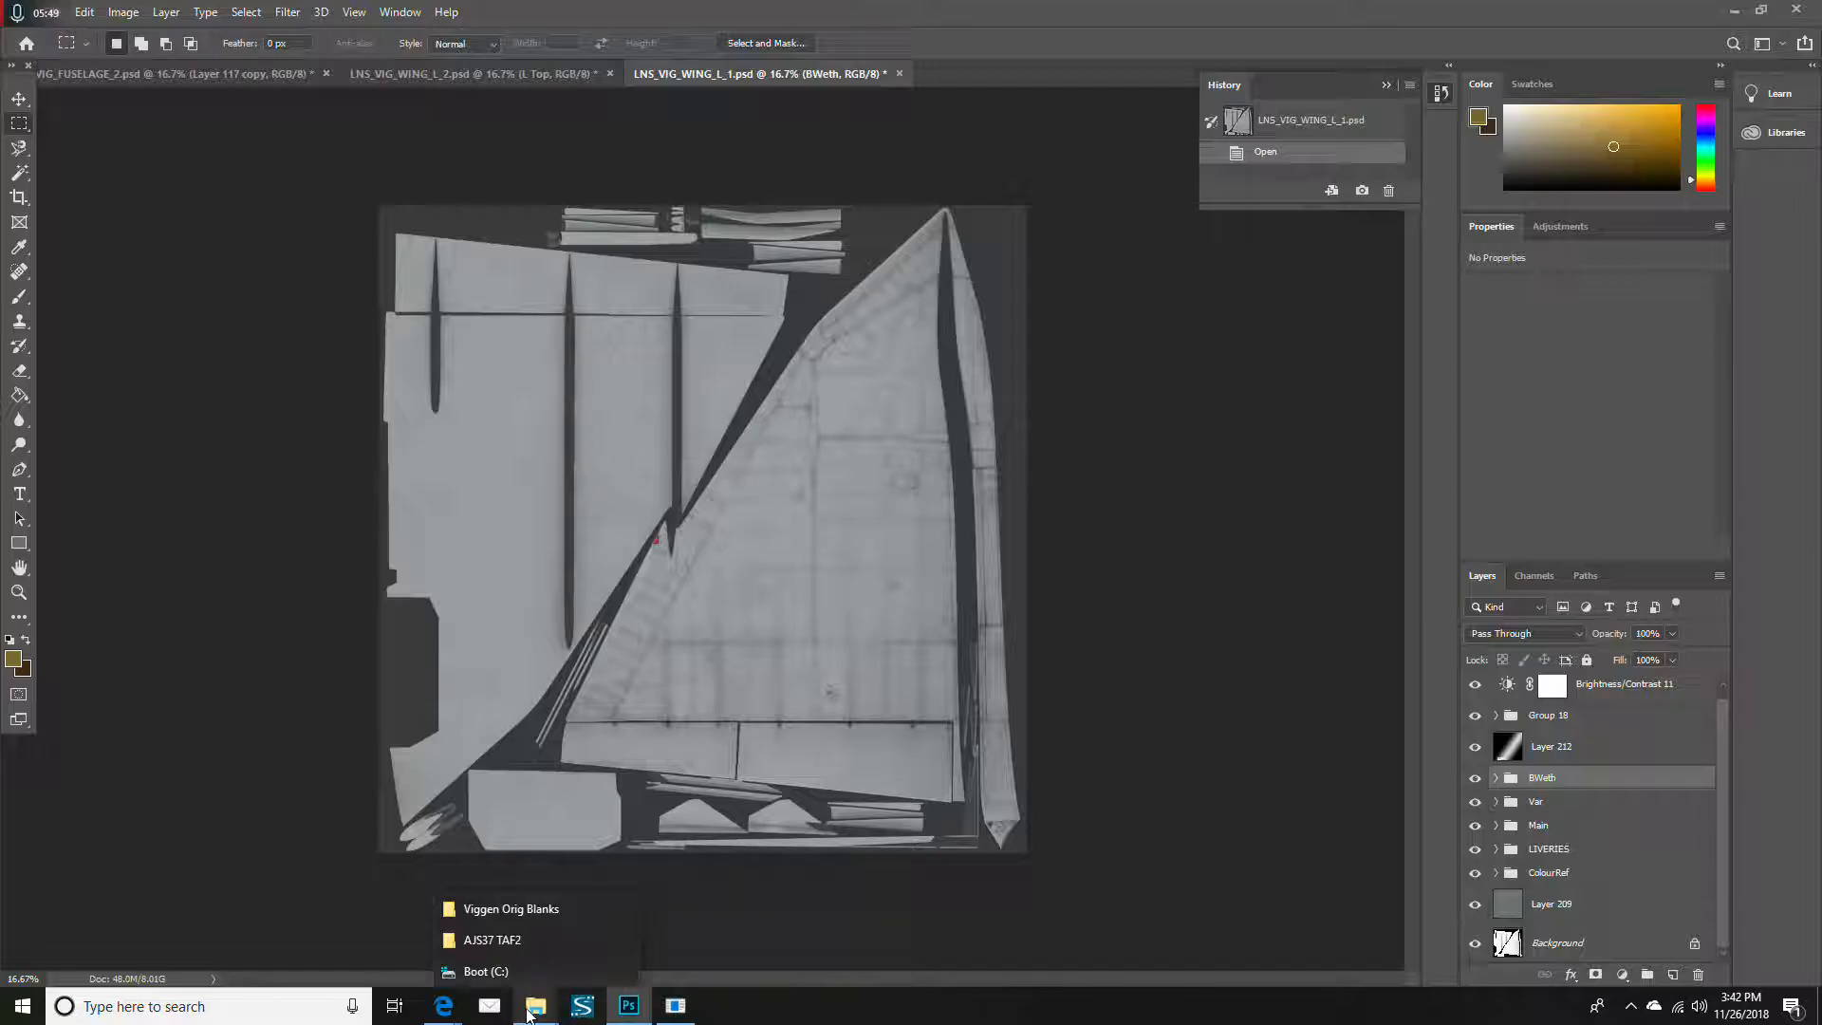
left_click(490, 916)
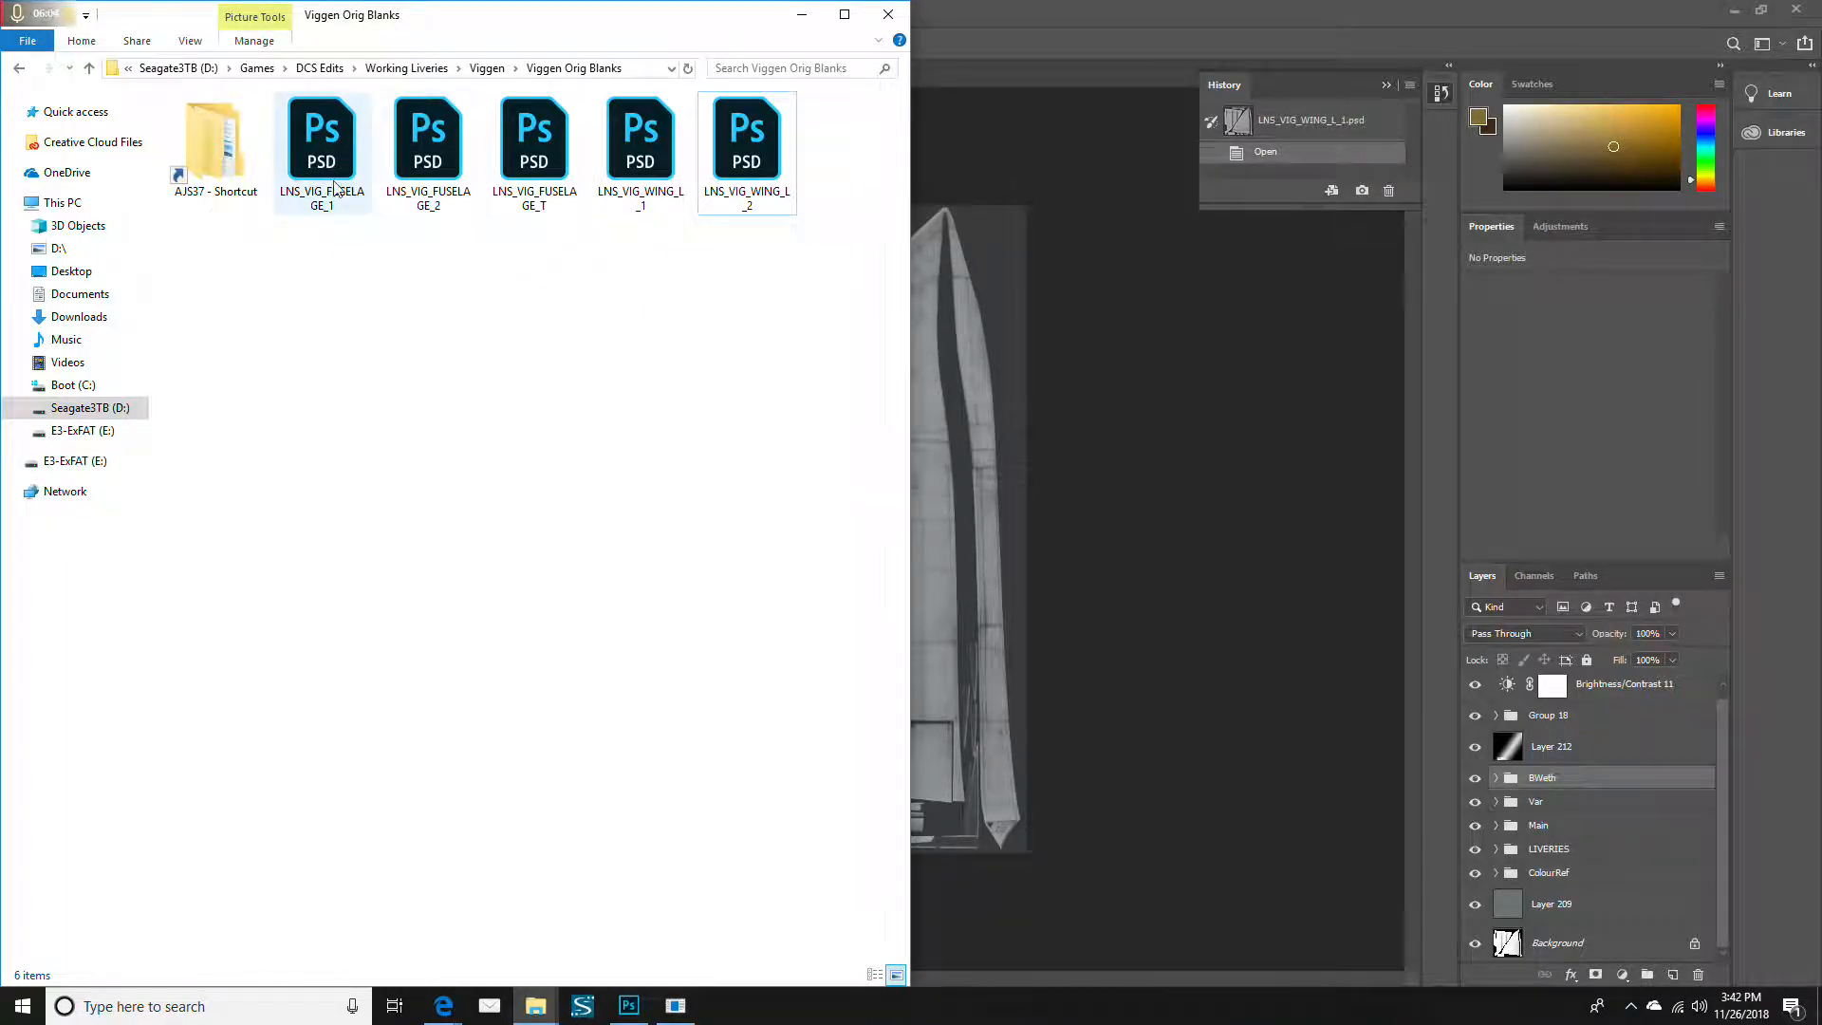
left_click(1184, 258)
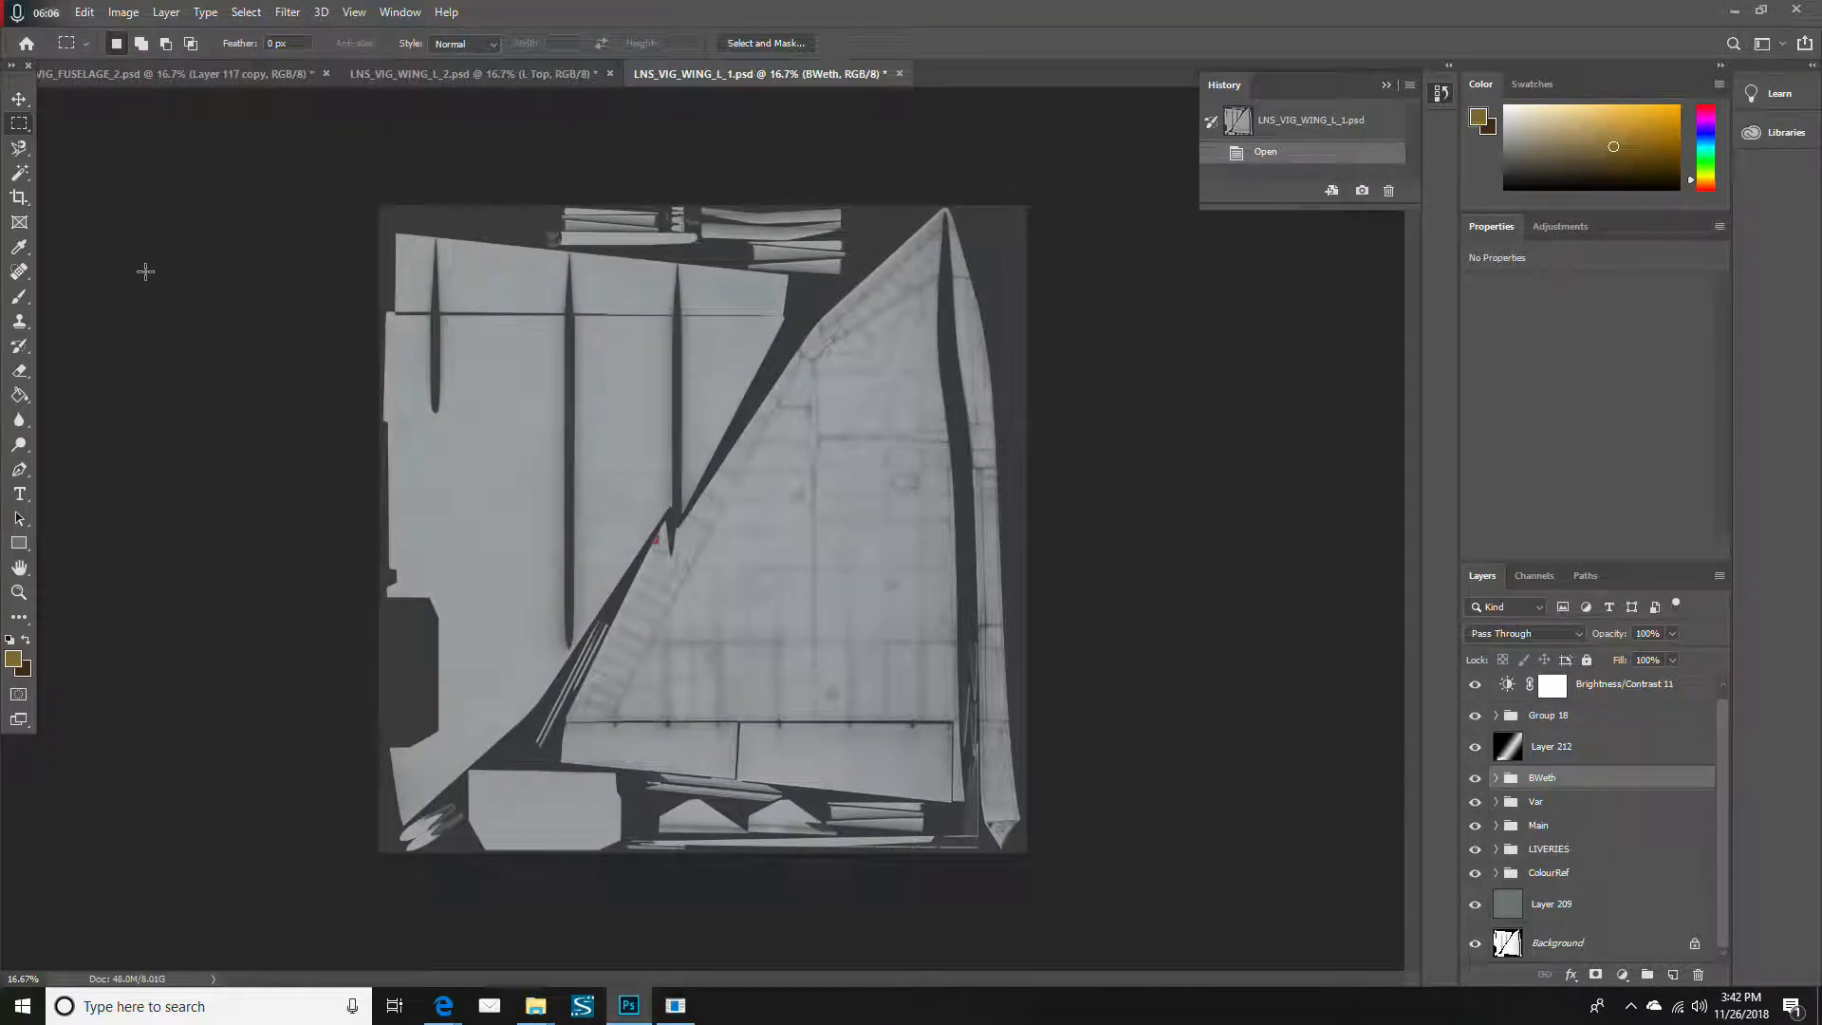
Review the red-labelled layers and groups in LNS_VIG_FUSELAGE_2.psd
left_click(218, 79)
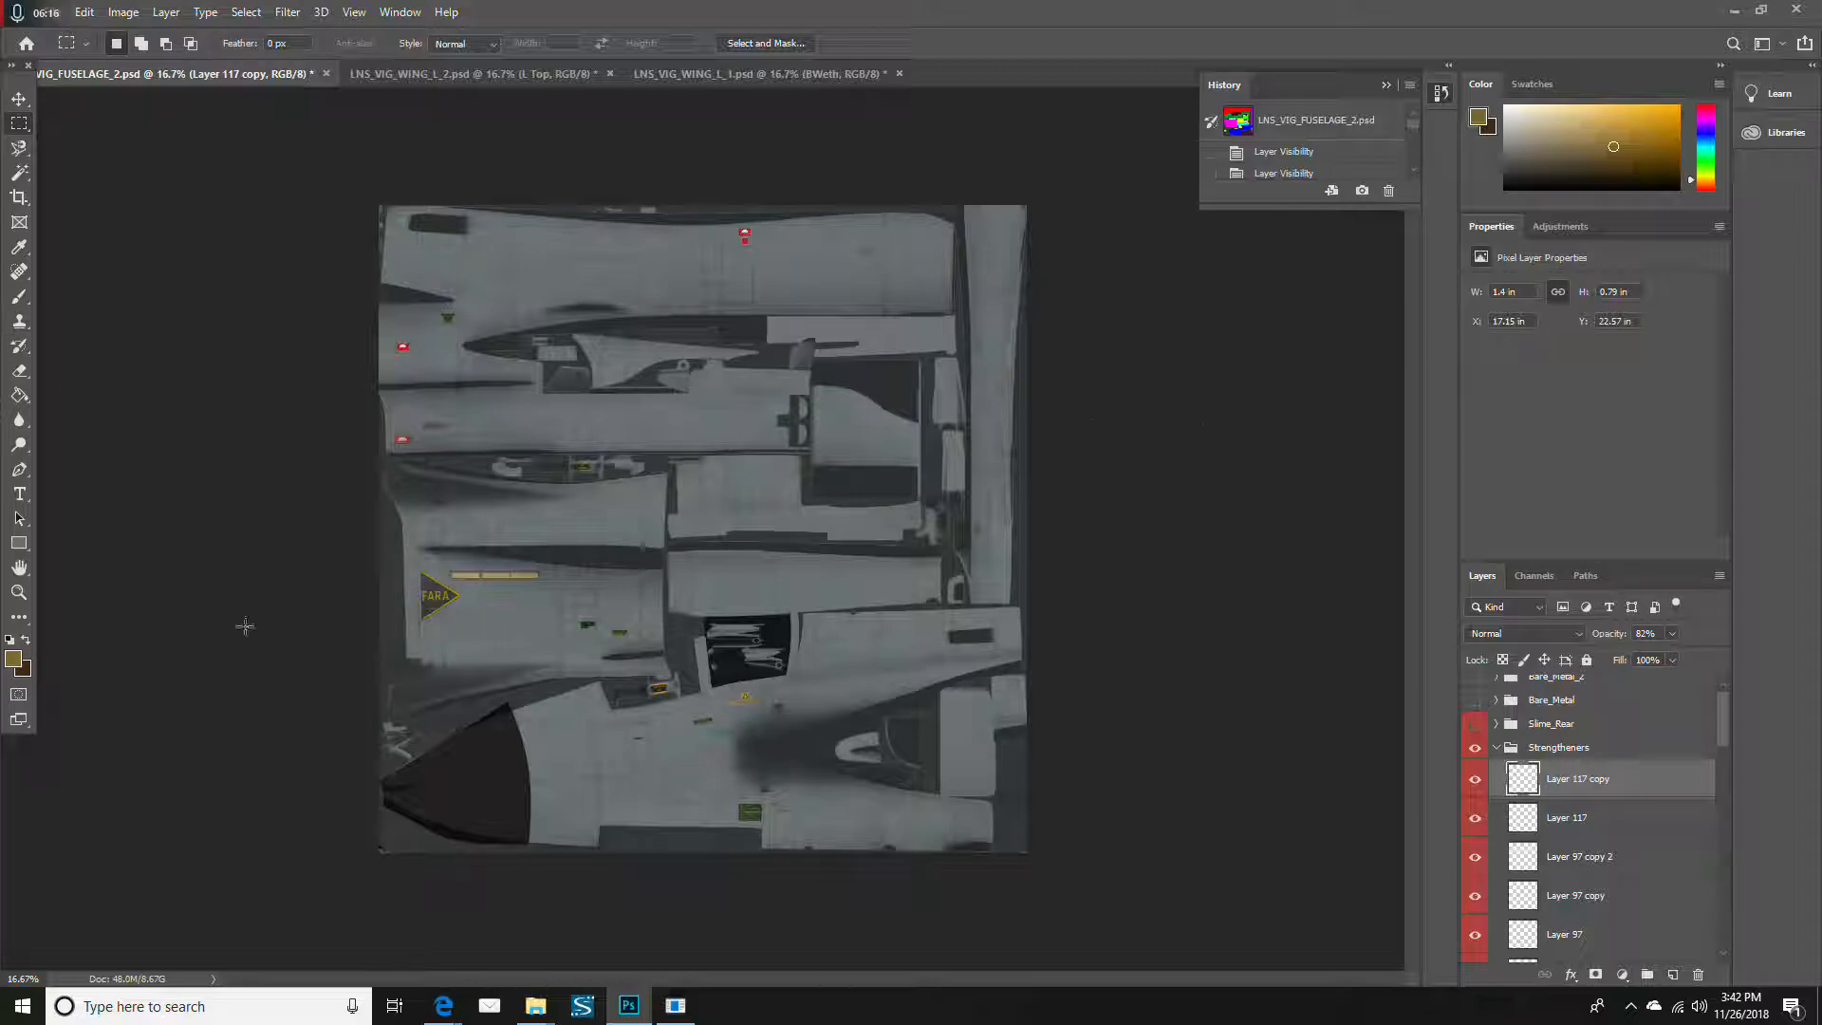
scroll(1498, 887, "down", 5)
scroll(1498, 887, "up", 5)
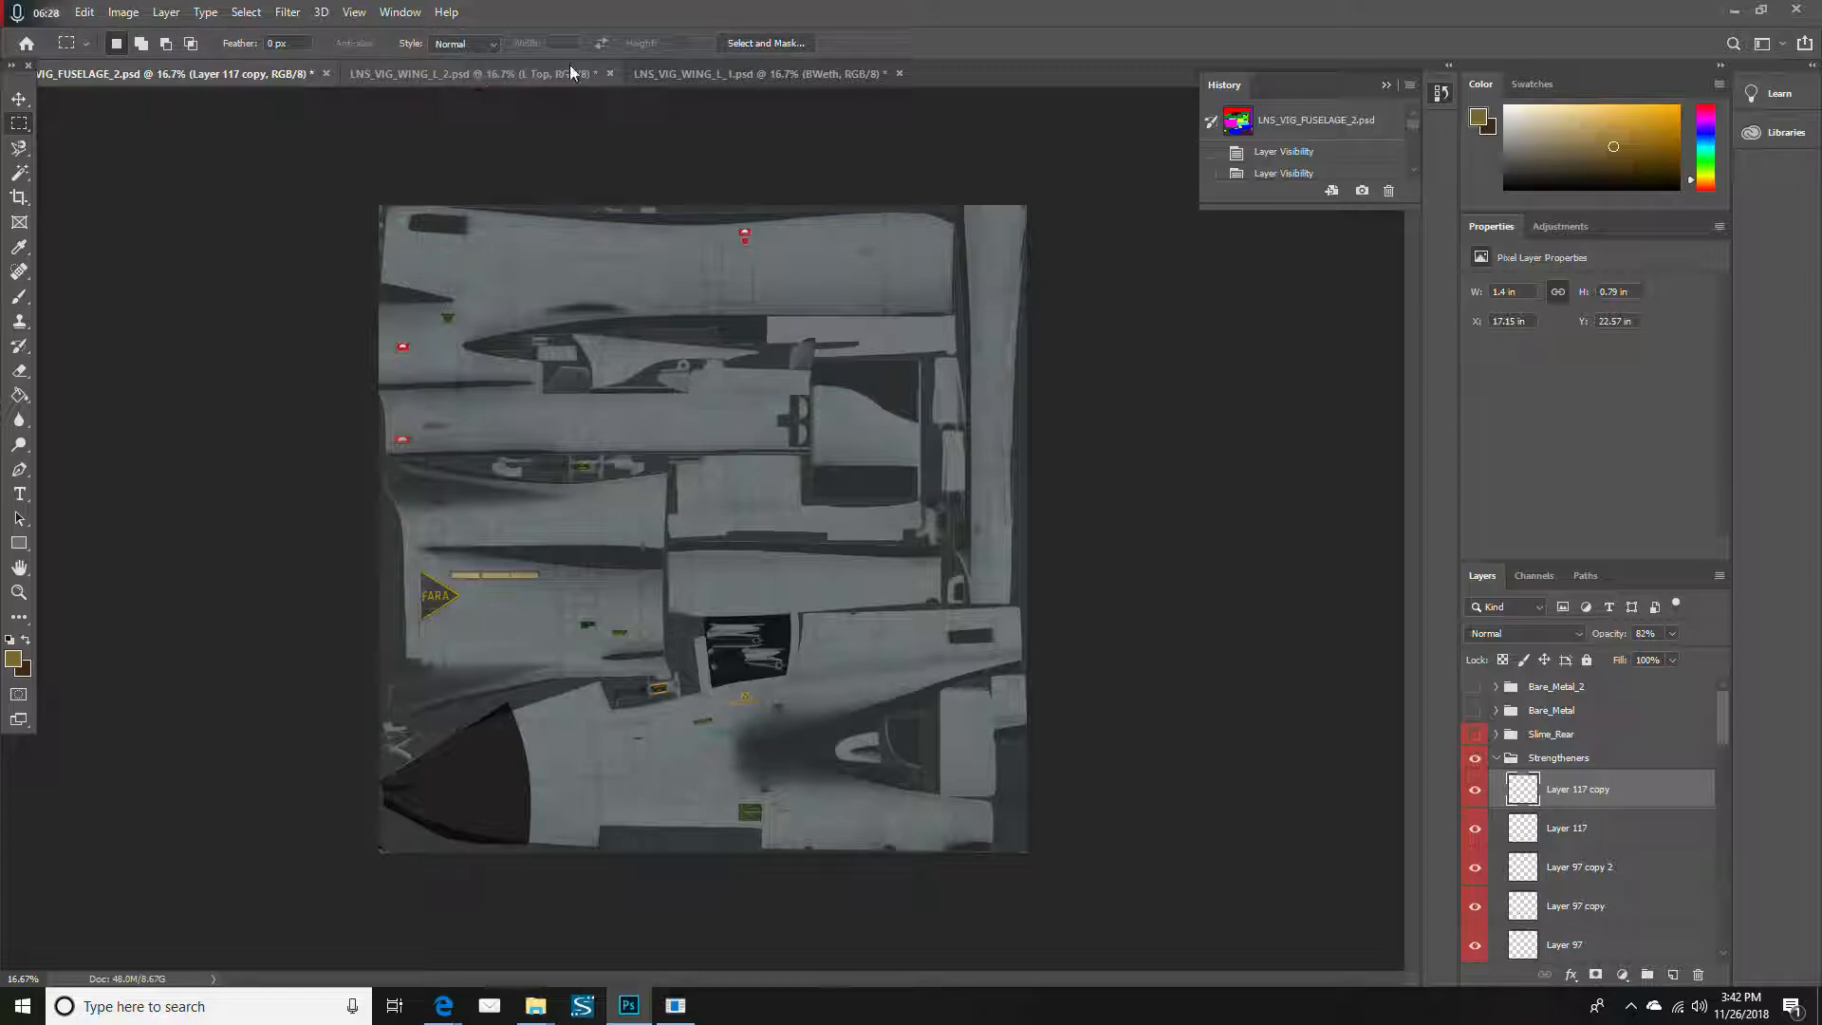
Label the Brightness/Contrast 11 layer red in LNS_VIG_WING_L_1.psd
left_click(728, 74)
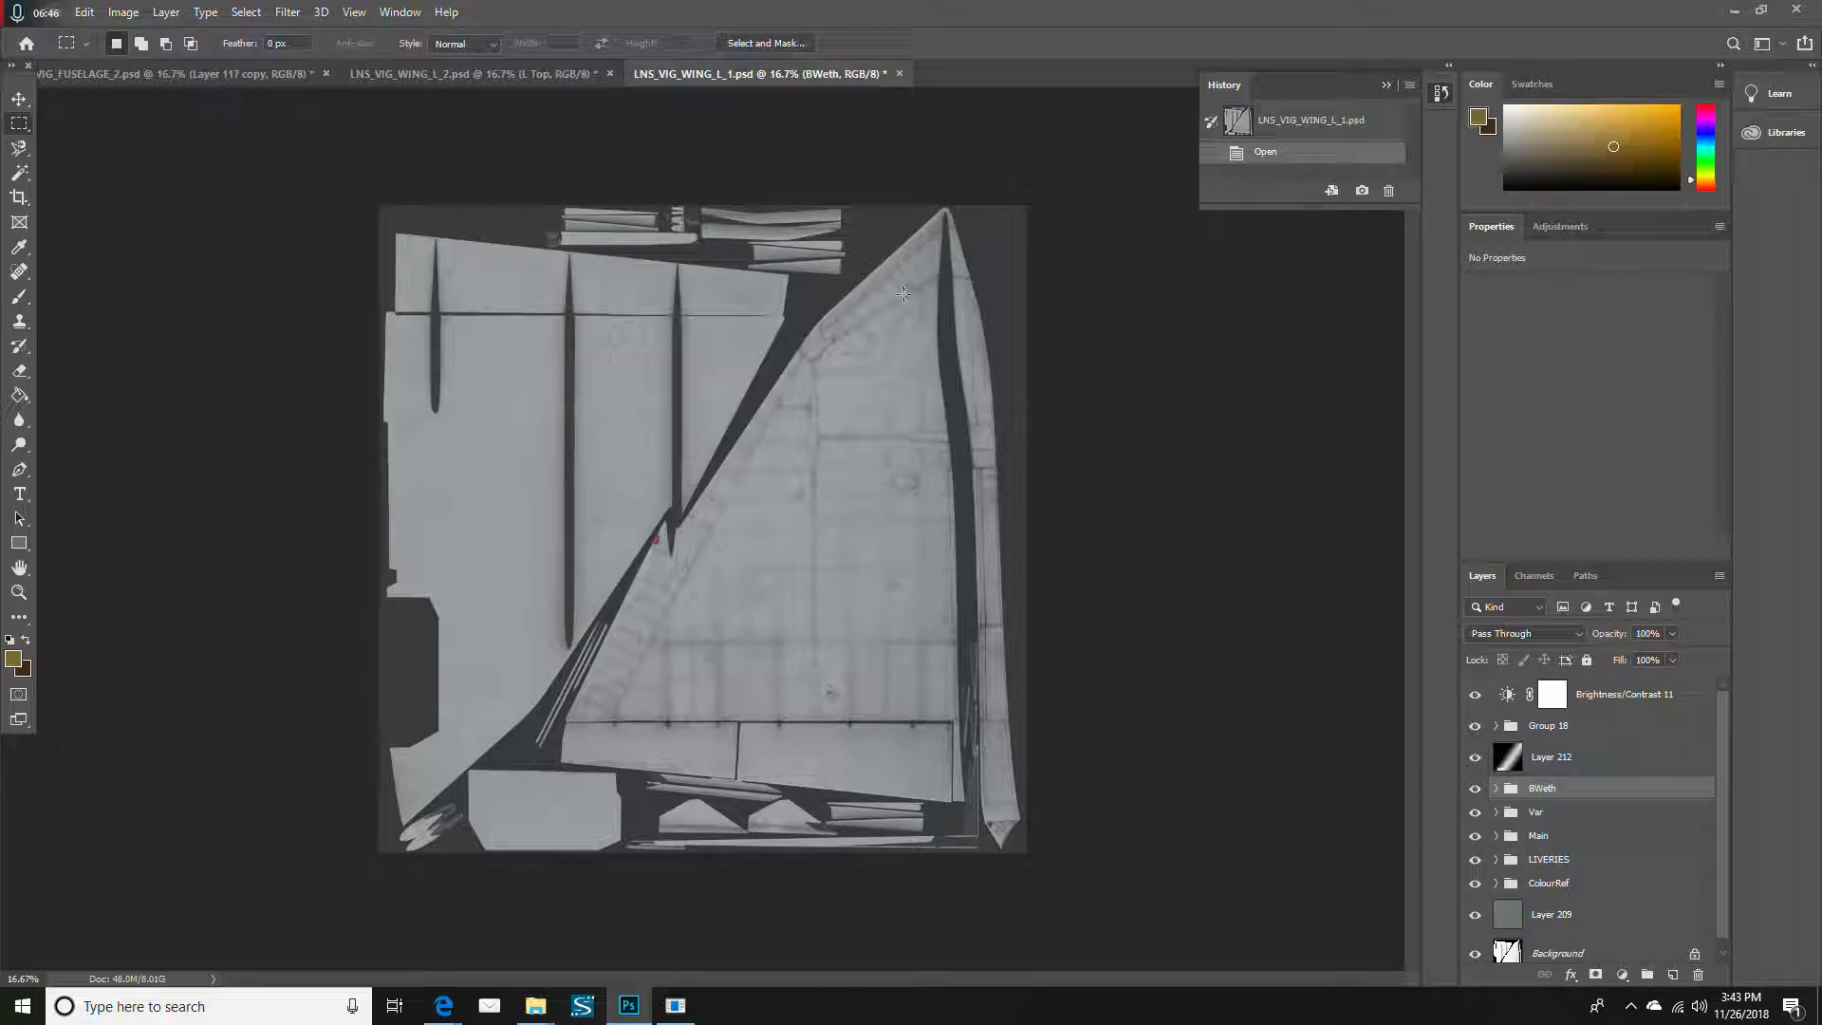
right_click(1479, 709)
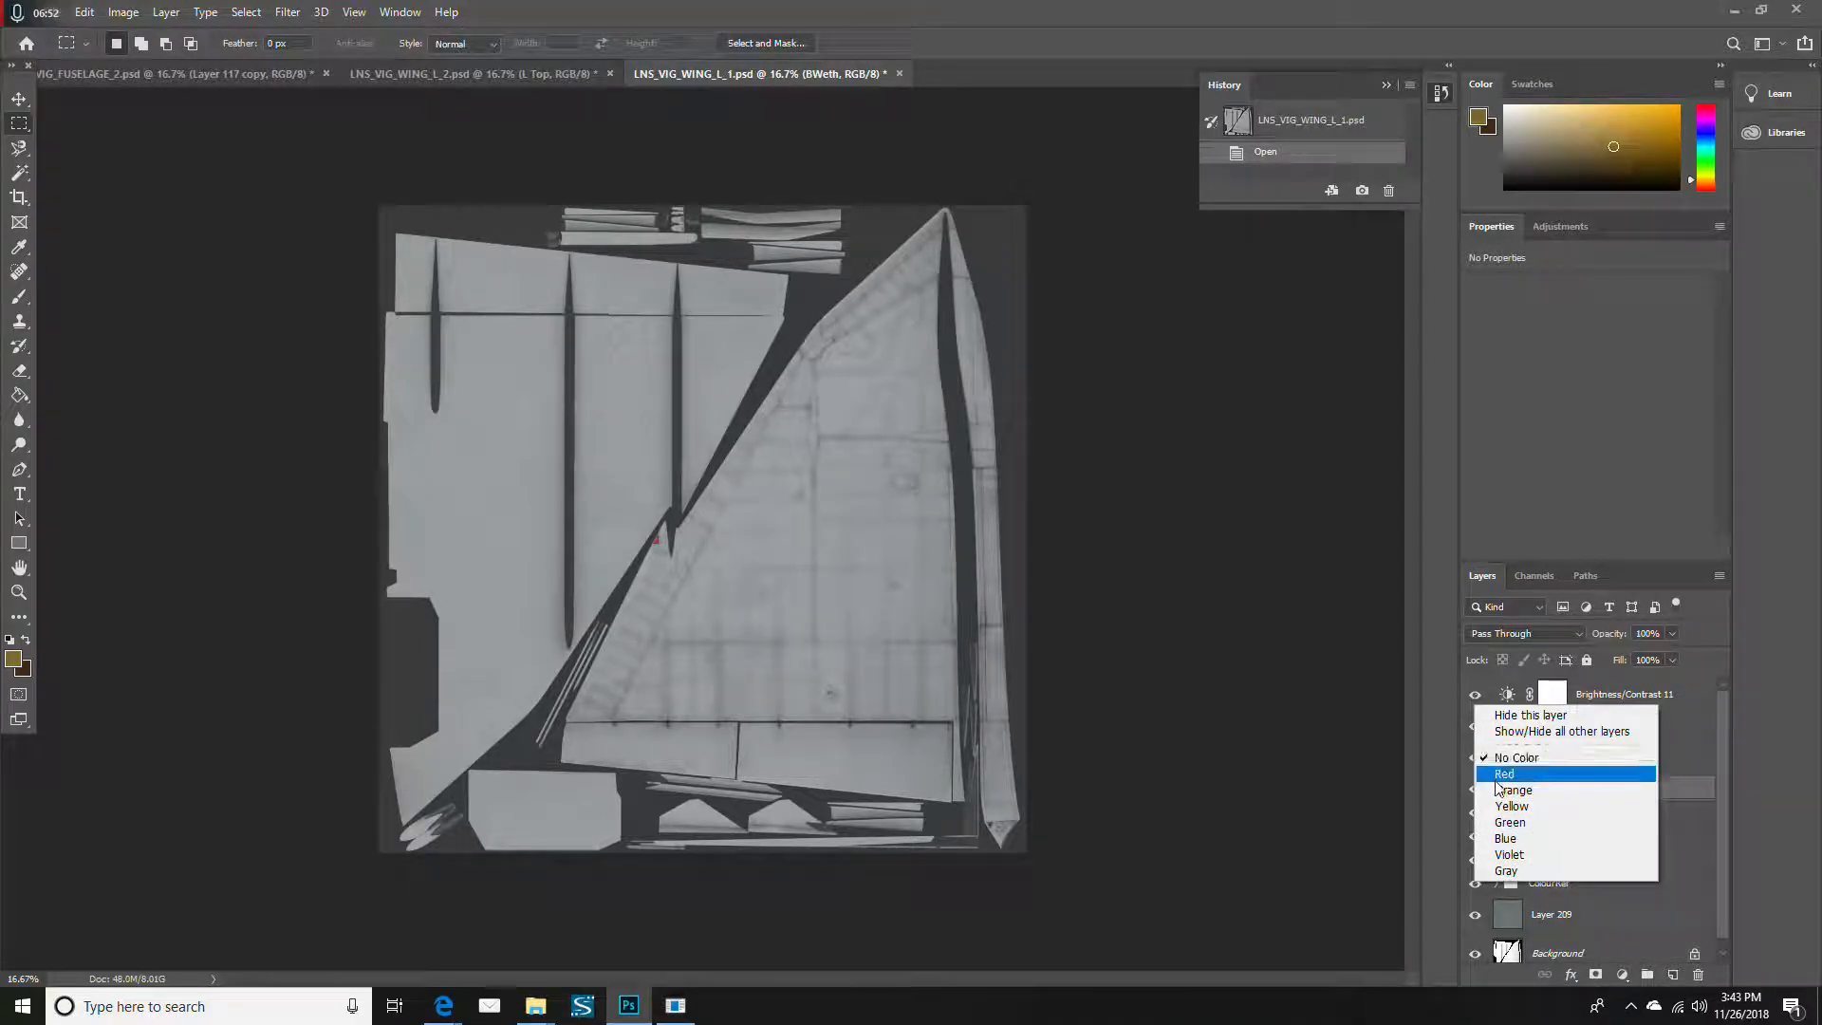
left_click(1497, 776)
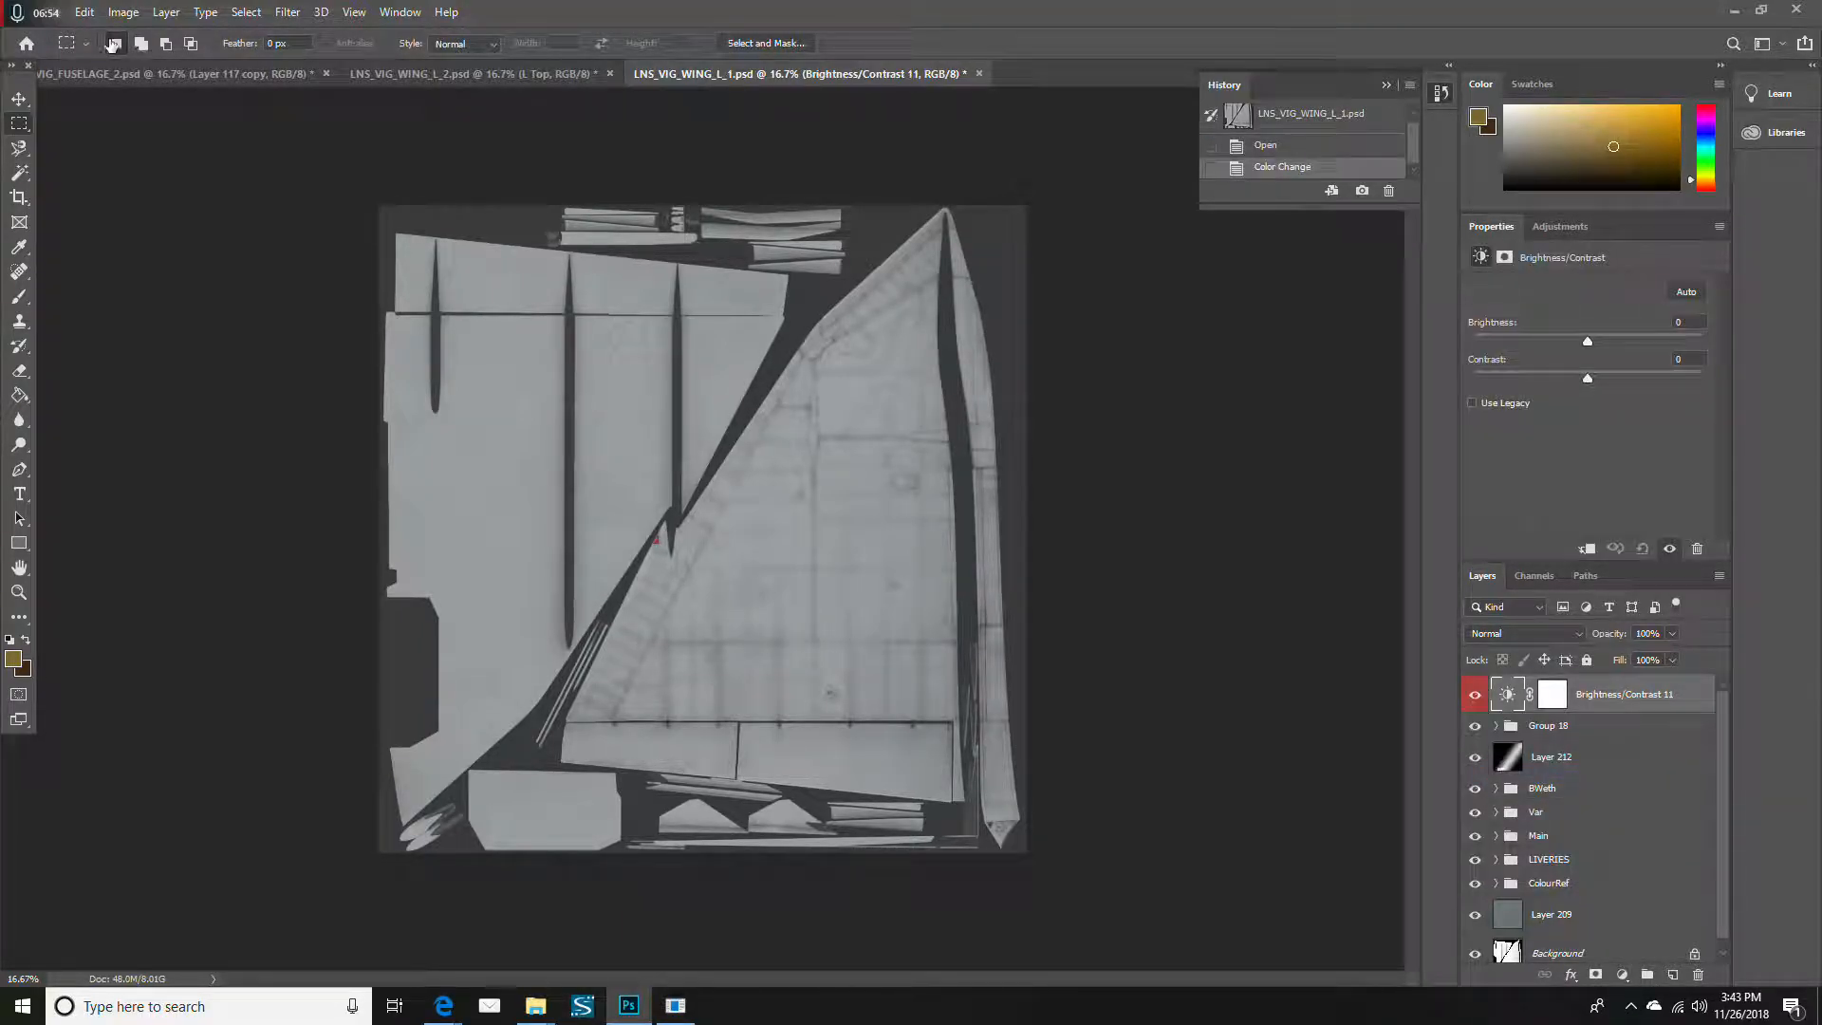
Collapse the Strengtheners group in LNS_VIG_FUSELAGE_2.psd and look over the rest of the layer stack
left_click(140, 78)
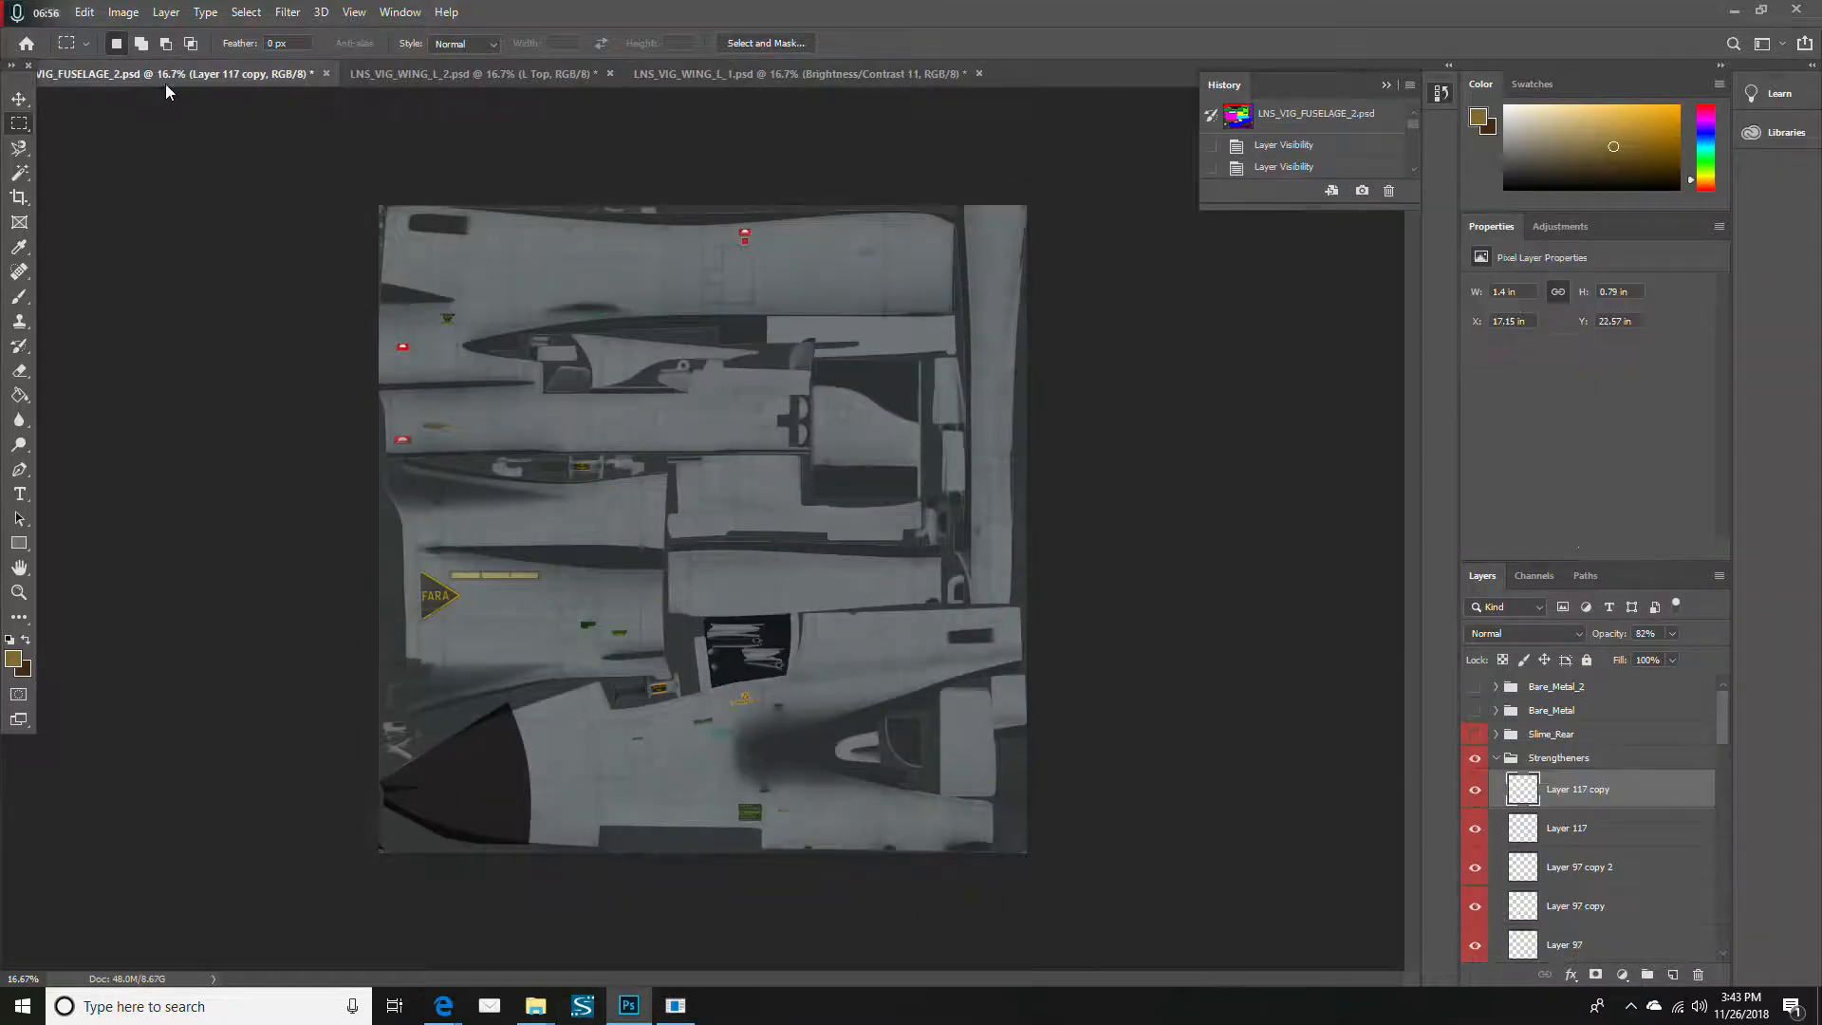
left_click(1496, 758)
scroll(1512, 700, "down", 10)
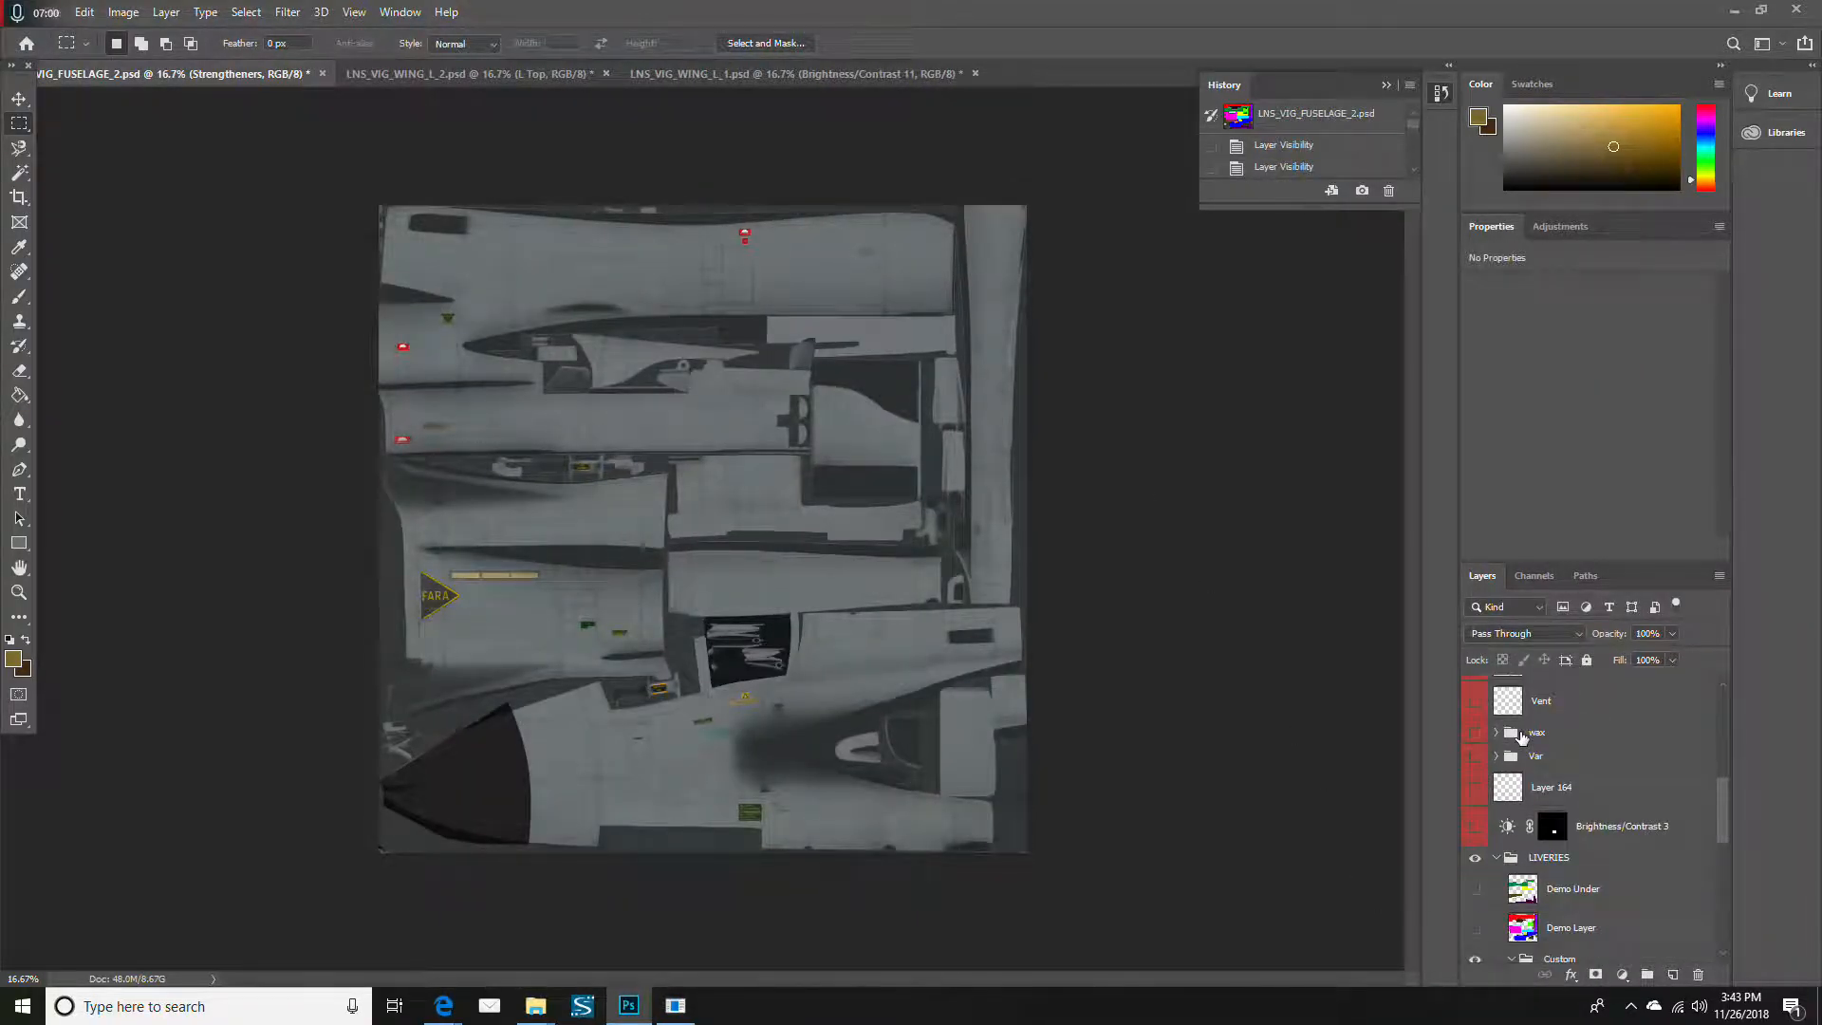
scroll(1512, 891, "down", 2)
scroll(1496, 803, "up", 10)
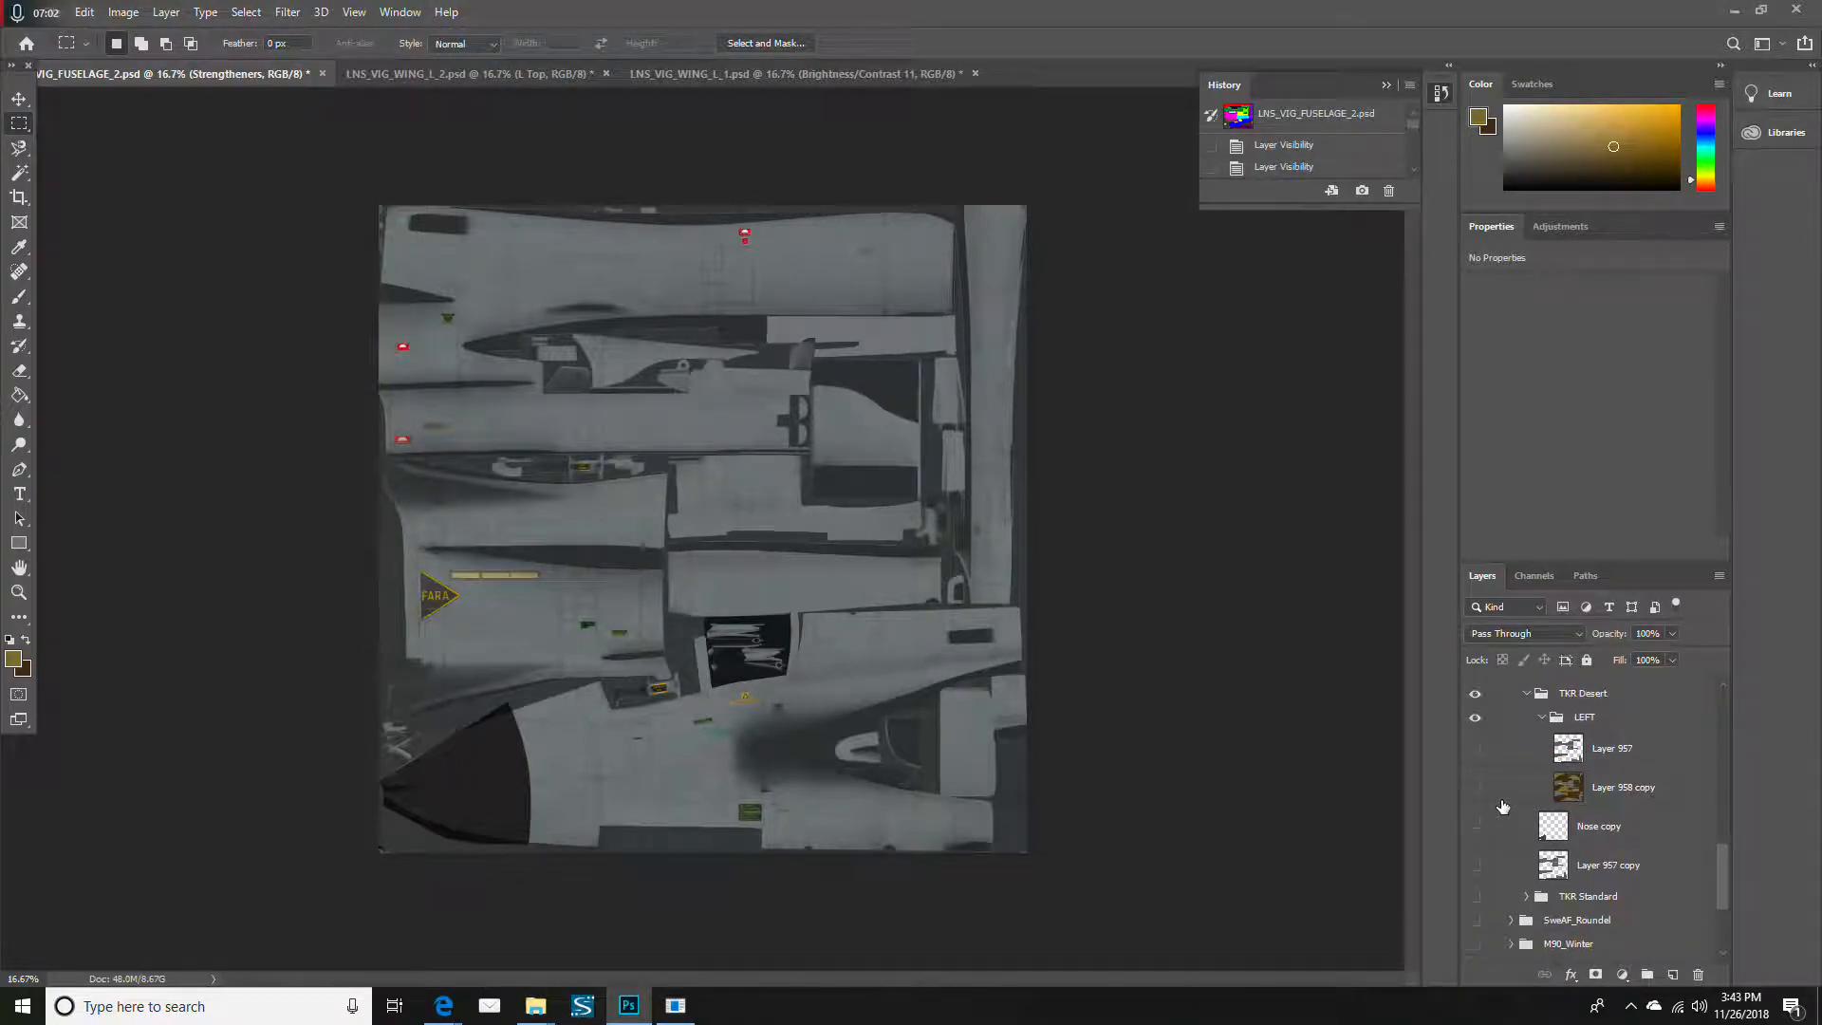
scroll(1501, 806, "up", 5)
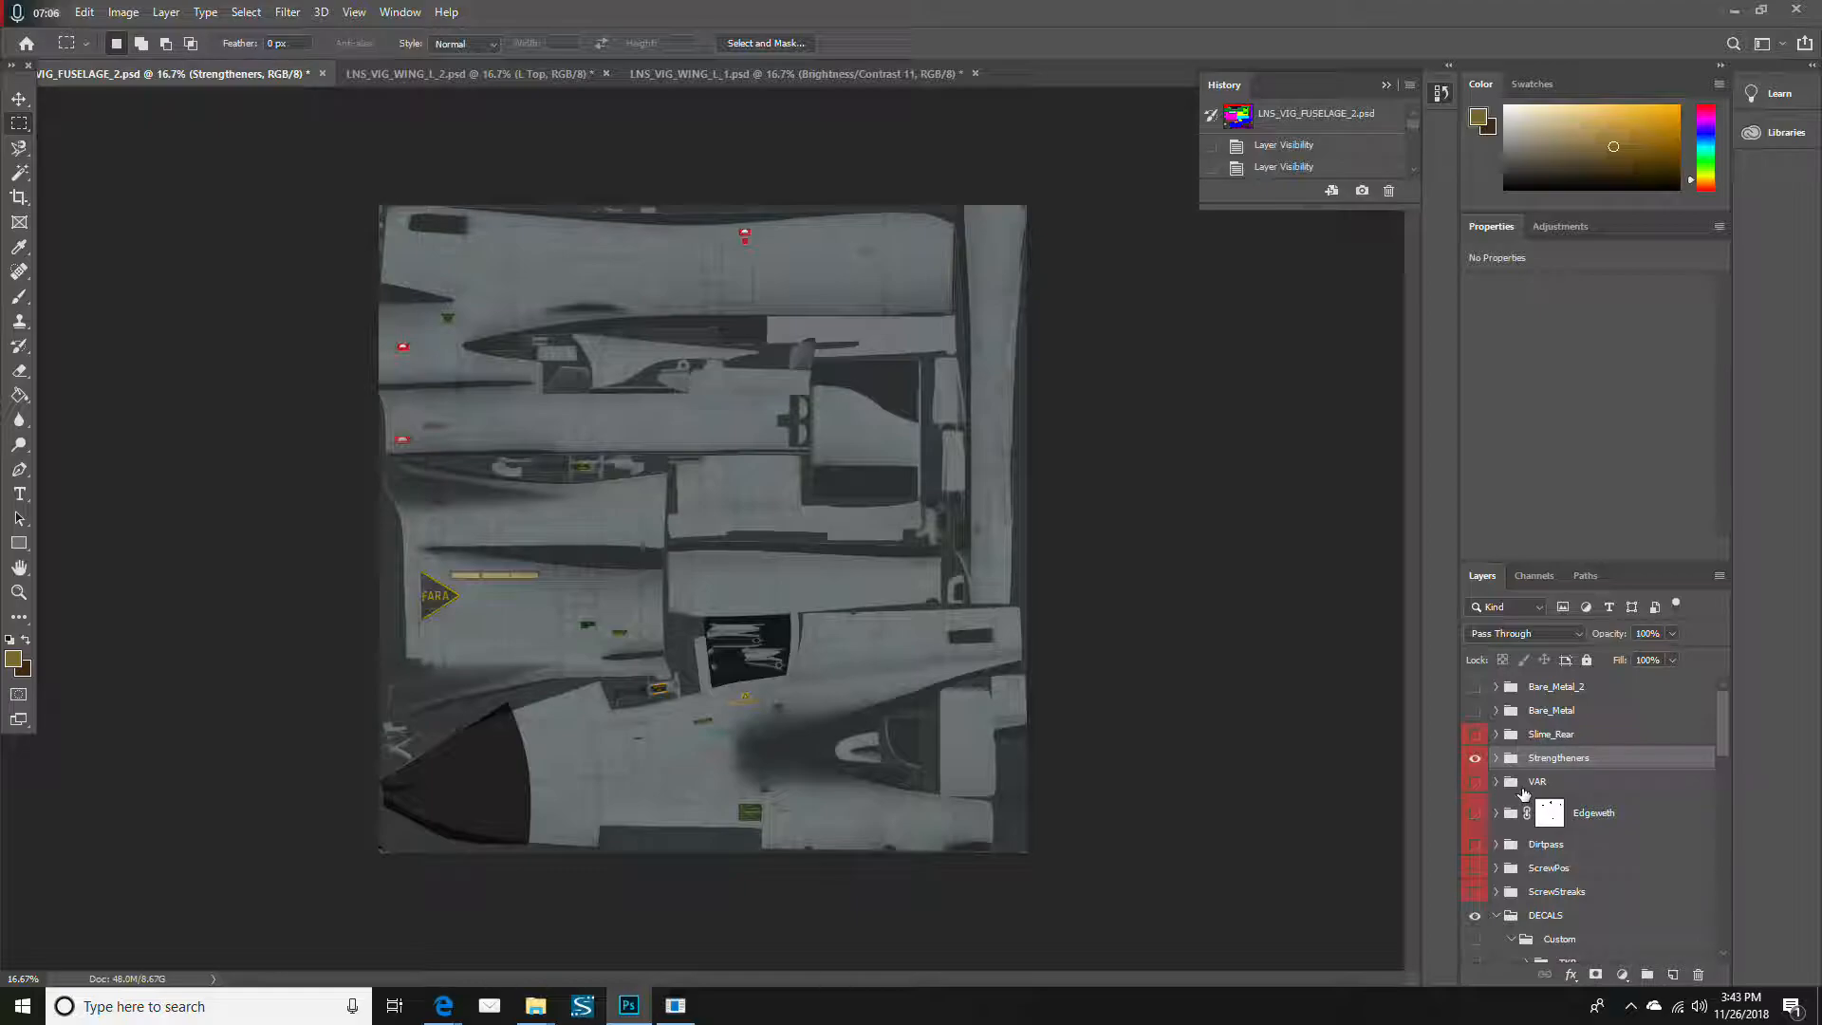
Hide the Strengtheners group, then collapse and hide the DECALS group in the fuselage template
left_click(1475, 758)
scroll(1560, 768, "down", 3)
left_click(1474, 750)
scroll(1578, 814, "down", 1)
scroll(1577, 814, "down", 3)
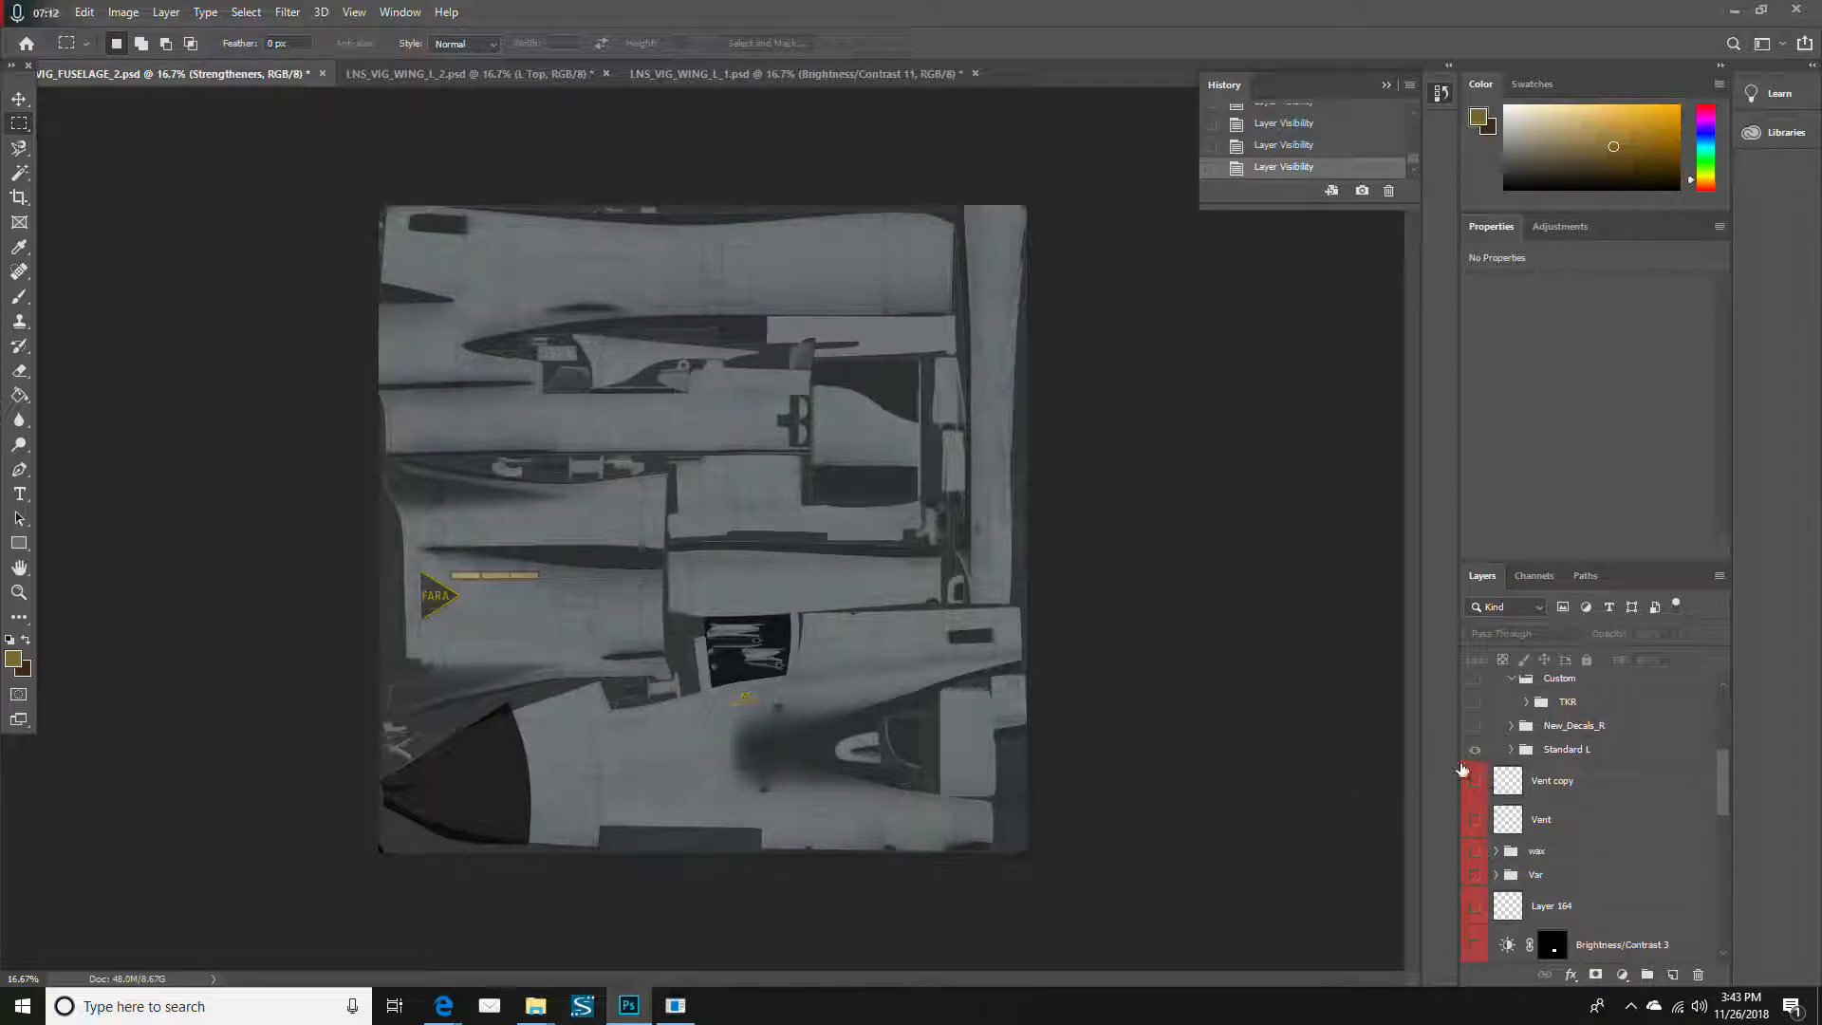
left_click(1475, 750)
scroll(1499, 745, "up", 4)
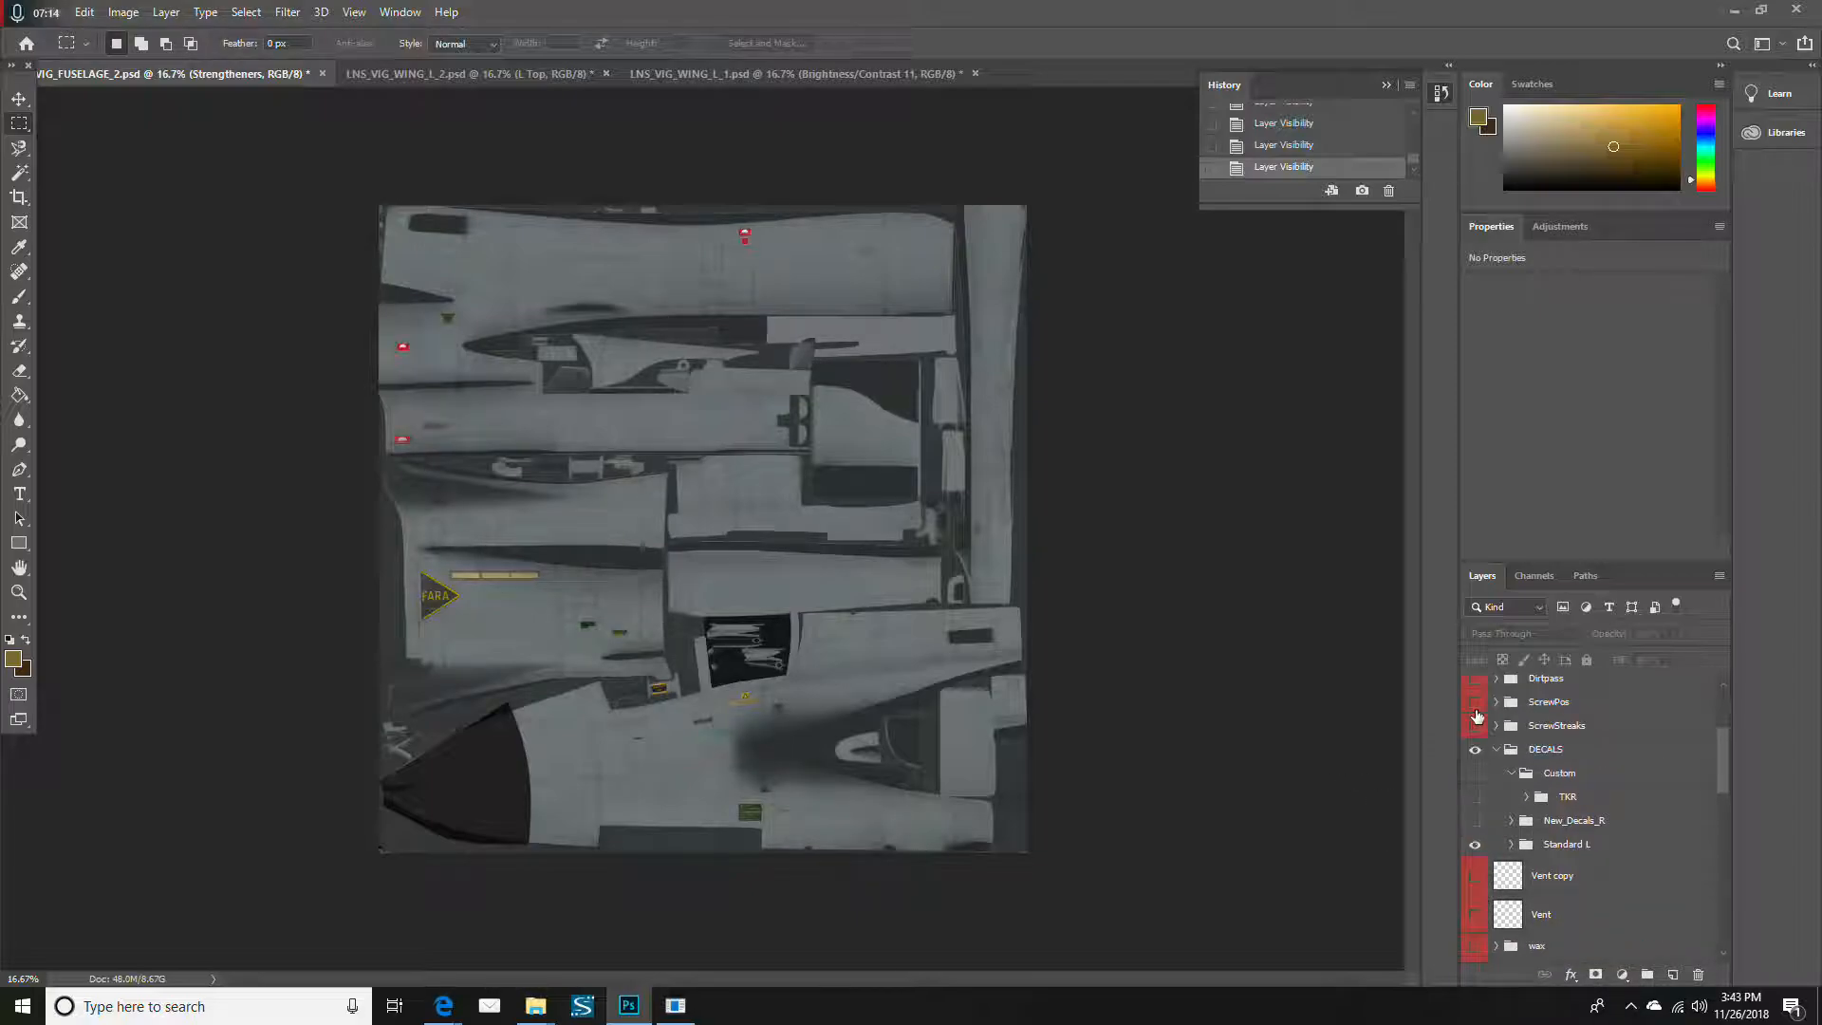
left_click(1496, 750)
left_click(1474, 750)
scroll(1604, 793, "down", 6)
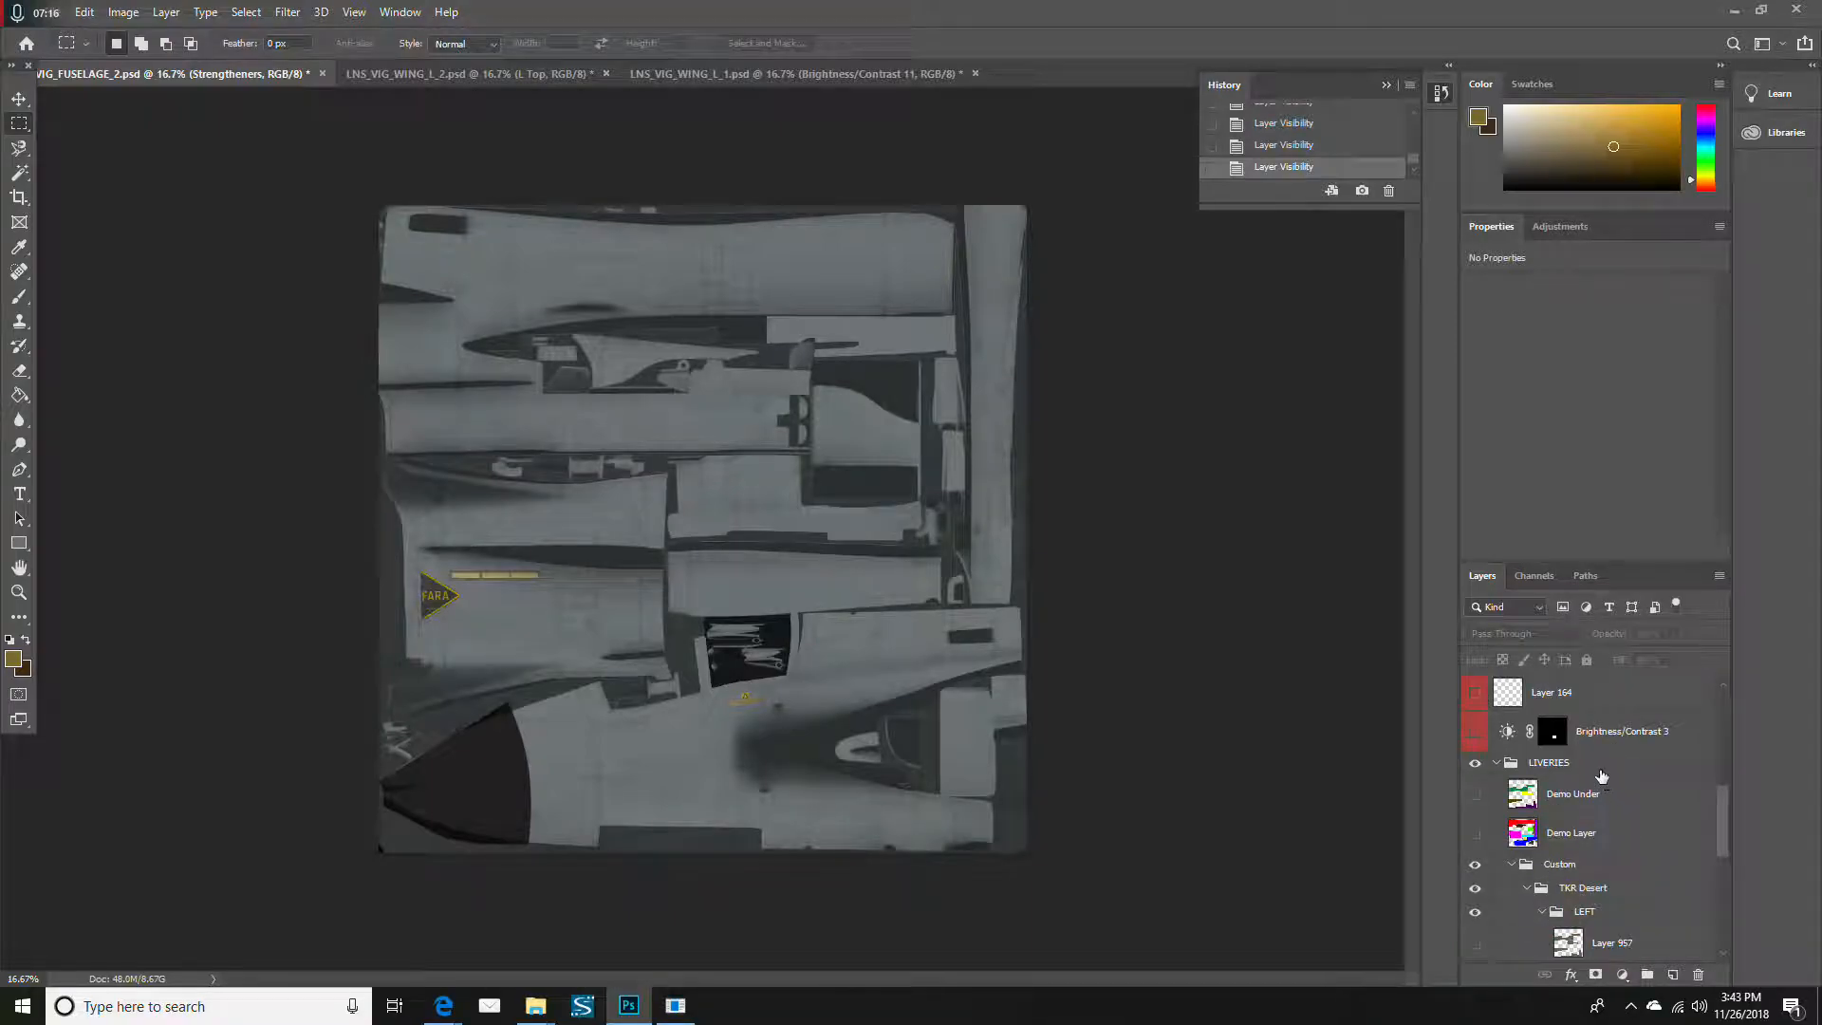
Toggle the Dirtpass group's visibility to preview its weathering on the fuselage template
scroll(1597, 787, "up", 8)
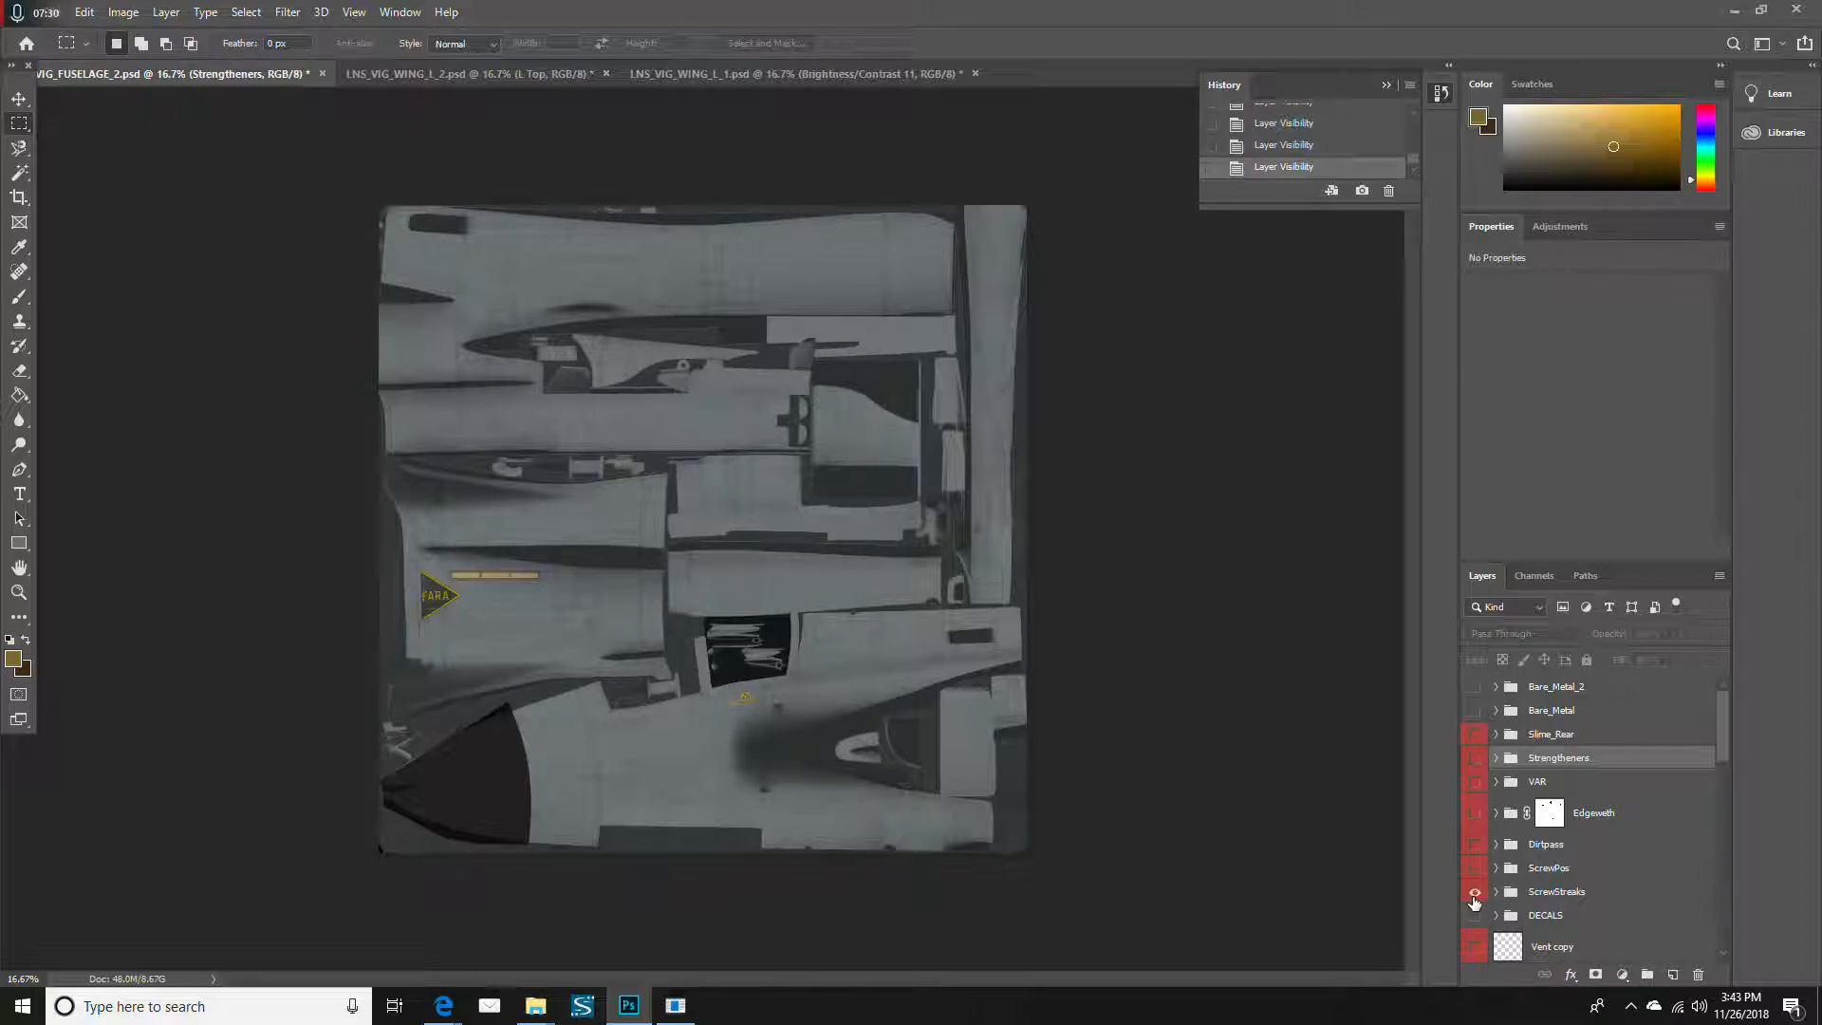
left_click(1474, 848)
left_click(1476, 847)
Examine the contents of the LIVERIES group and the Gray base group beneath it
scroll(1475, 778, "down", 10)
scroll(1499, 778, "down", 10)
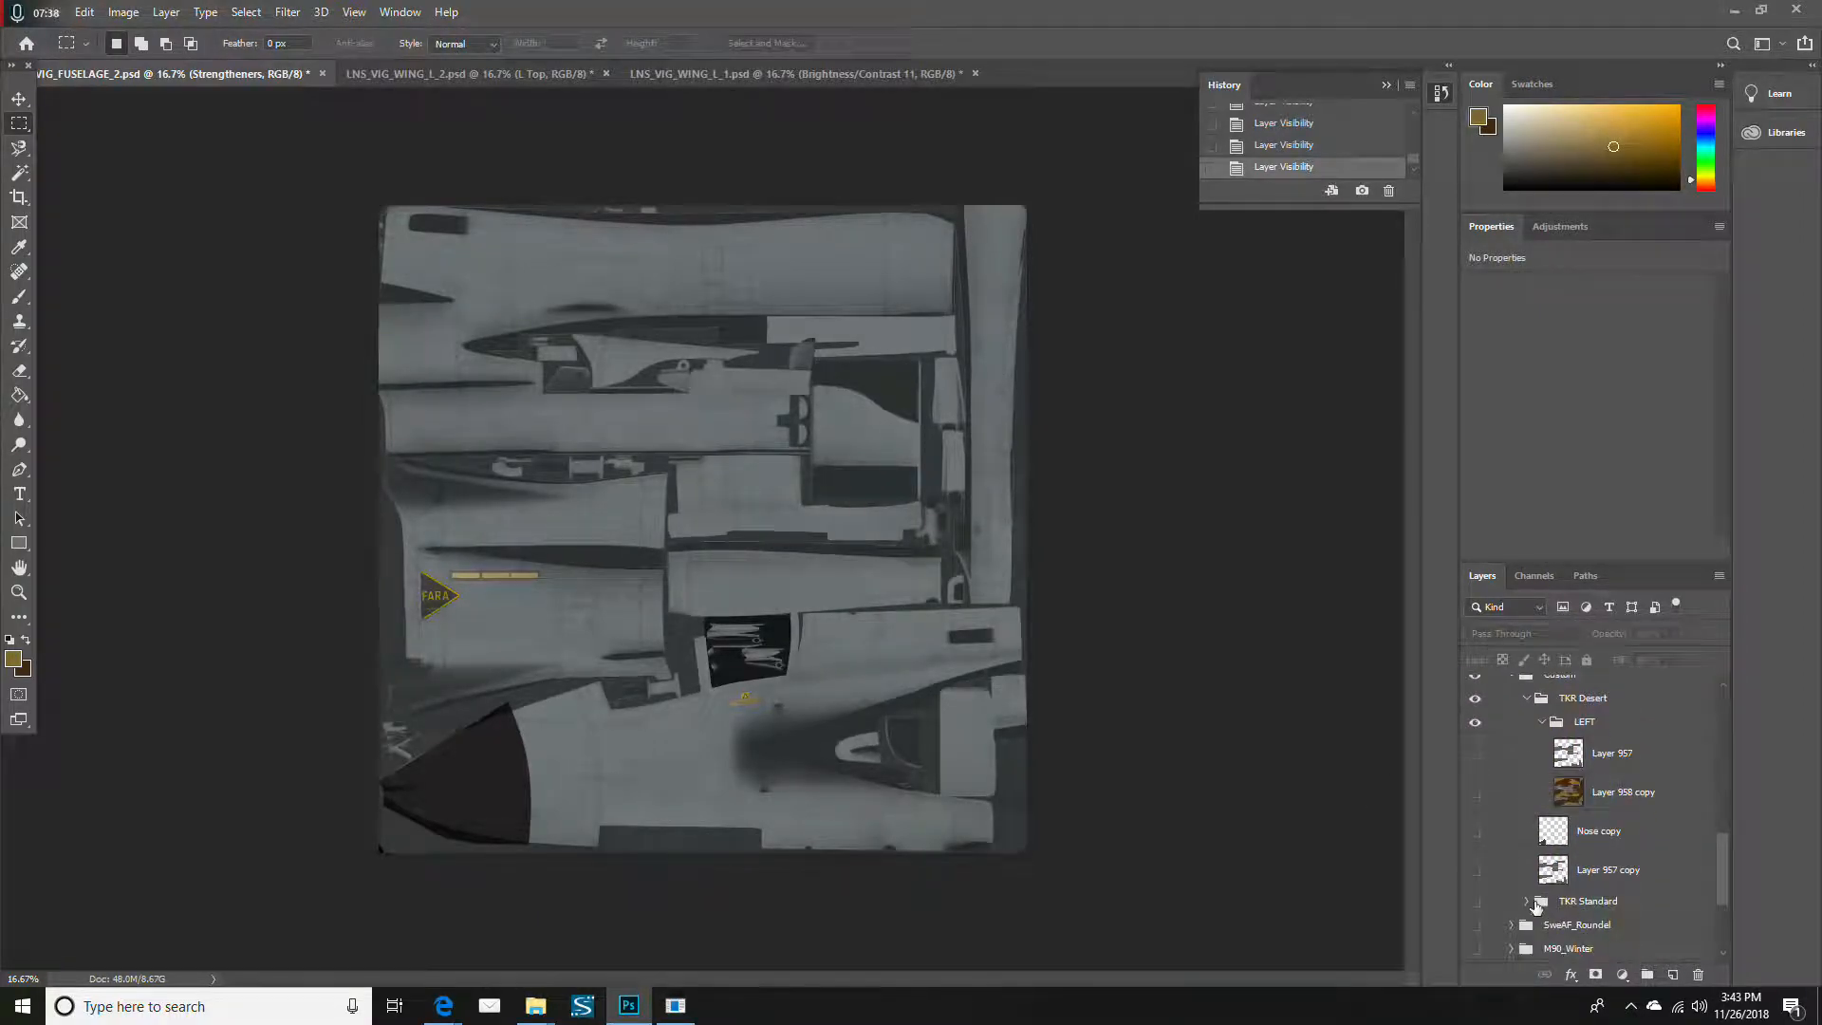
scroll(1515, 835, "up", 5)
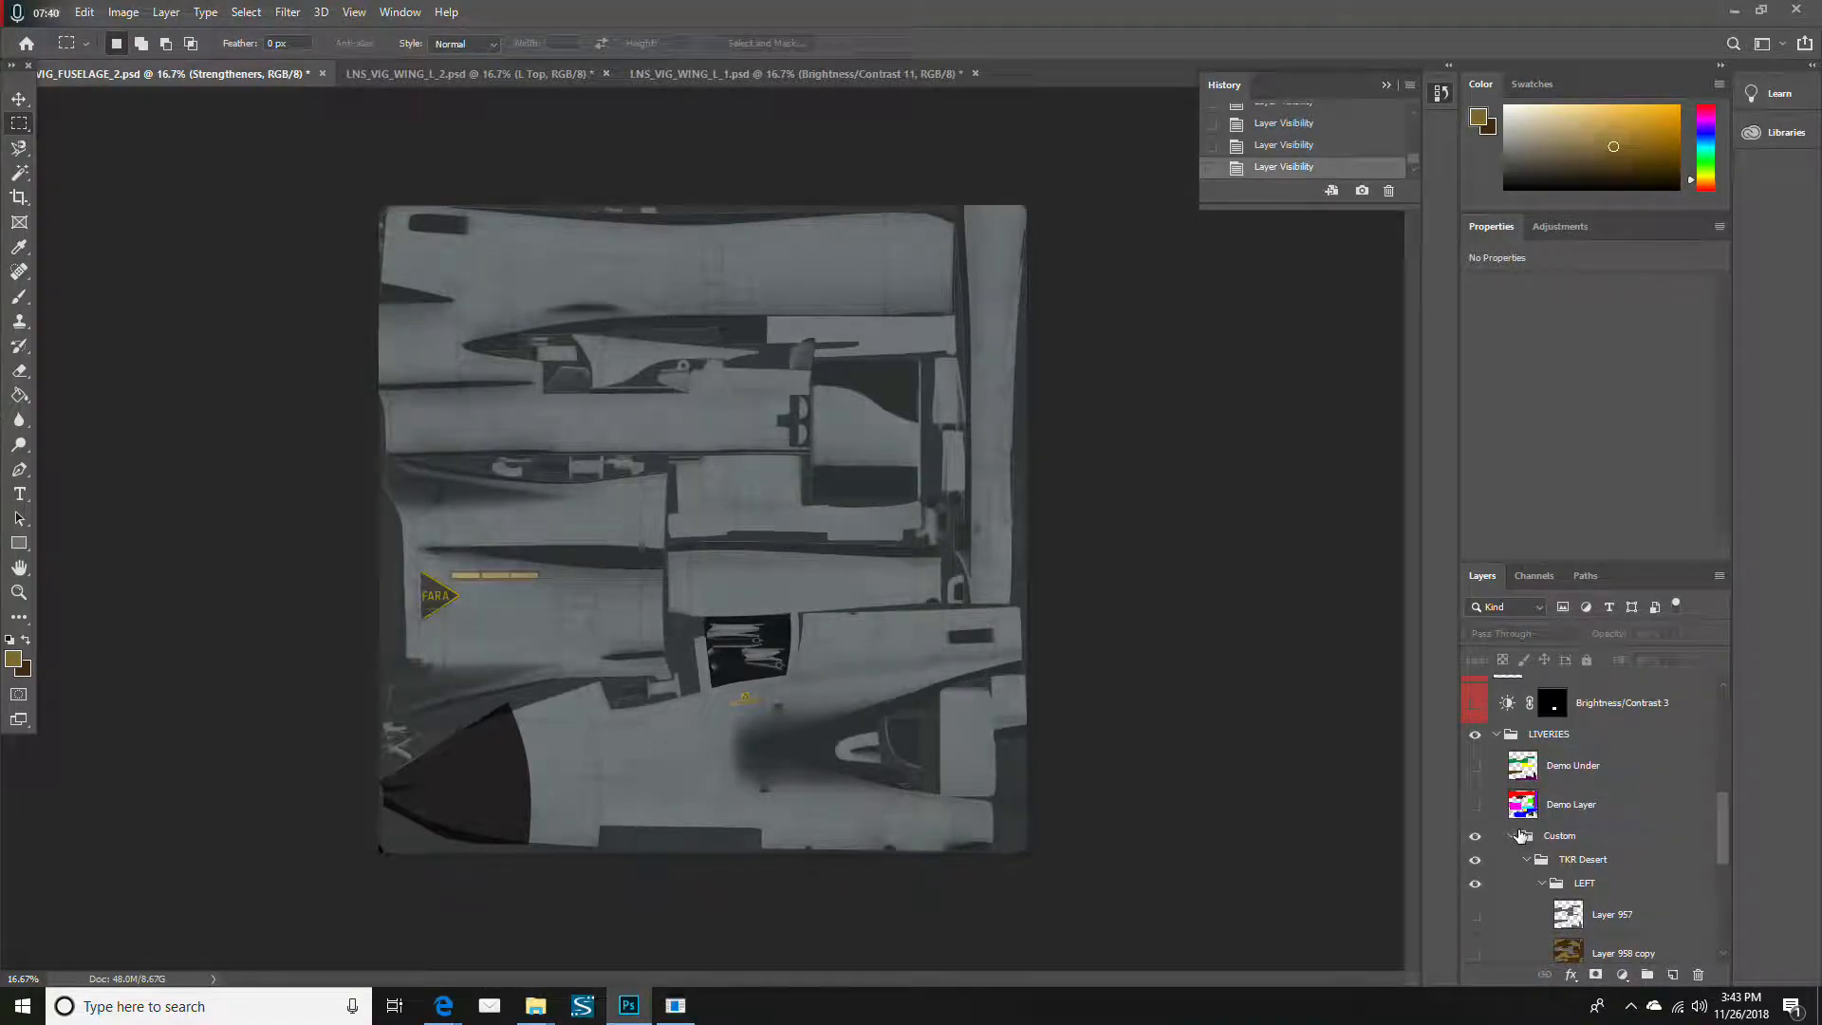
scroll(1519, 835, "down", 5)
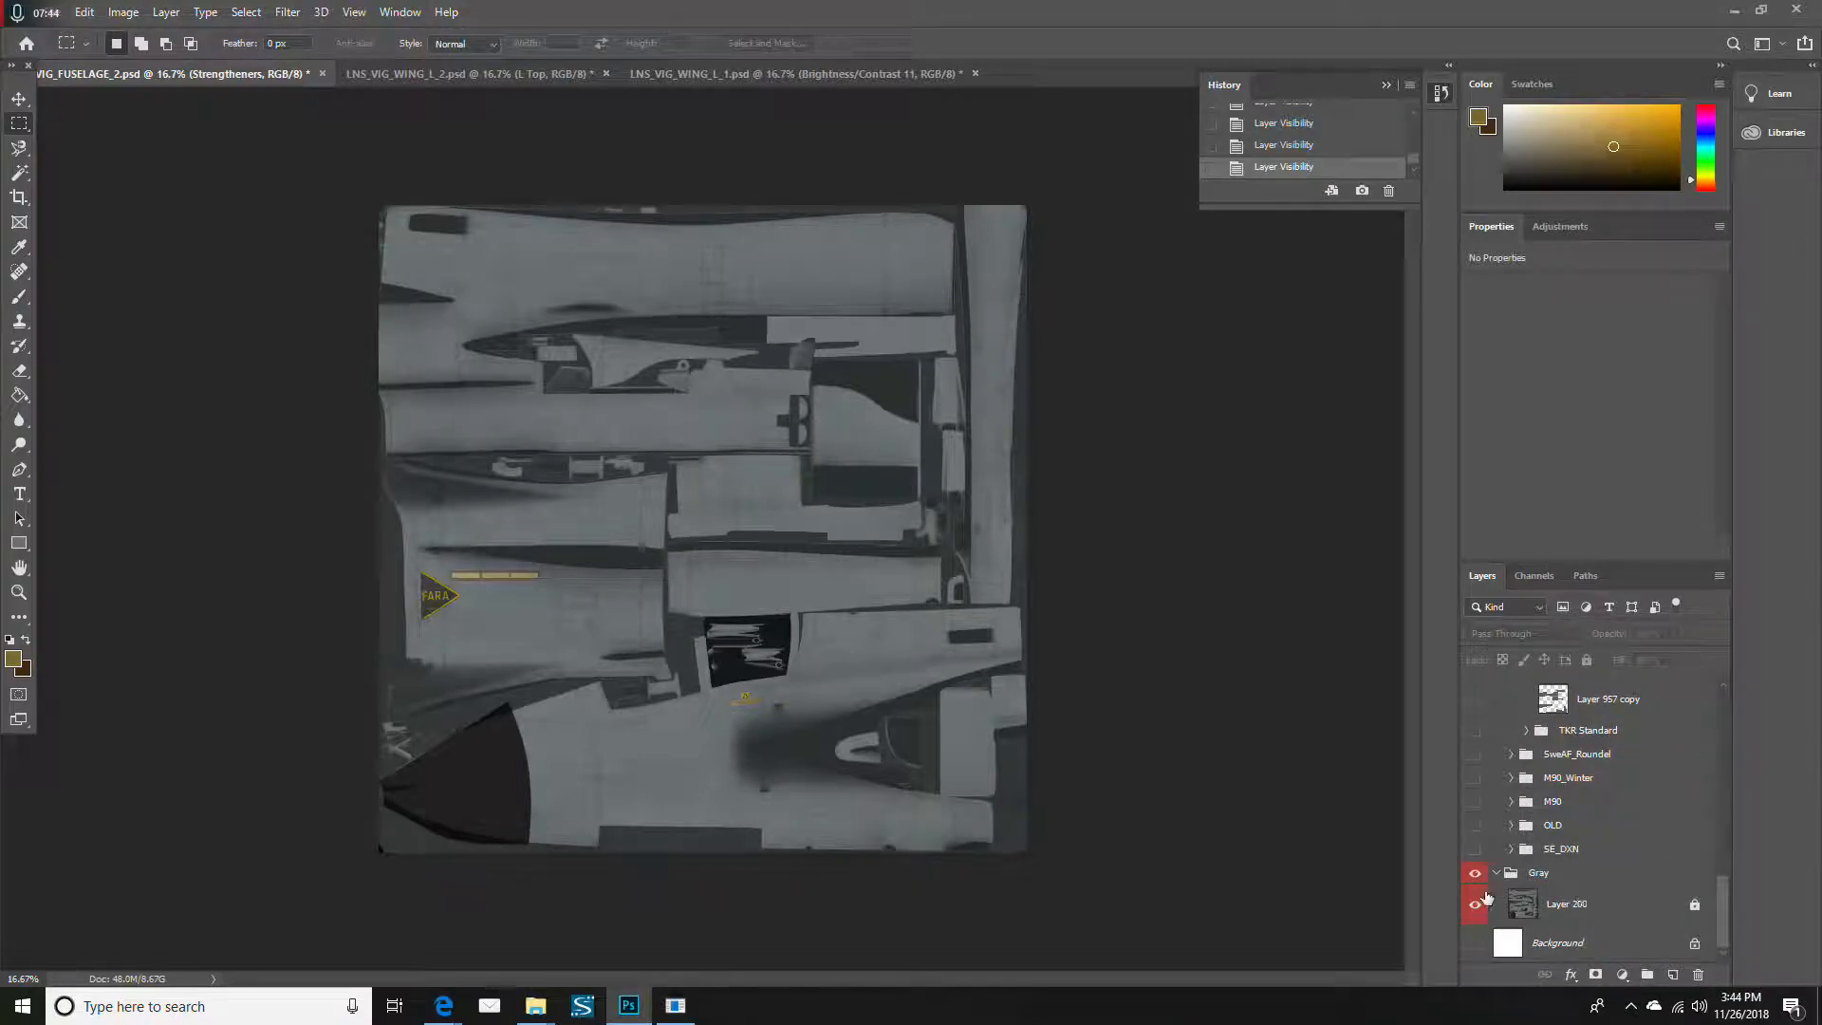
scroll(1588, 757, "up", 5)
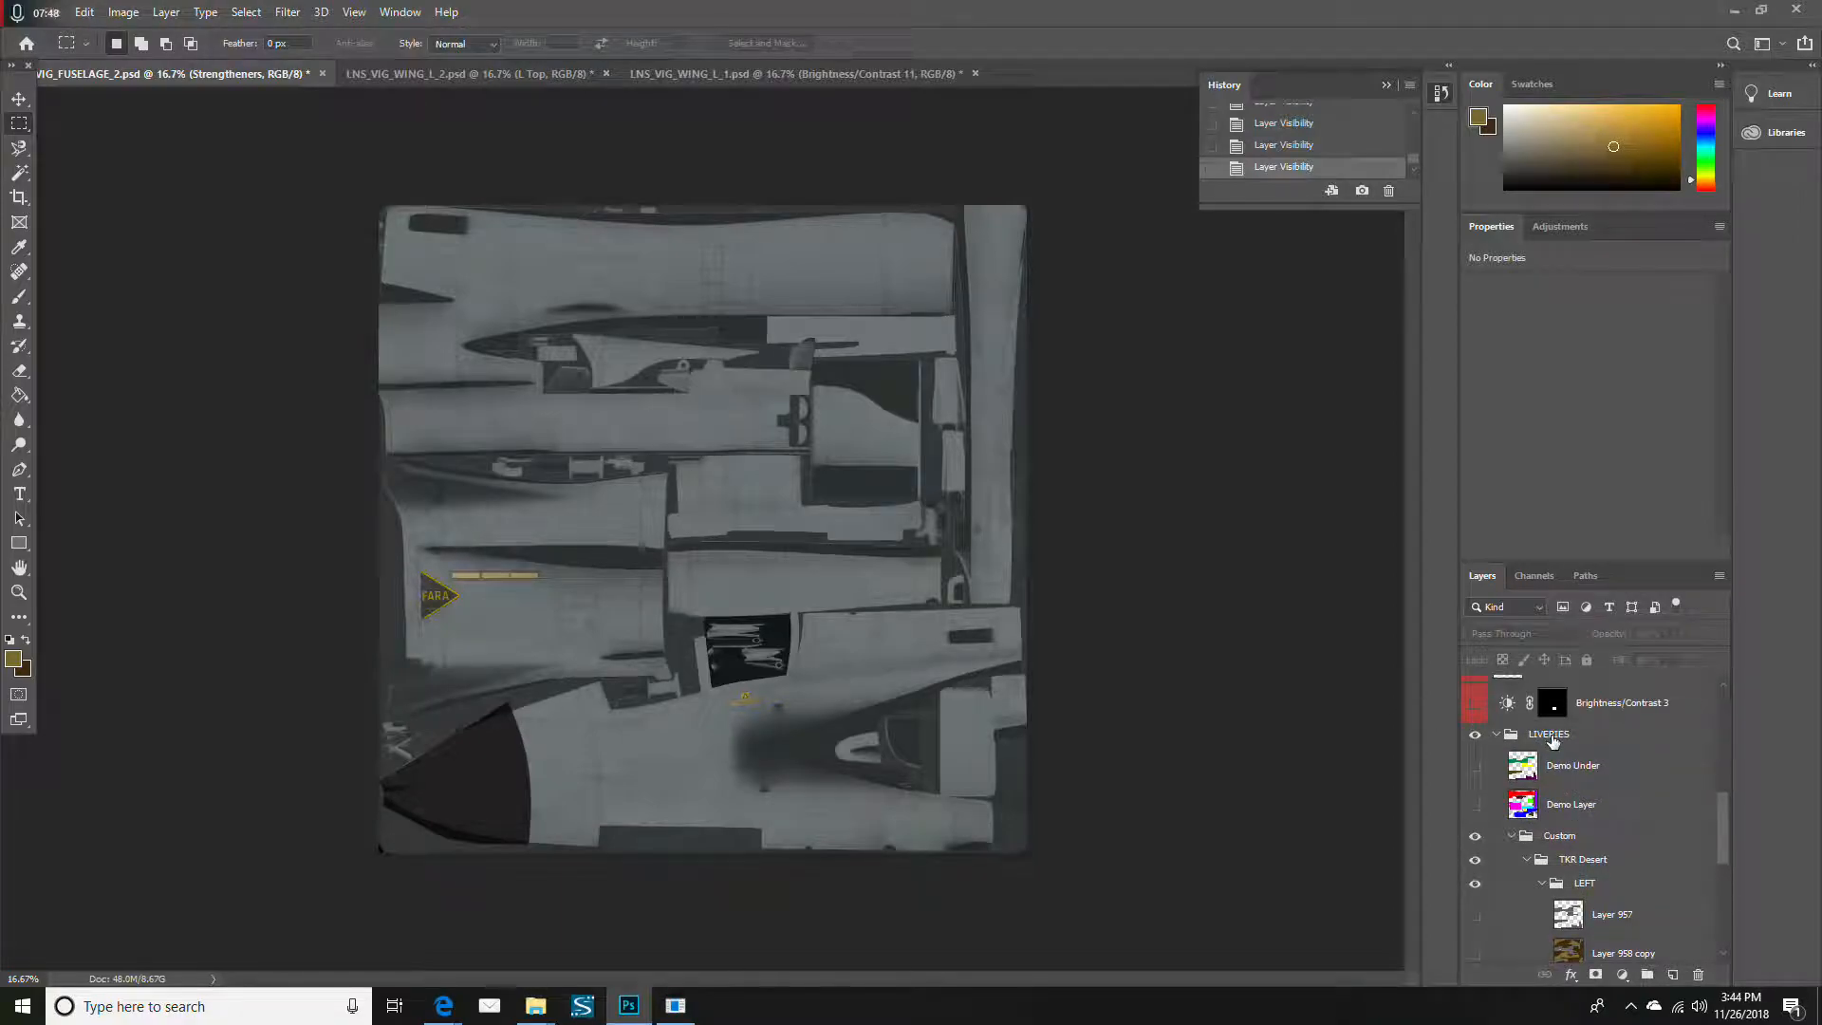
scroll(1626, 768, "up", 5)
scroll(1632, 786, "down", 5)
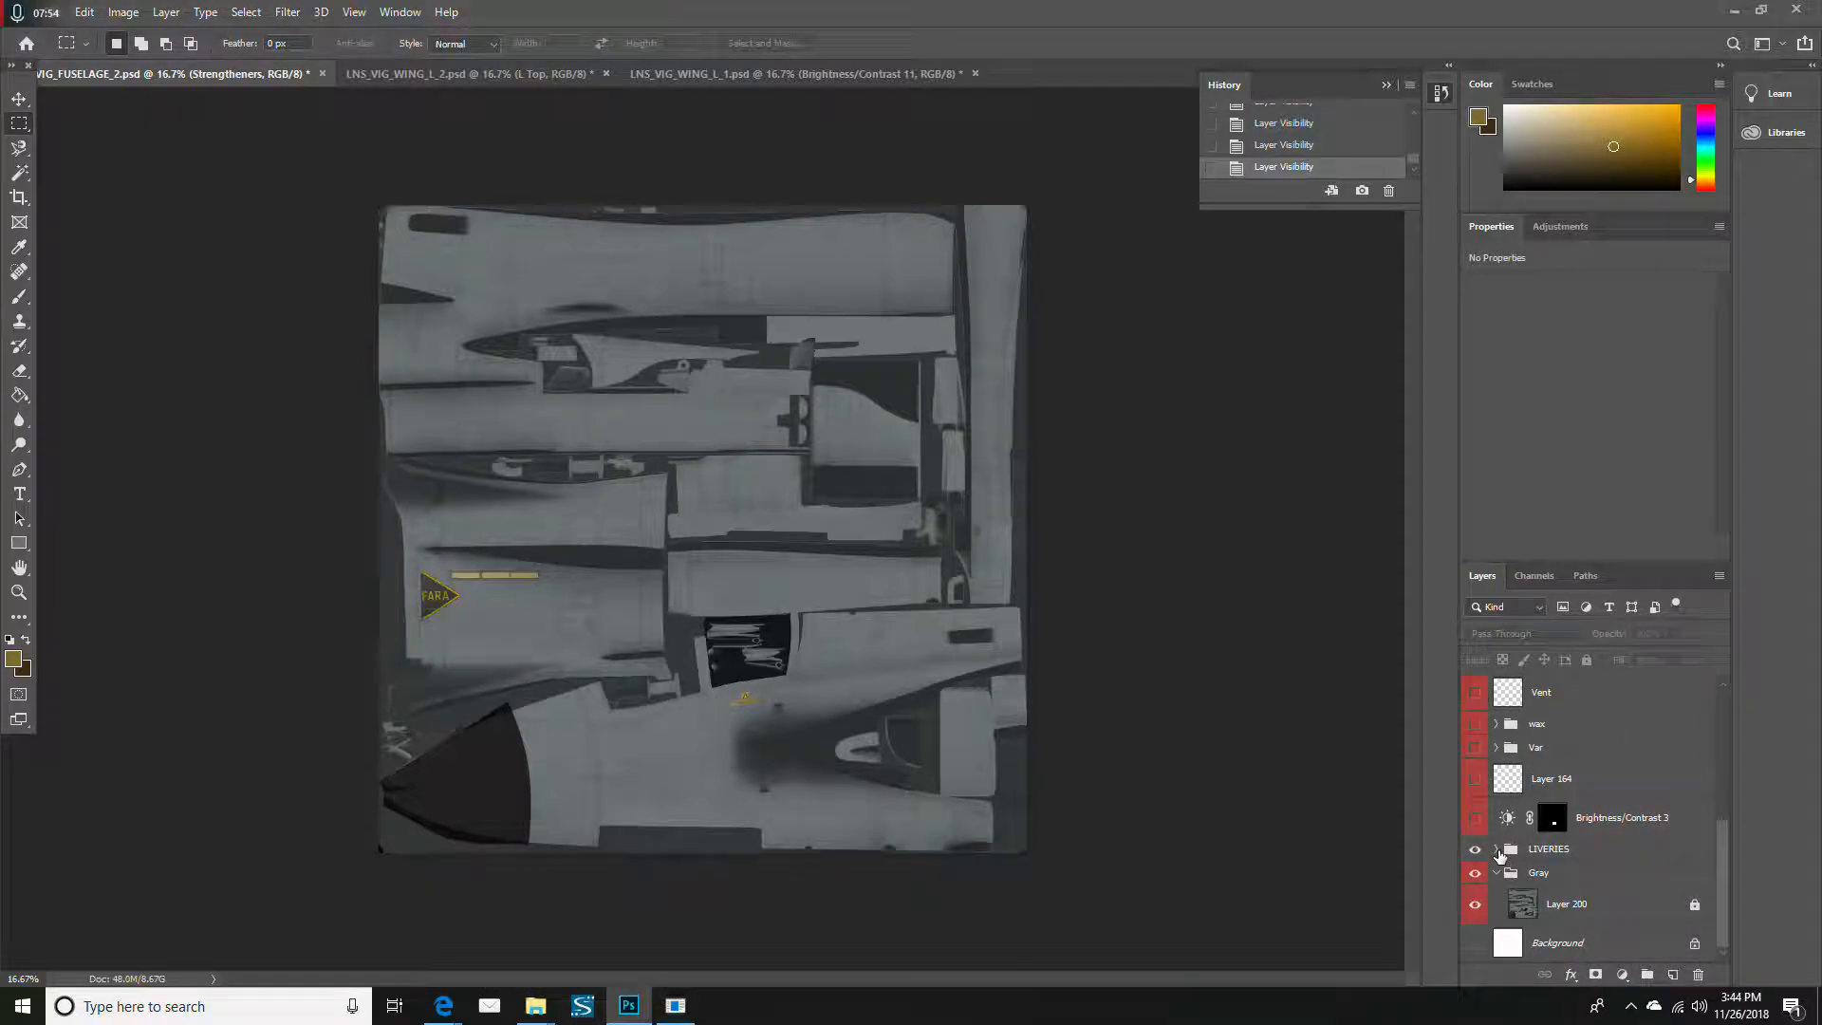
Expand the LIVERIES group and its SweAF_Roundel subgroup to view the roundel layers
left_click(1496, 848)
scroll(1636, 848, "down", 3)
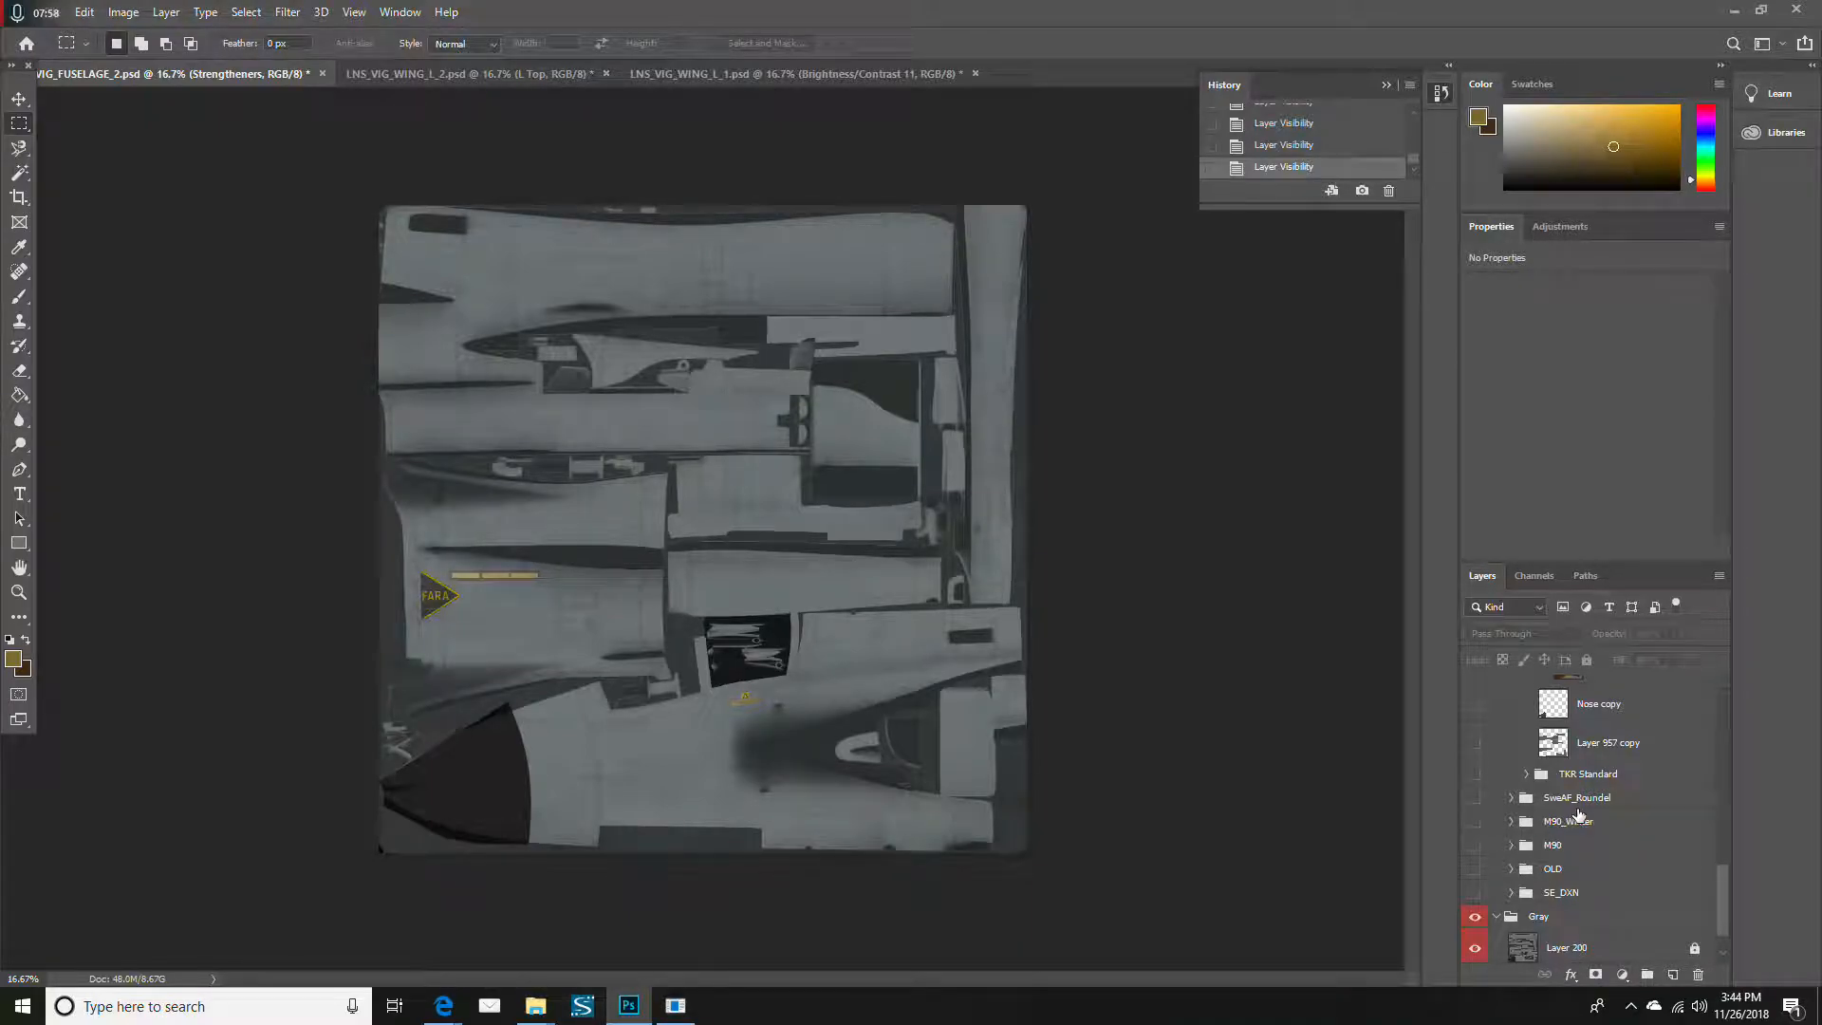
left_click(1521, 803)
left_click(1510, 798)
scroll(1603, 854, "down", 1)
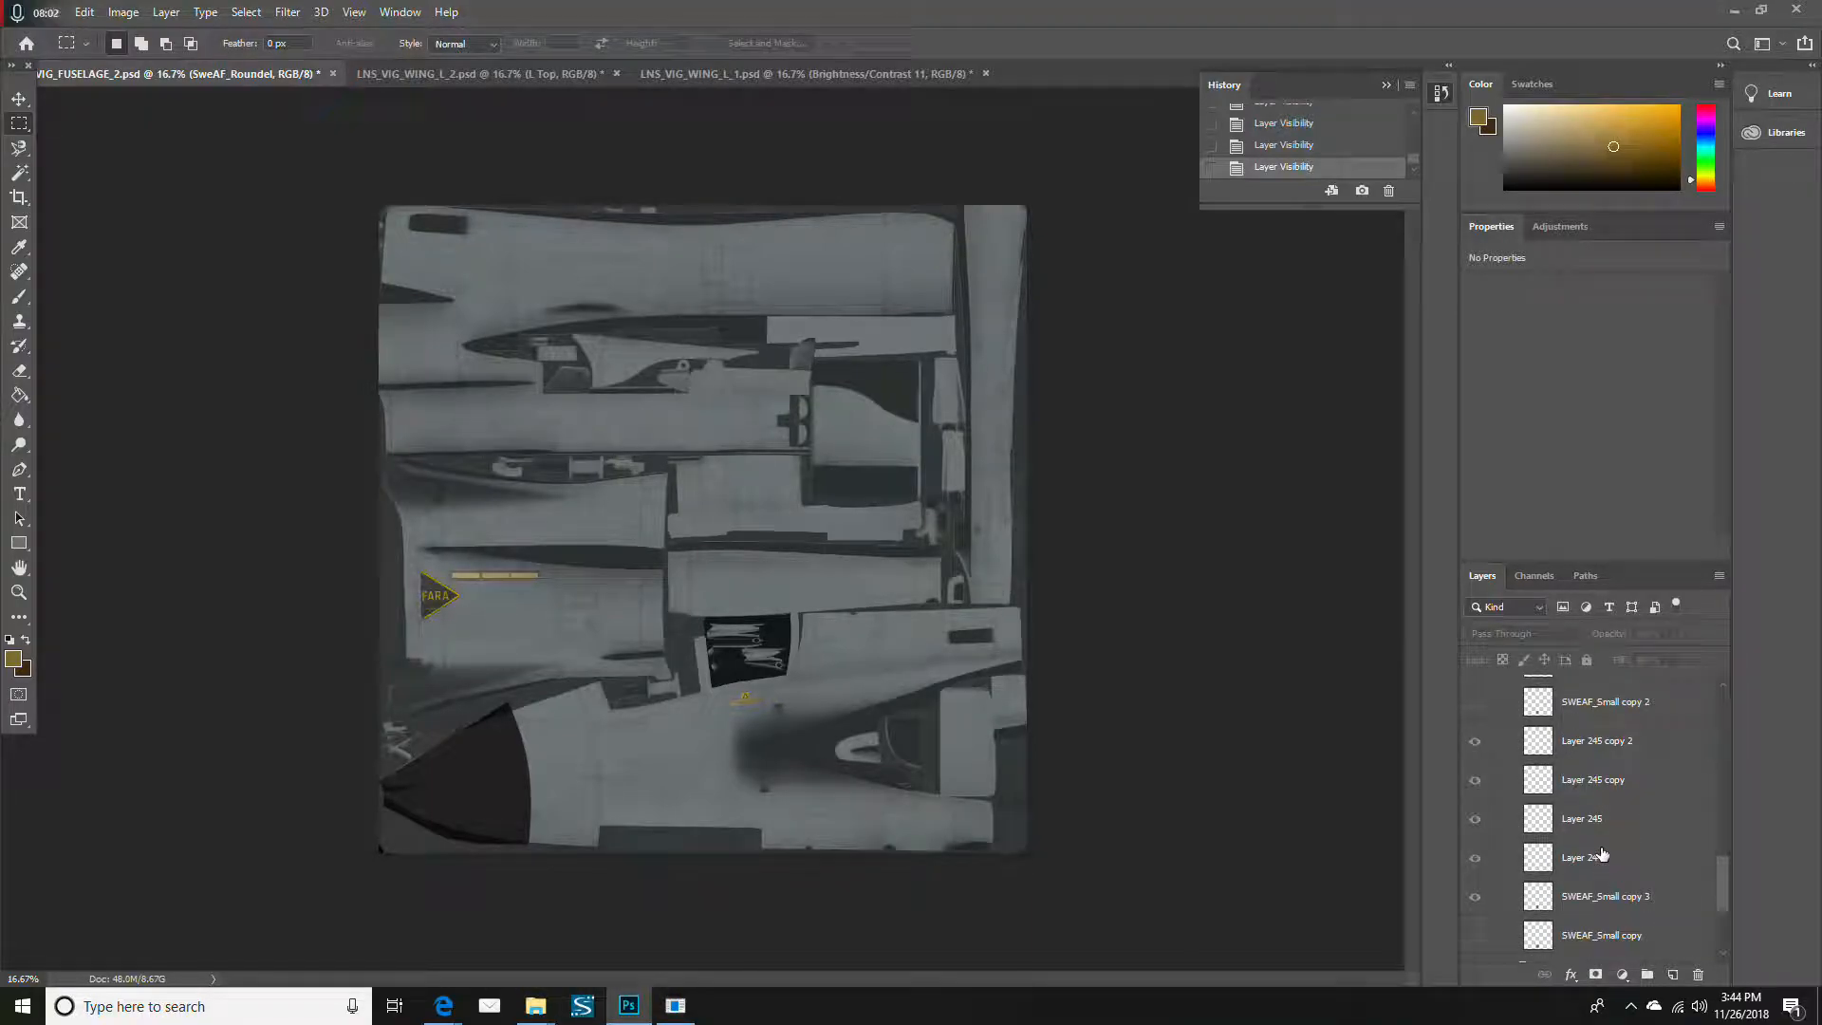
Preview the SWEAF_Small copy 2 roundel layer, then hide the SweAF_Roundel group
scroll(1506, 770, "down", 1)
left_click(1473, 774)
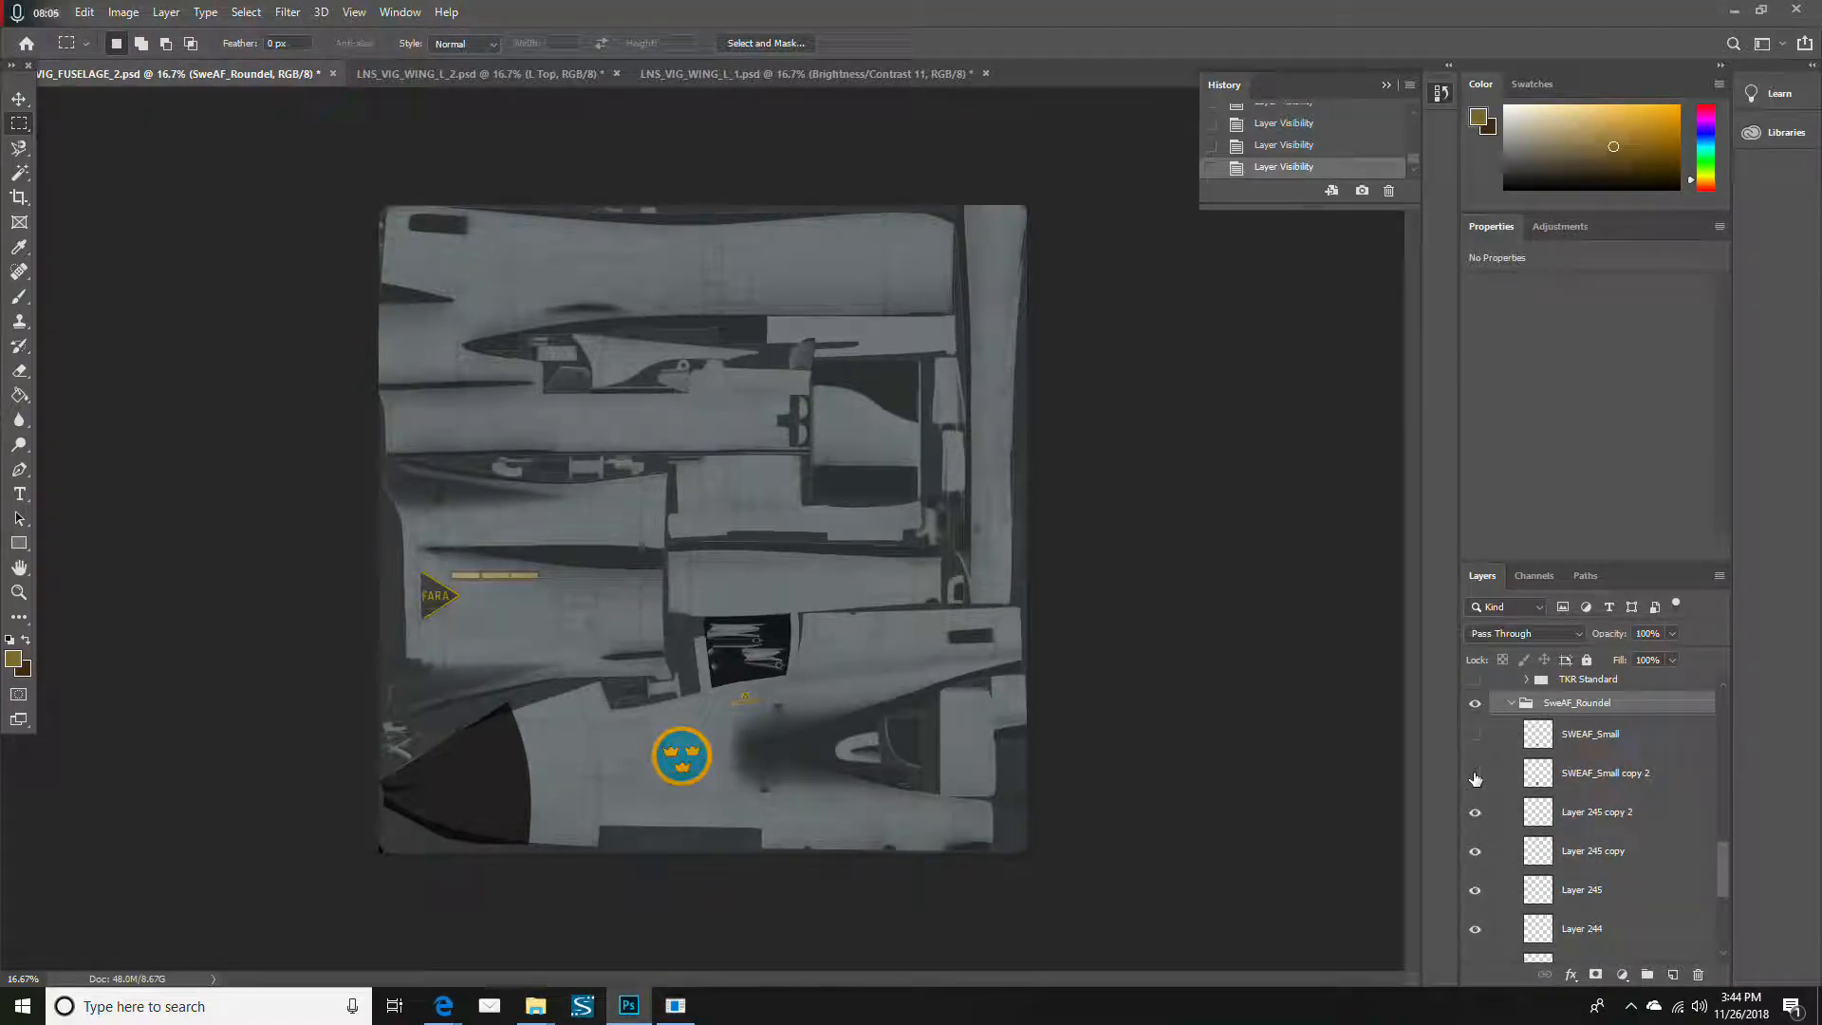
left_click(1474, 774)
left_click(1475, 707)
Expand the DECALS group to check its subgroups, then collapse it again
scroll(1582, 857, "down", 10)
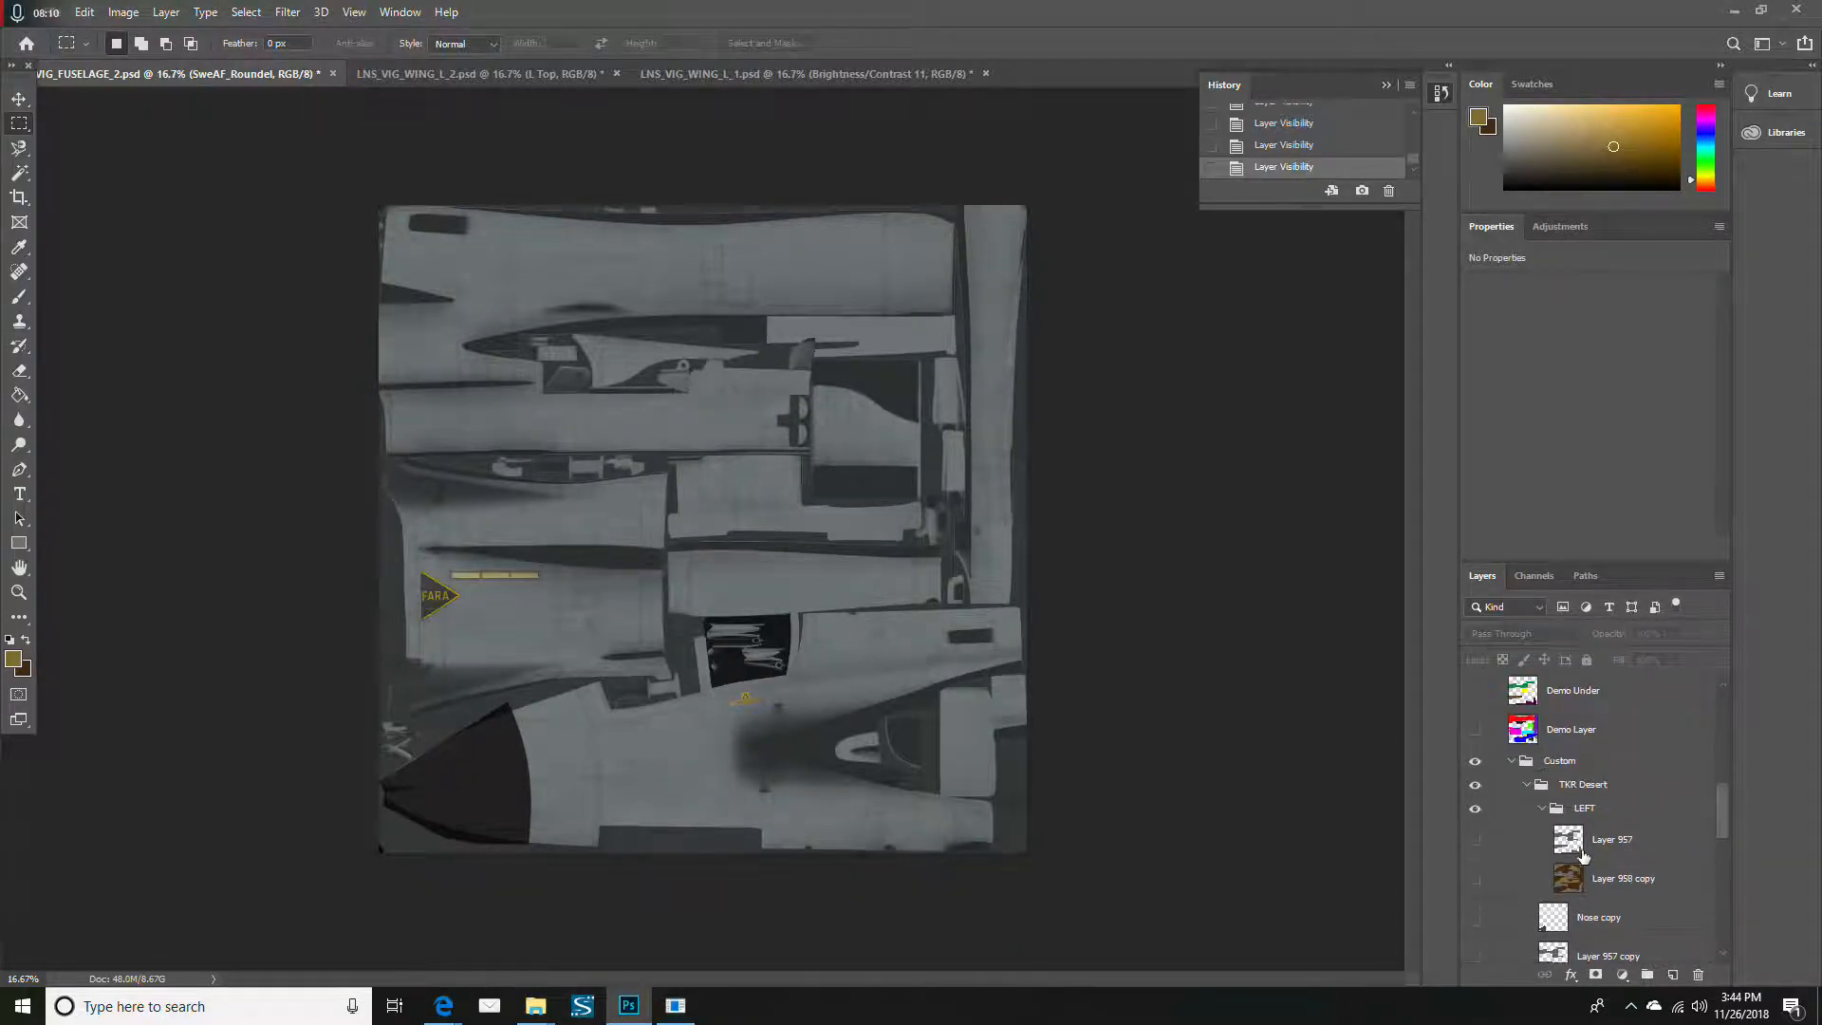
scroll(1582, 857, "up", 1)
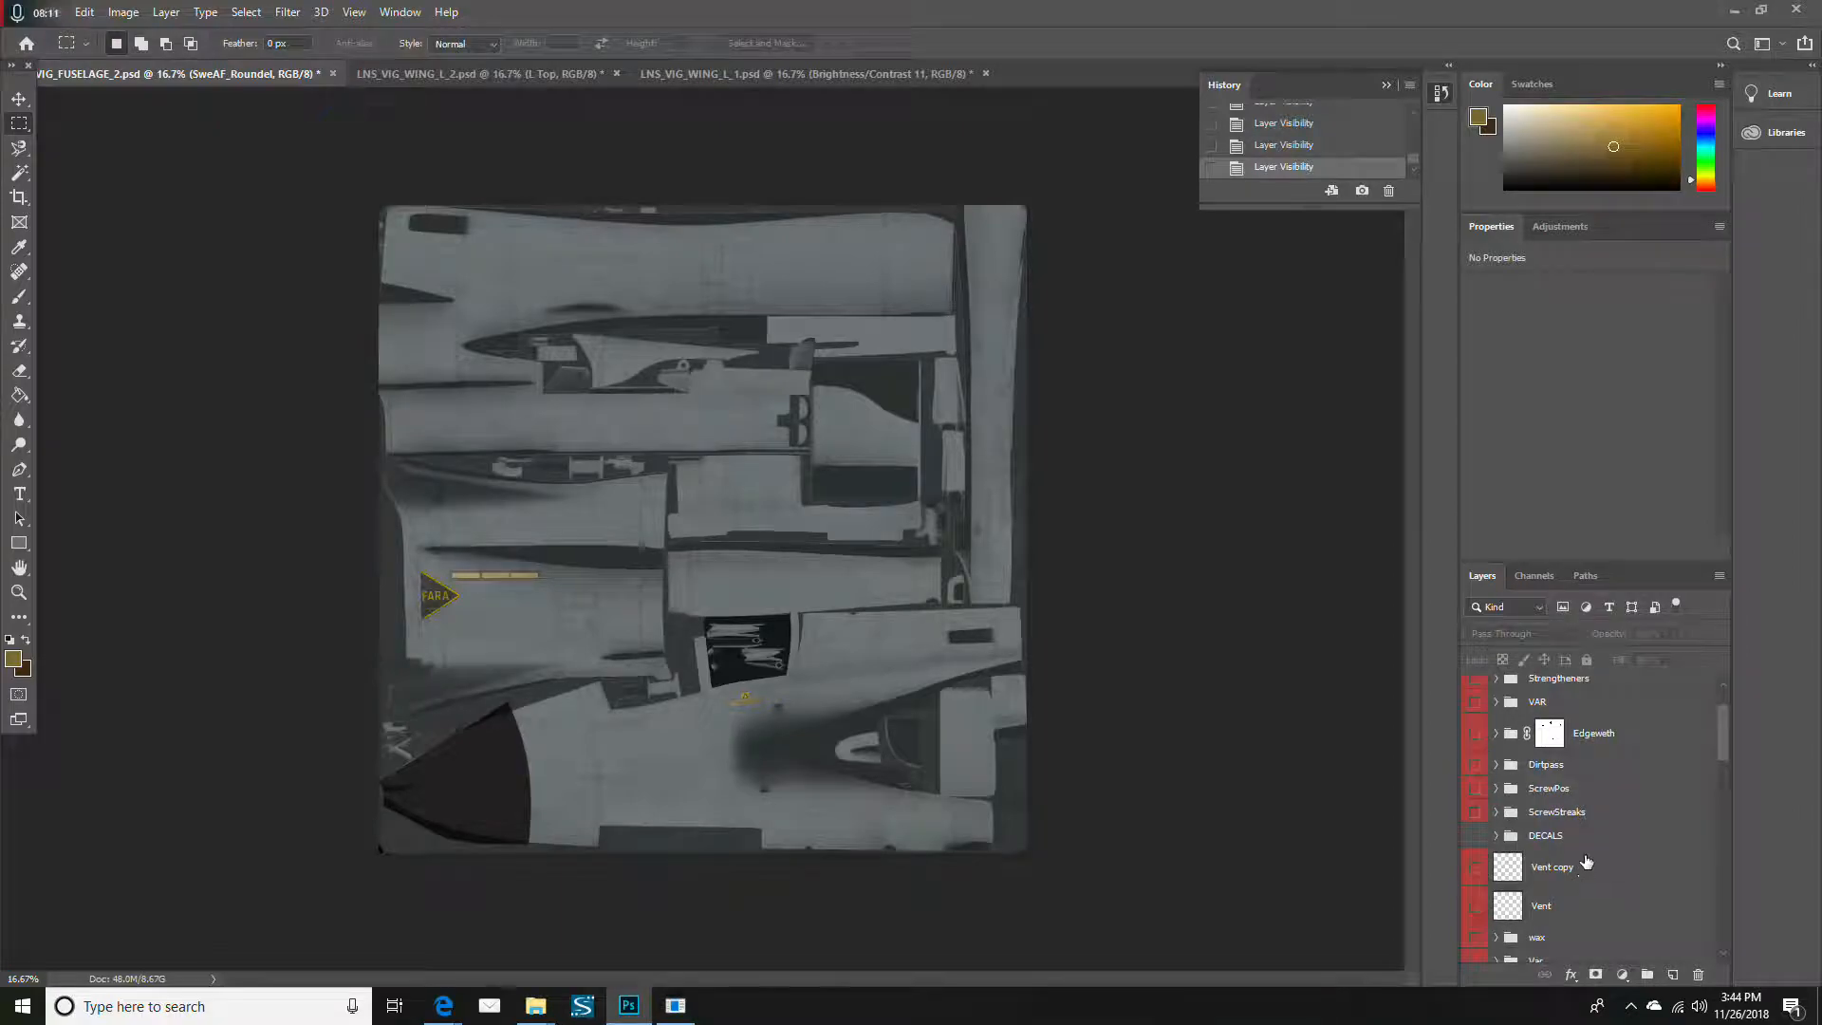
left_click(1496, 836)
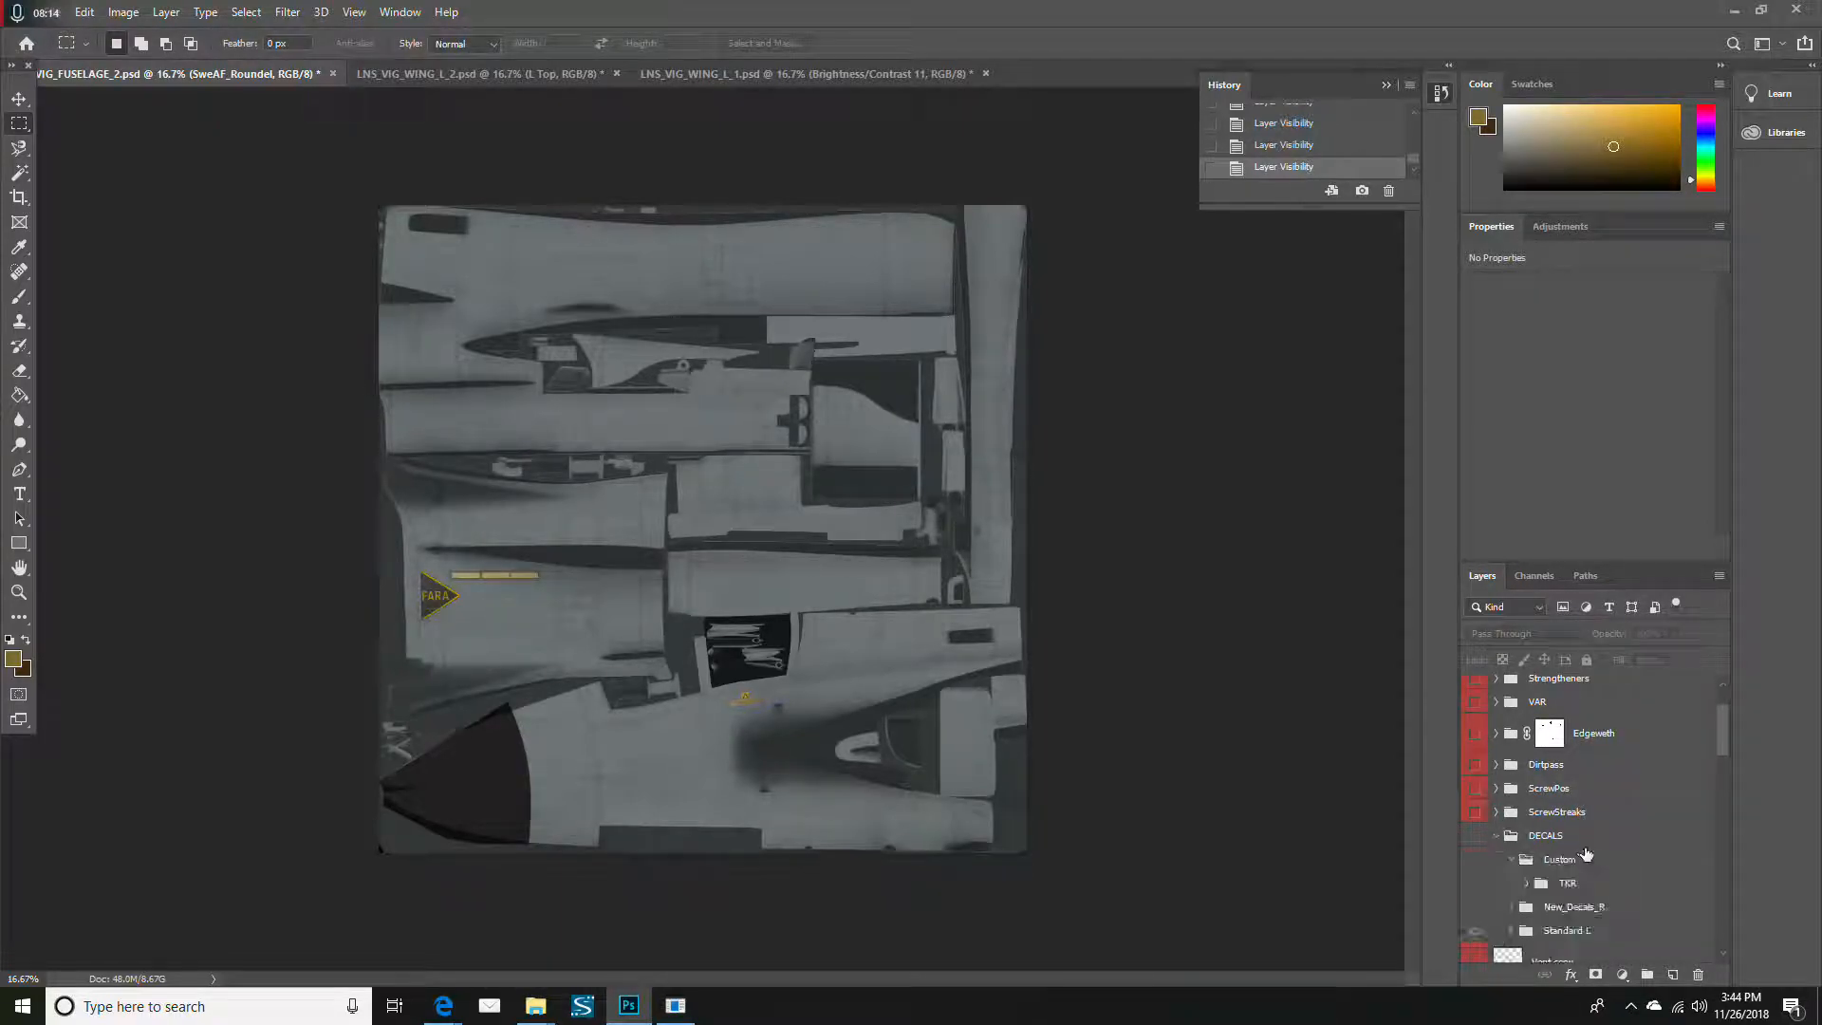
scroll(1518, 837, "down", 4)
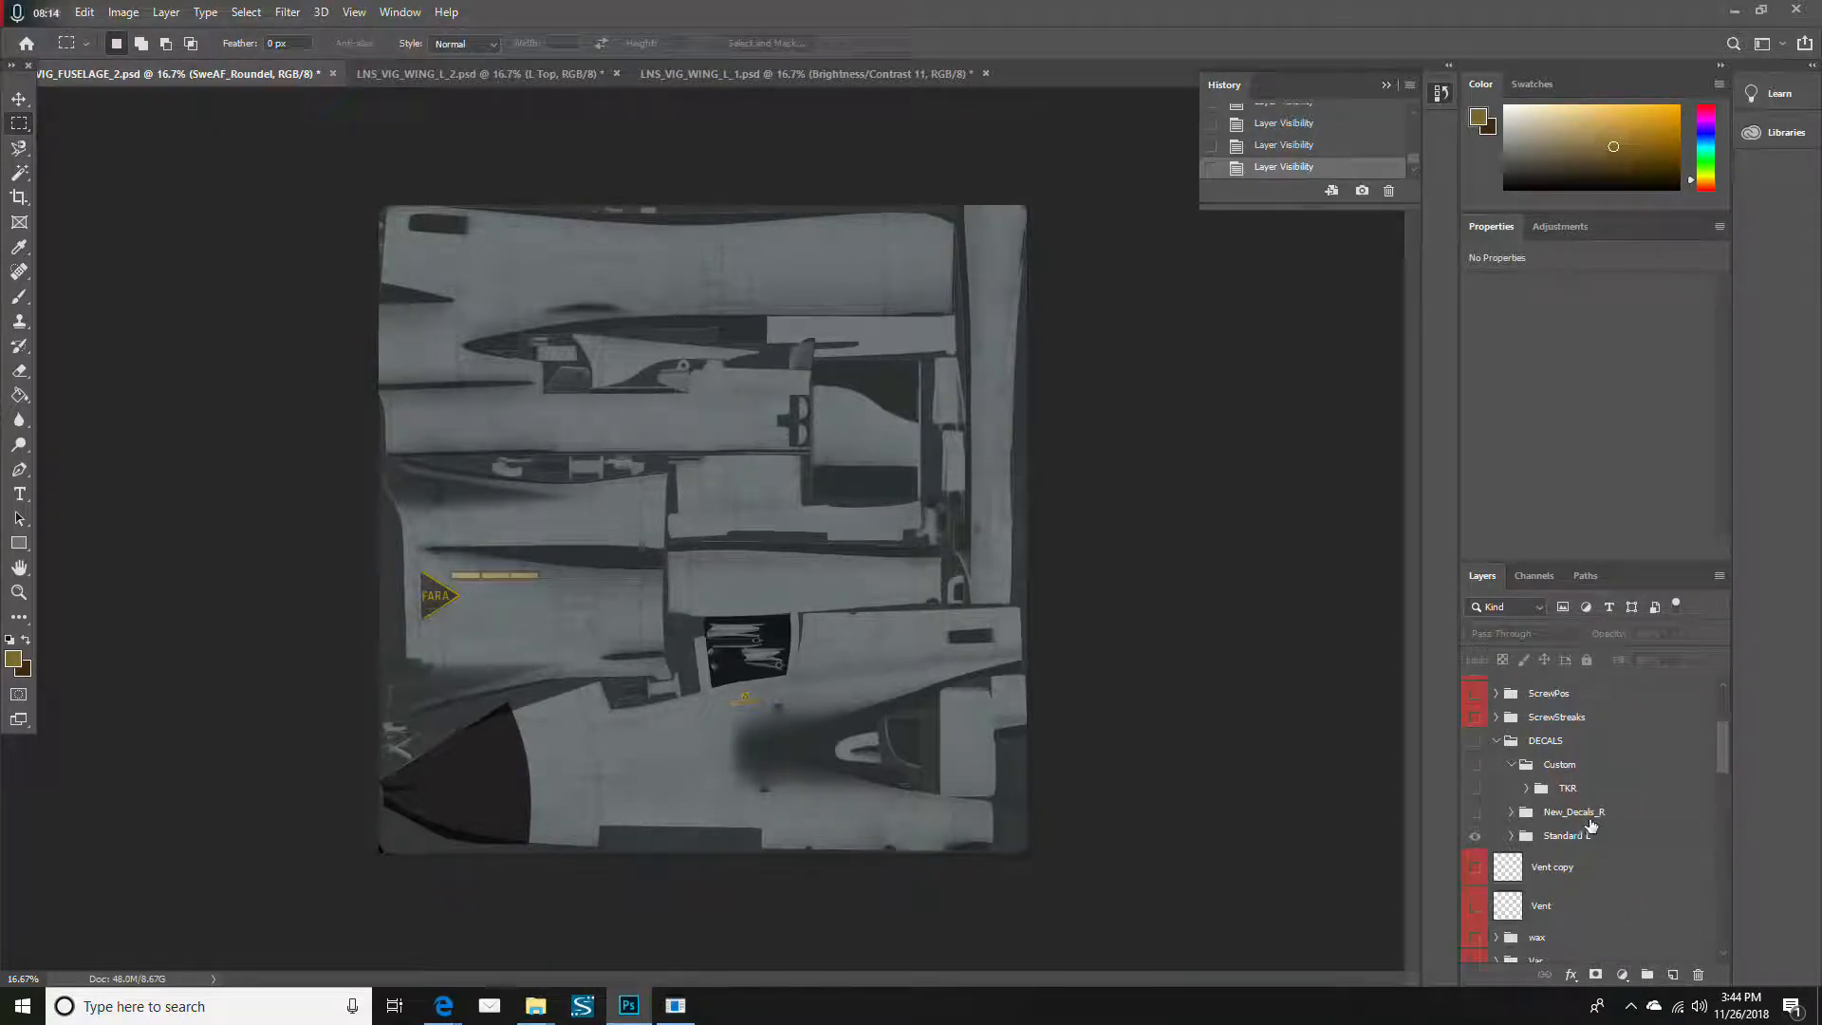
left_click(1497, 743)
Collapse the SweAF_Roundel group in LIVERIES and select the TKR Desert group with its contents expanded
scroll(1606, 835, "down", 13)
scroll(1603, 835, "up", 1)
scroll(1603, 834, "down", 4)
scroll(1603, 834, "down", 2)
left_click(1511, 891)
scroll(1535, 863, "up", 2)
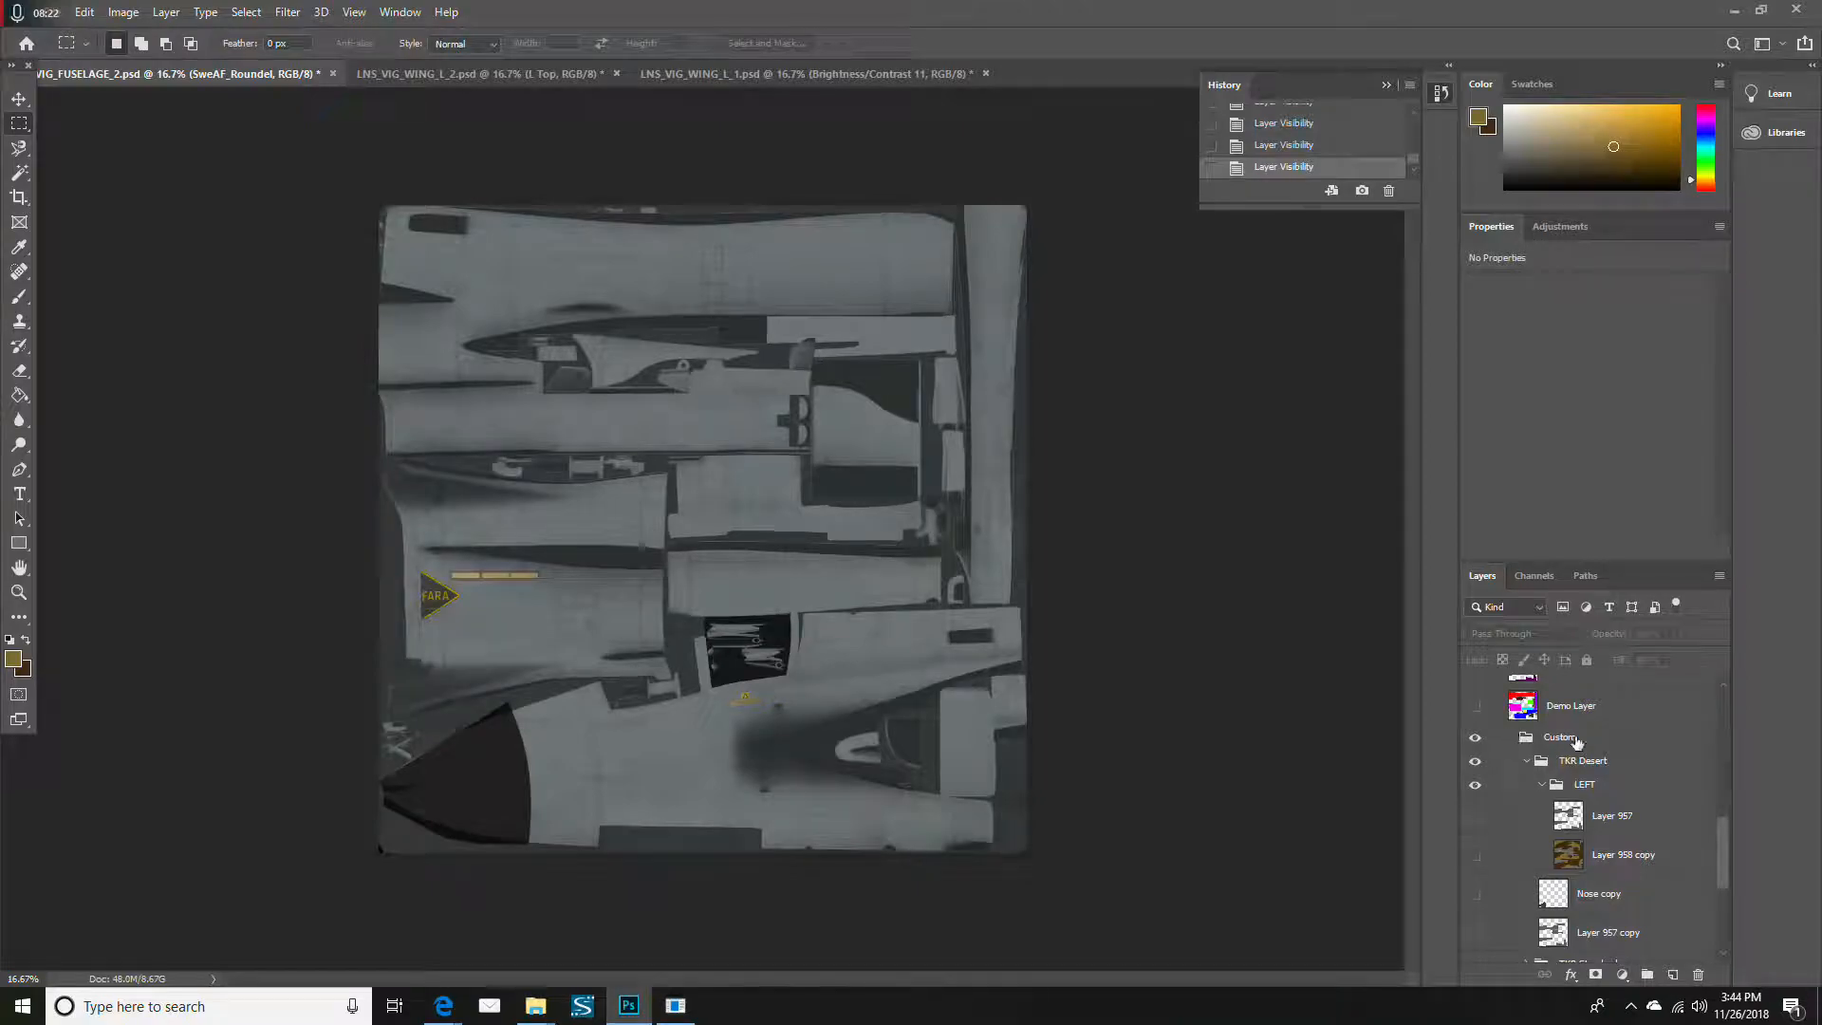
left_click(1526, 760)
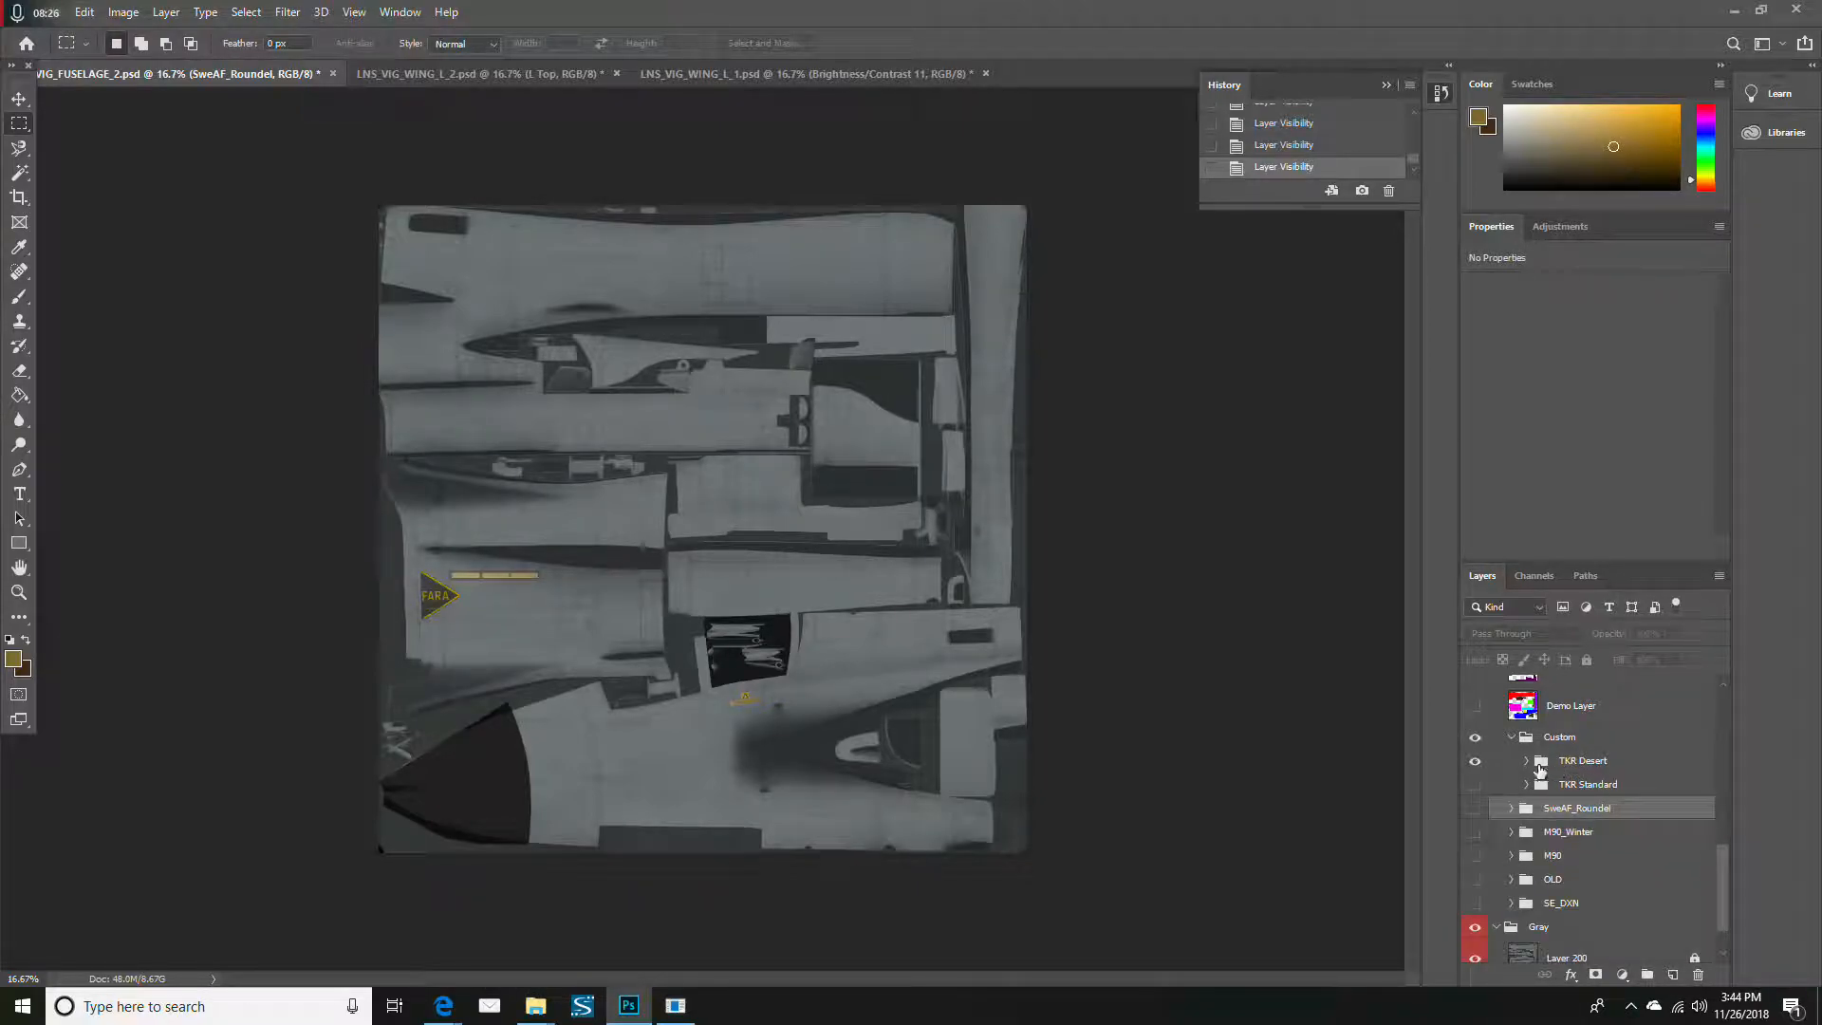
left_click(1572, 768)
left_click(1527, 760)
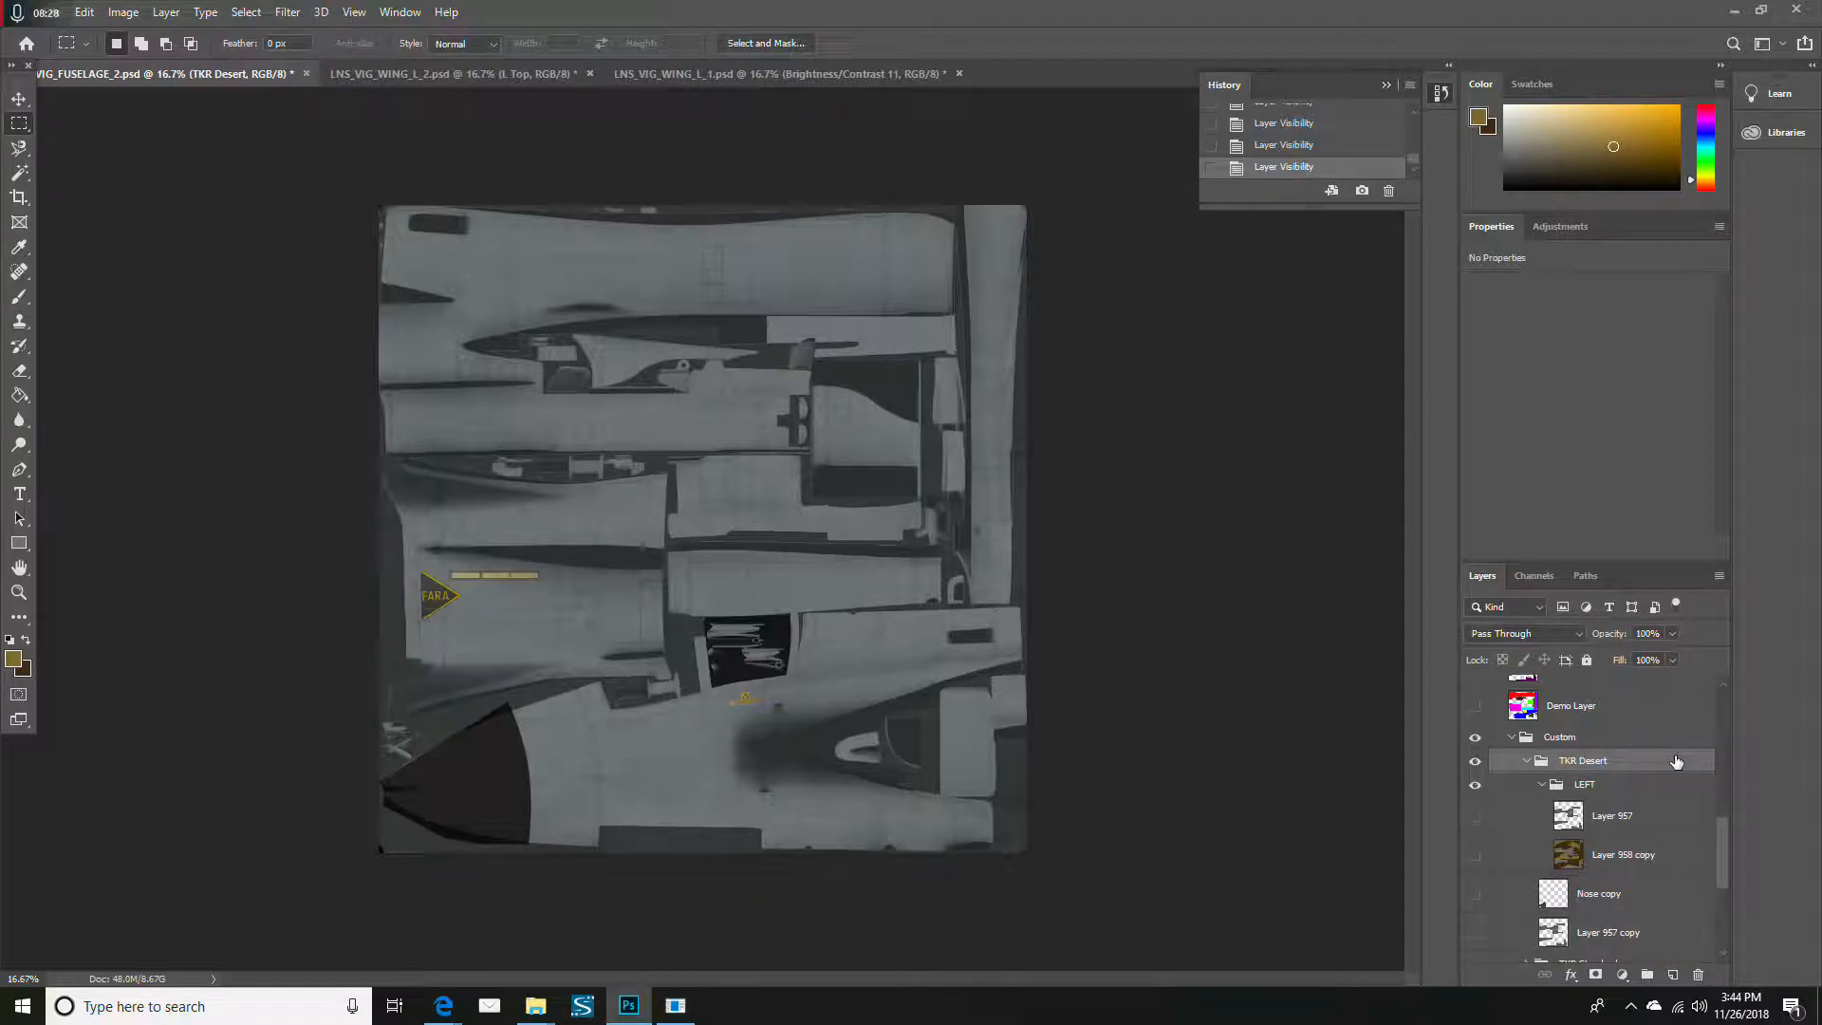
Show Layer 958 copy in the LEFT group of TKR Desert and set its opacity to 100%
scroll(1636, 799, "down", 2)
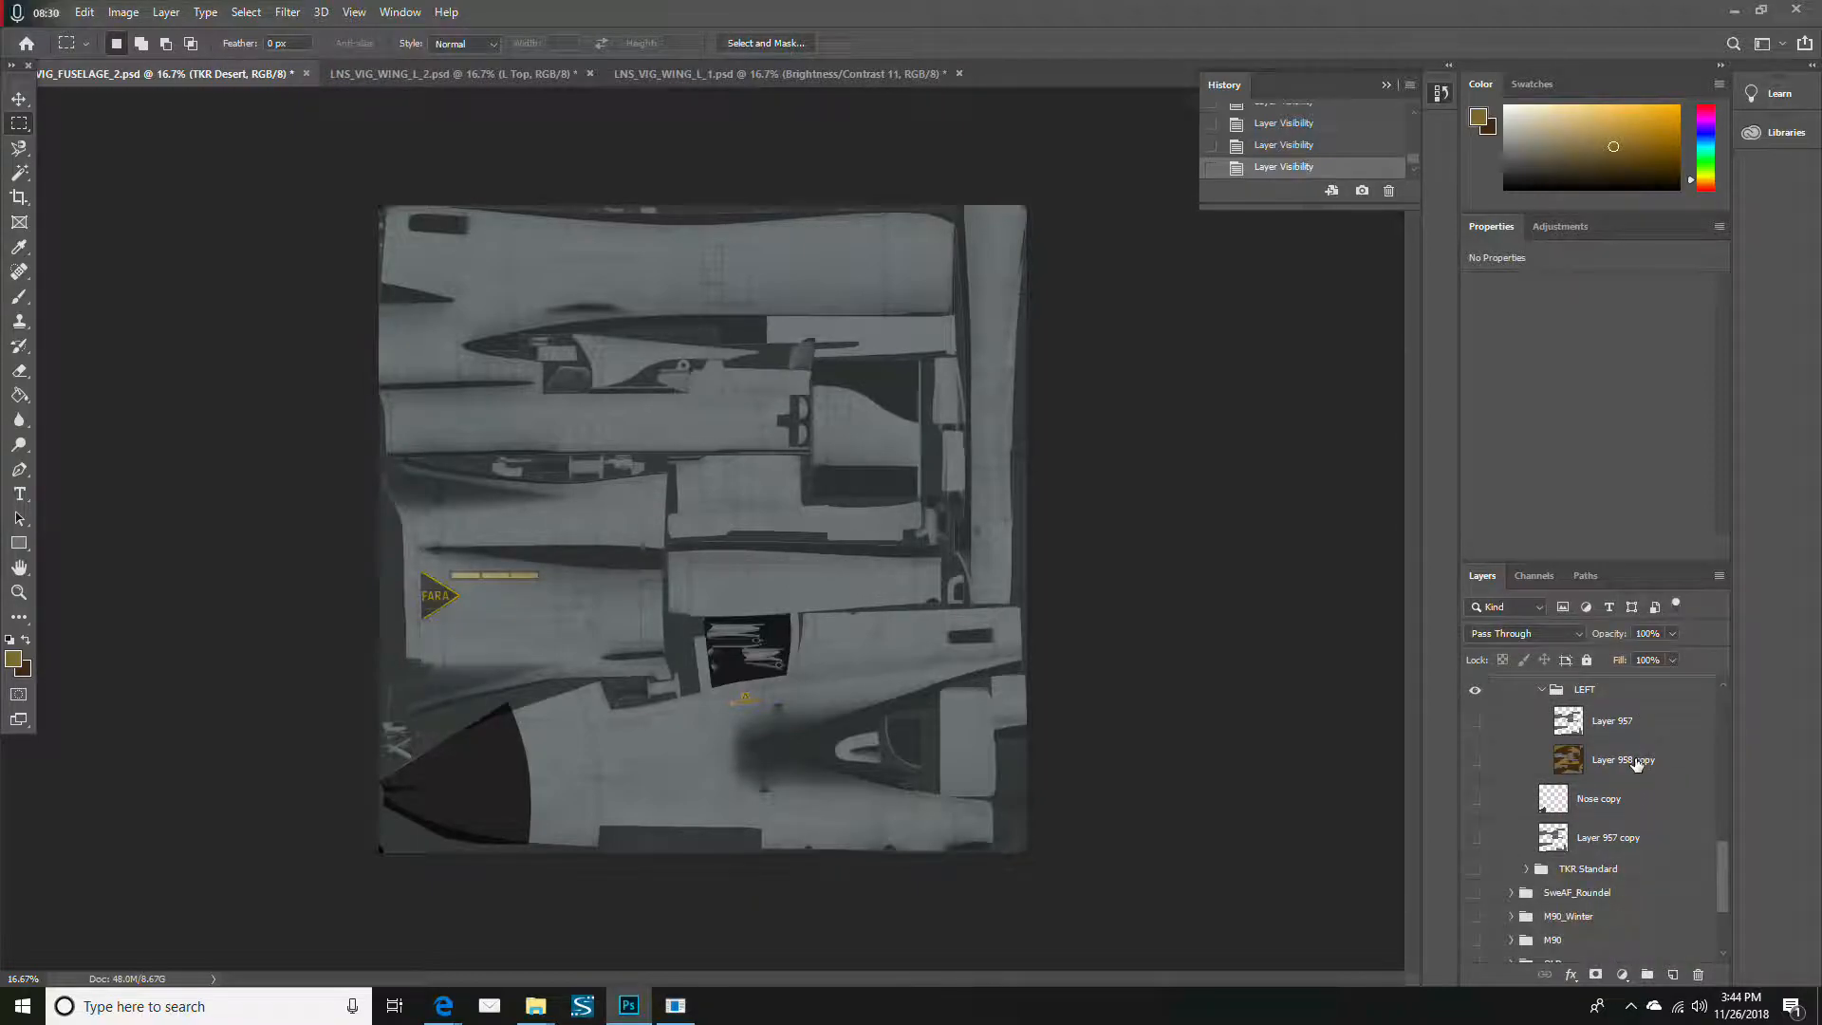
left_click(1635, 764)
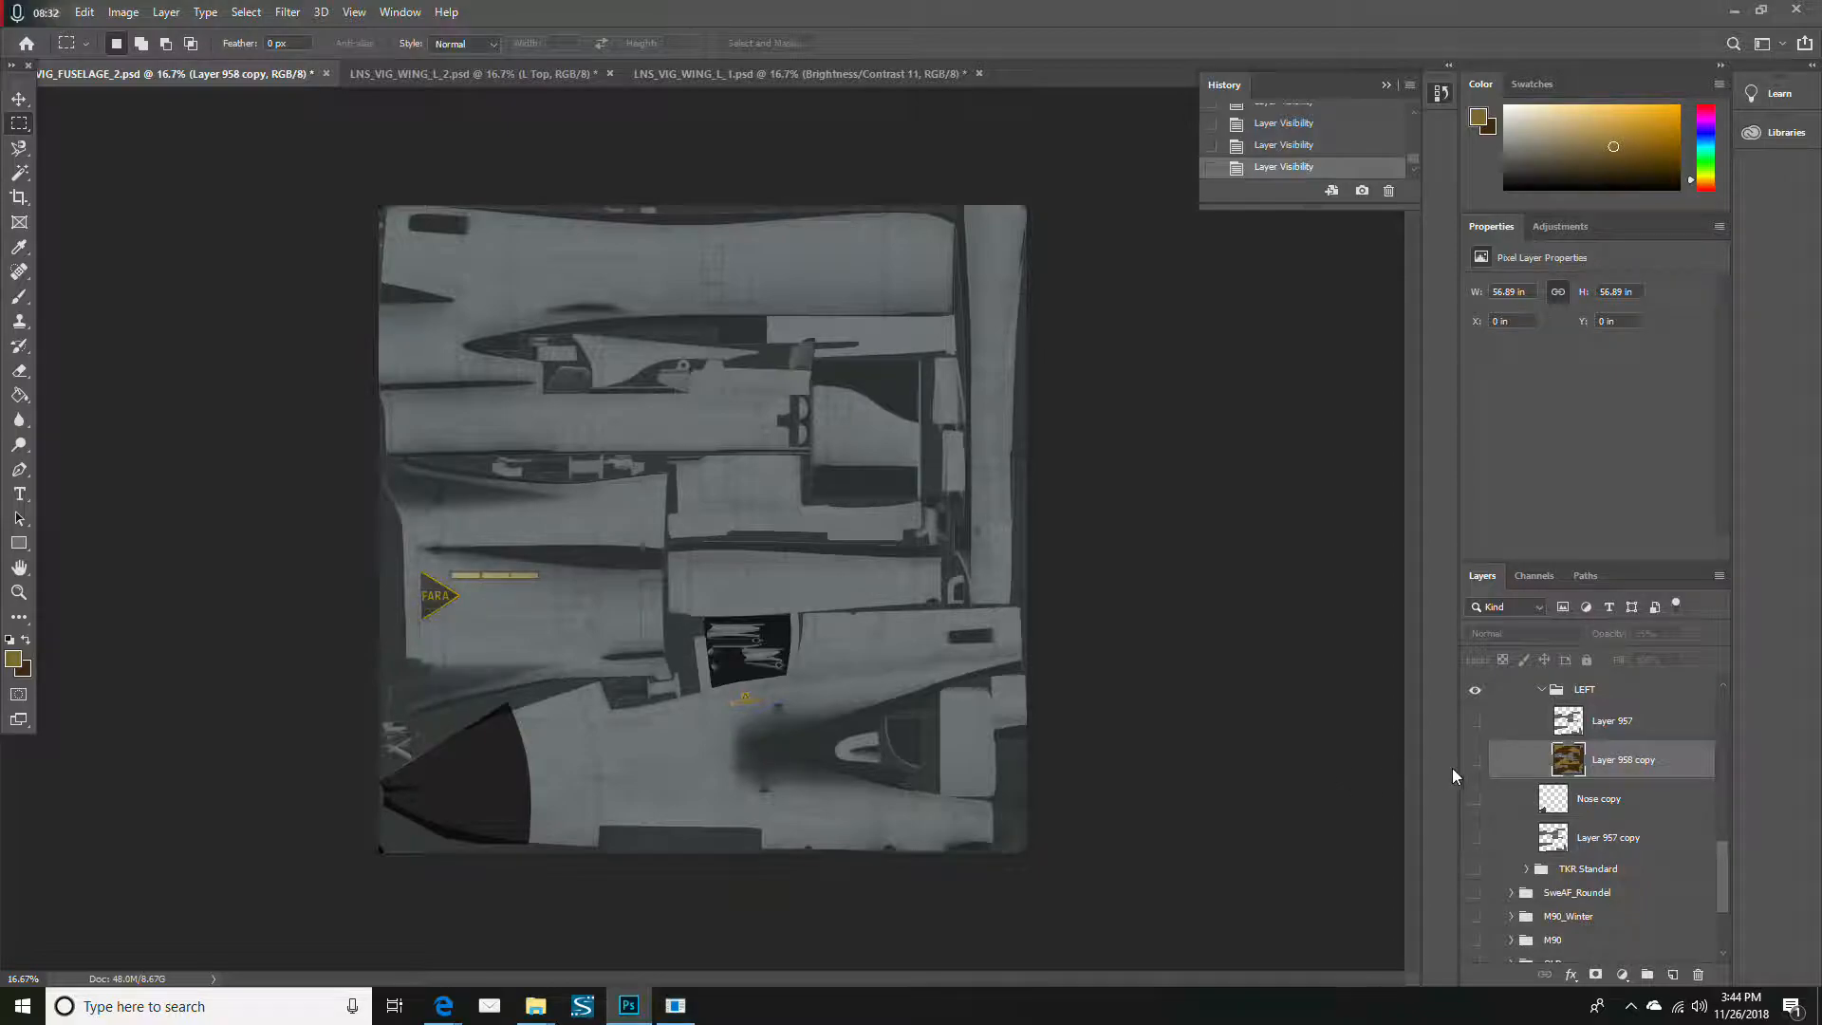
left_click(1474, 760)
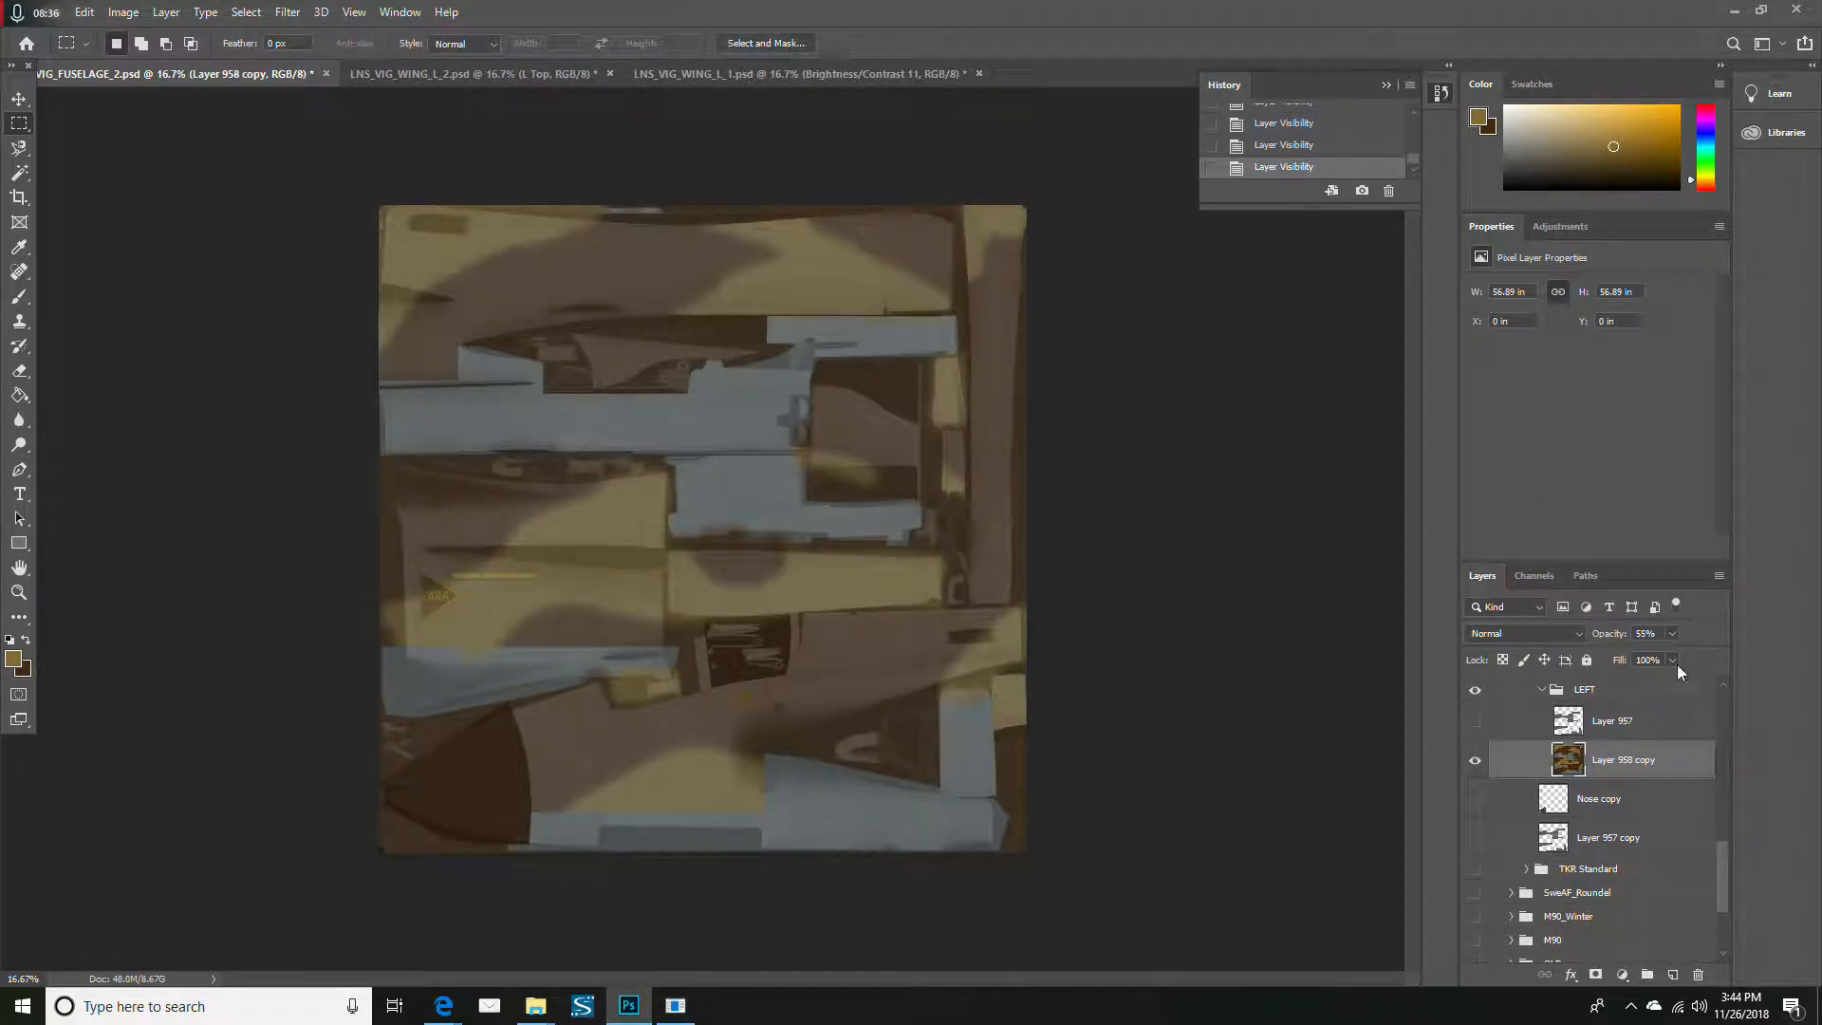
left_click_drag(1758, 658, 1776, 660)
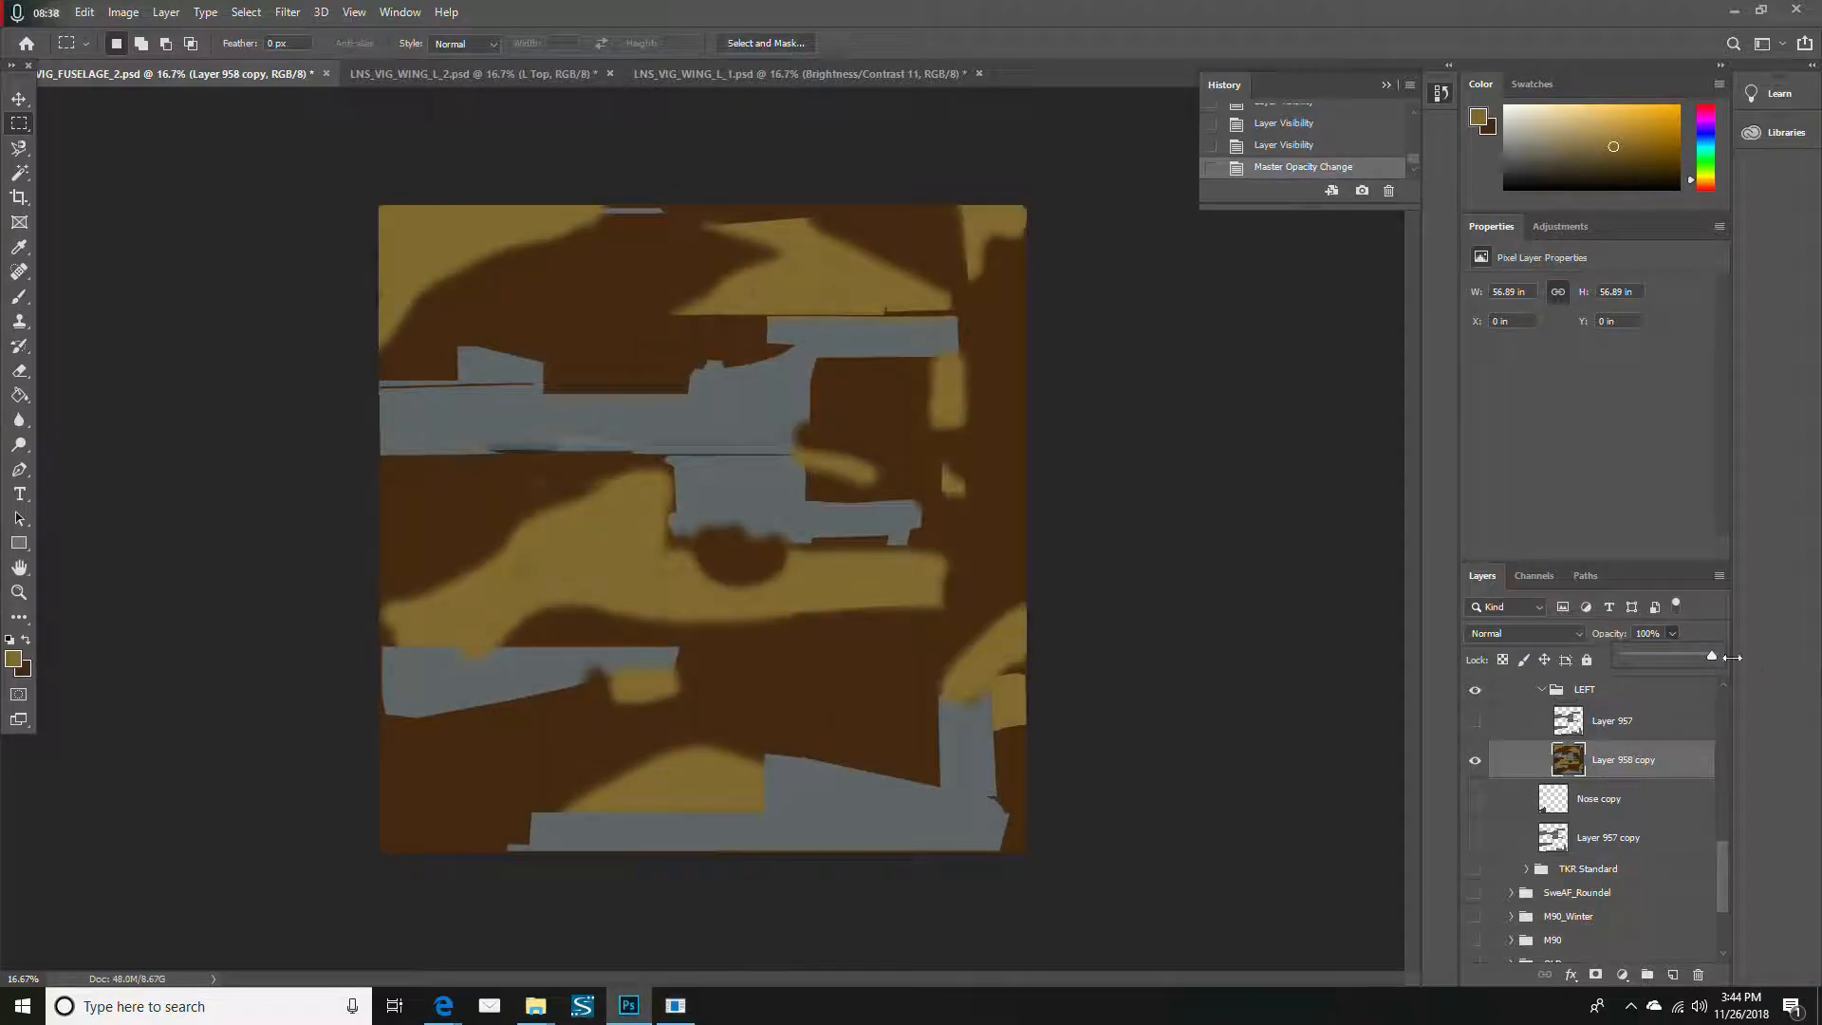
Toggle the VAR group's visibility to preview its shading over the desert camouflage
scroll(1583, 773, "up", 5)
scroll(1582, 773, "up", 8)
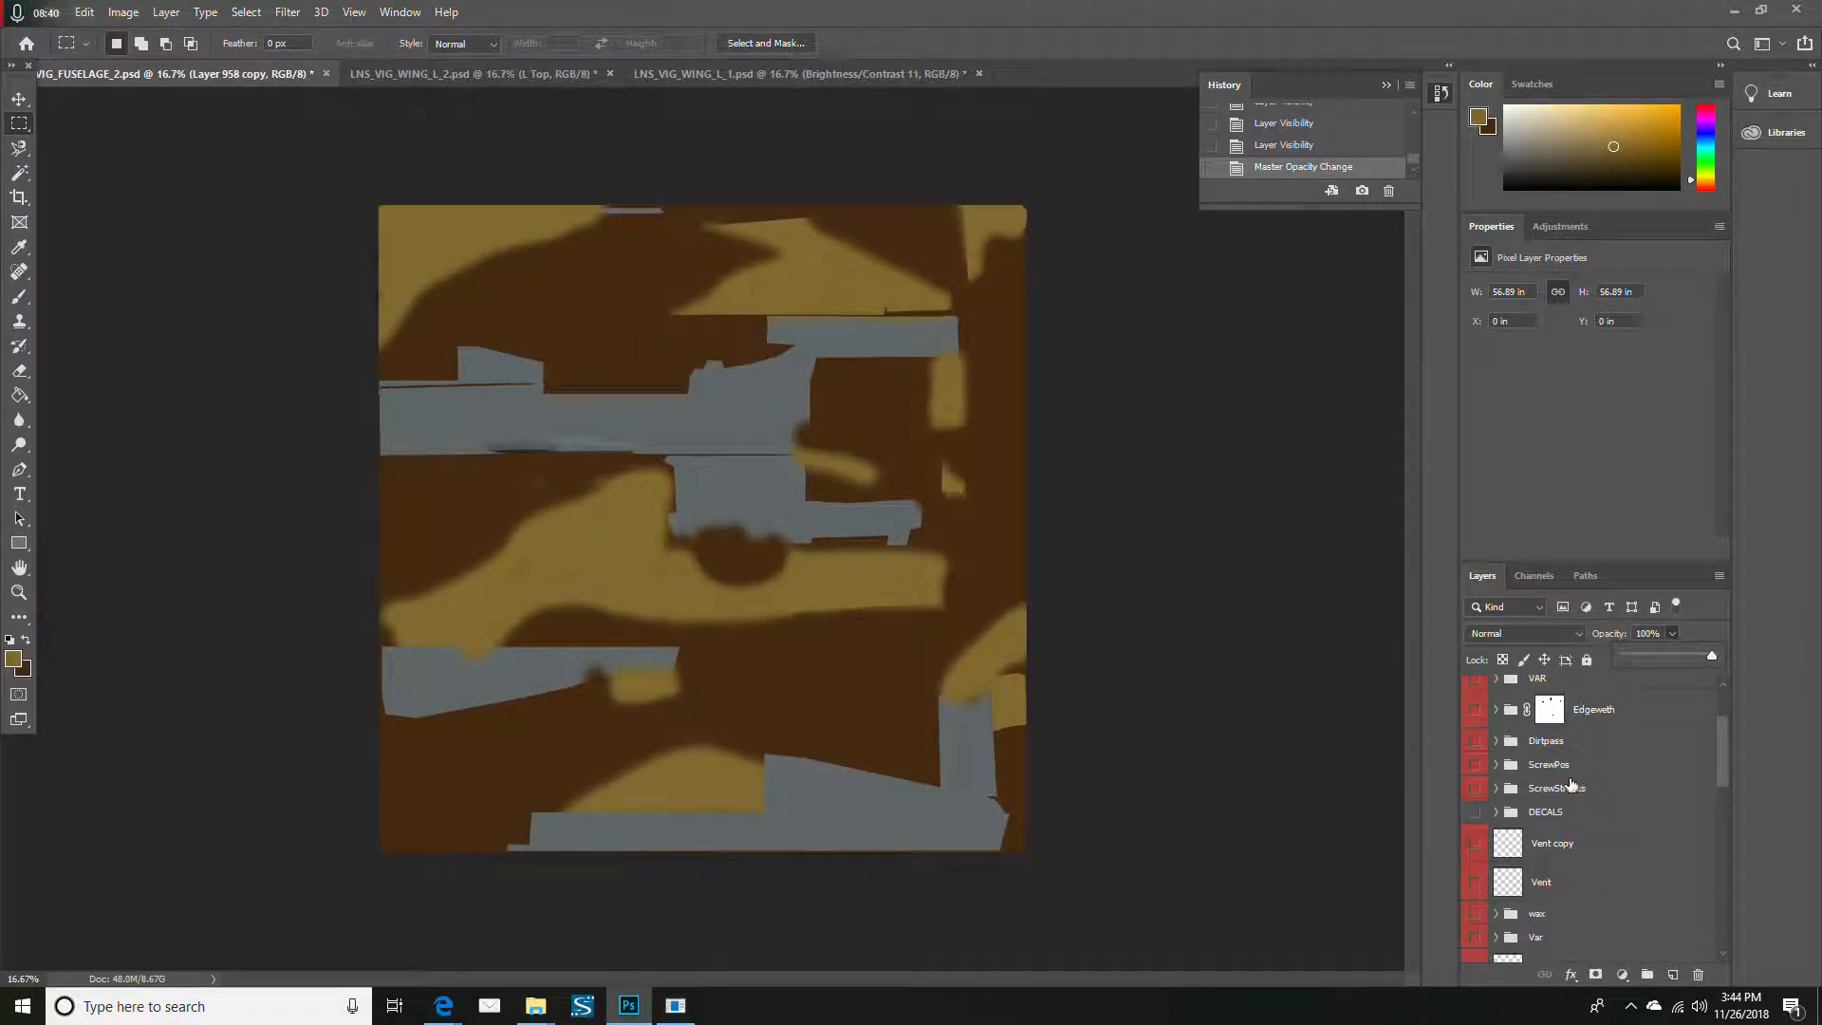
scroll(1561, 854, "down", 2)
scroll(1562, 856, "down", 3)
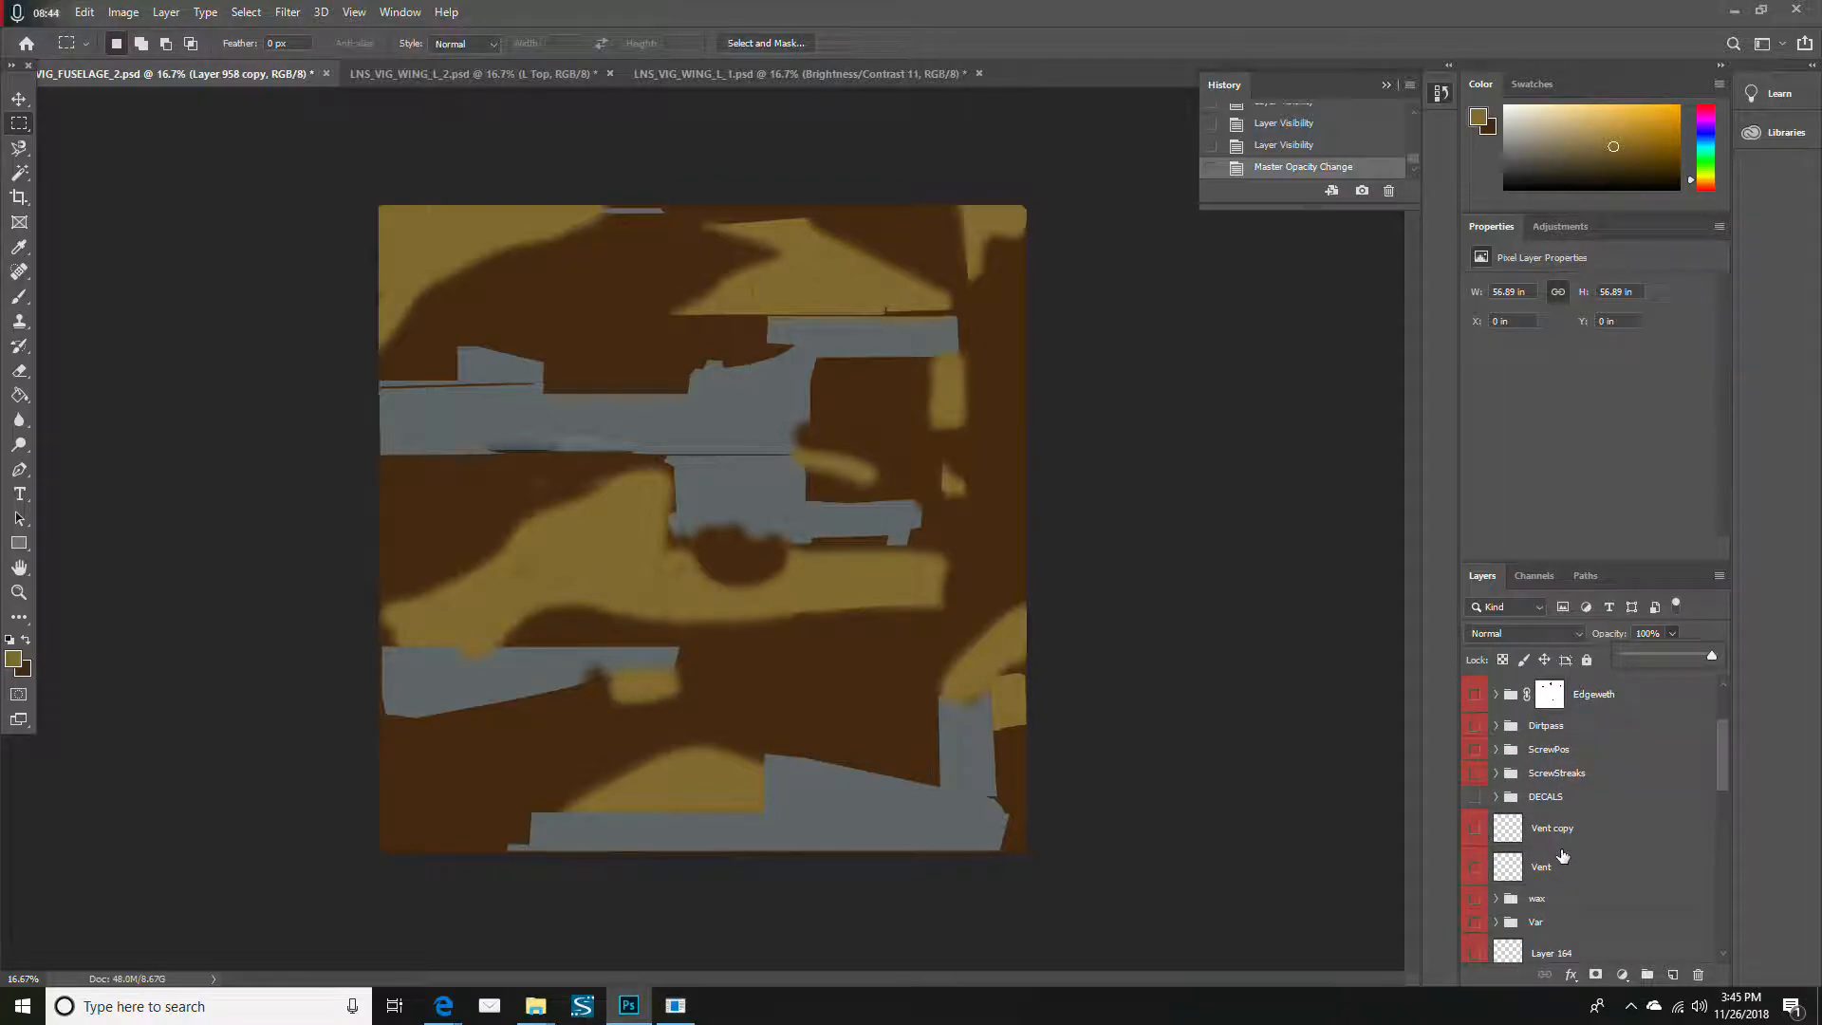
scroll(1562, 856, "up", 5)
left_click(1477, 742)
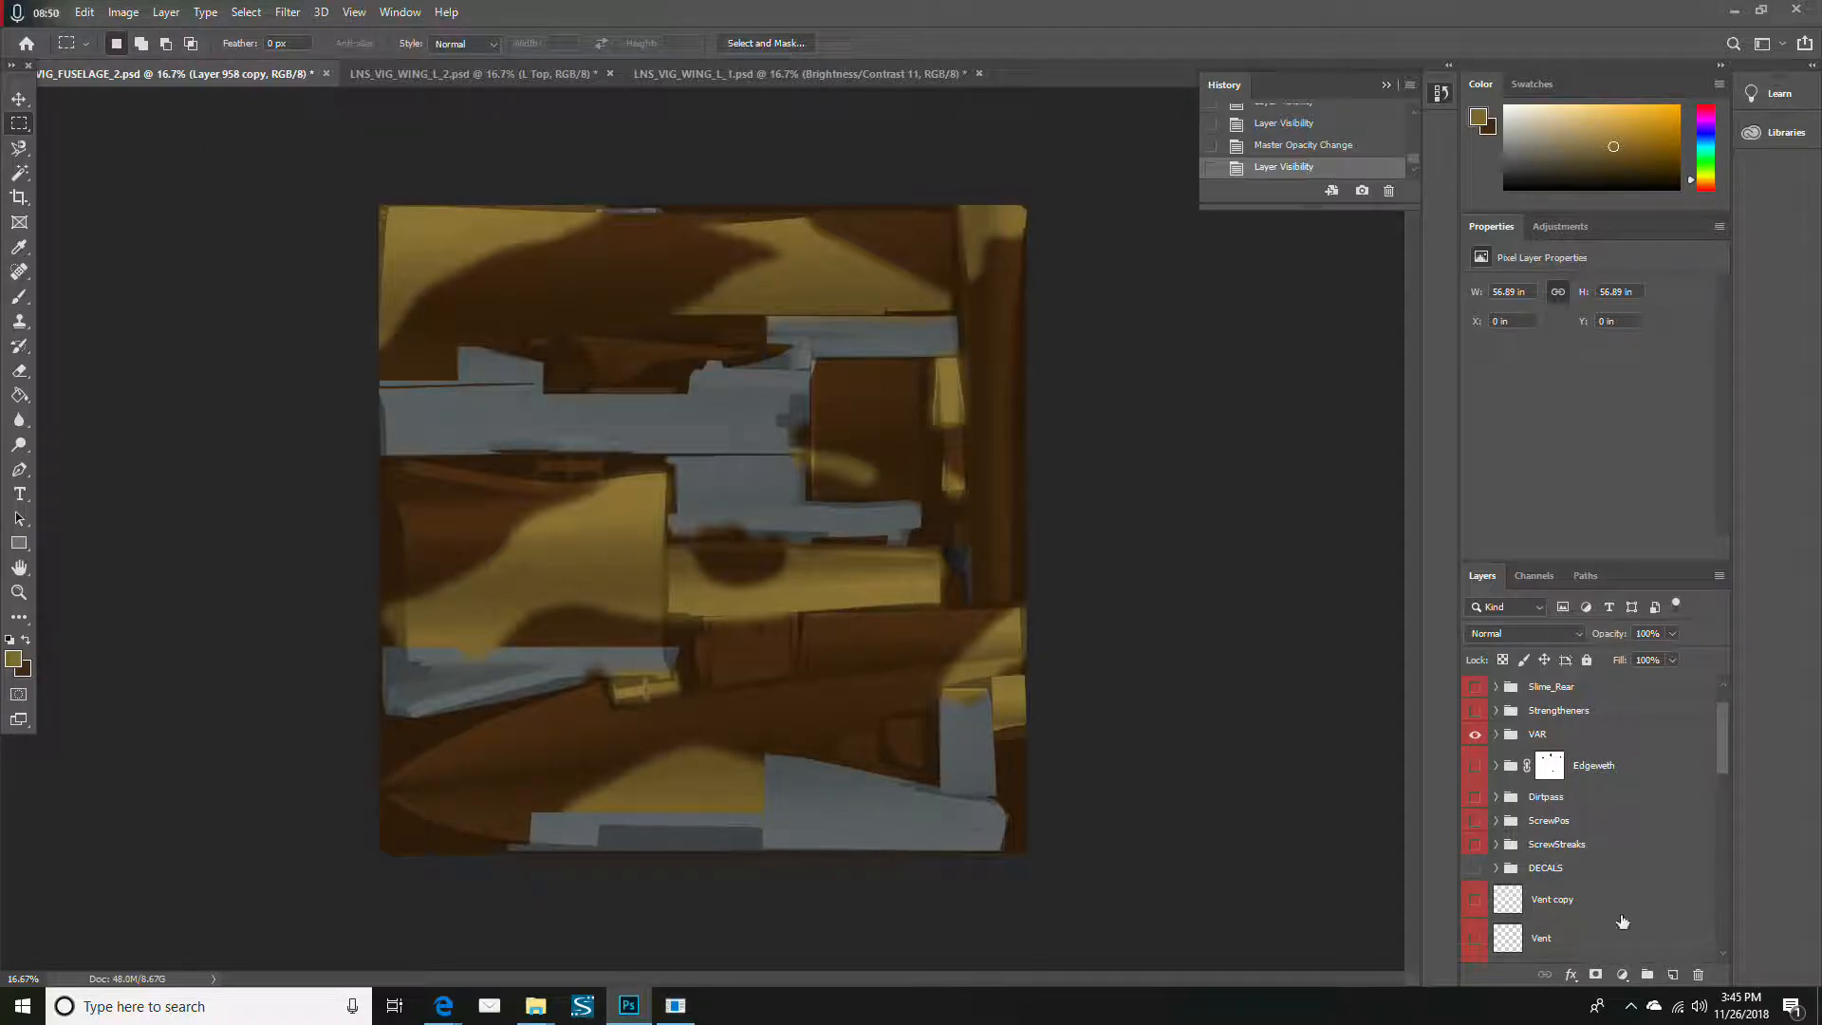
left_click(1475, 741)
scroll(1580, 804, "down", 10)
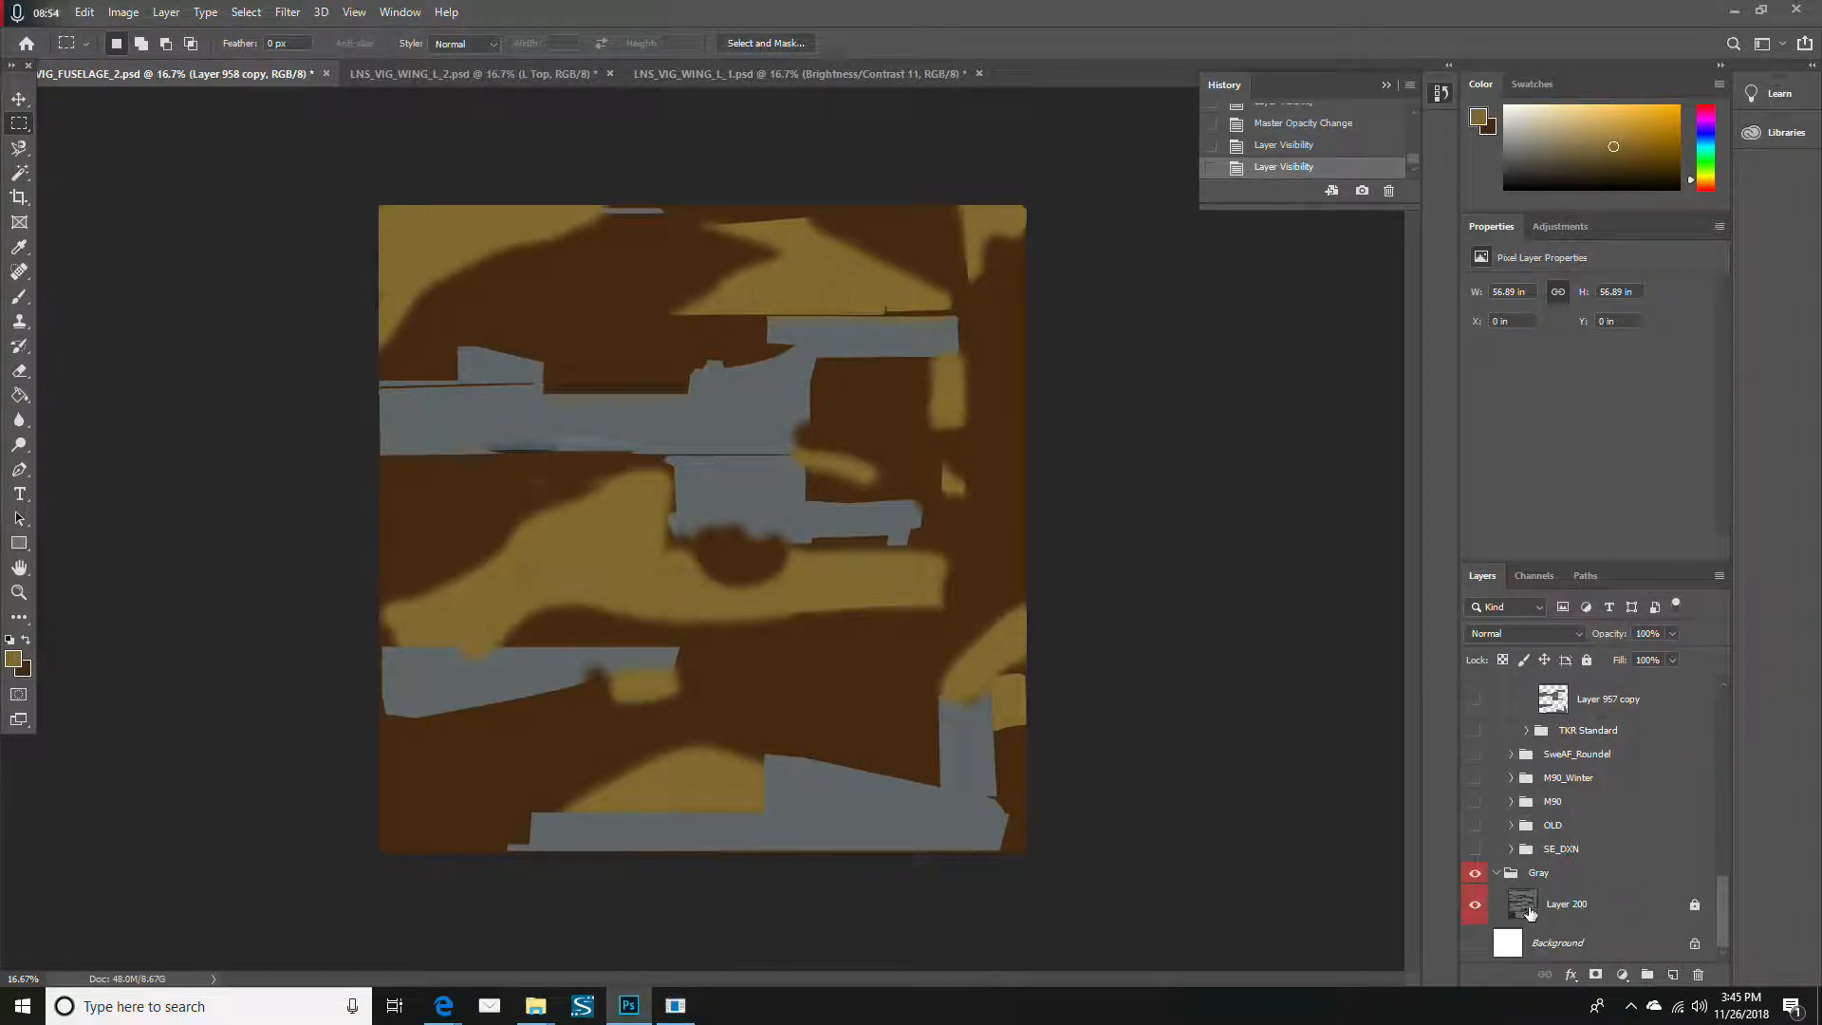
Preview Layer 958 copy at reduced opacity, including 75%, then restore it to 100%
scroll(1645, 801, "up", 3)
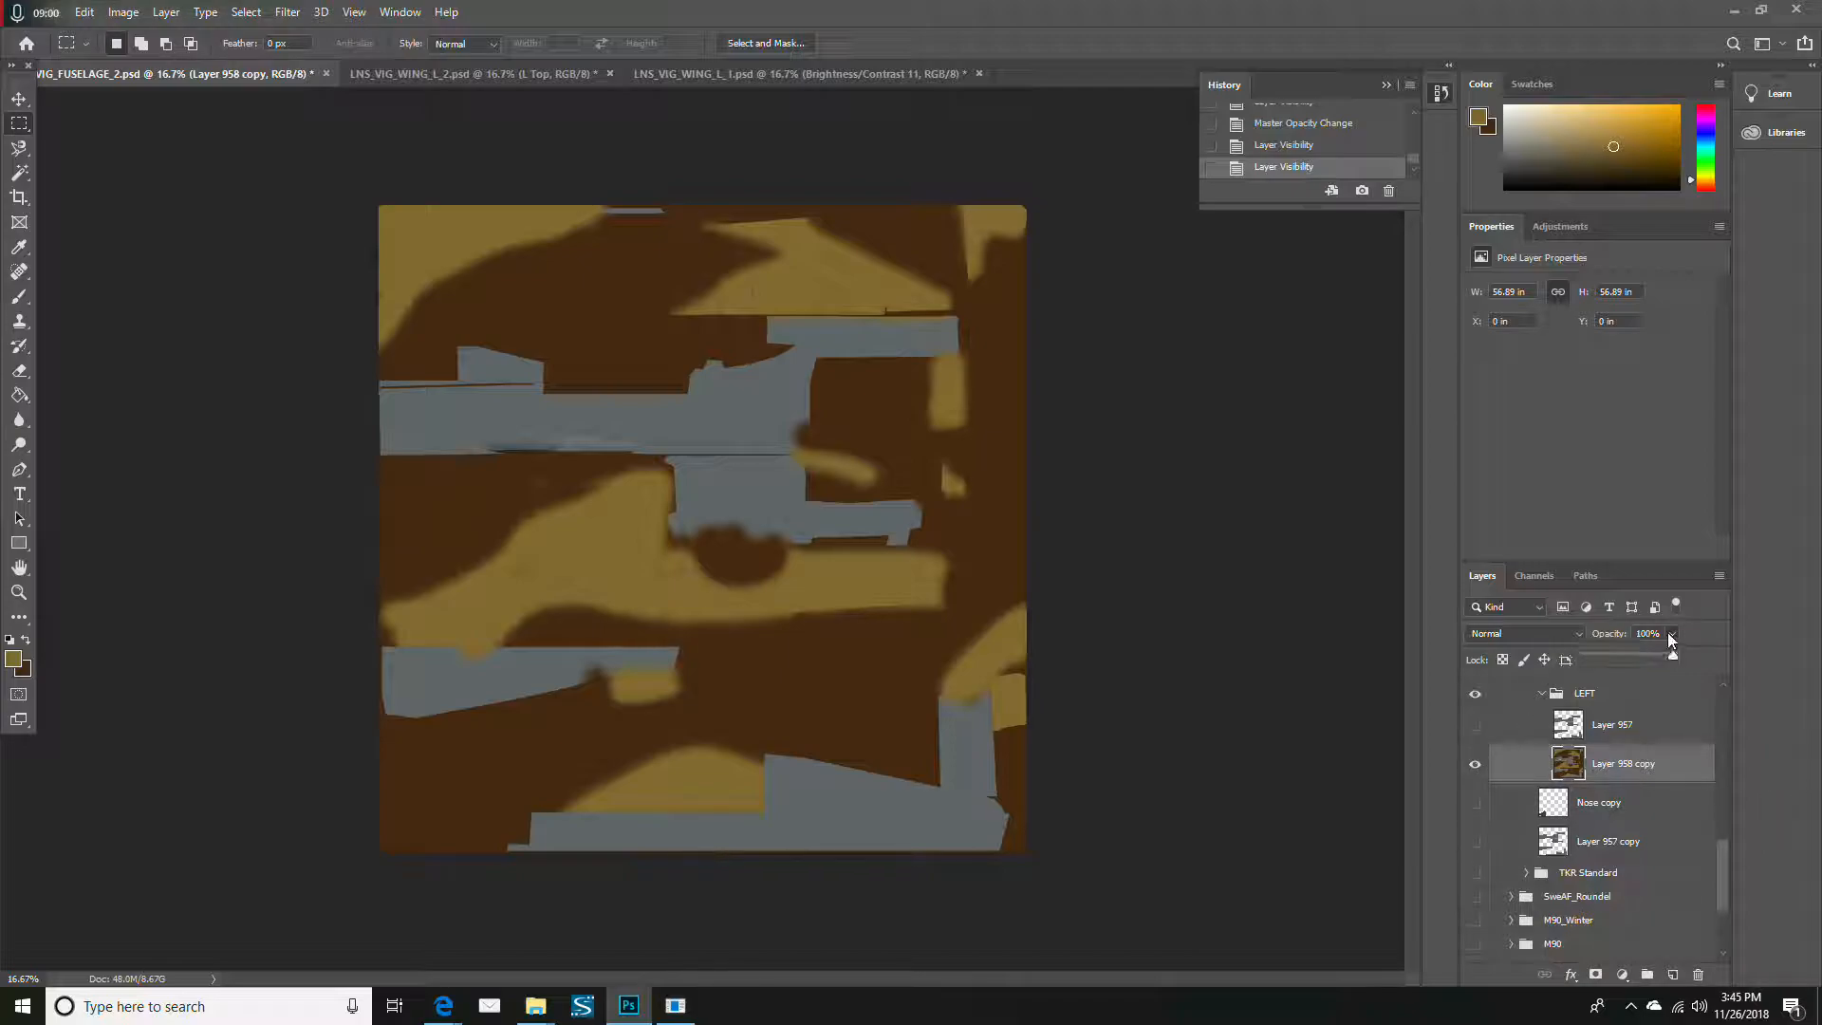
mouse_move(1625, 655)
left_mouse_down()
mouse_move(1609, 658)
mouse_move(1651, 653)
left_mouse_up()
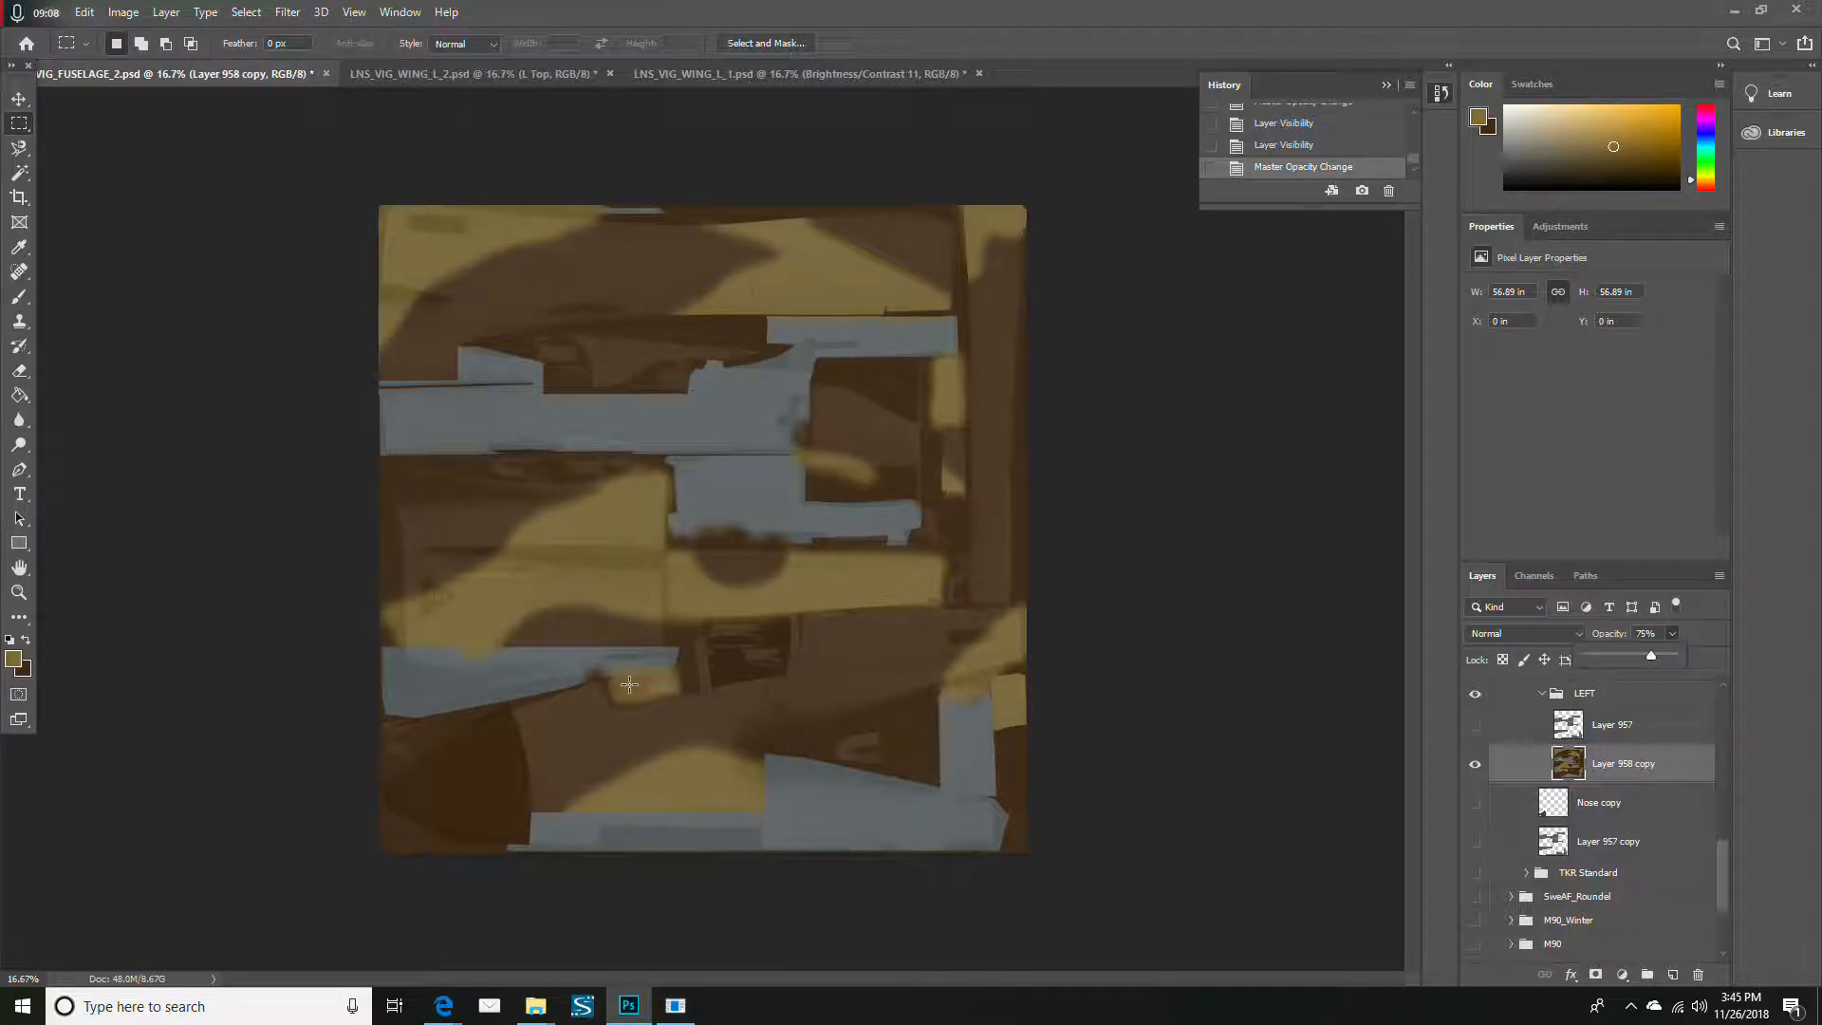
mouse_move(1653, 657)
left_mouse_down()
mouse_move(1736, 648)
mouse_move(1643, 659)
left_mouse_up()
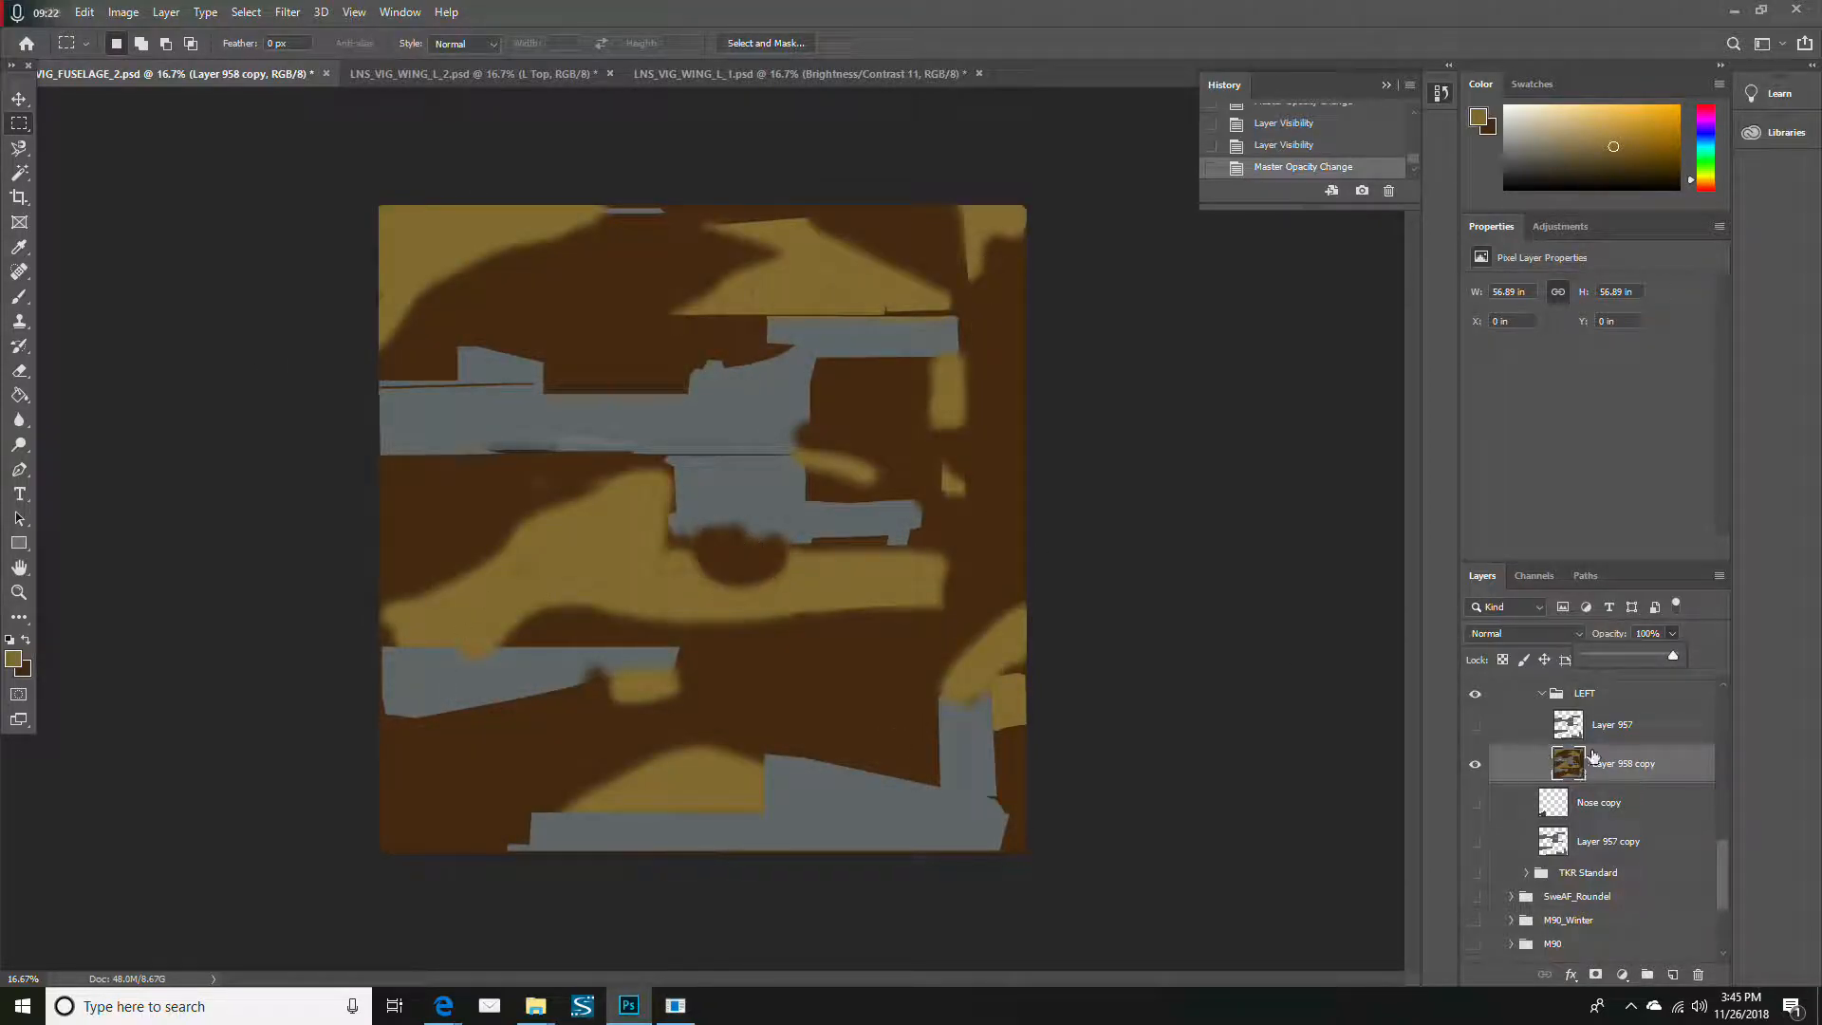
Show Layer 957 and Nose copy, and move Nose copy above Layer 957 in the LEFT group
left_click(1622, 727)
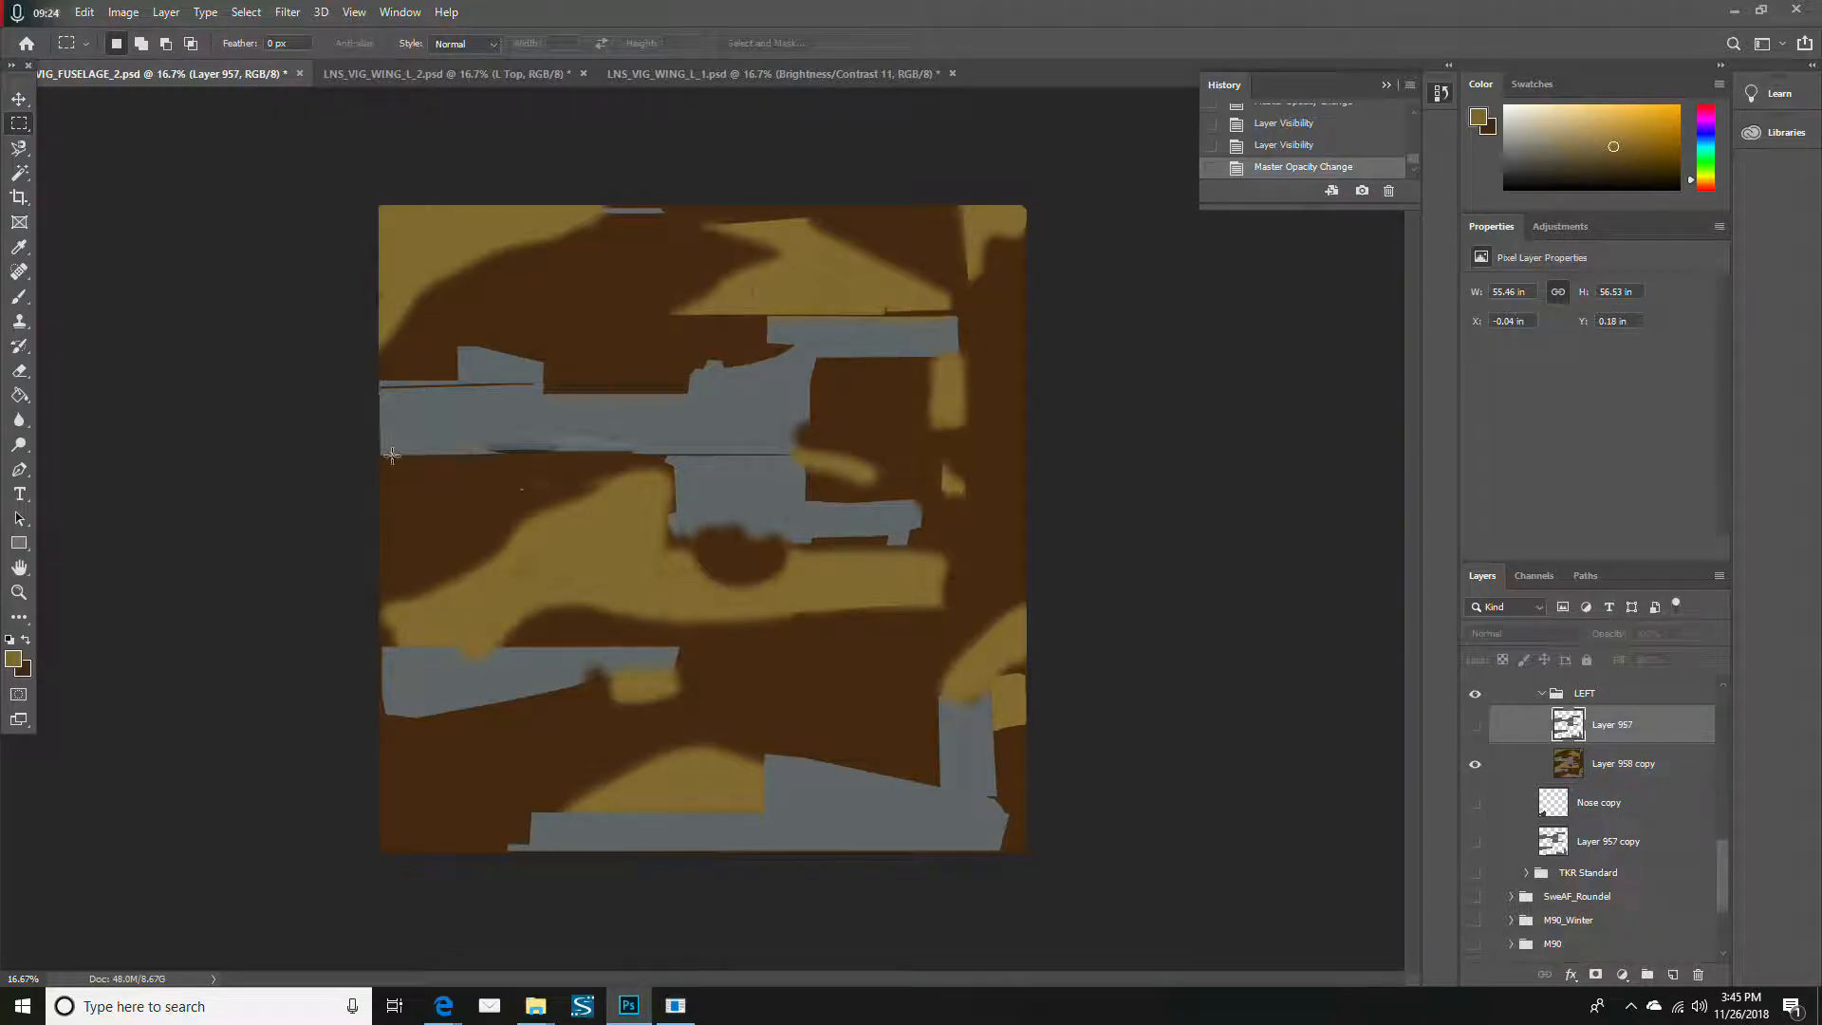
left_click(1475, 726)
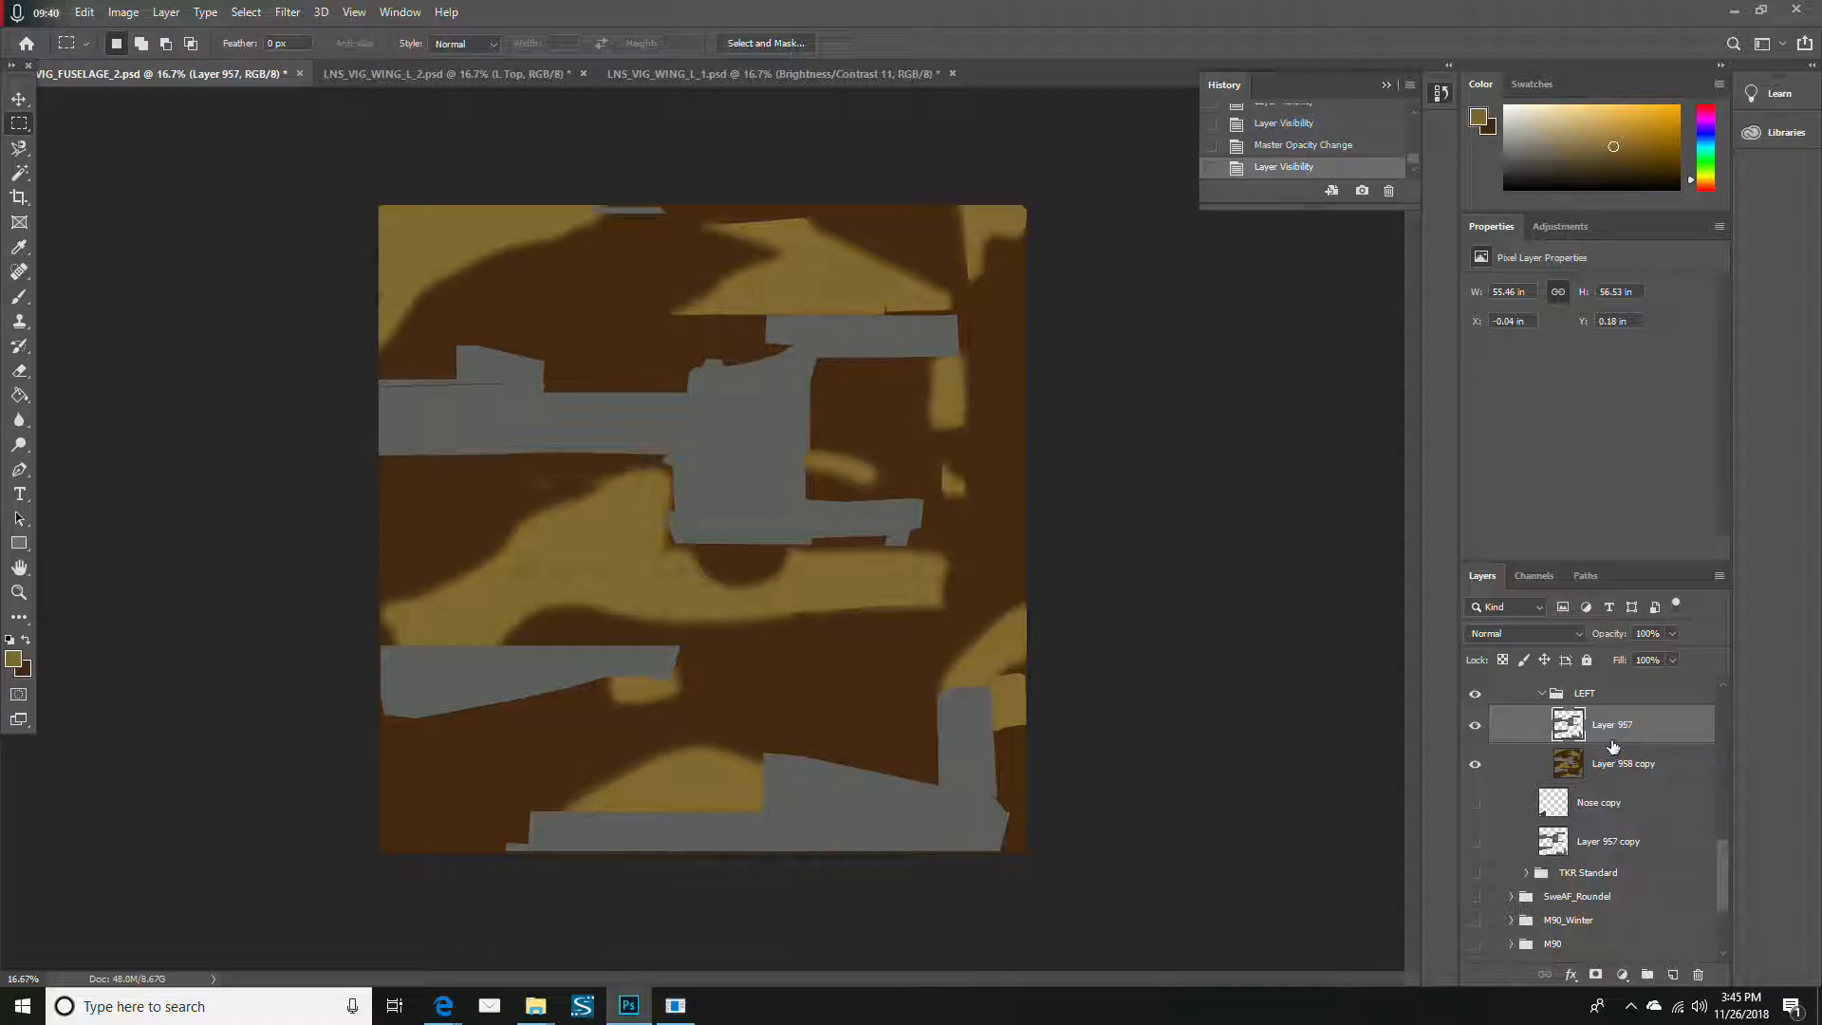
left_click(1604, 799)
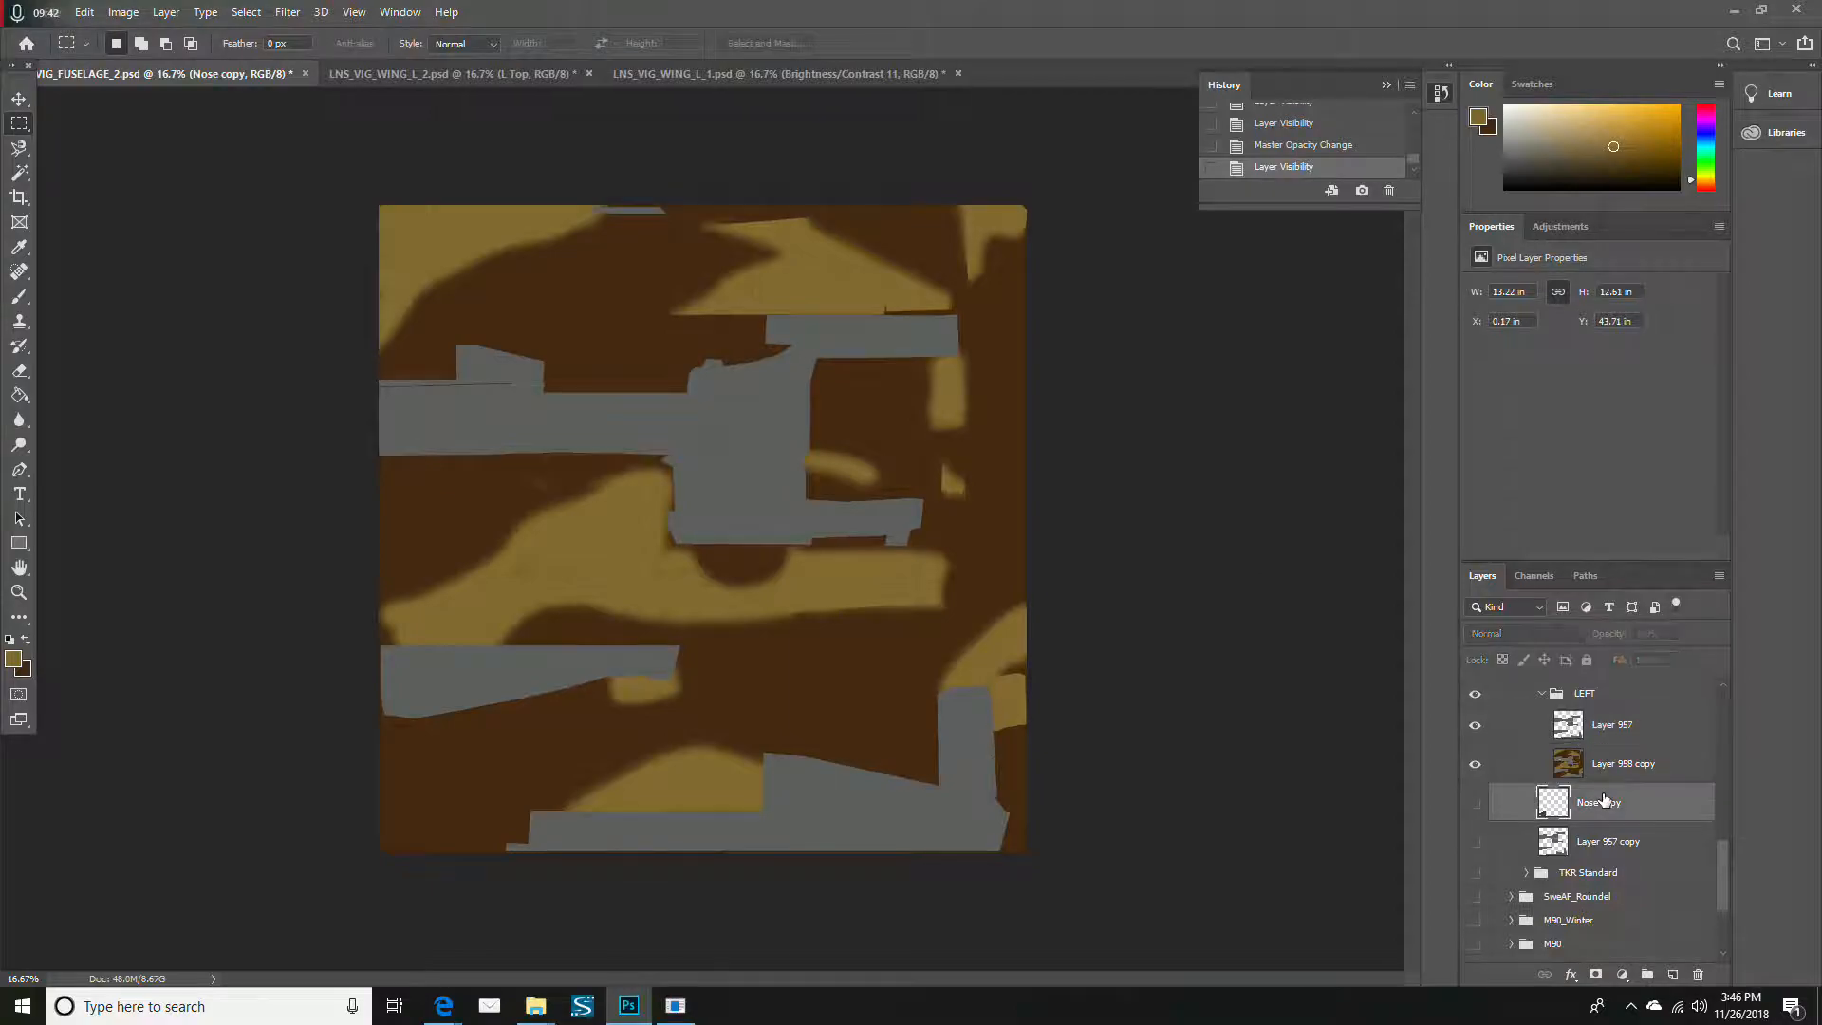
left_click(1473, 805)
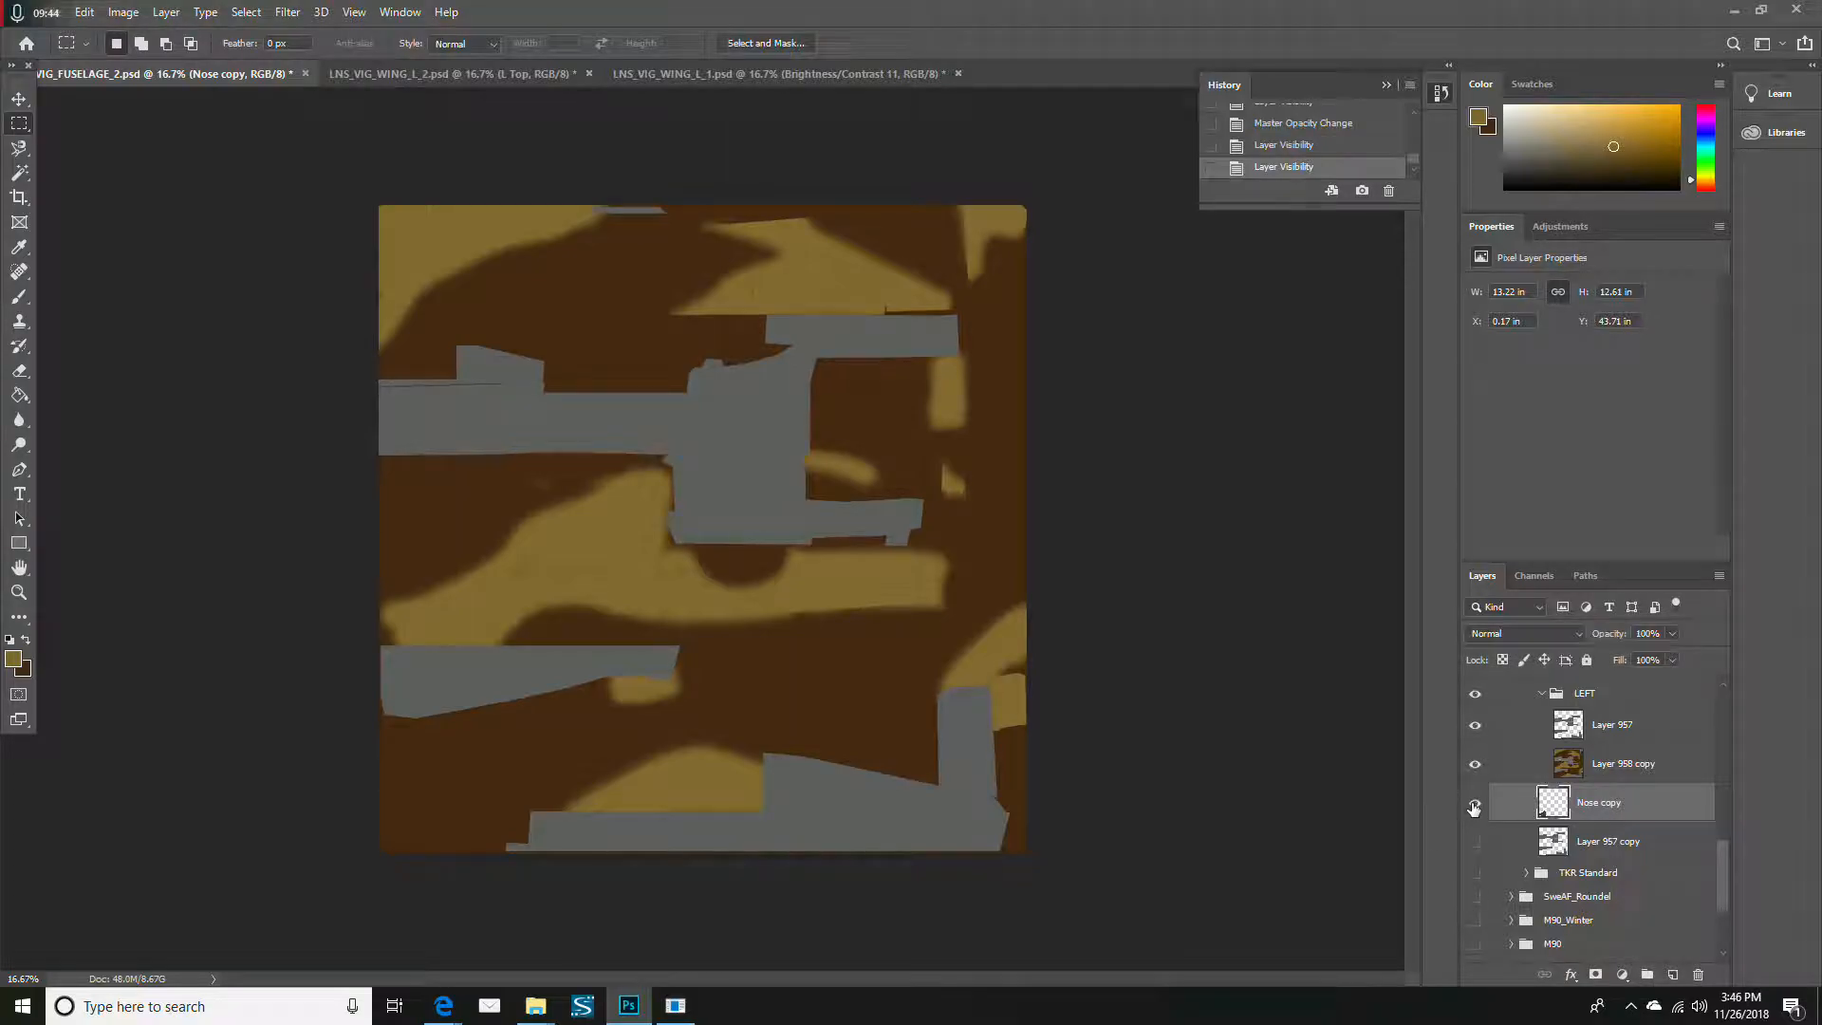
left_click_drag(1639, 813, 1579, 721)
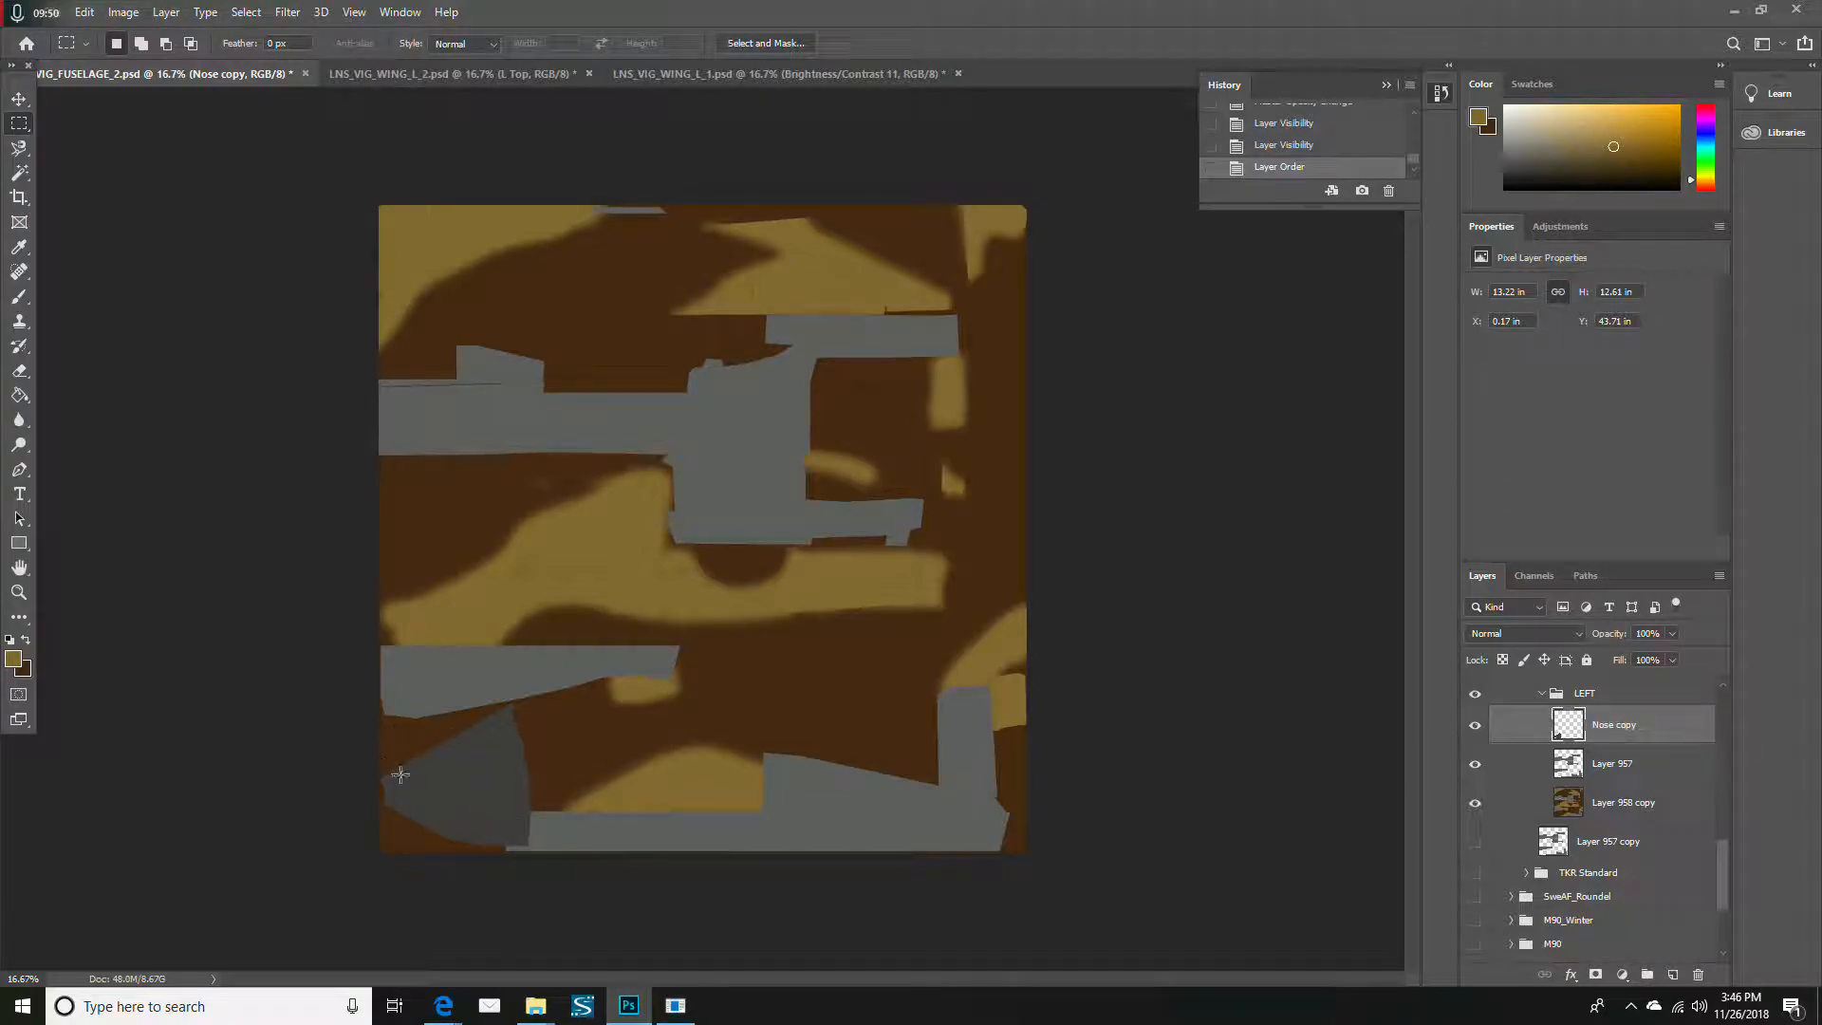
scroll(1520, 795, "up", 3)
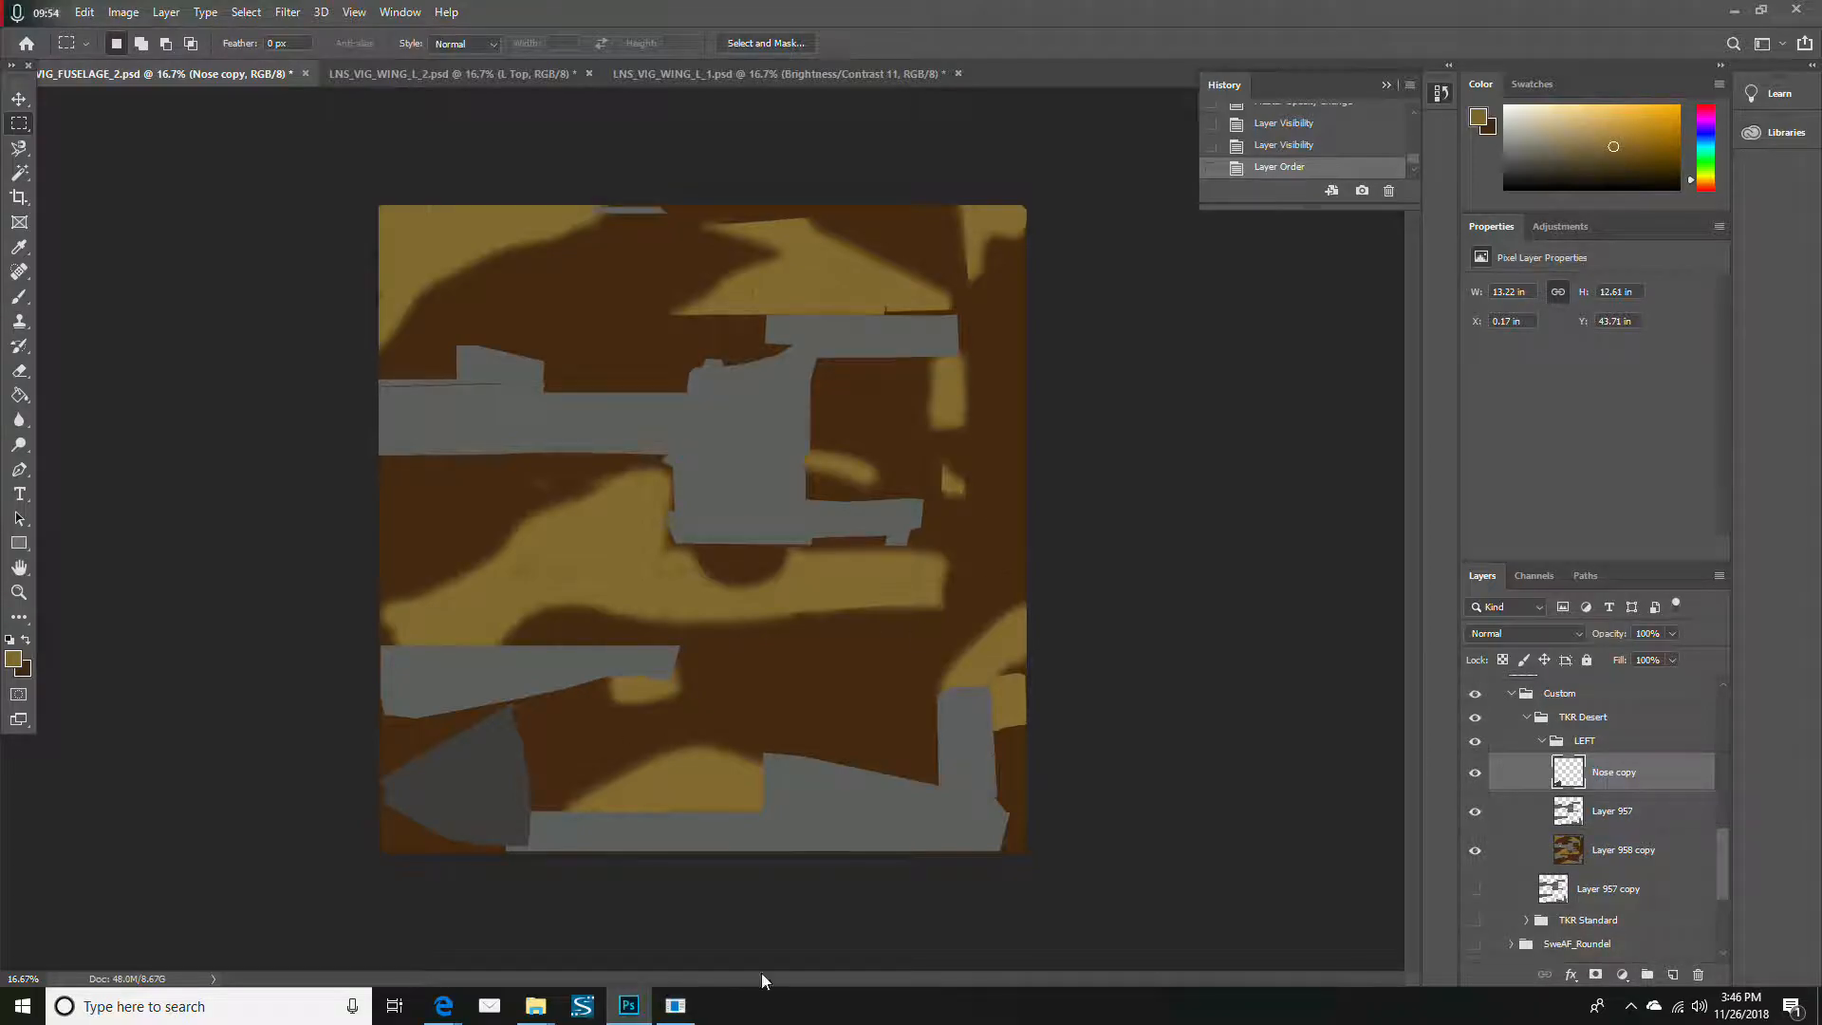
Switch to the object viewer and examine the desert camouflage around the AJS37's fuselage, wing and tail
left_click(675, 1005)
left_click_drag(1173, 469, 1197, 698)
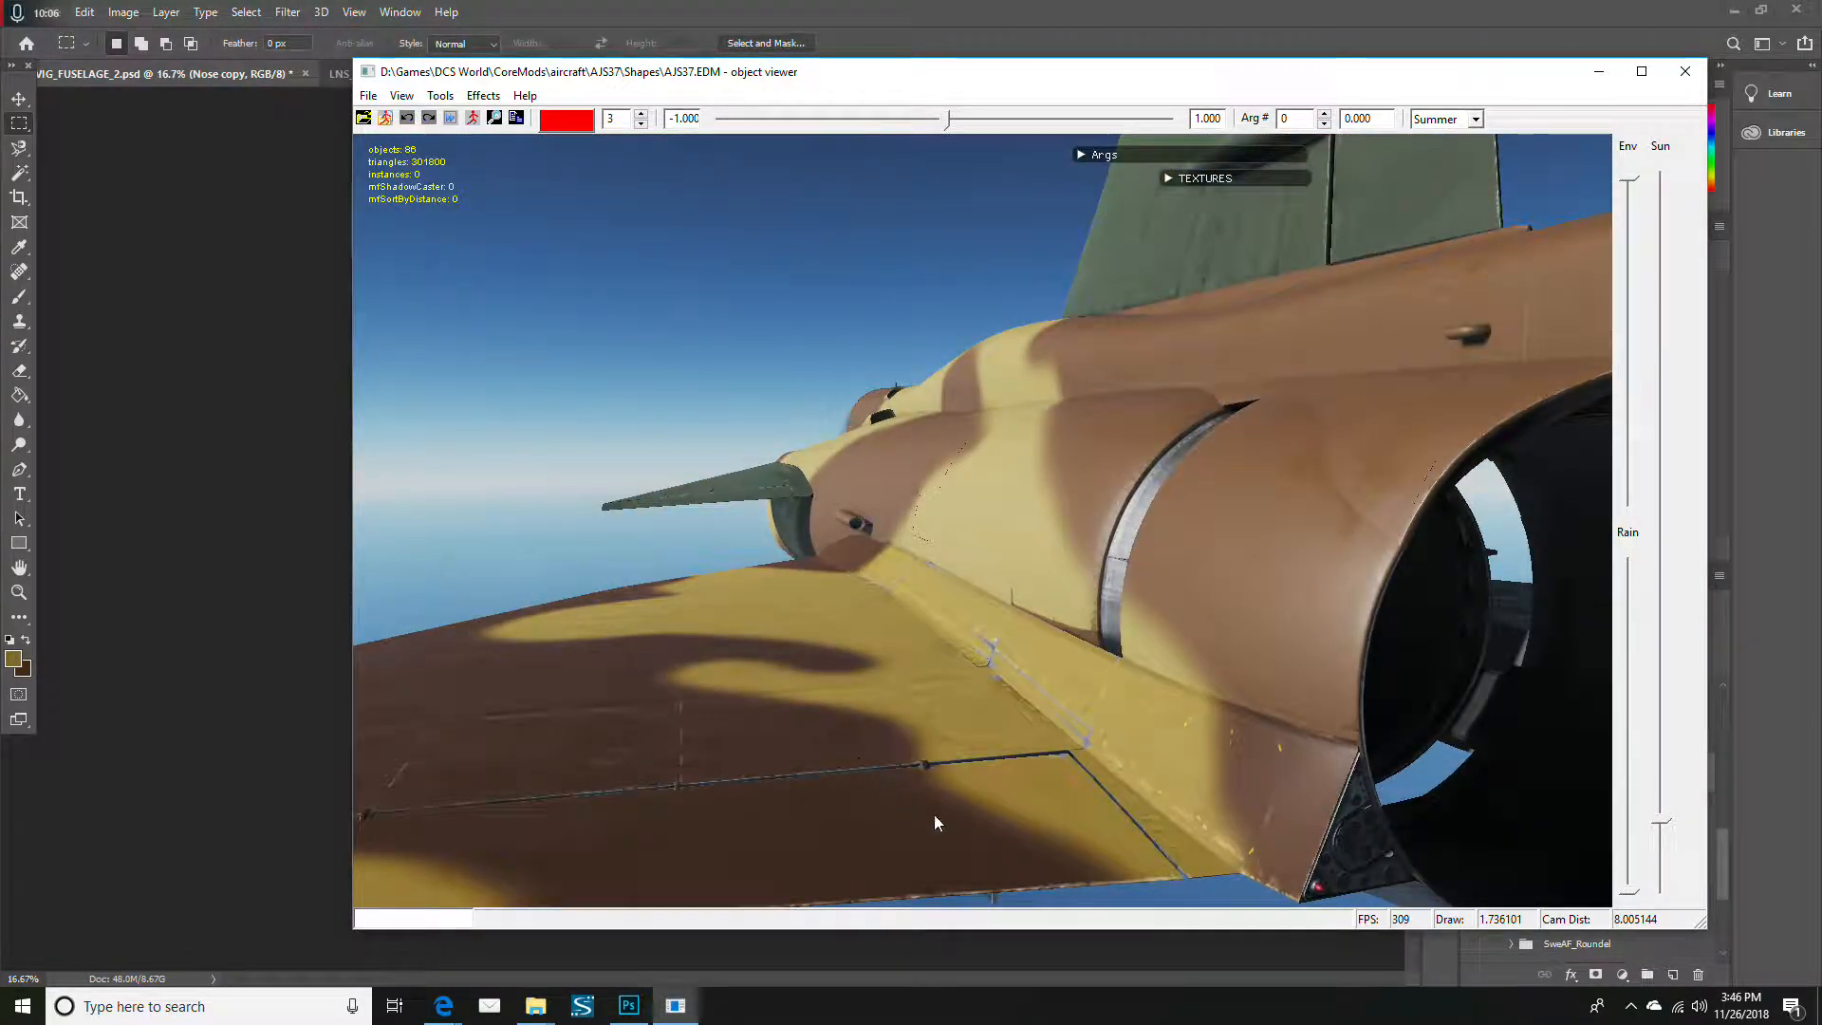
left_click_drag(1038, 458, 1340, 518)
left_click_drag(763, 371, 723, 526)
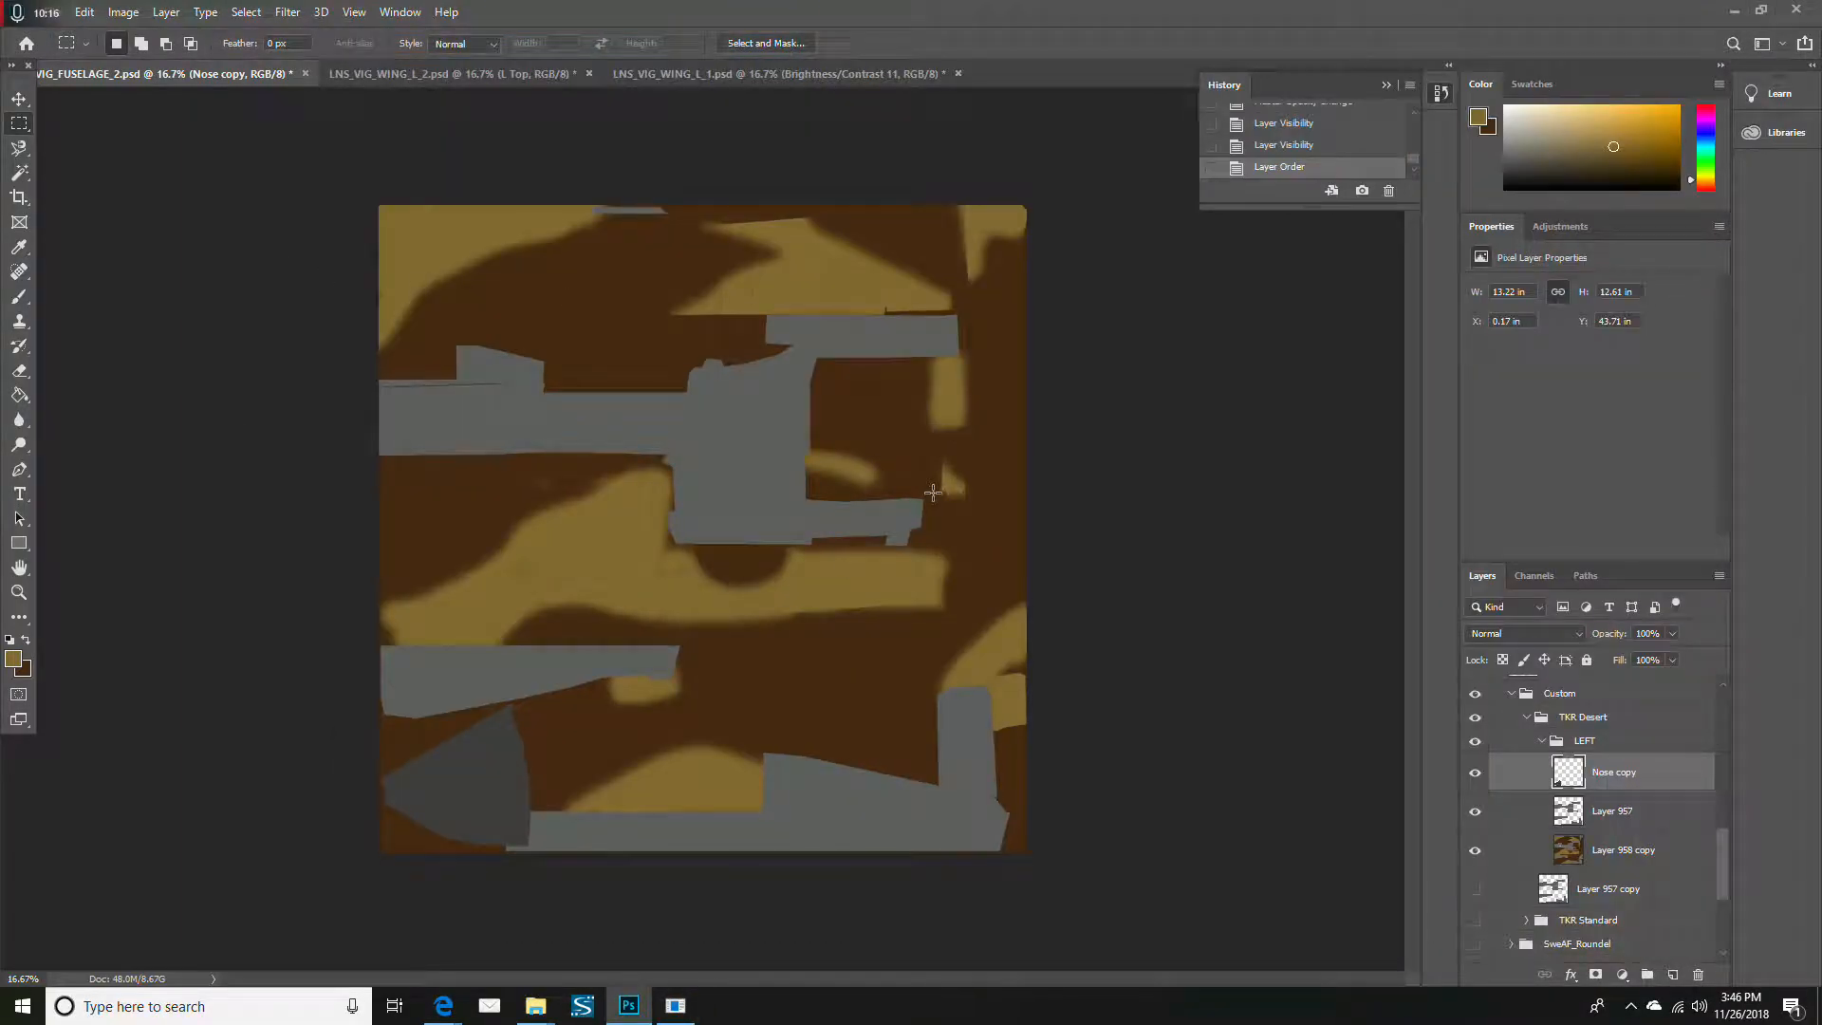
Switch back to Photoshop, select Layer 958 copy, and hide the Nose copy and Layer 957 layers
left_click(1624, 657)
left_click_drag(1626, 658, 1723, 656)
left_click(1632, 844)
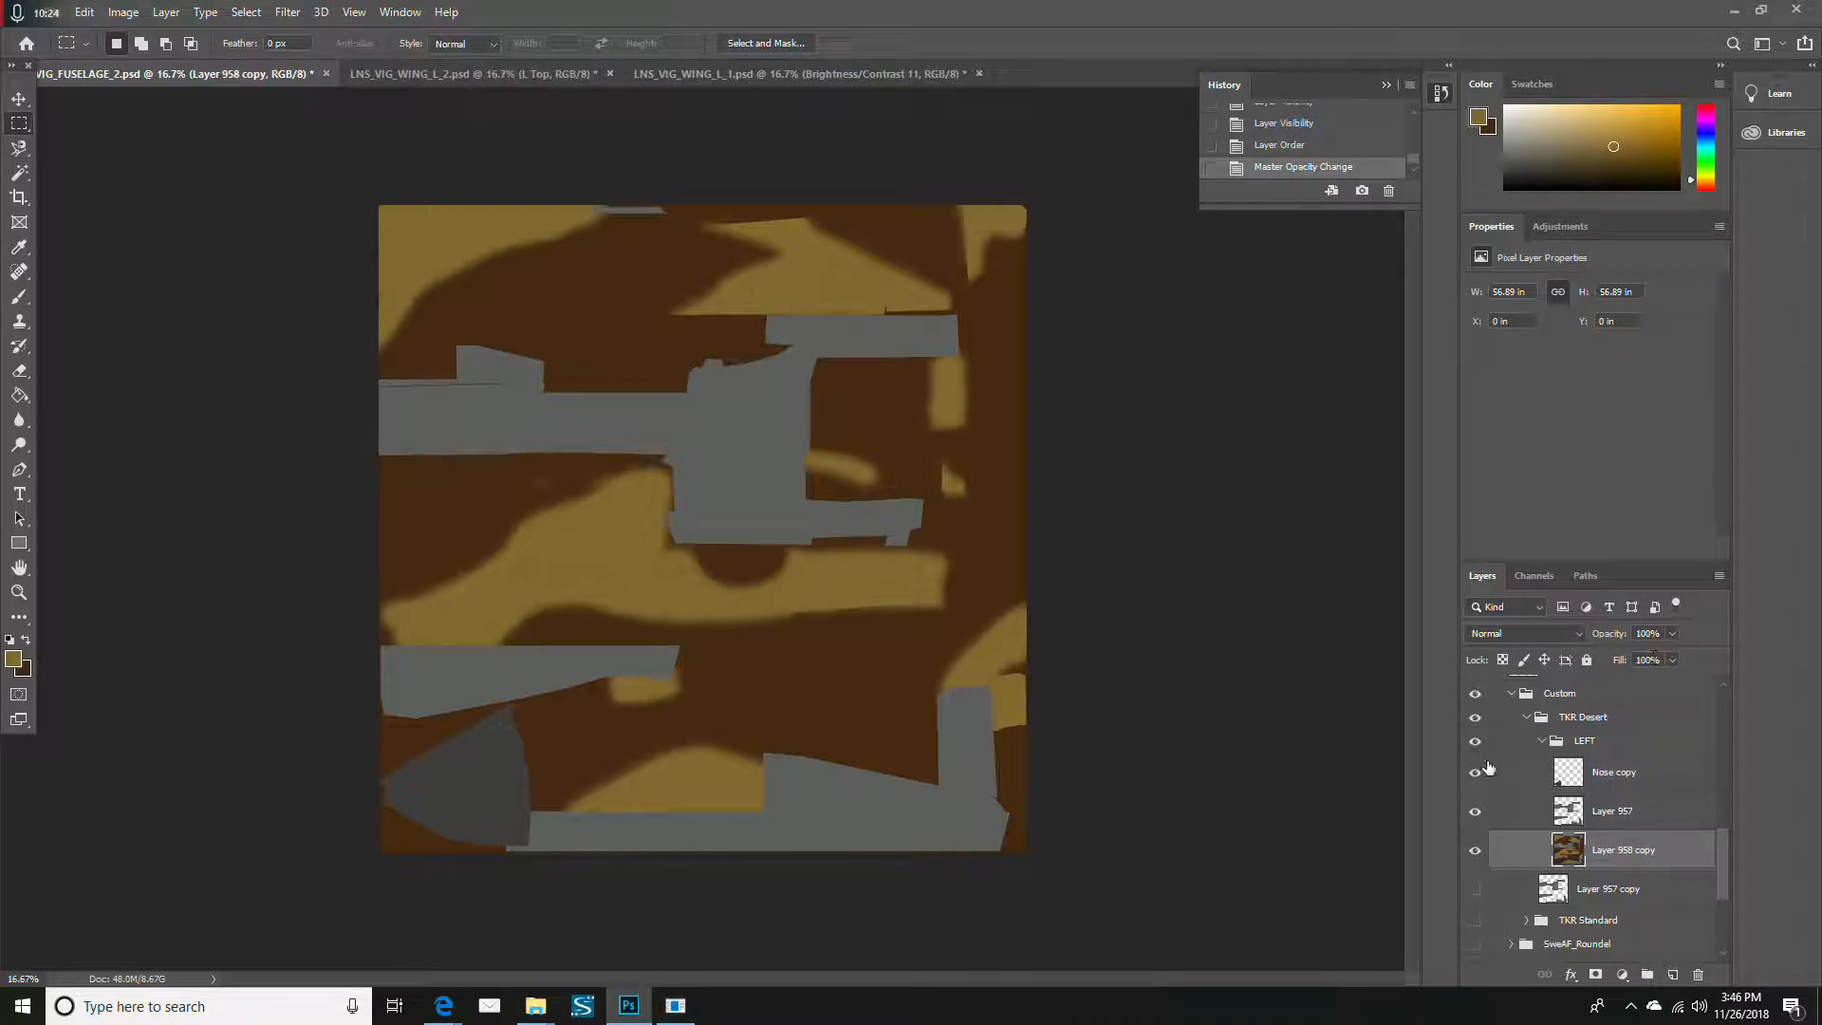
left_click(1475, 771)
left_click(1474, 810)
Lower Layer 958 copy's opacity to compare the camouflage with the template beneath, then hide the layer
left_click(1671, 659)
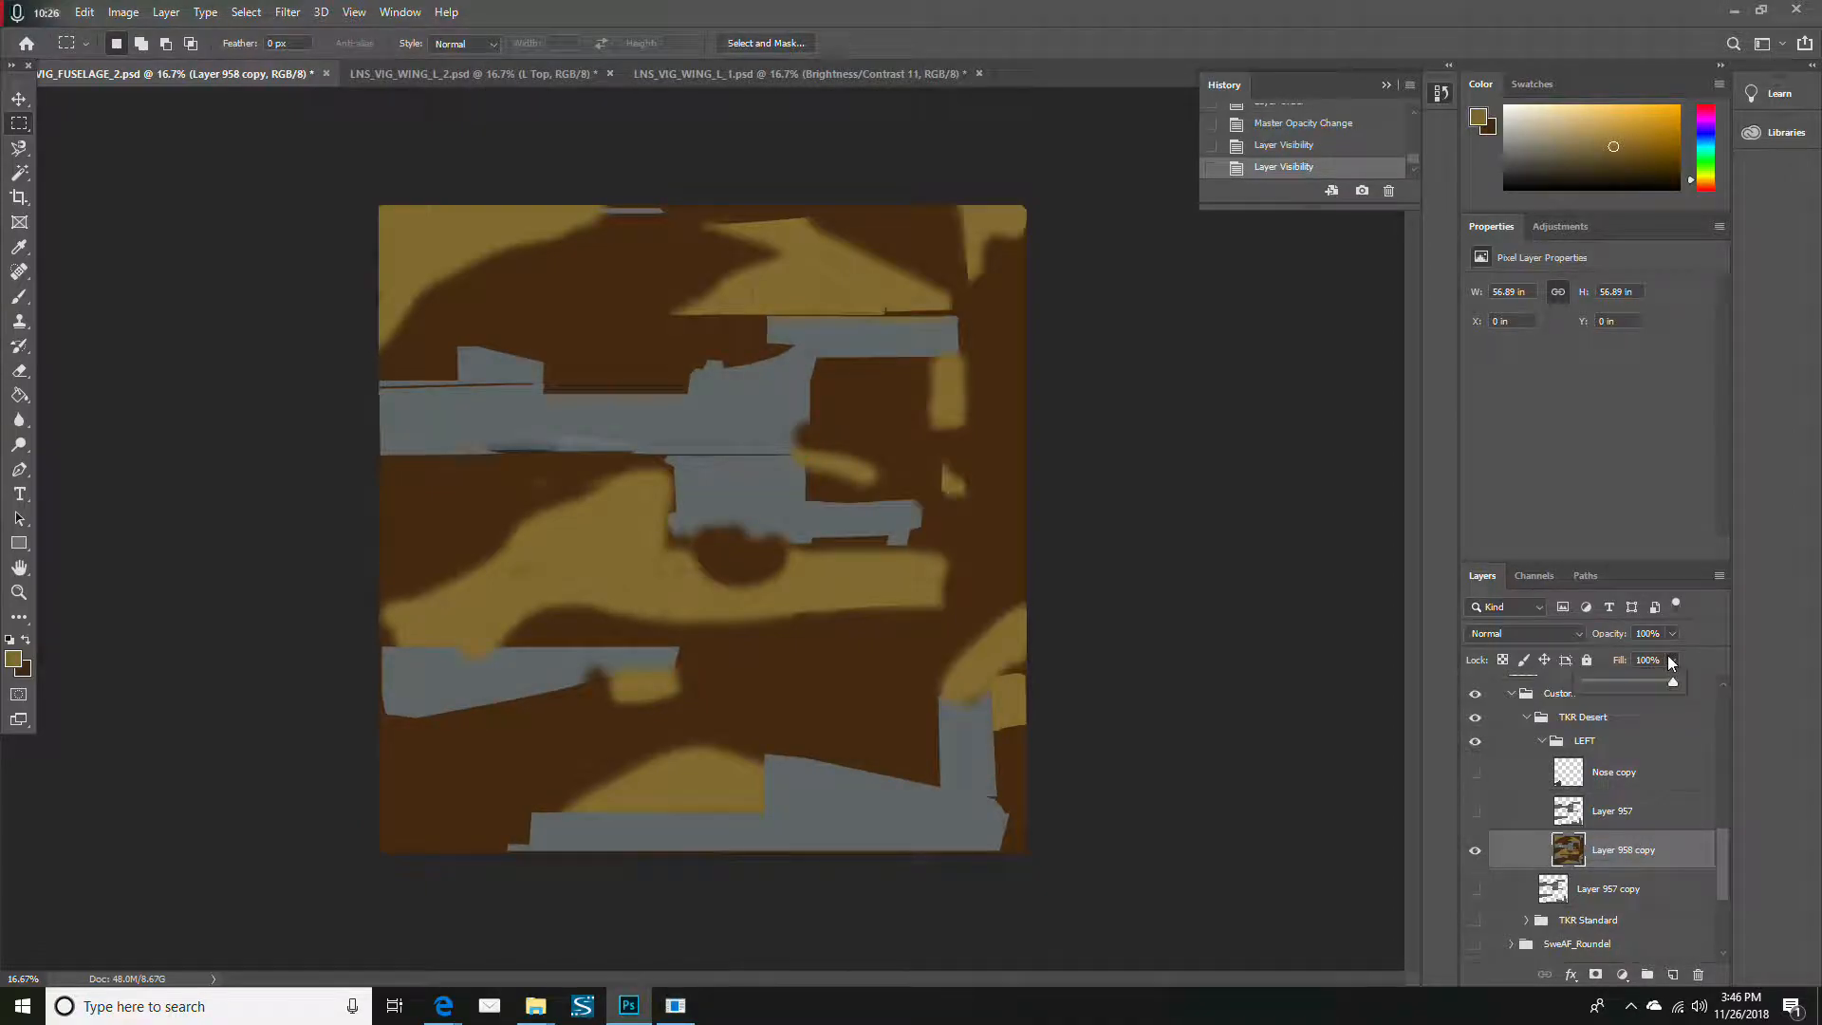
left_click(1671, 633)
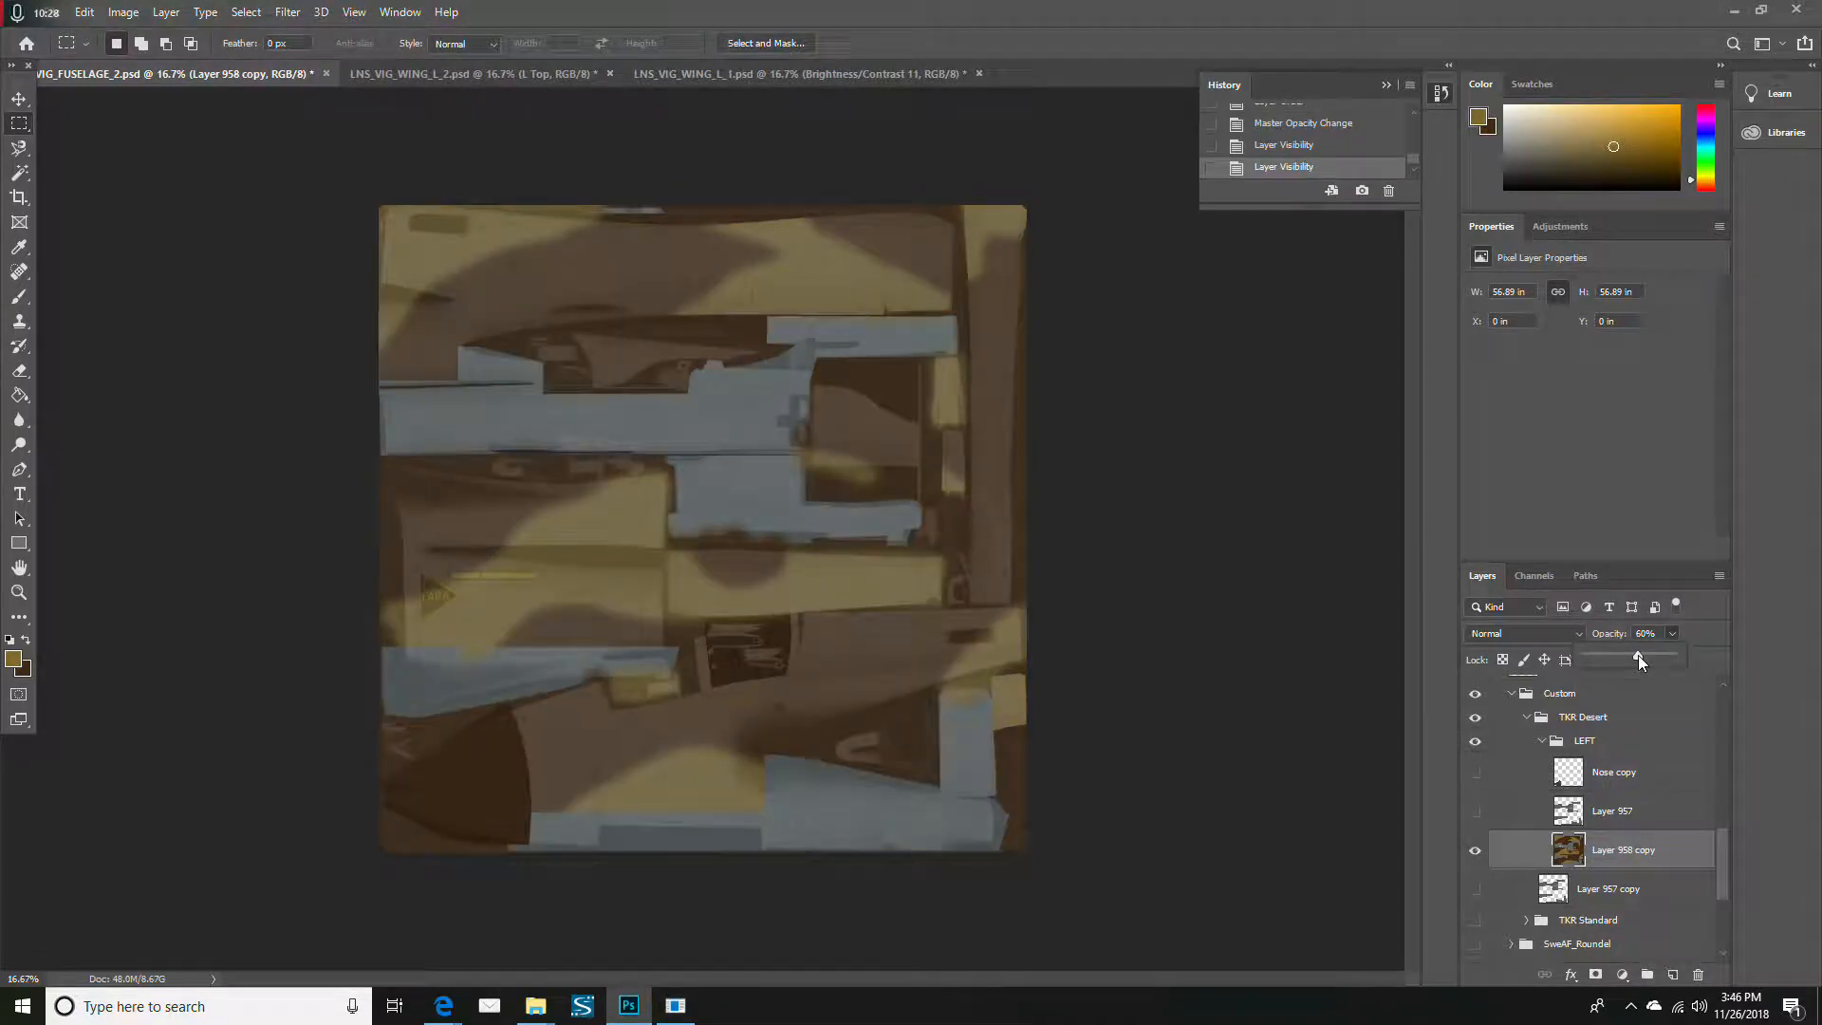
left_click_drag(1638, 655, 1626, 657)
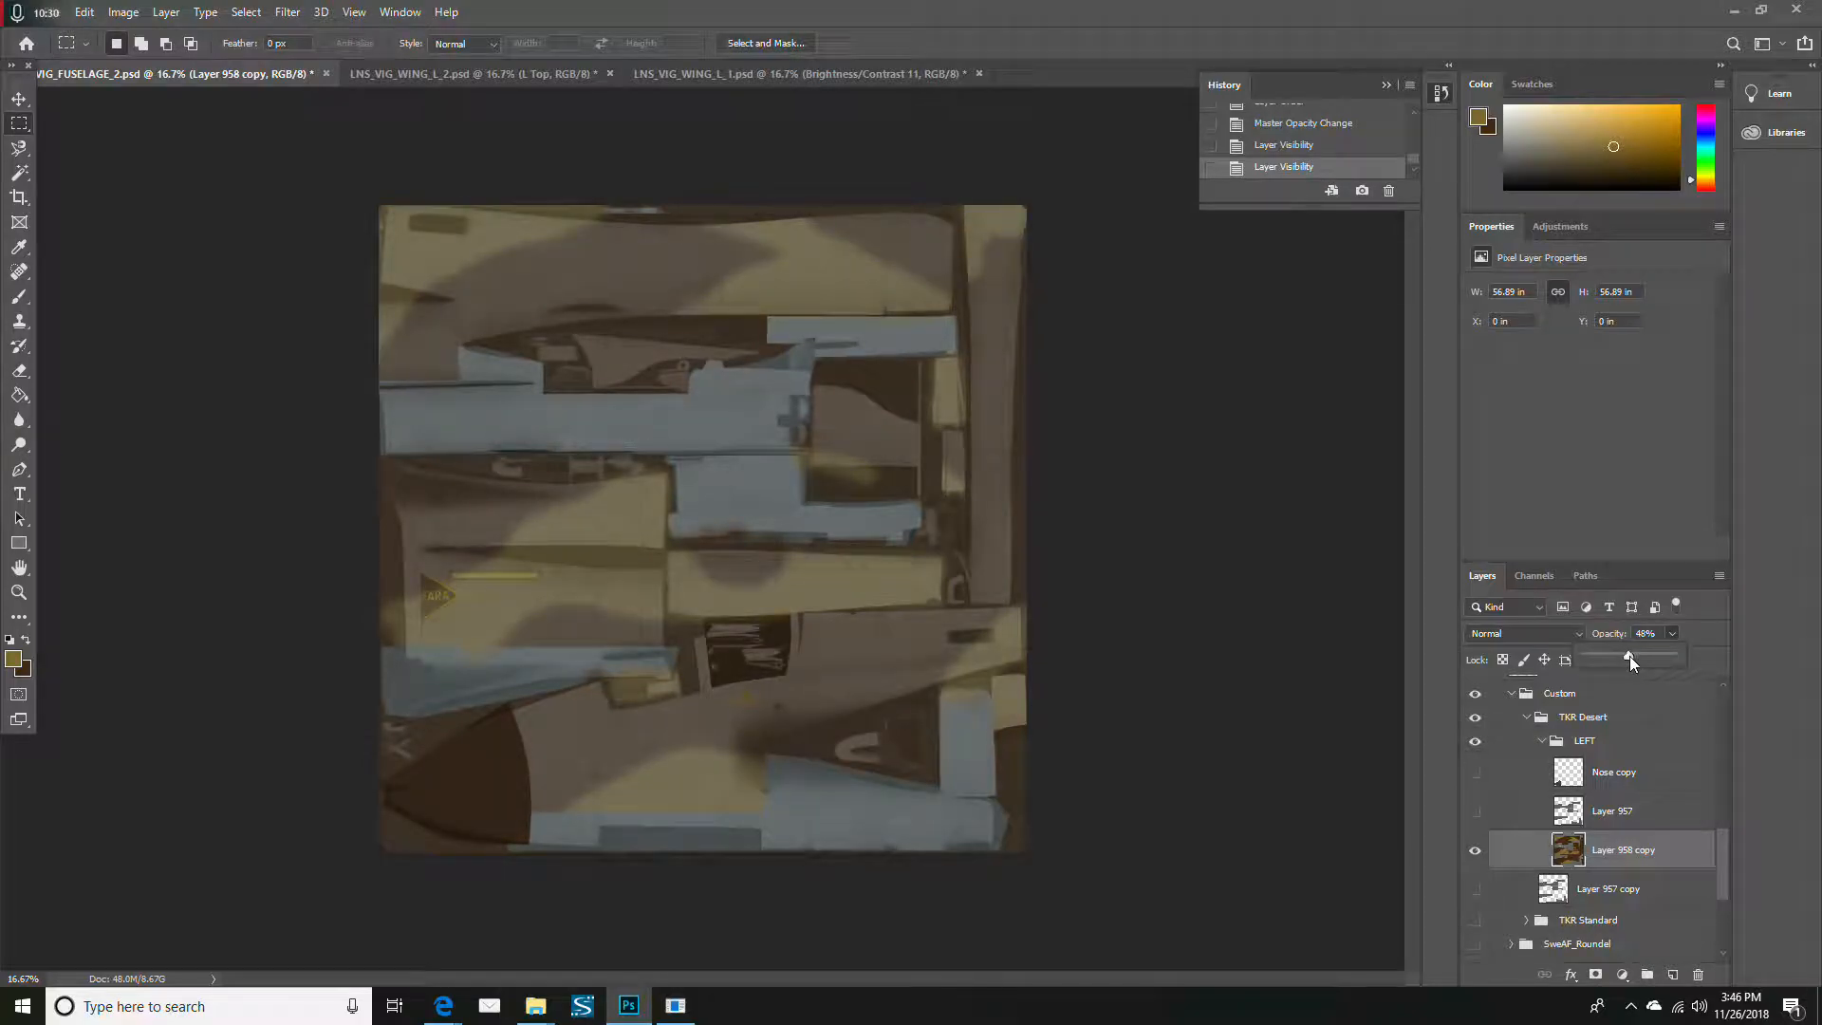
left_click(1474, 850)
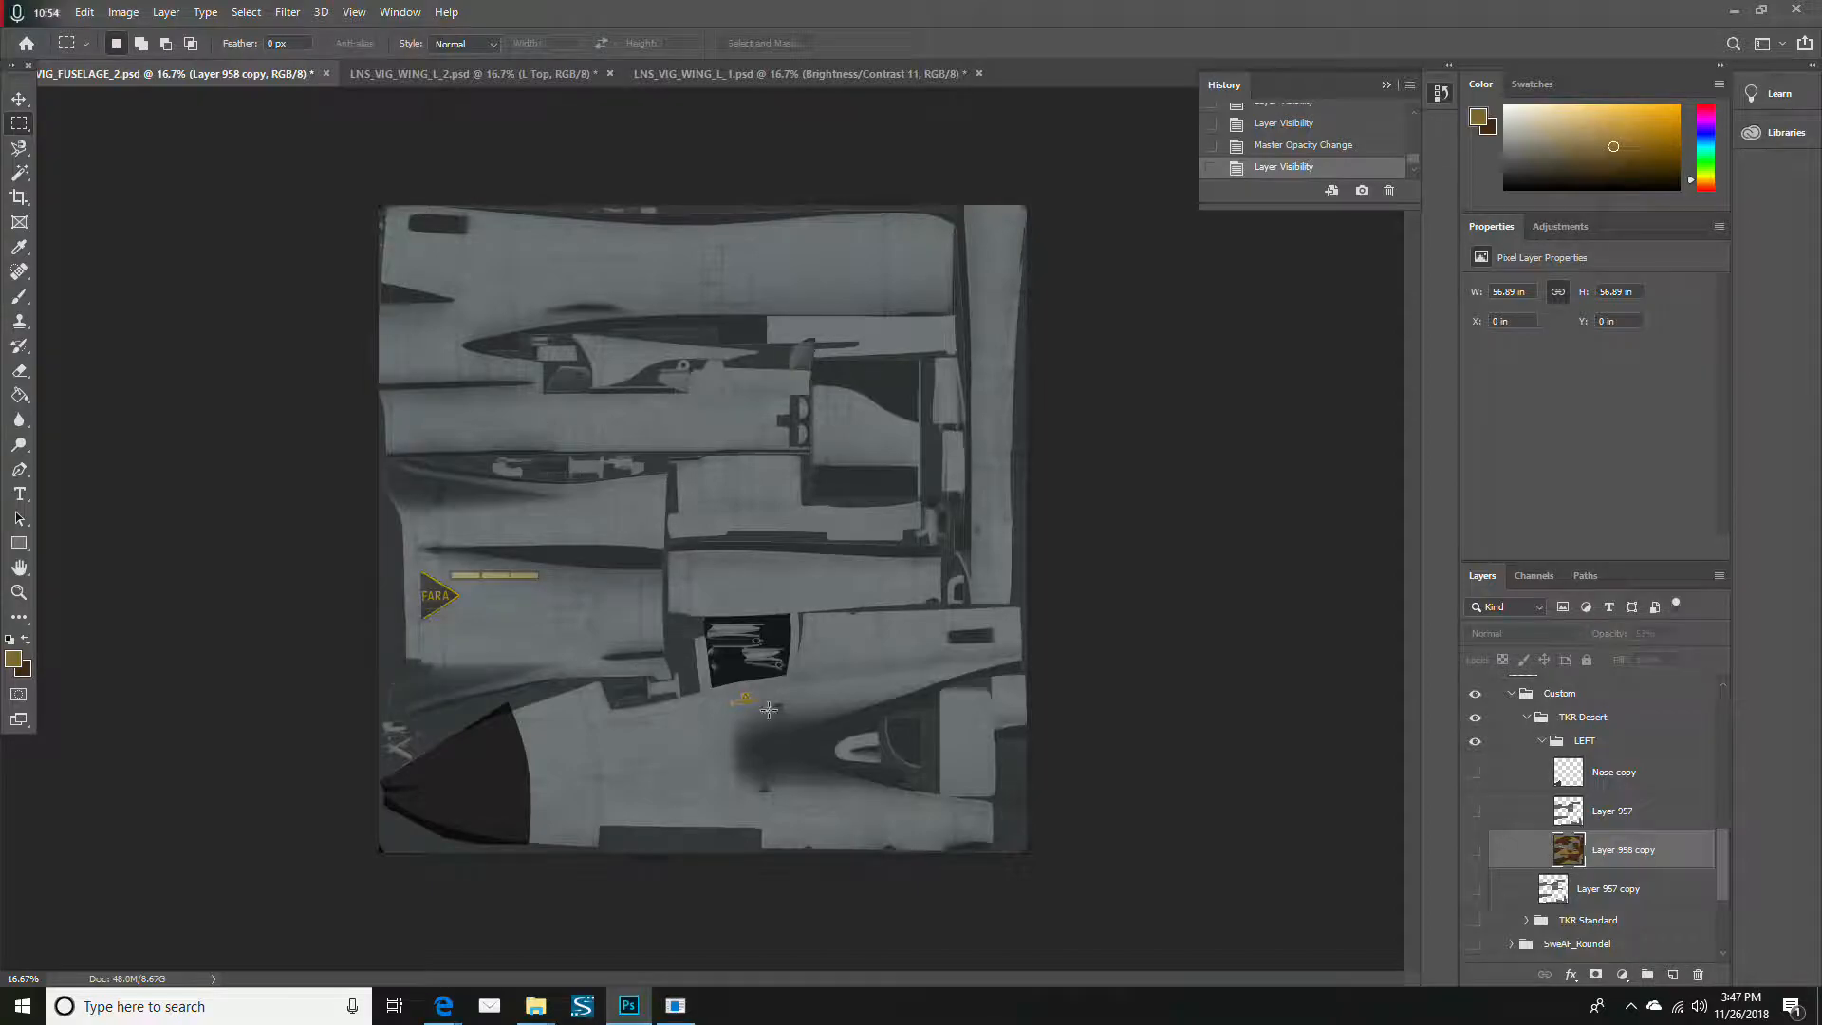
Show the Demo Layer and Demo Under color-coded layers in the LIVERIES group
mouse_move(675, 1005)
scroll(1627, 835, "up", 3)
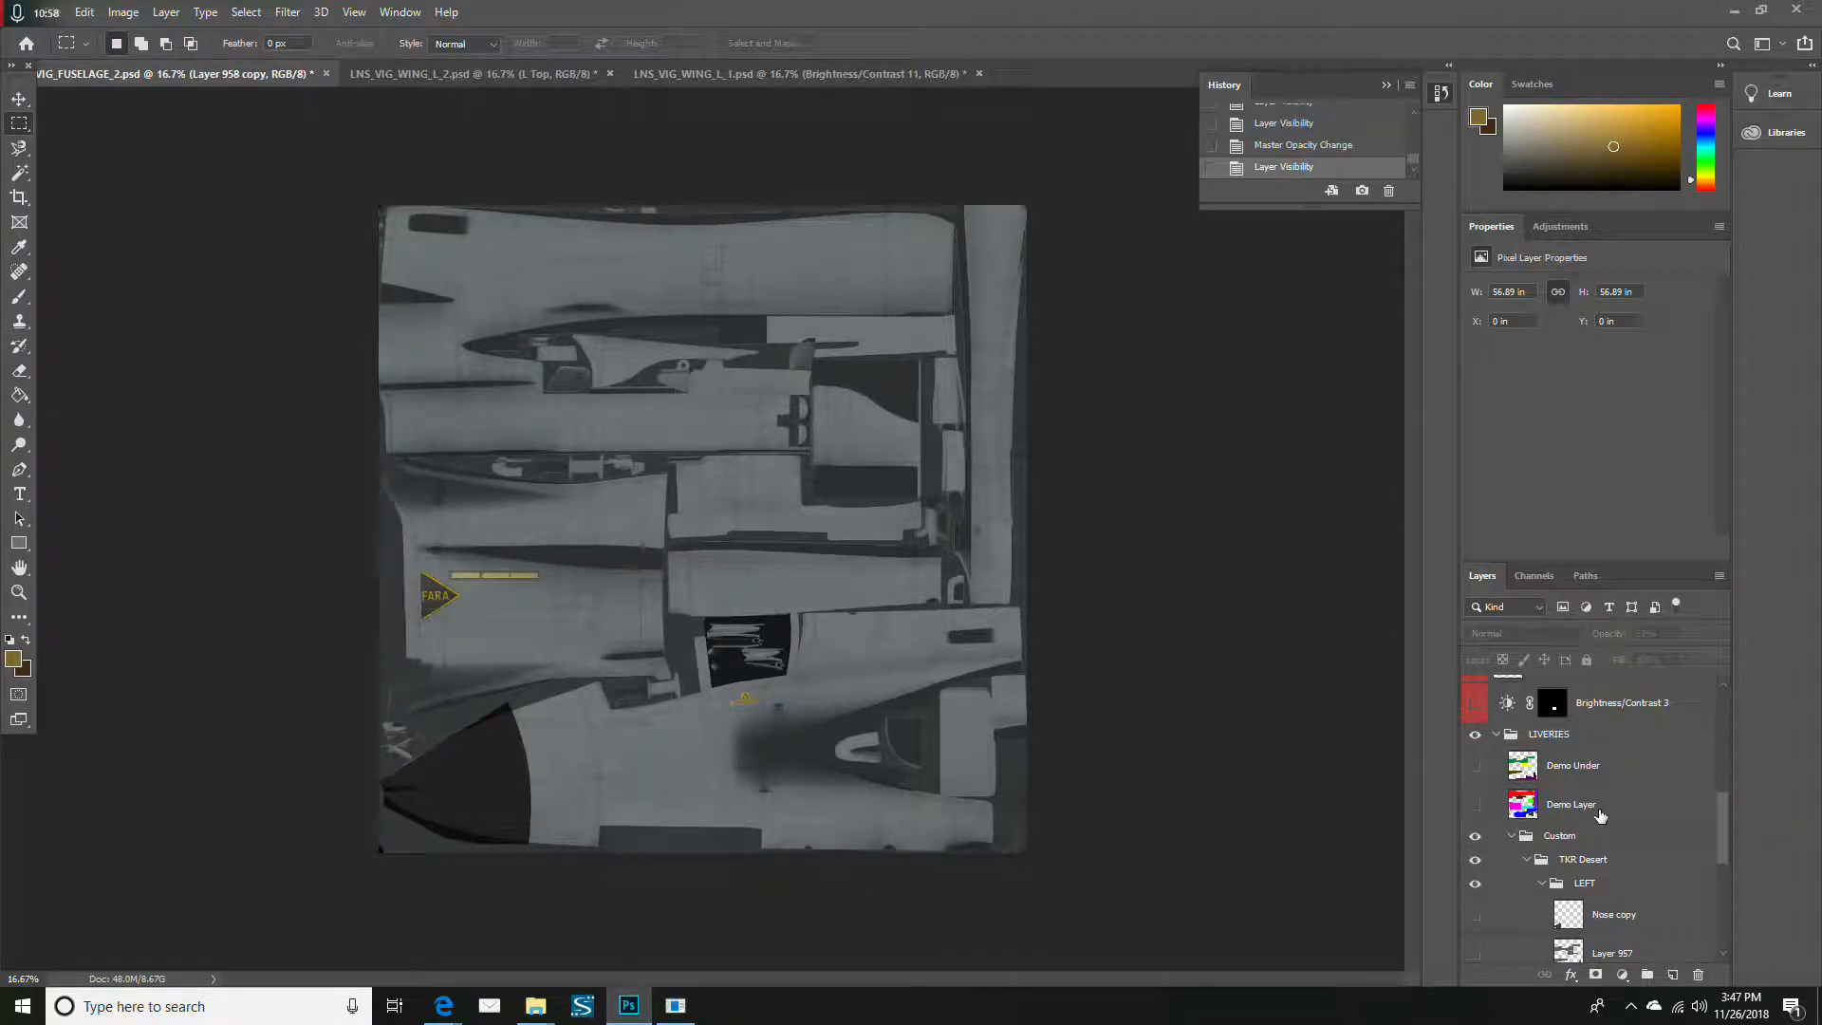
left_click(1602, 808)
left_click(1475, 805)
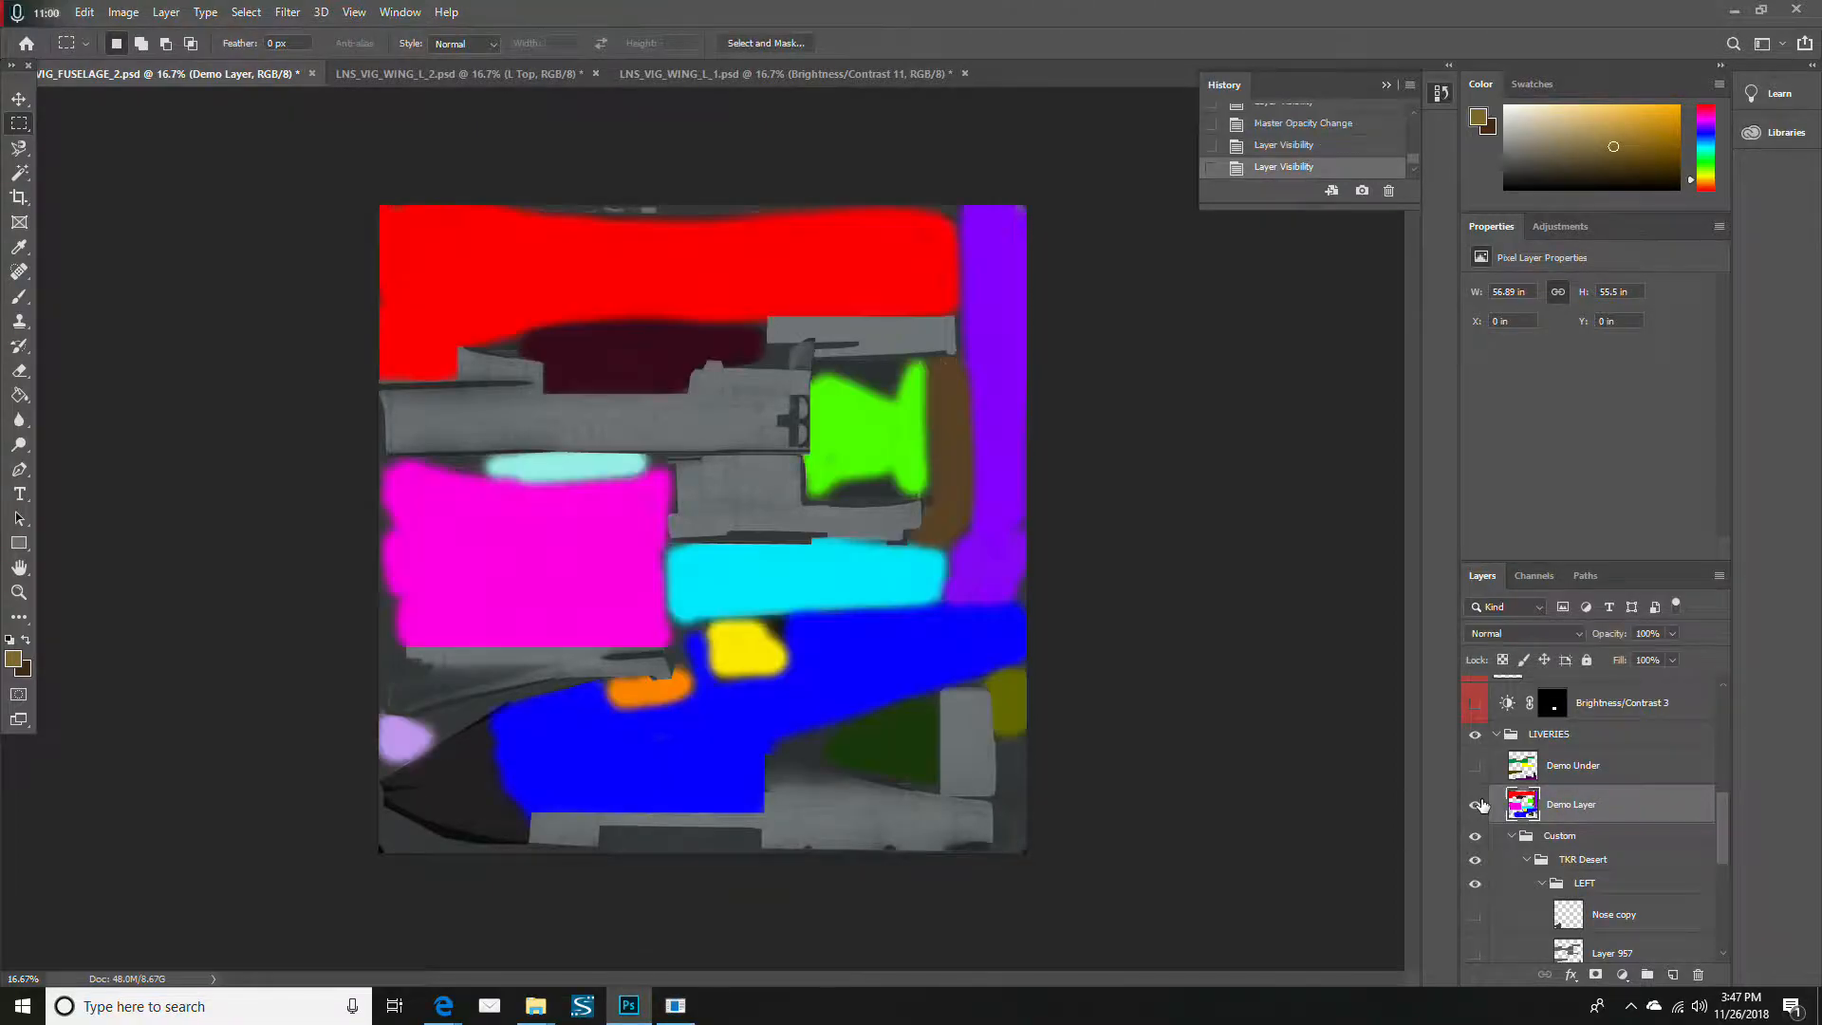
left_click(1476, 766)
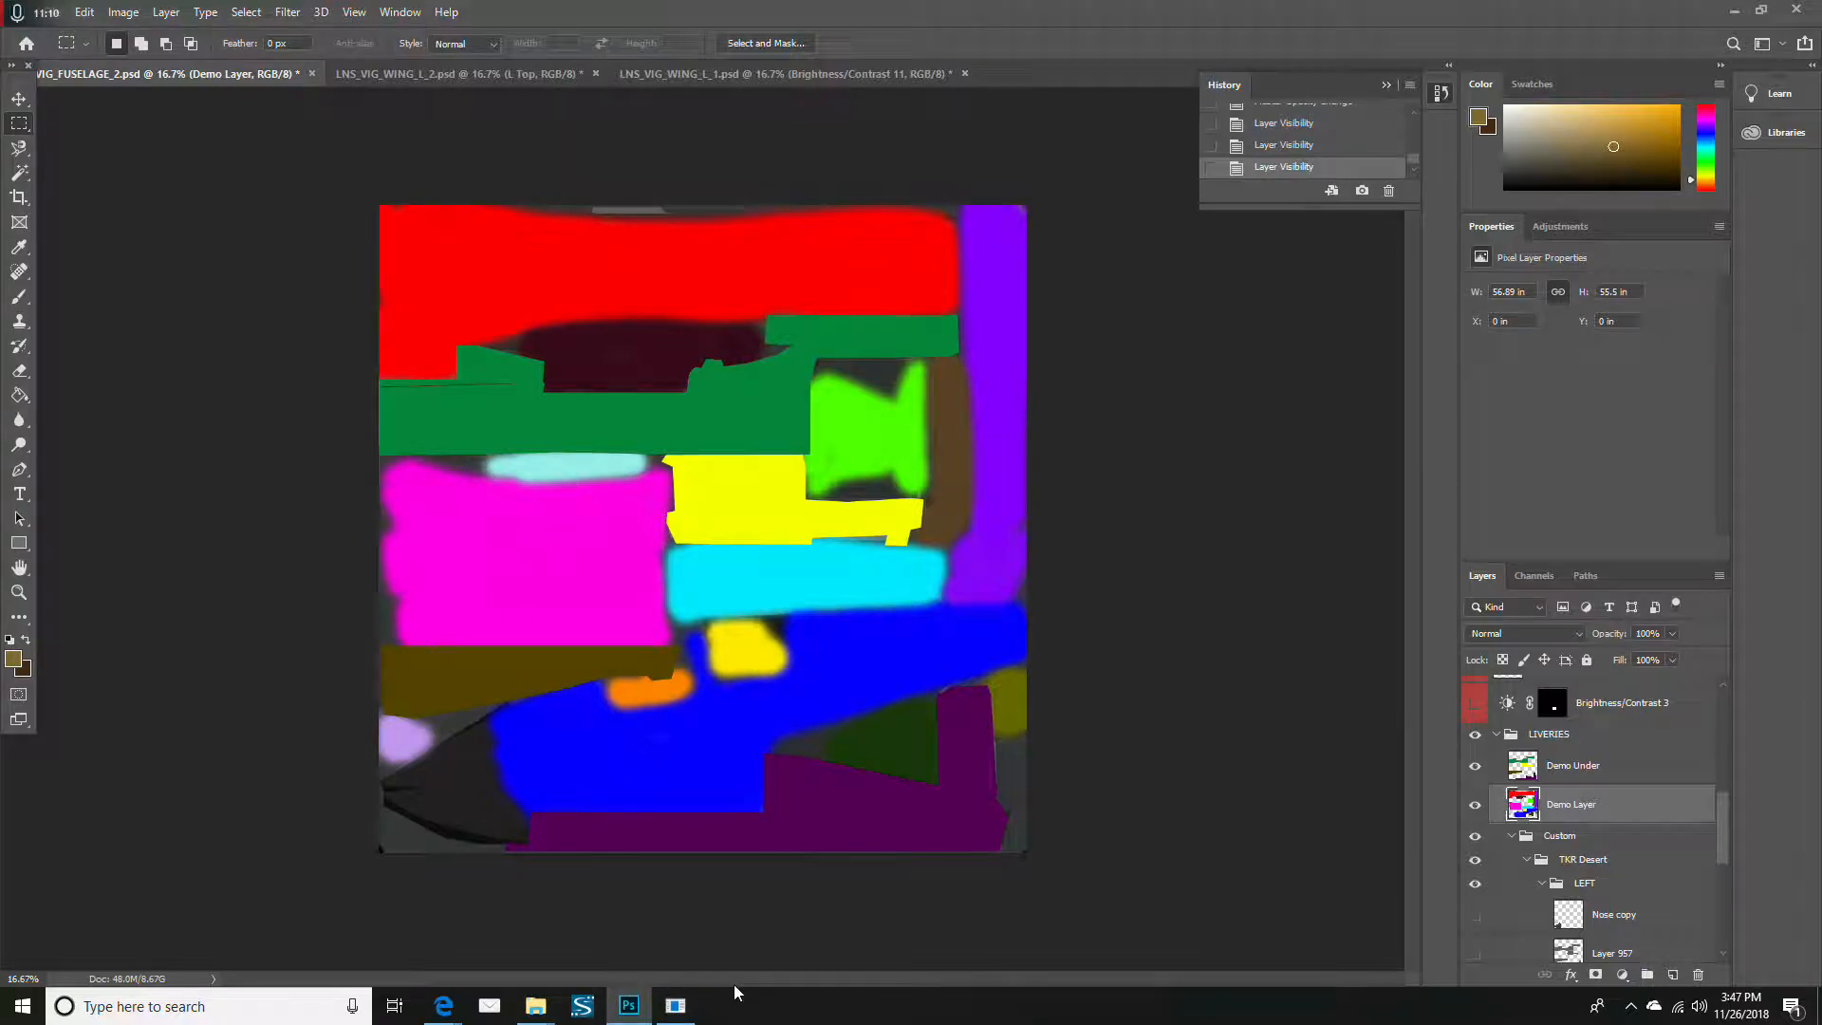
Hide the Demo Layer to compare its color-coded areas with the fuselage template beneath, and show it again
mouse_move(688, 1004)
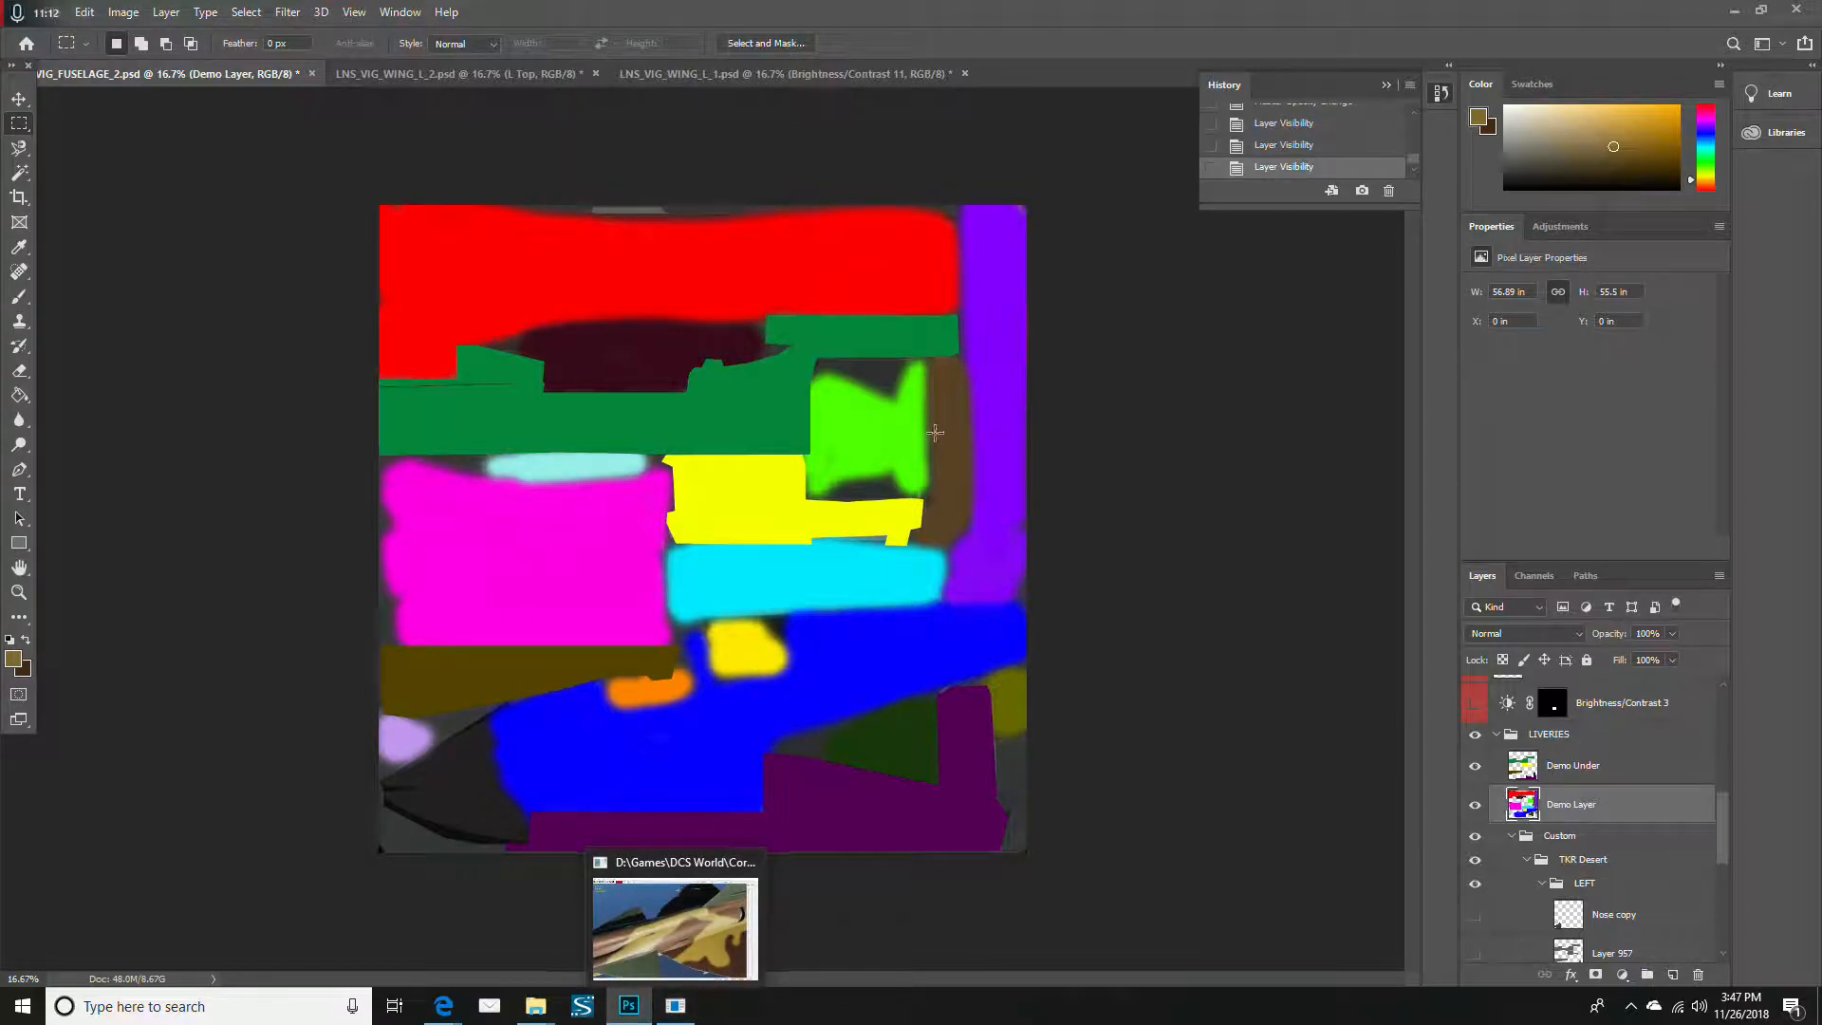
left_click(1475, 805)
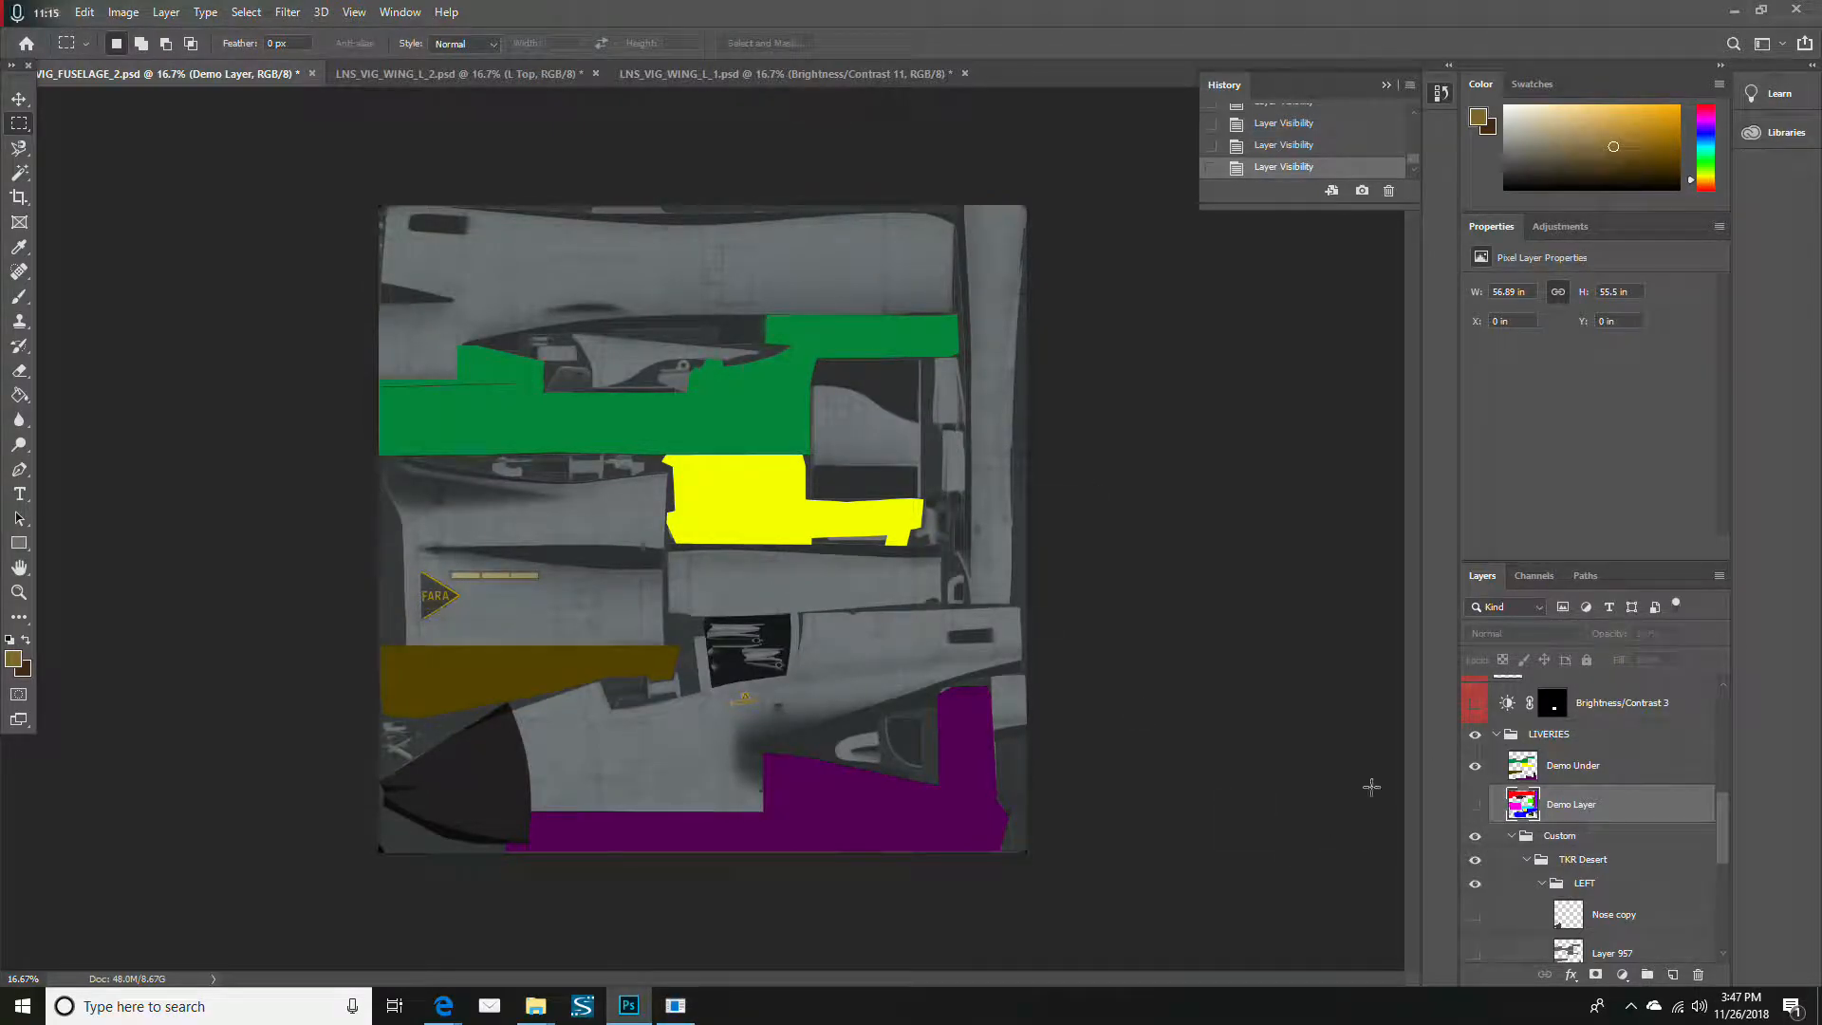
left_click(1476, 805)
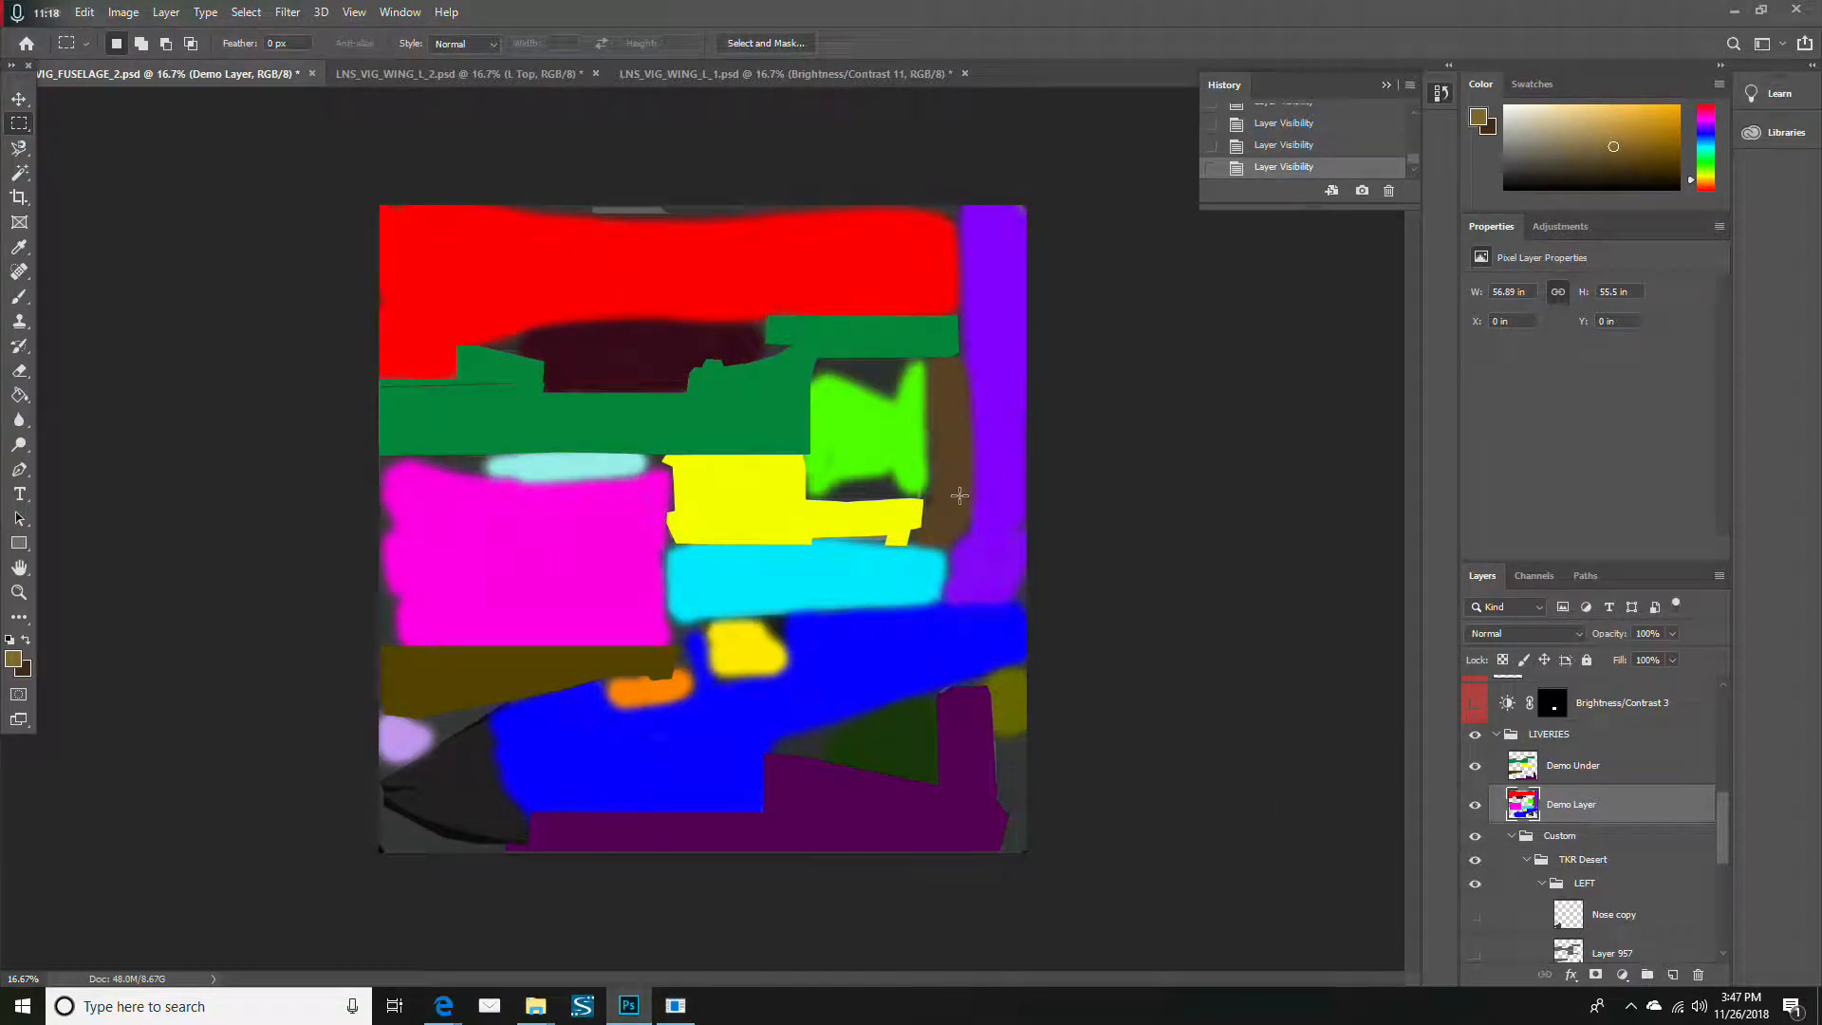
Switch to the object viewer, load the AJS37 DEMO livery, close the Liveries dialog and bring the whole aircraft into view
left_click(674, 1004)
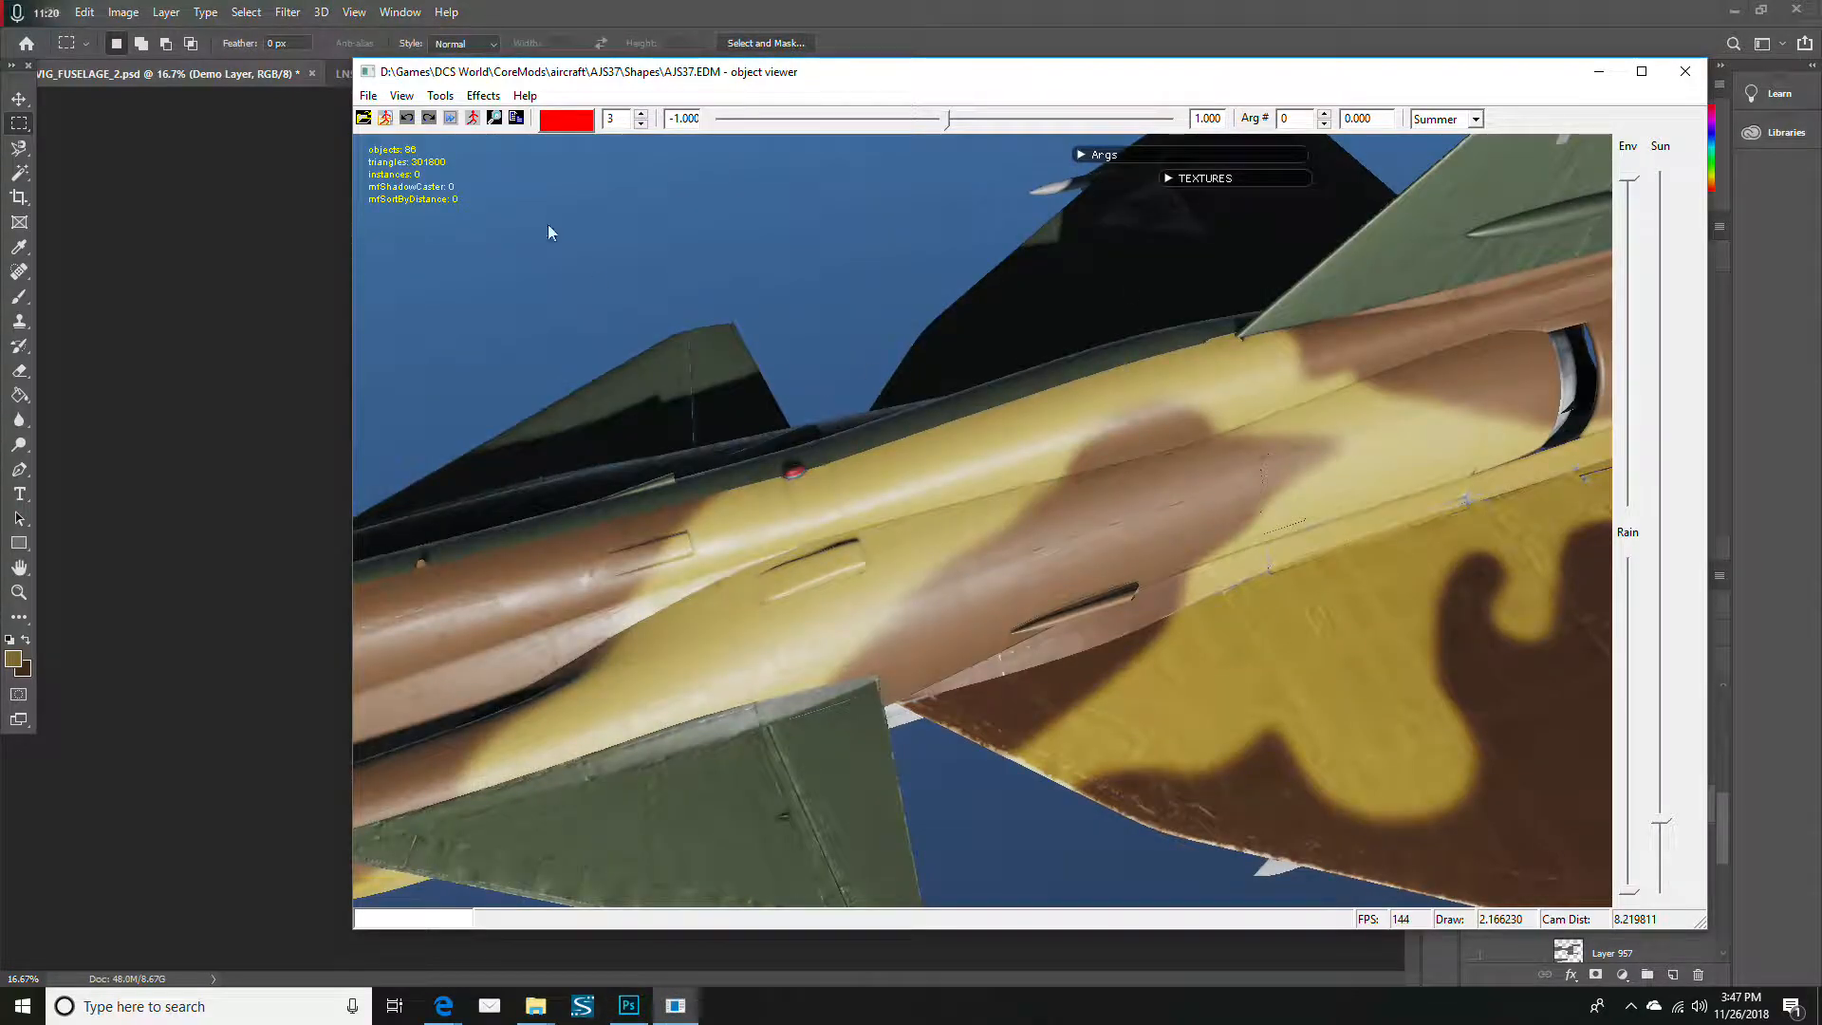
left_click(402, 96)
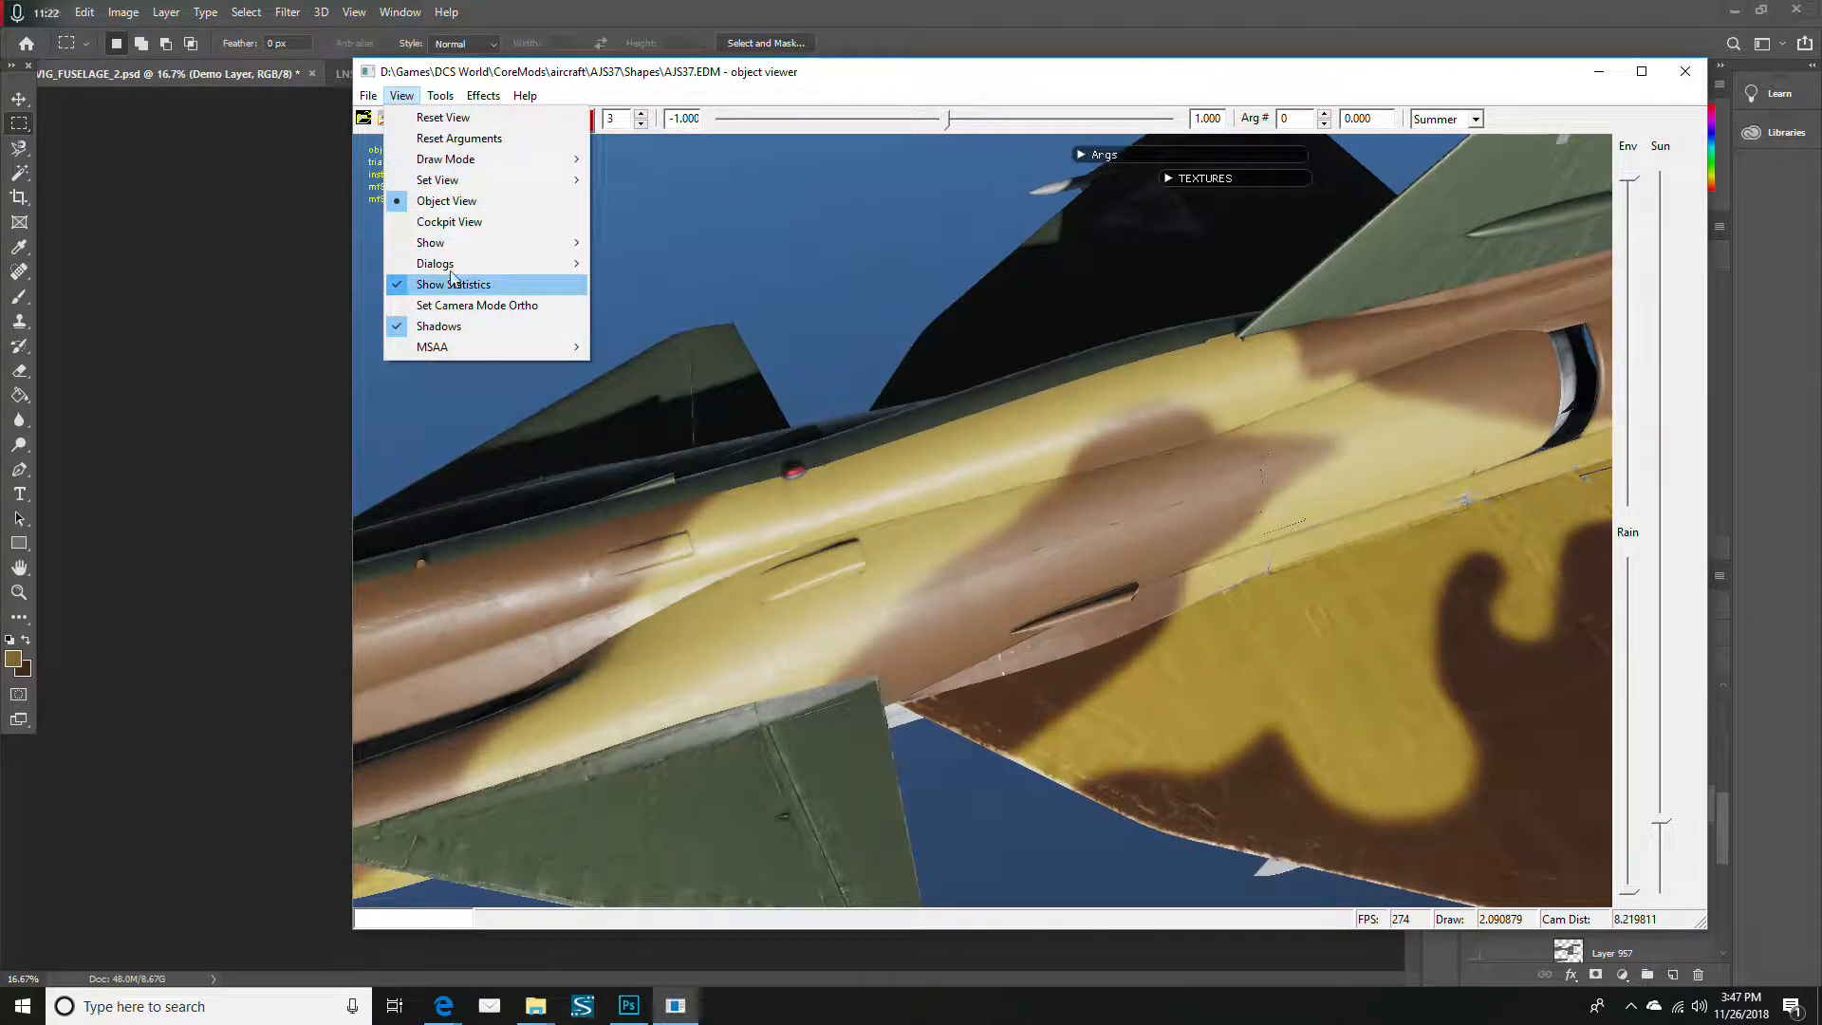
mouse_move(512, 264)
left_click(652, 368)
left_click(1173, 512)
left_click(1135, 728)
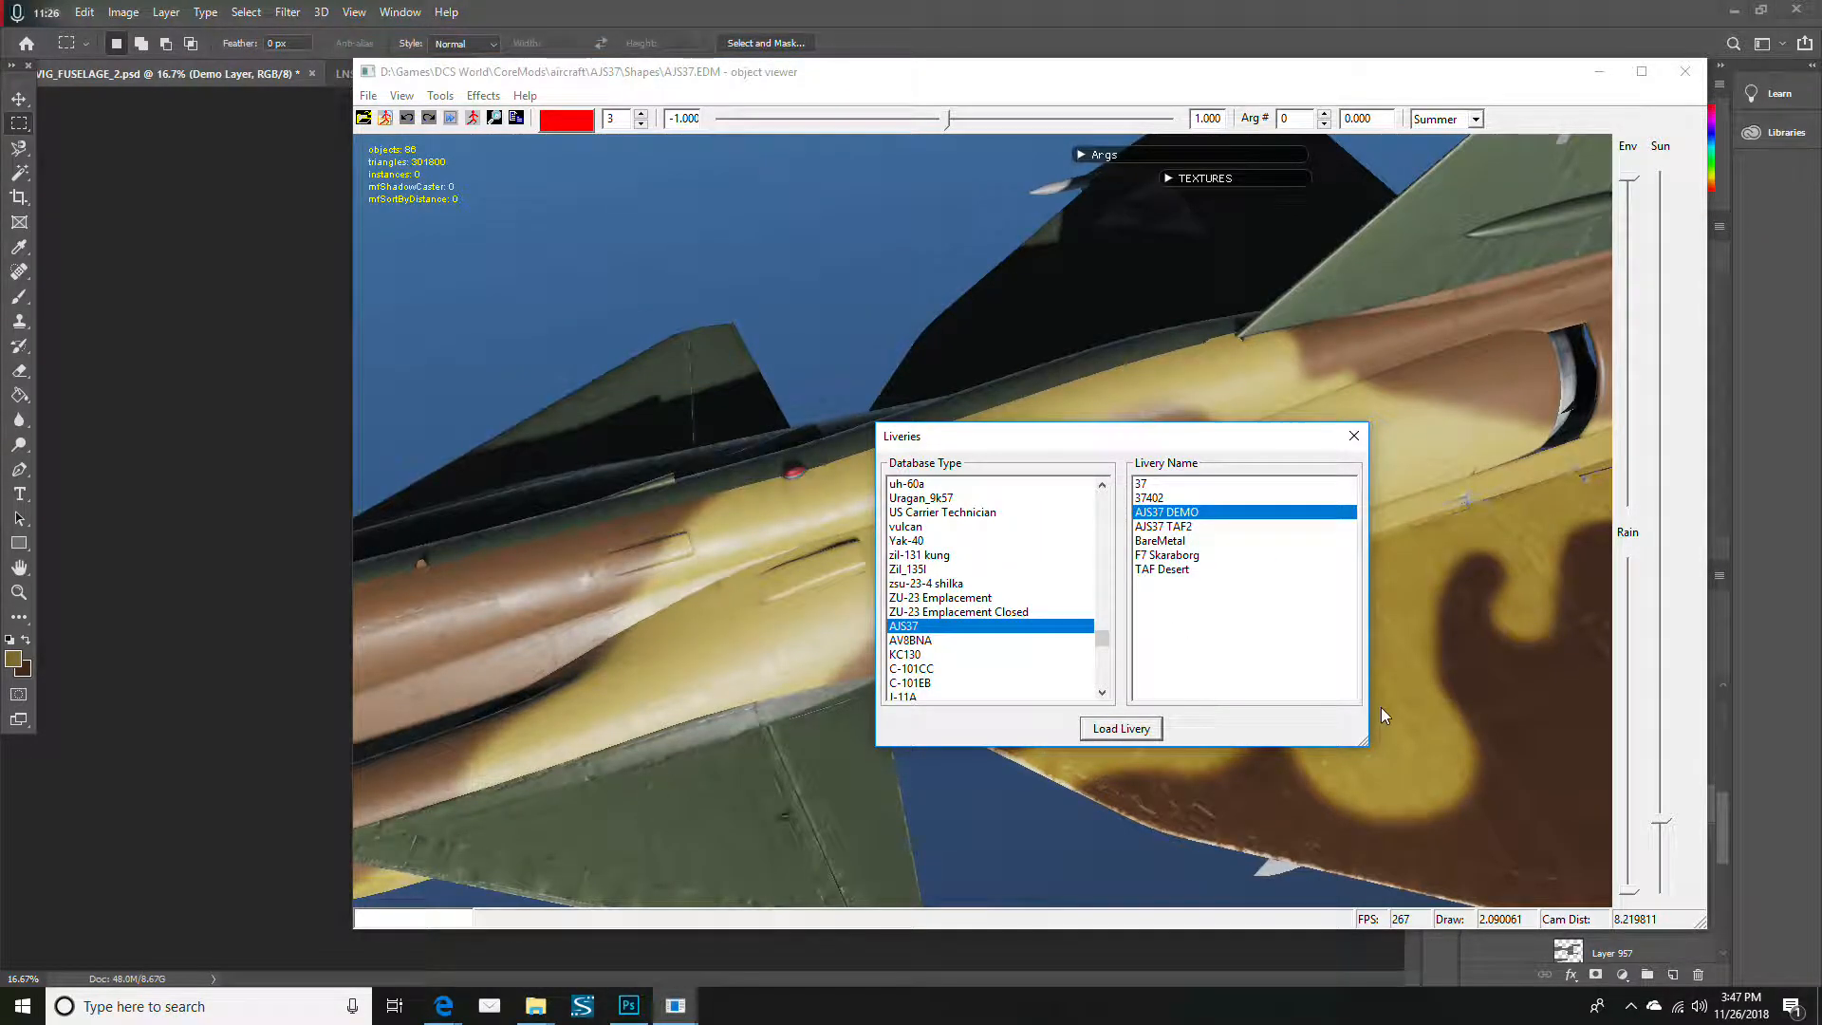
left_click(1354, 435)
scroll(1110, 614, "down", 6)
left_click_drag(1129, 624, 1305, 626)
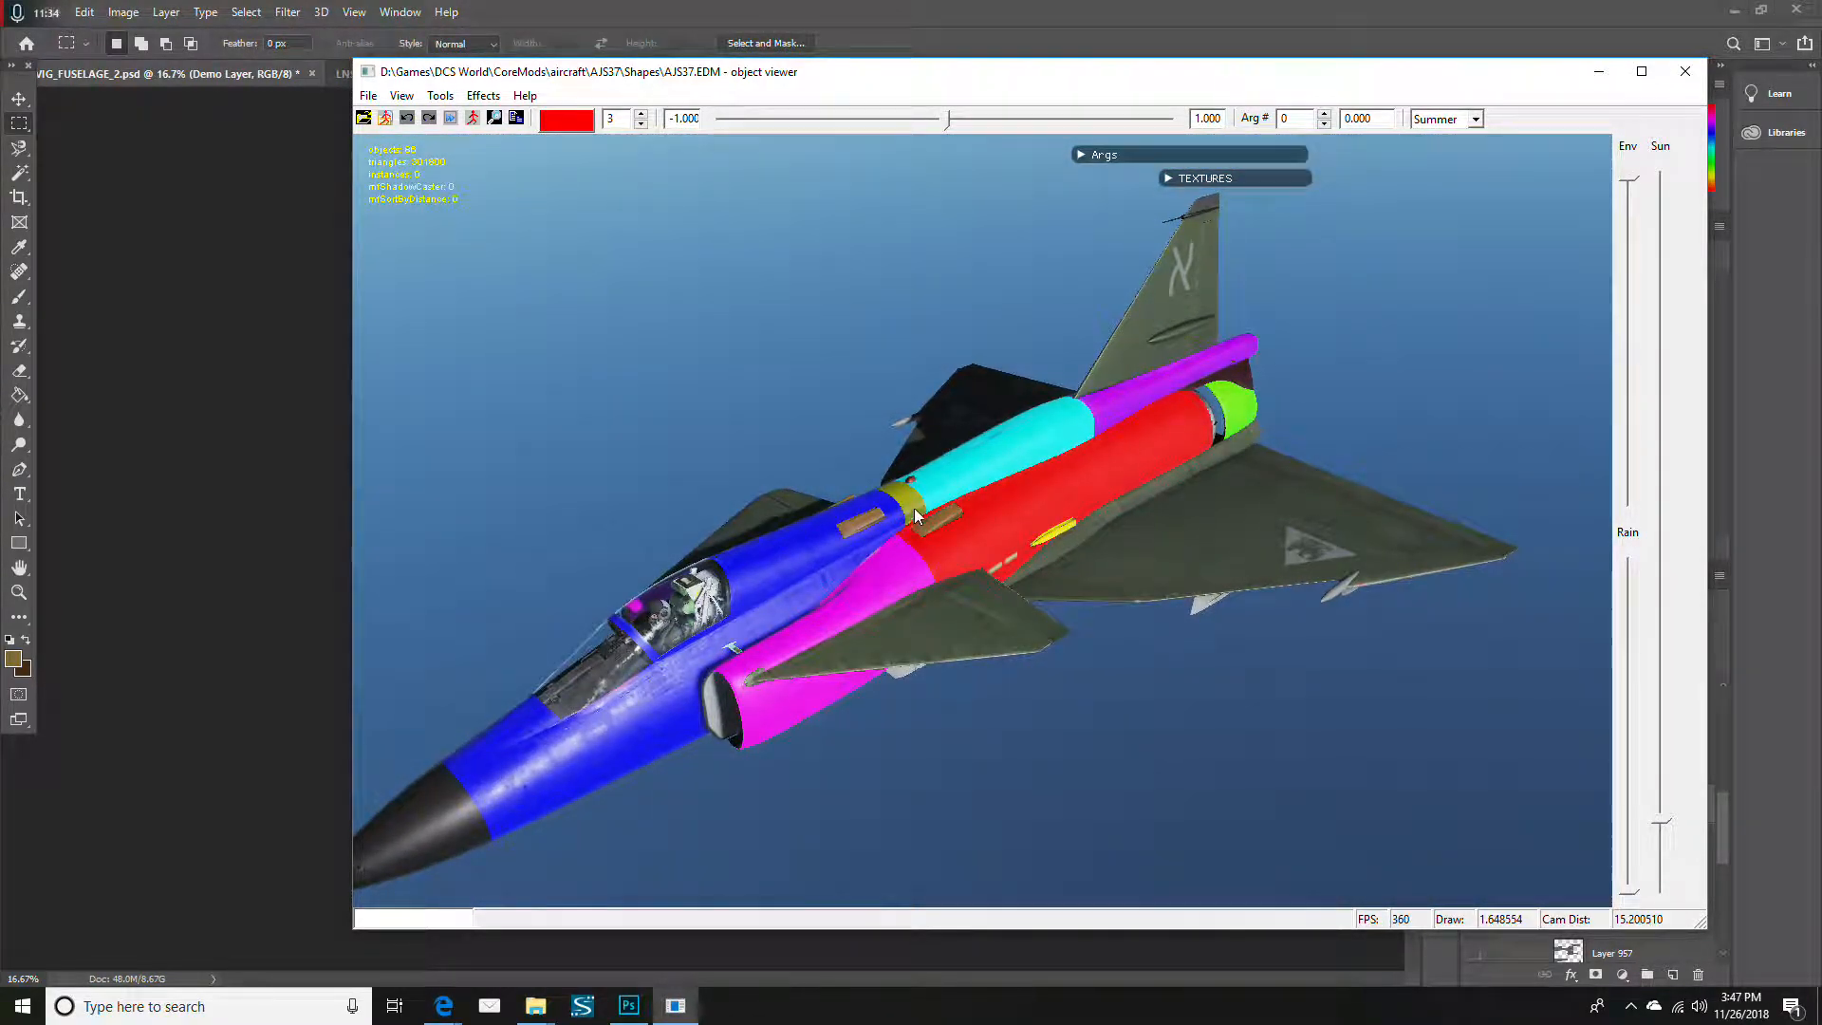
Switch back to Photoshop, hide the Demo Layer and Demo Under layers, and select Layer 958 copy
left_click(333, 423)
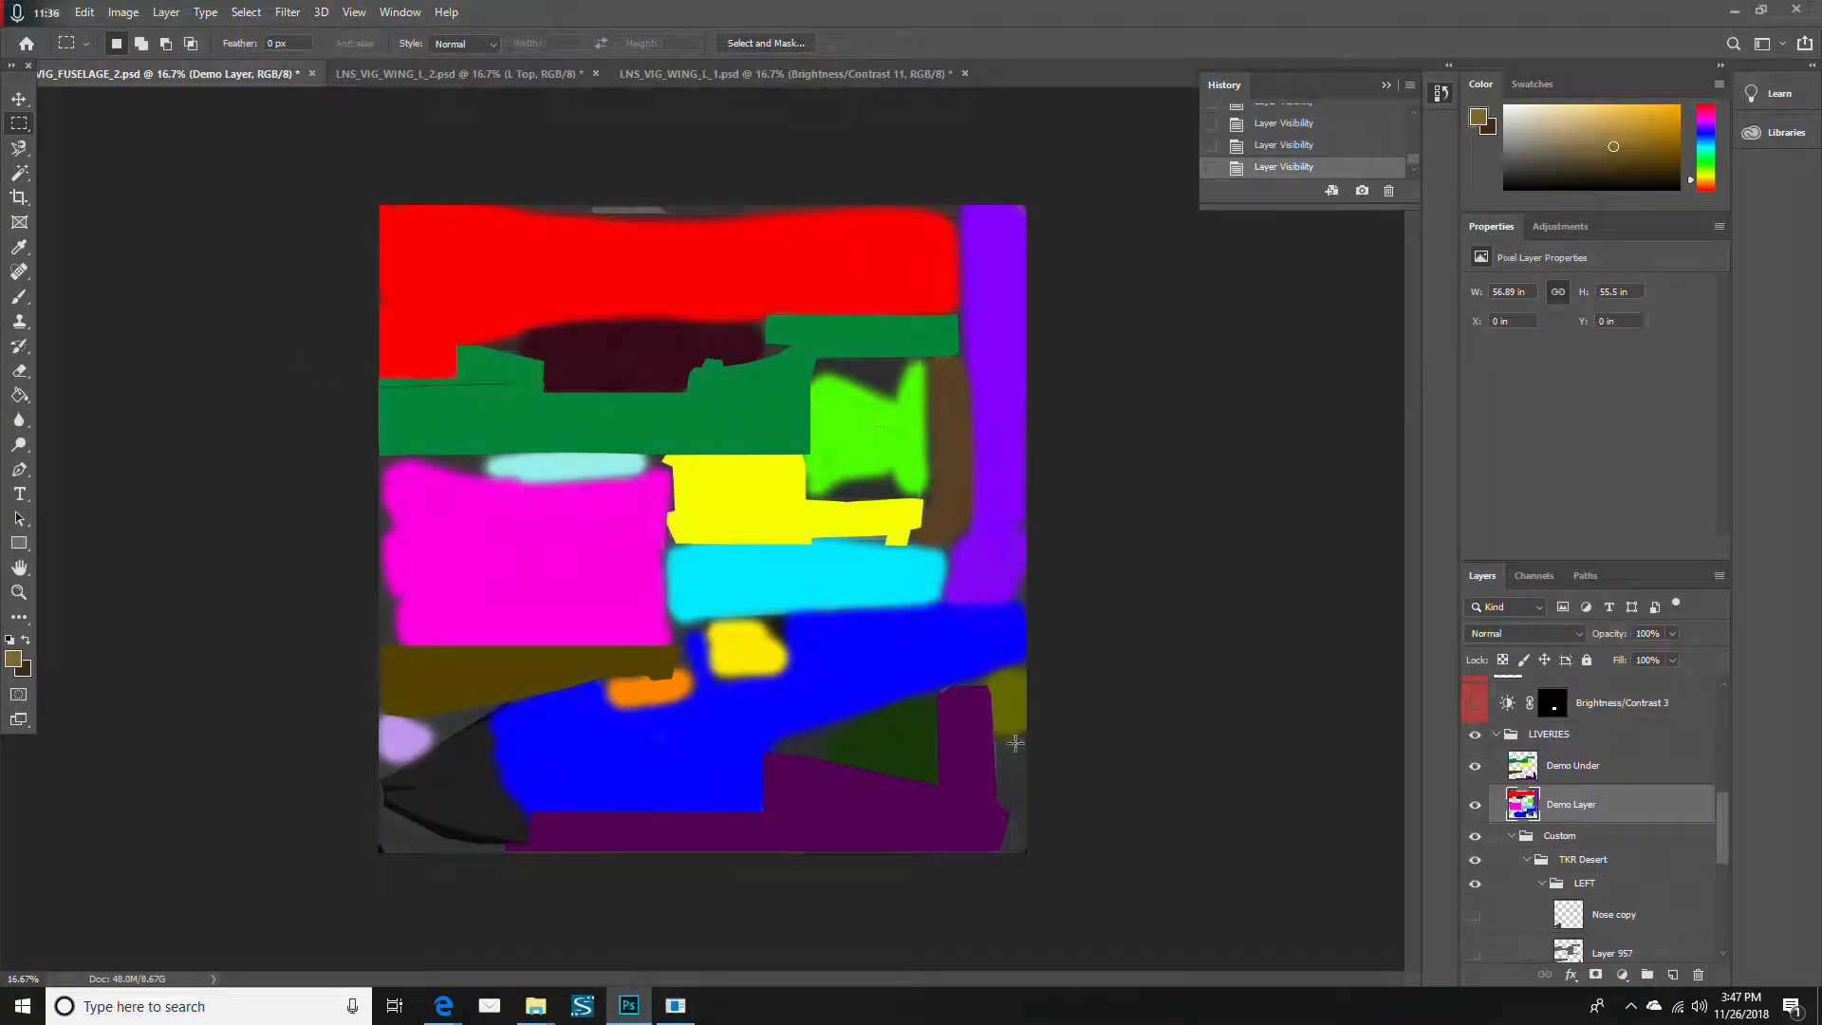
left_click(1475, 805)
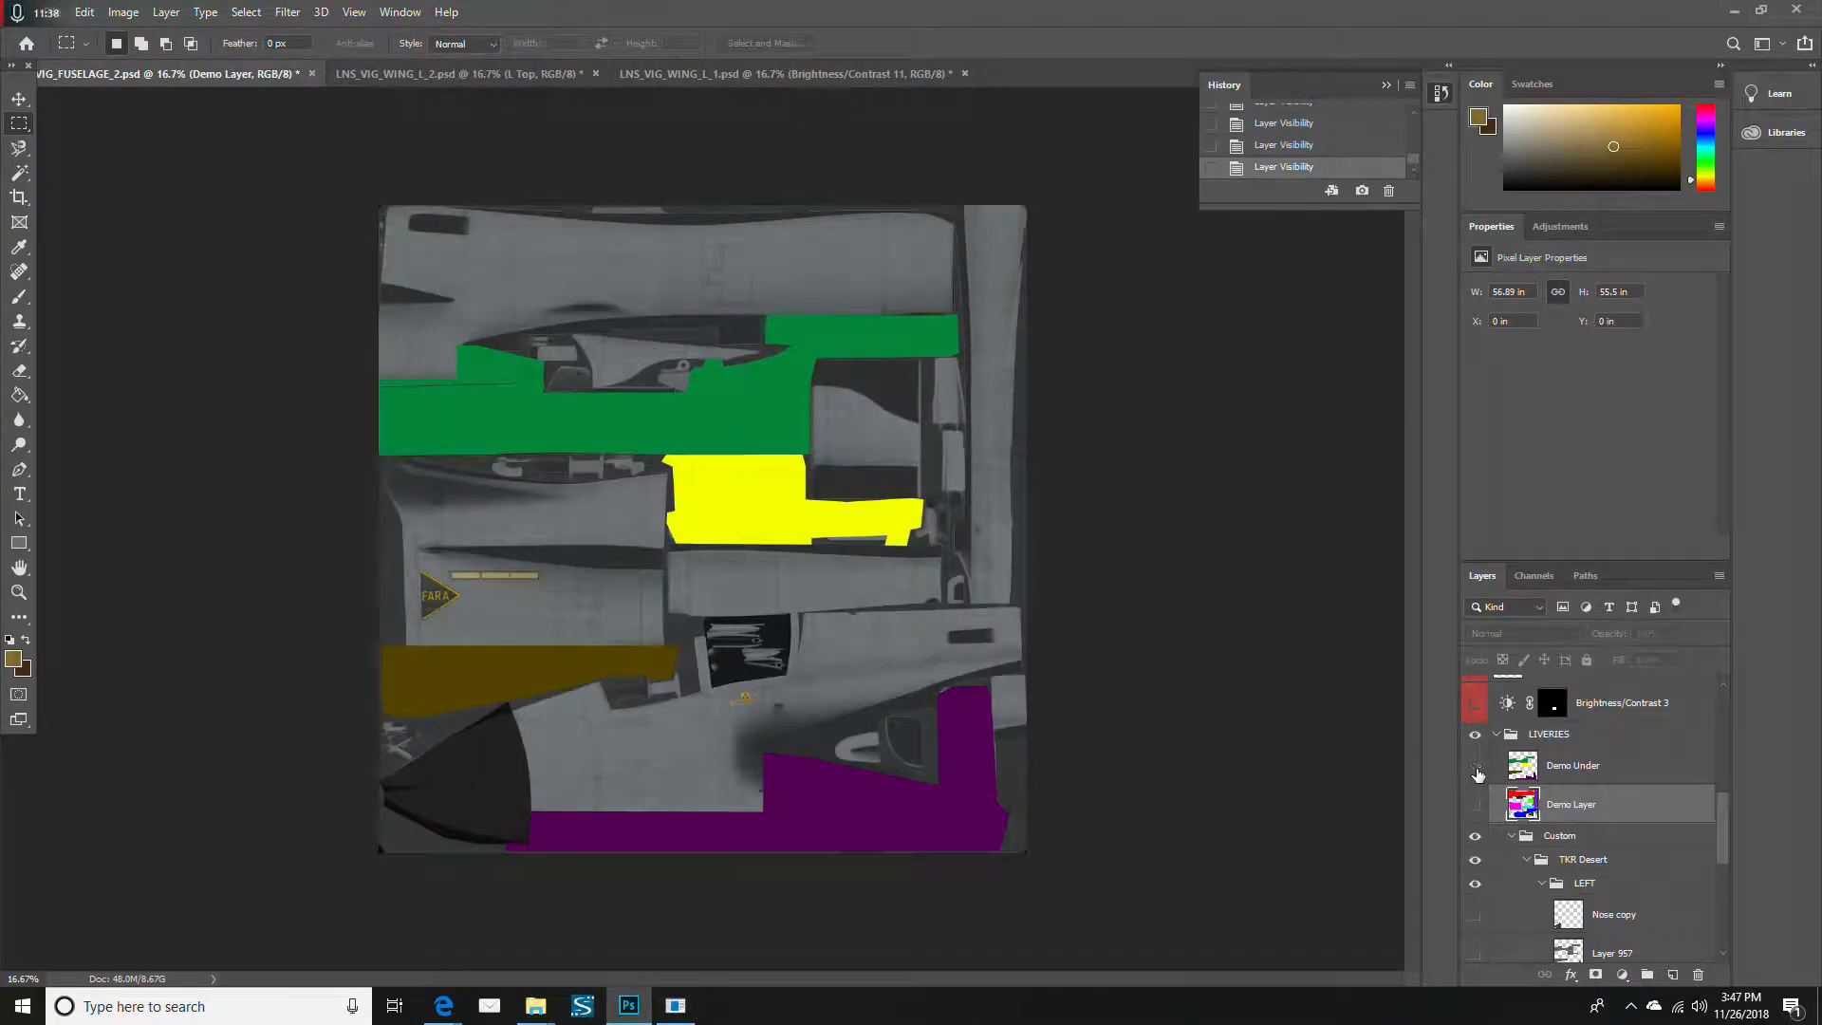
left_click(1475, 765)
scroll(1613, 891, "down", 1)
left_click(1619, 922)
left_click(1618, 922)
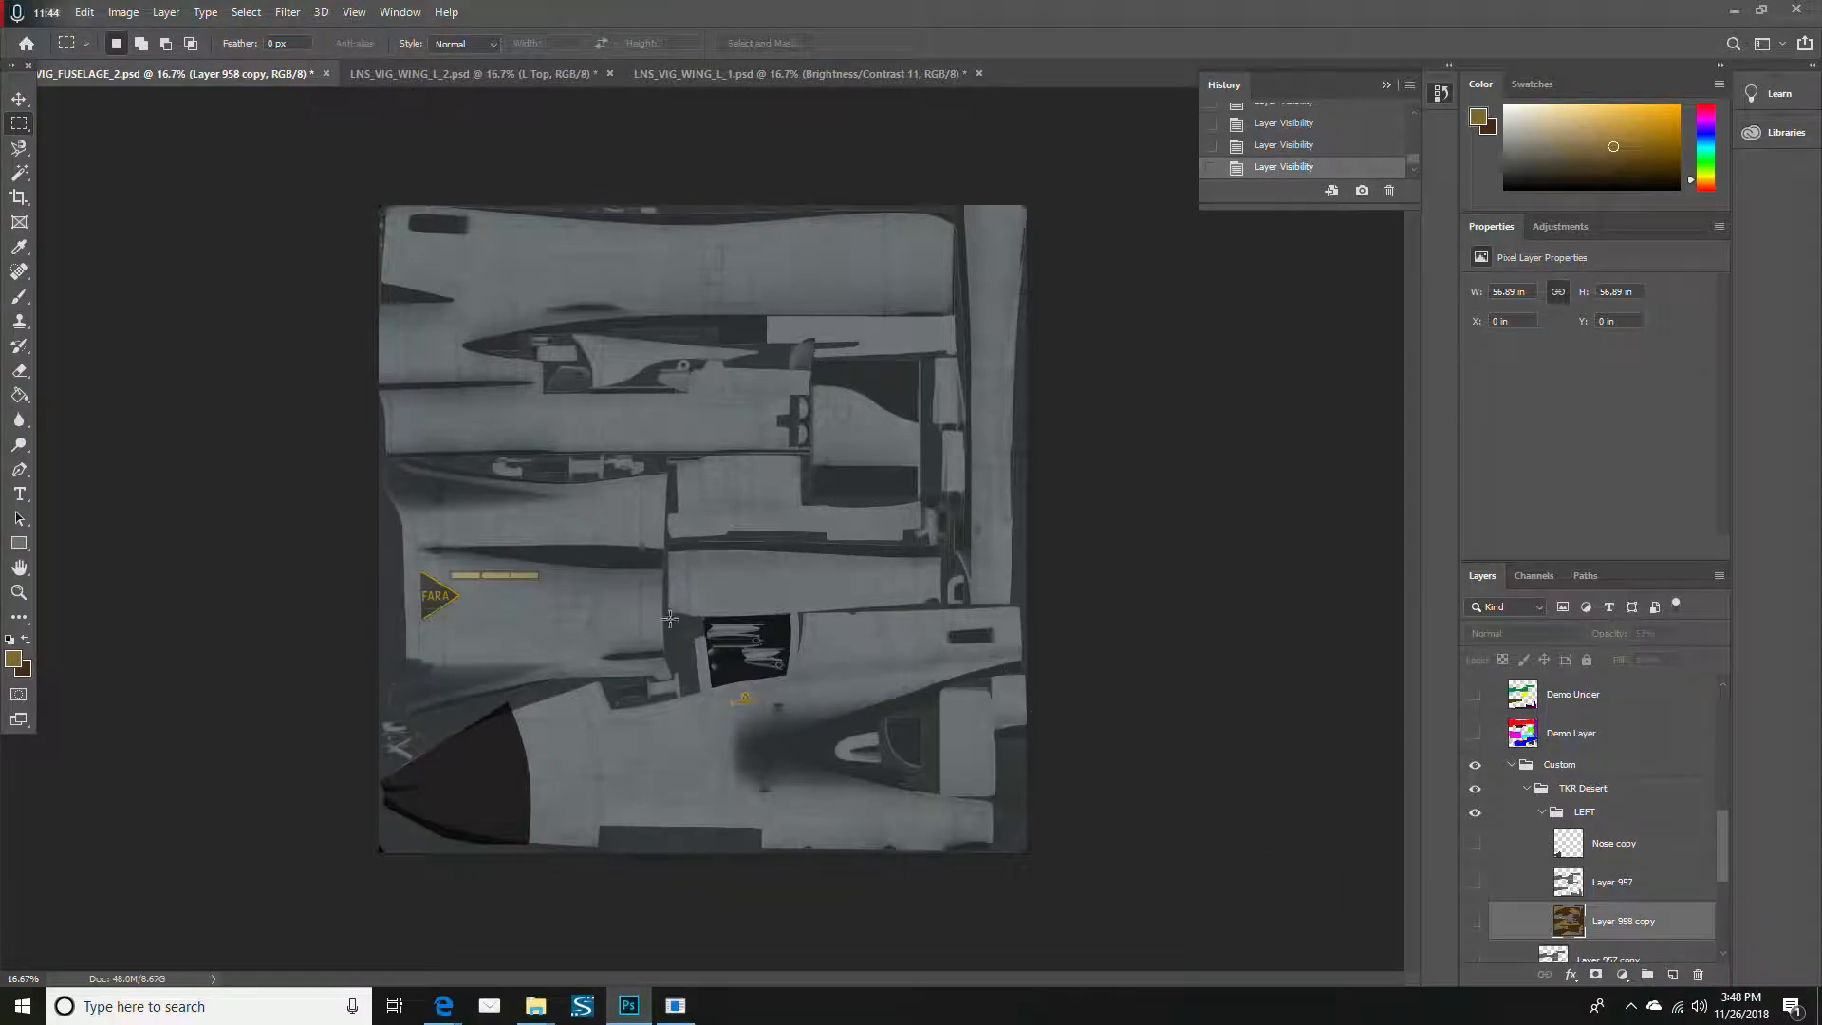
Alternate between the object viewer and Photoshop to compare the color-coded aircraft with the bare fuselage template
left_click(675, 1005)
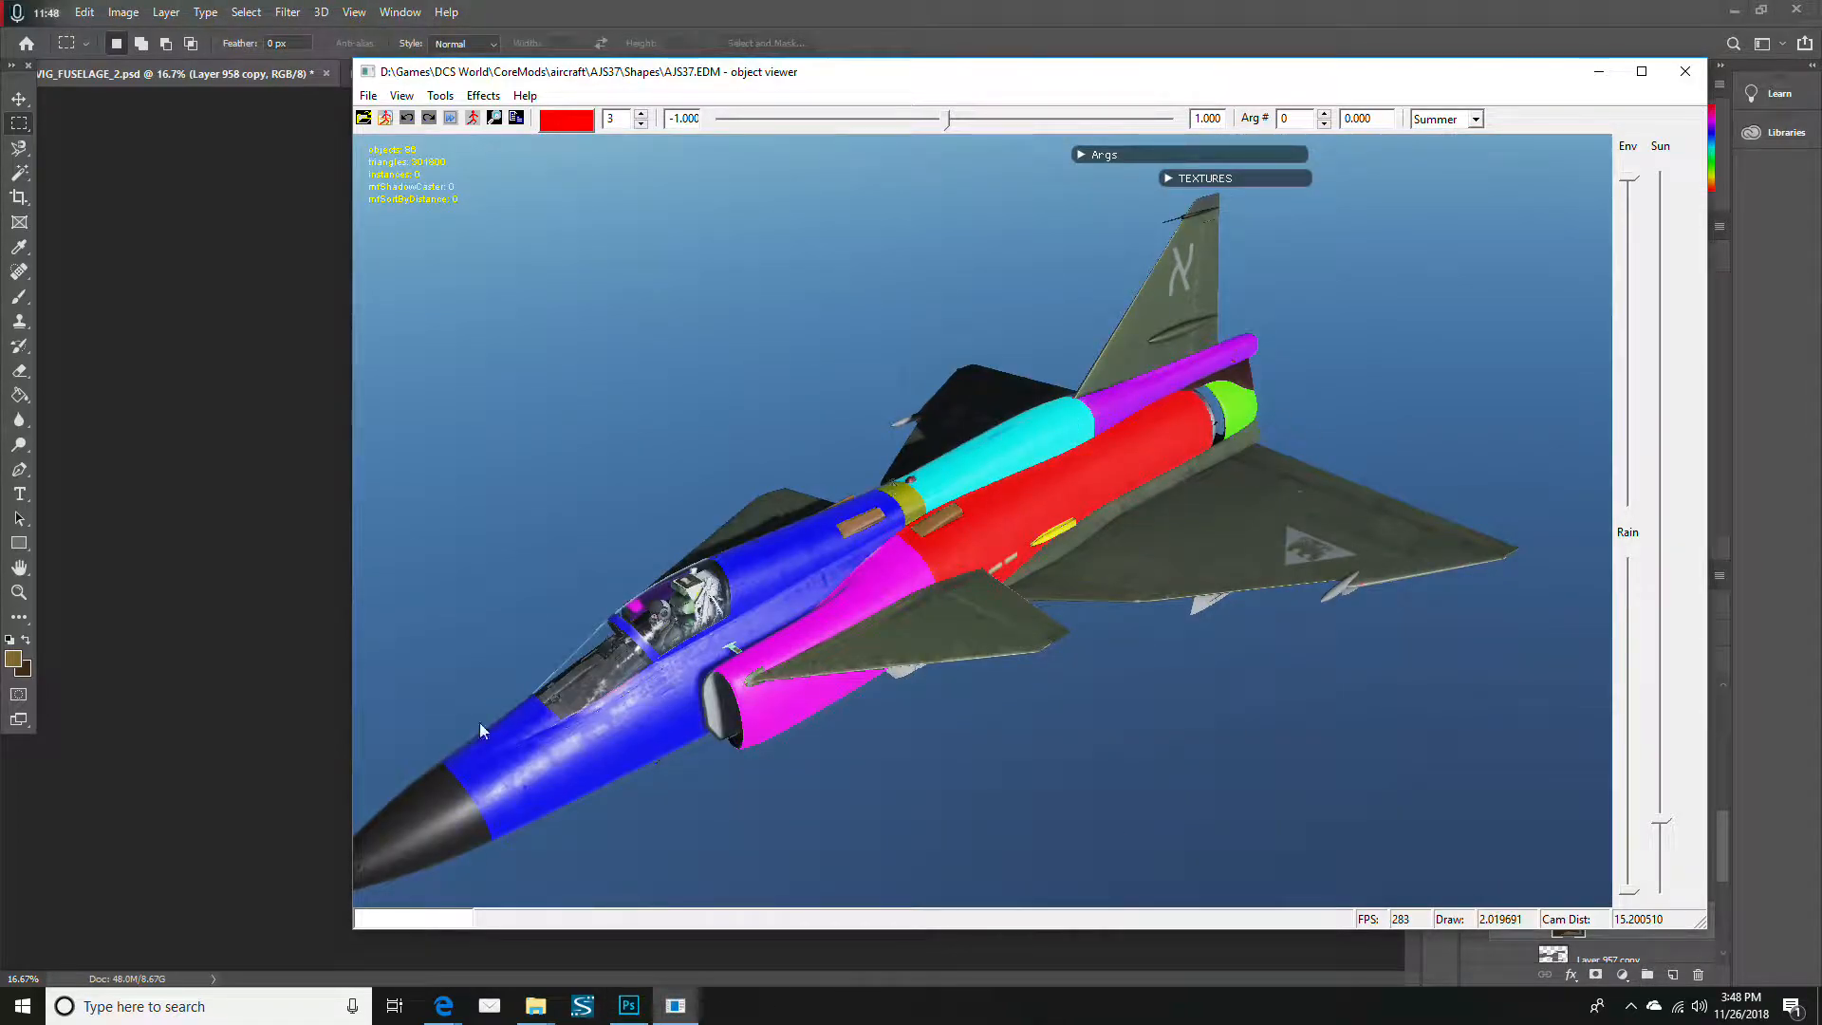
left_click(104, 373)
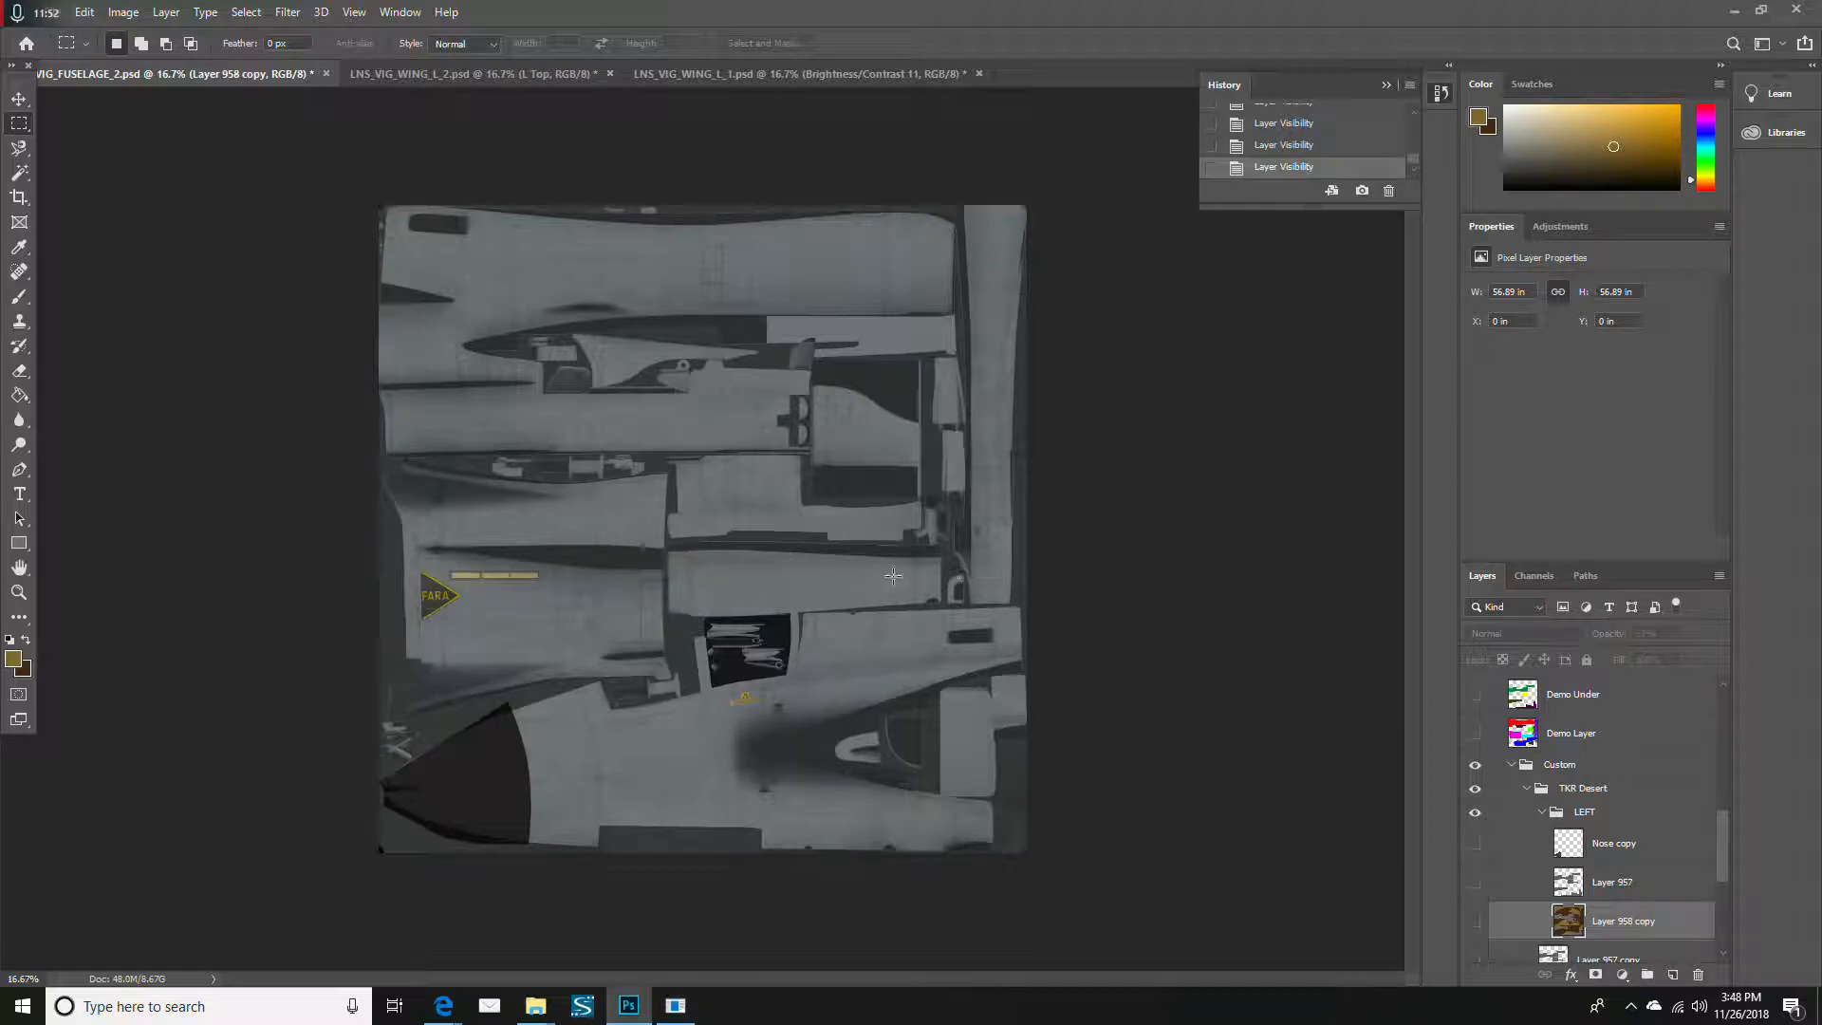
left_click(674, 1005)
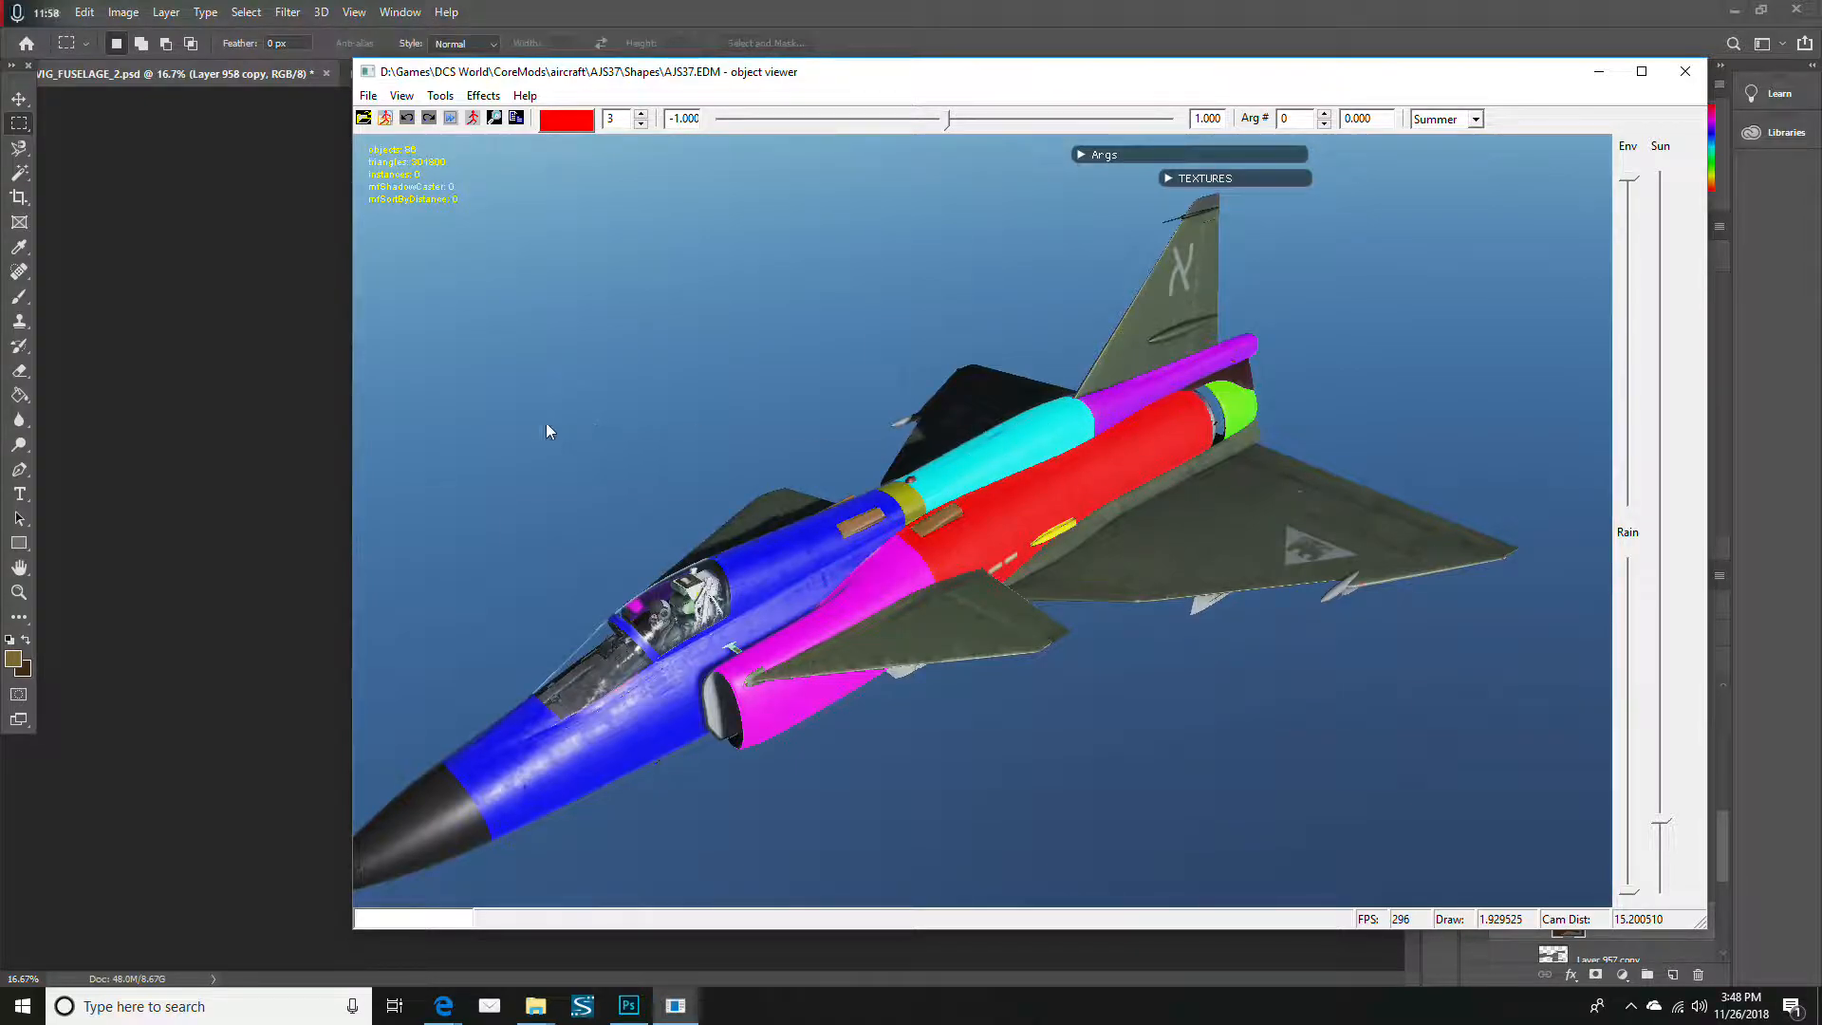
key("alt+Tab")
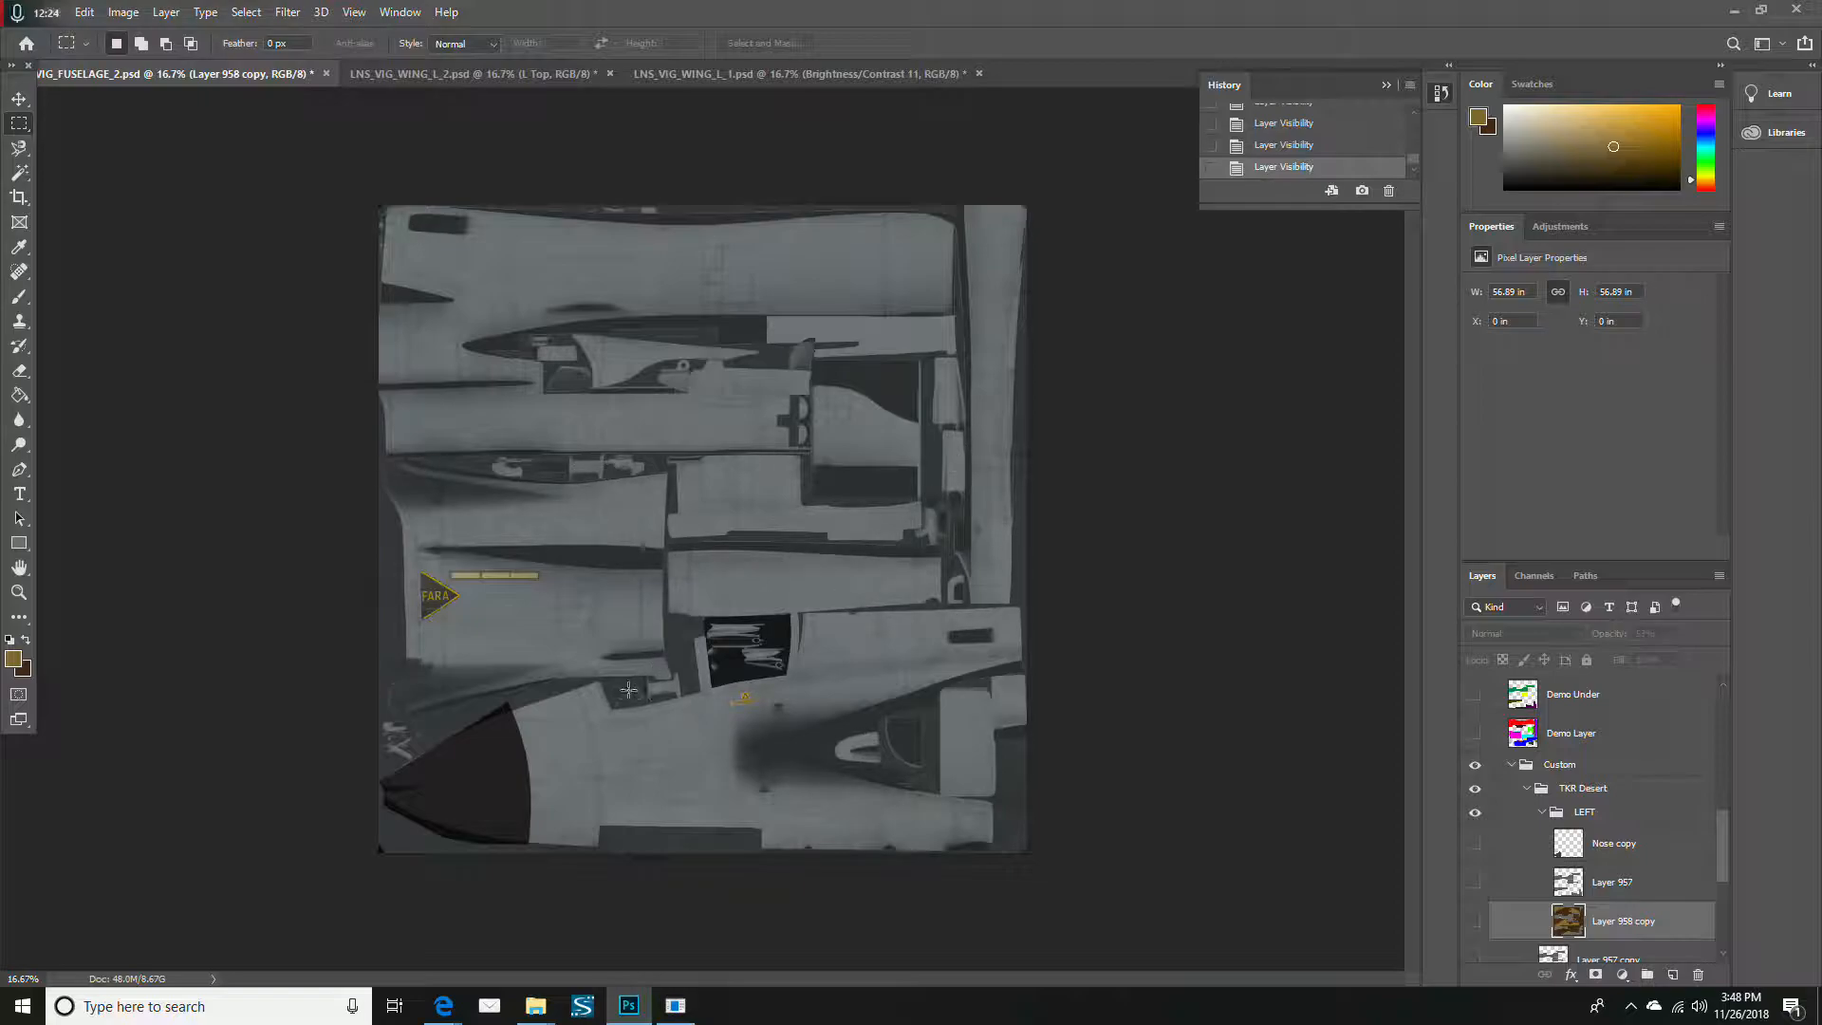
In the object viewer, examine the color-coded nose, canopy, air intakes and fuselage spine from the front and side, checking them against the Photoshop template
left_click(674, 1017)
left_click_drag(1016, 731, 1176, 685)
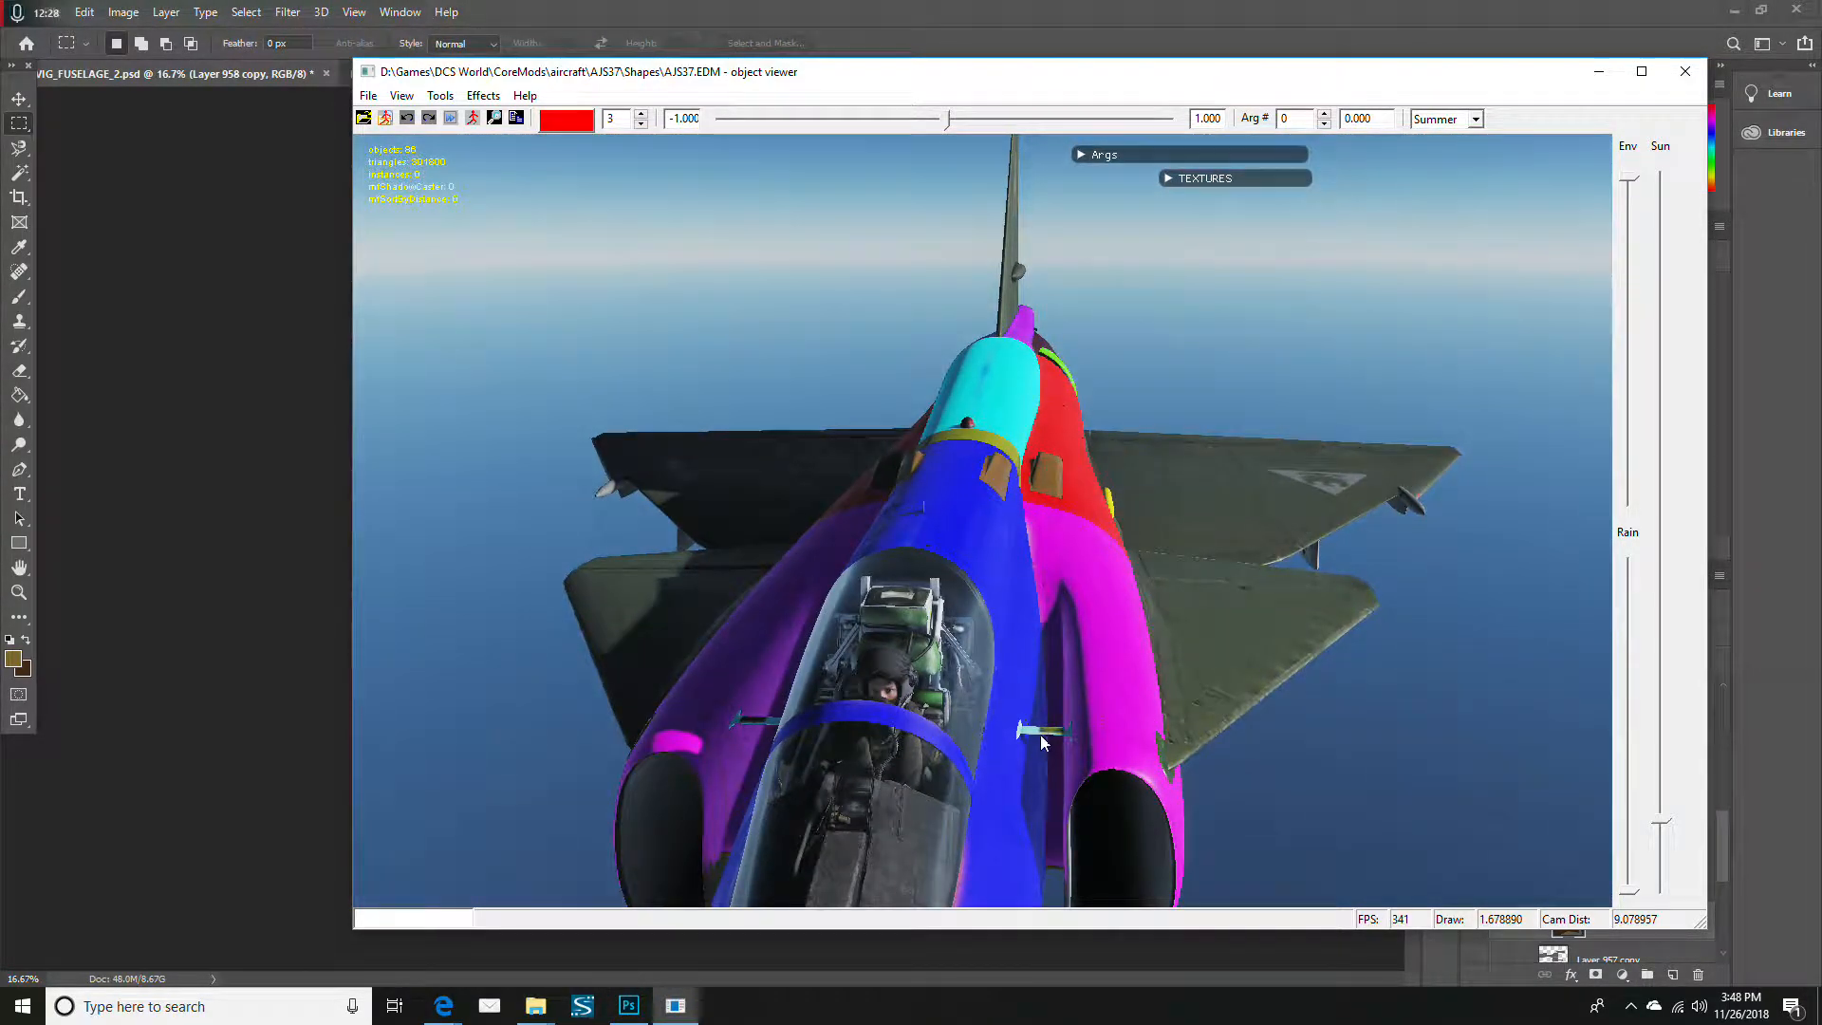
left_click_drag(733, 727, 975, 675)
left_click_drag(947, 750, 892, 655)
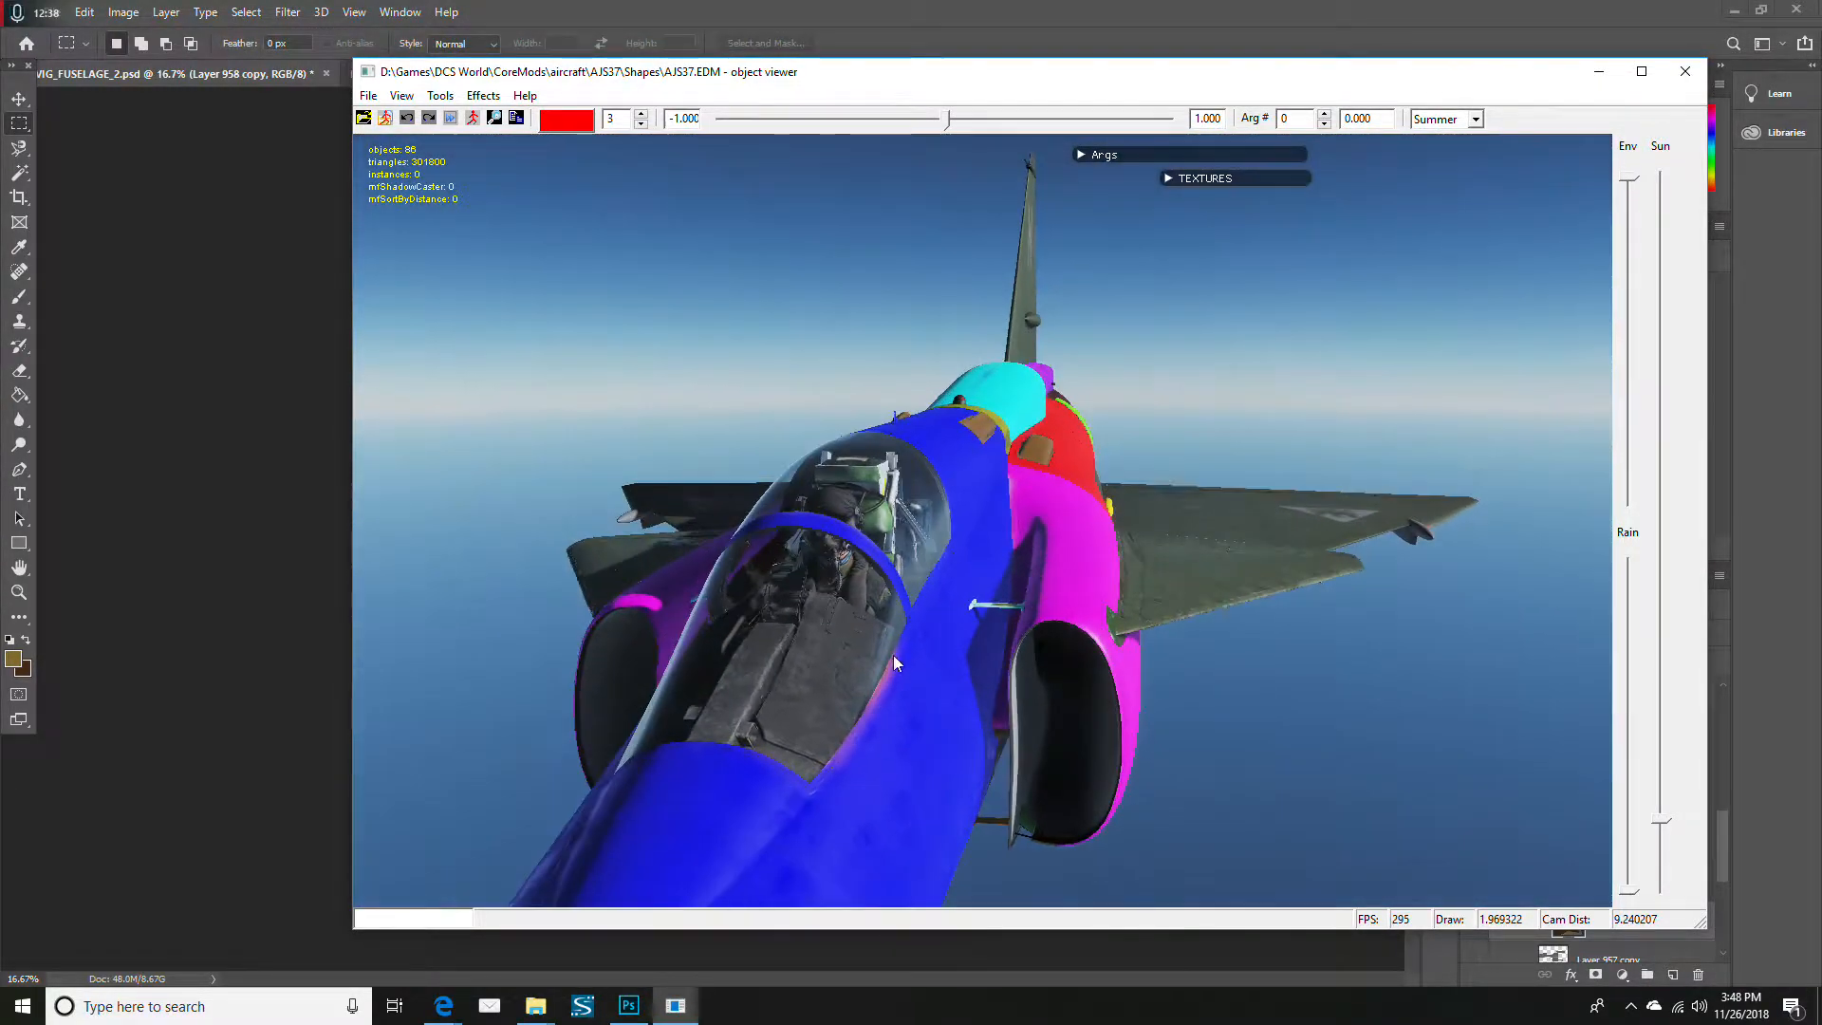
left_click_drag(1082, 858, 1065, 704)
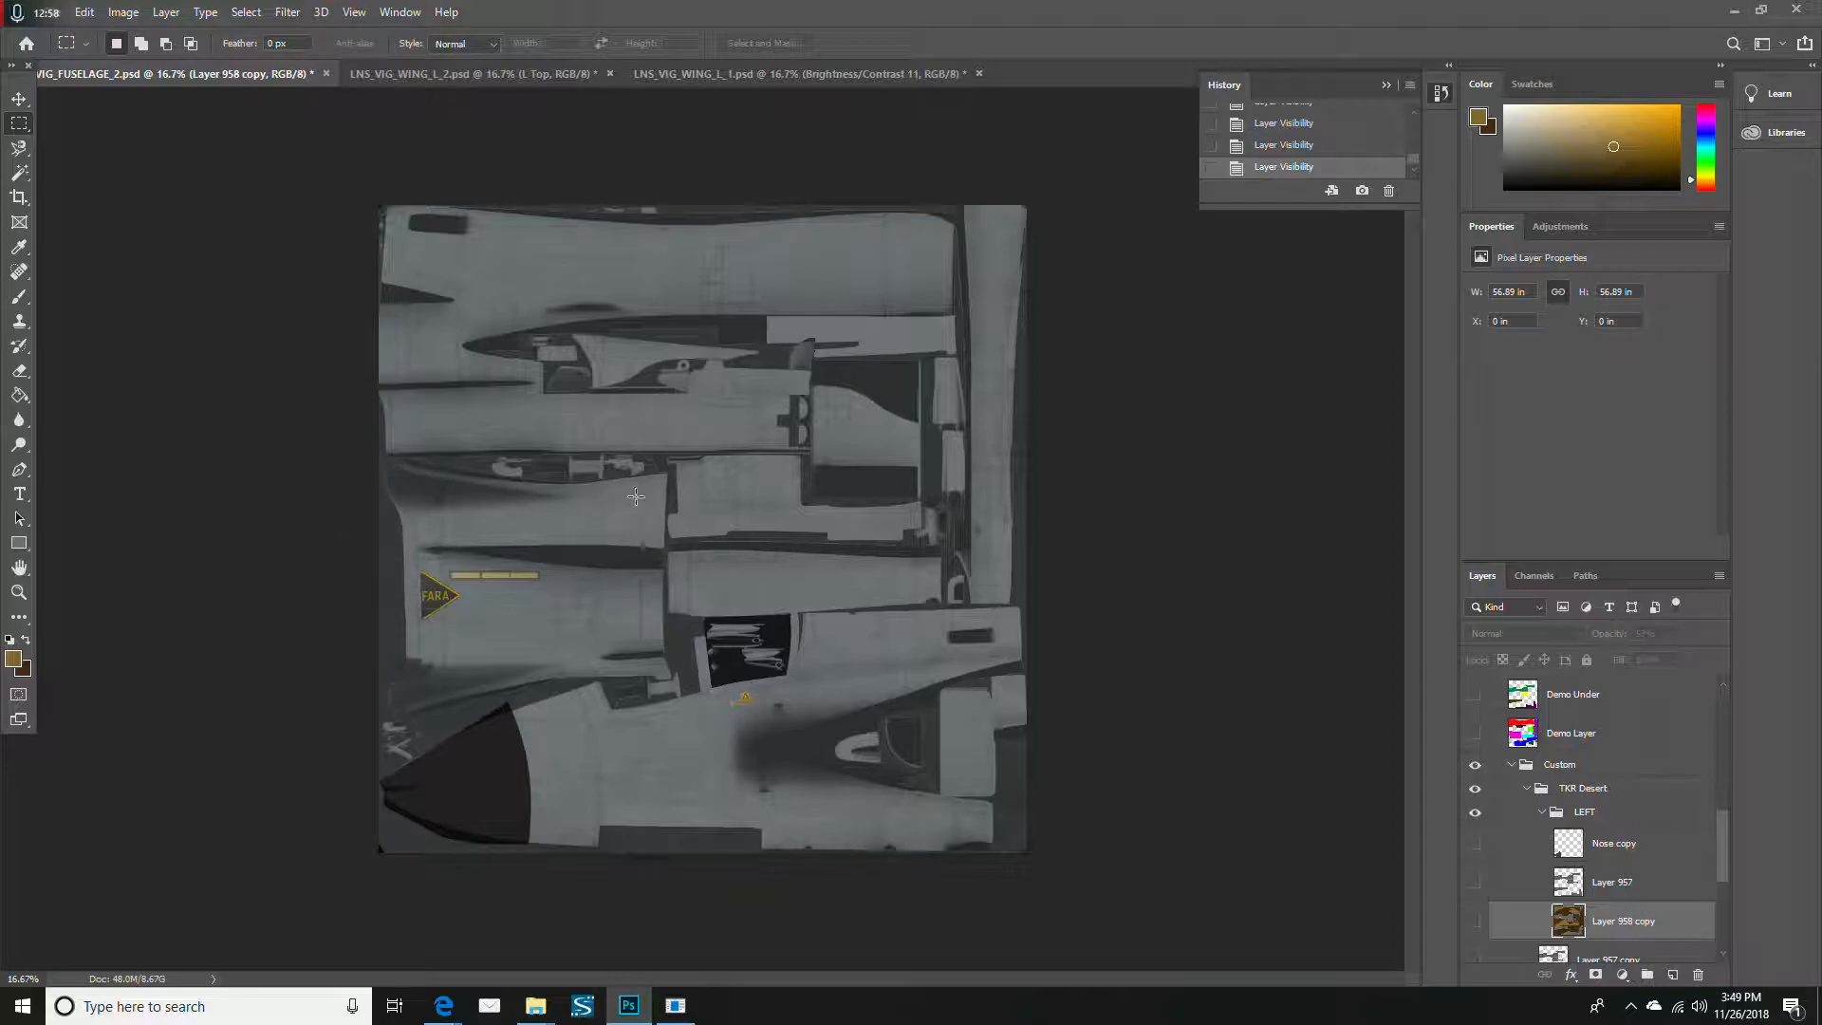
left_click(674, 1006)
left_click_drag(1009, 379, 1073, 576)
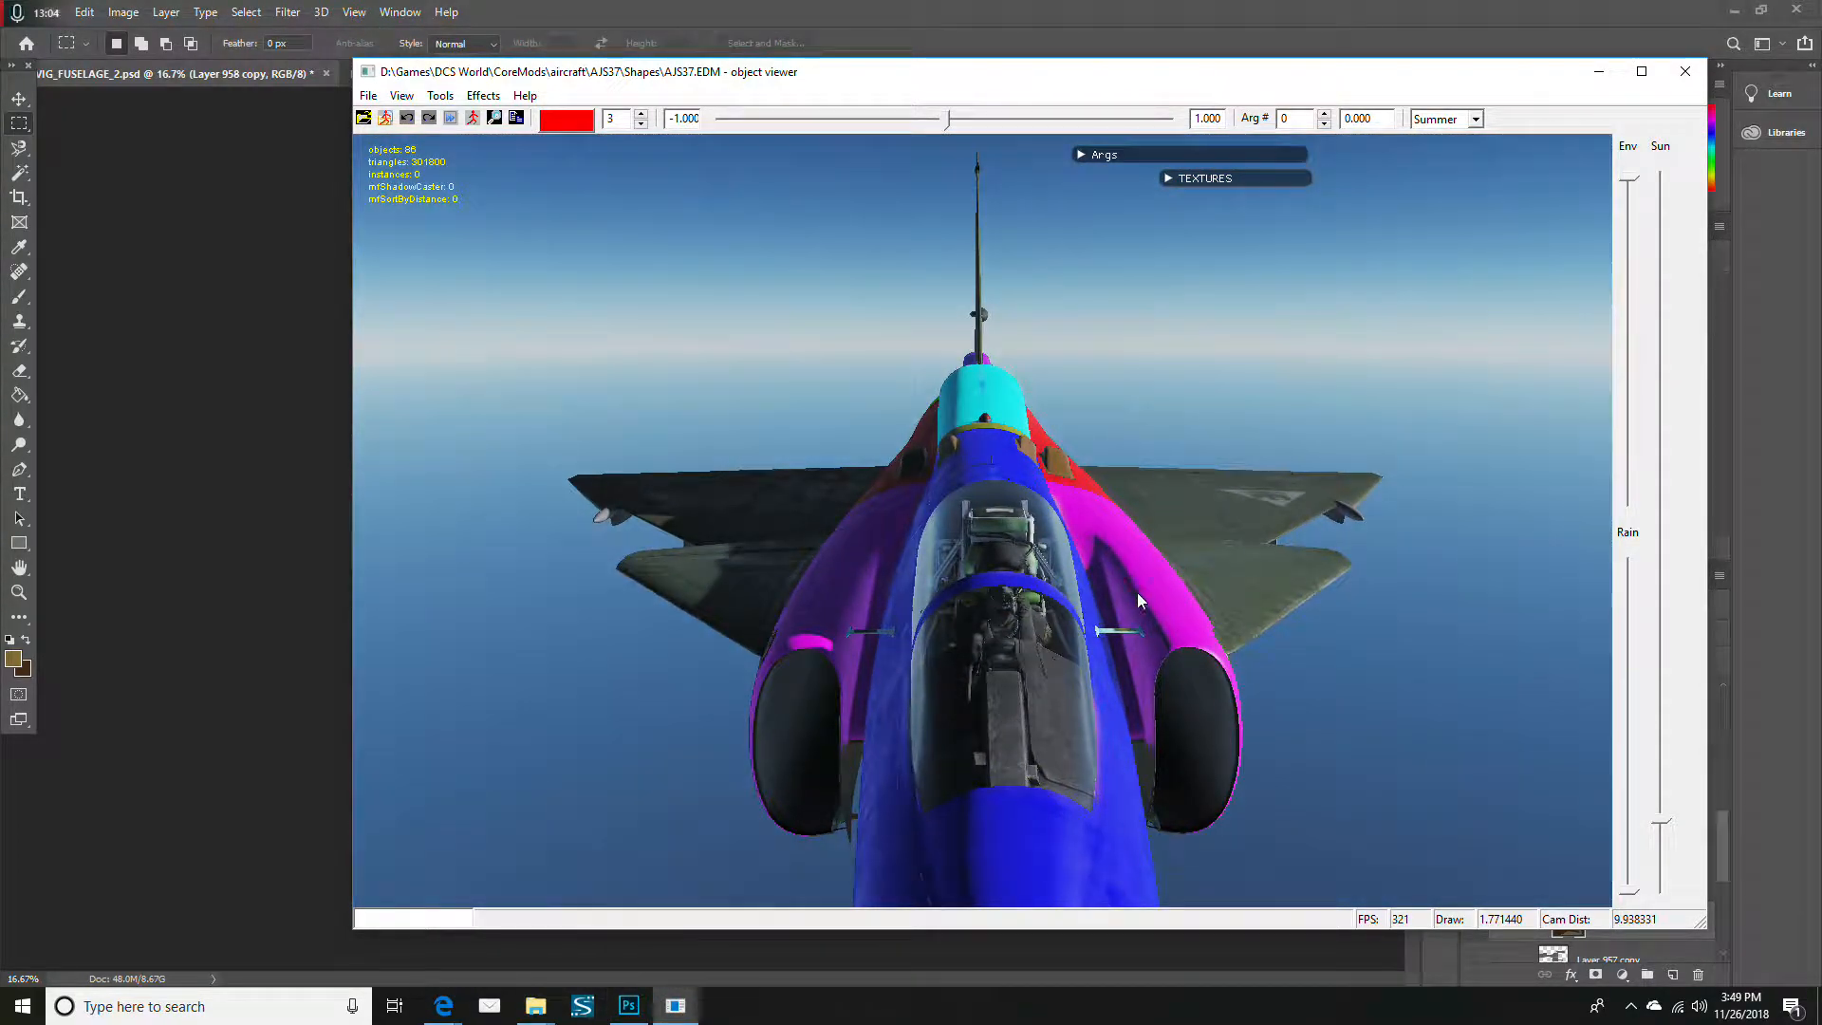
left_click_drag(1157, 680, 1038, 653)
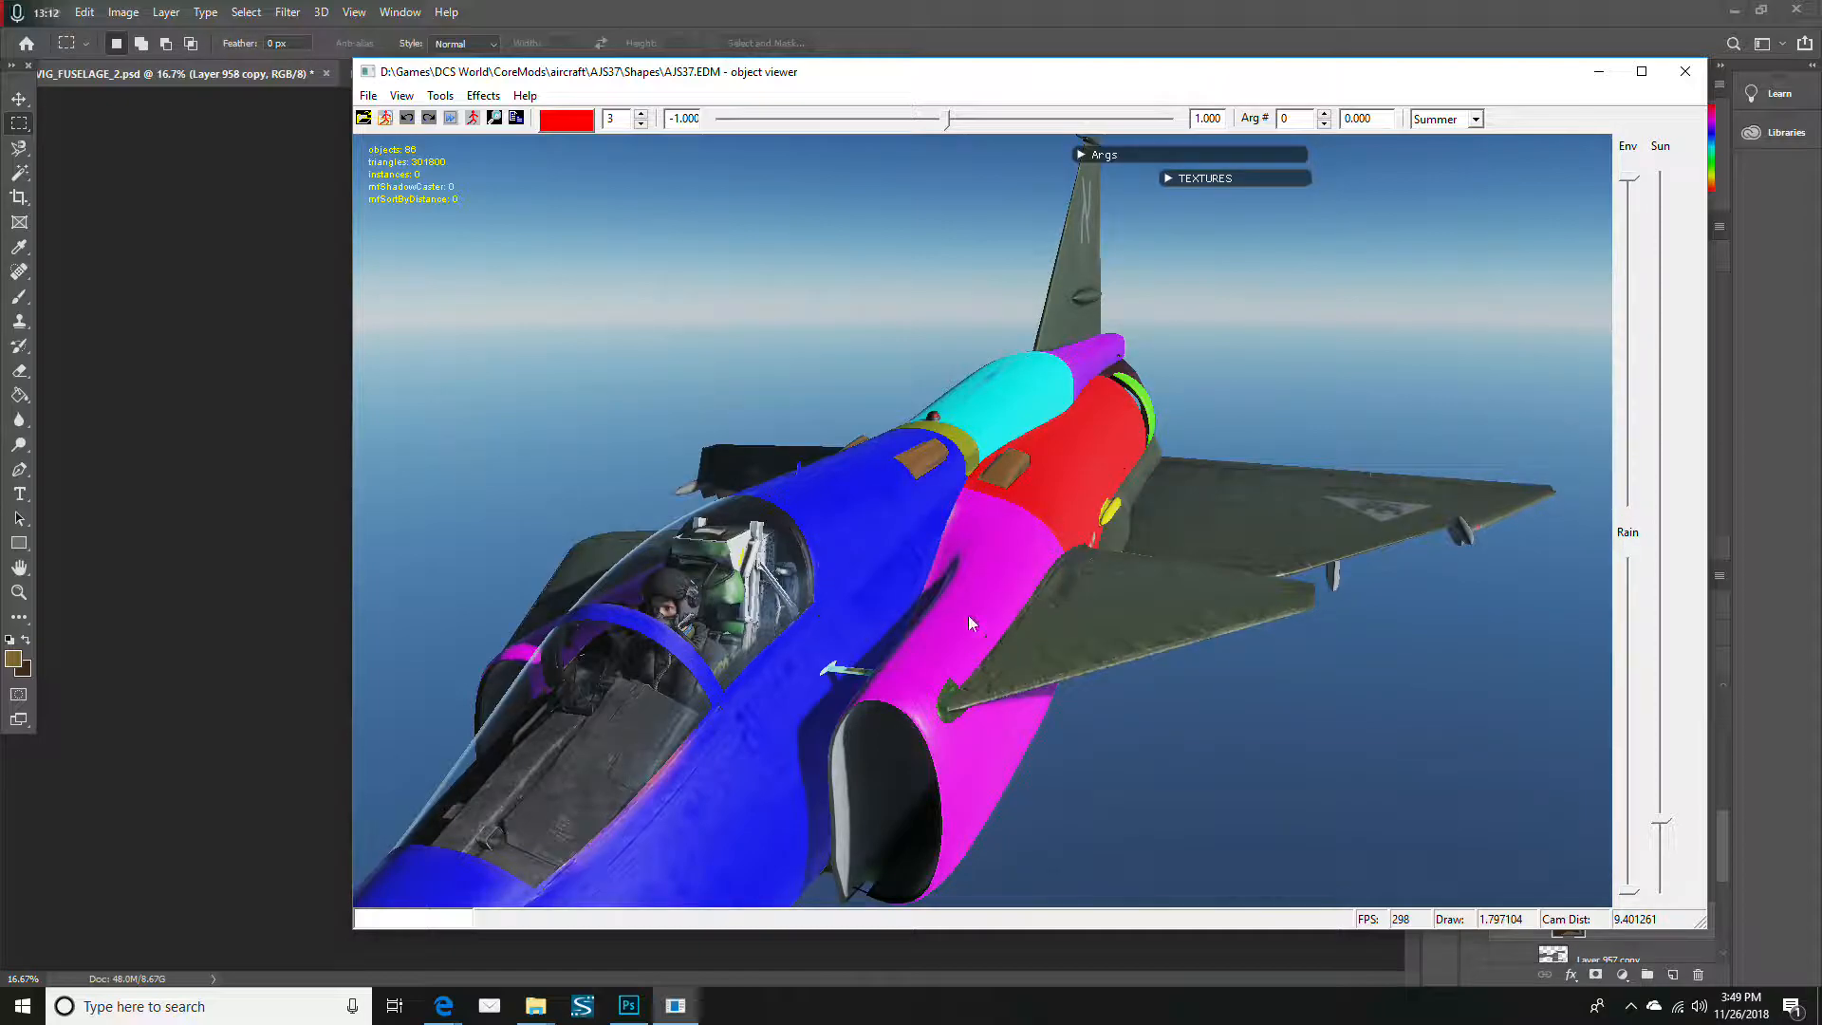
left_click_drag(880, 628, 1029, 640)
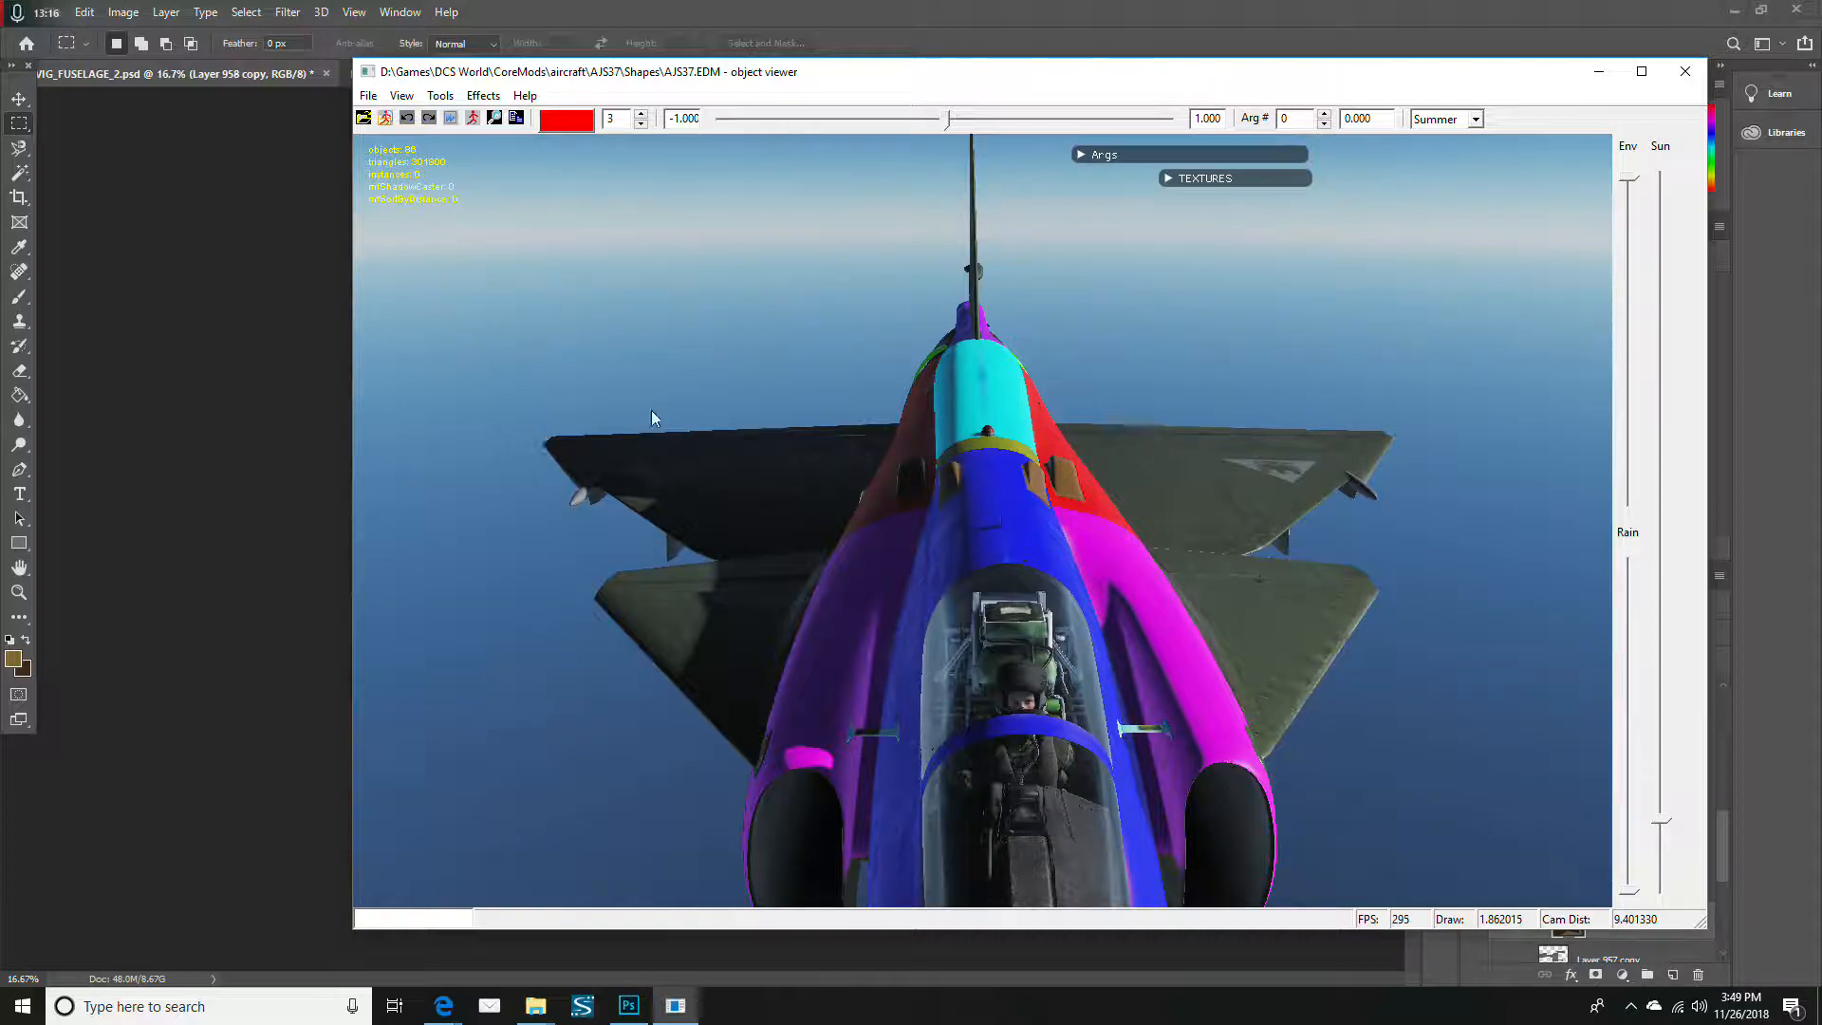
Switch back to Photoshop and briefly show the Demo Layer to review its color-coded areas, leaving it hidden
left_click(244, 276)
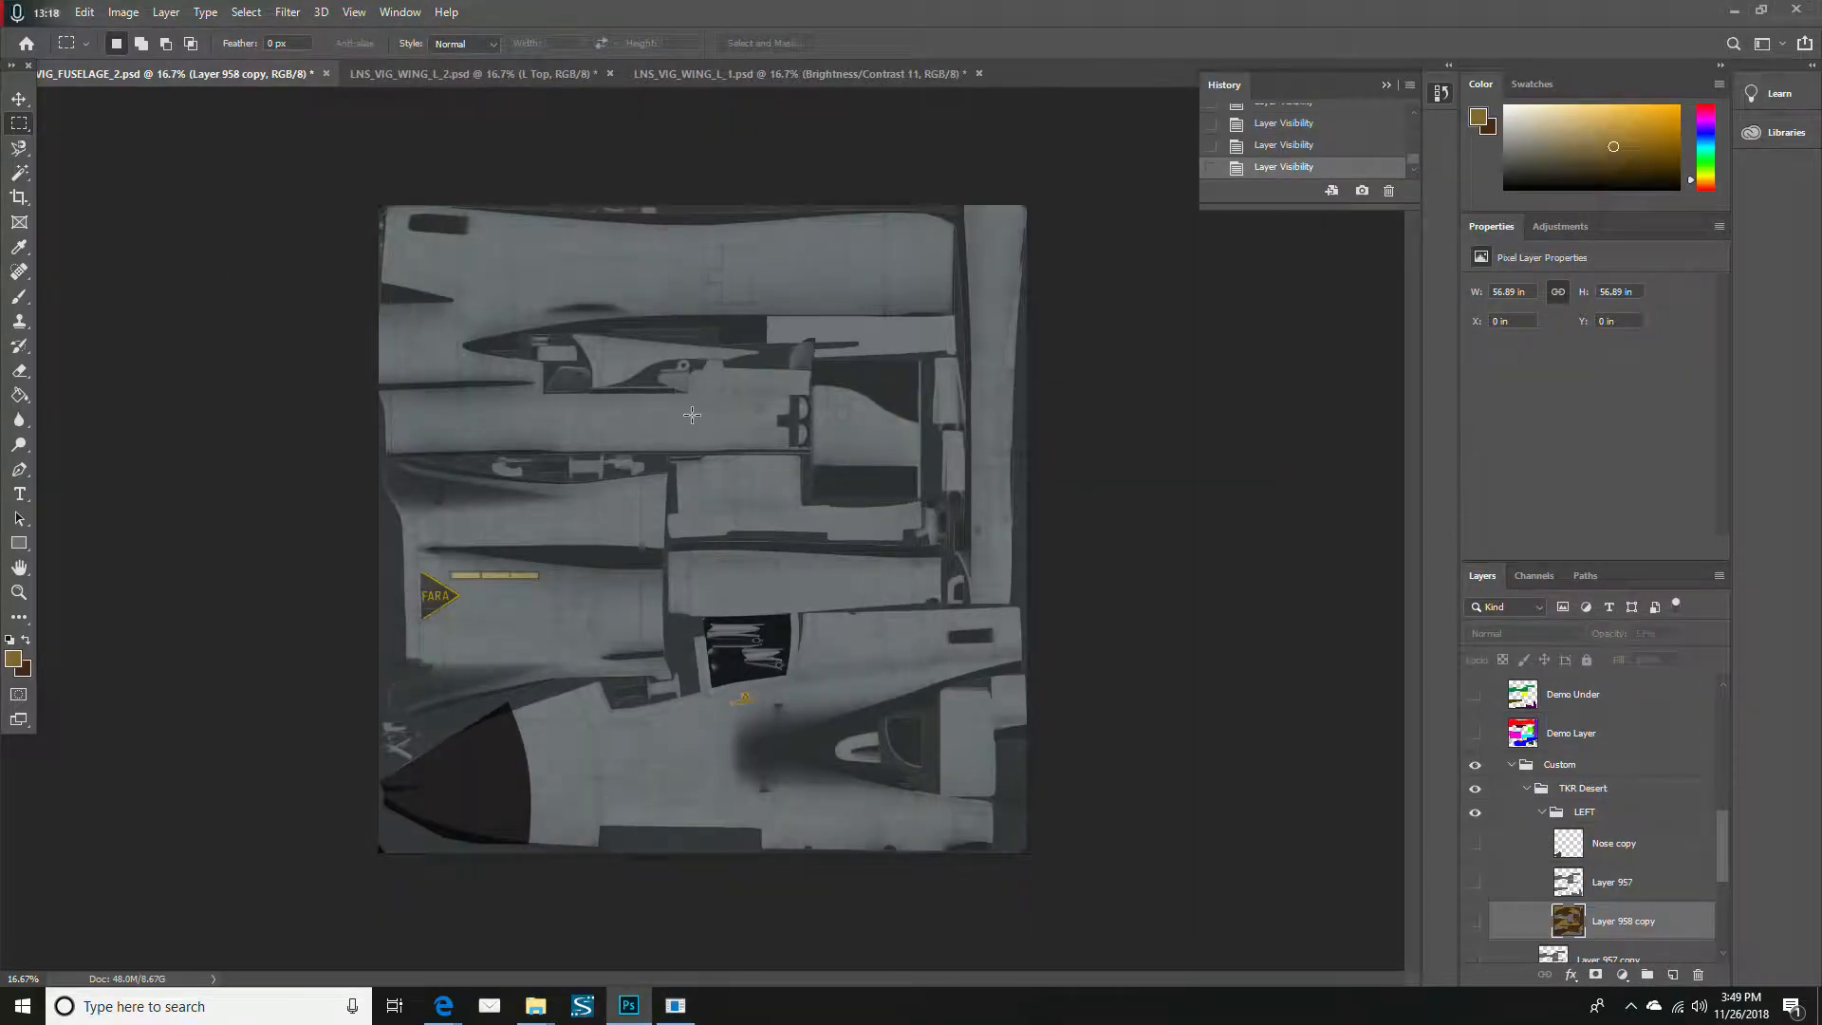
left_click(1475, 733)
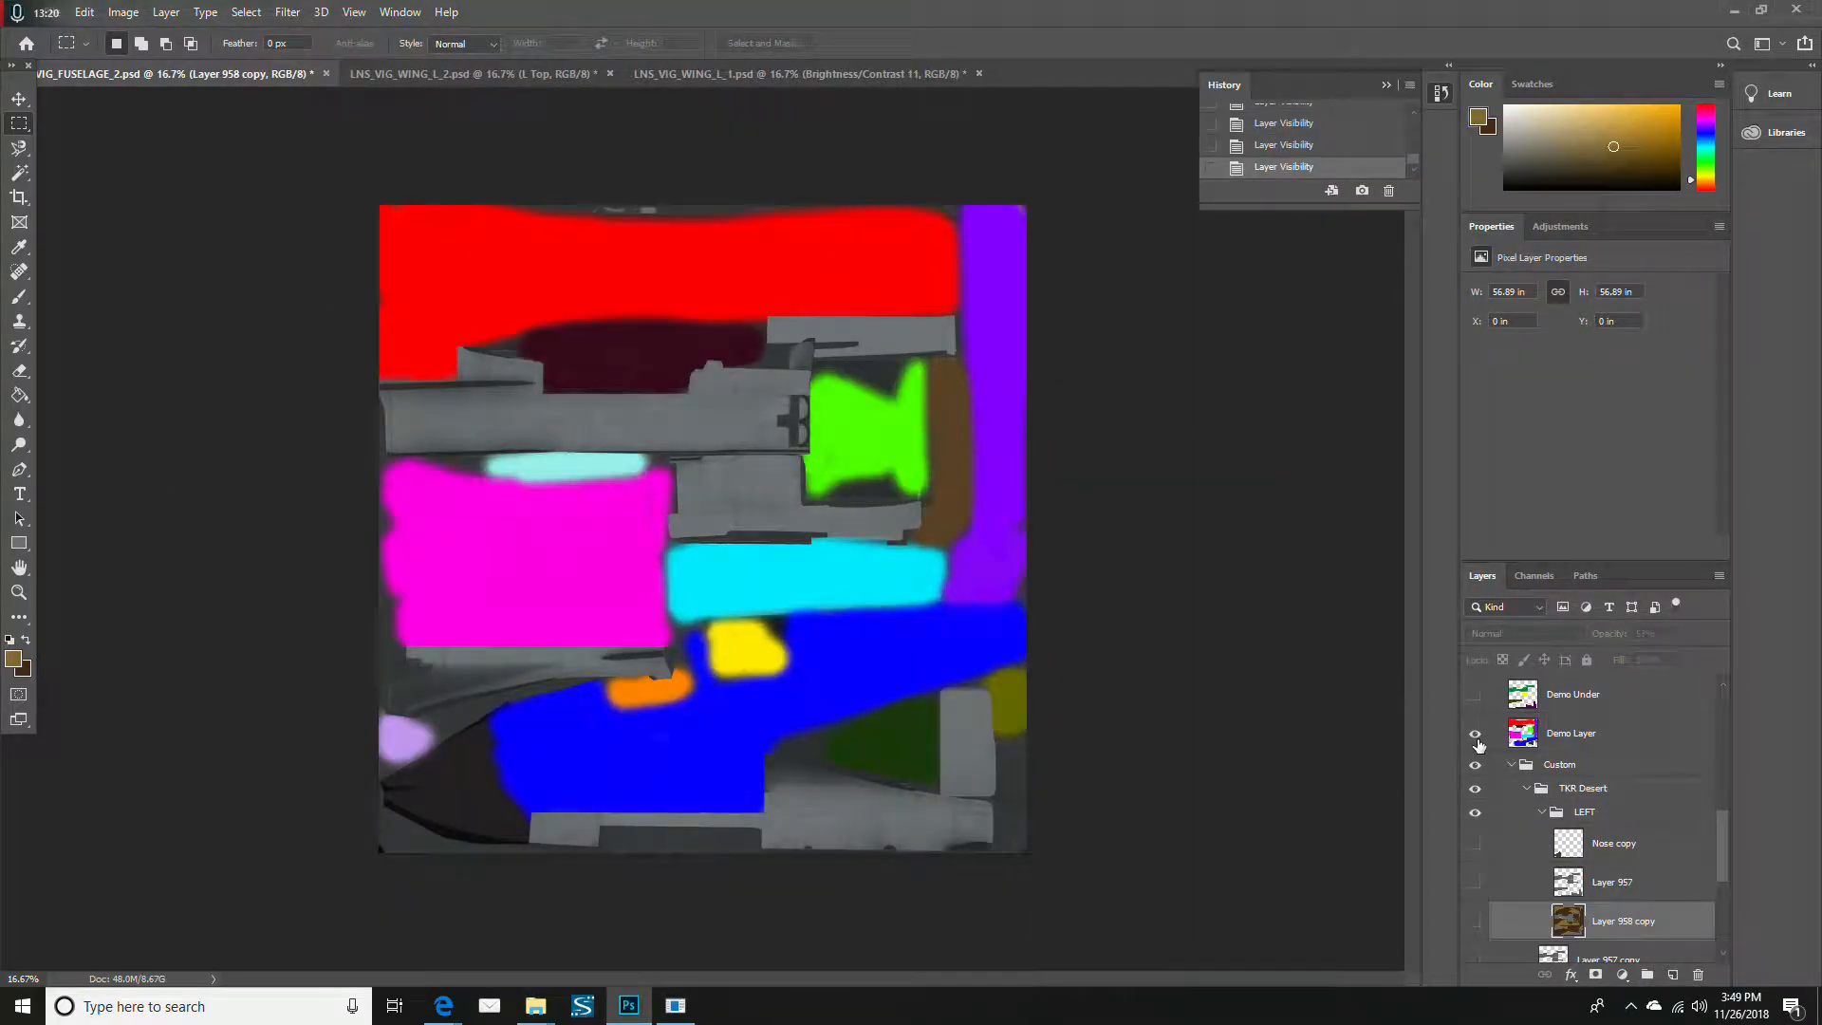
left_click(1476, 733)
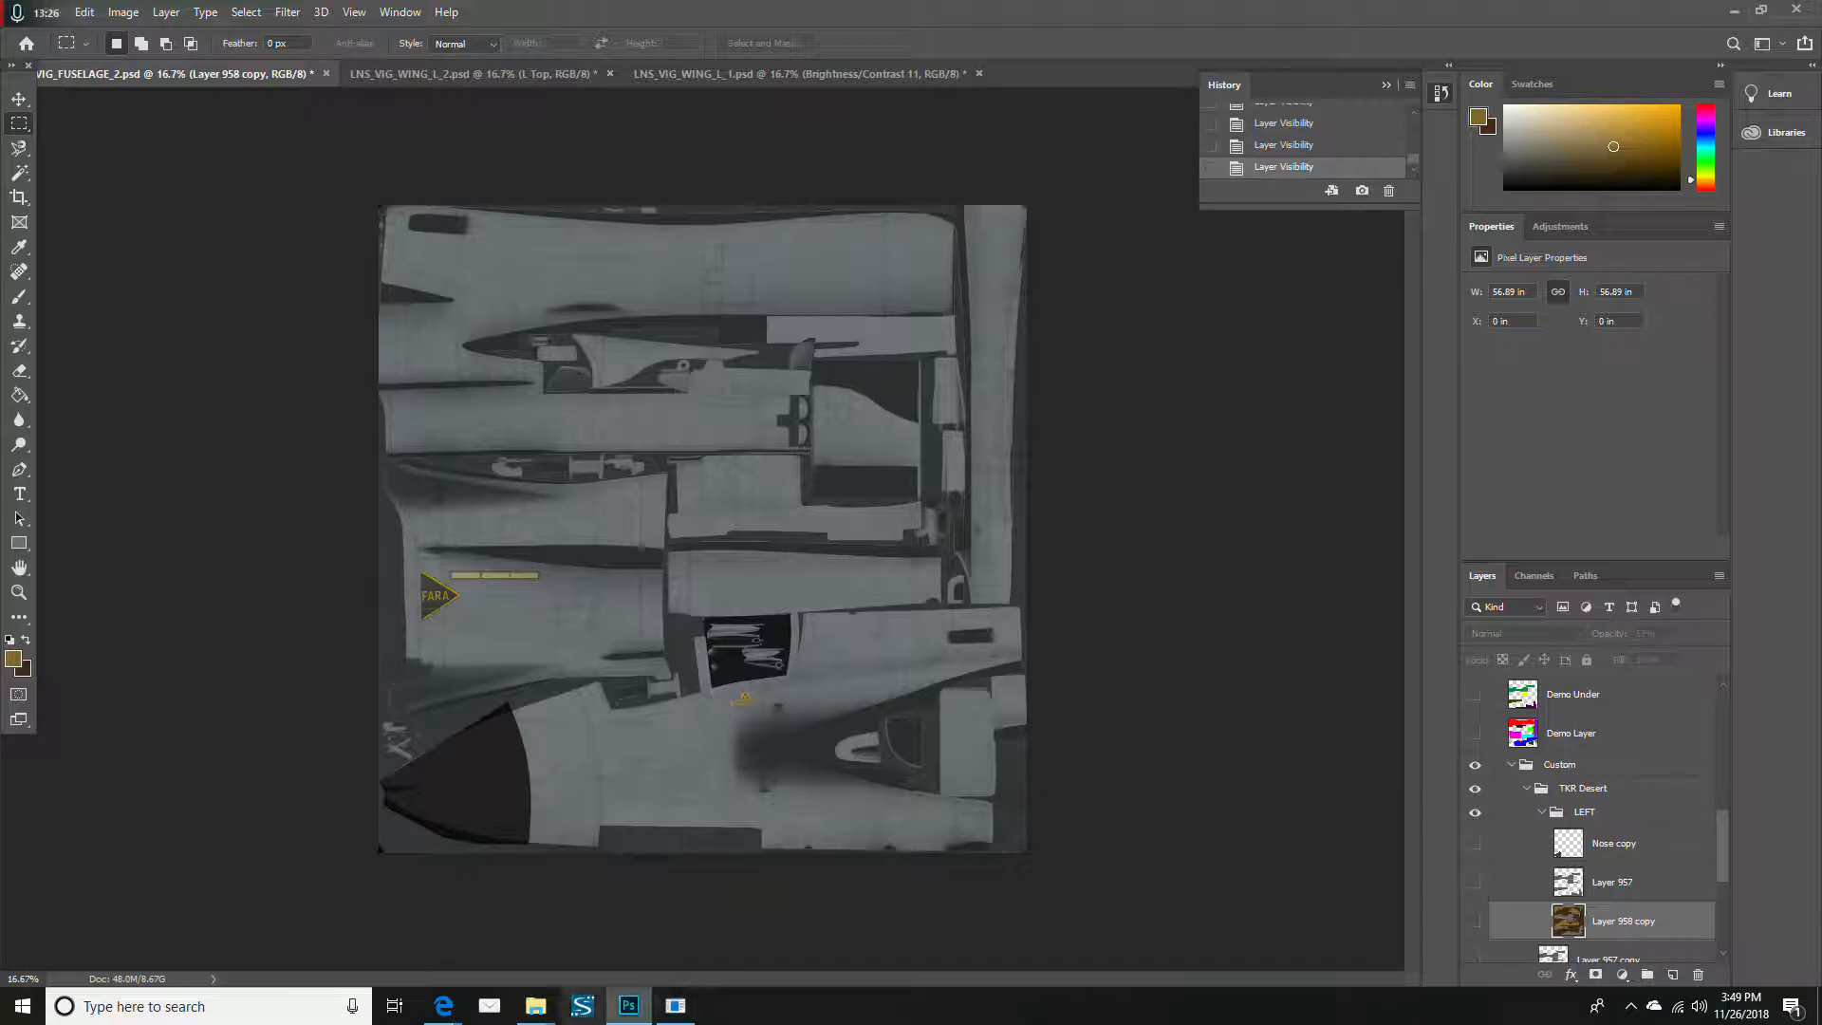
Bring up the Viggen Orig Blanks and AJS37 TAF2 folders in File Explorer, and go from AJS37 TAF2 up to the DCS World folder
mouse_move(536, 1003)
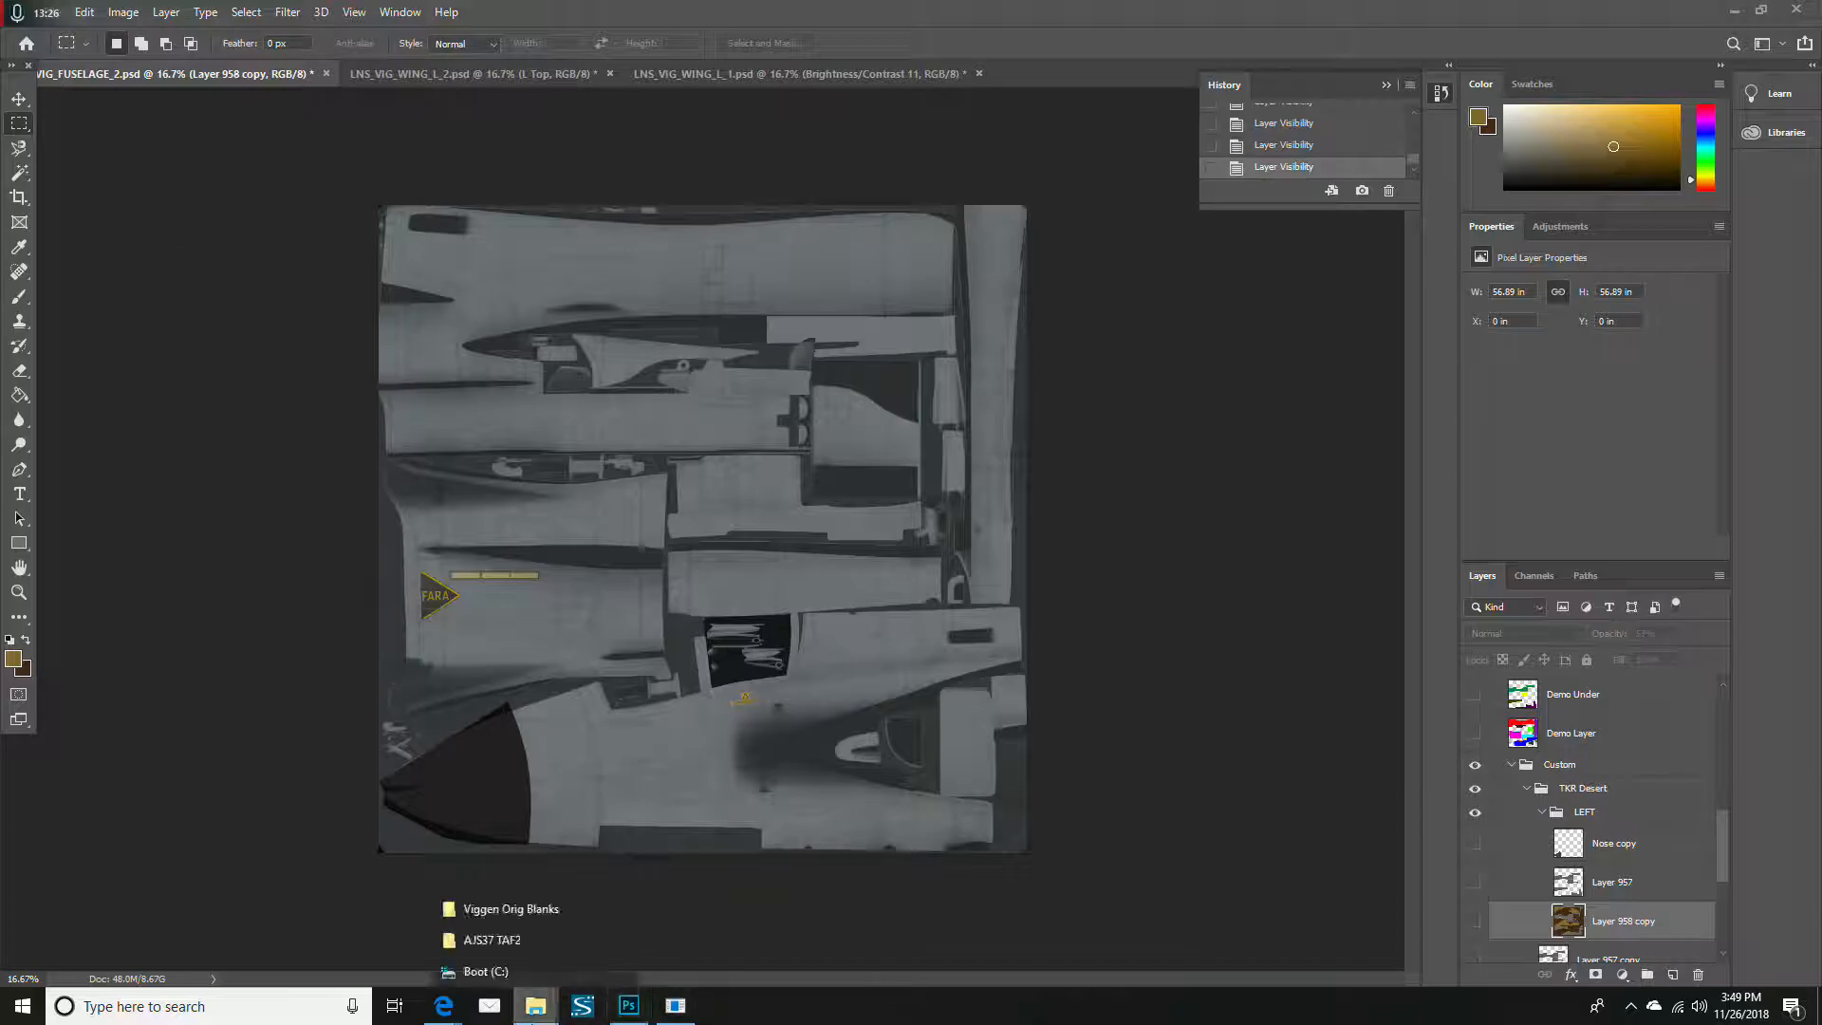
left_click(526, 909)
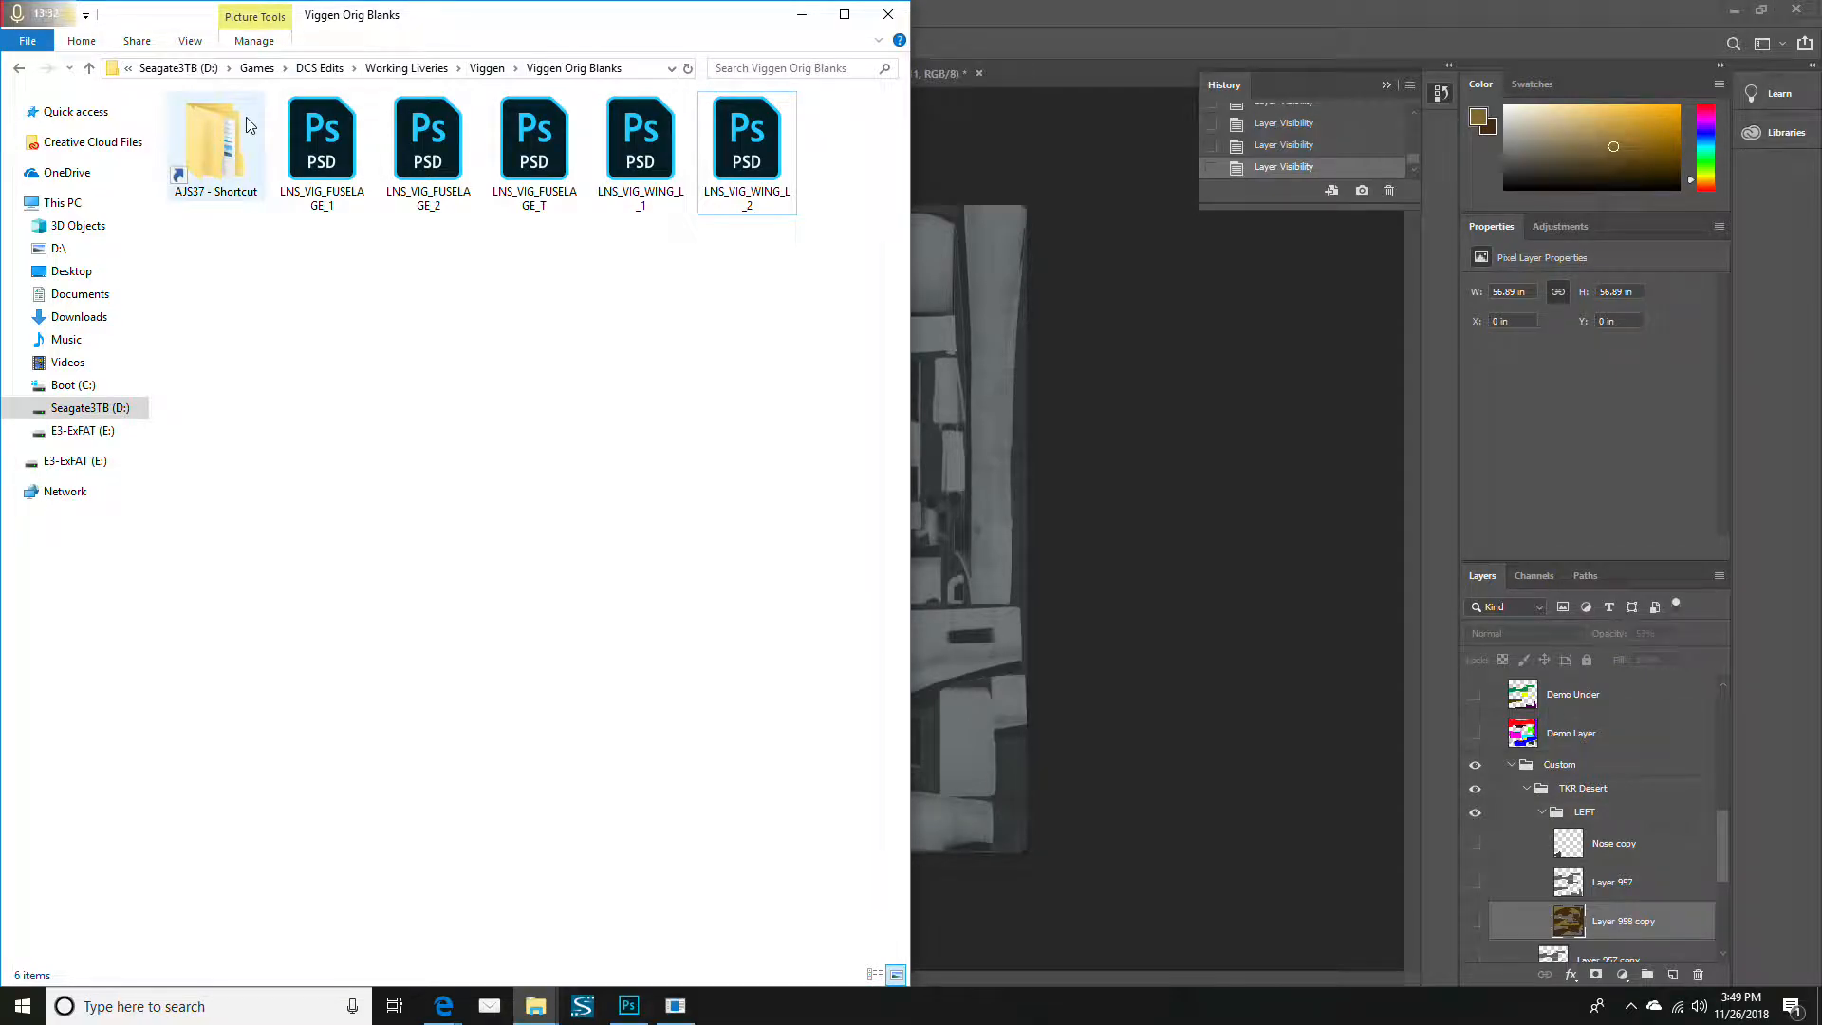
left_click(531, 1008)
left_click(512, 935)
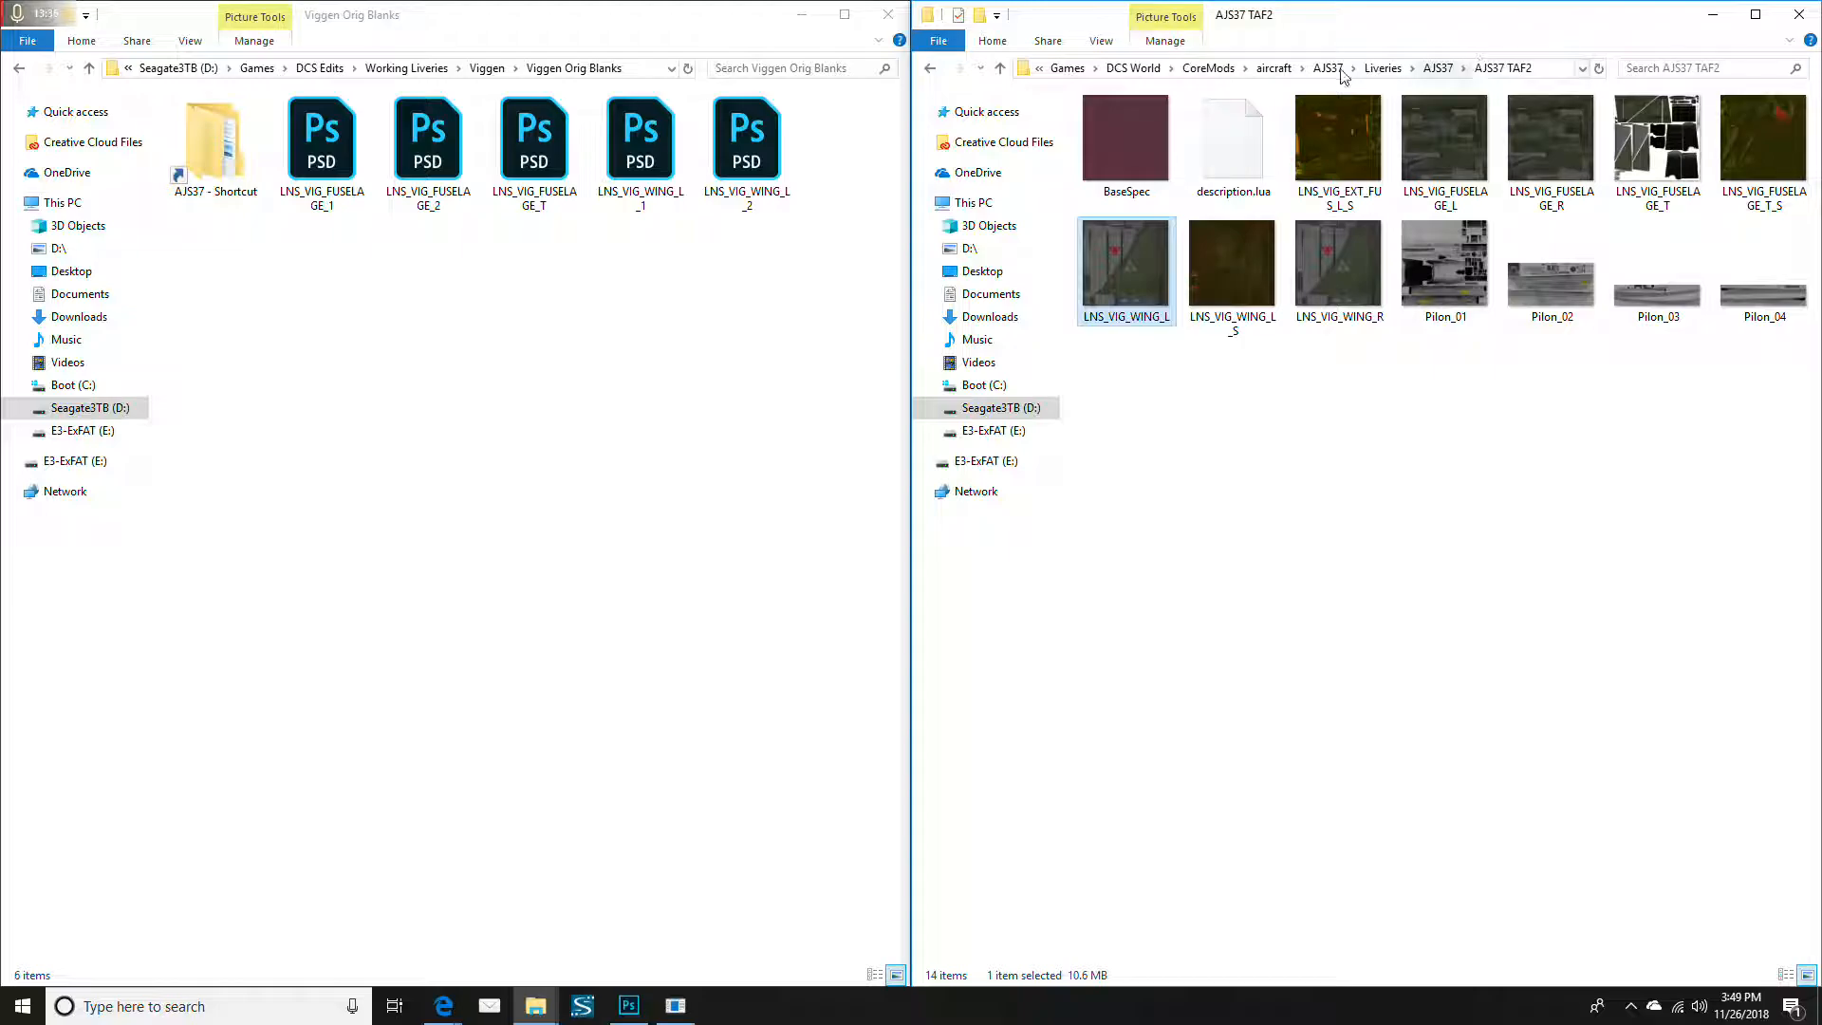
left_click(1143, 68)
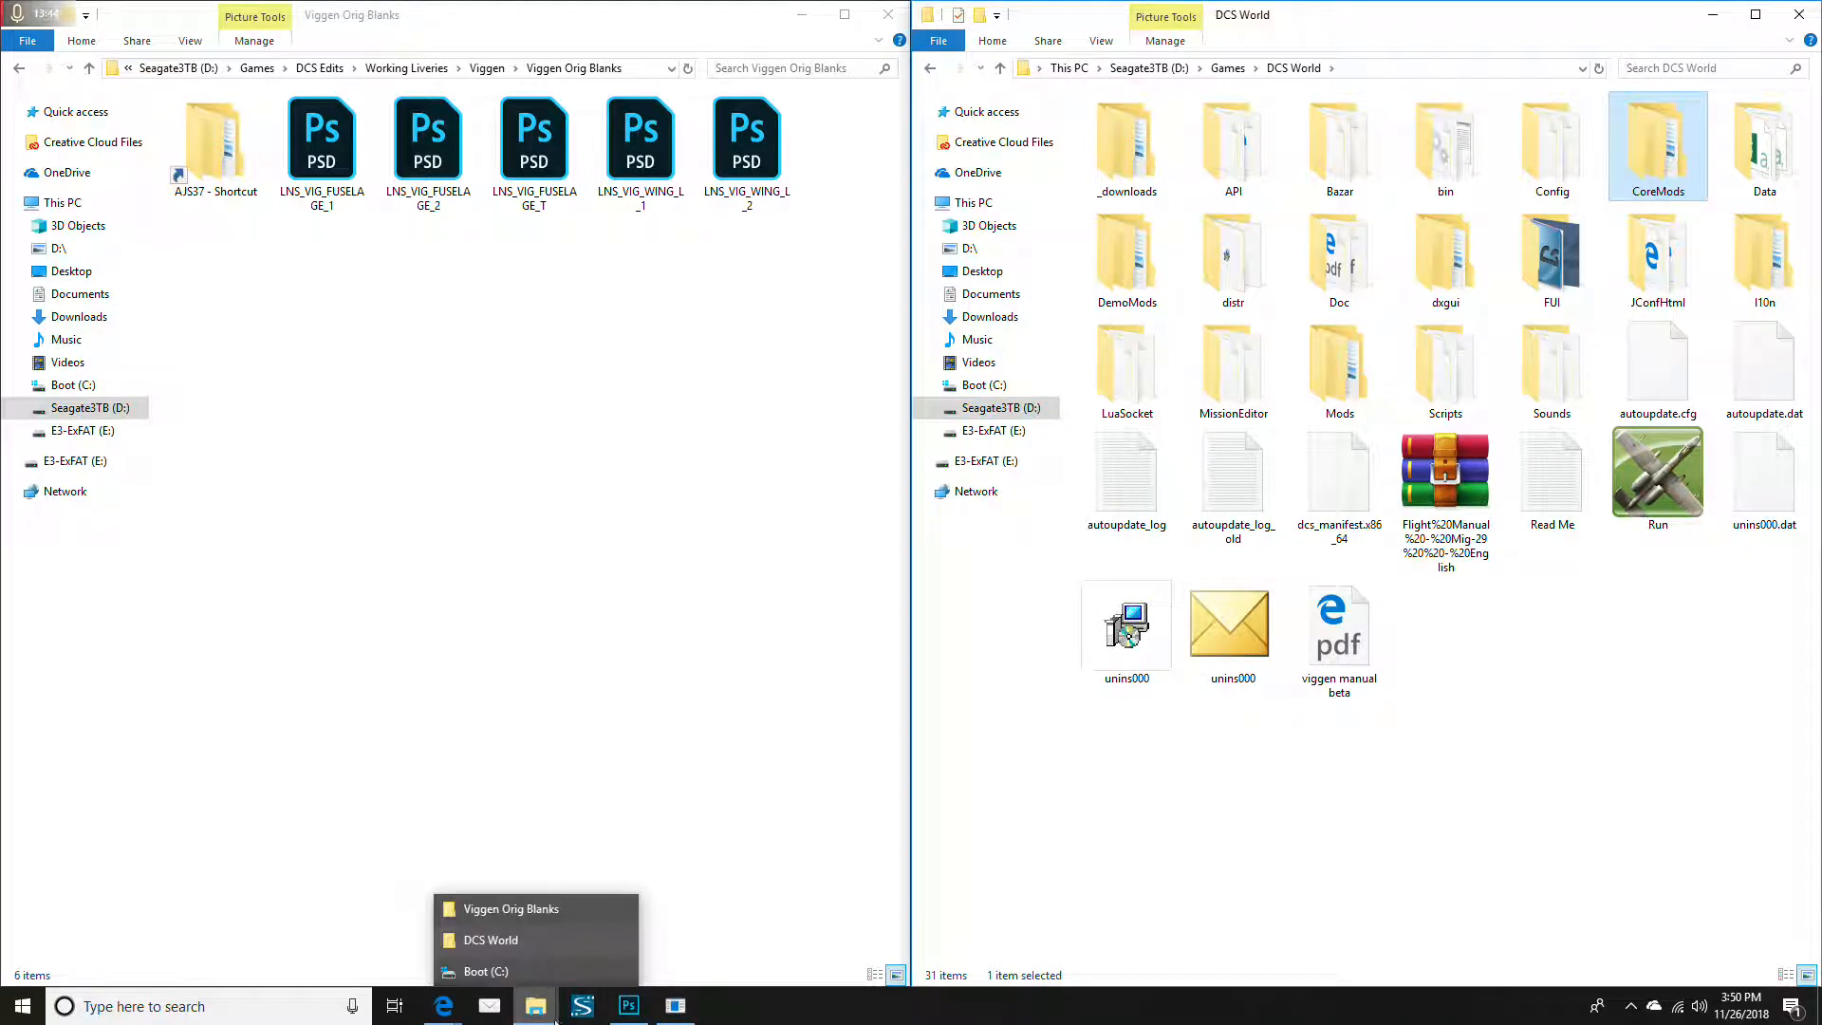
In the Boot (C:) window, browse through the user profile to Saved Games\DCS\Liveries, view its aircraft folders, and close the window
left_click(548, 974)
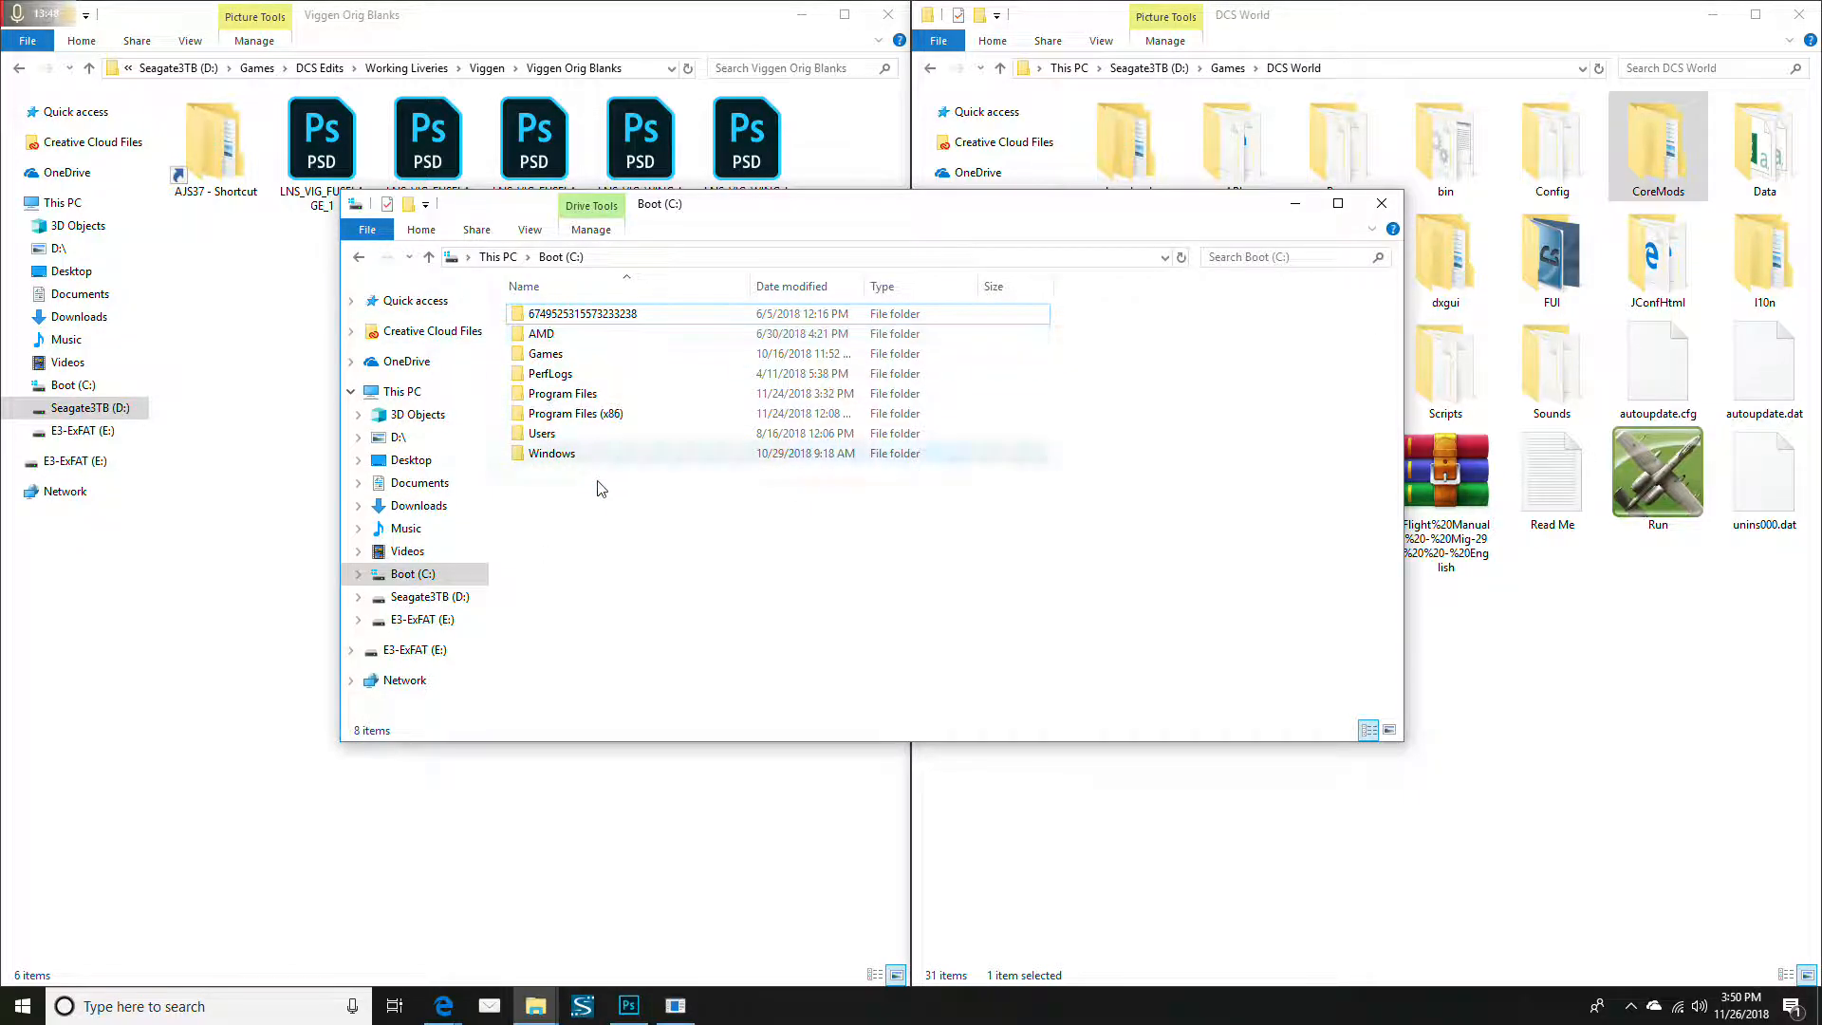
double_click(577, 434)
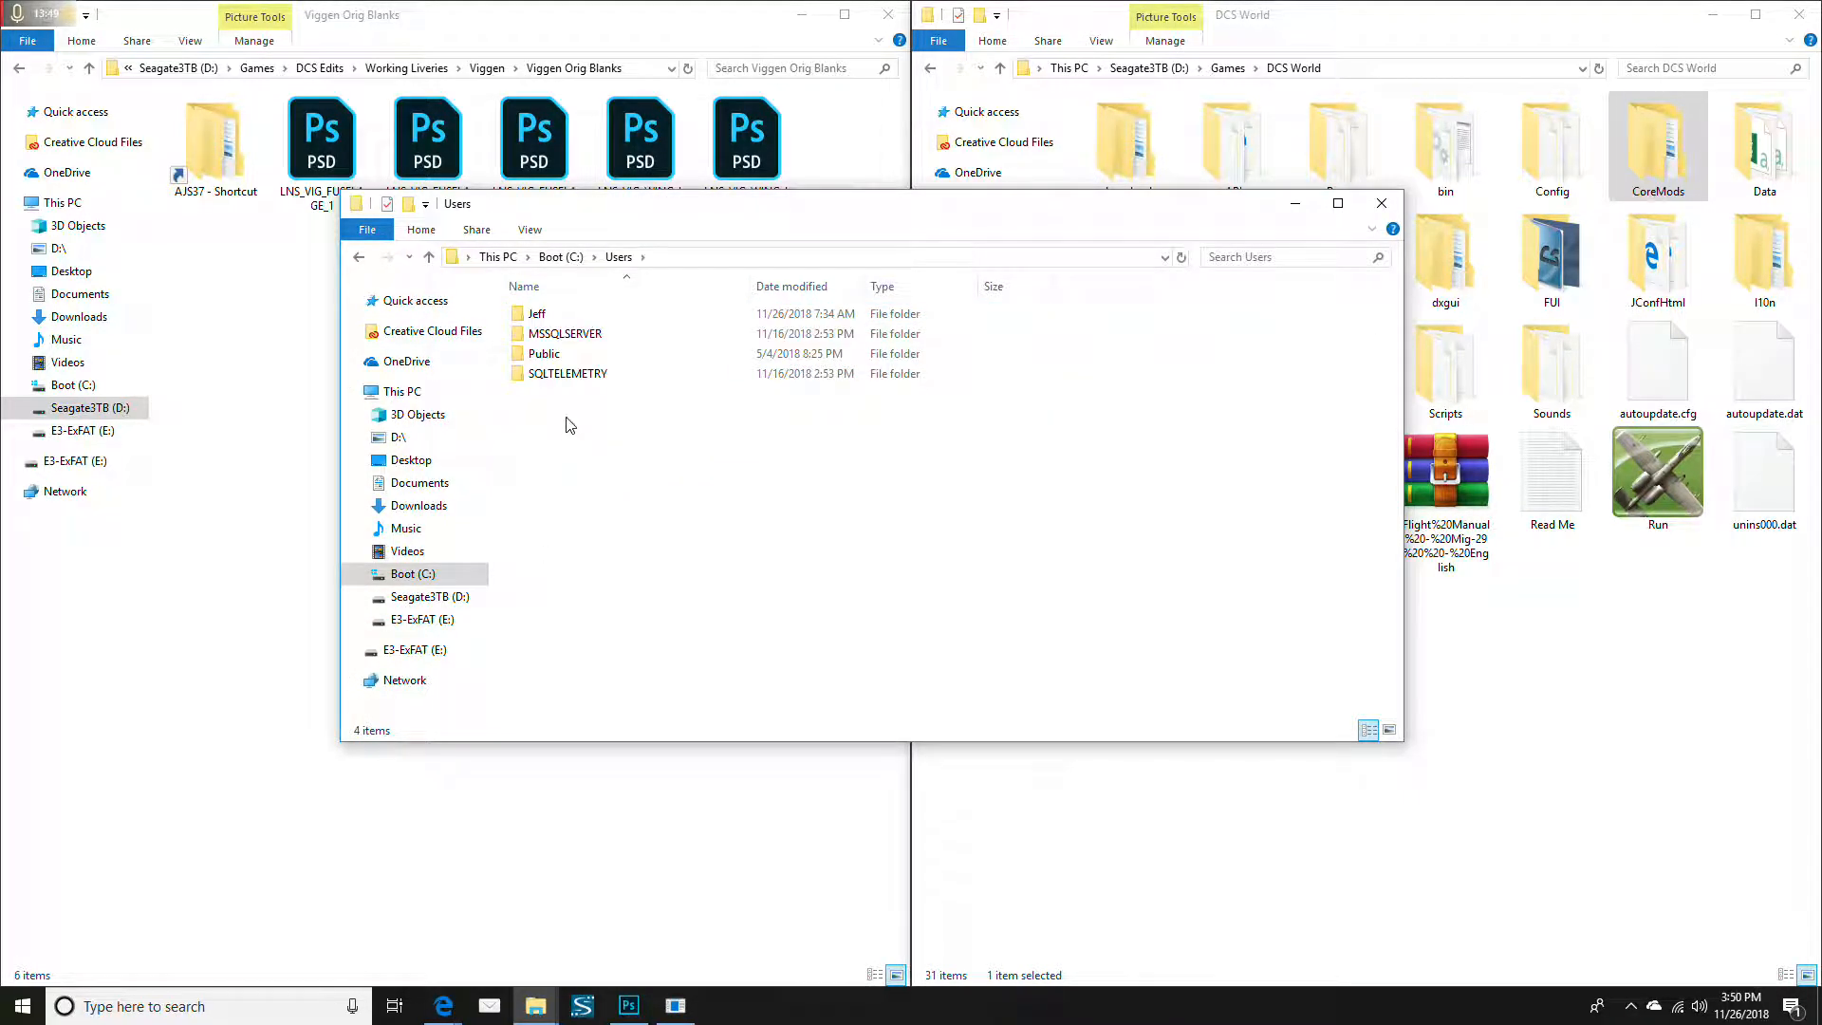
double_click(546, 314)
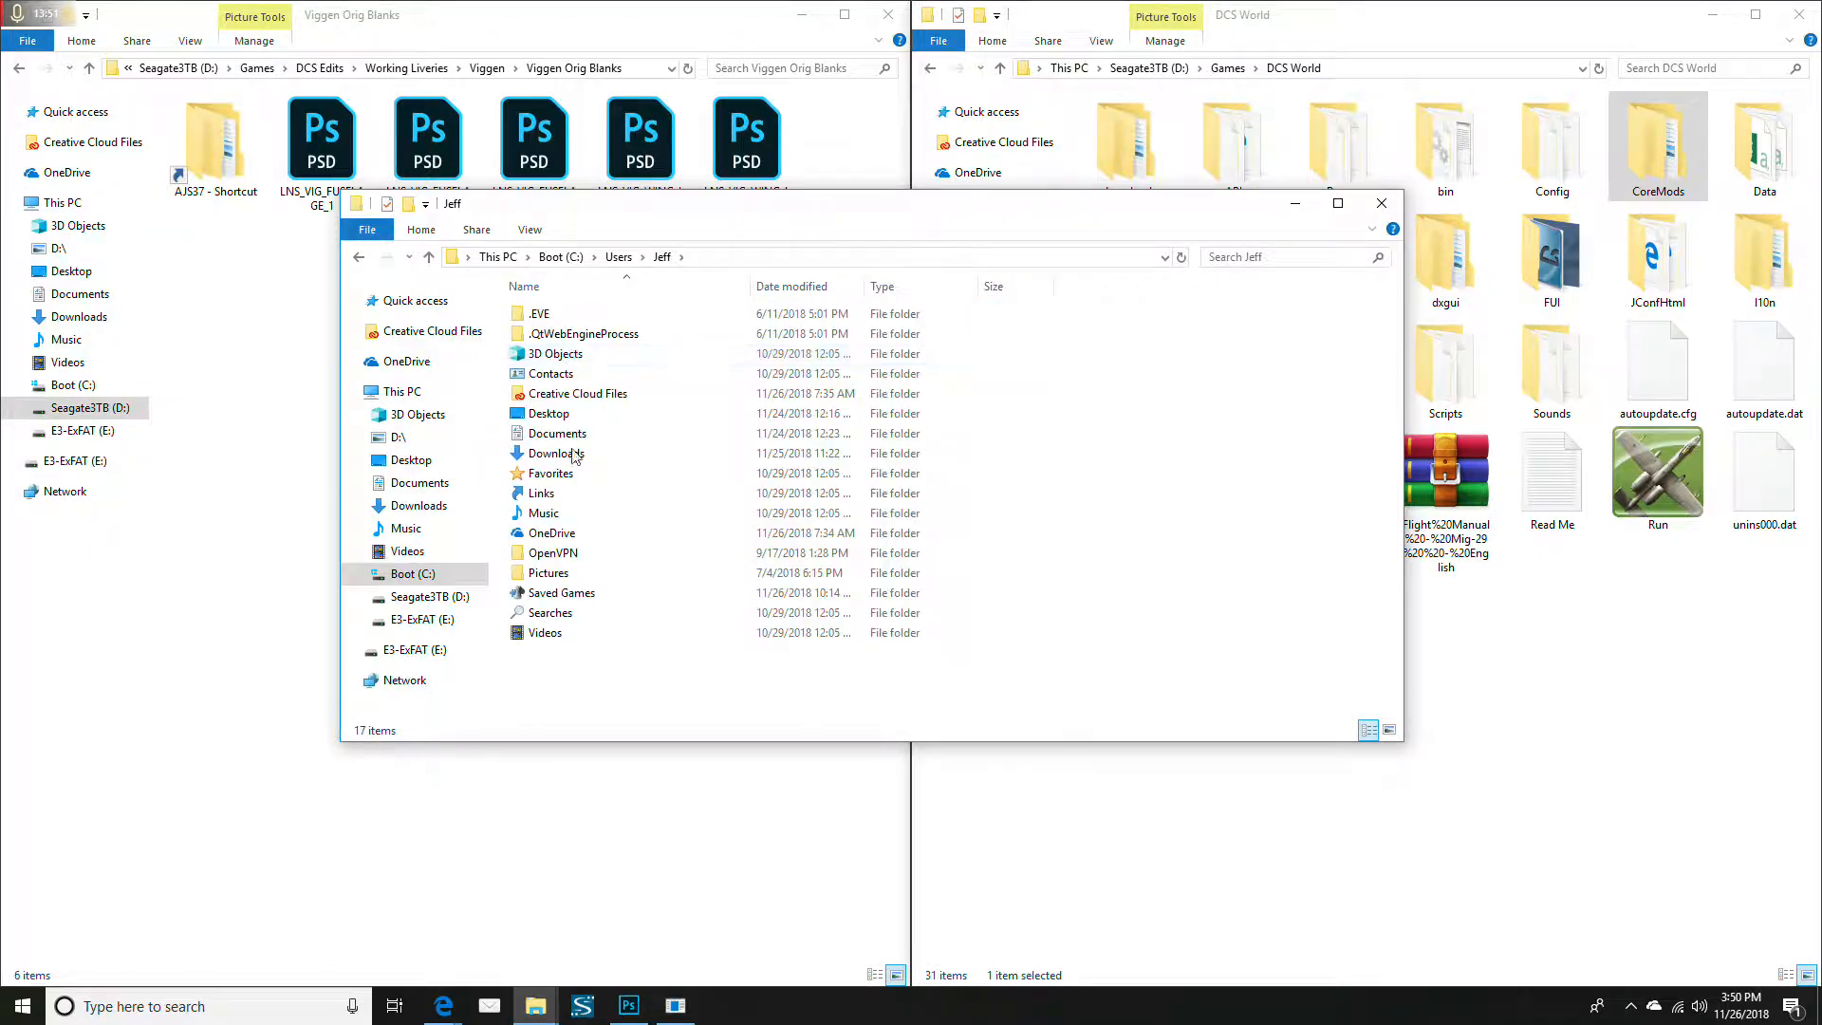
double_click(569, 593)
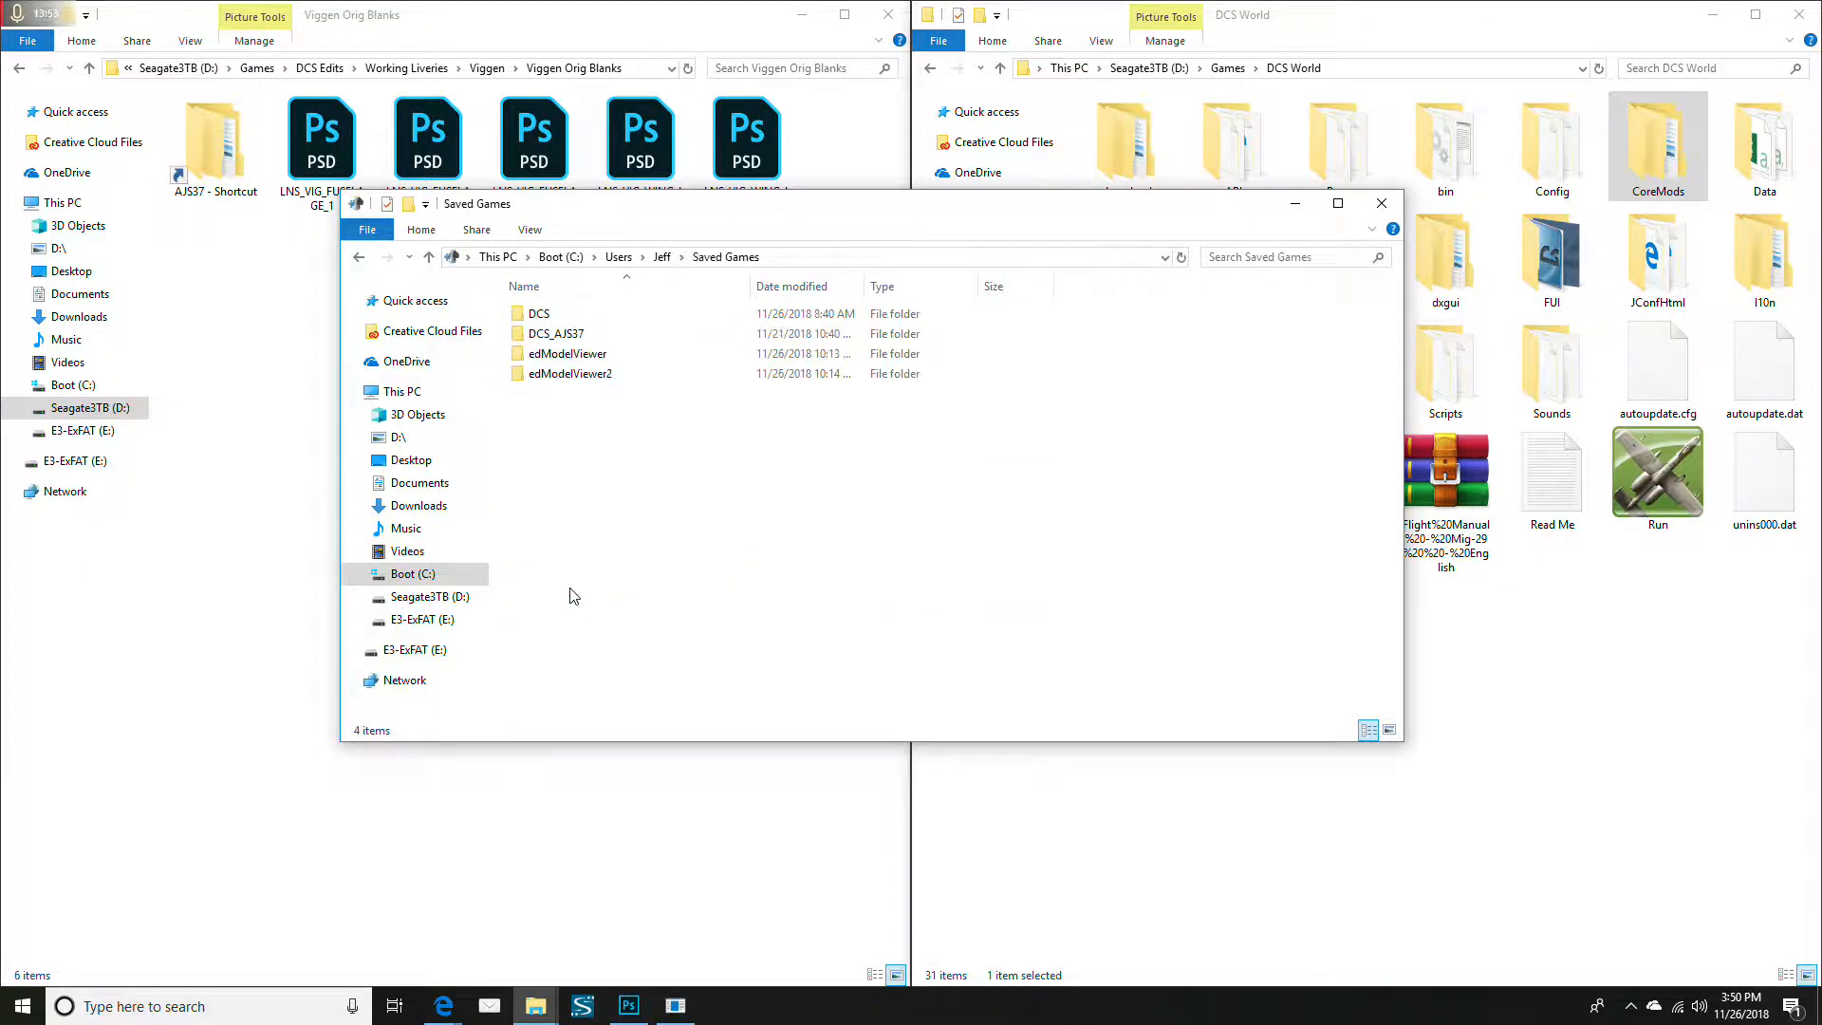
double_click(539, 314)
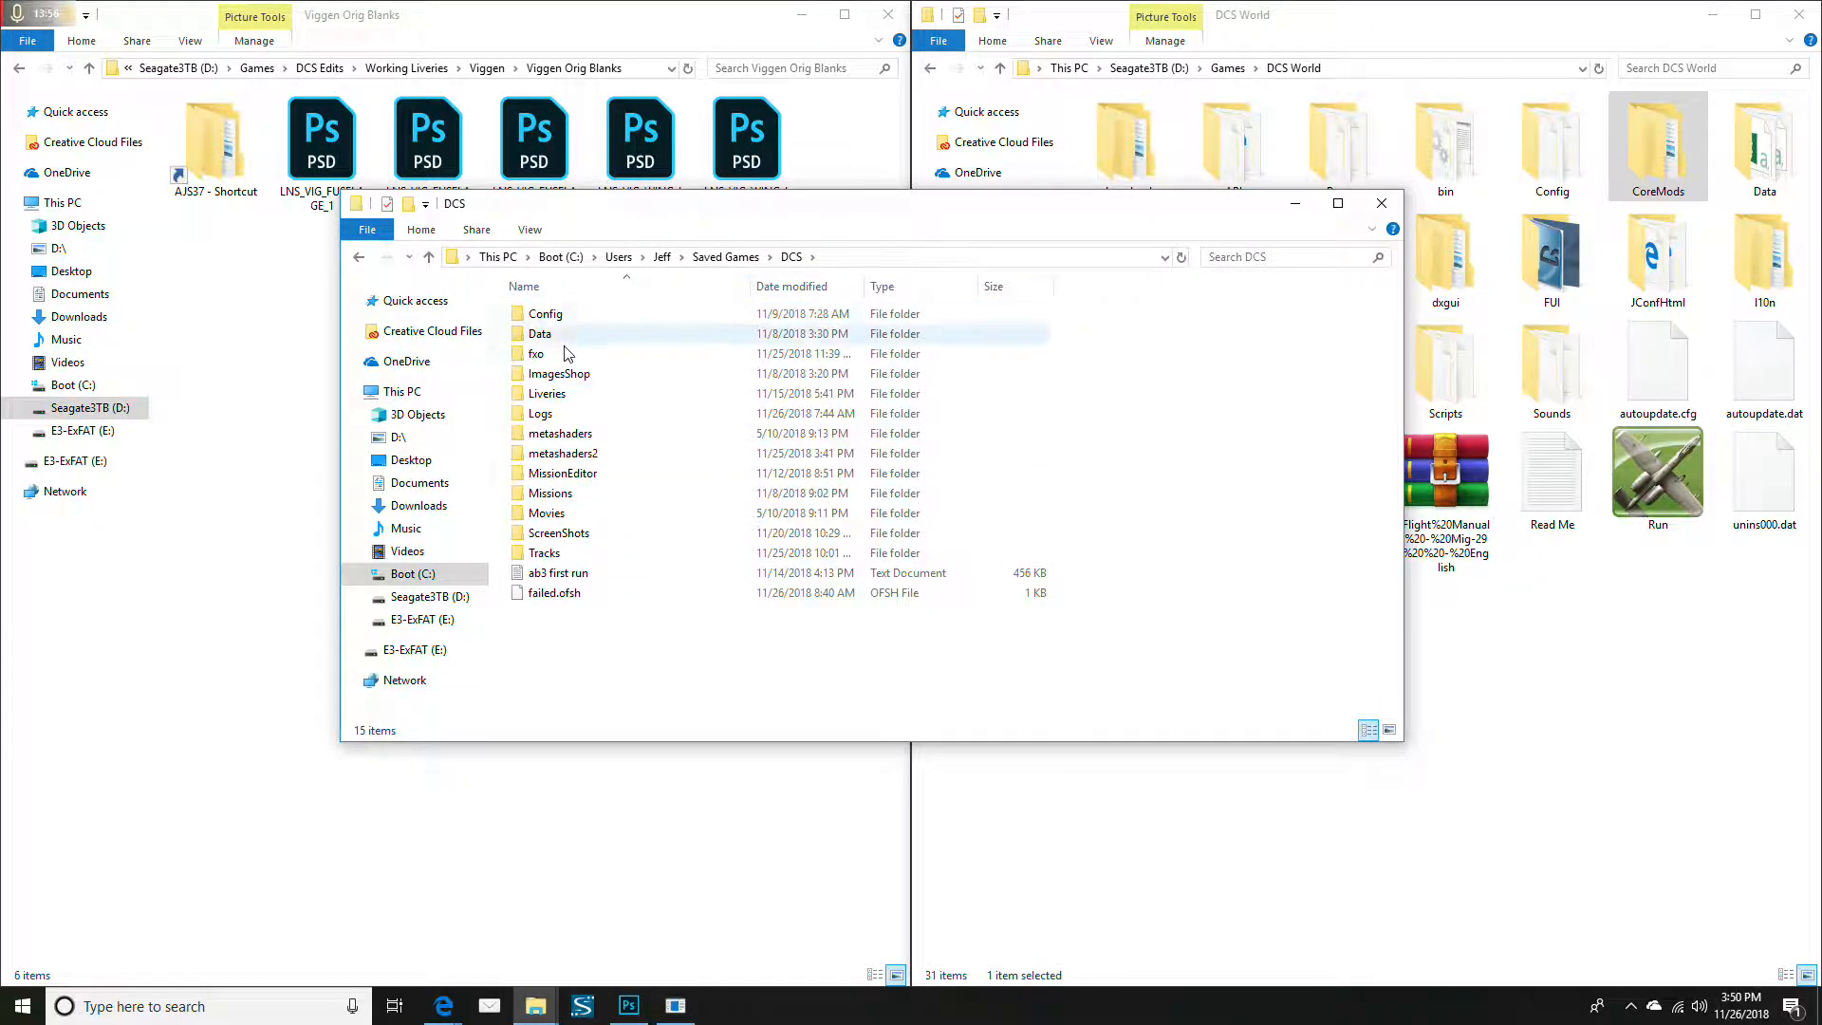
double_click(550, 394)
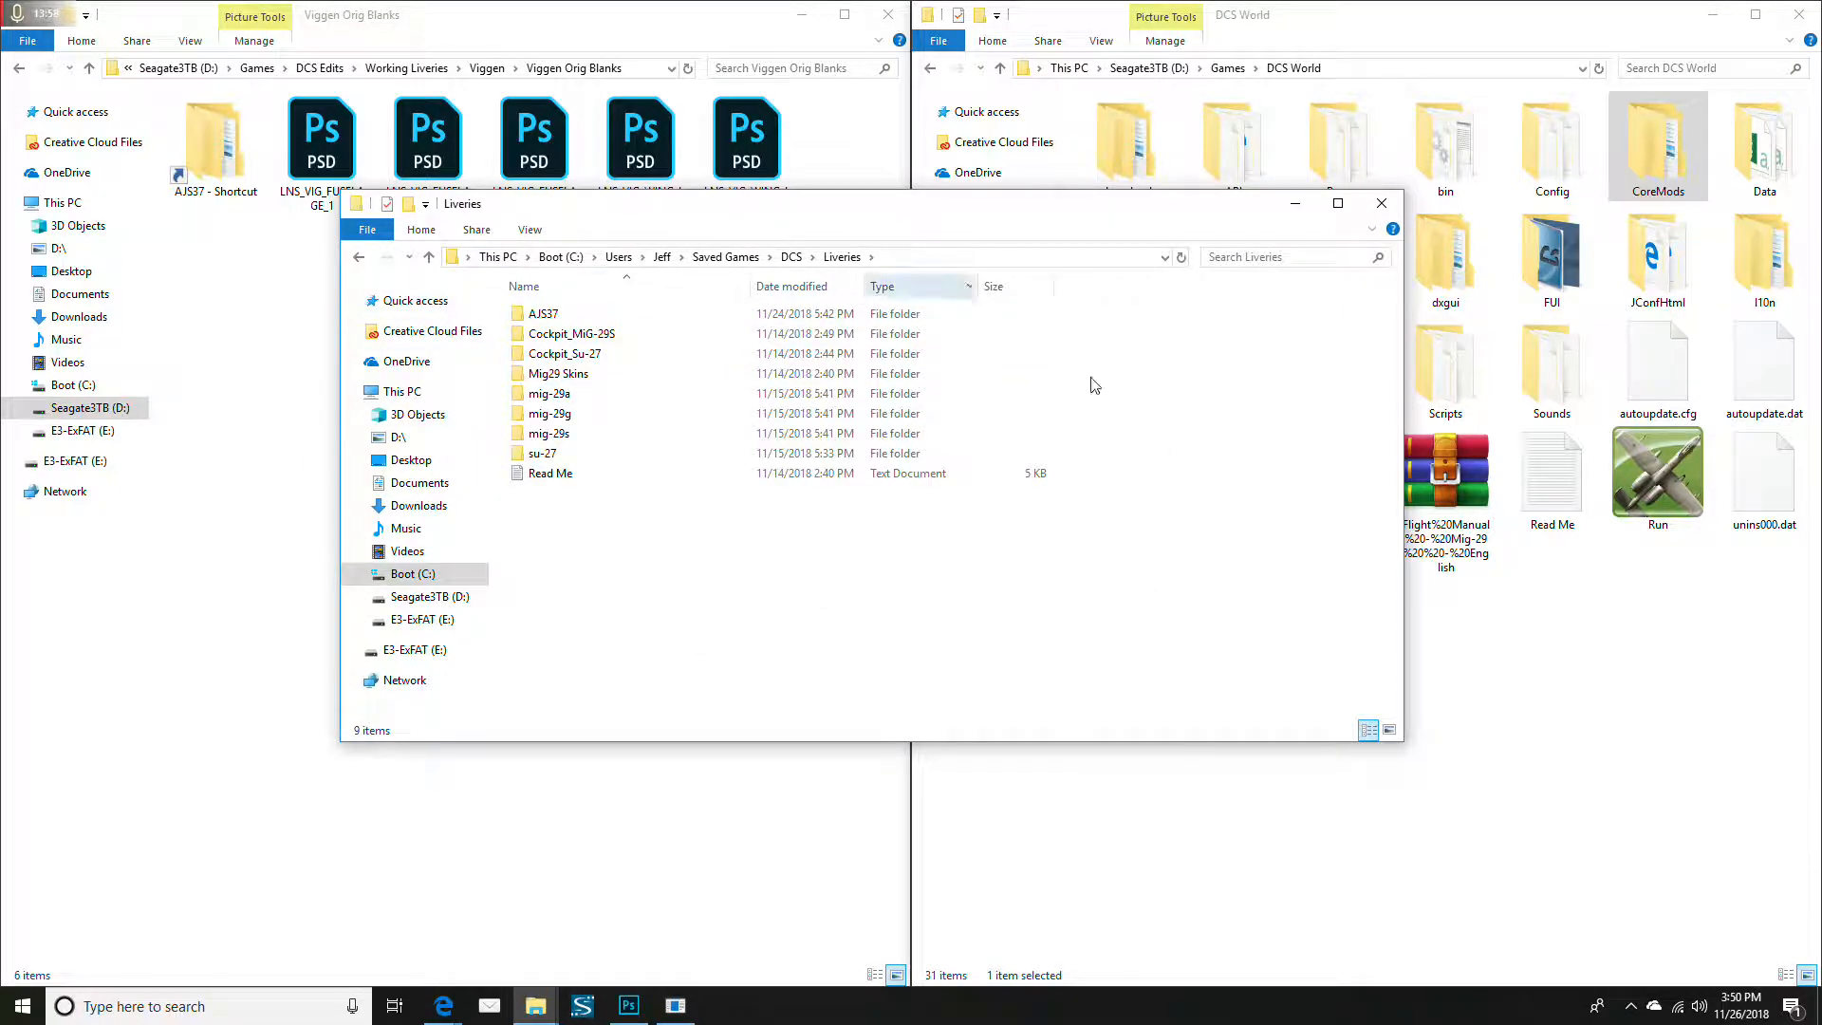
left_click(1381, 204)
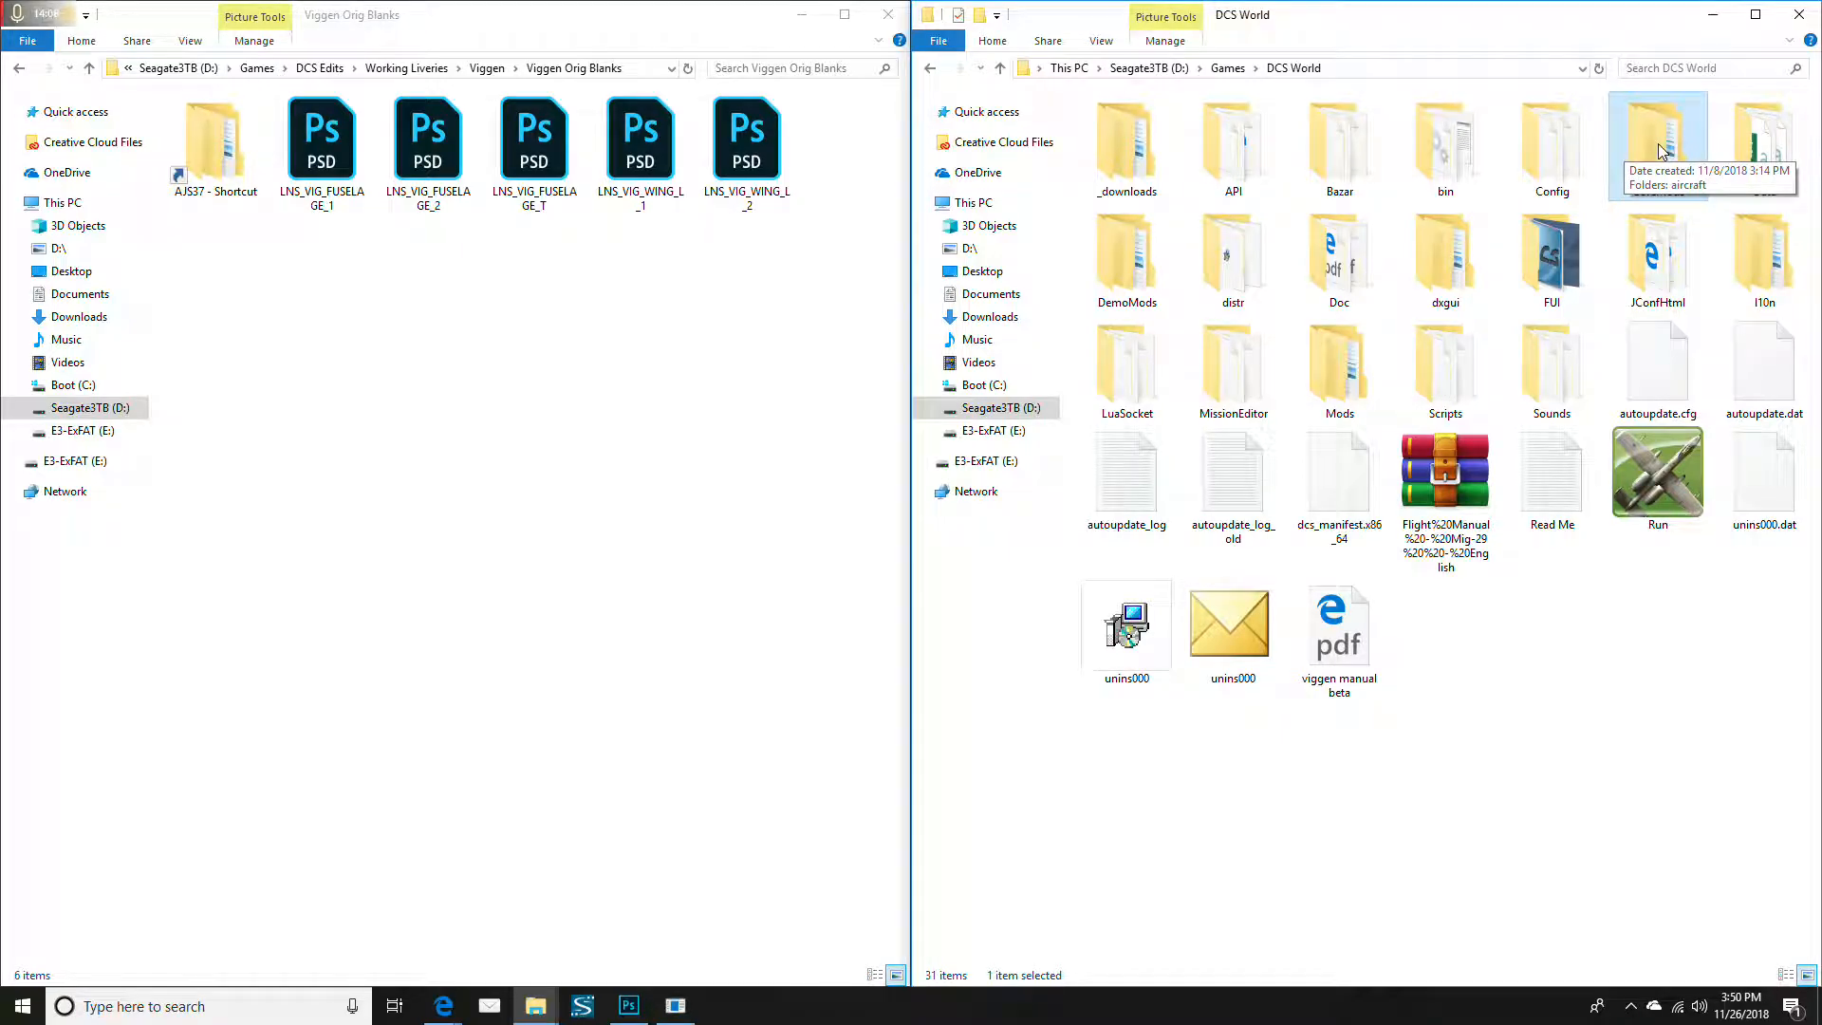
left_click(675, 1005)
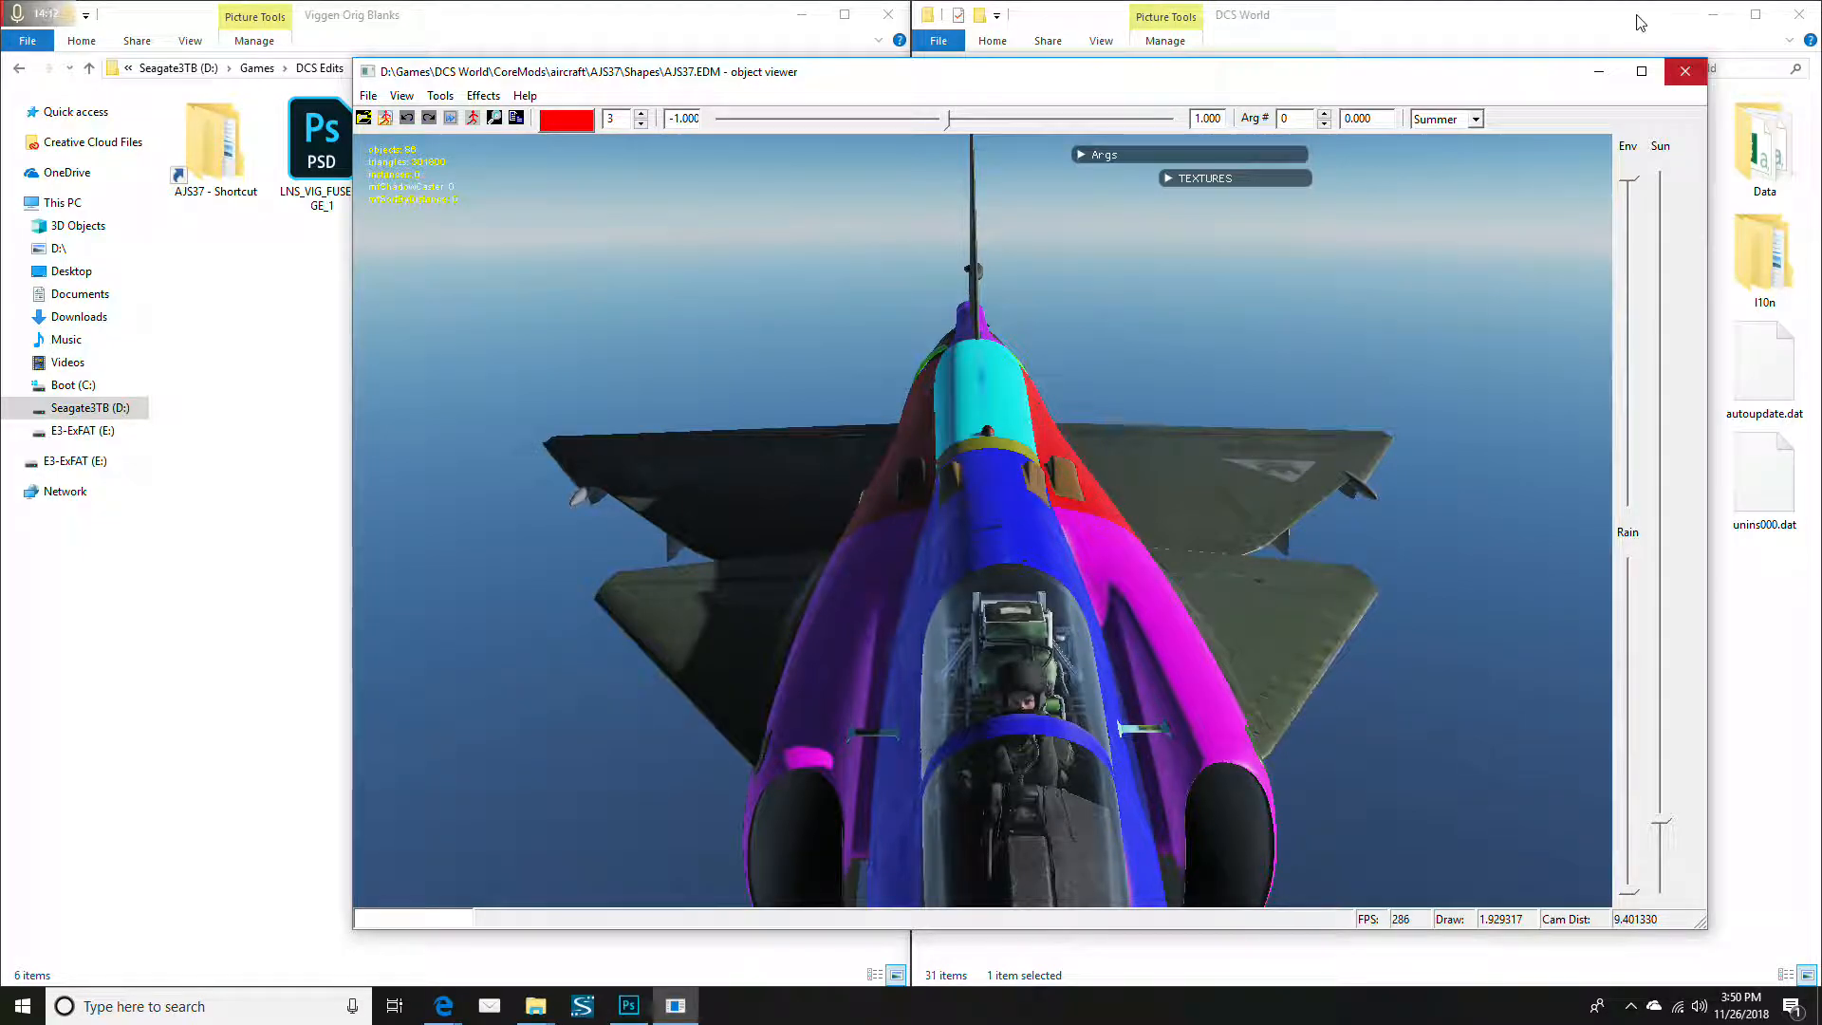
left_click(1575, 8)
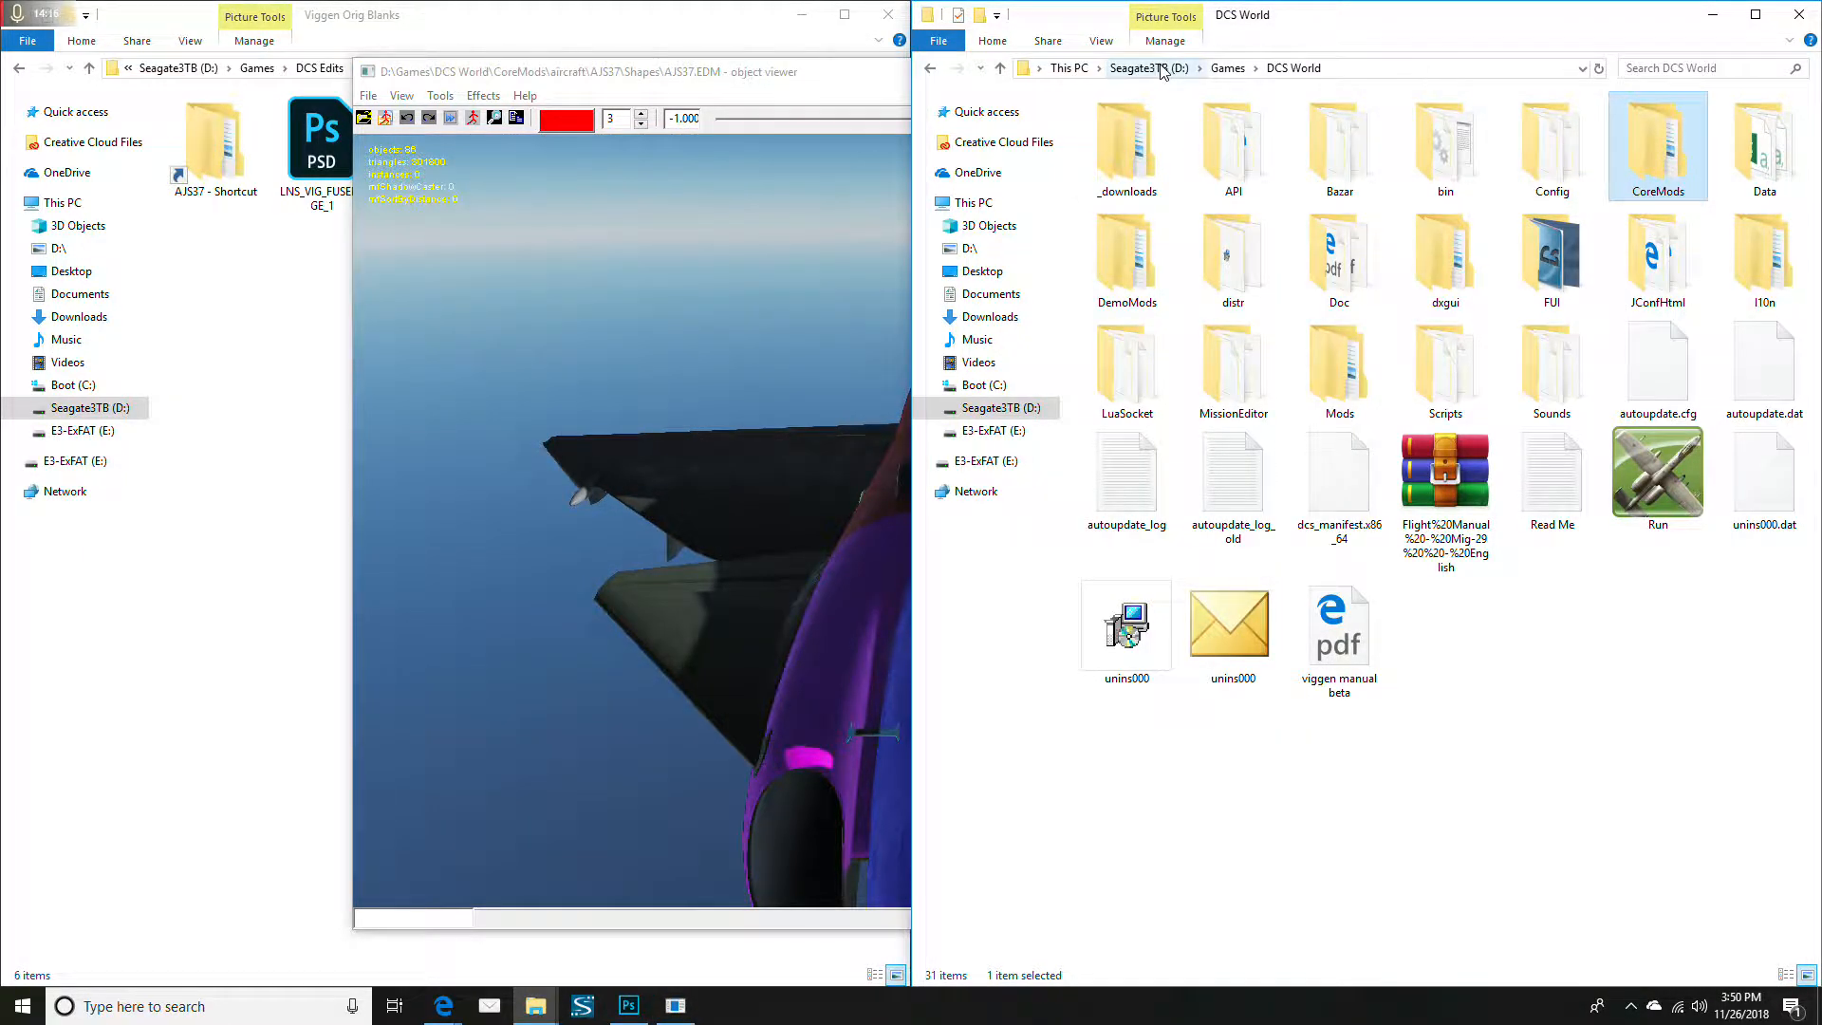
left_click(210, 379)
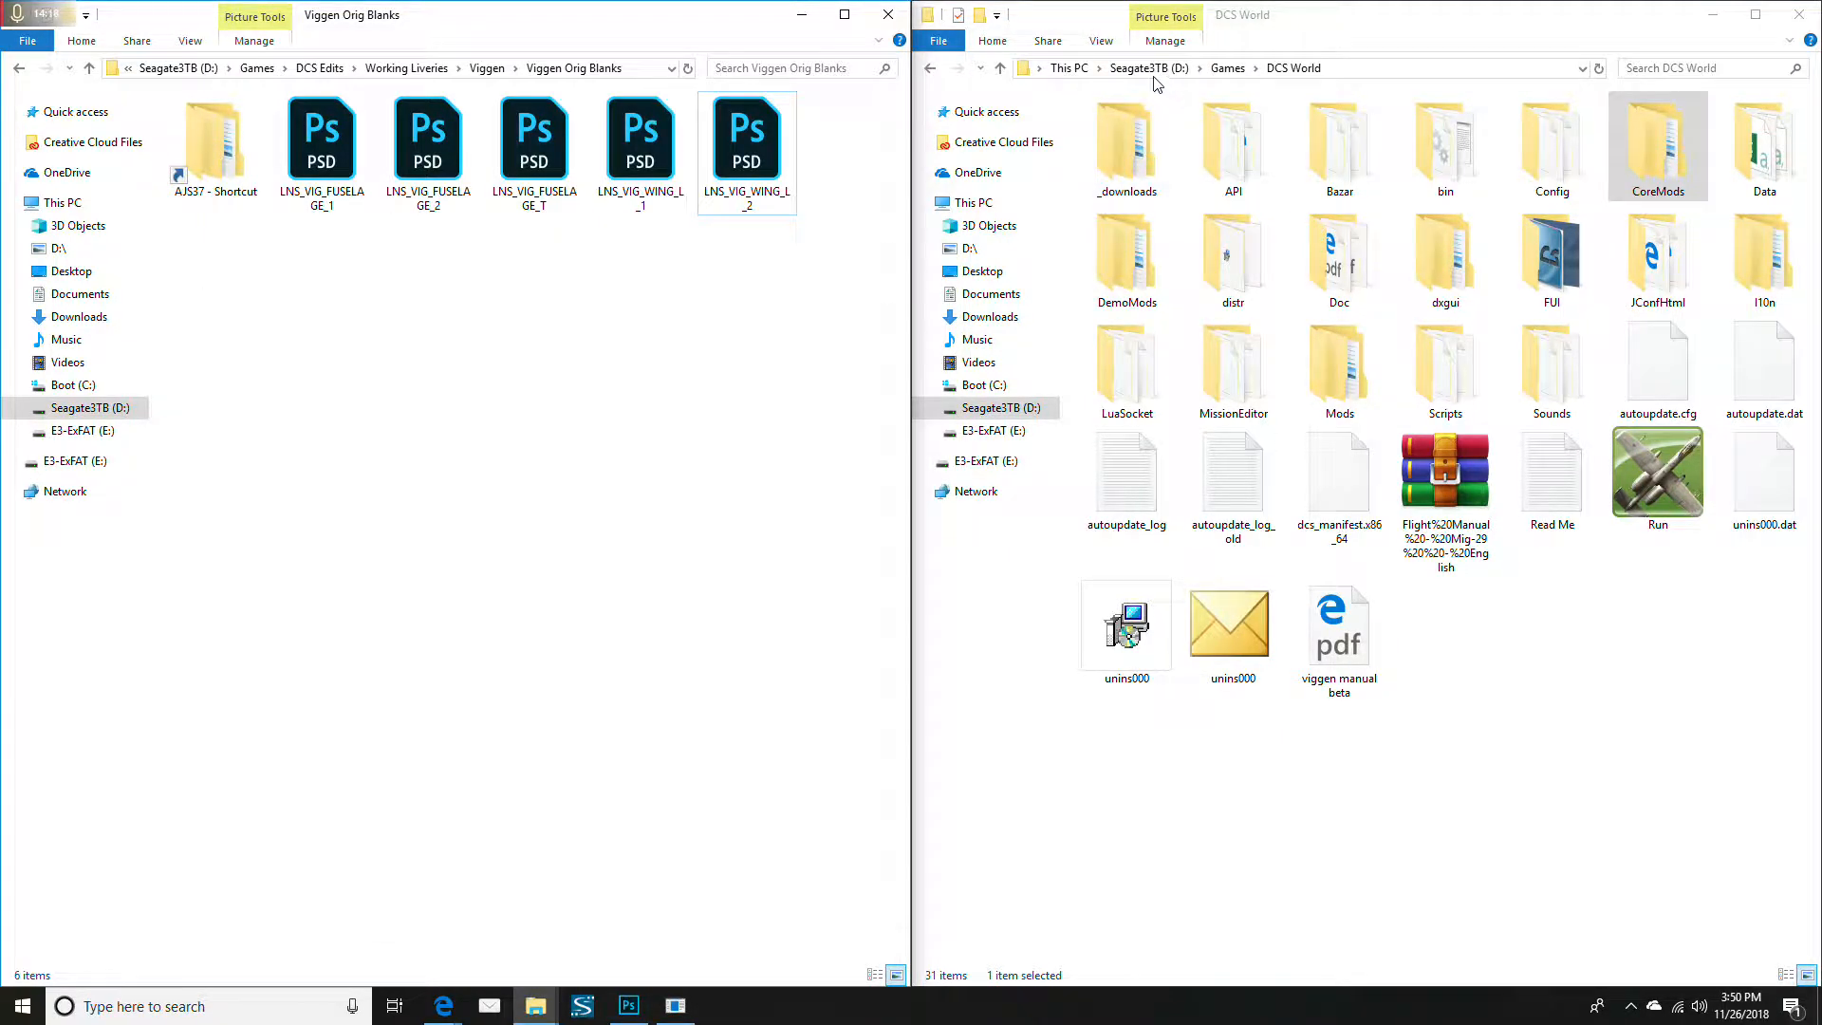
Browse from the Games folder through DCS World\CoreMods\aircraft\AJS37\Liveries to the AJS37 livery folders
left_click(1224, 69)
double_click(1339, 143)
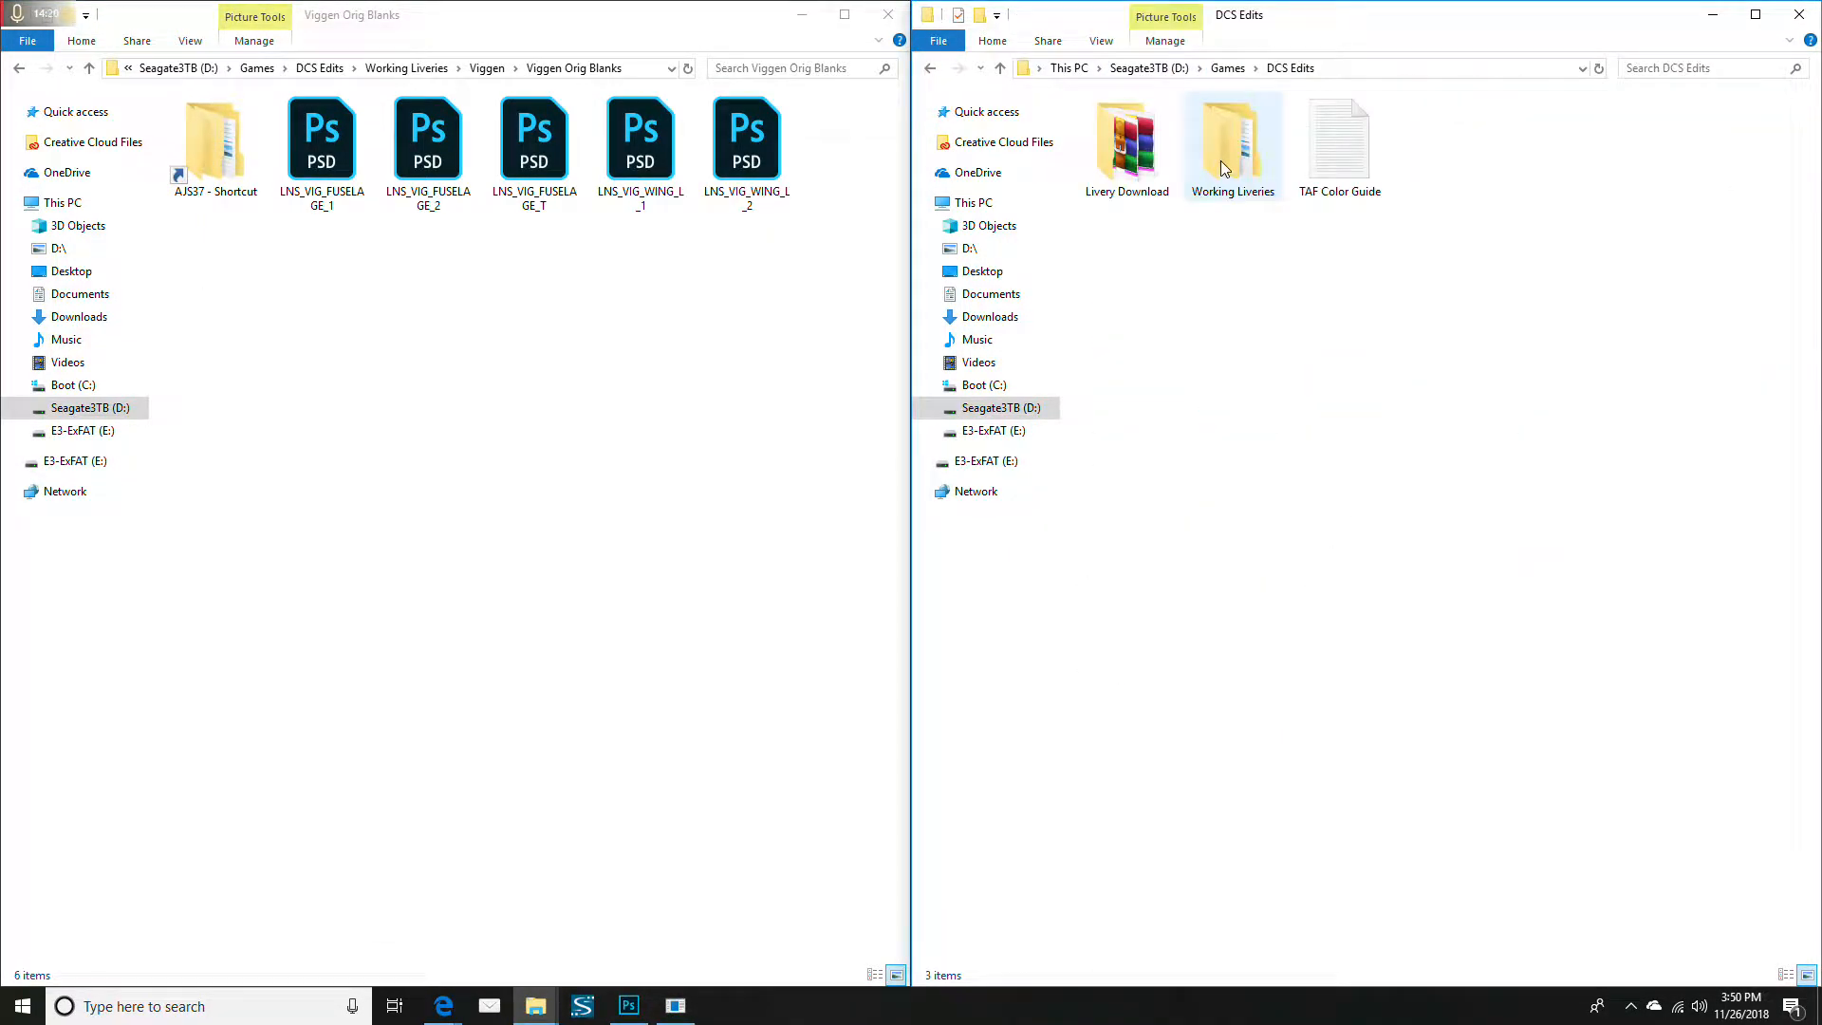
left_click(1231, 71)
left_click(1354, 152)
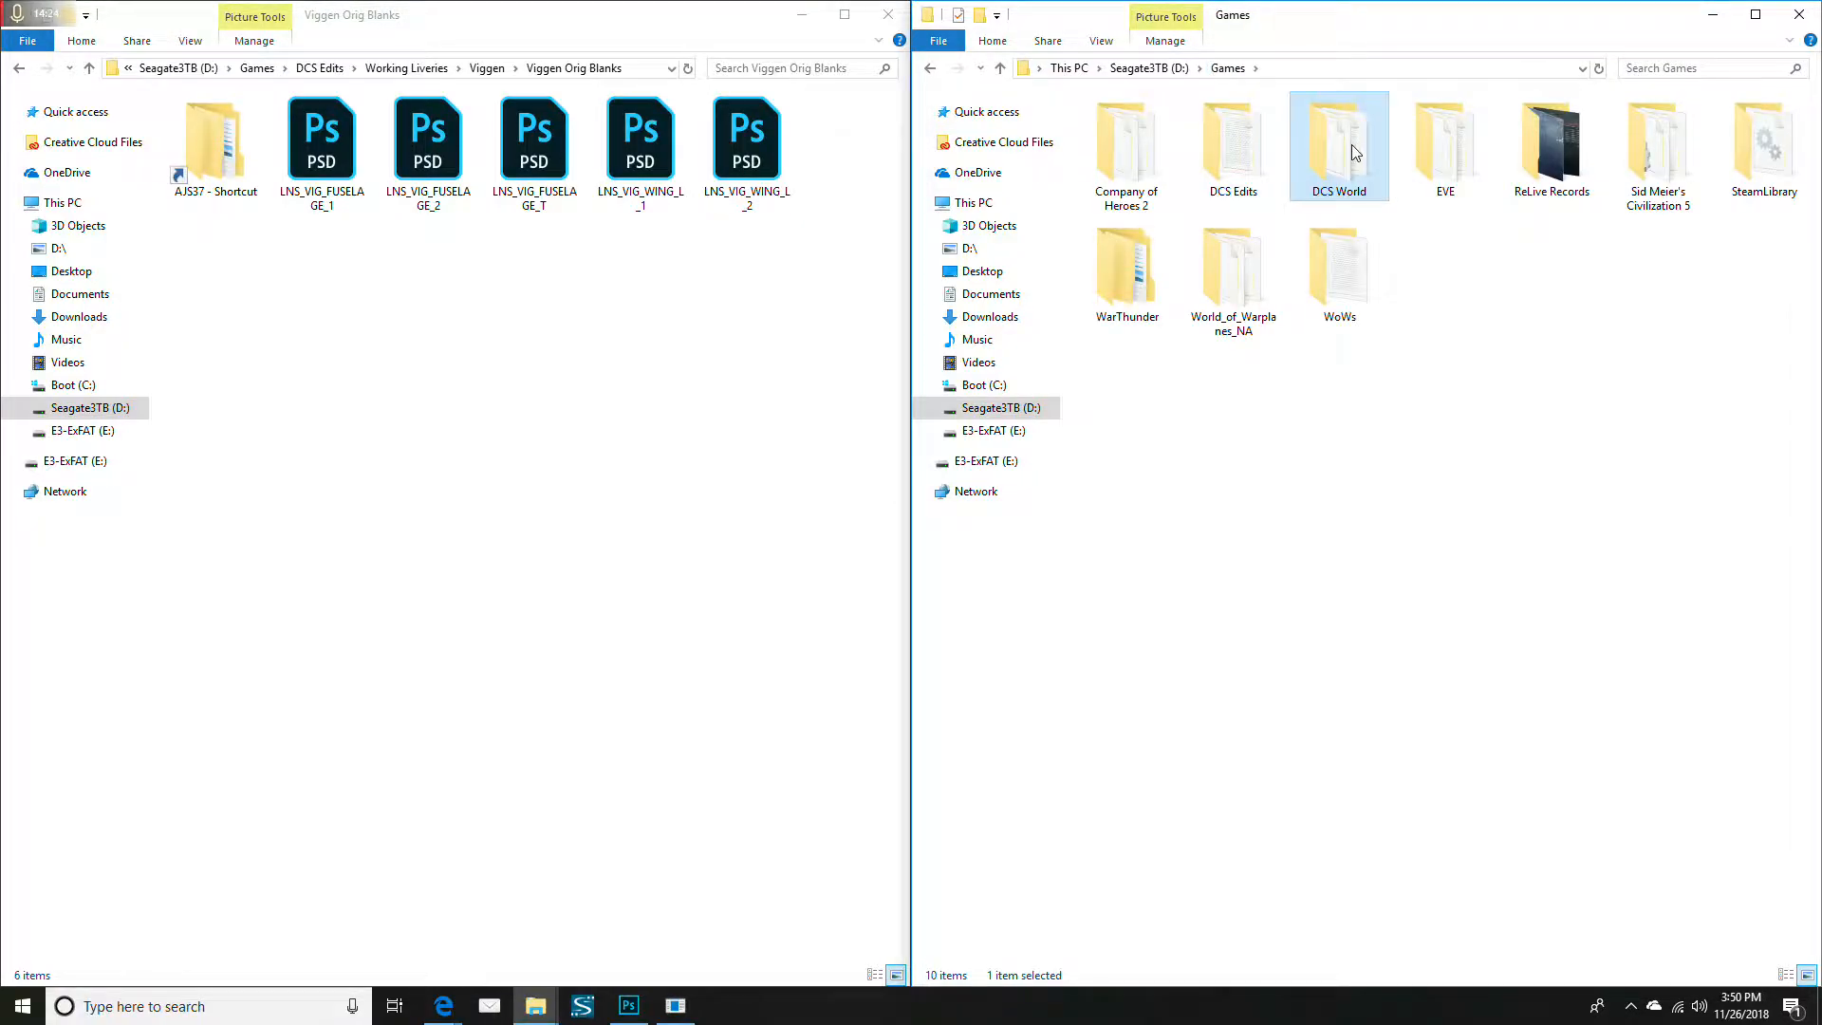
double_click(1351, 147)
double_click(1608, 144)
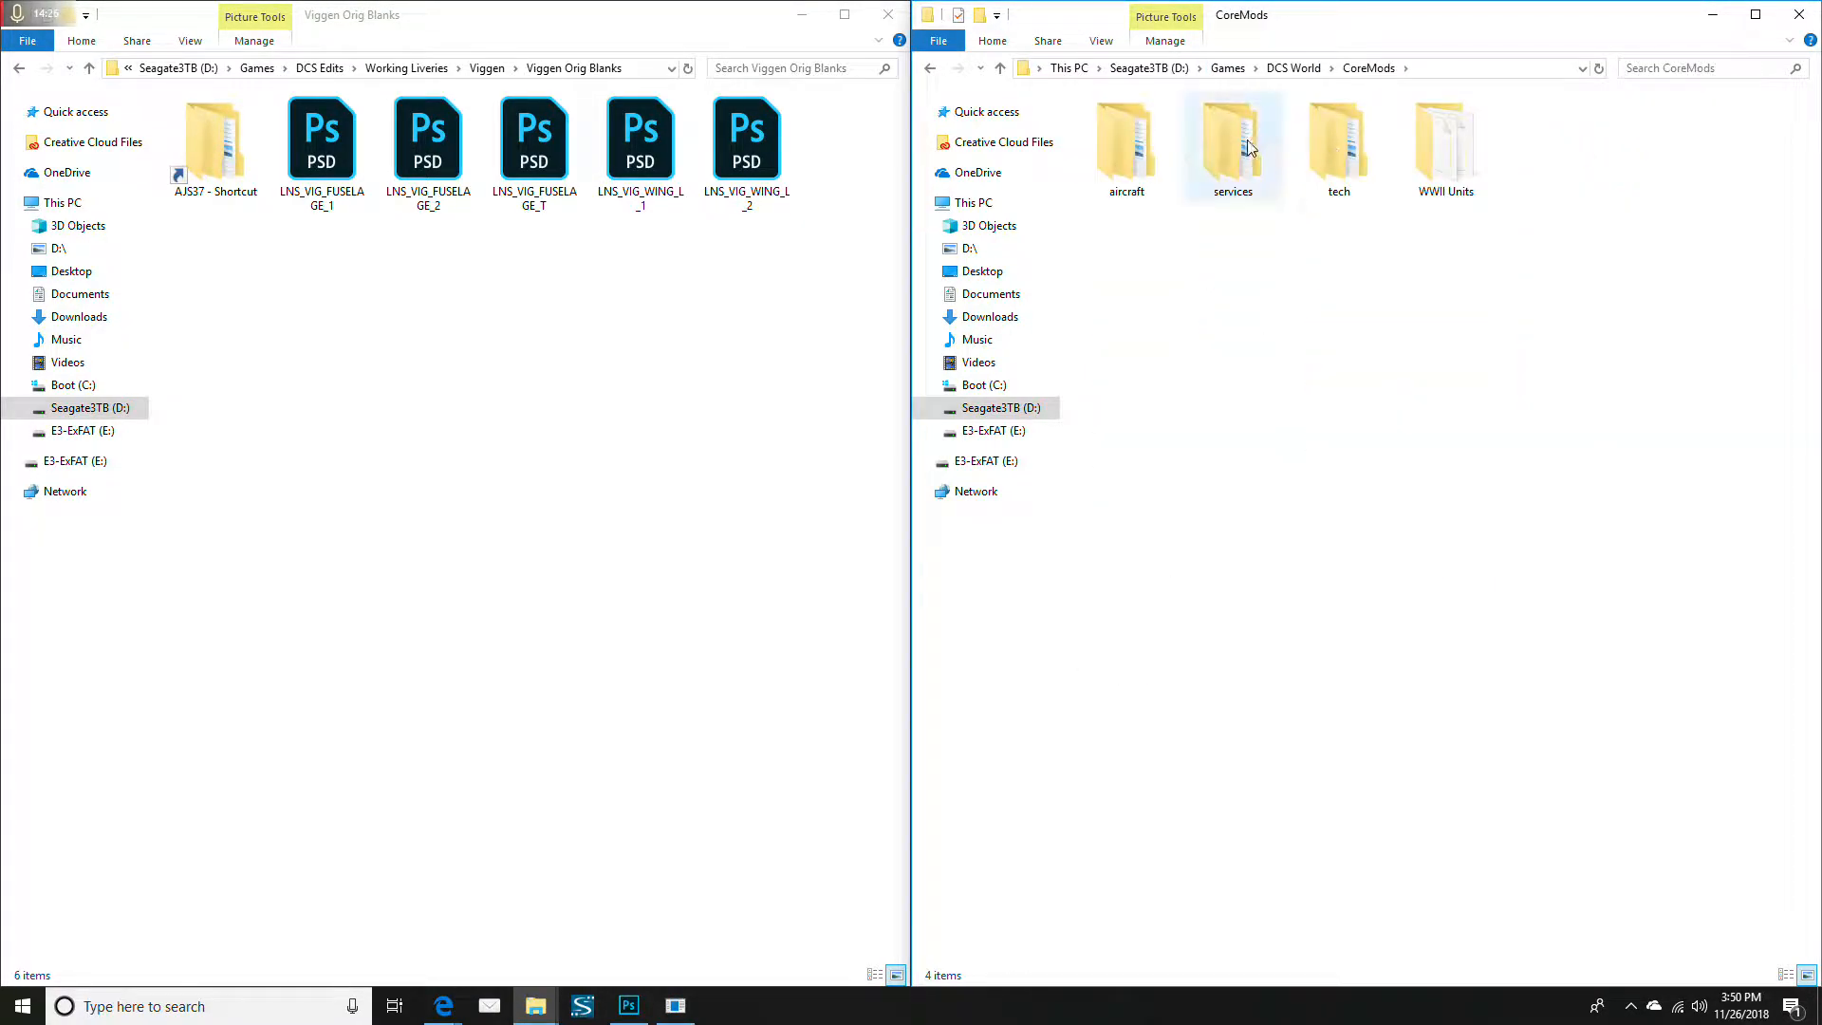
double_click(1146, 144)
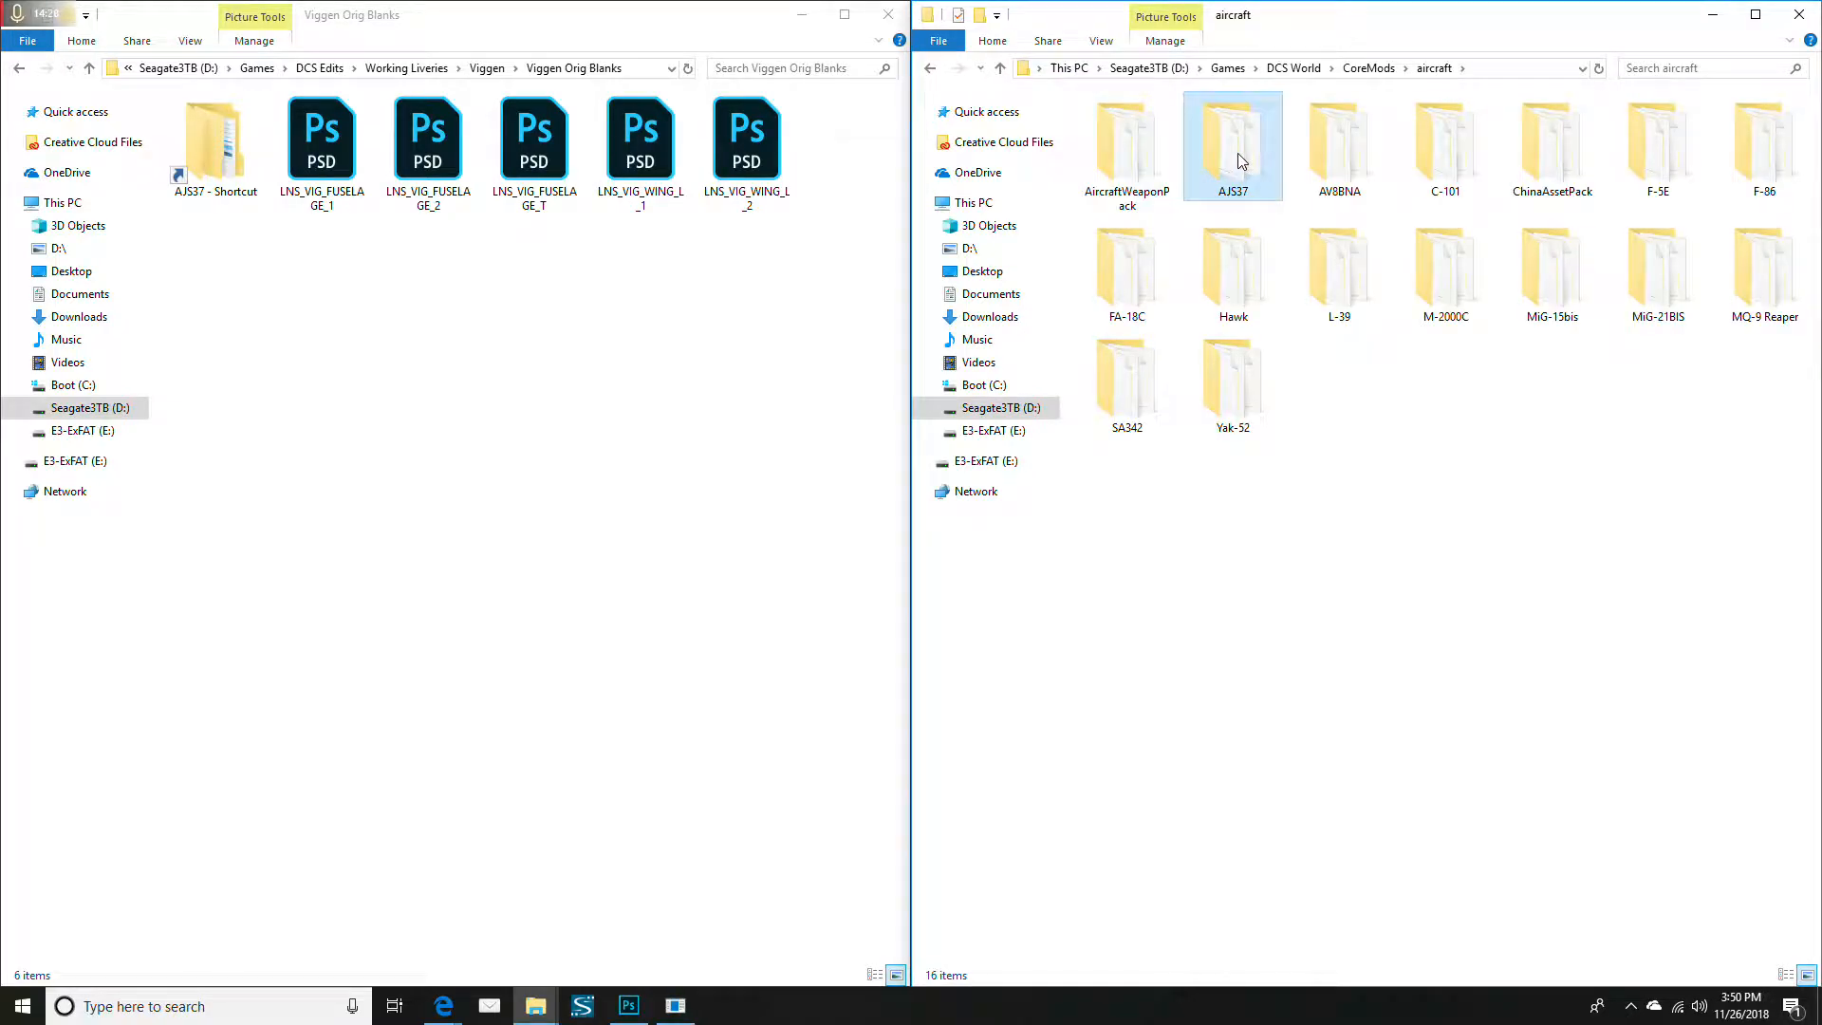
double_click(1233, 147)
double_click(1546, 144)
double_click(1129, 137)
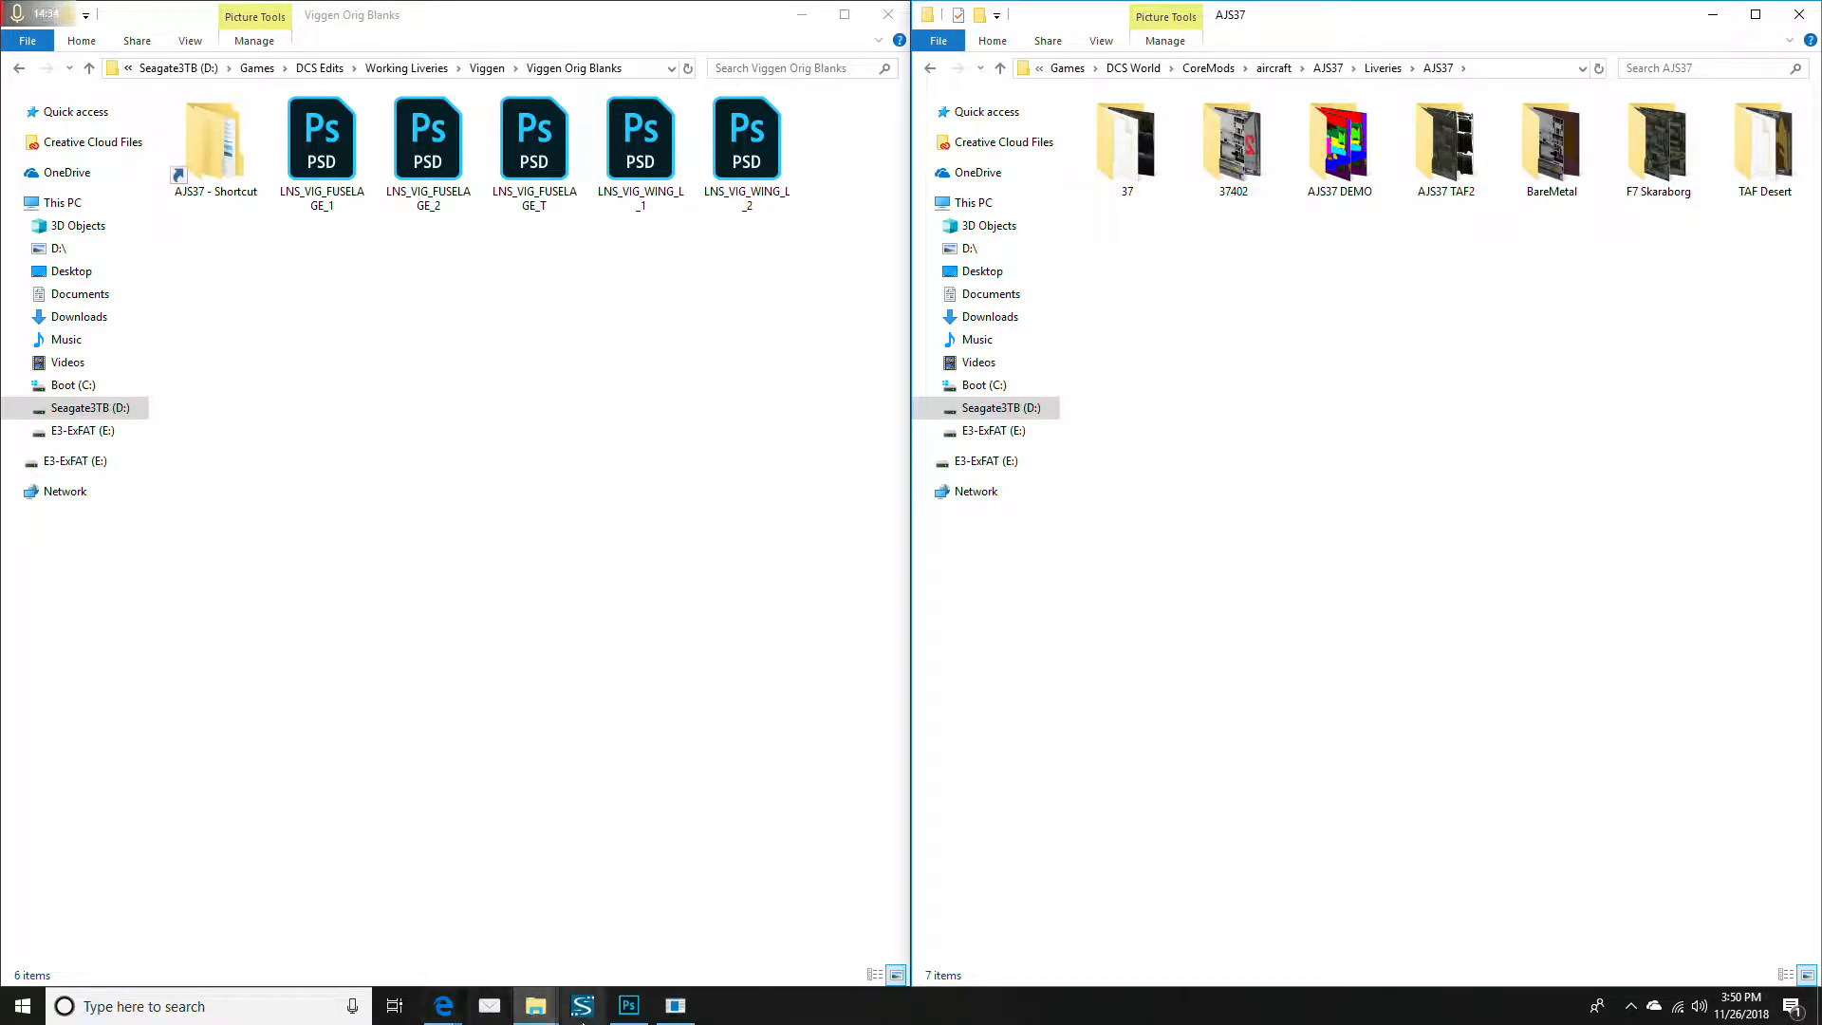
Switch to Photoshop and show the desert camouflage on Layer 958 copy in the LEFT group of LNS_VIG_FUSELAGE_2.psd
left_click(628, 1005)
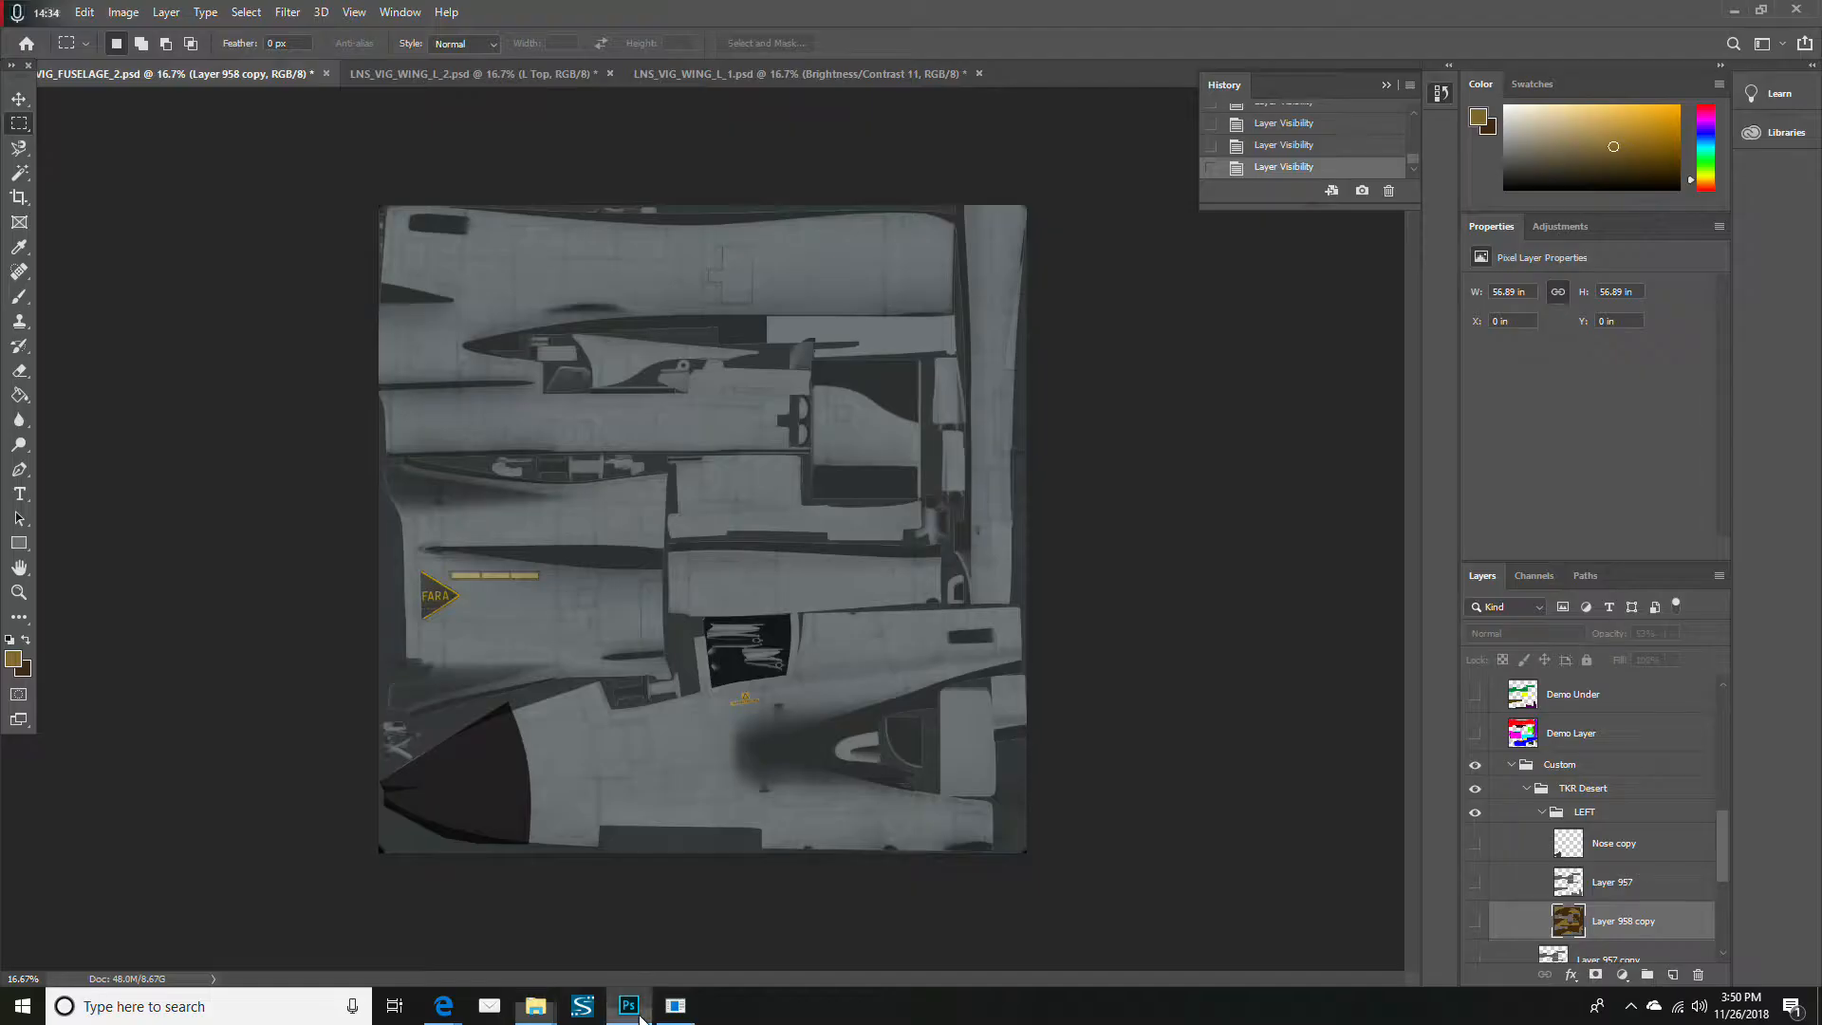
left_click(52, 14)
mouse_move(124, 11)
left_click(1235, 552)
left_click(1474, 923)
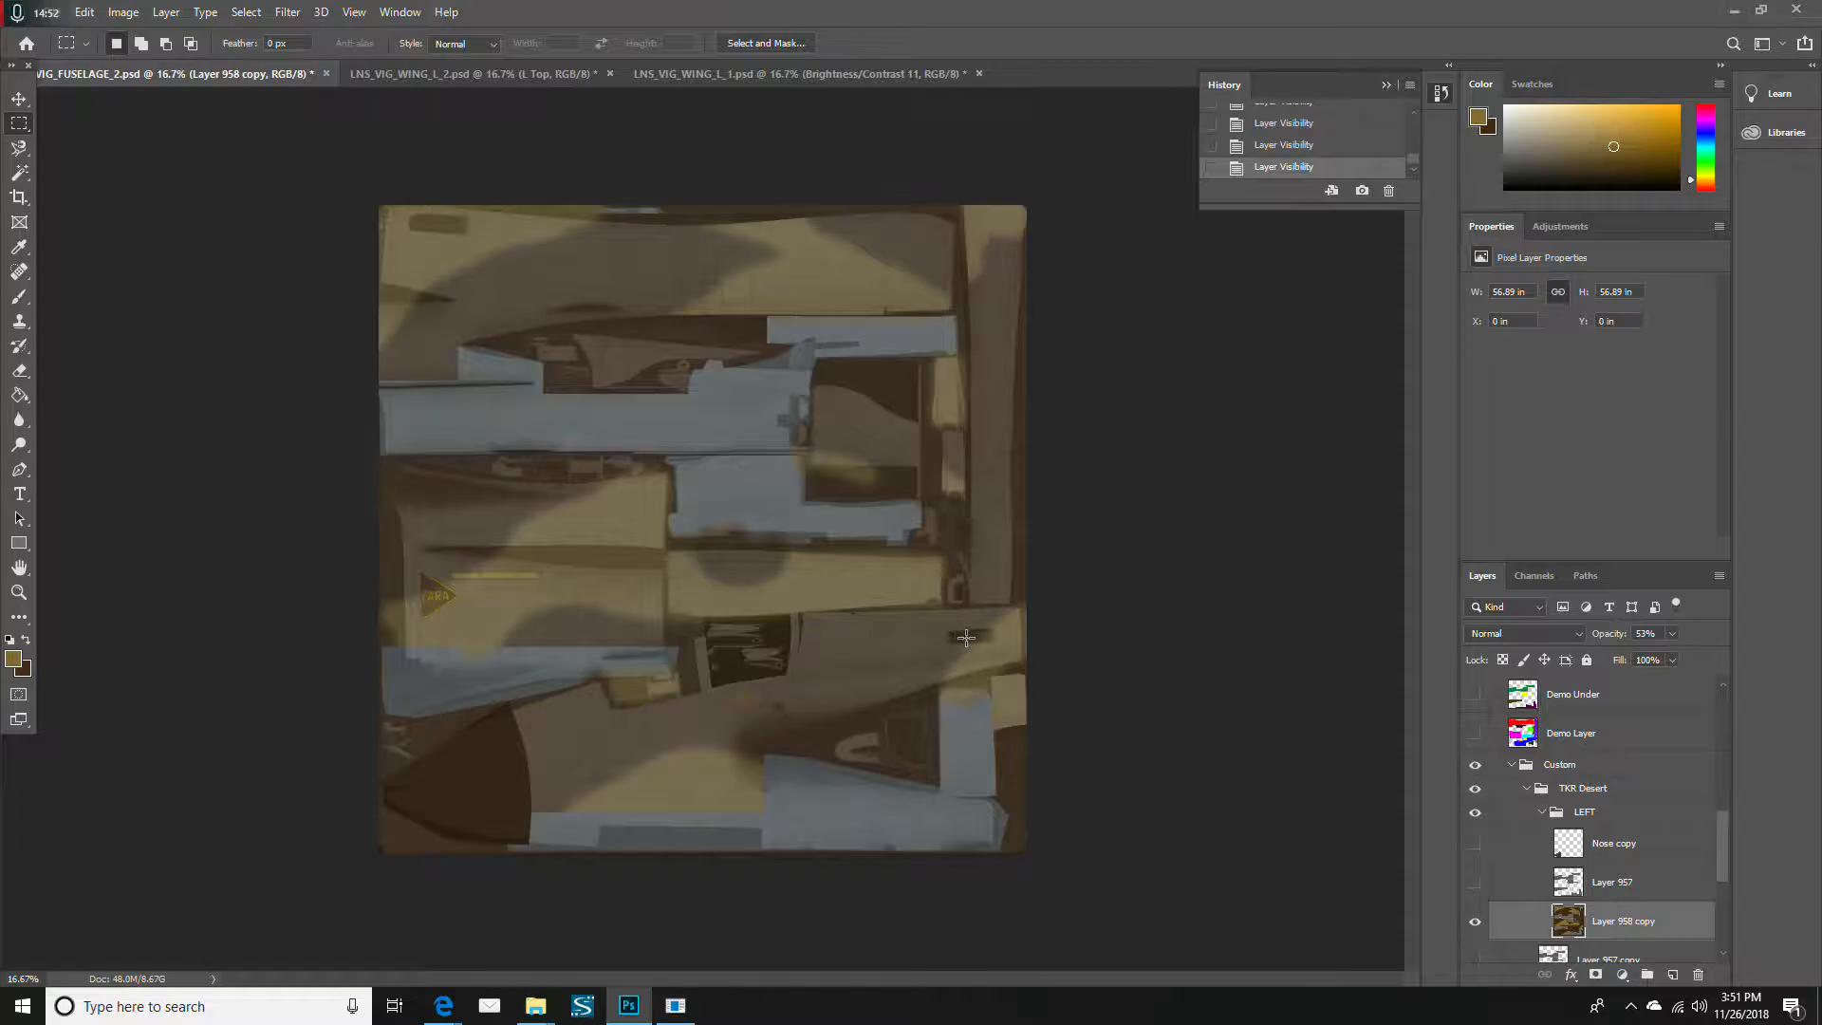
Start saving the fuselage as D3D/DDS, reach the TAF Desert folder through the AJS37 shortcut to view its textures, and cancel the save
mouse_move(674, 1004)
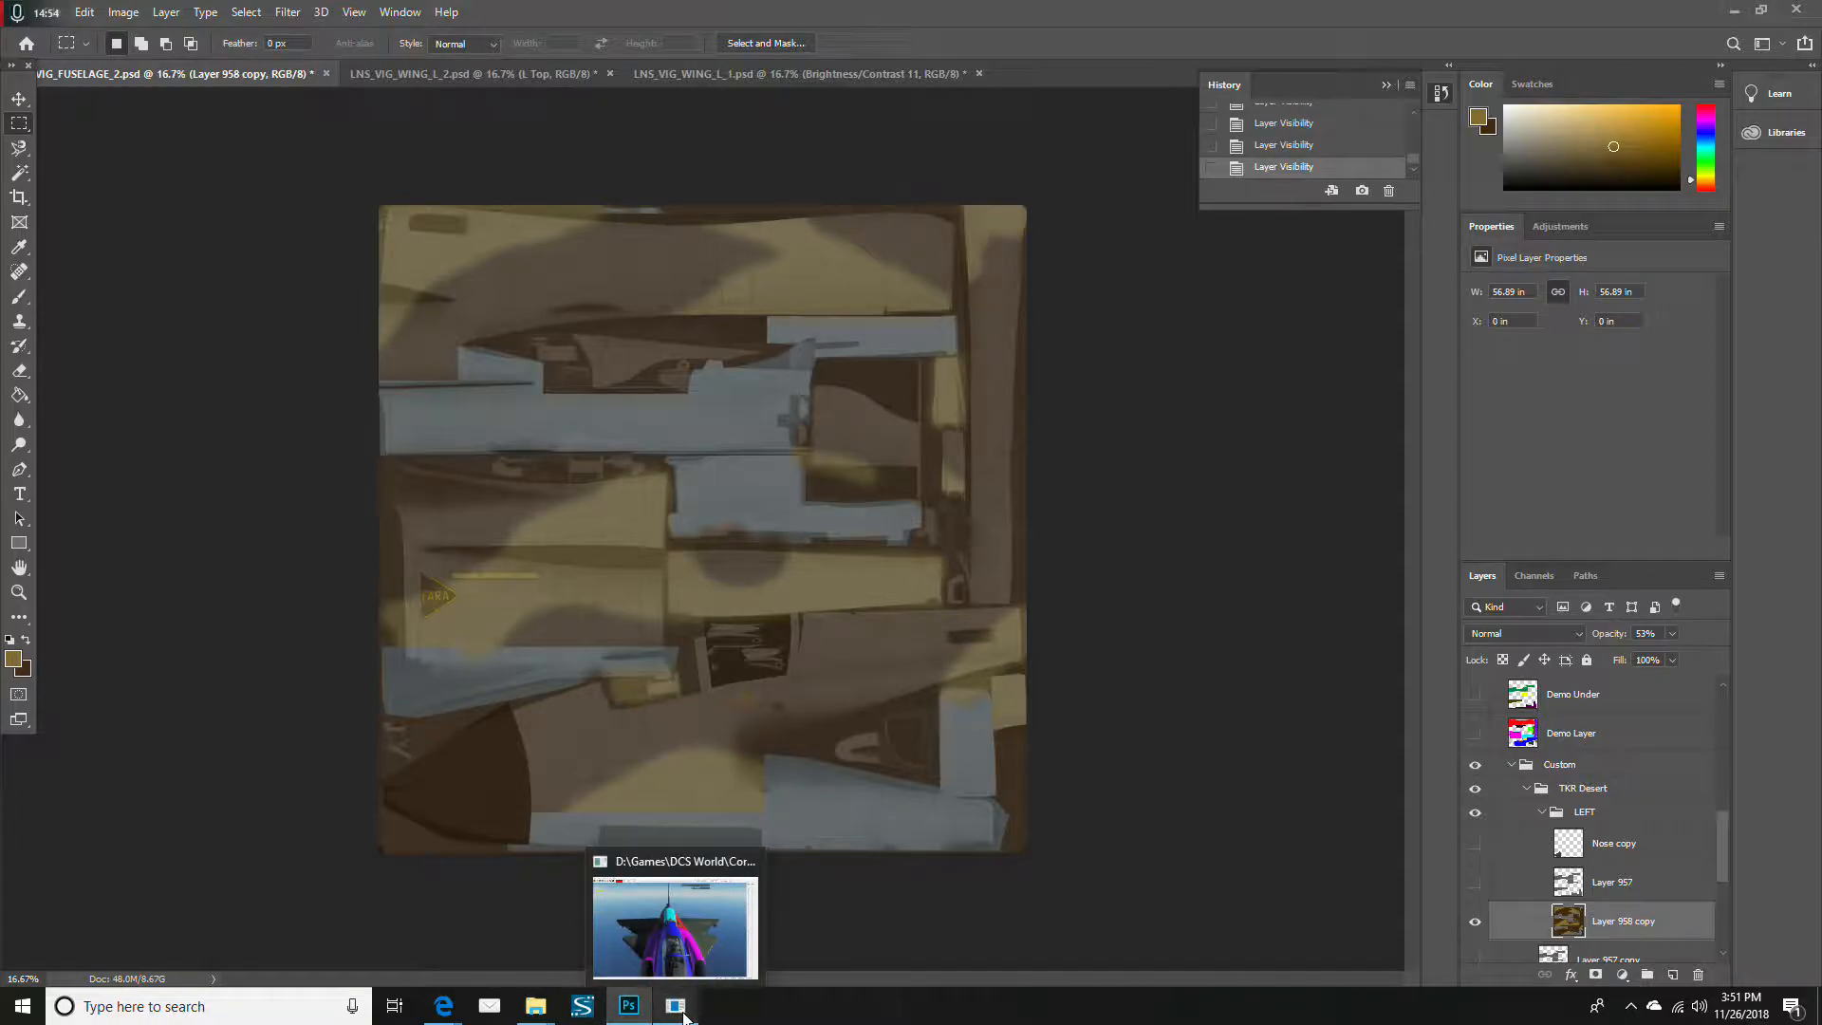
left_click(19, 11)
left_click(47, 14)
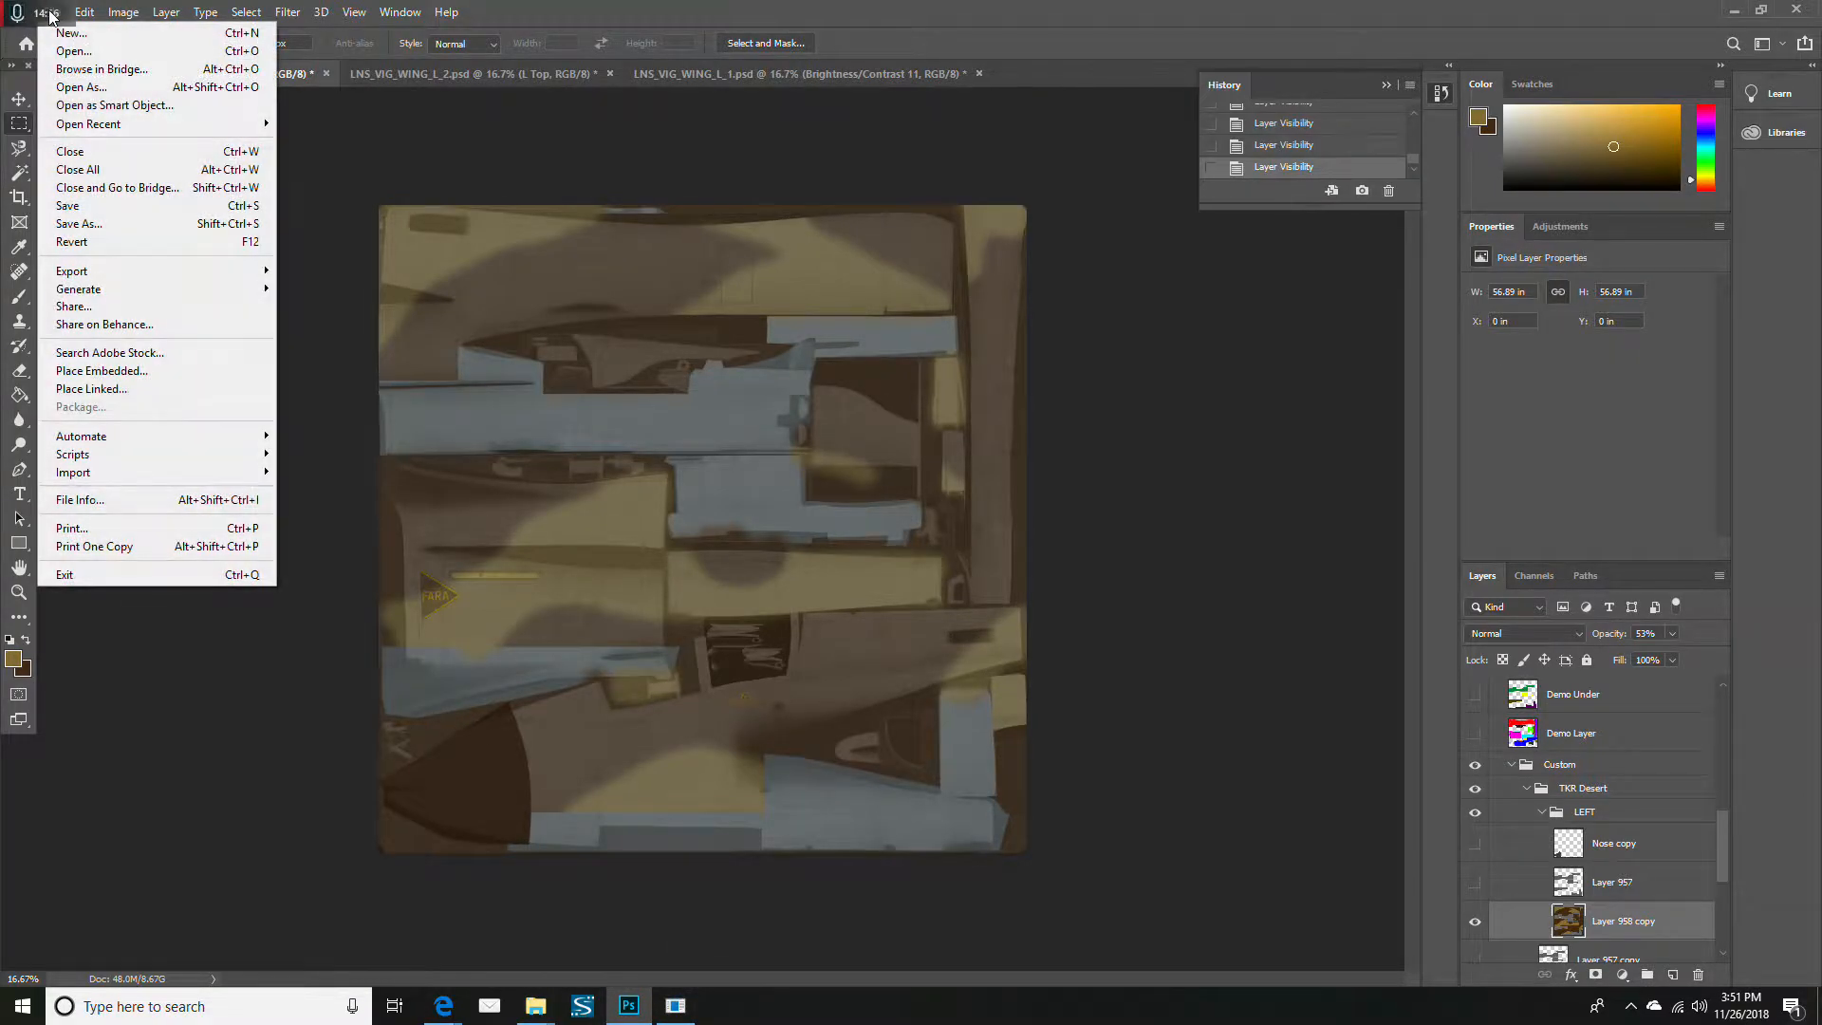
left_click(110, 222)
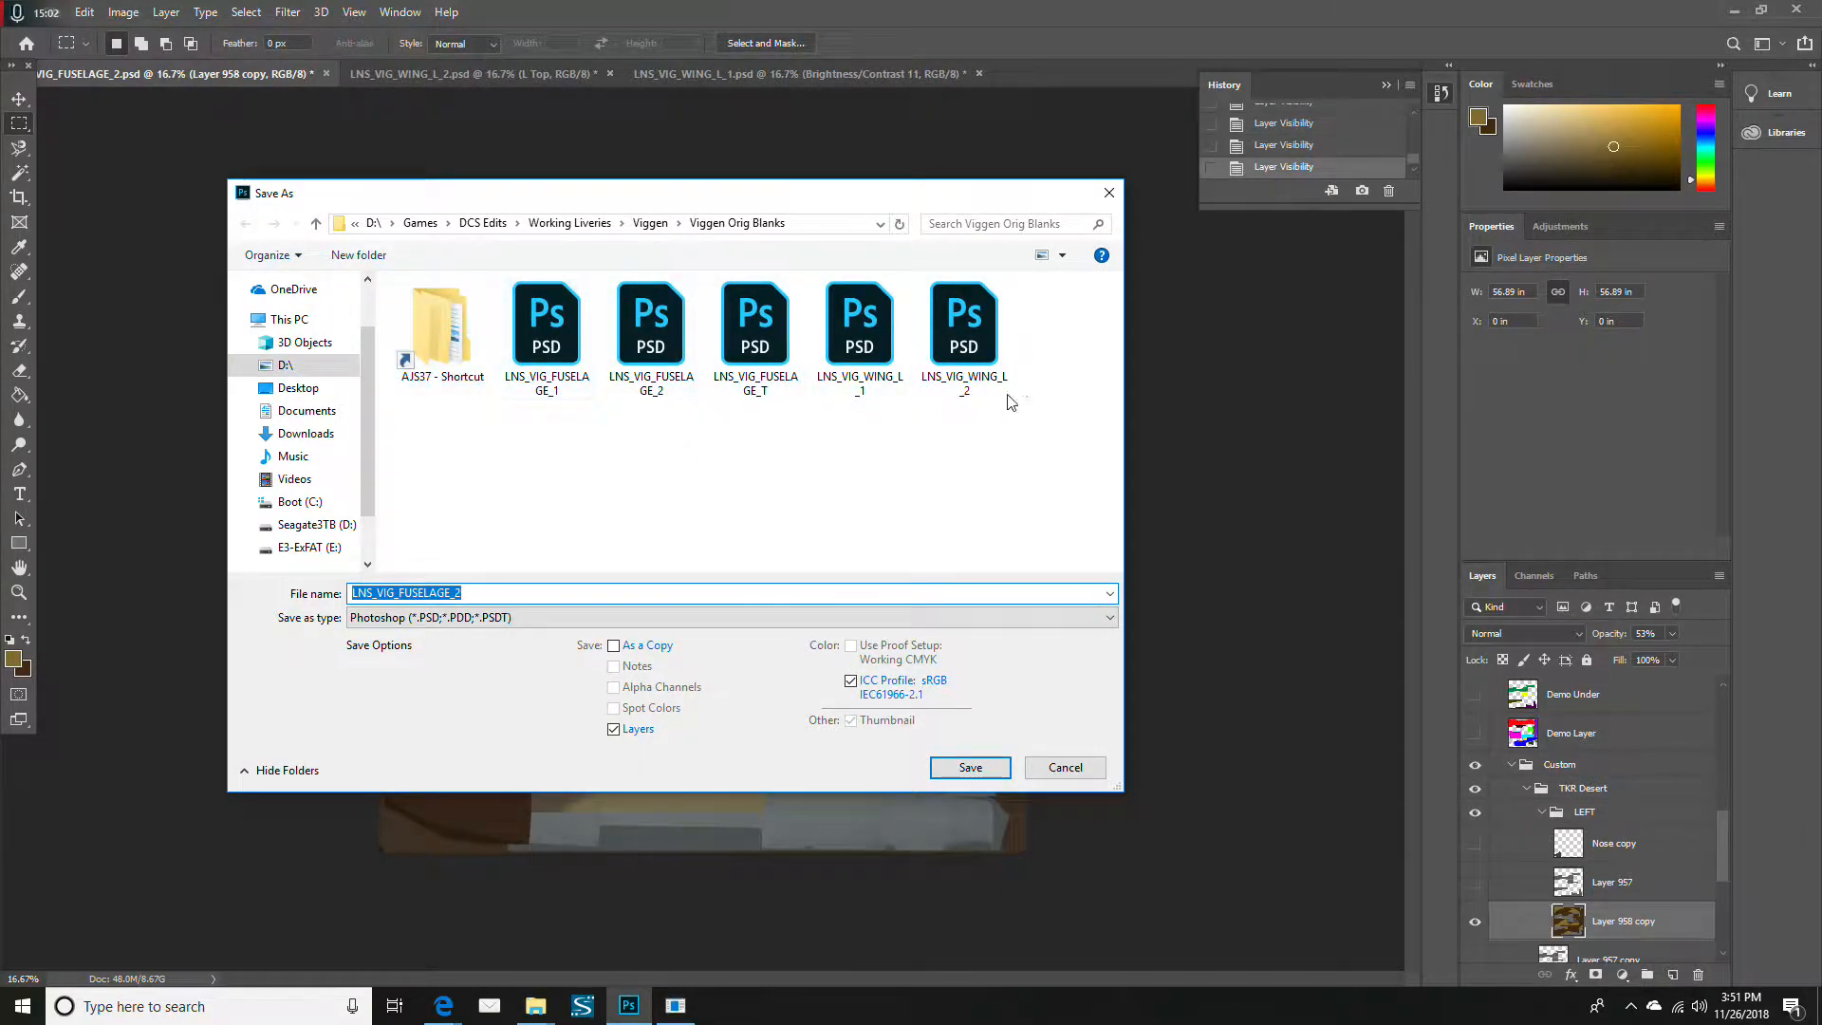
double_click(440, 327)
double_click(1081, 318)
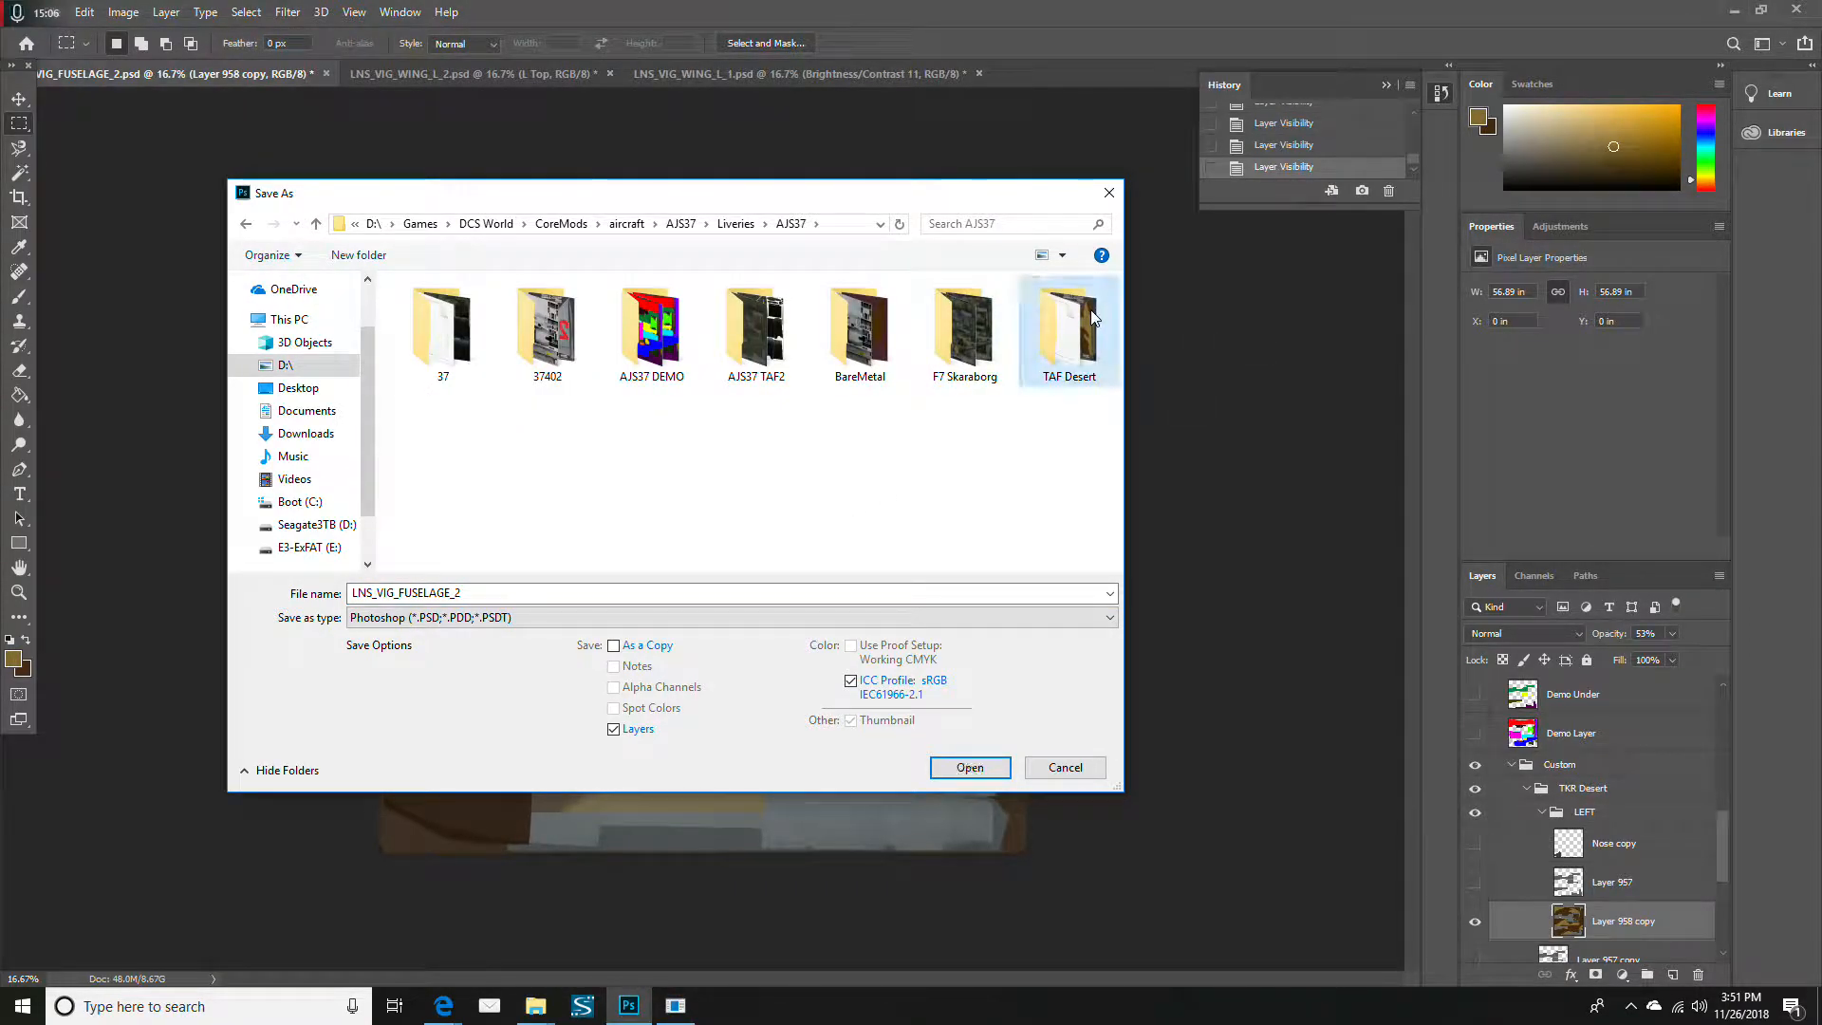
left_click(493, 617)
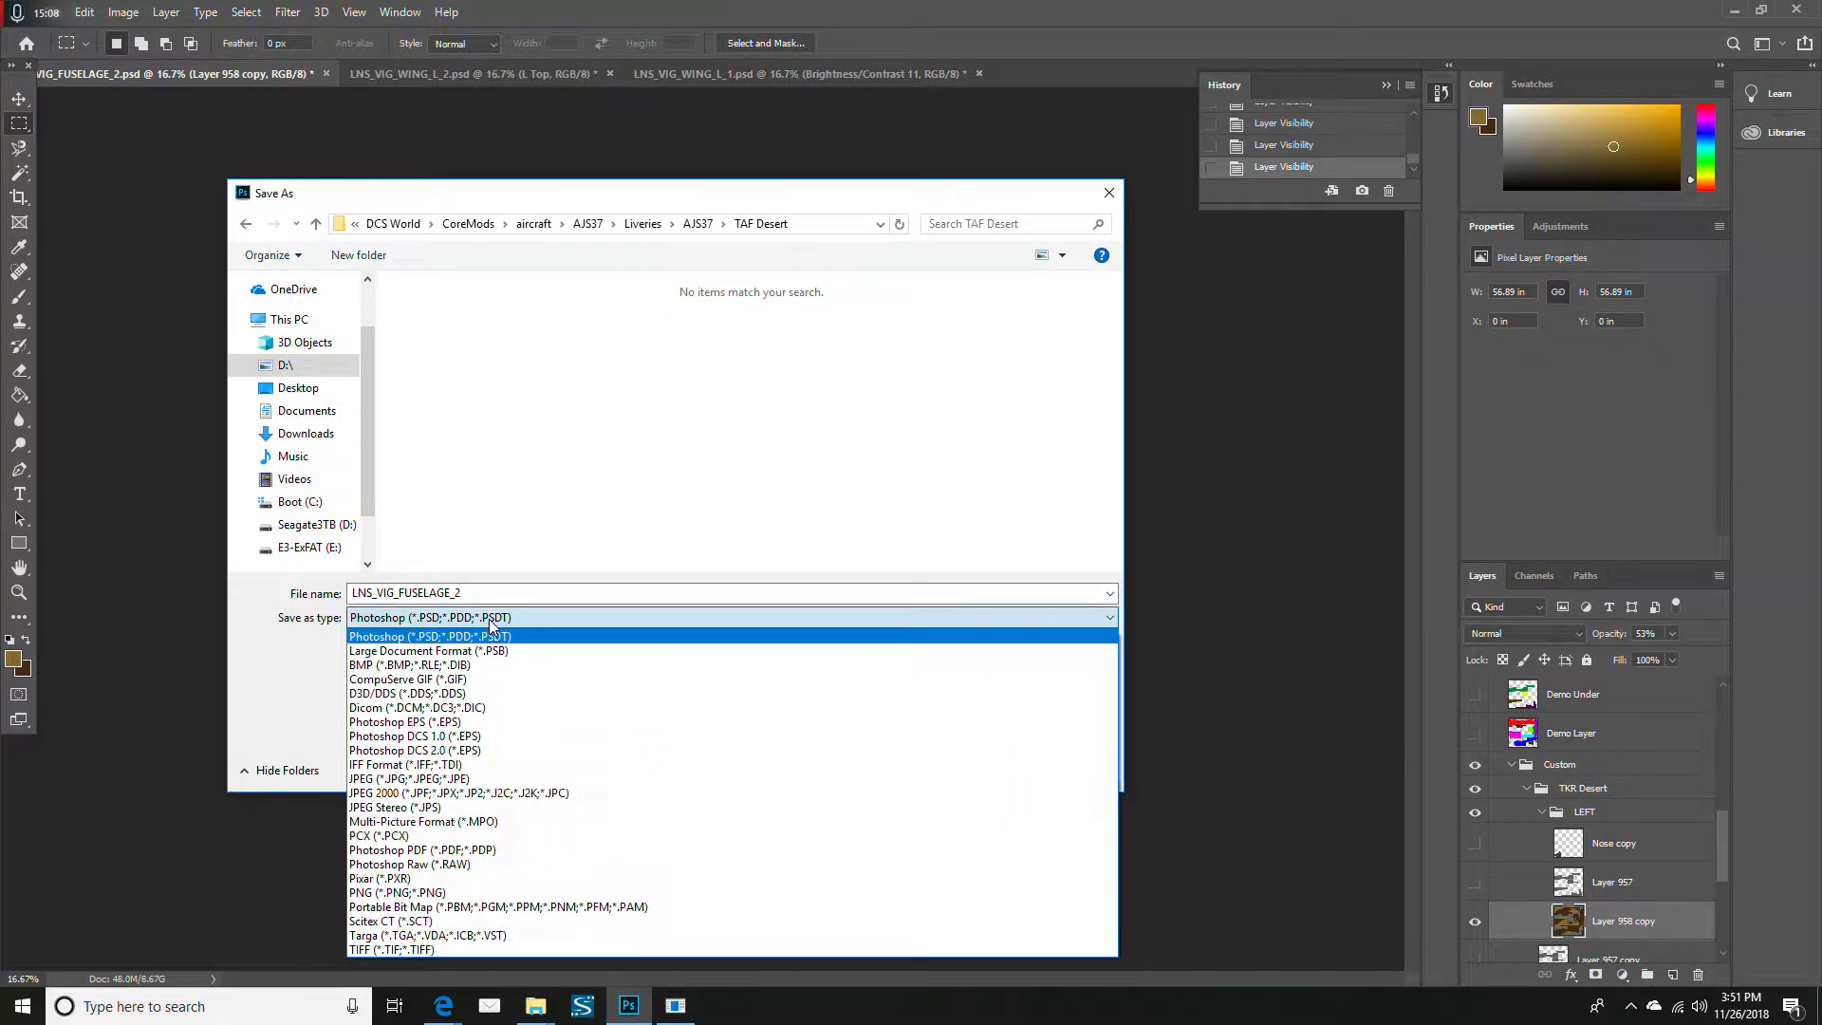
left_click(498, 680)
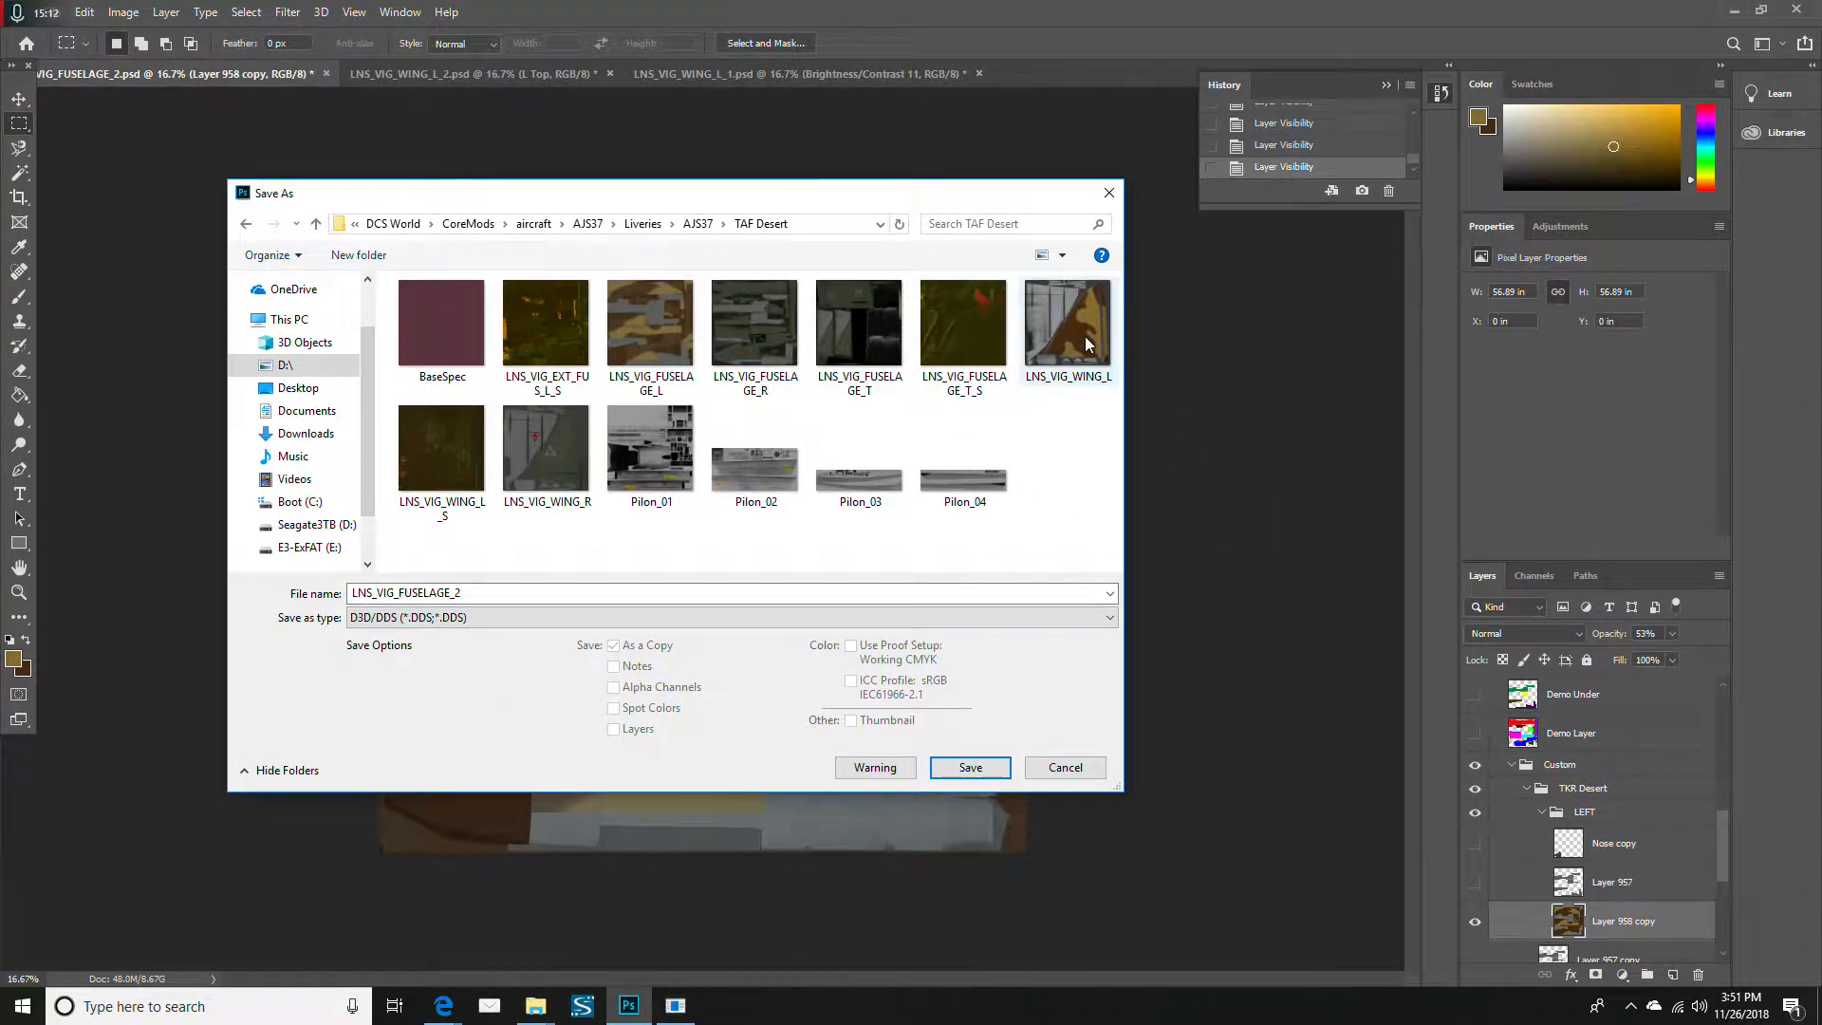
left_click(1108, 192)
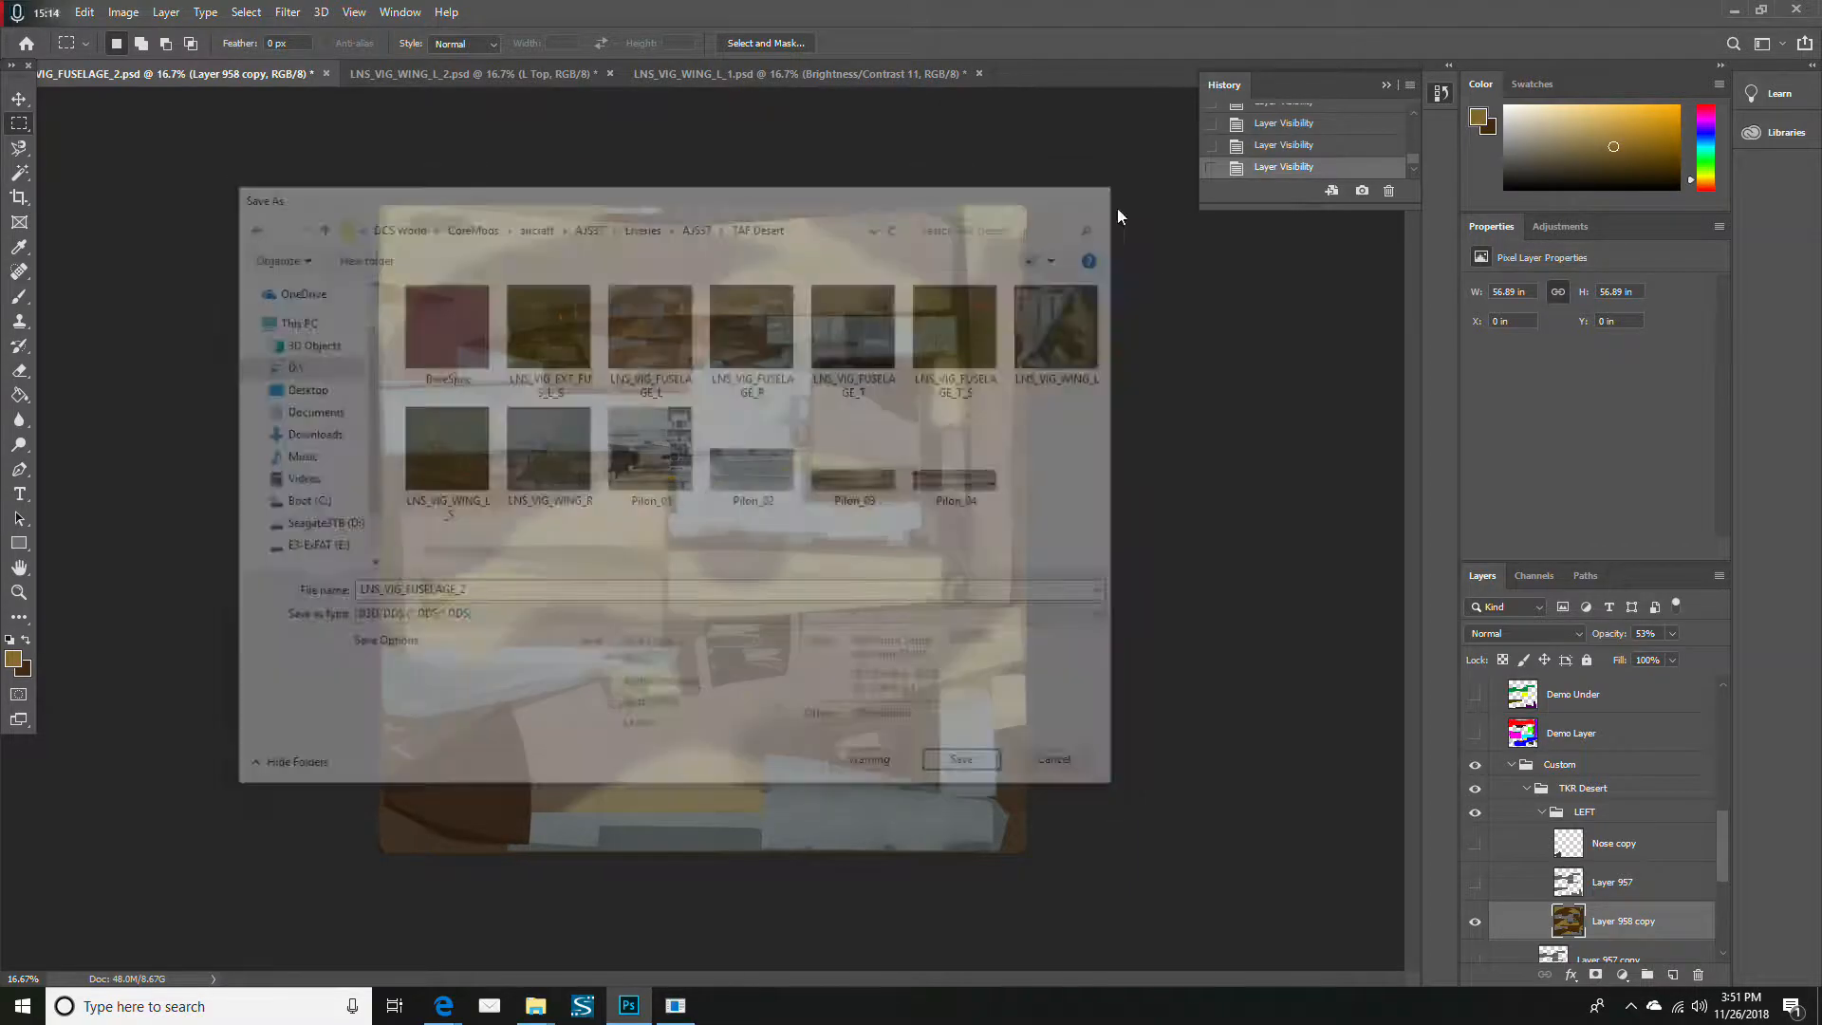
Switch to the object viewer and load the TAF Desert livery for the AJS37 from the Liveries dialog
left_click(692, 1004)
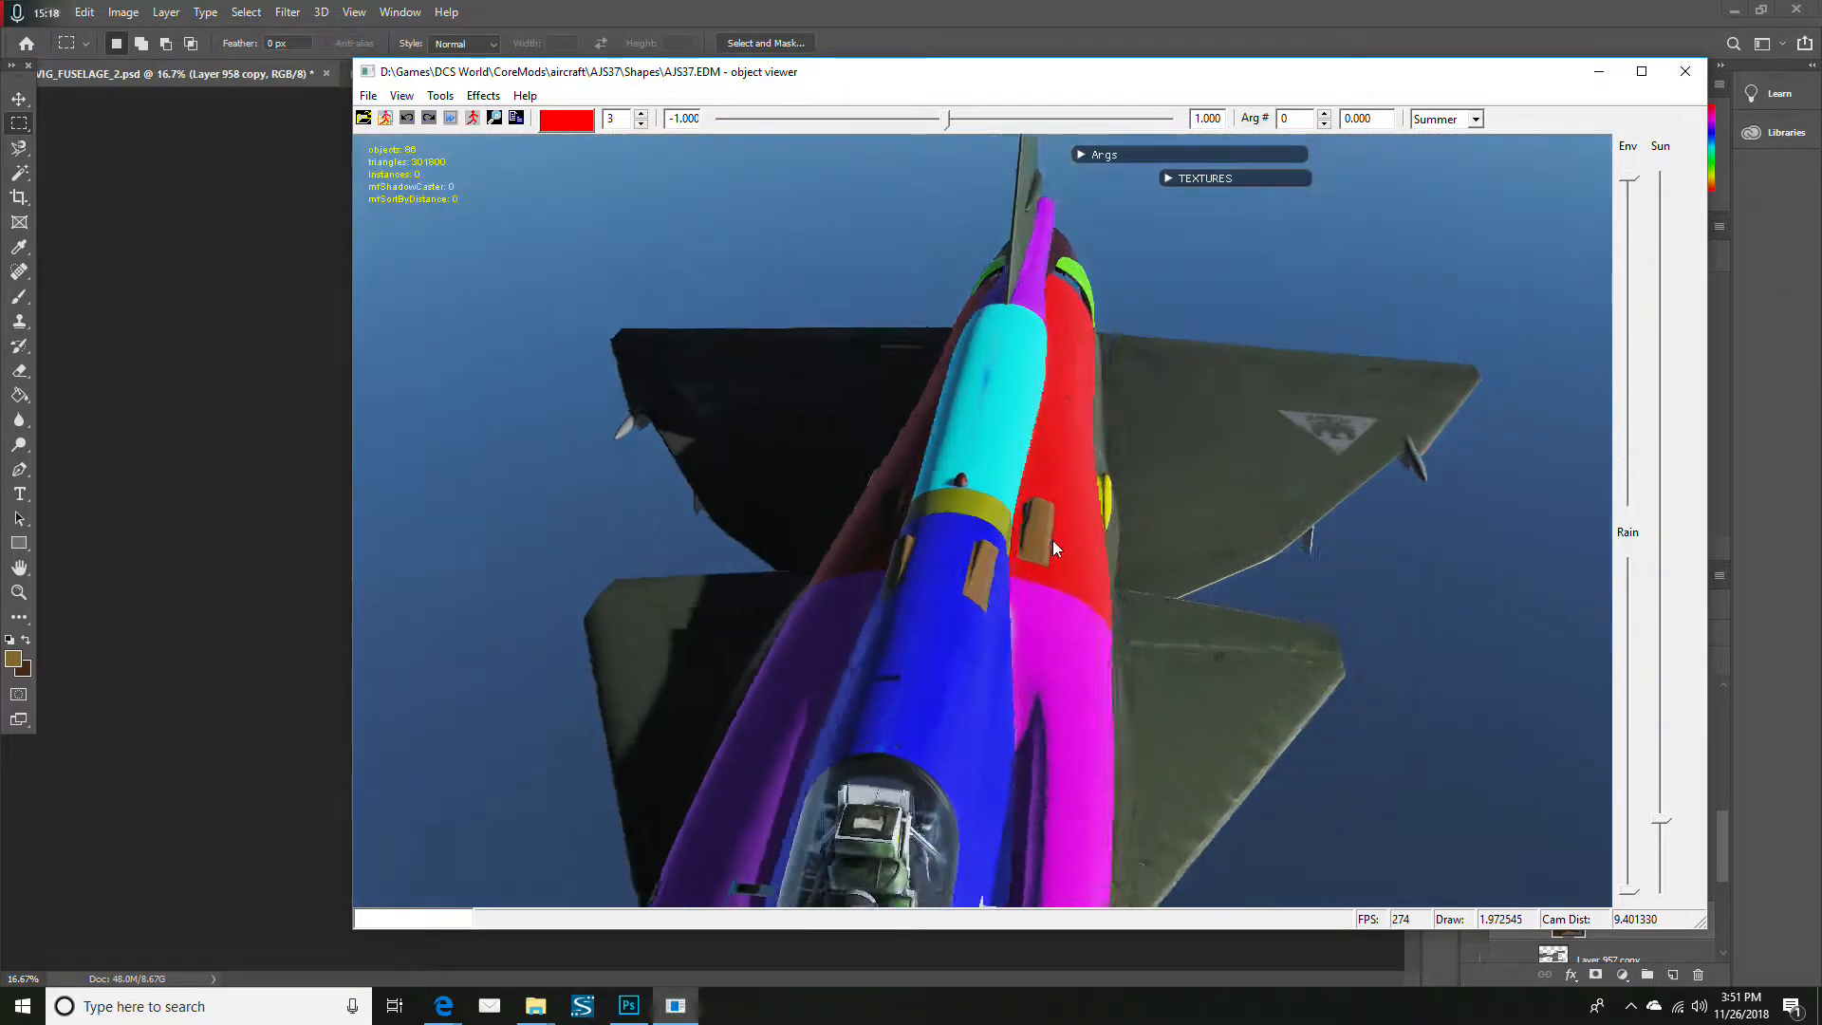
left_click_drag(1052, 548, 870, 448)
scroll(863, 477, "down", 5)
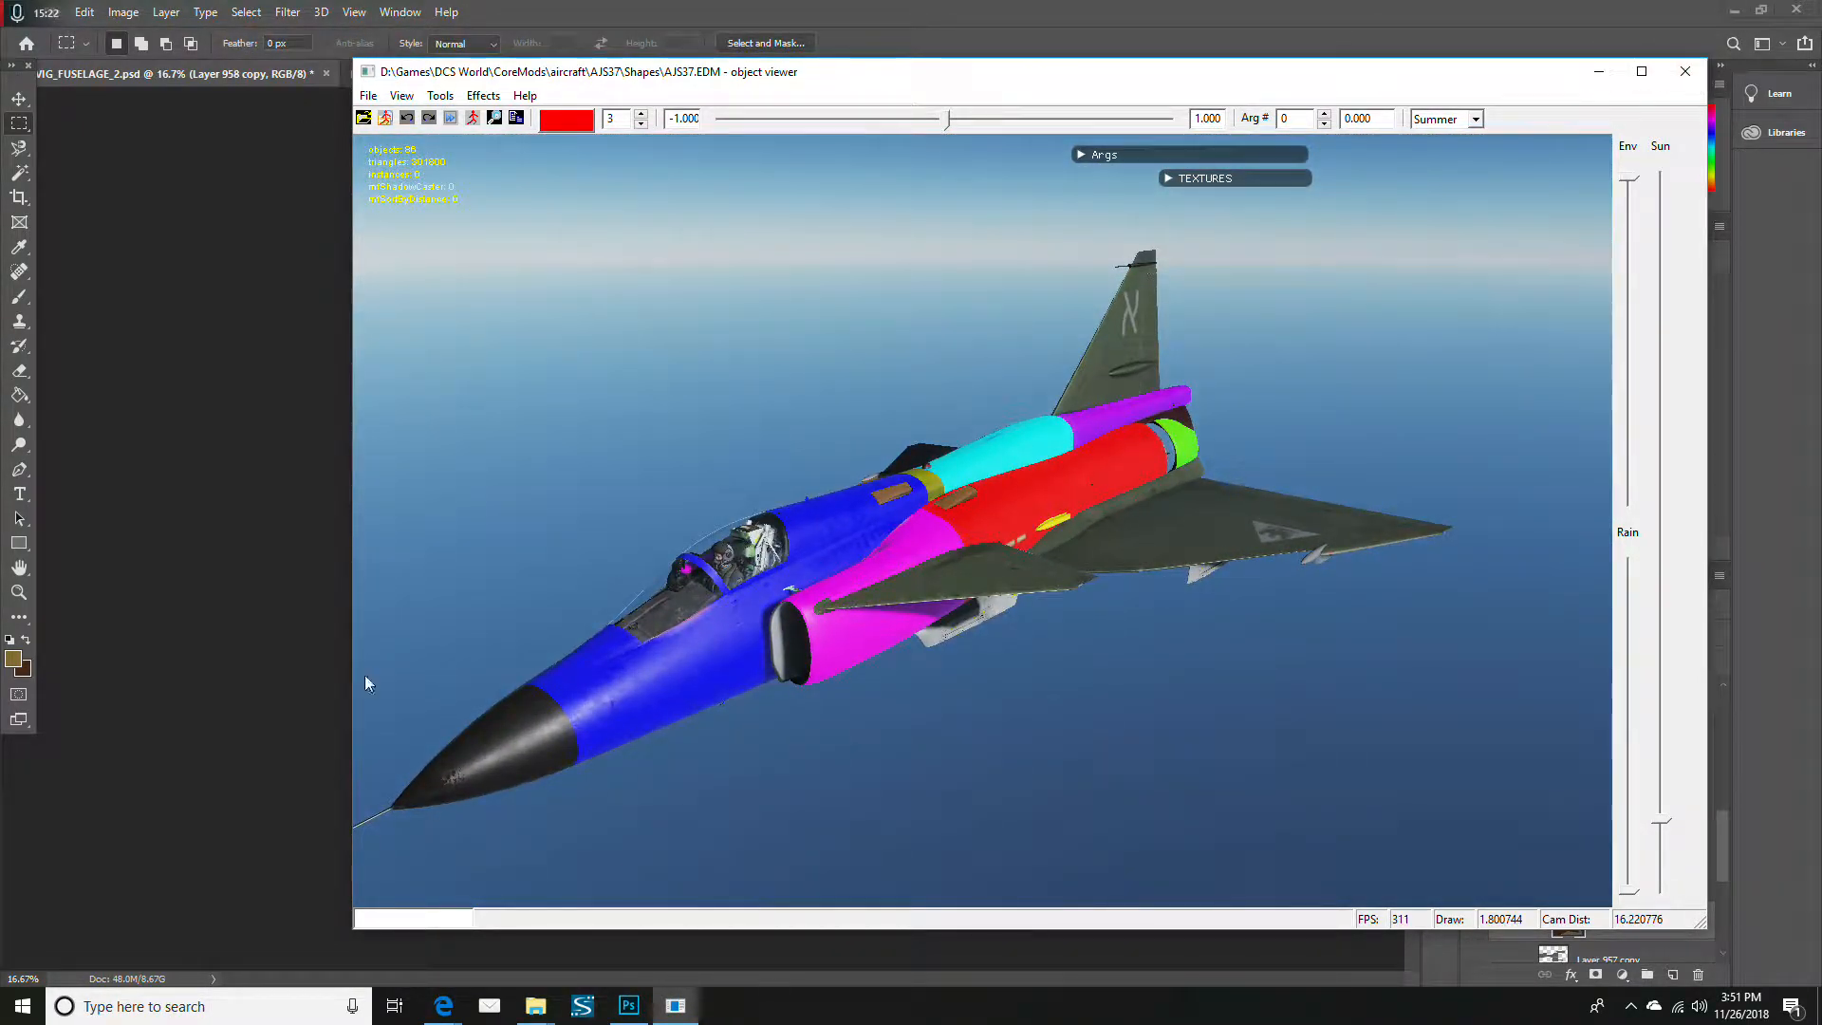
left_click(436, 96)
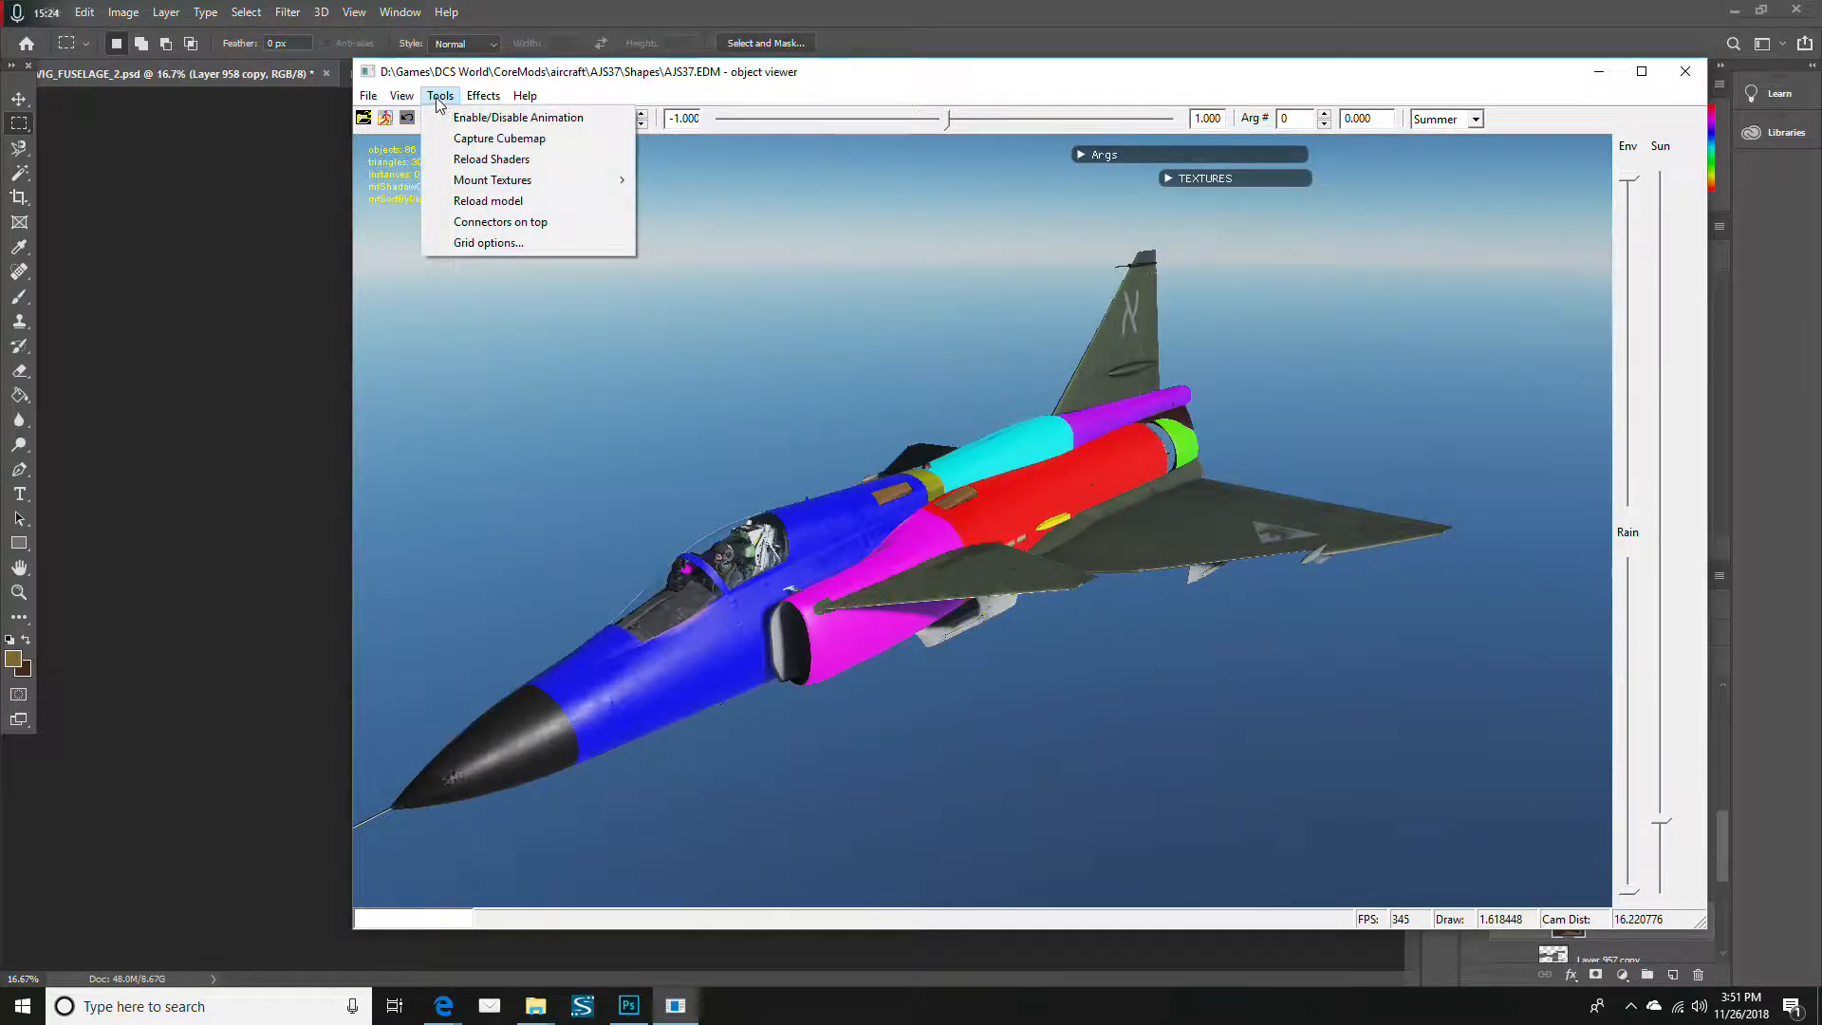
mouse_move(401, 96)
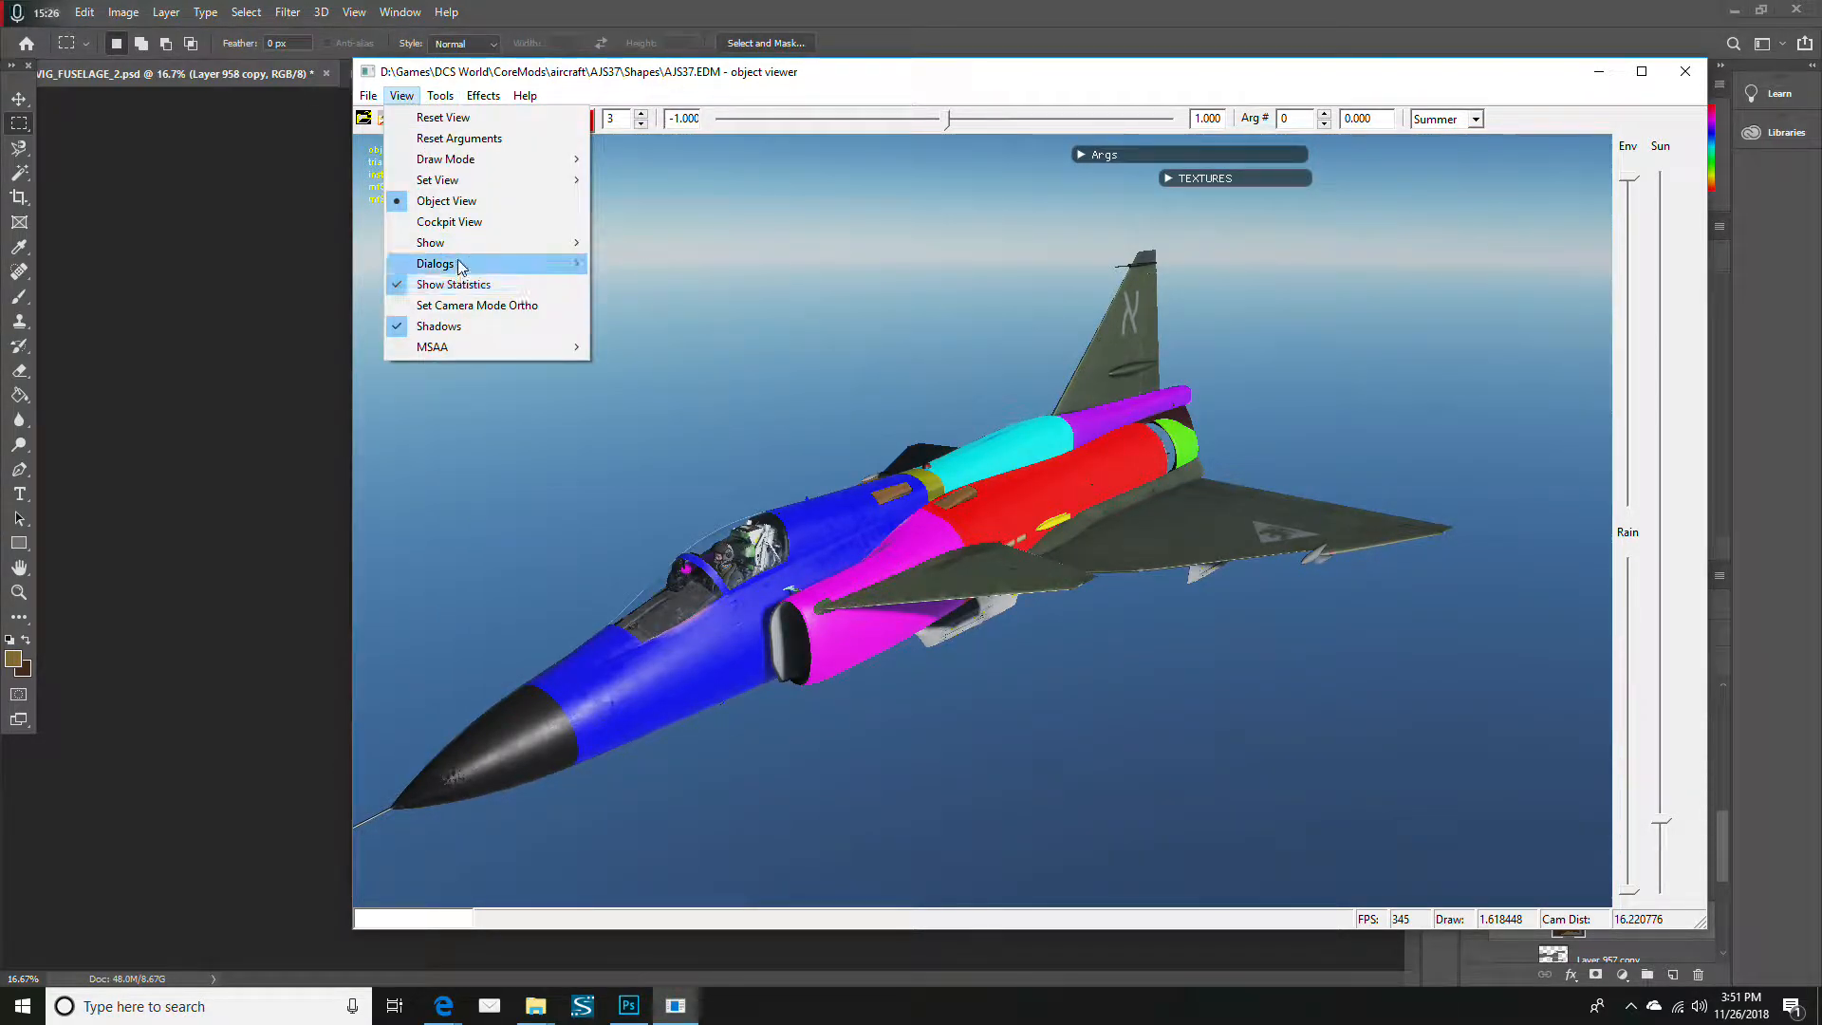
mouse_move(446, 264)
left_click(710, 368)
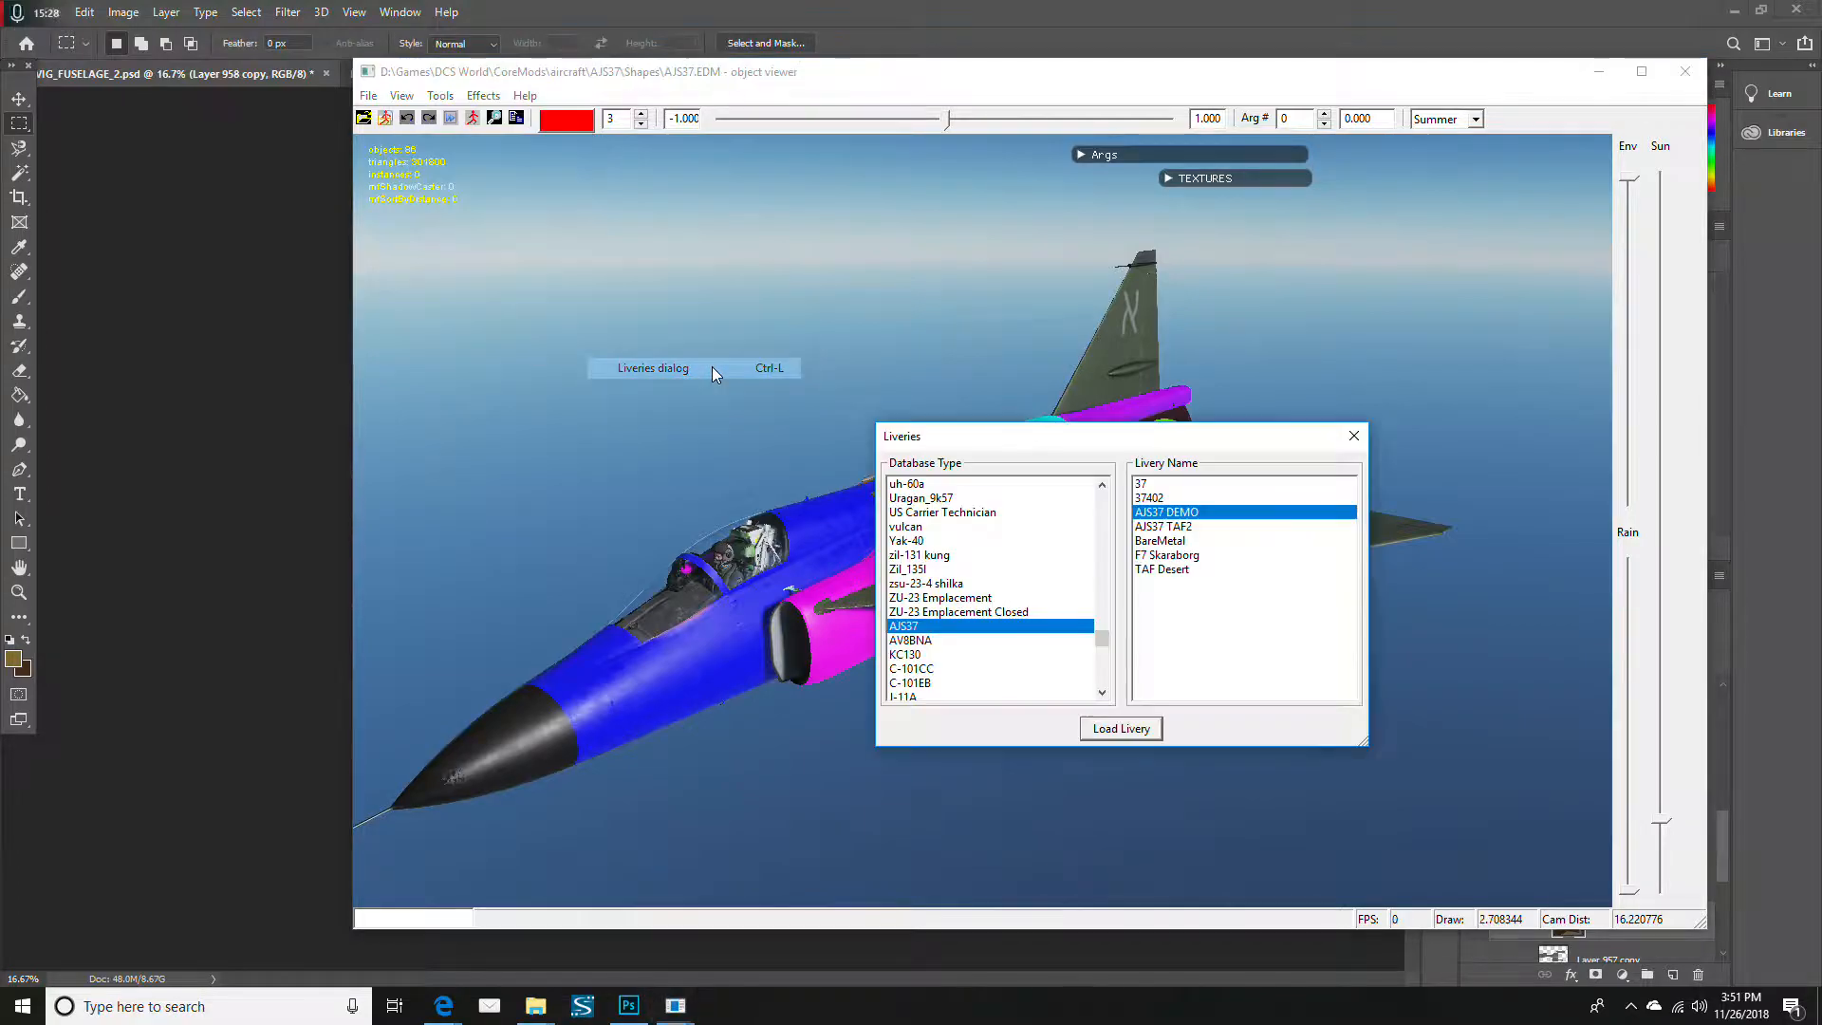
left_click(1176, 570)
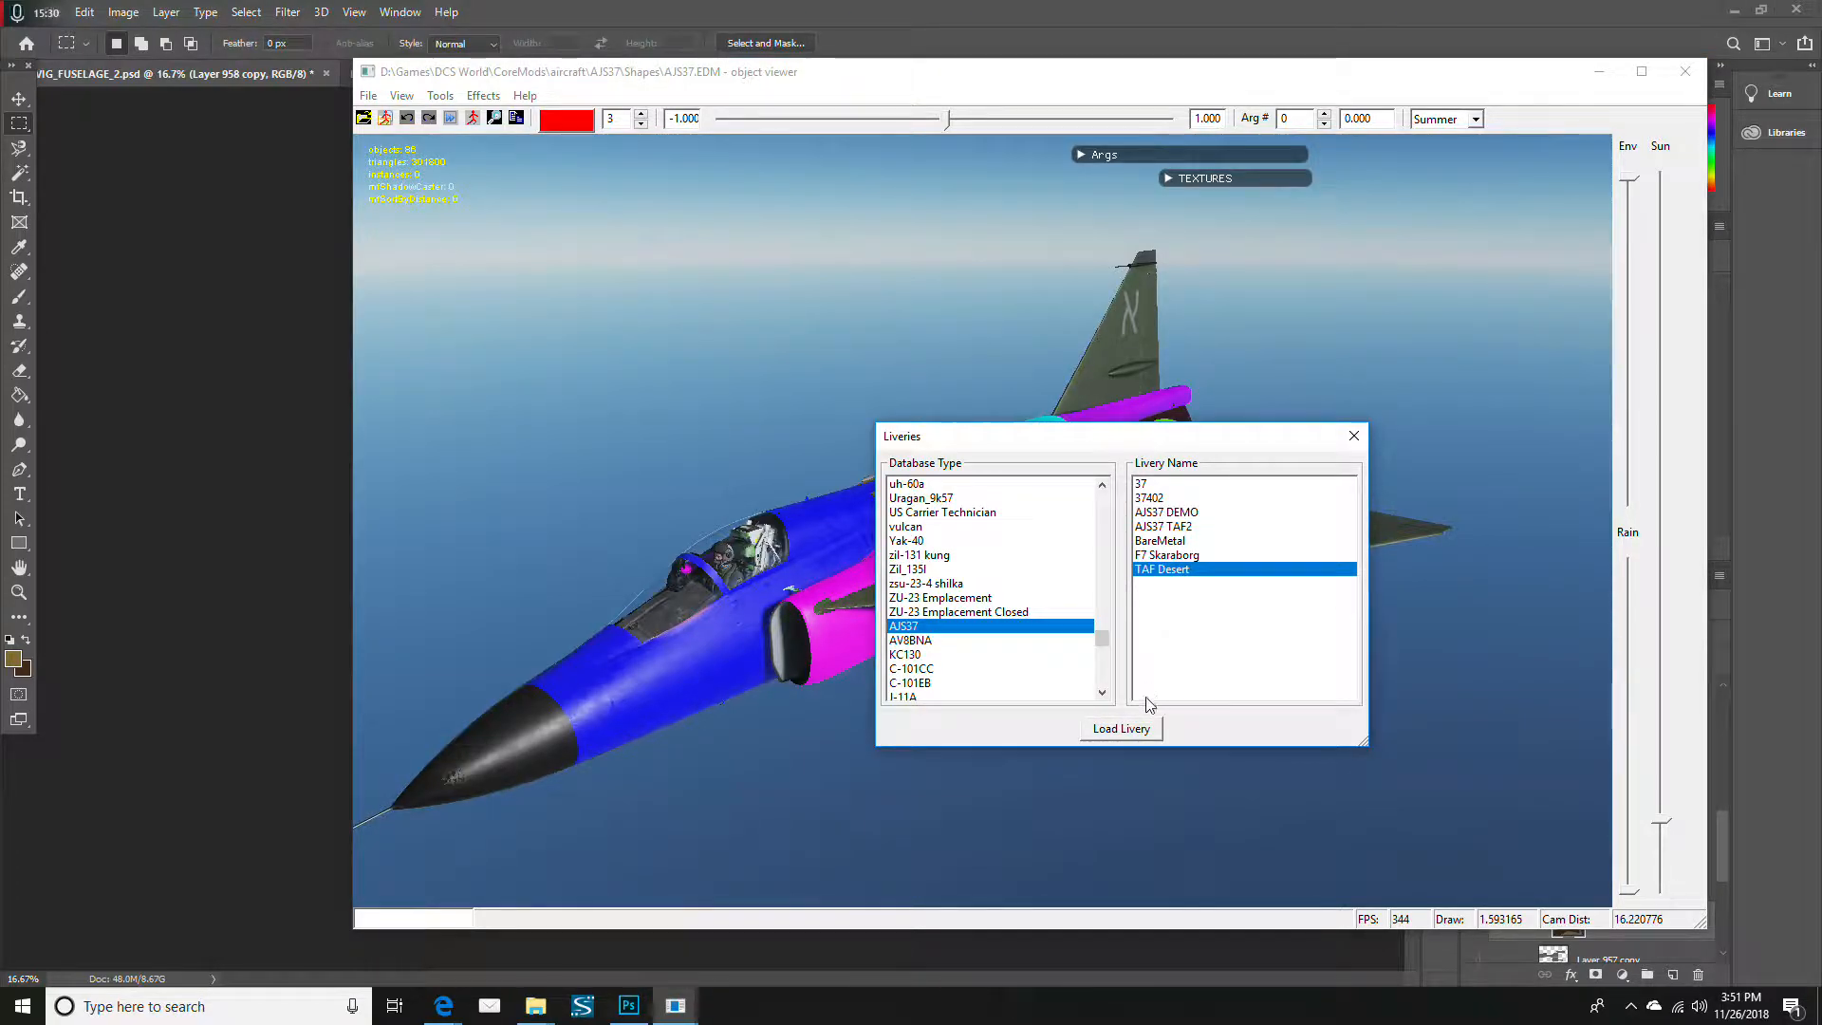
left_click(1121, 727)
left_click(1354, 437)
Examine the desert camouflage along the model's fuselage spine, air intake and wing from above, the front and the side
scroll(981, 477, "up", 10)
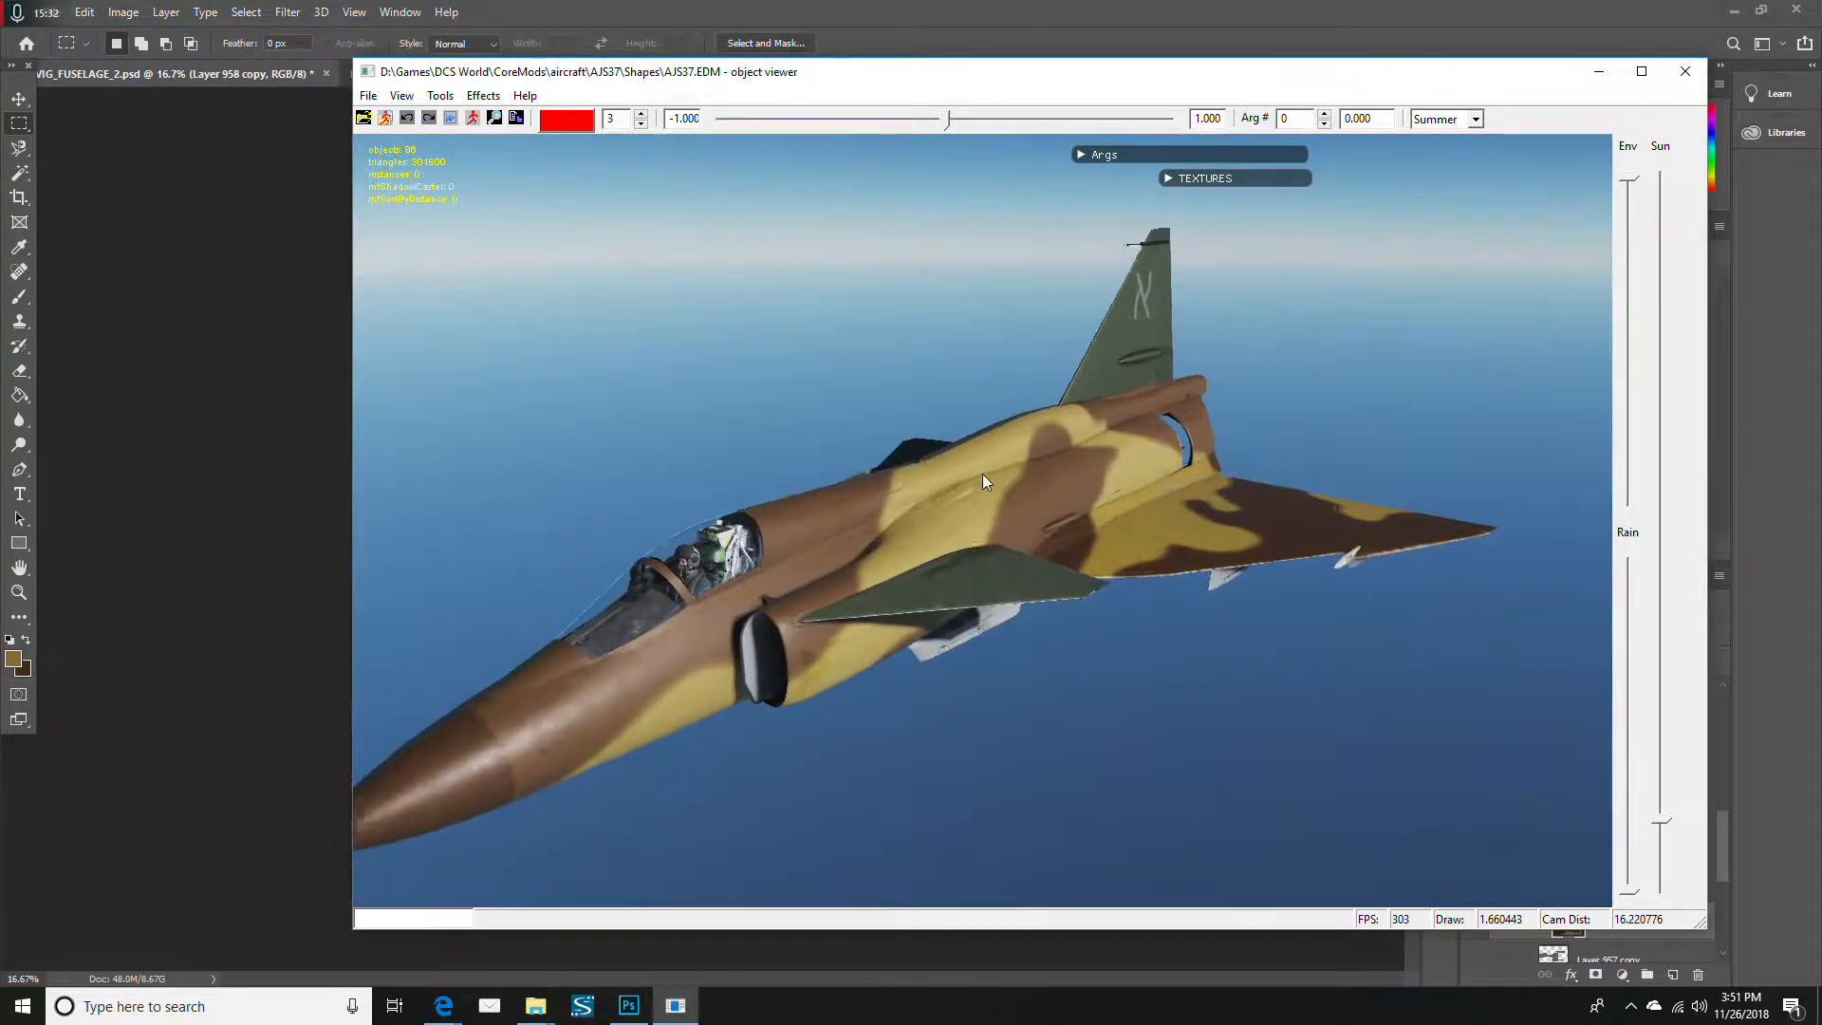
left_click_drag(1042, 293, 910, 537)
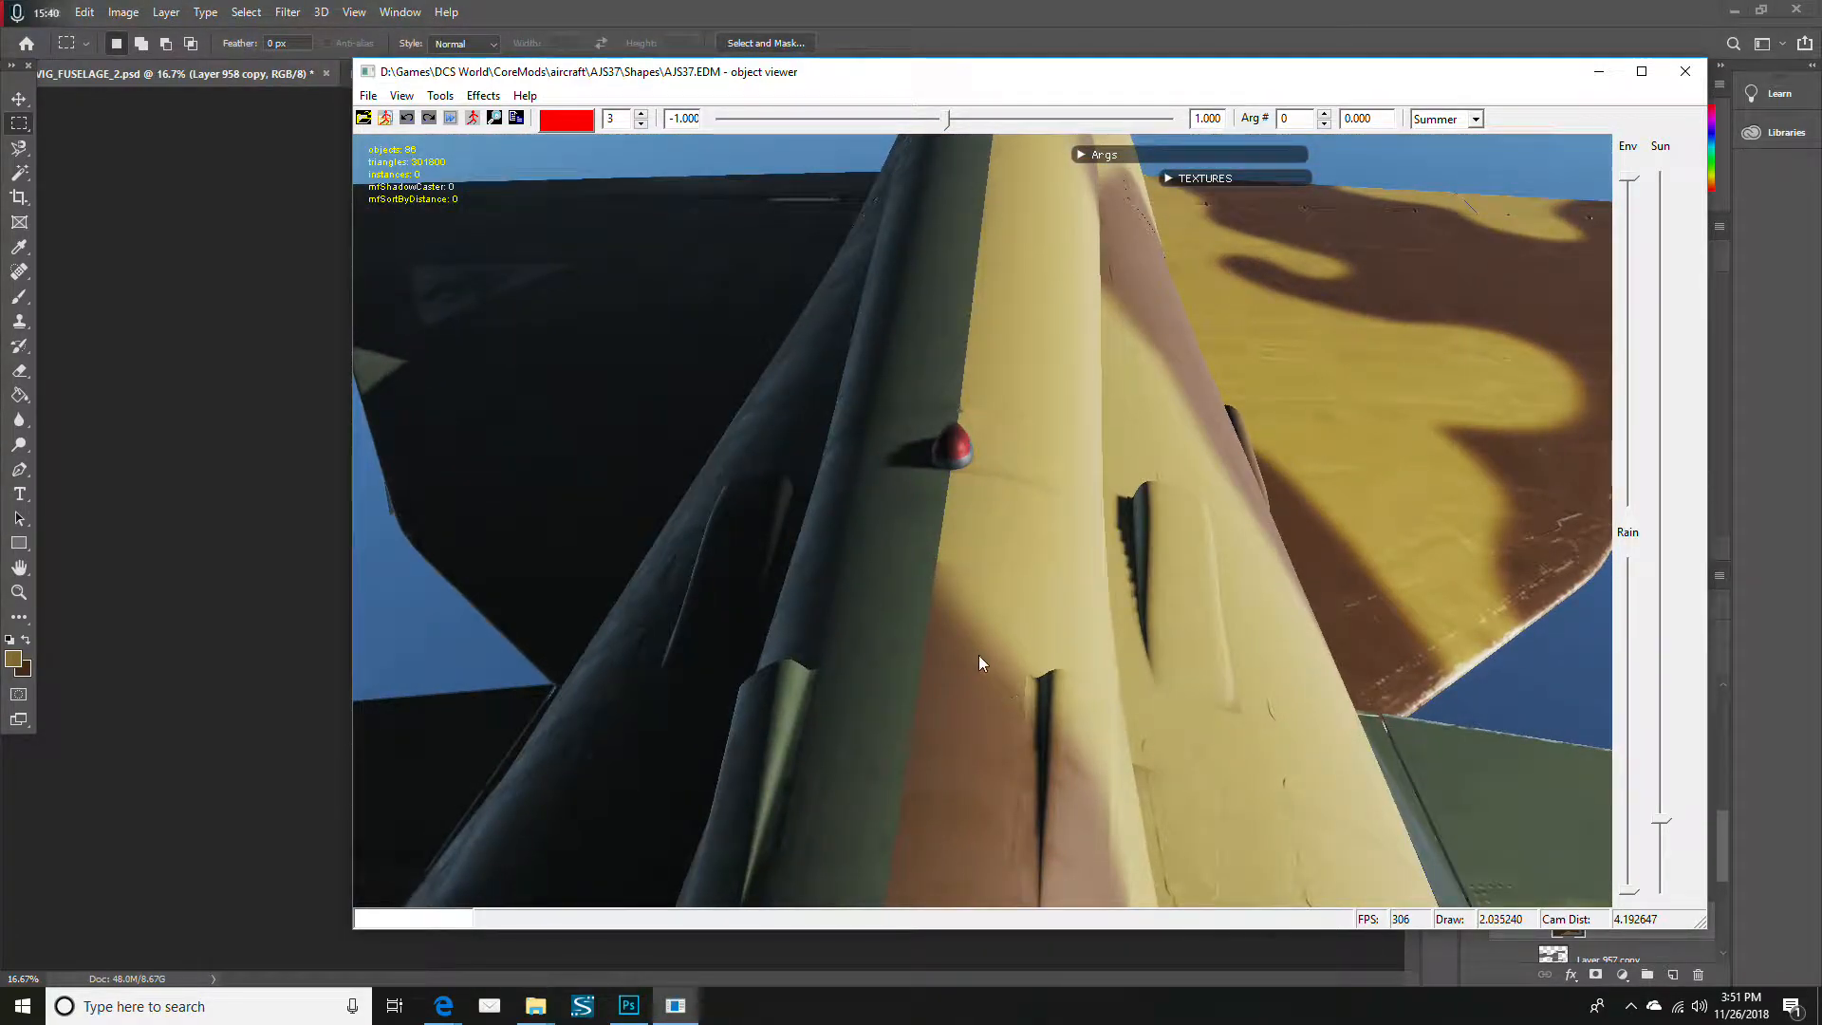
left_click_drag(988, 647, 1072, 611)
scroll(1072, 611, "down", 4)
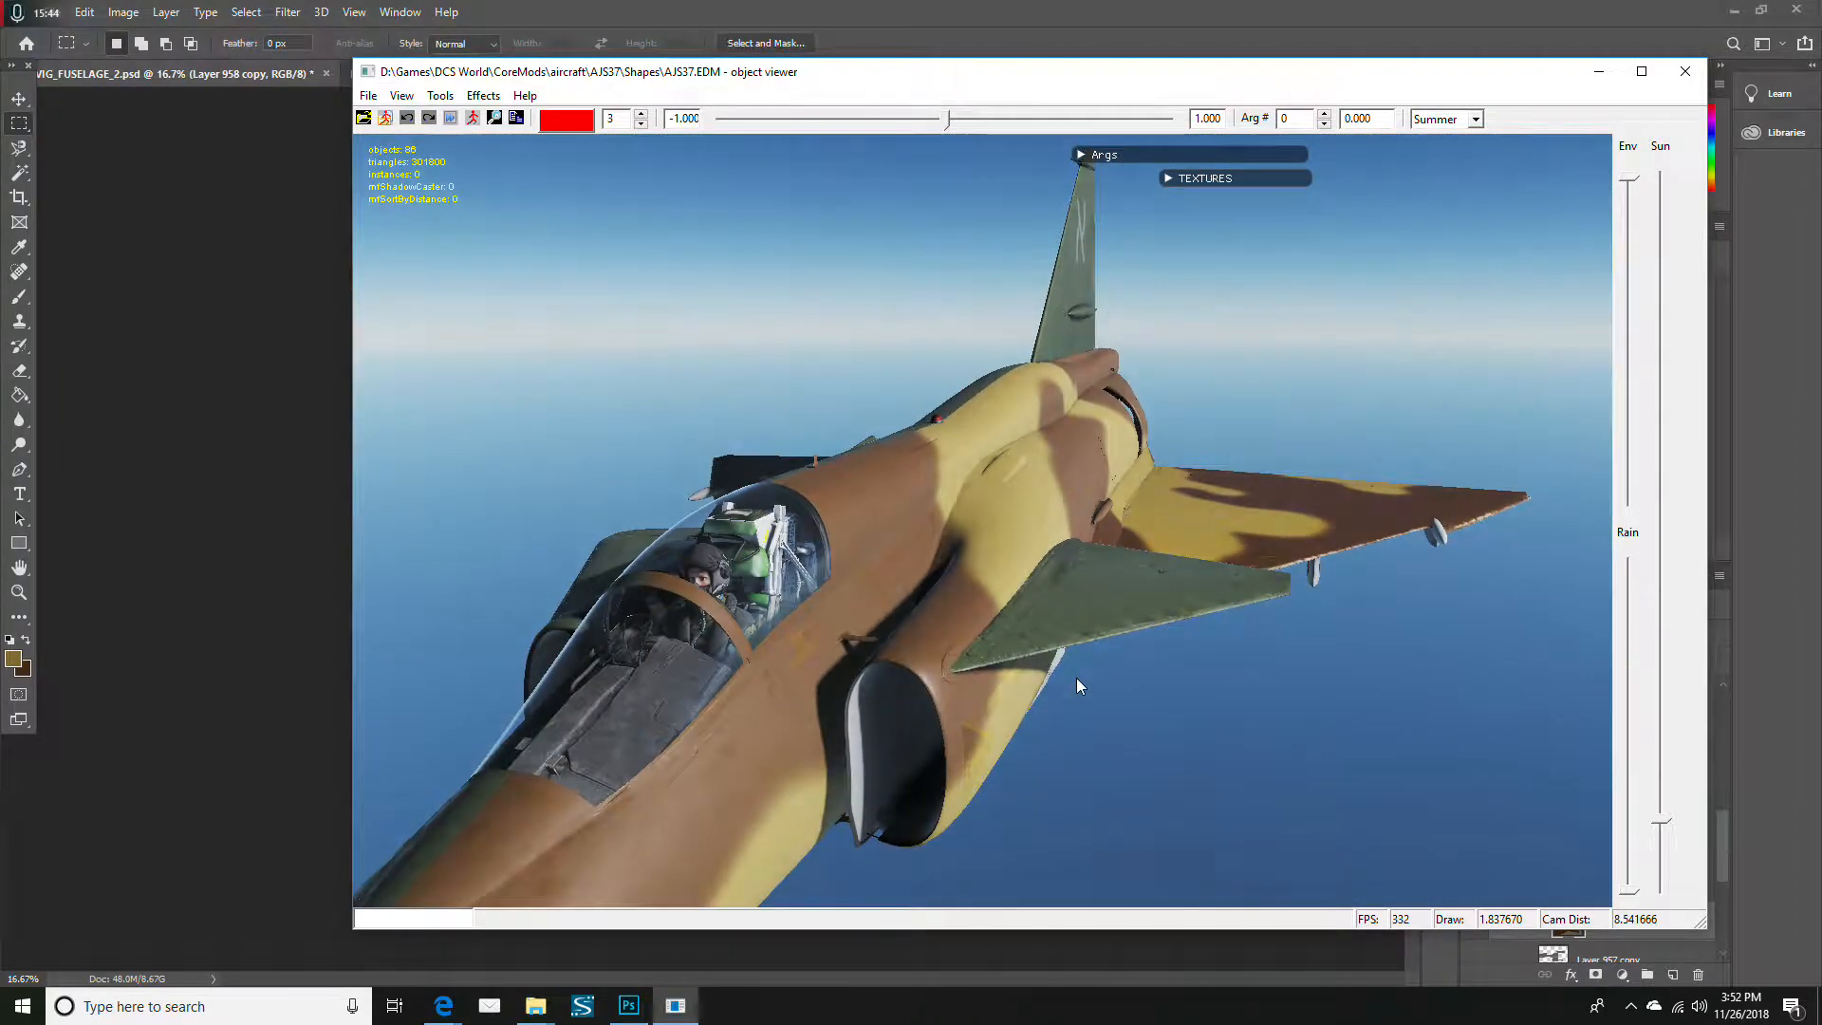
left_click_drag(1100, 499, 1060, 491)
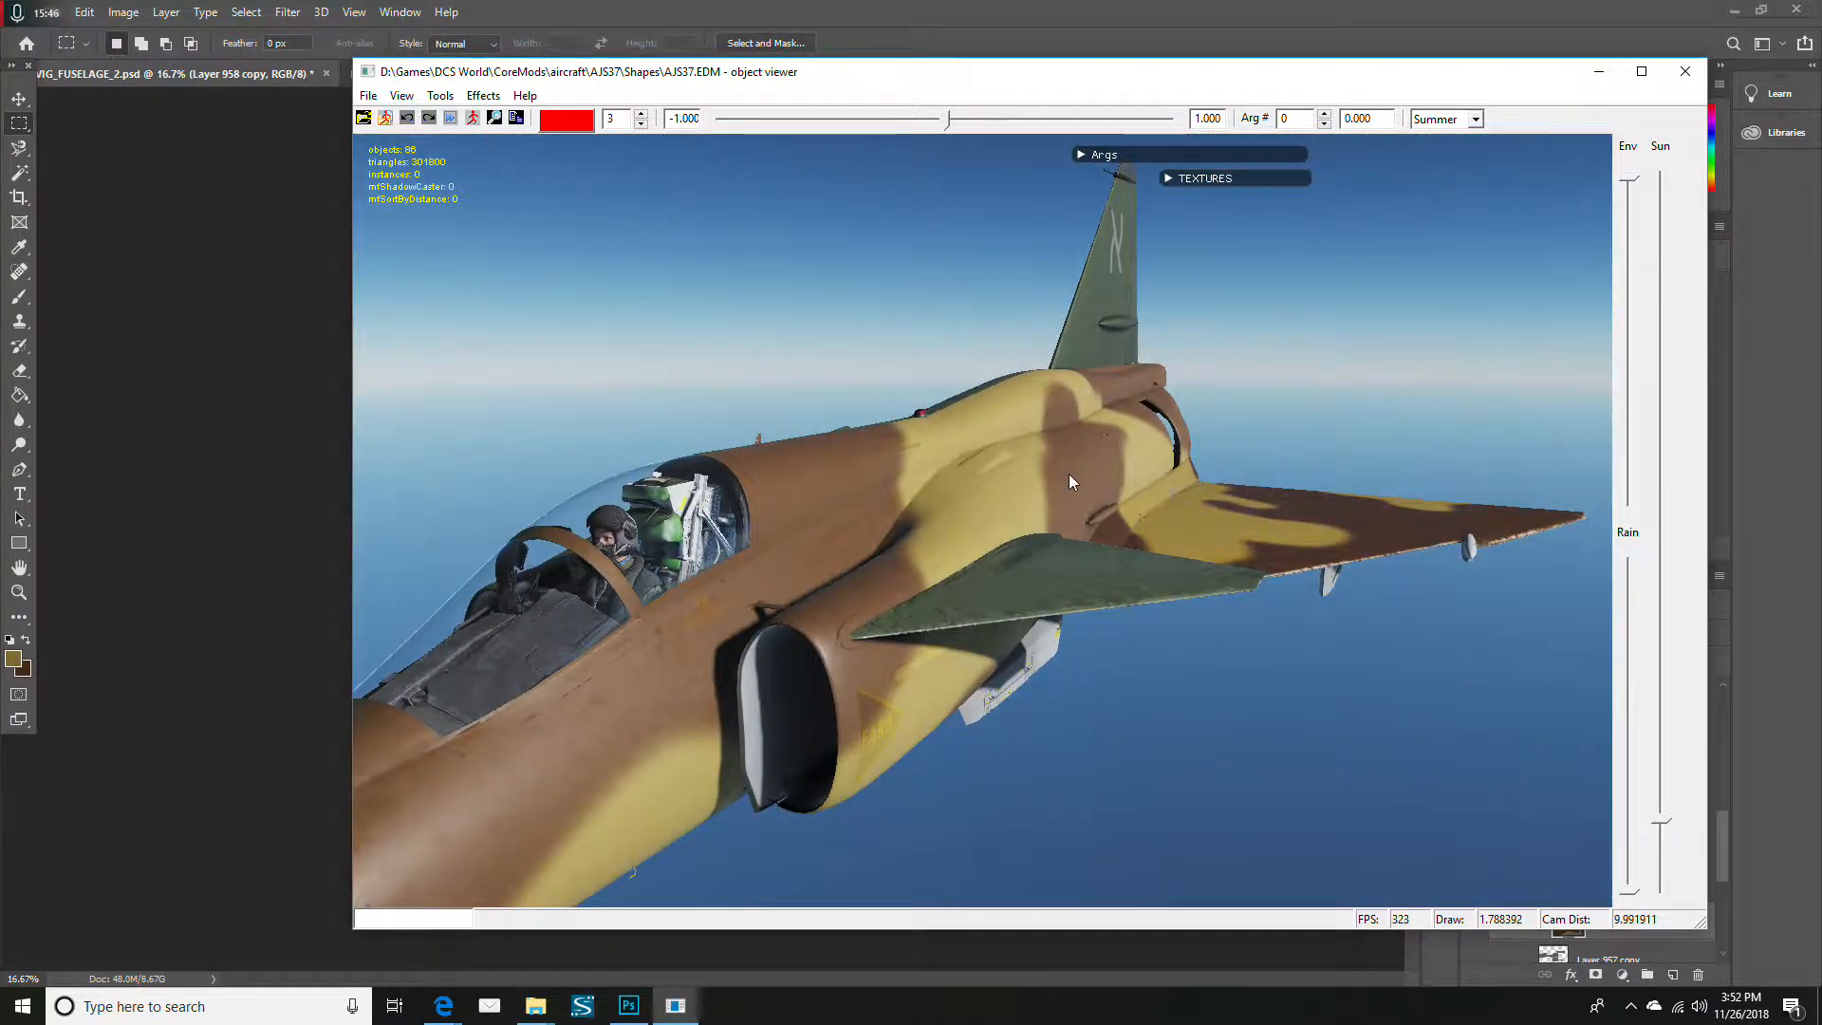
left_click_drag(1230, 519, 712, 601)
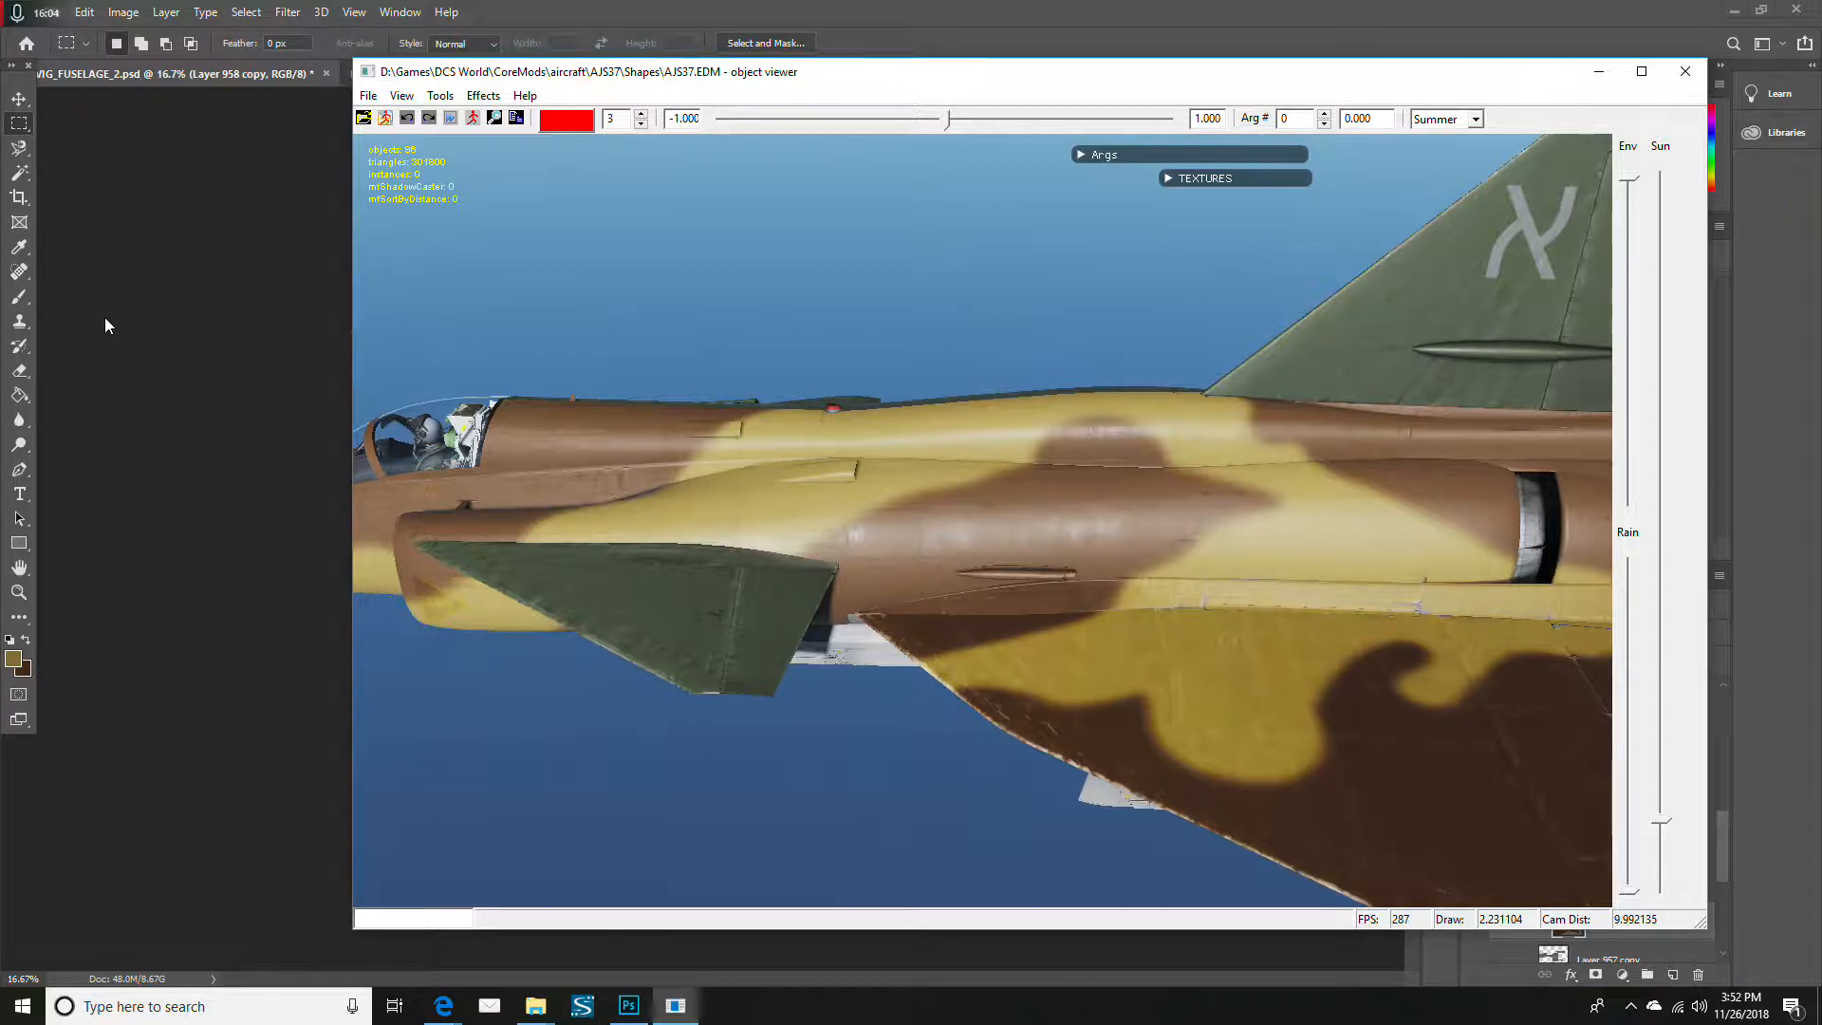
Return to Photoshop, bring up the Viggen Orig Blanks folder to point out its AJS37 shortcut, and go back to Photoshop
left_click(180, 300)
mouse_move(534, 1013)
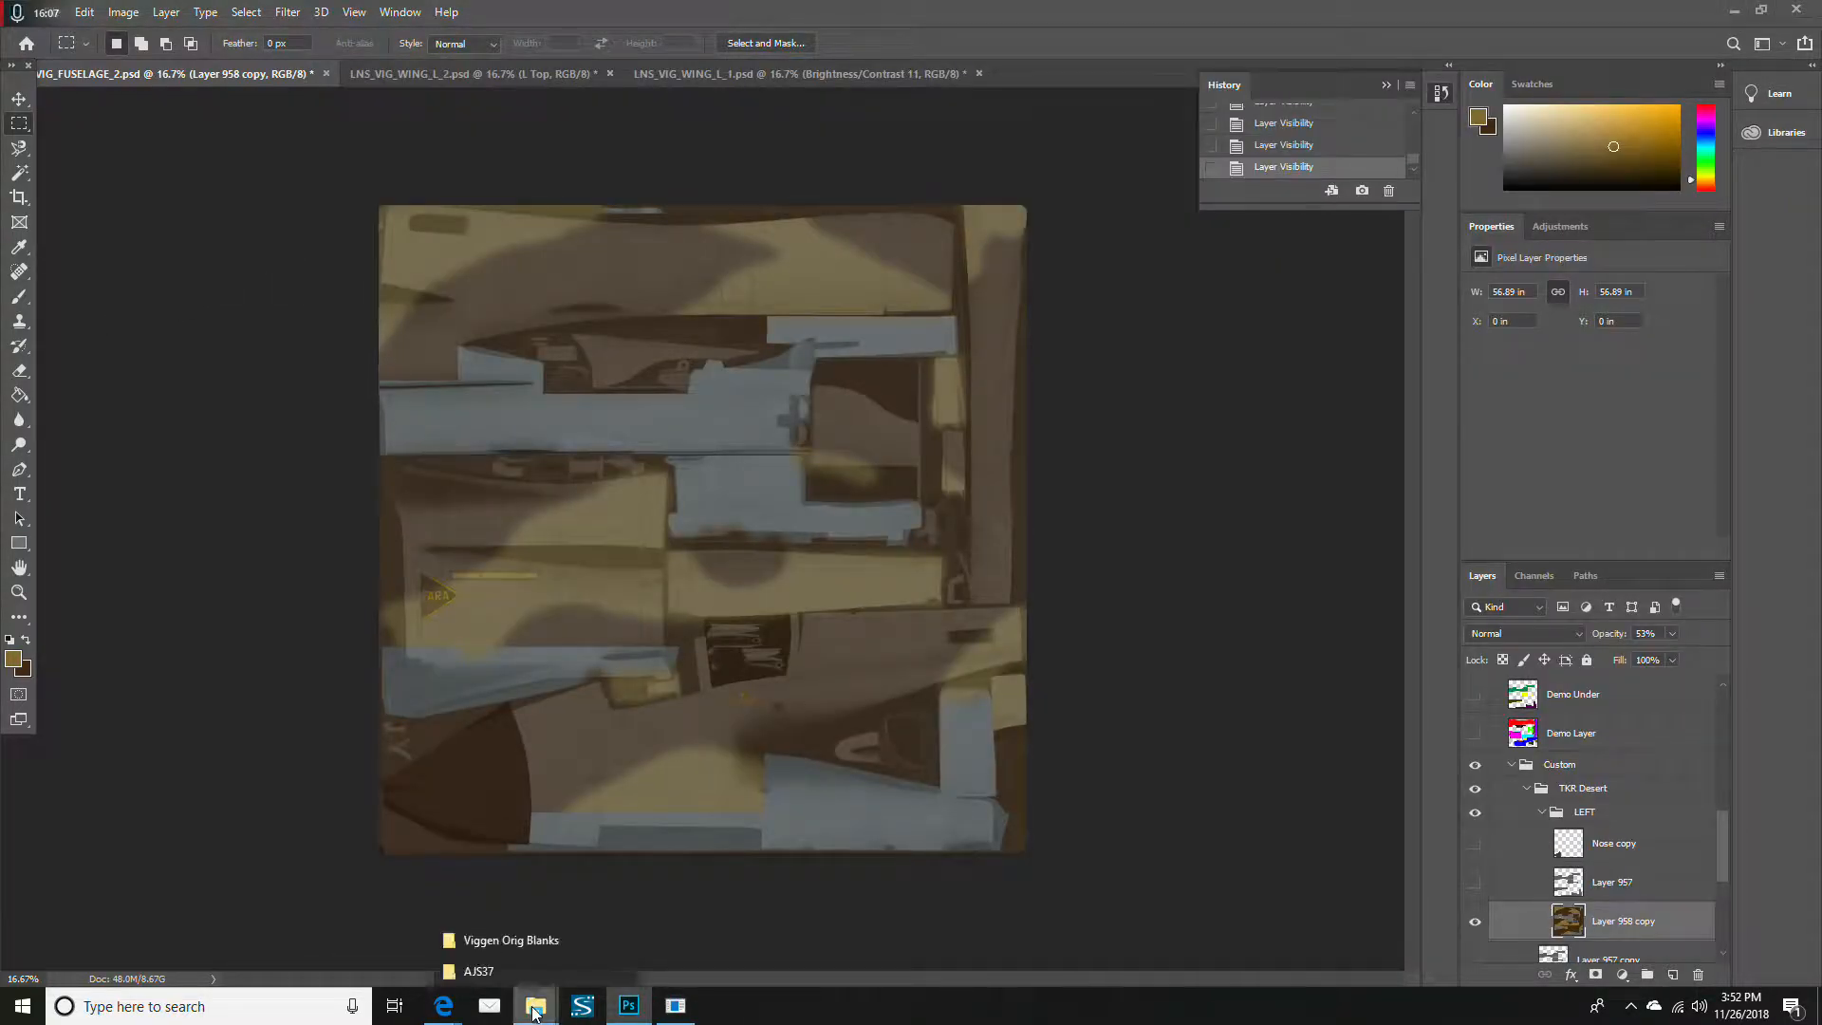
left_click(502, 944)
left_click(227, 133)
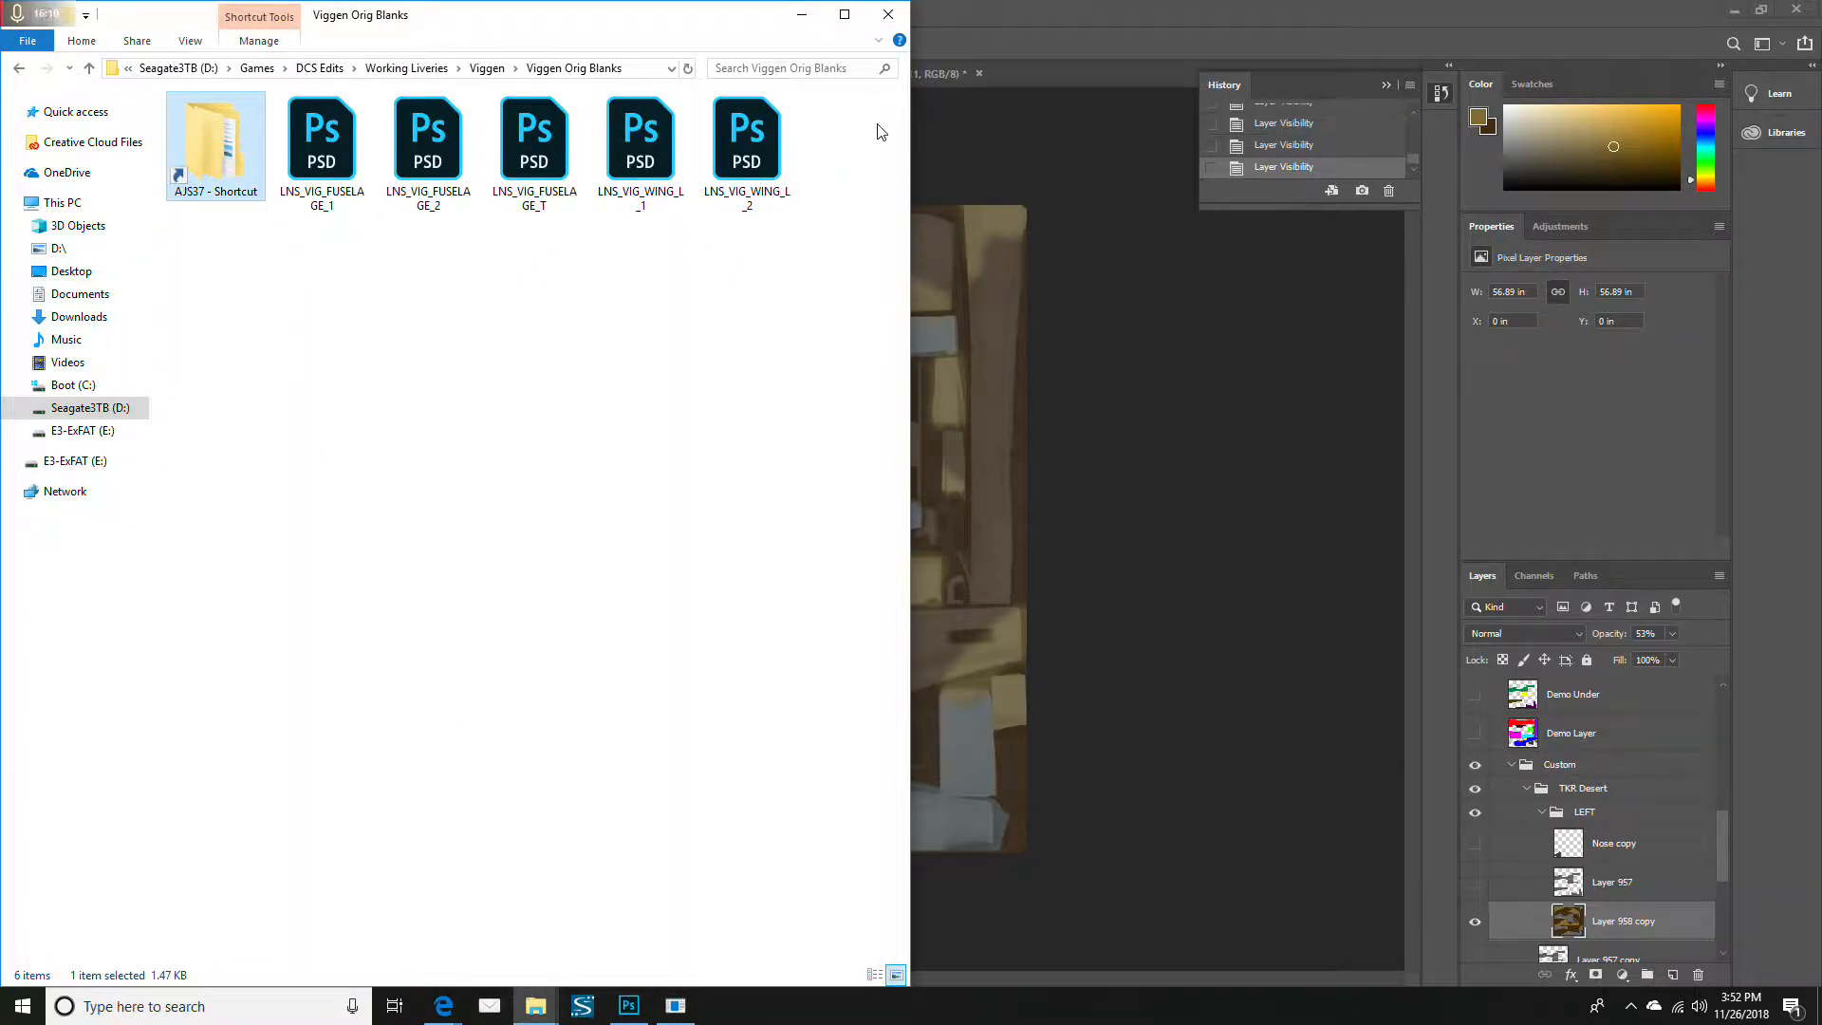
left_click(909, 116)
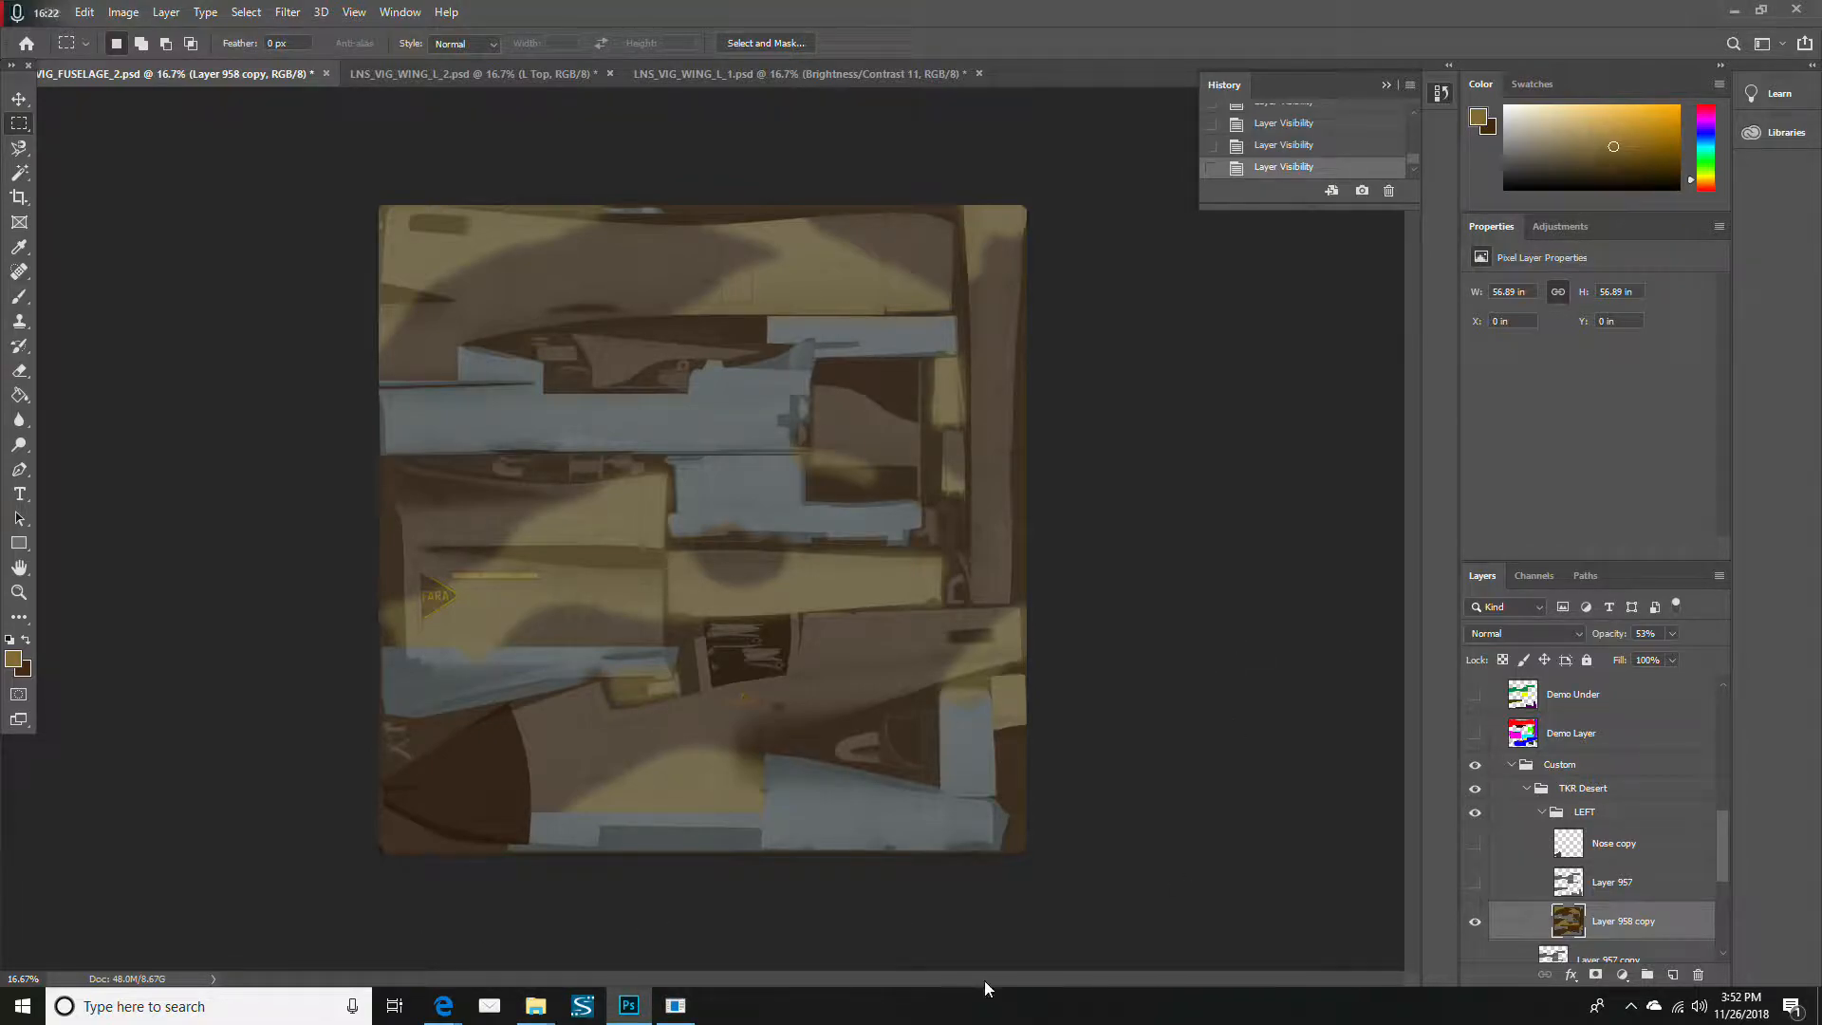
Bring up the Viggen Orig Blanks and AJS37 folder windows in File Explorer and open the TAF Desert livery folder
left_click(535, 1006)
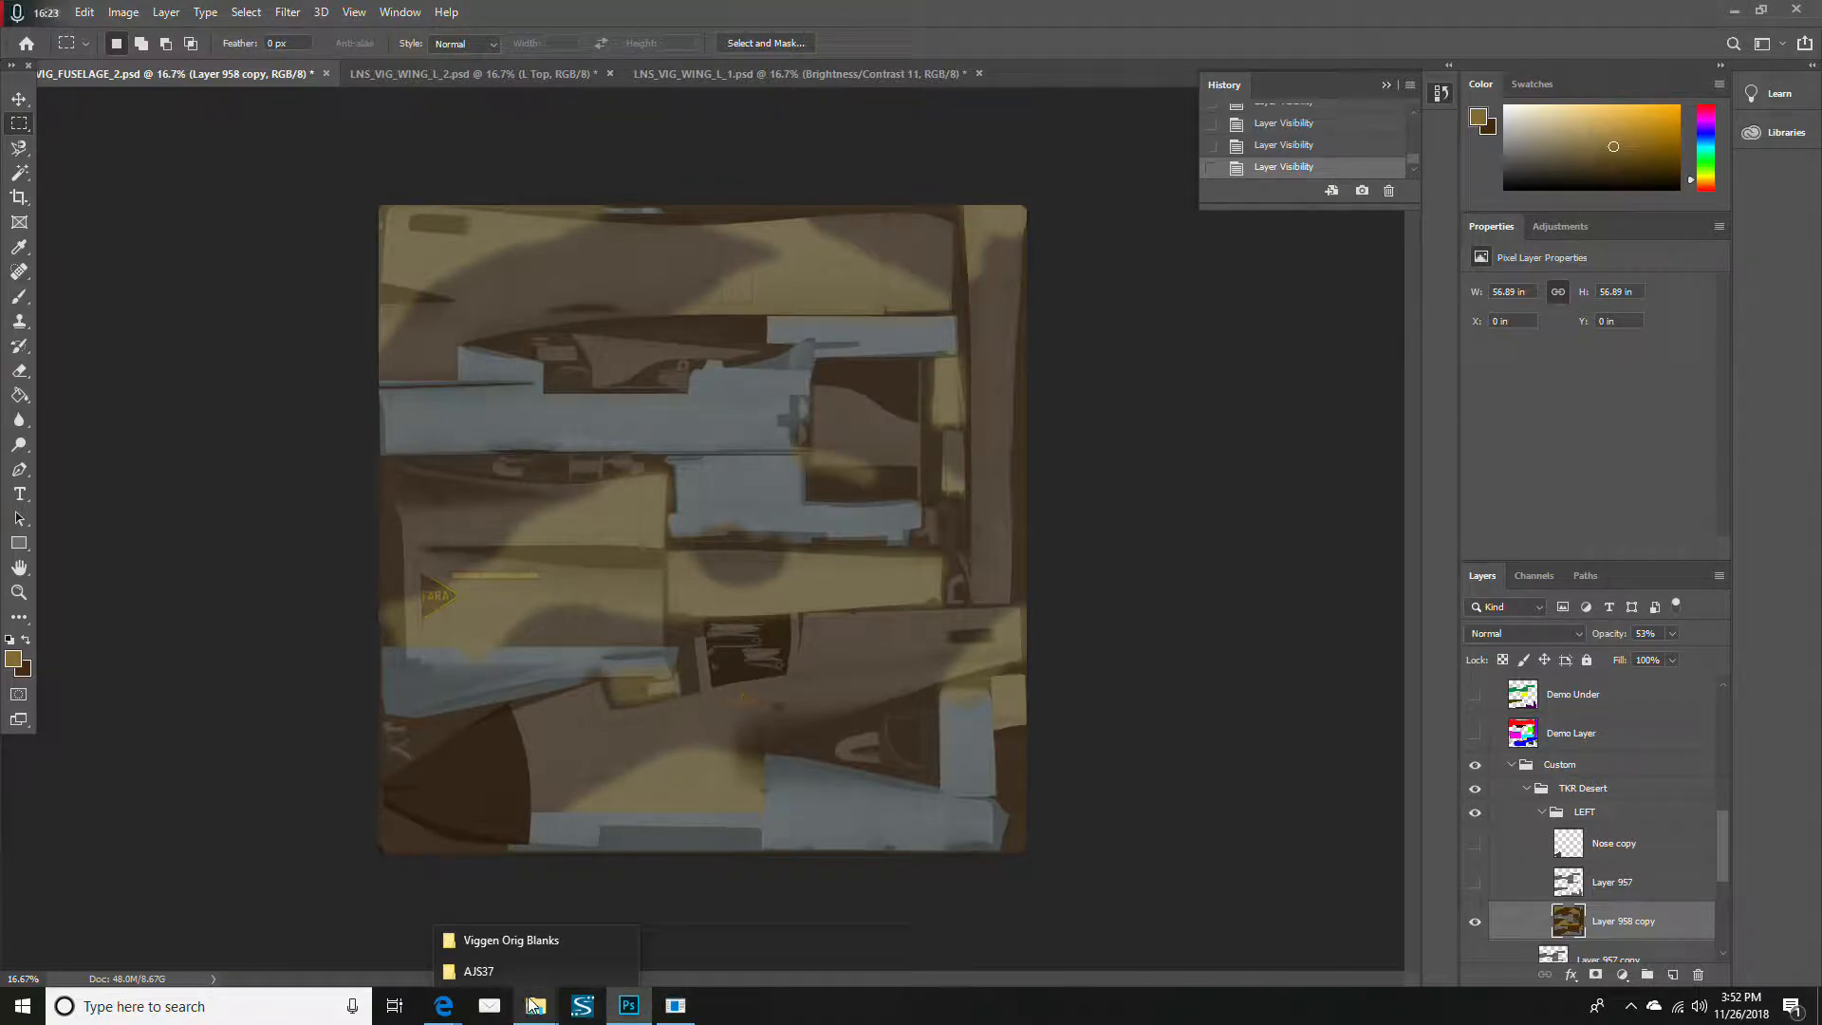
left_click(532, 939)
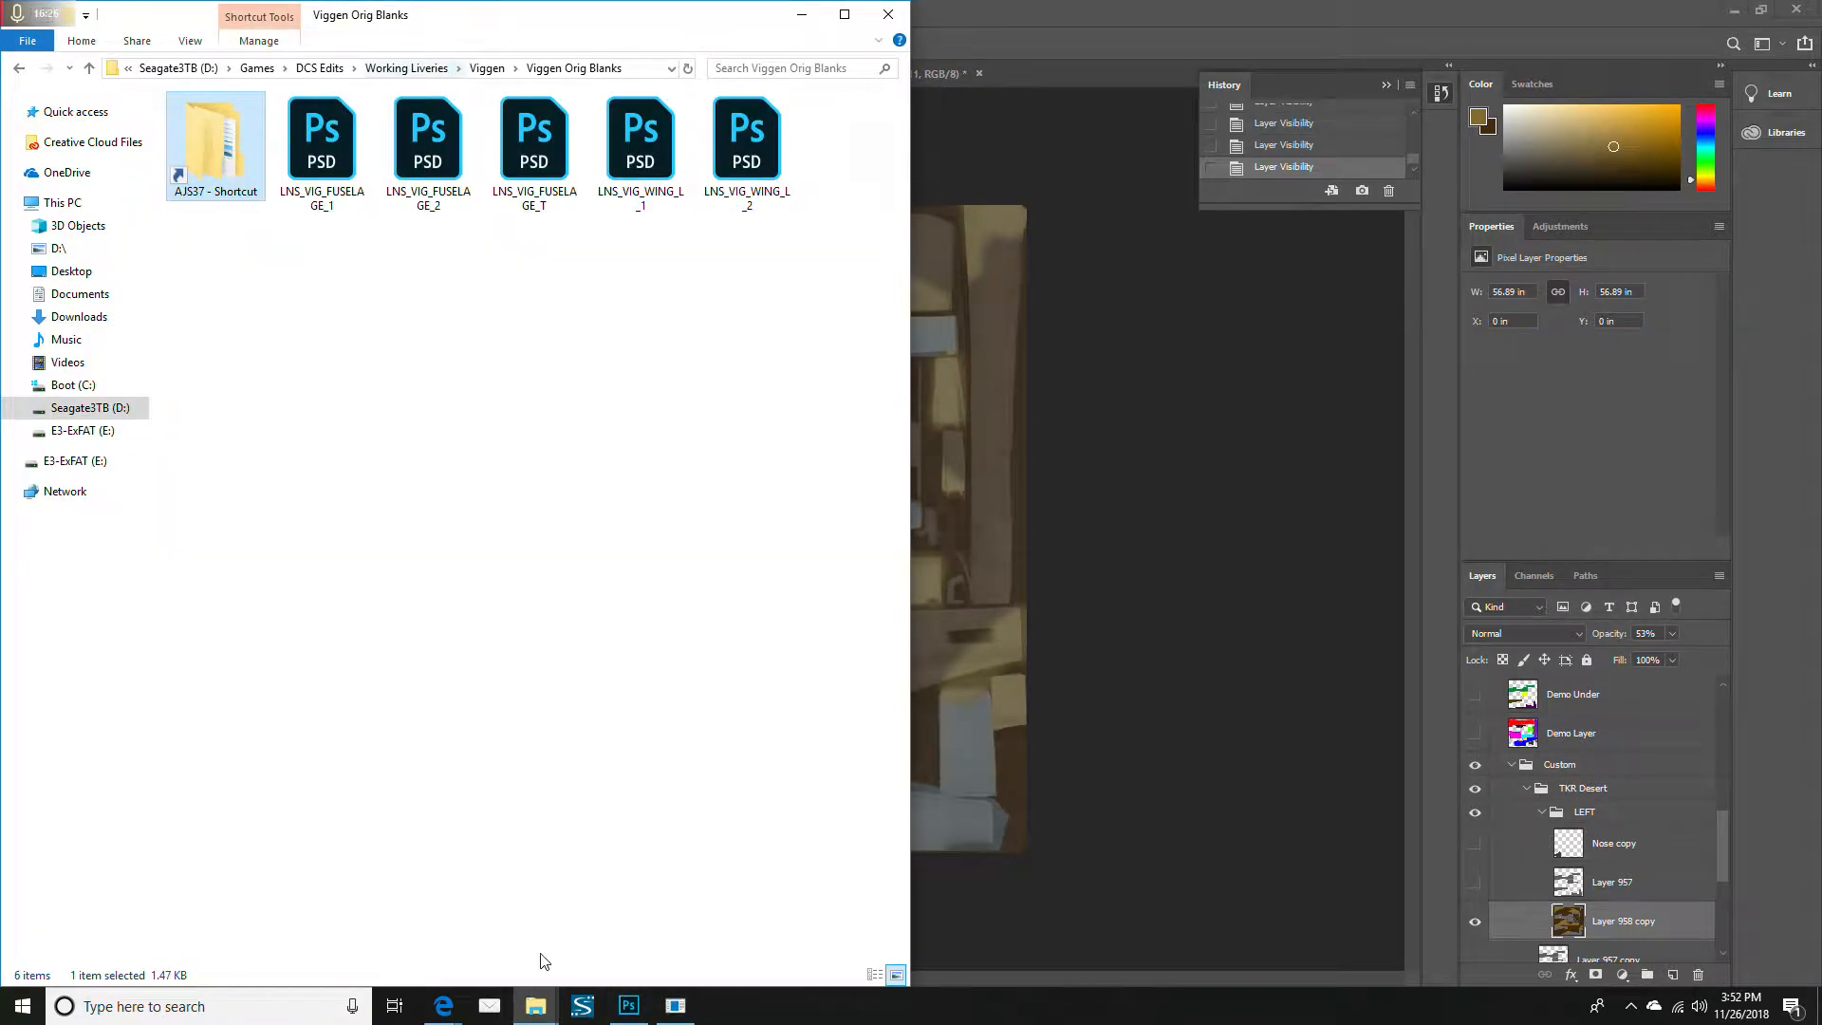
left_click(535, 1005)
left_click(506, 981)
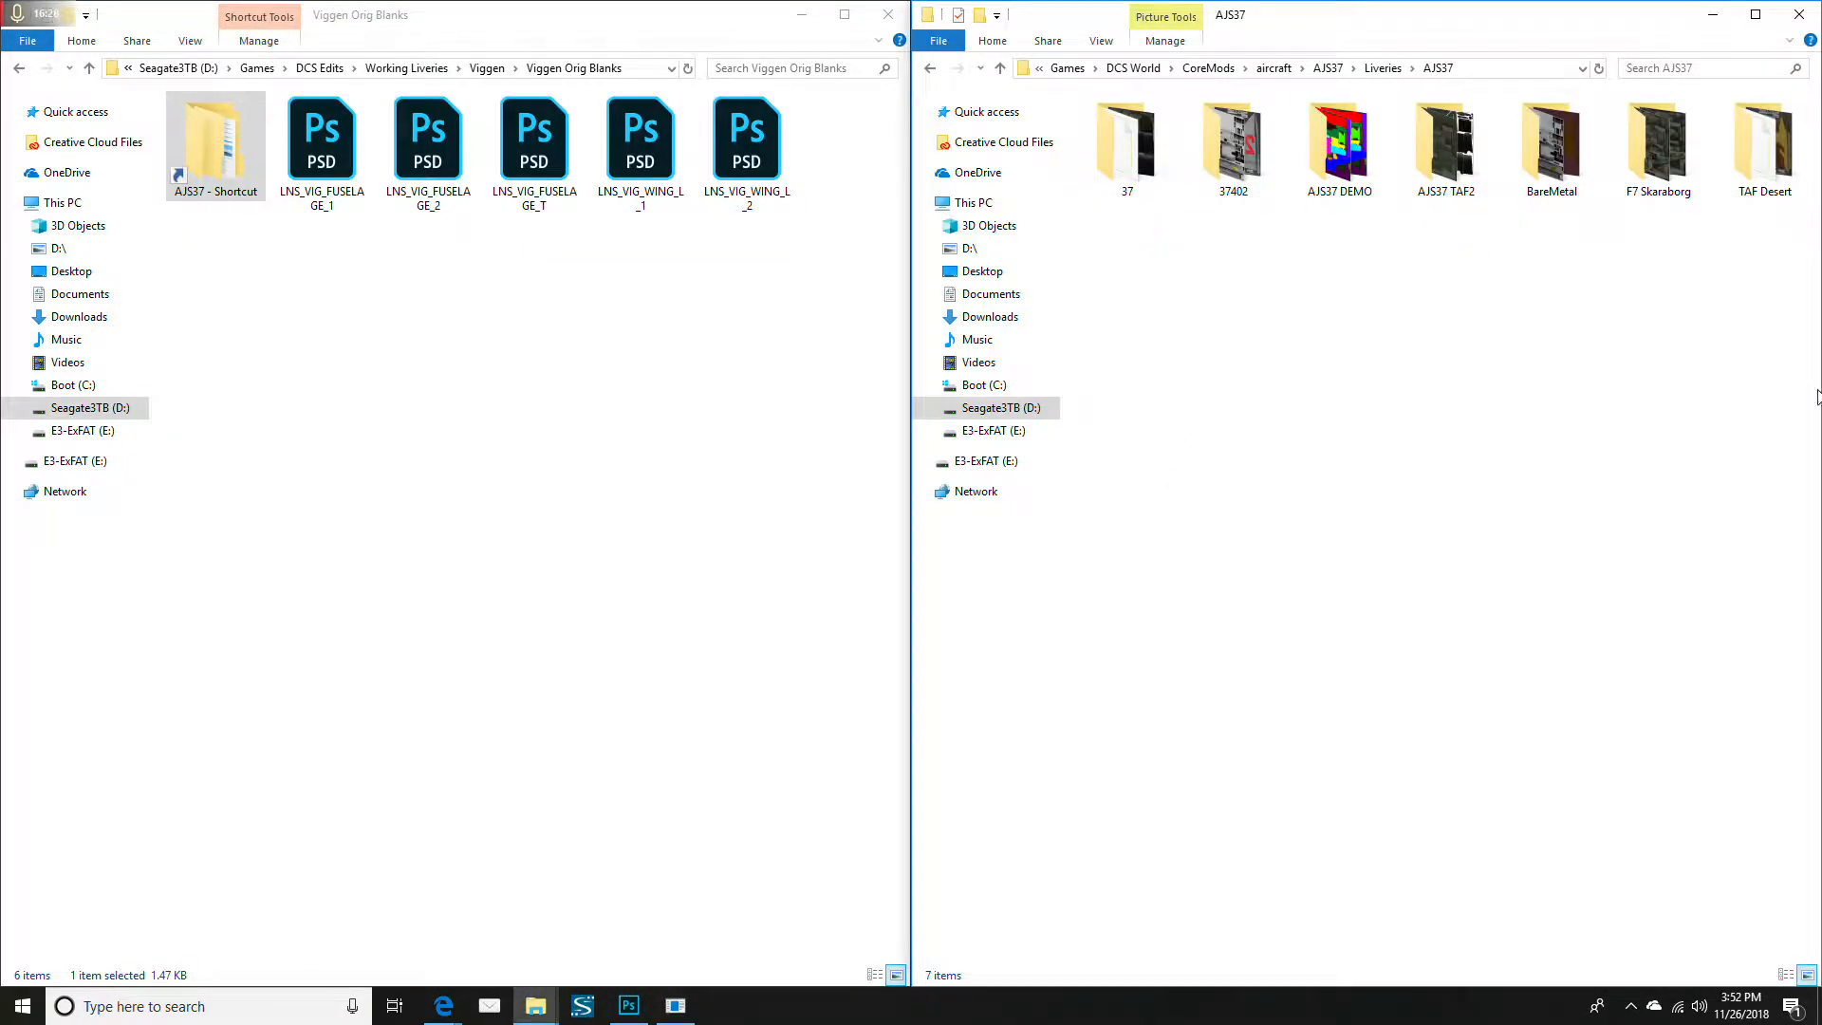
double_click(1748, 143)
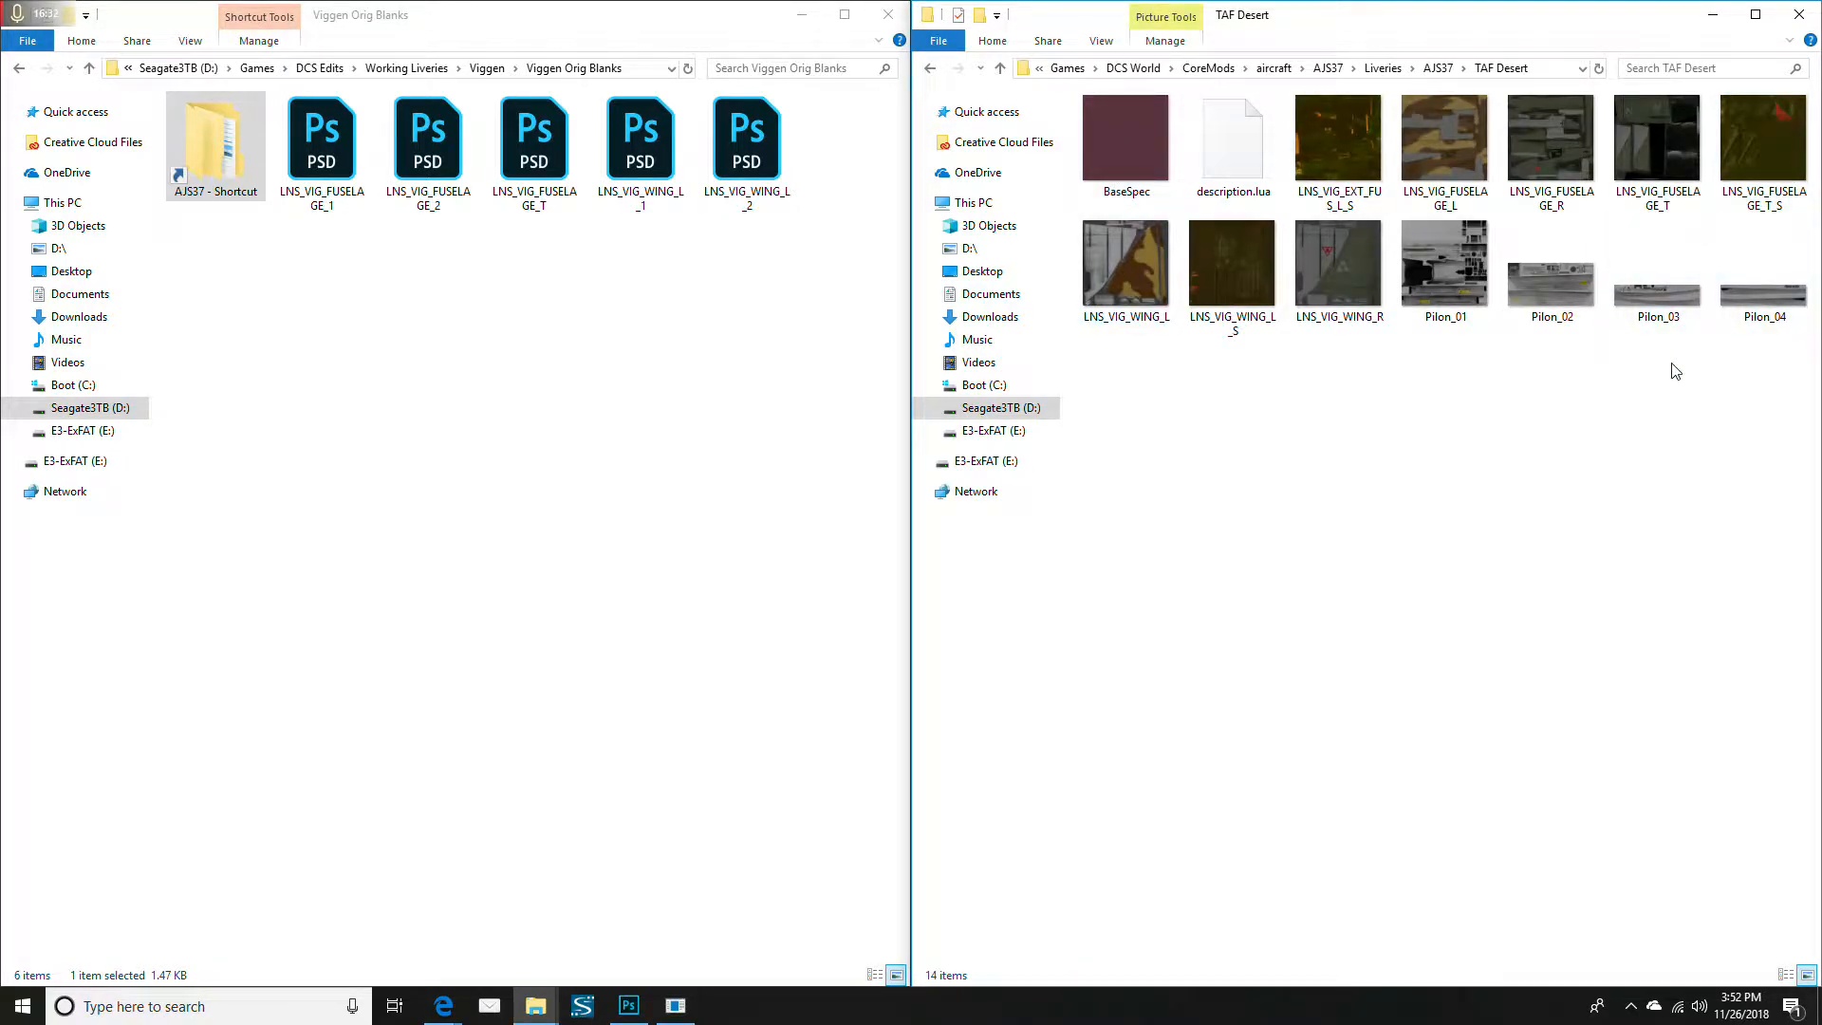
Switch to the object viewer and examine the TAF Desert camouflage on the Viggen from the side and from above
left_click(675, 1004)
left_click_drag(1024, 594, 908, 467)
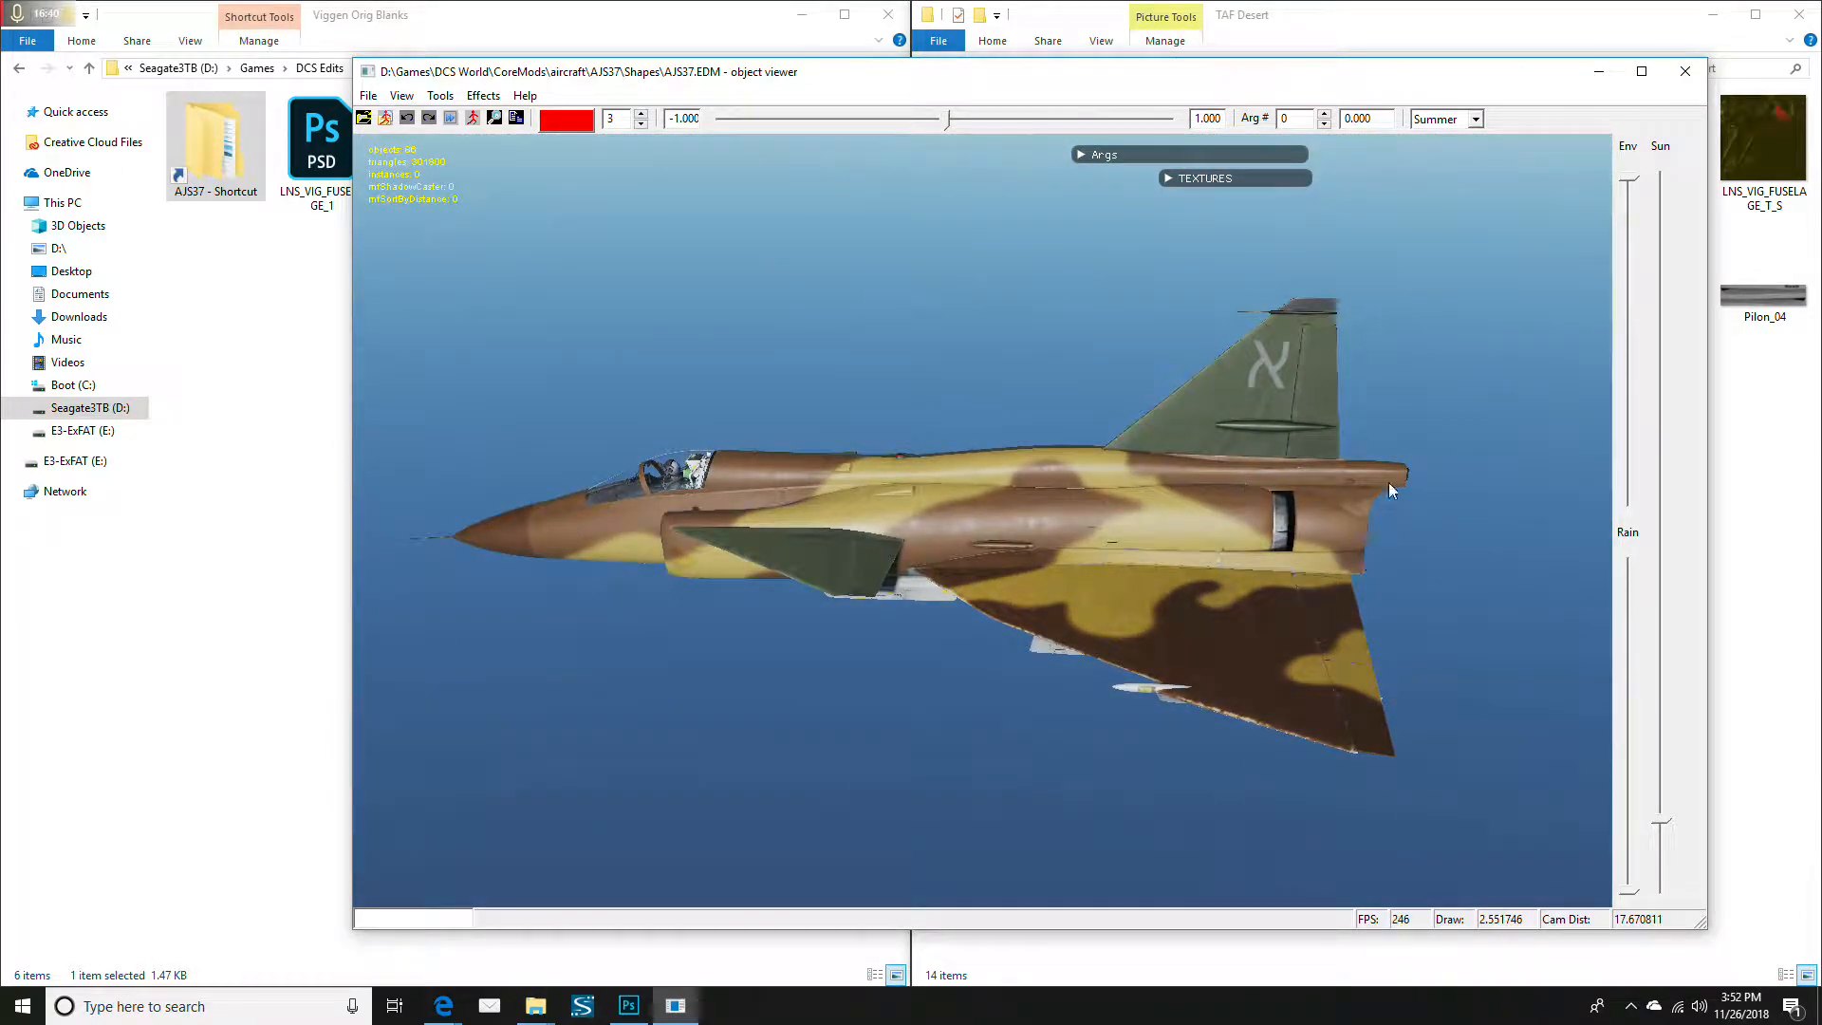
left_click_drag(703, 465, 102, 732)
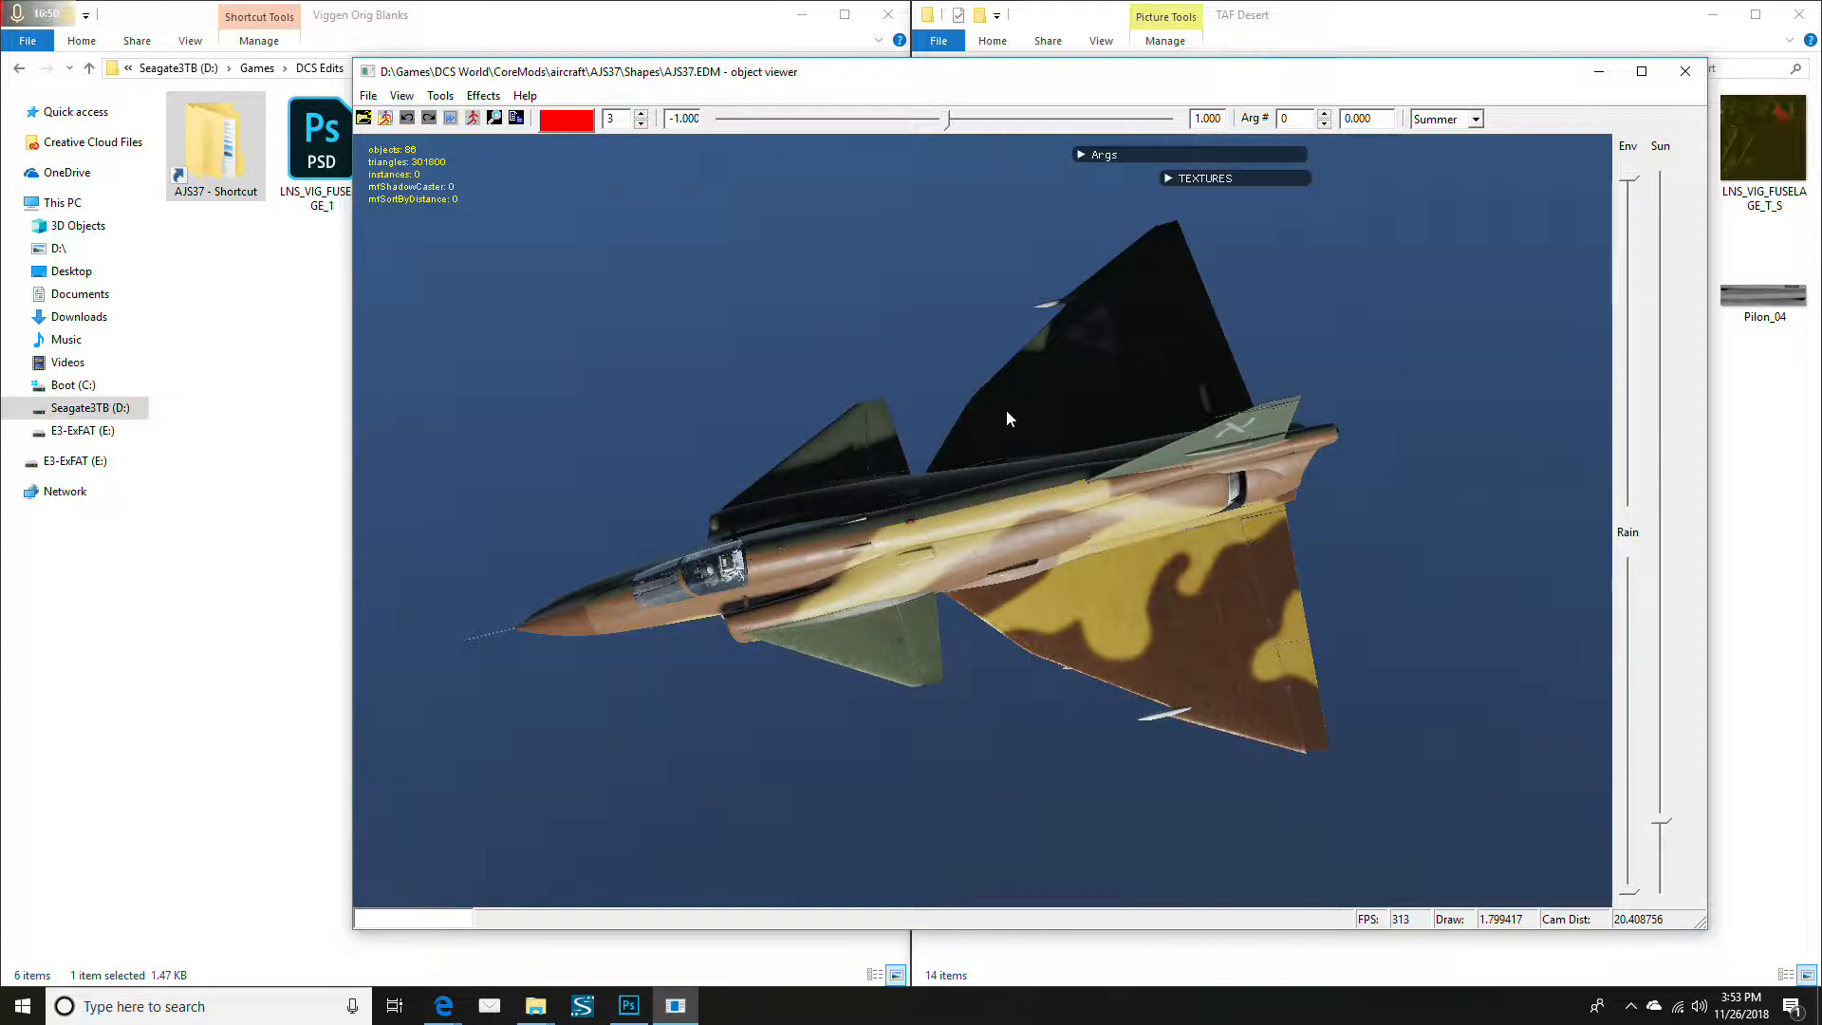
left_click_drag(1386, 602, 1205, 385)
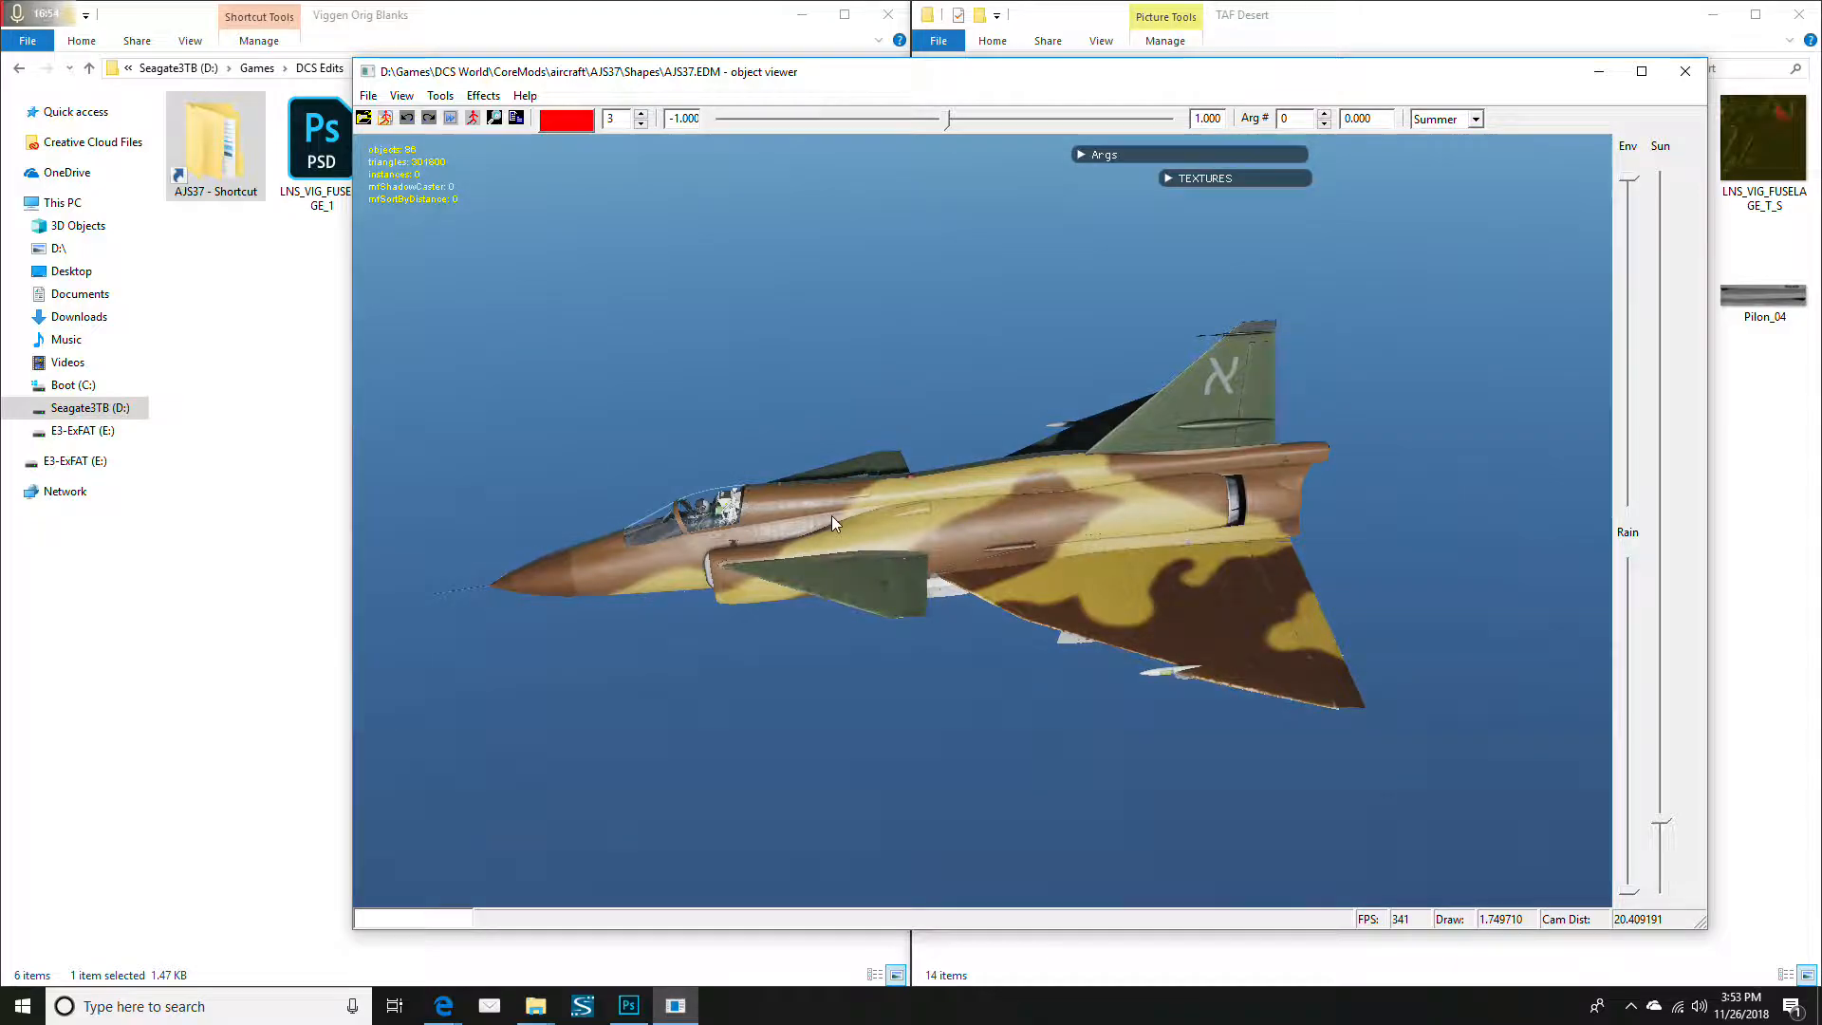
Bring up the two File Explorer windows and go through the AJS37 Liveries folders to reopen the TAF Desert folder
left_click(258, 399)
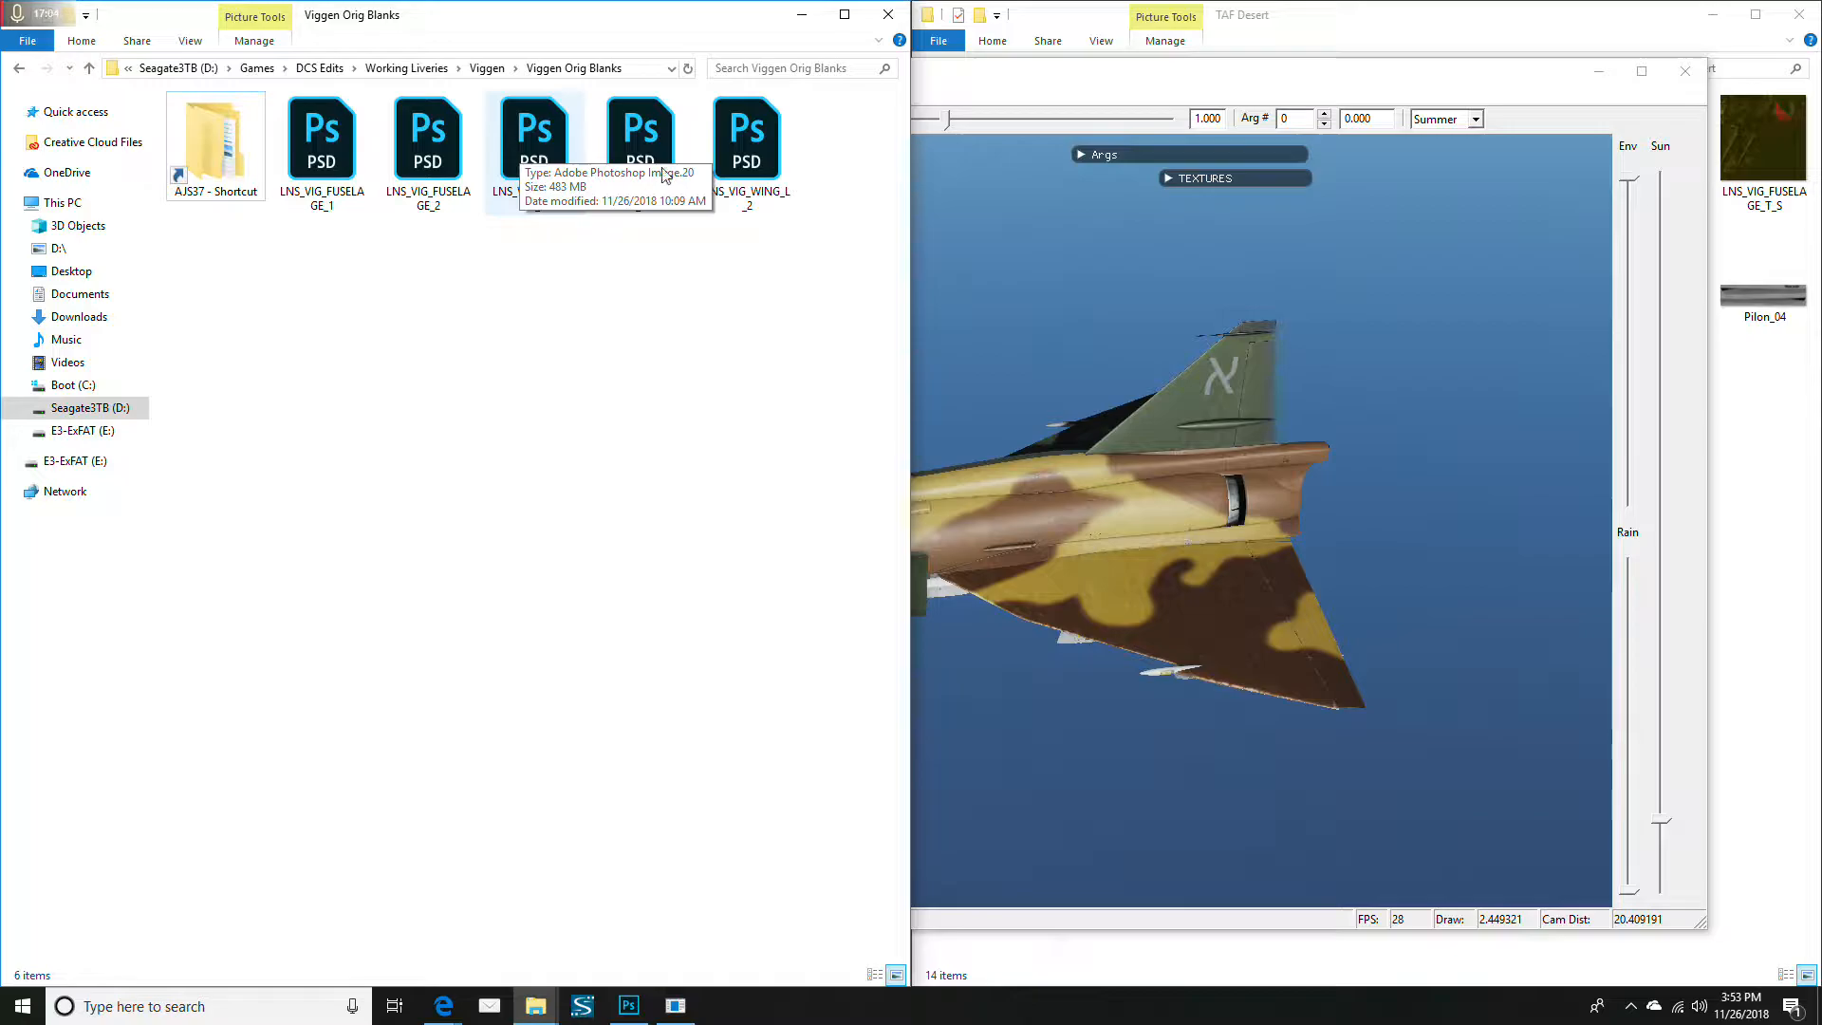
left_click(1419, 30)
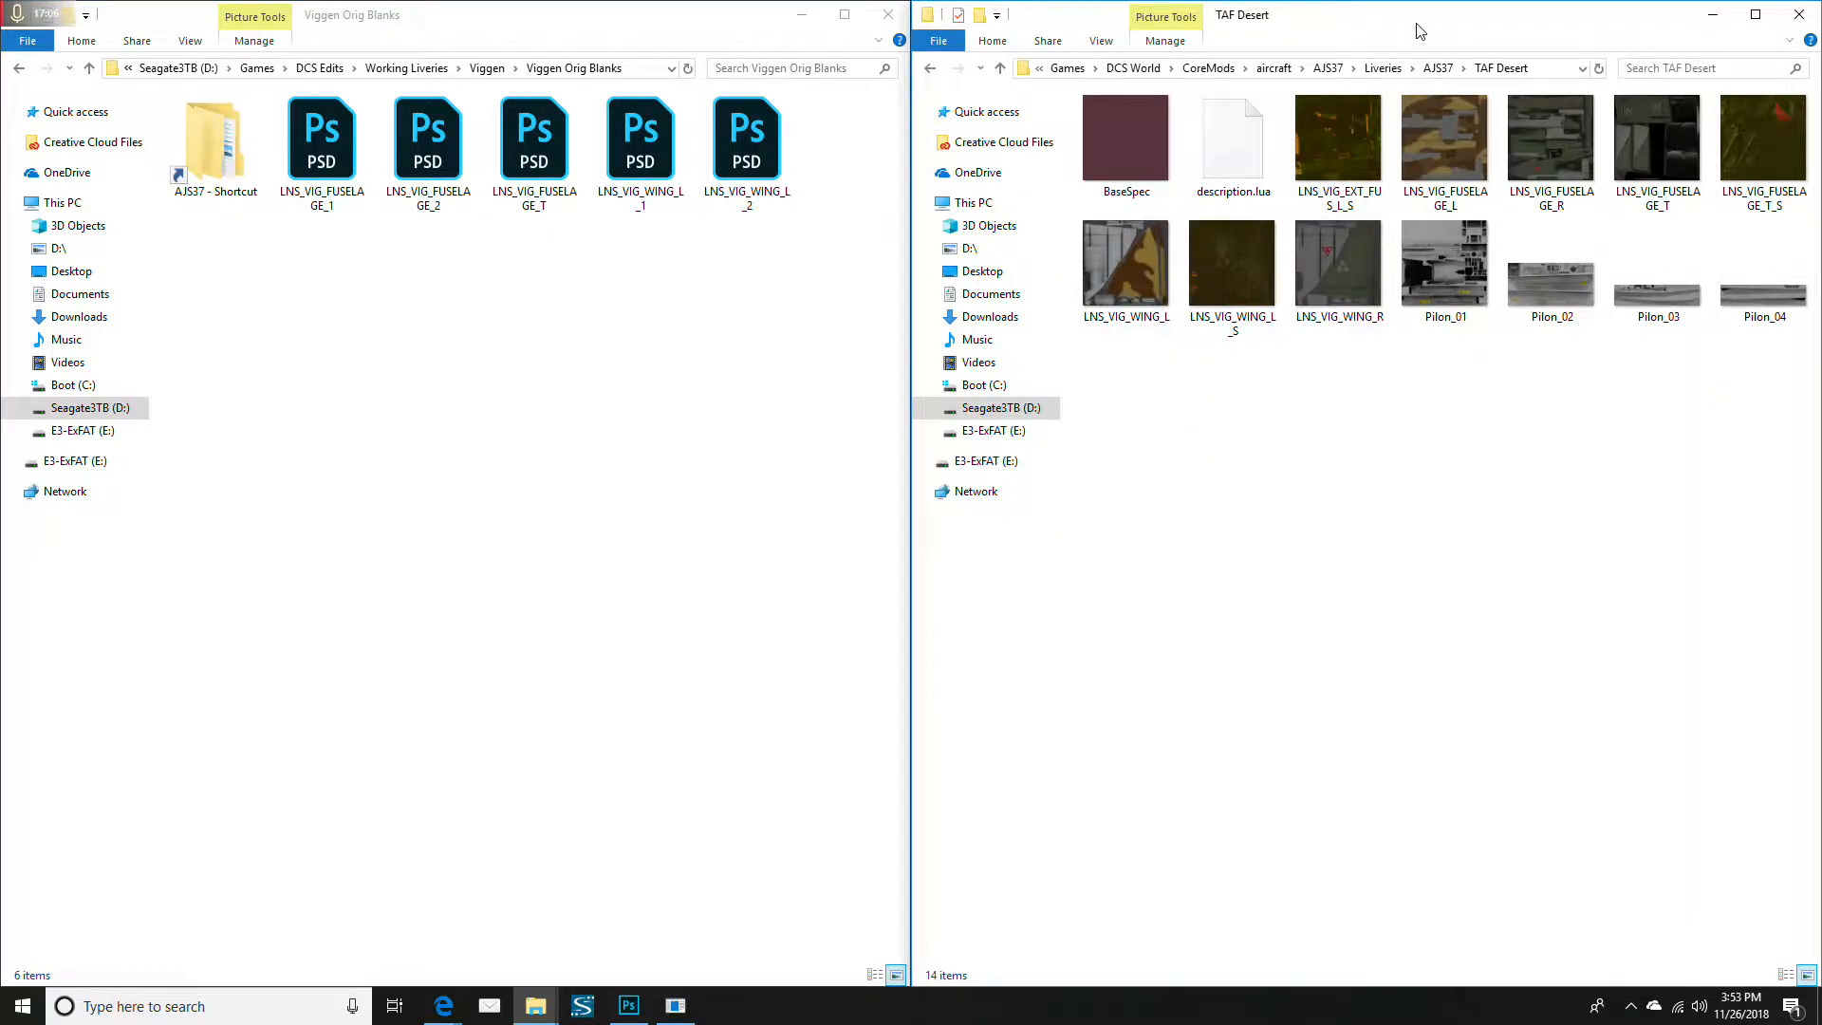
left_click(1325, 68)
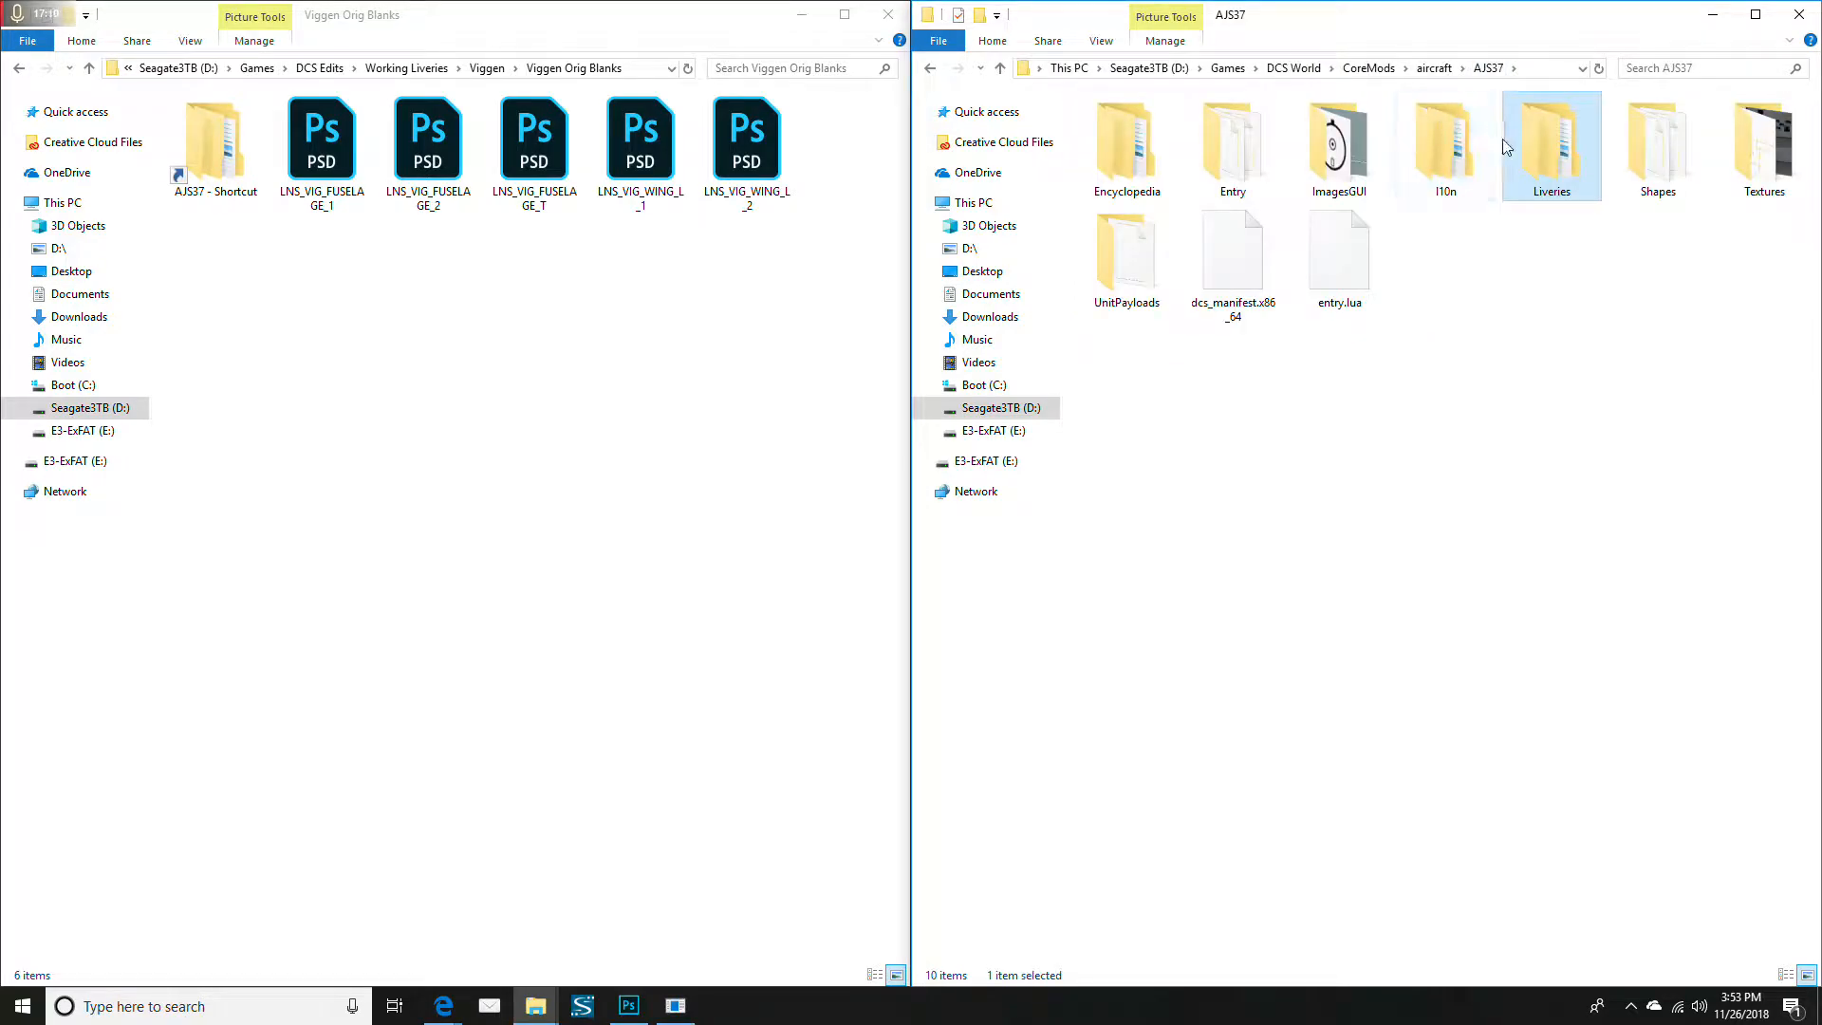
double_click(1580, 136)
double_click(1127, 142)
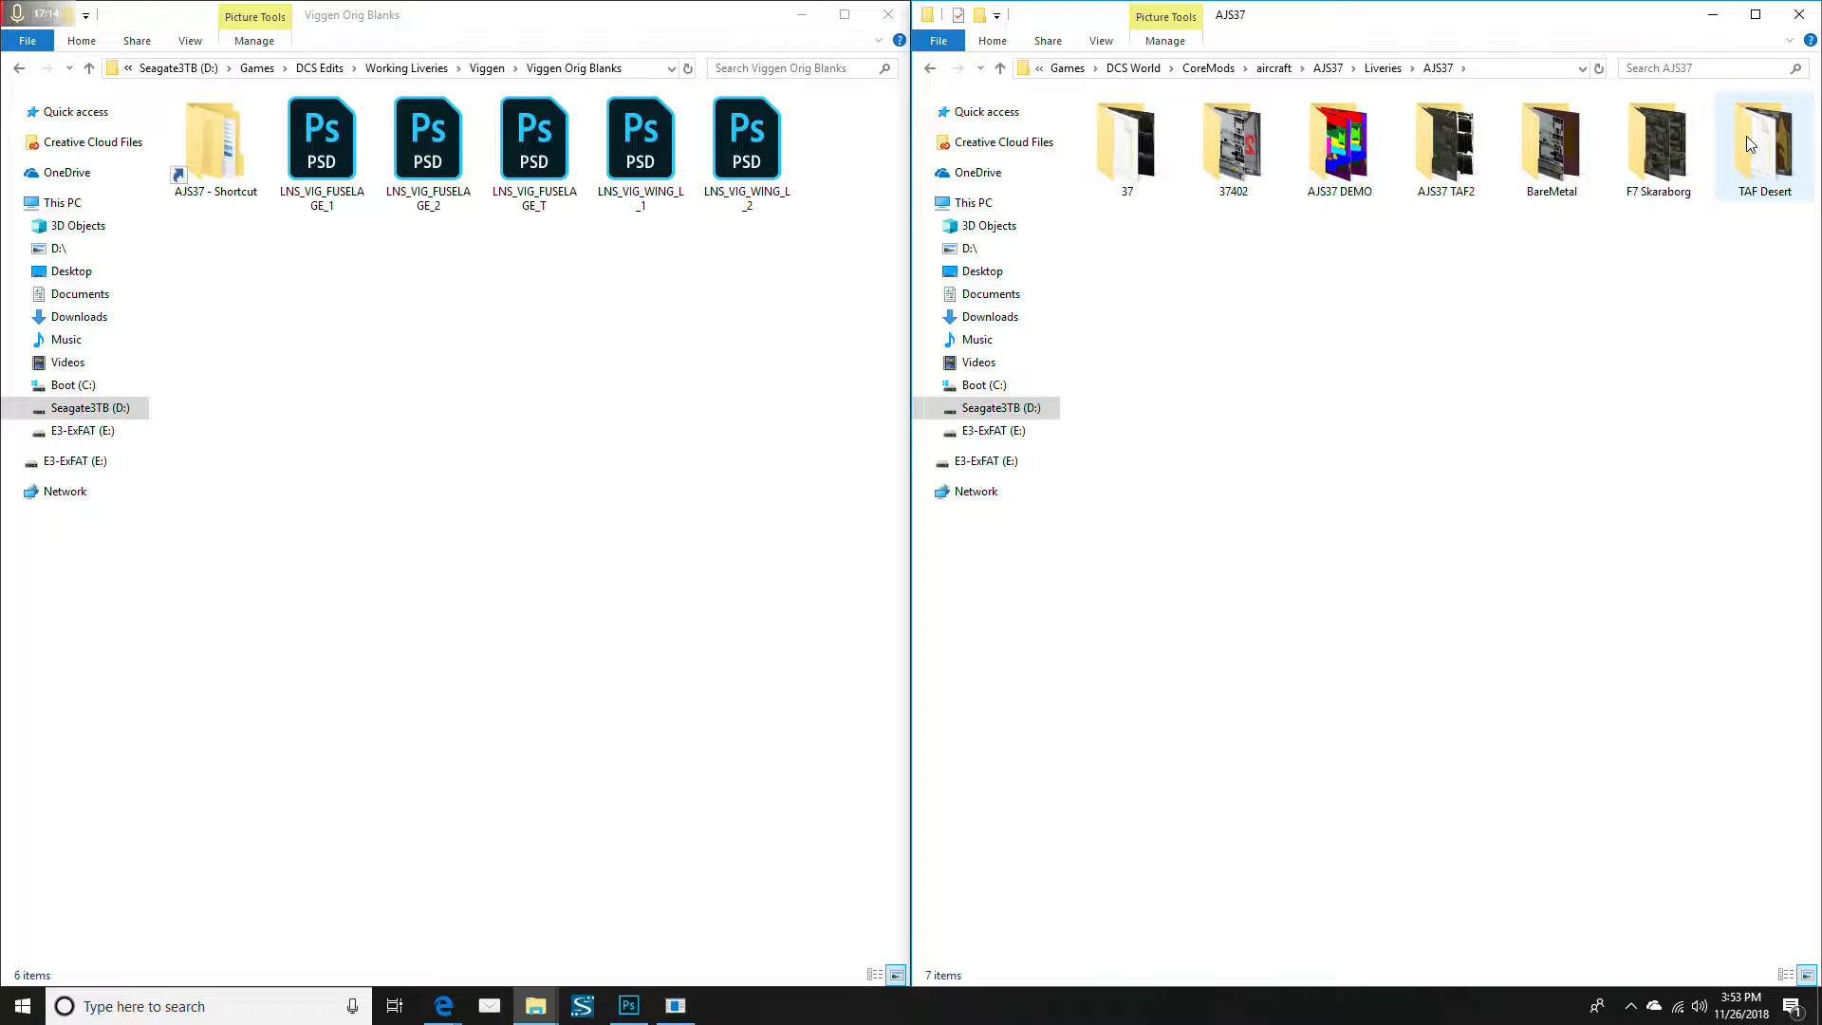
left_click(1233, 133)
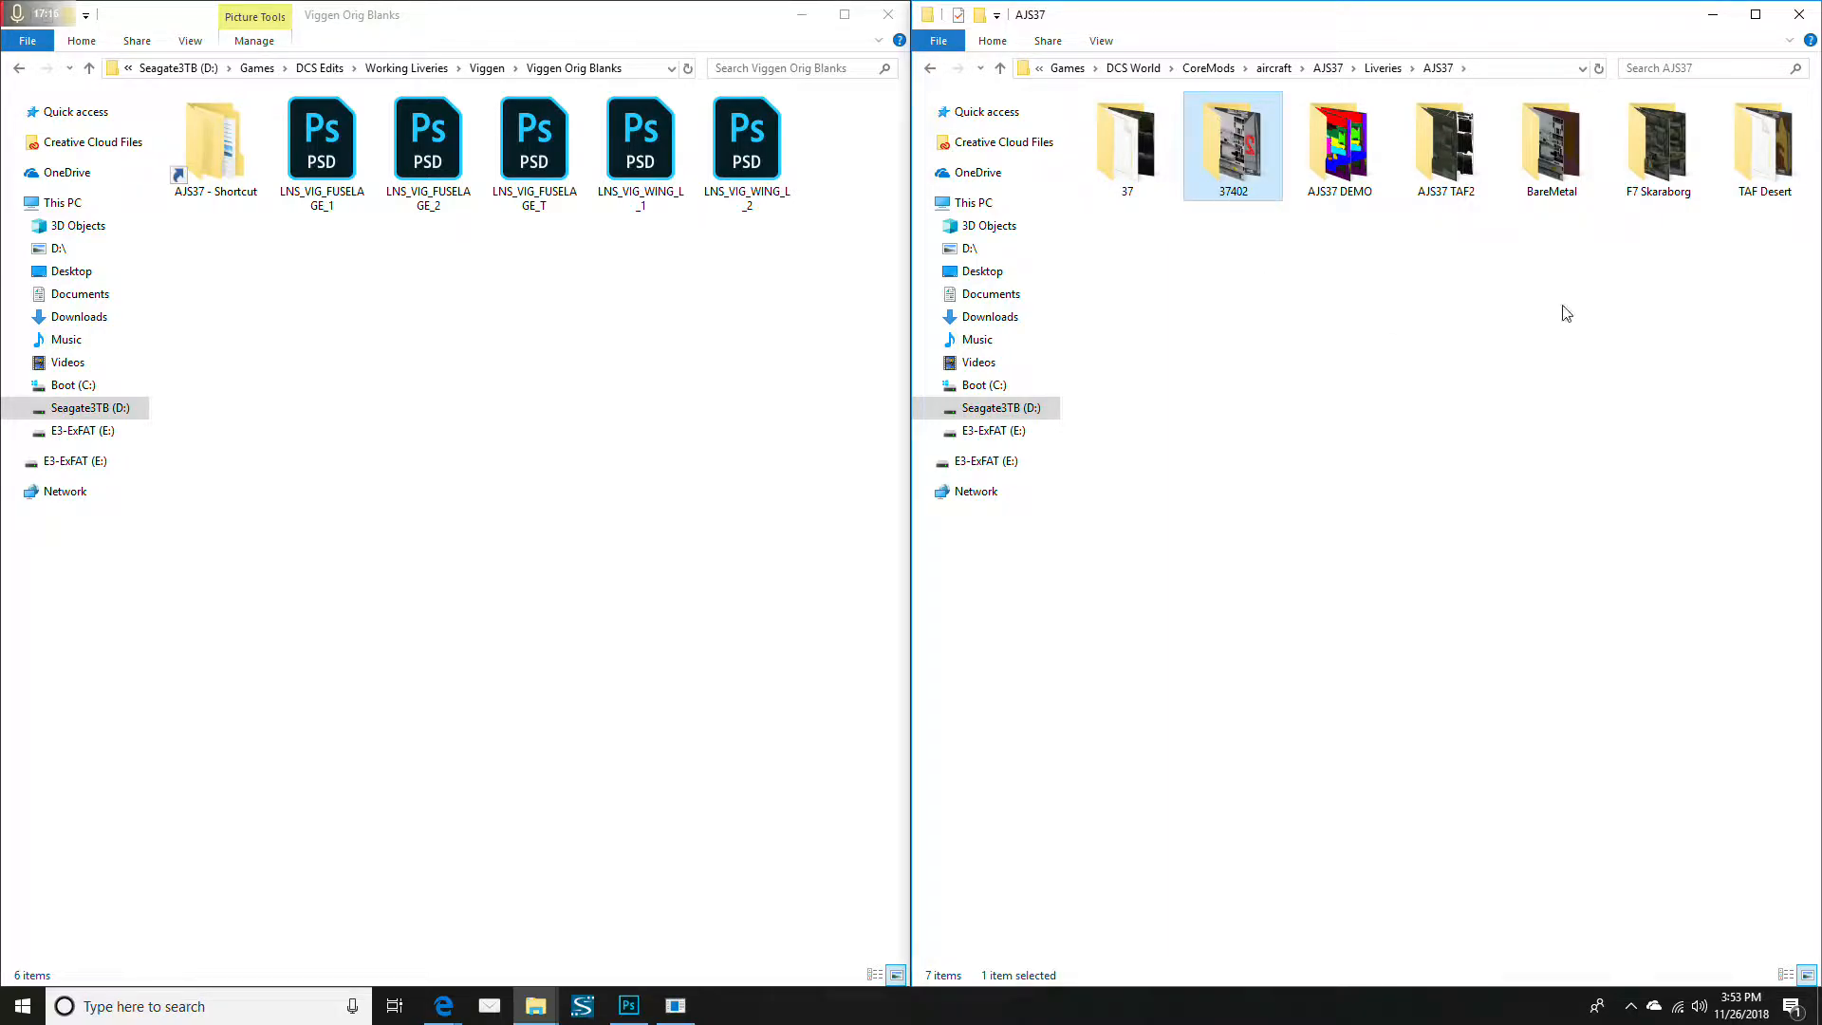
double_click(1764, 142)
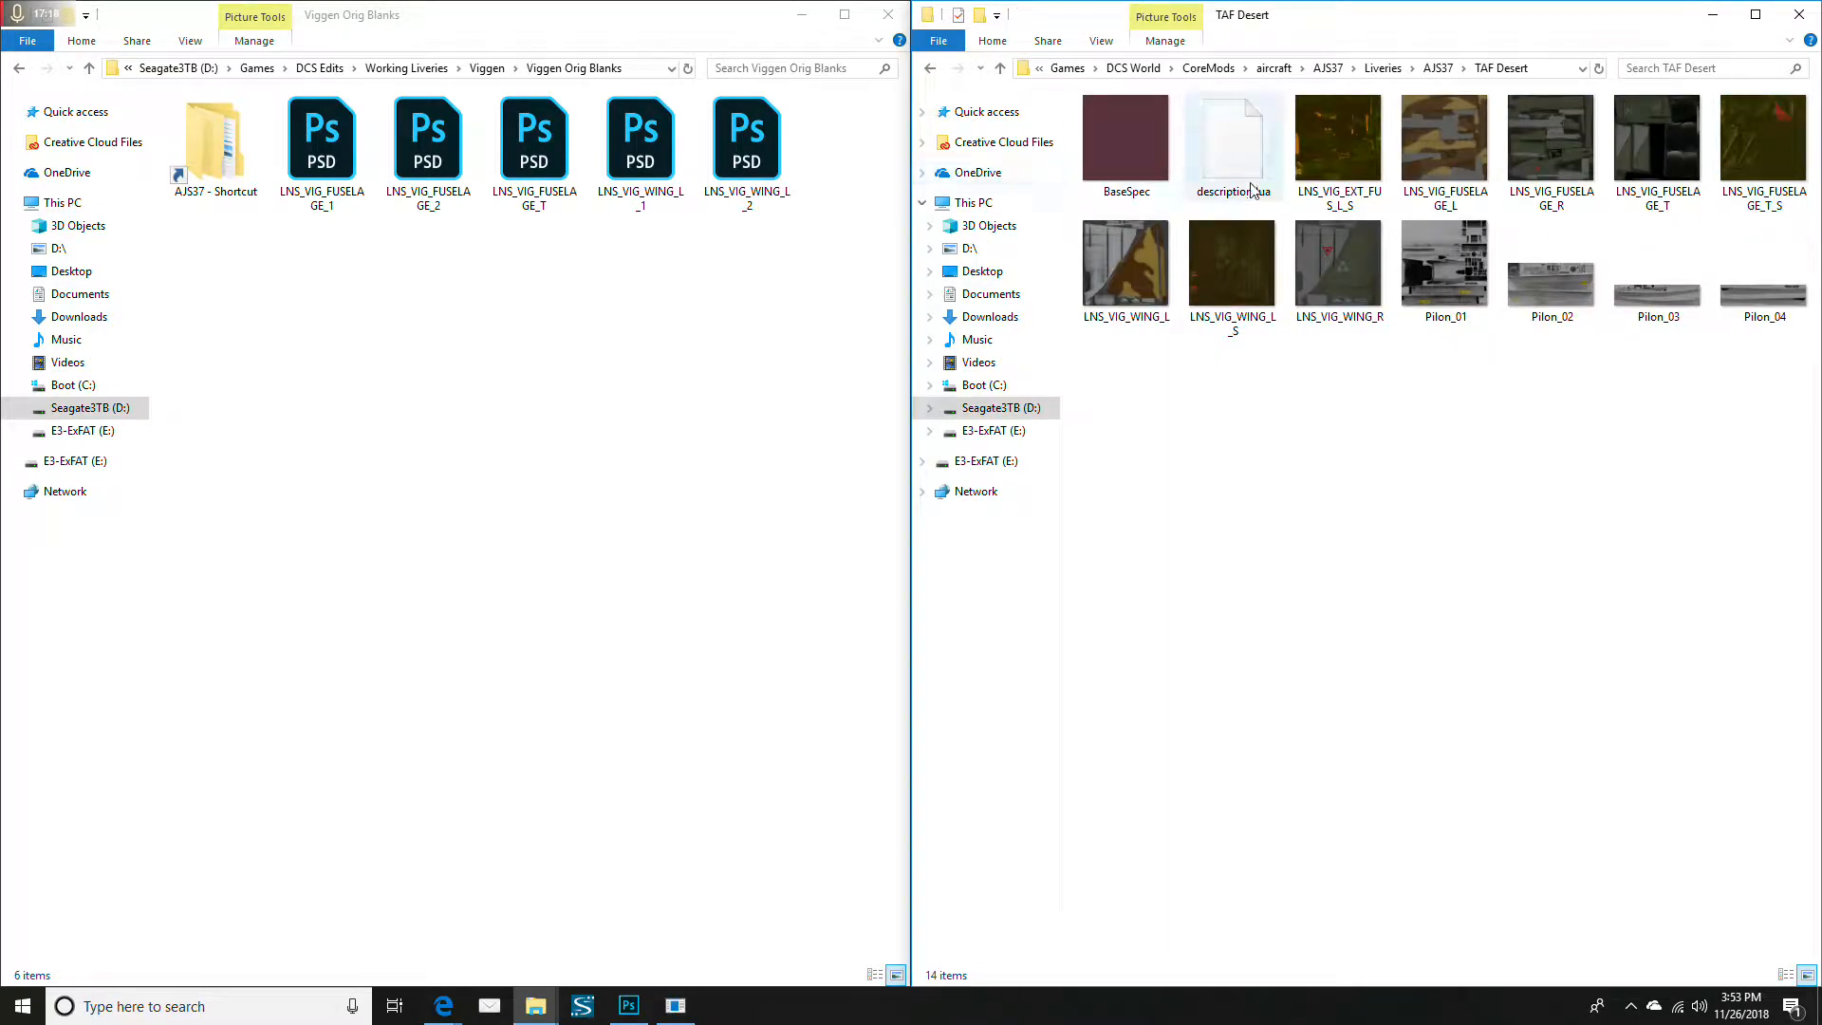
Open the TAF Desert folder's description.lua in Notepad and make Notepad the default app for .lua files
left_click(1252, 190)
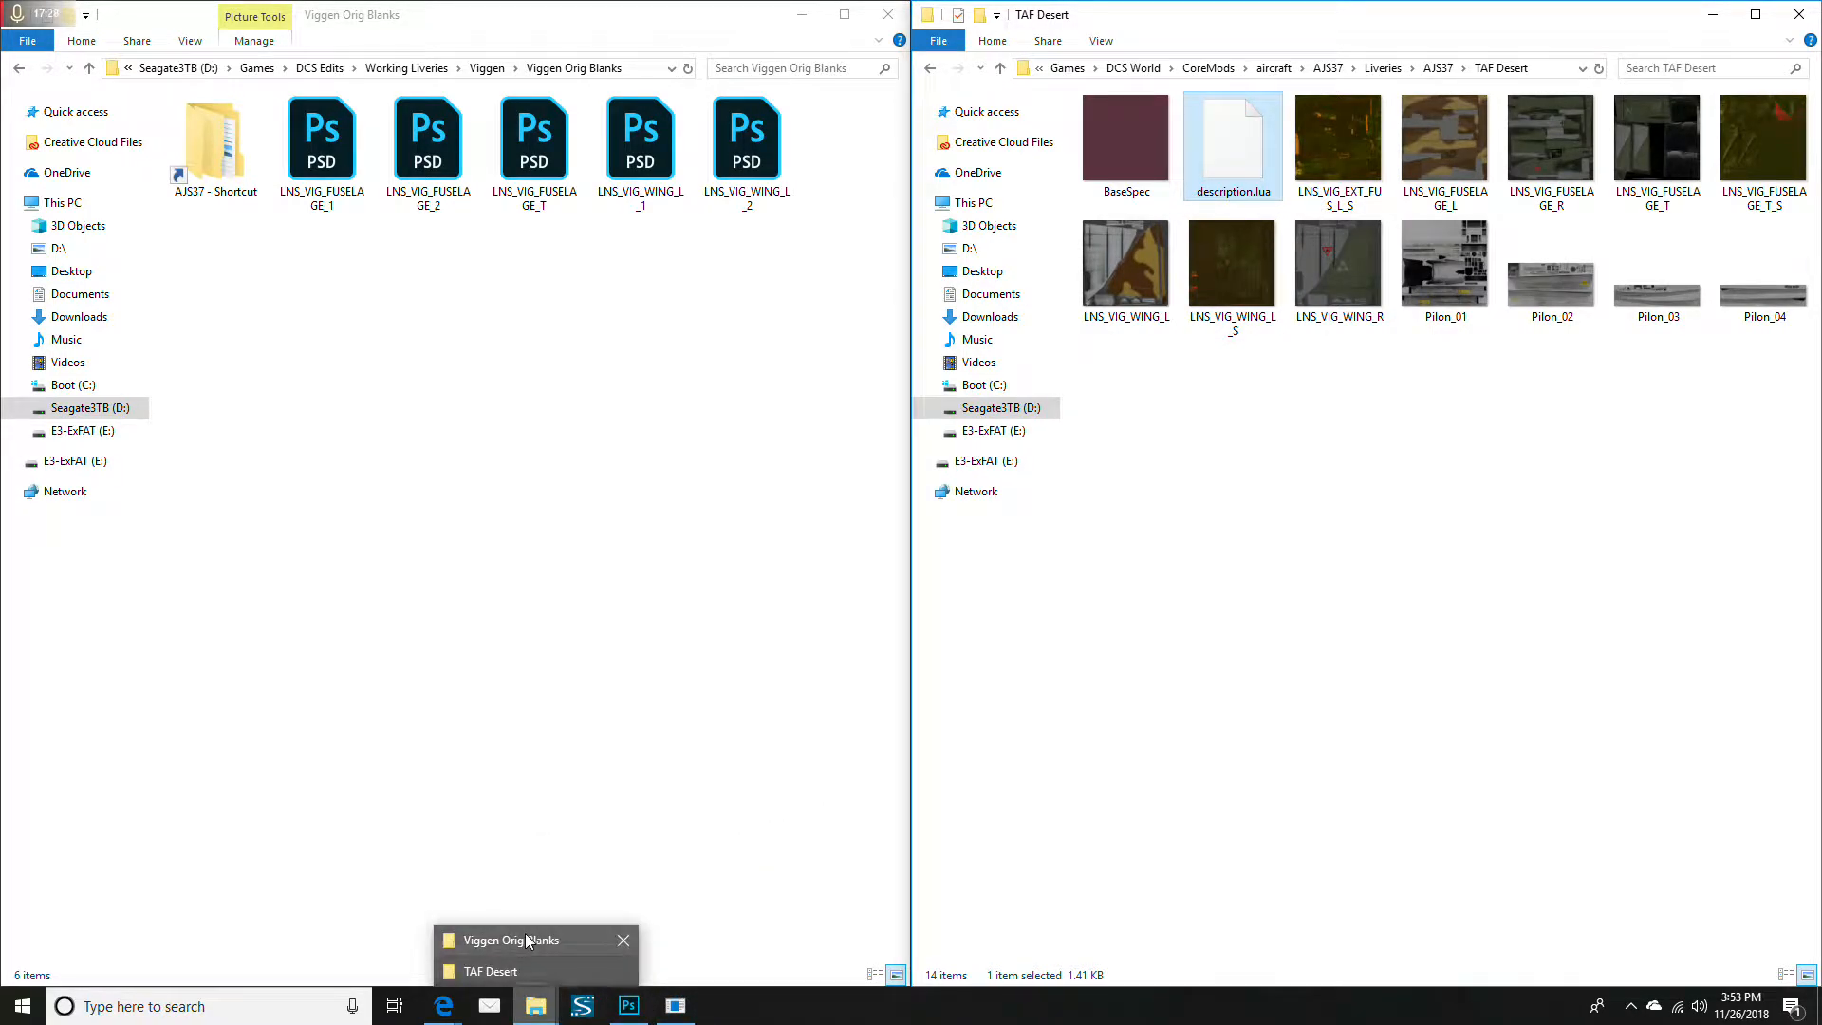
left_click(1386, 683)
double_click(1234, 126)
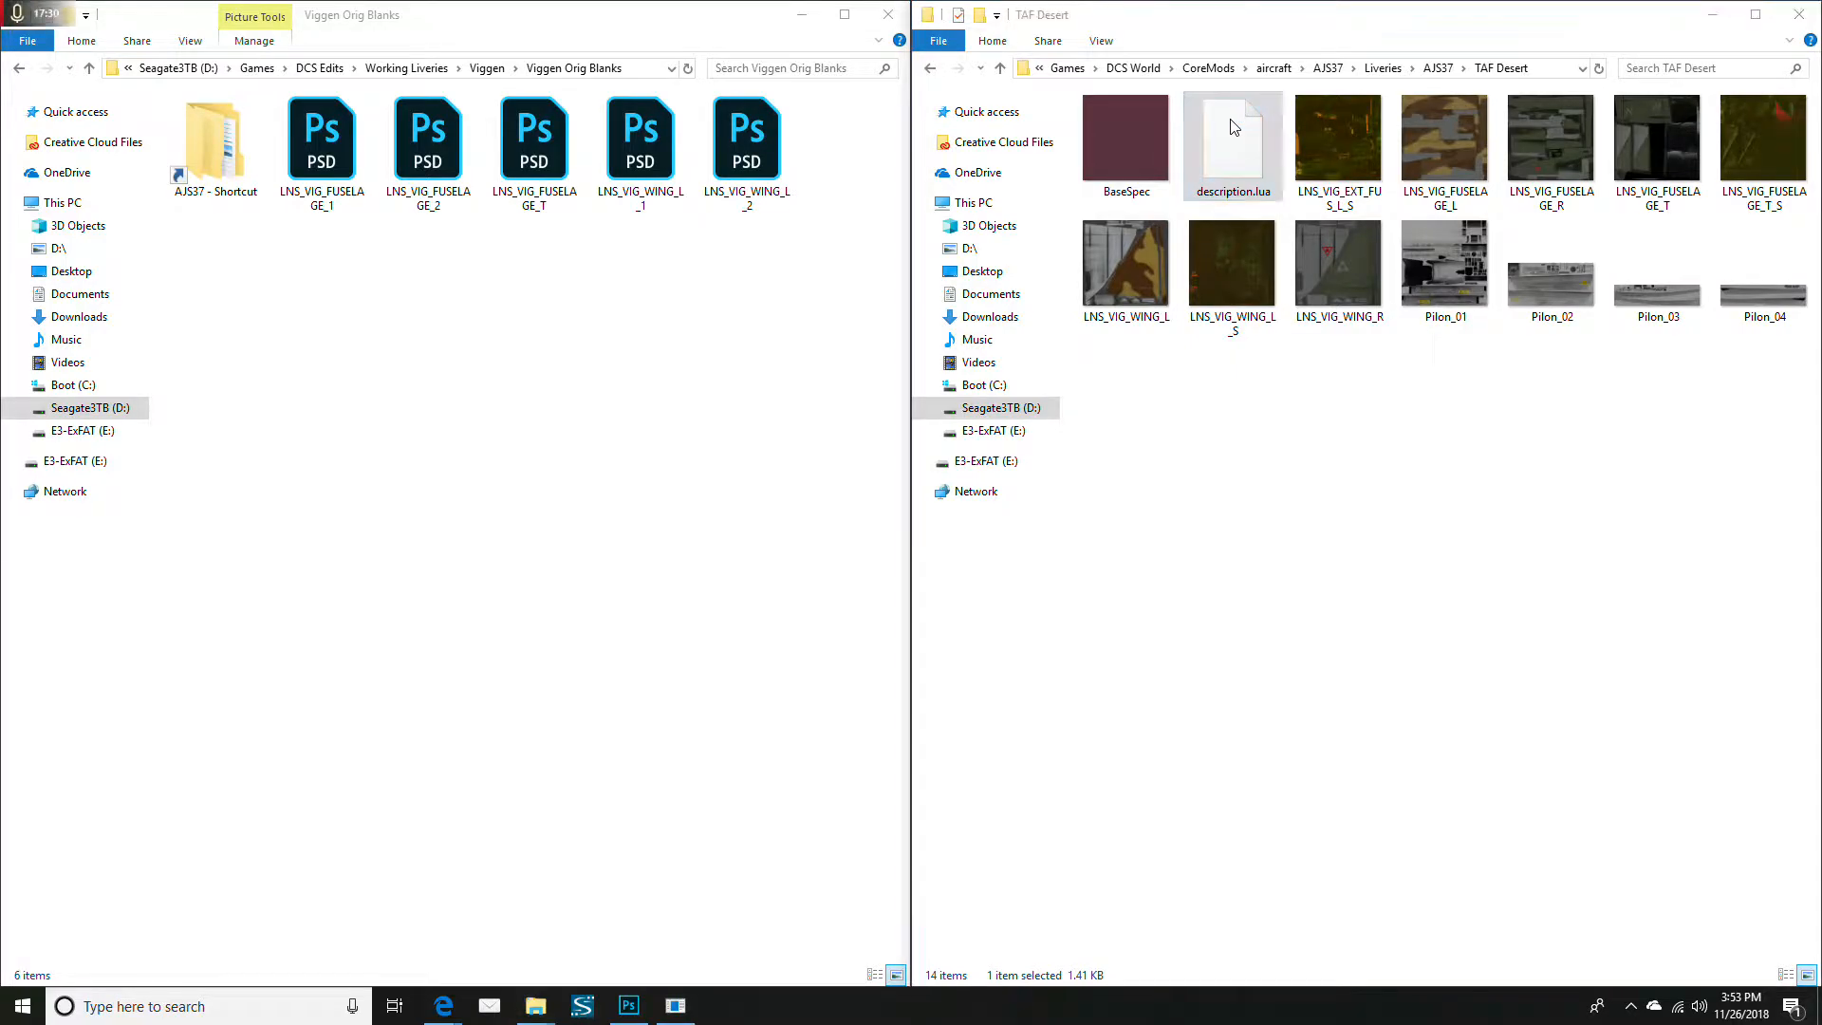
left_click(822, 340)
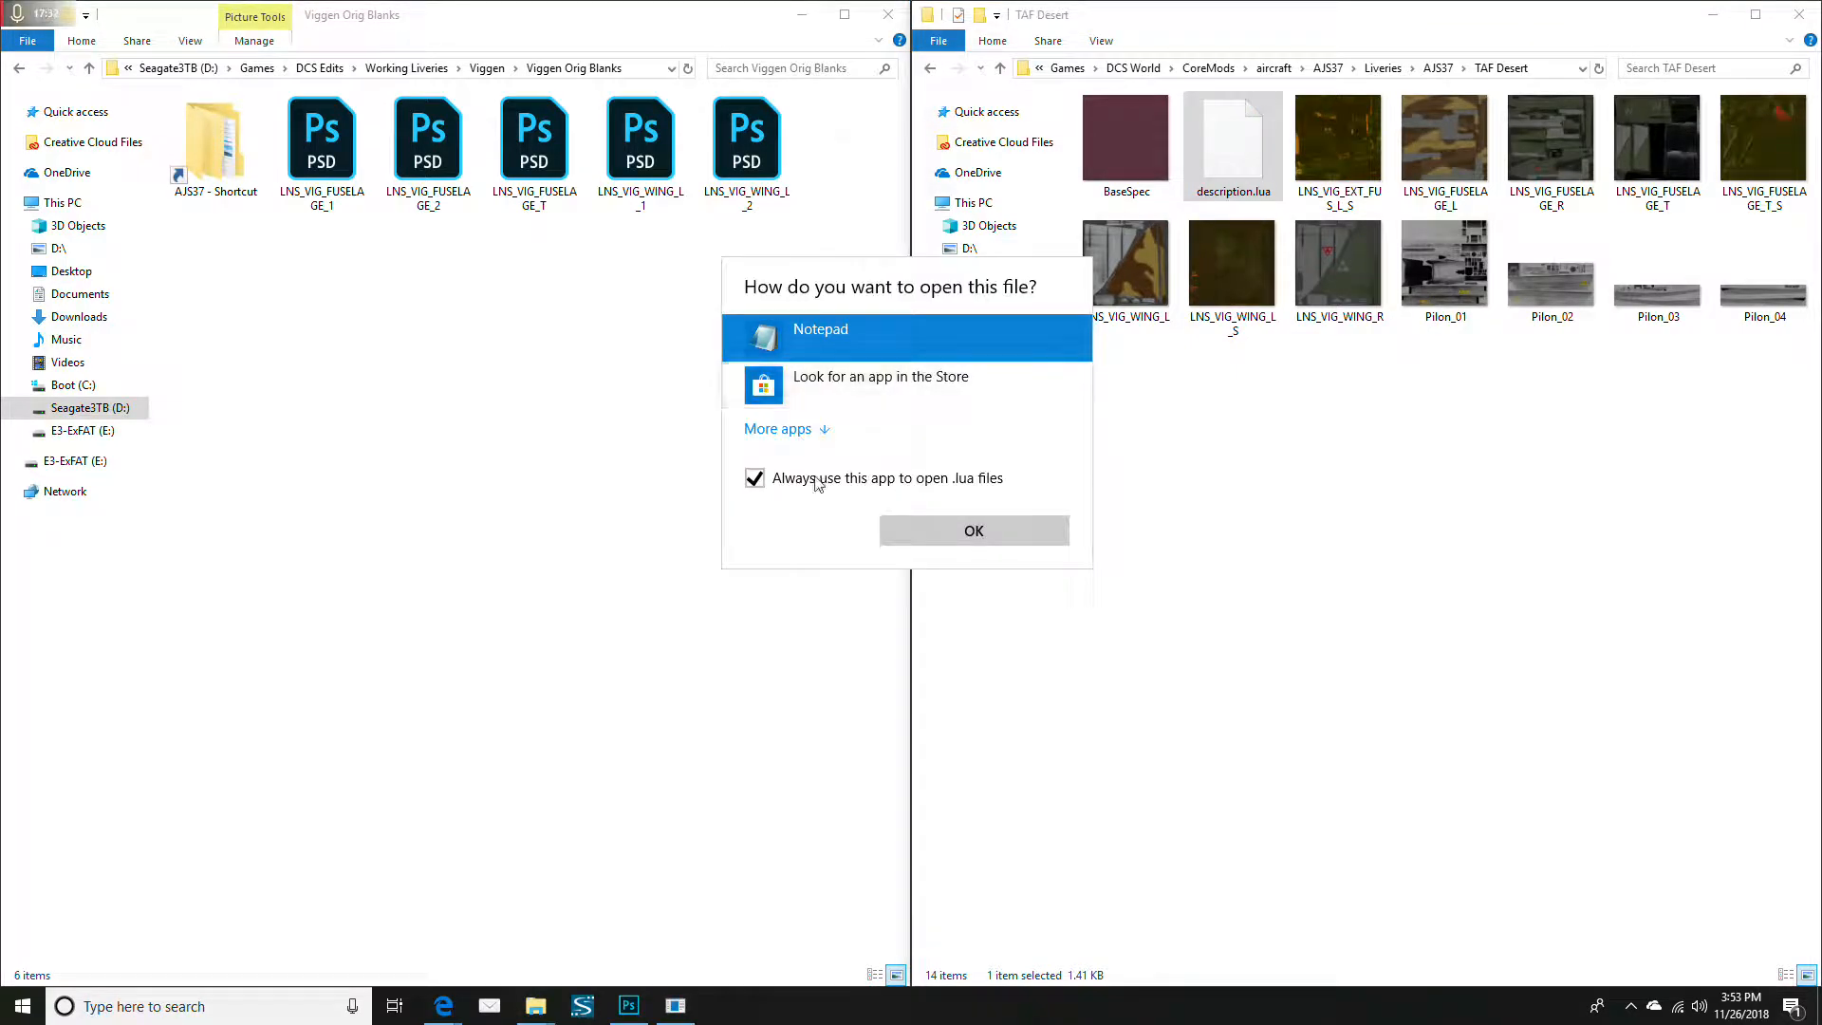
left_click(954, 537)
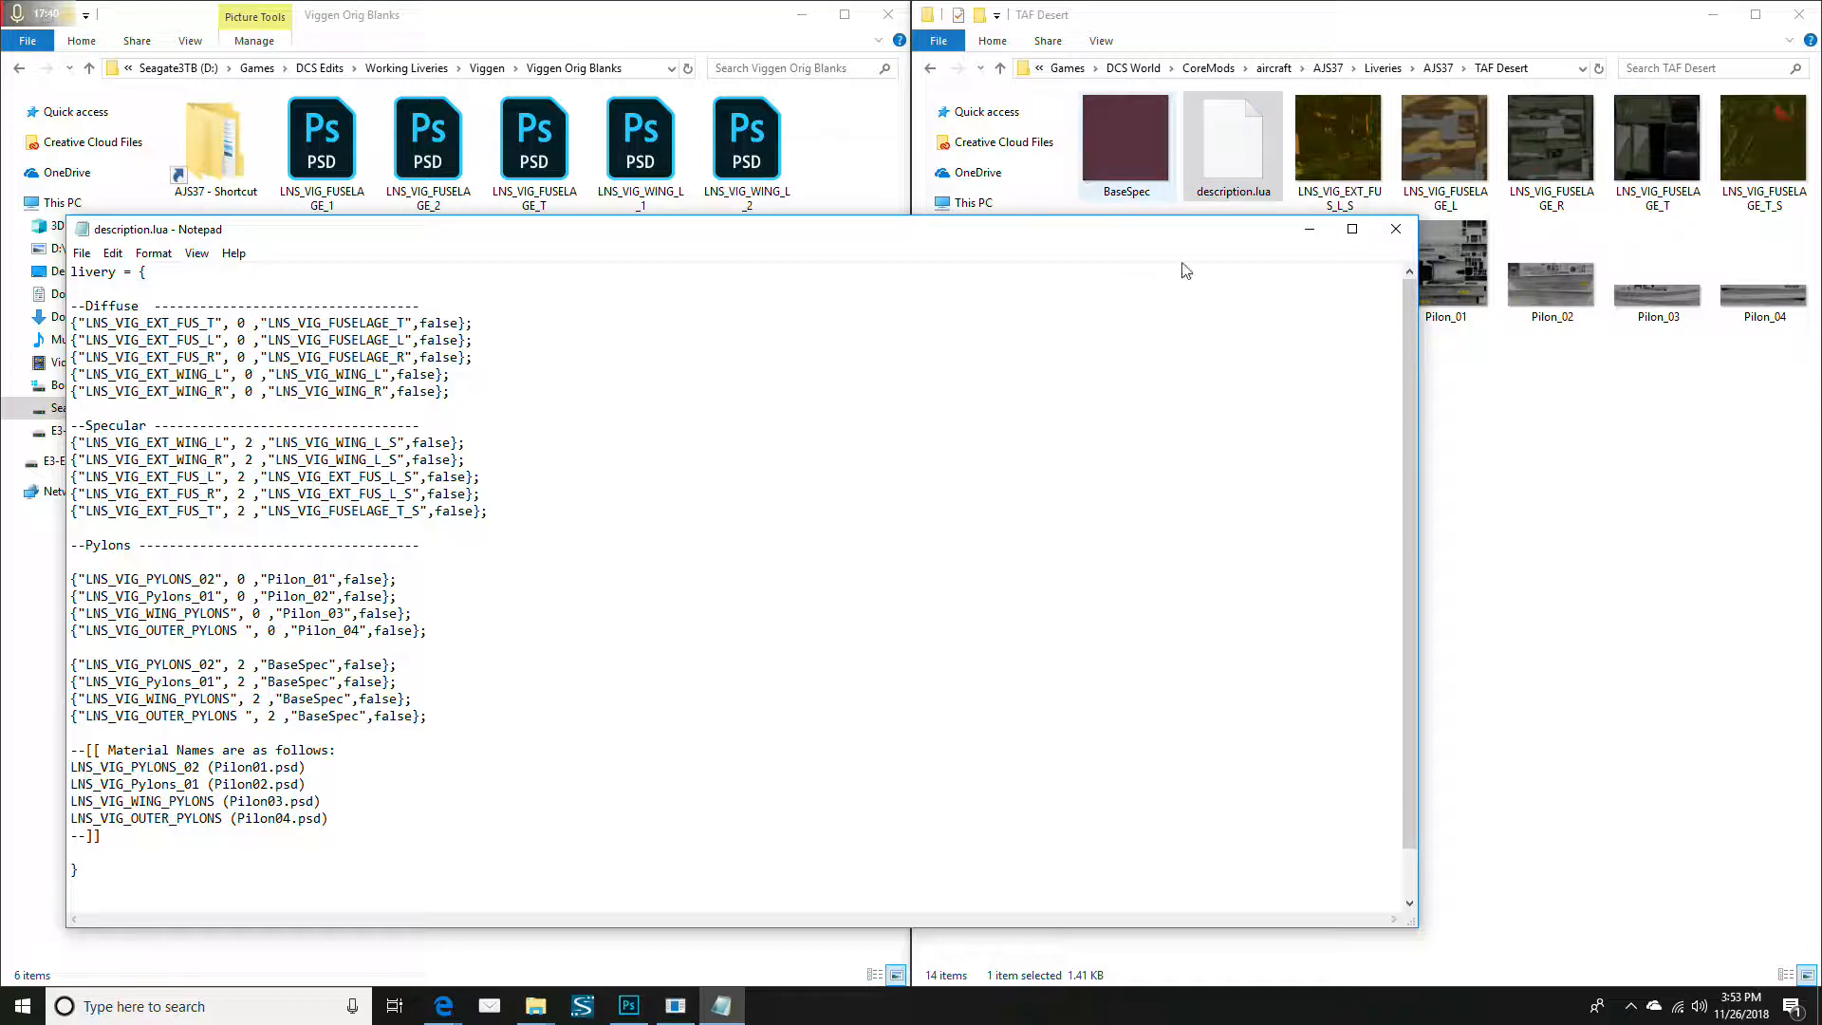
Review the texture assignments, livery name and countries line in description.lua, close it, and point out the LNS_VIG_WING_R texture
scroll(434, 492, "down", 1)
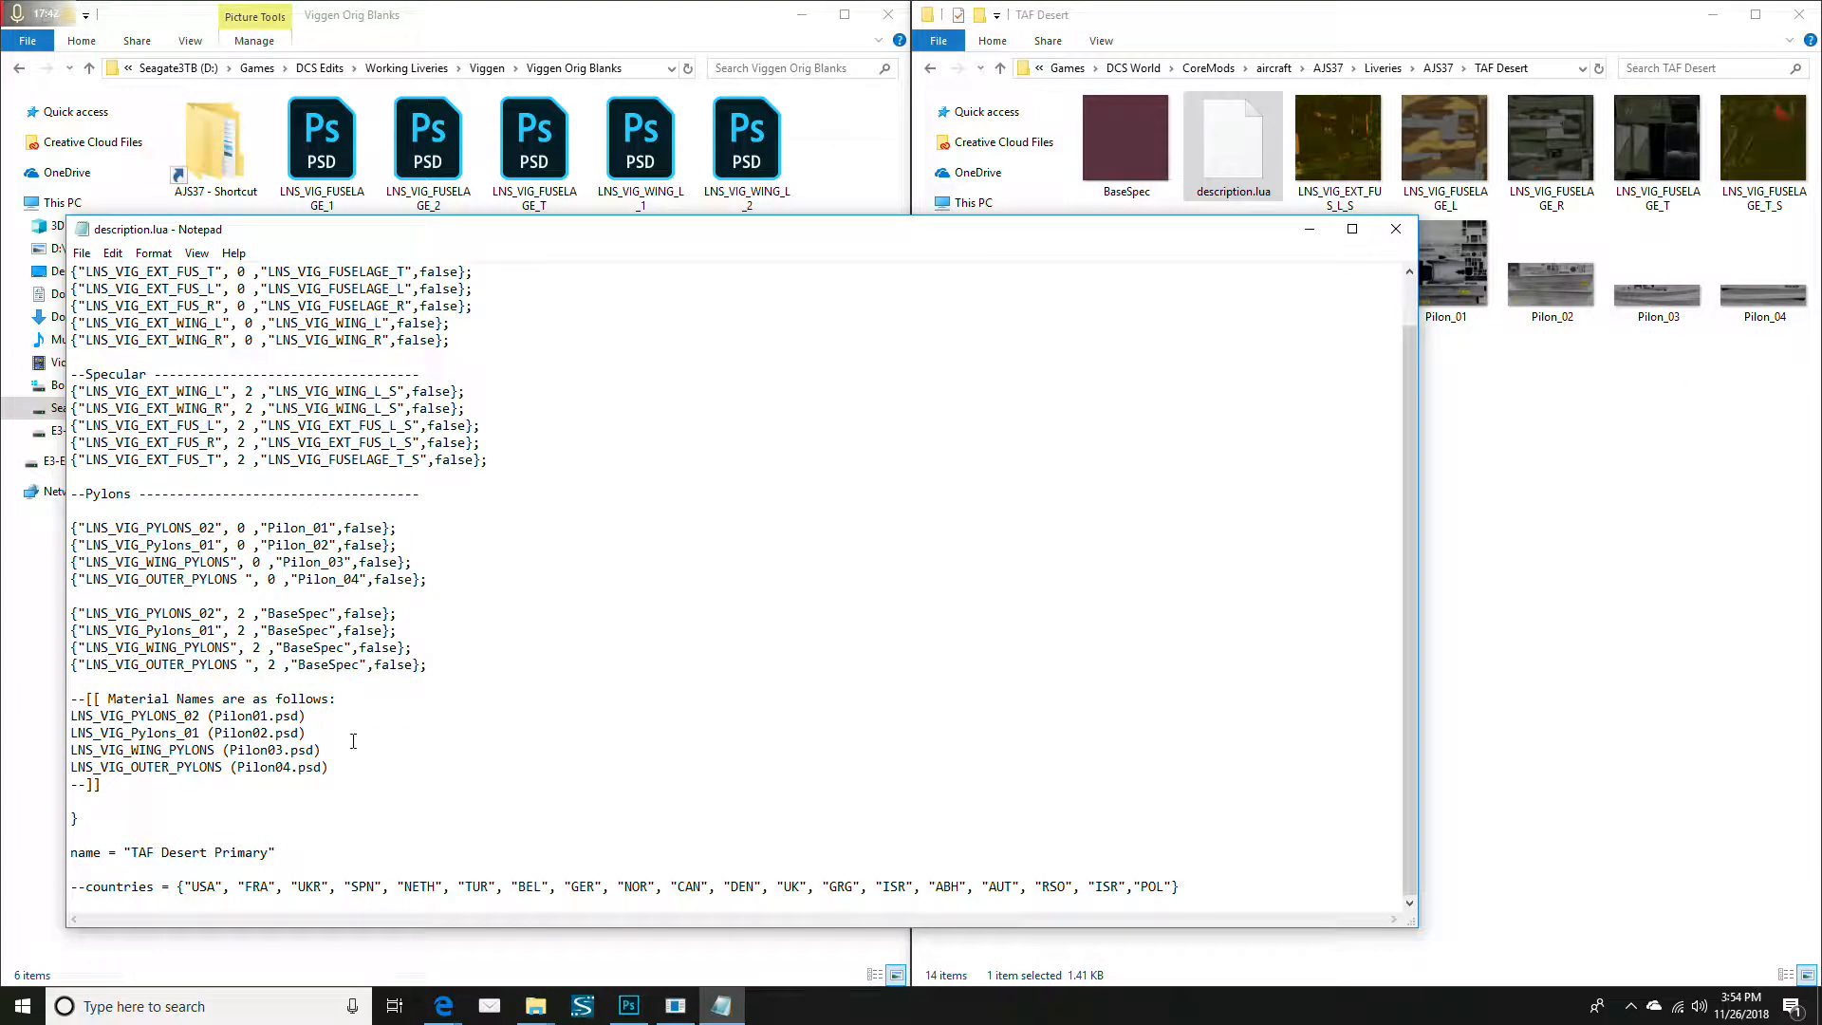
left_click_drag(270, 854, 1148, 886)
left_click(465, 818)
left_click(1204, 815)
scroll(185, 679, "up", 1)
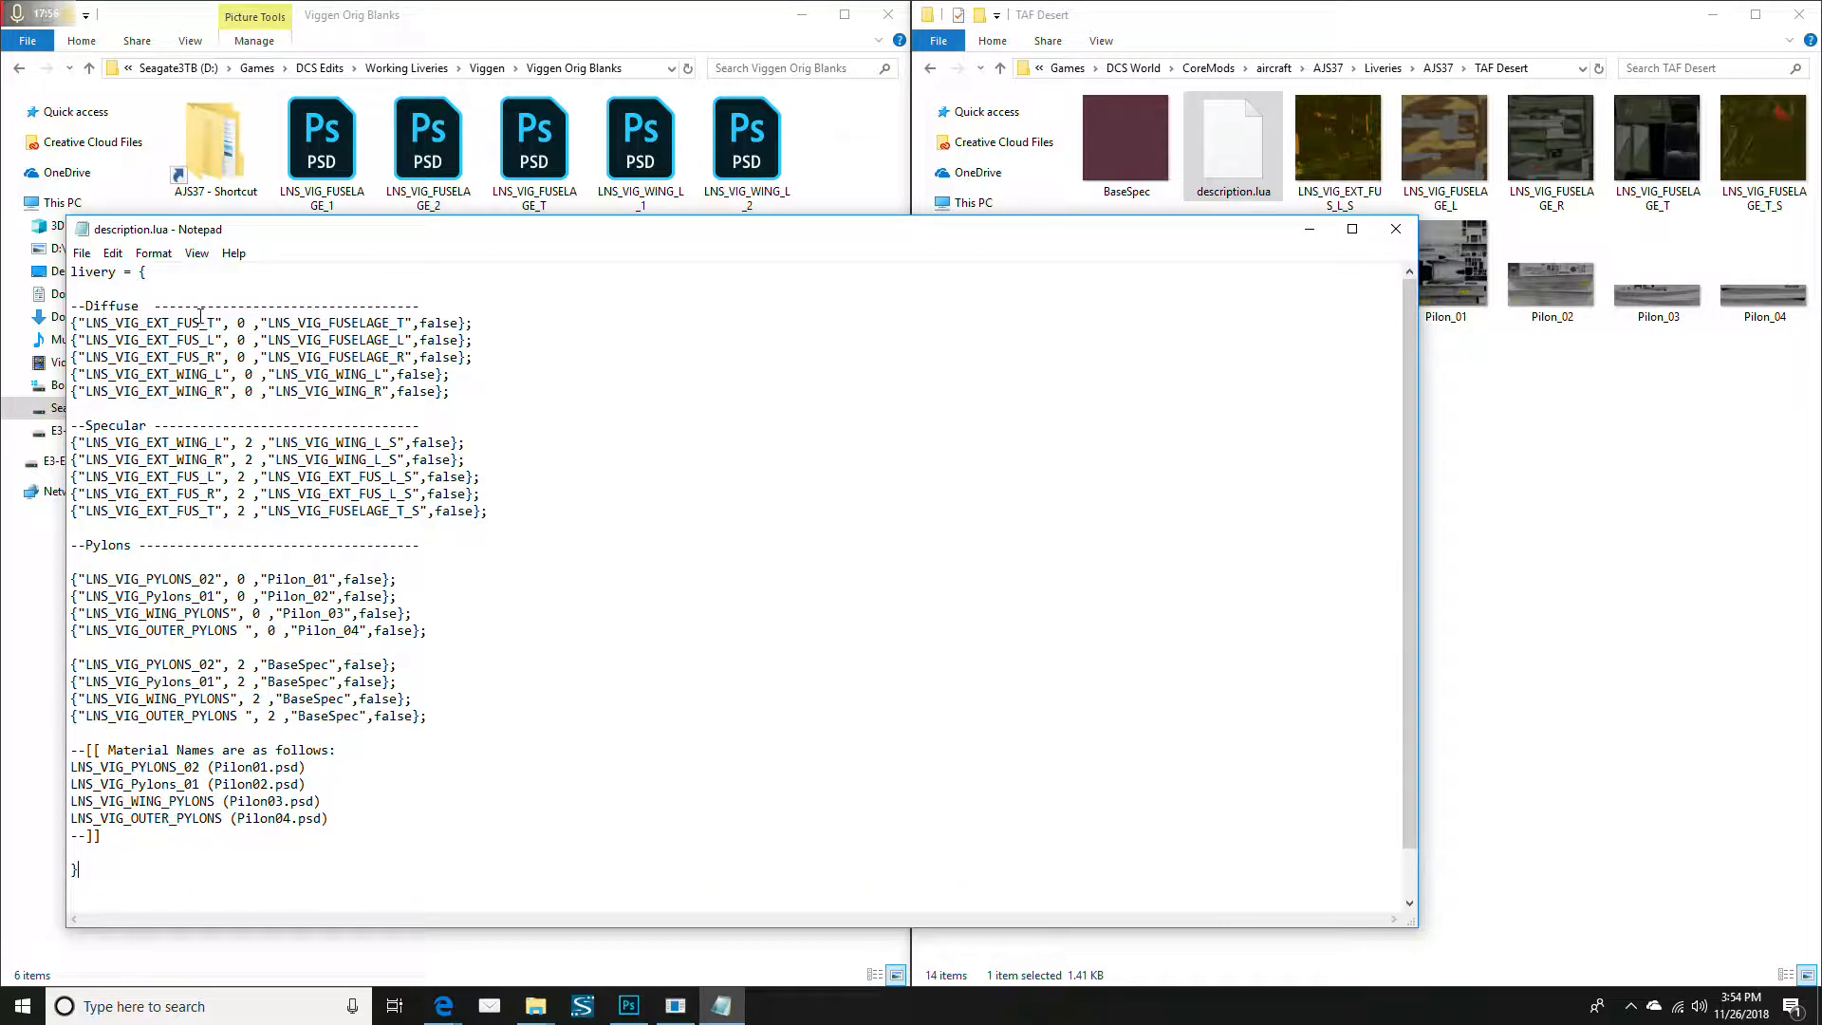
left_click(1395, 229)
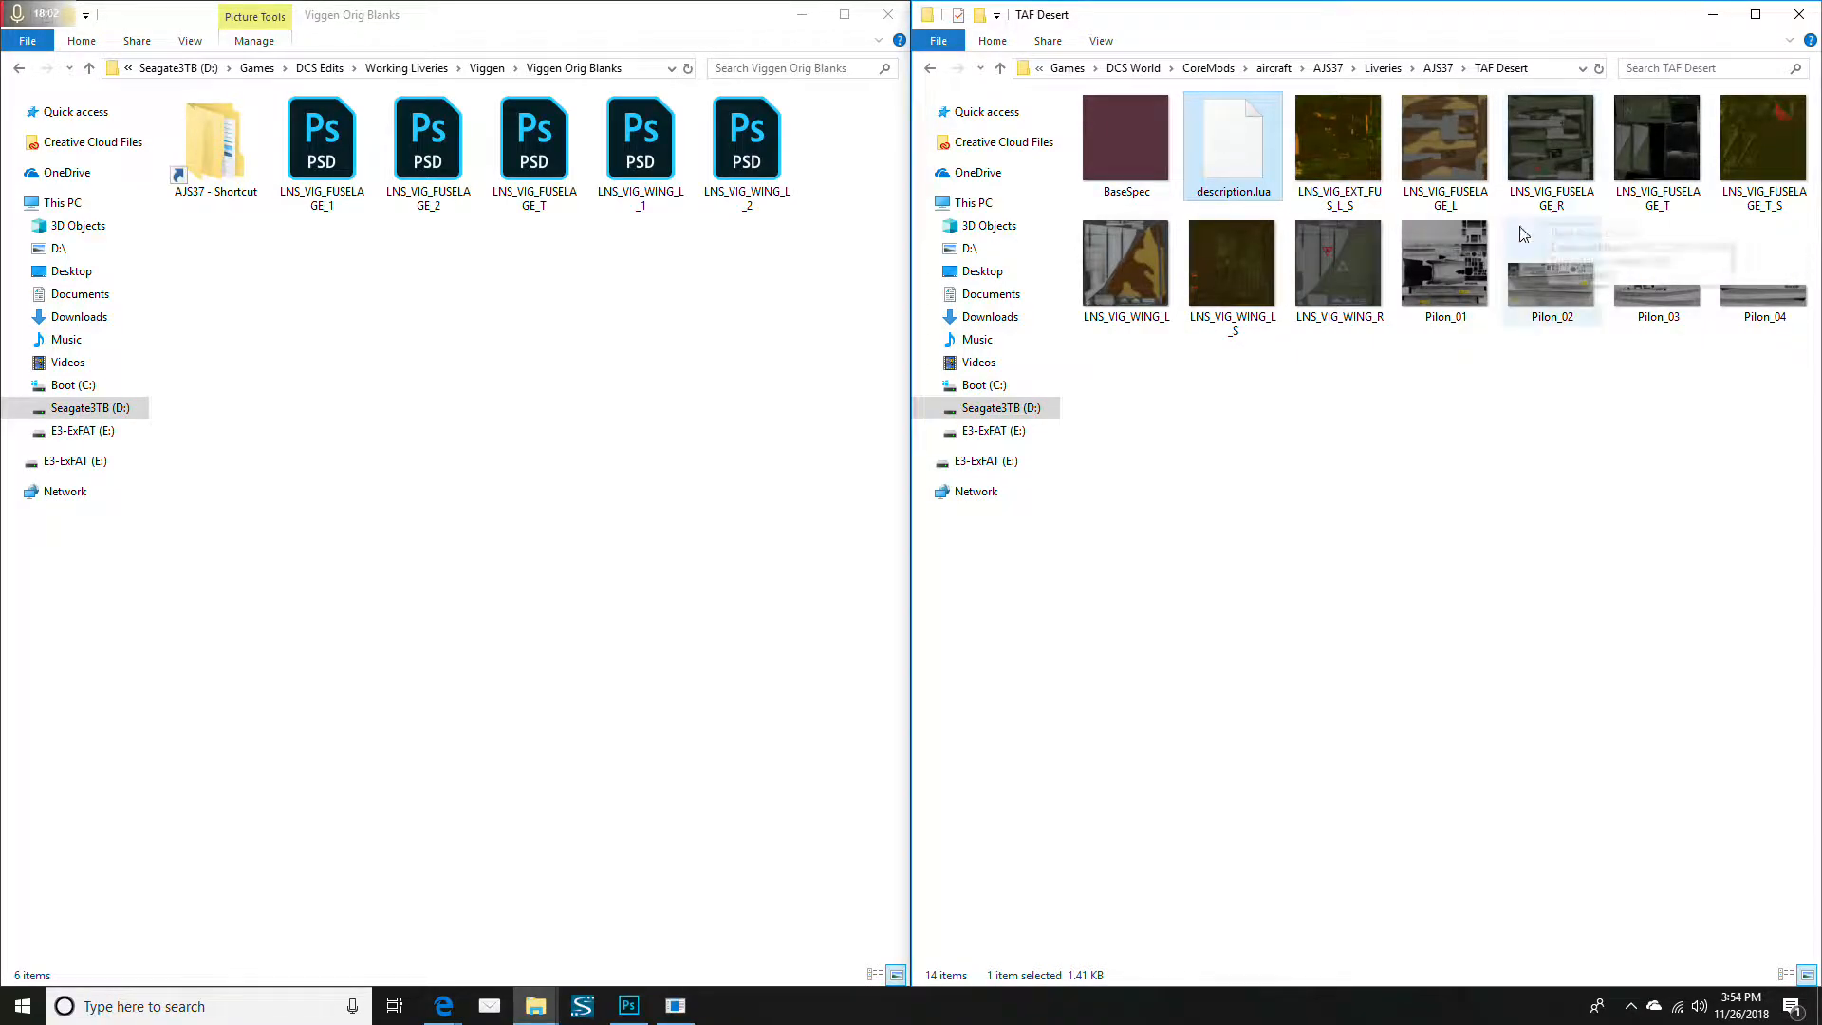
left_click(1361, 254)
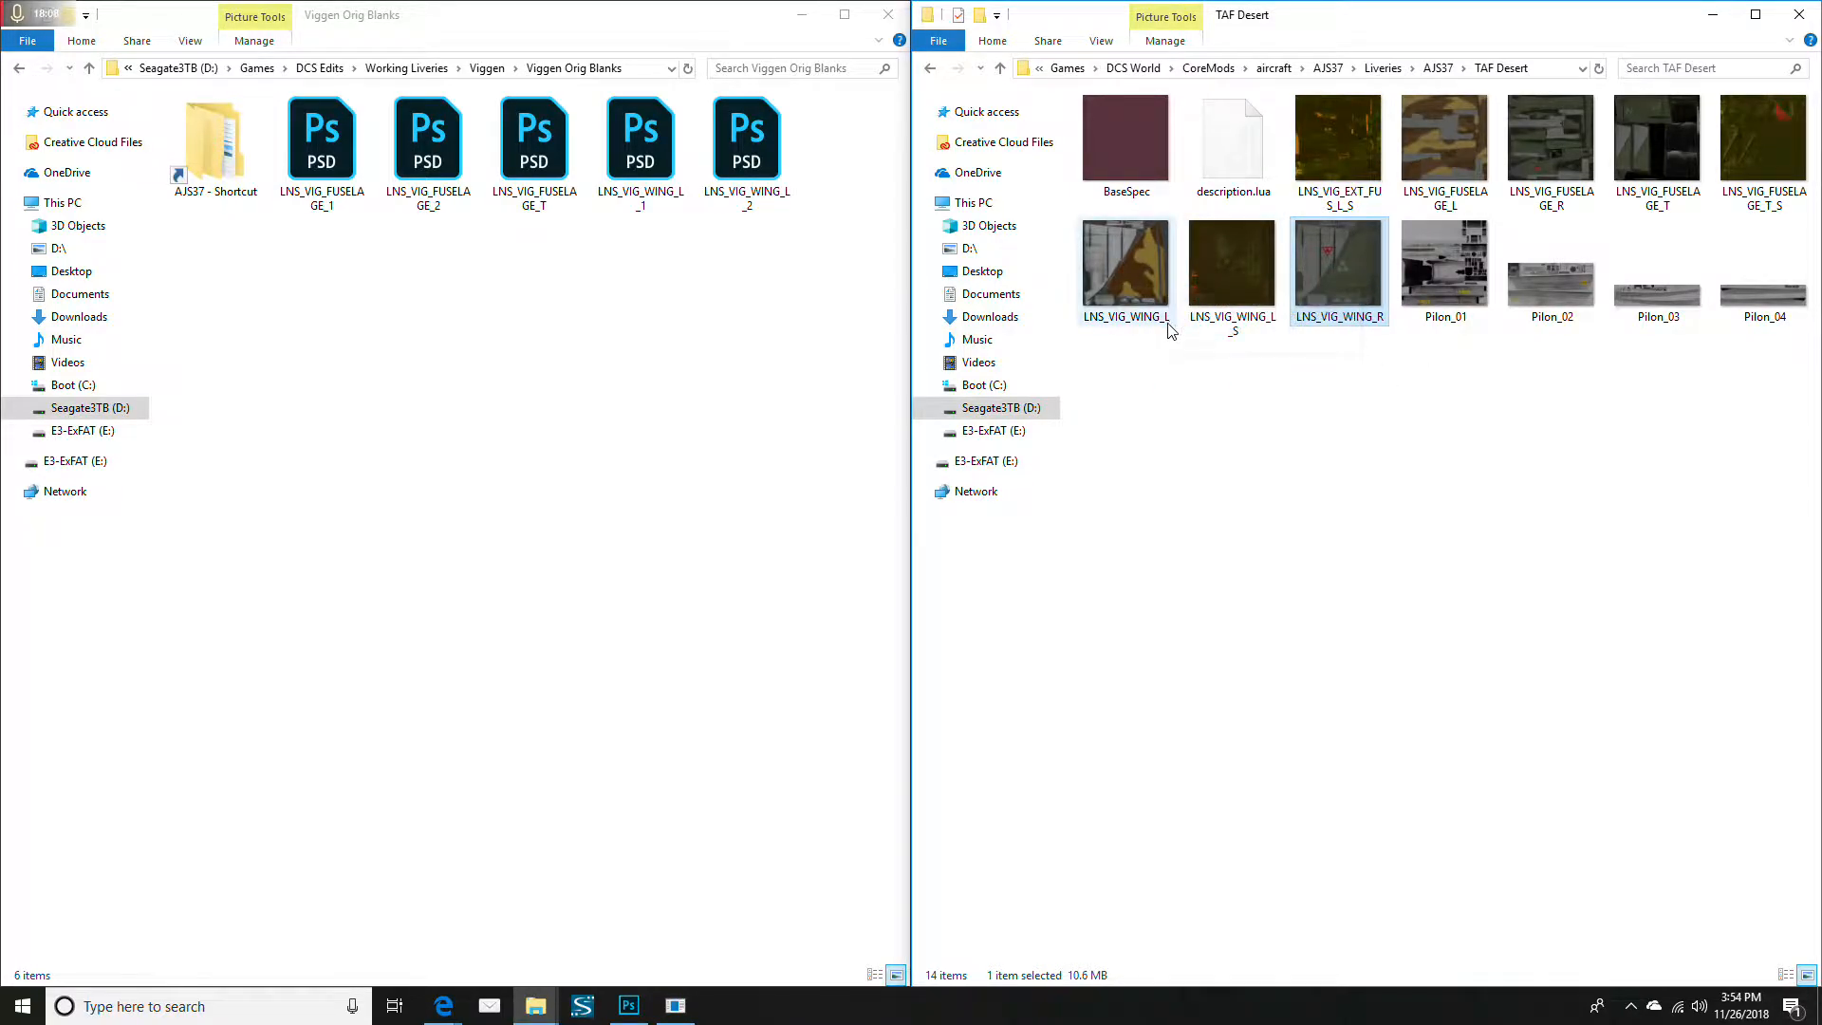
Switch to Photoshop and show the TKR Standard group instead of TKR Desert within the fuselage template's Custom livery group
left_click(626, 1010)
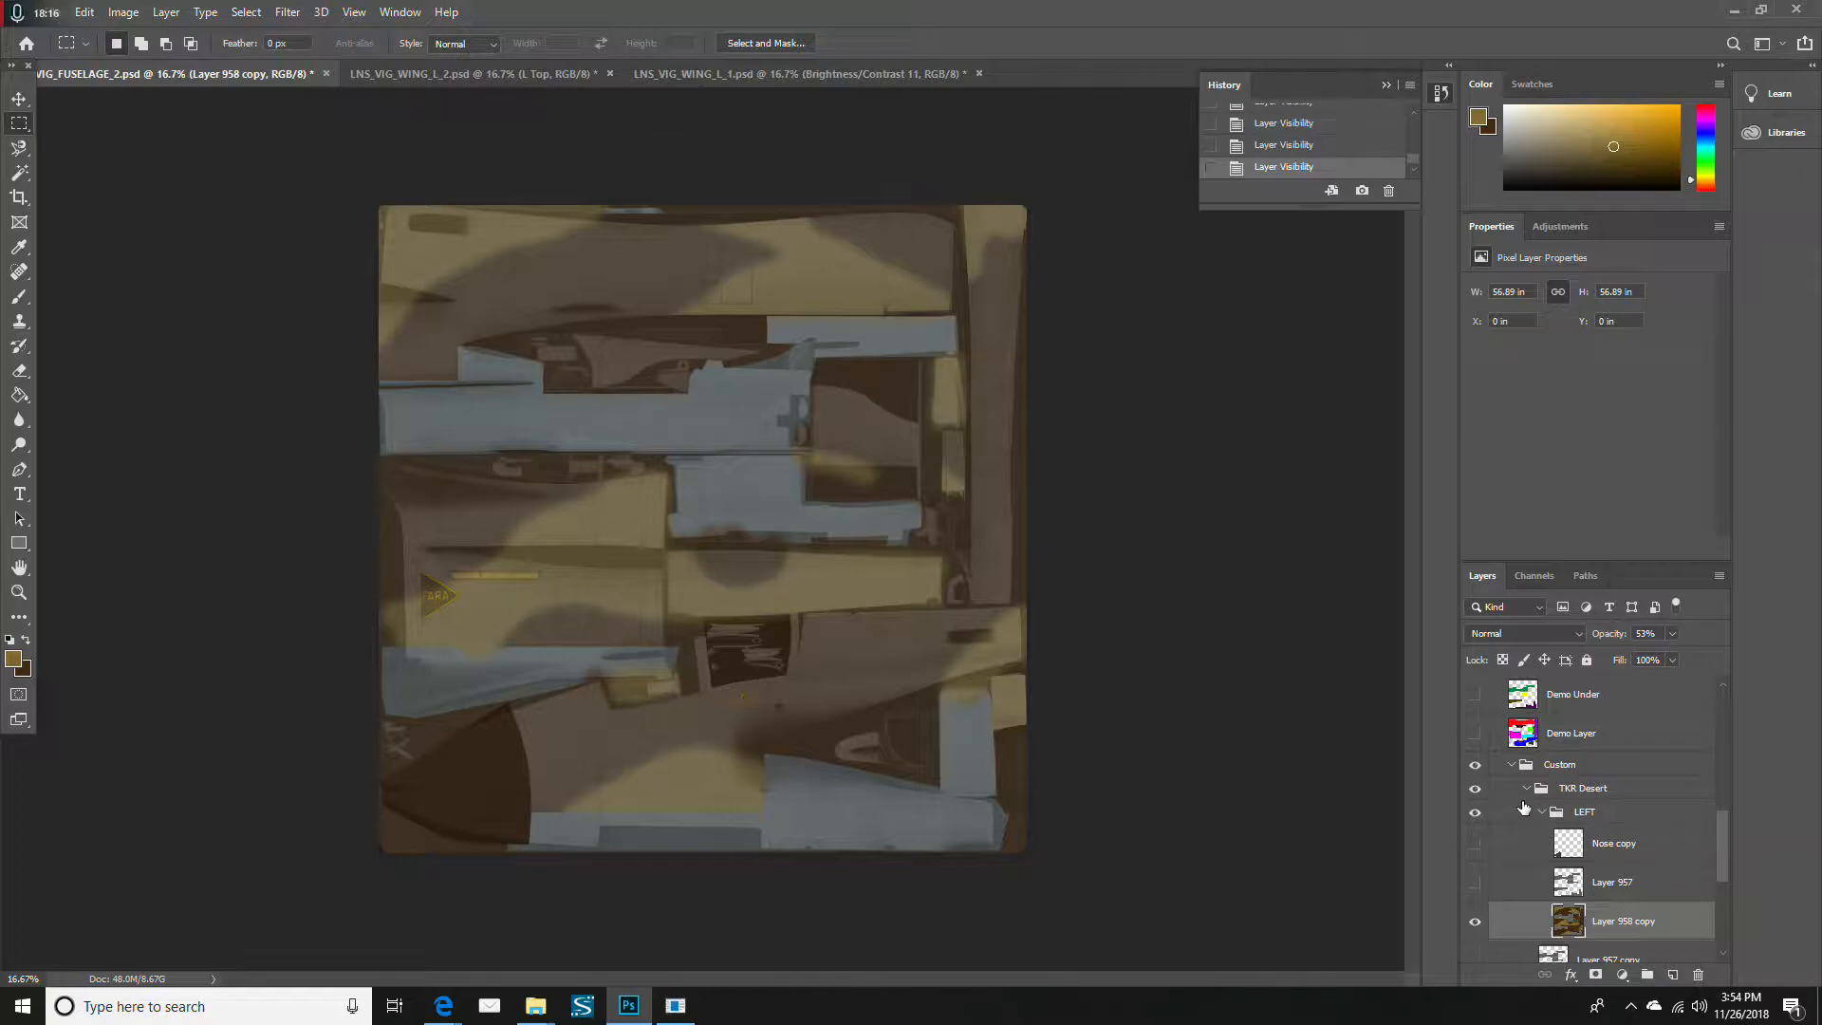
left_click(1474, 764)
scroll(1513, 835, "down", 3)
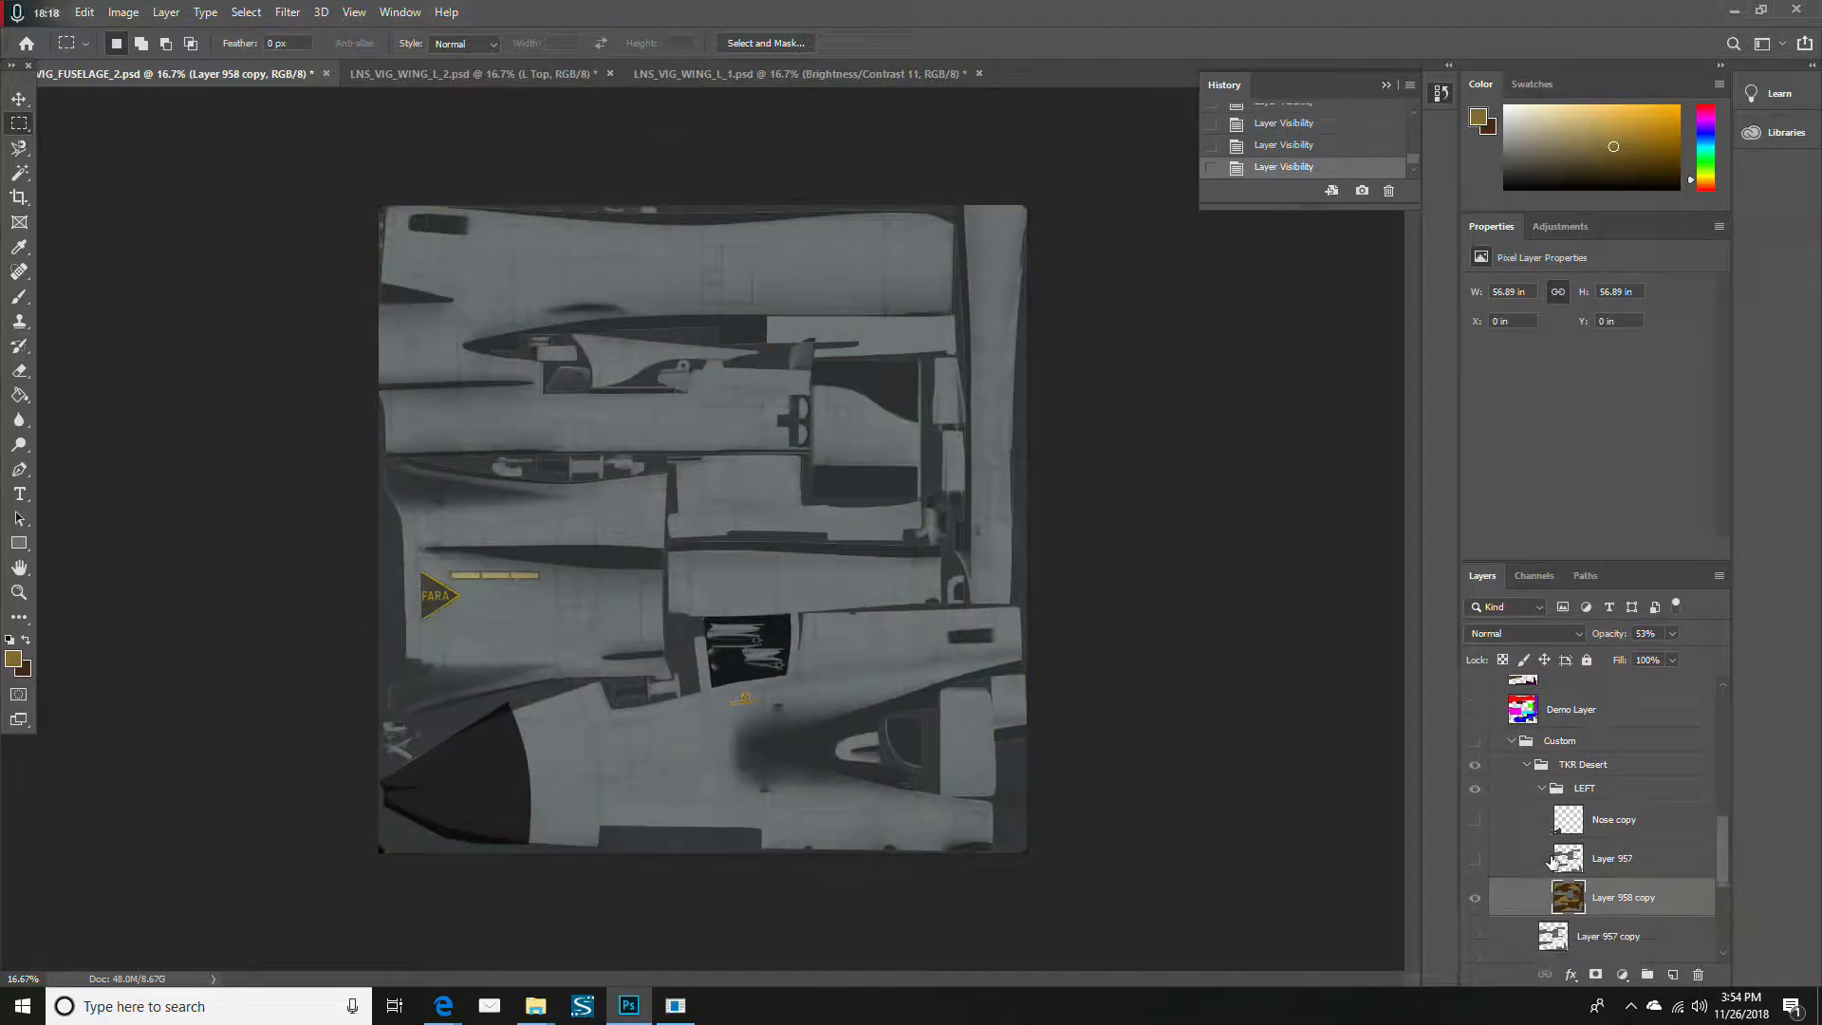
left_click(1526, 825)
scroll(1538, 854, "down", 1)
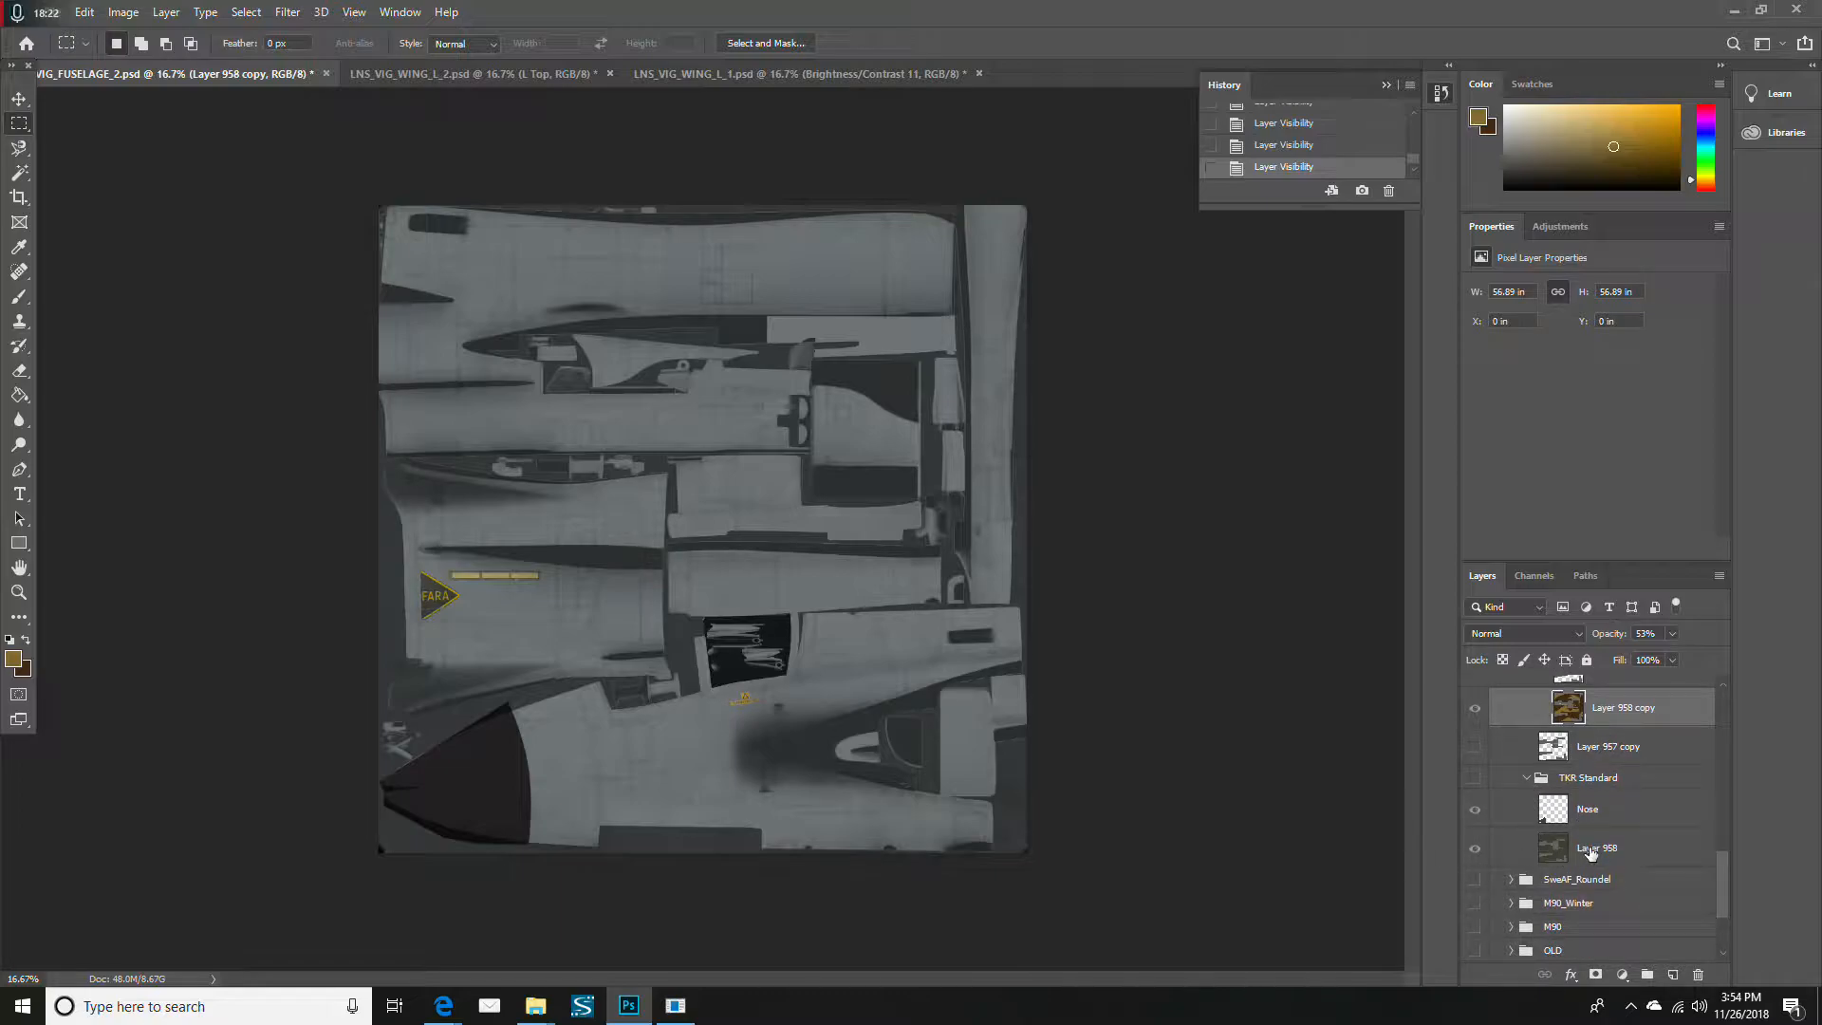
left_click(1591, 850)
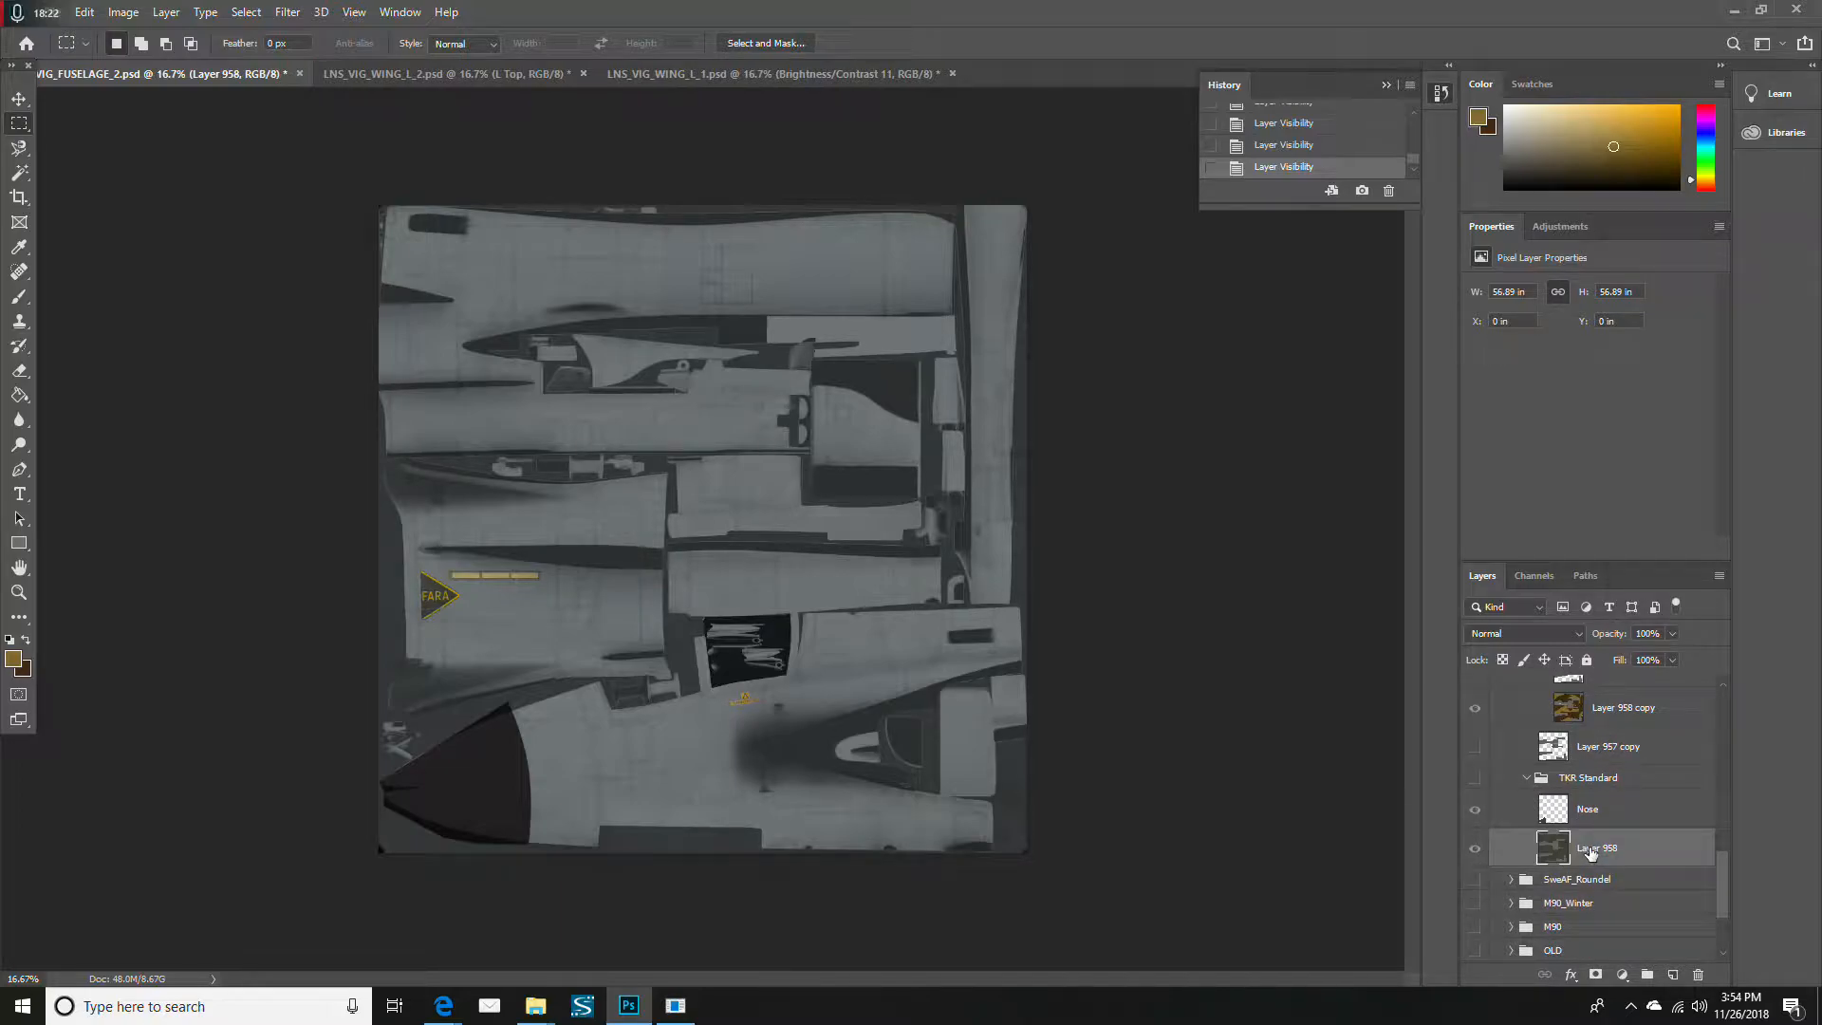
left_click(1473, 780)
scroll(1474, 707, "up", 3)
scroll(1474, 707, "up", 2)
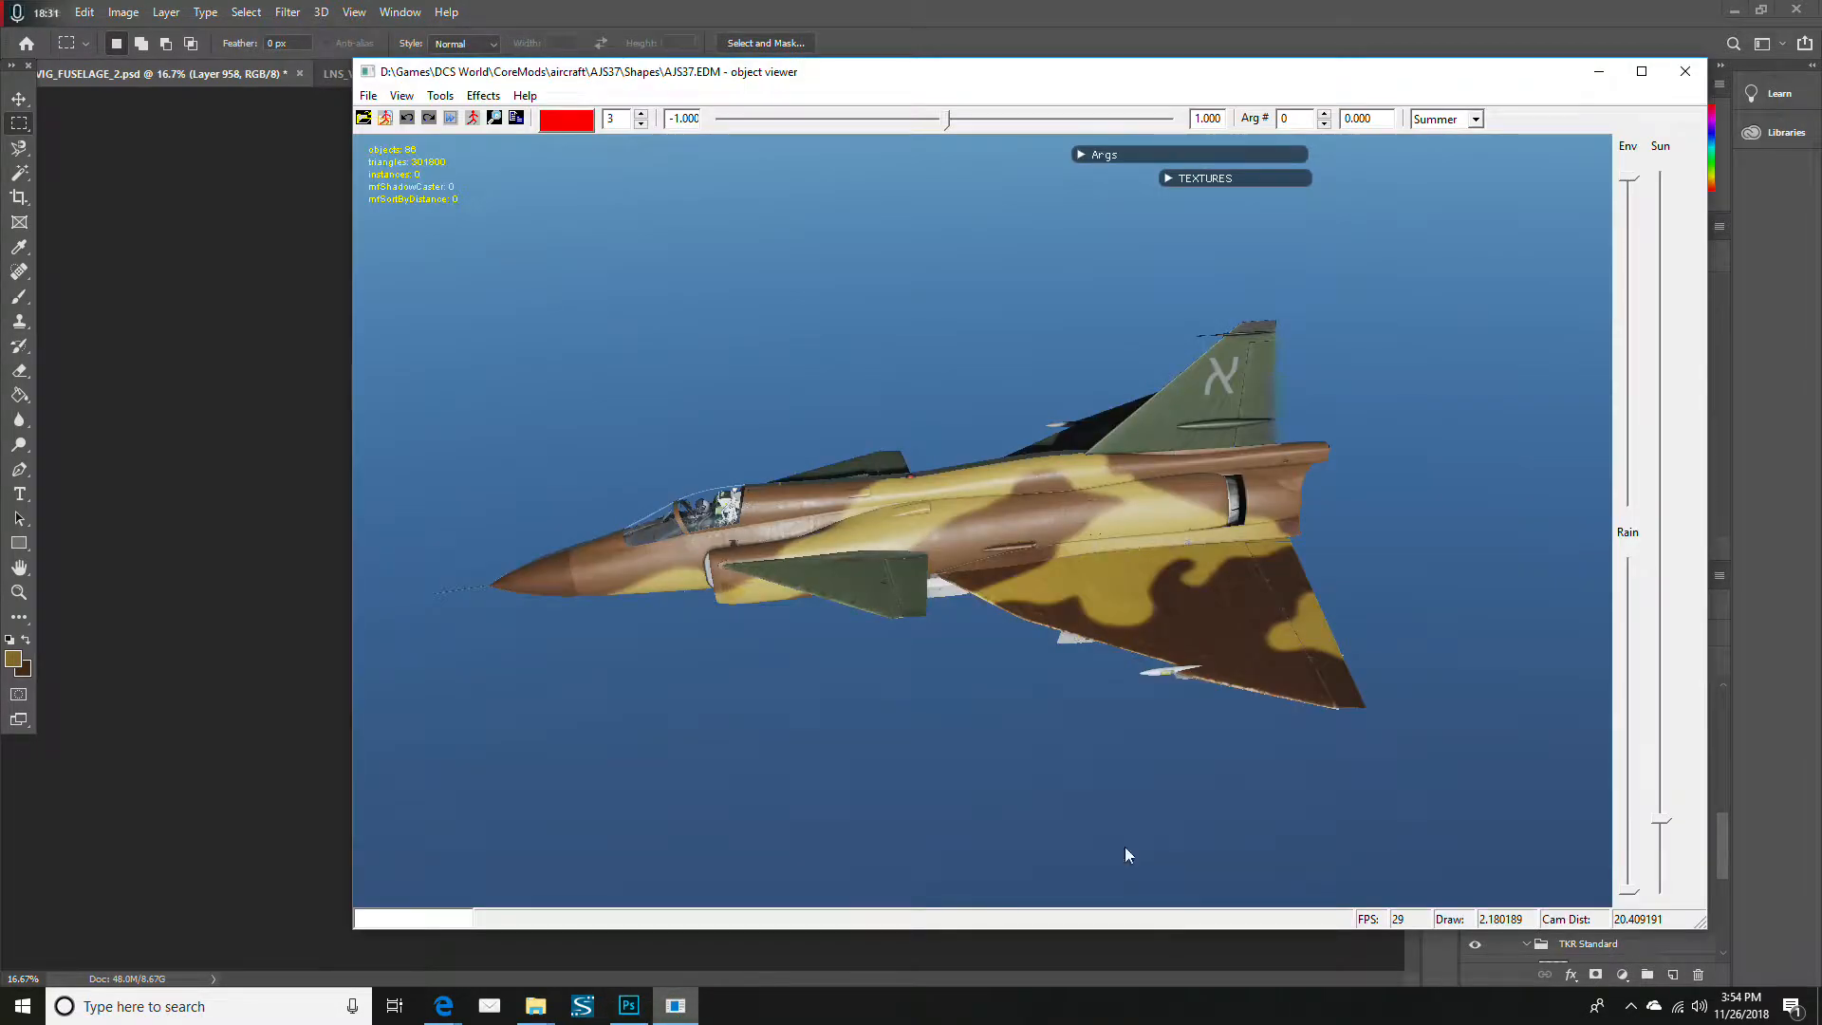
Switch to the object viewer, load the AJS37 TAF2 livery from the Liveries dialog, and inspect it on the model
left_click(675, 1005)
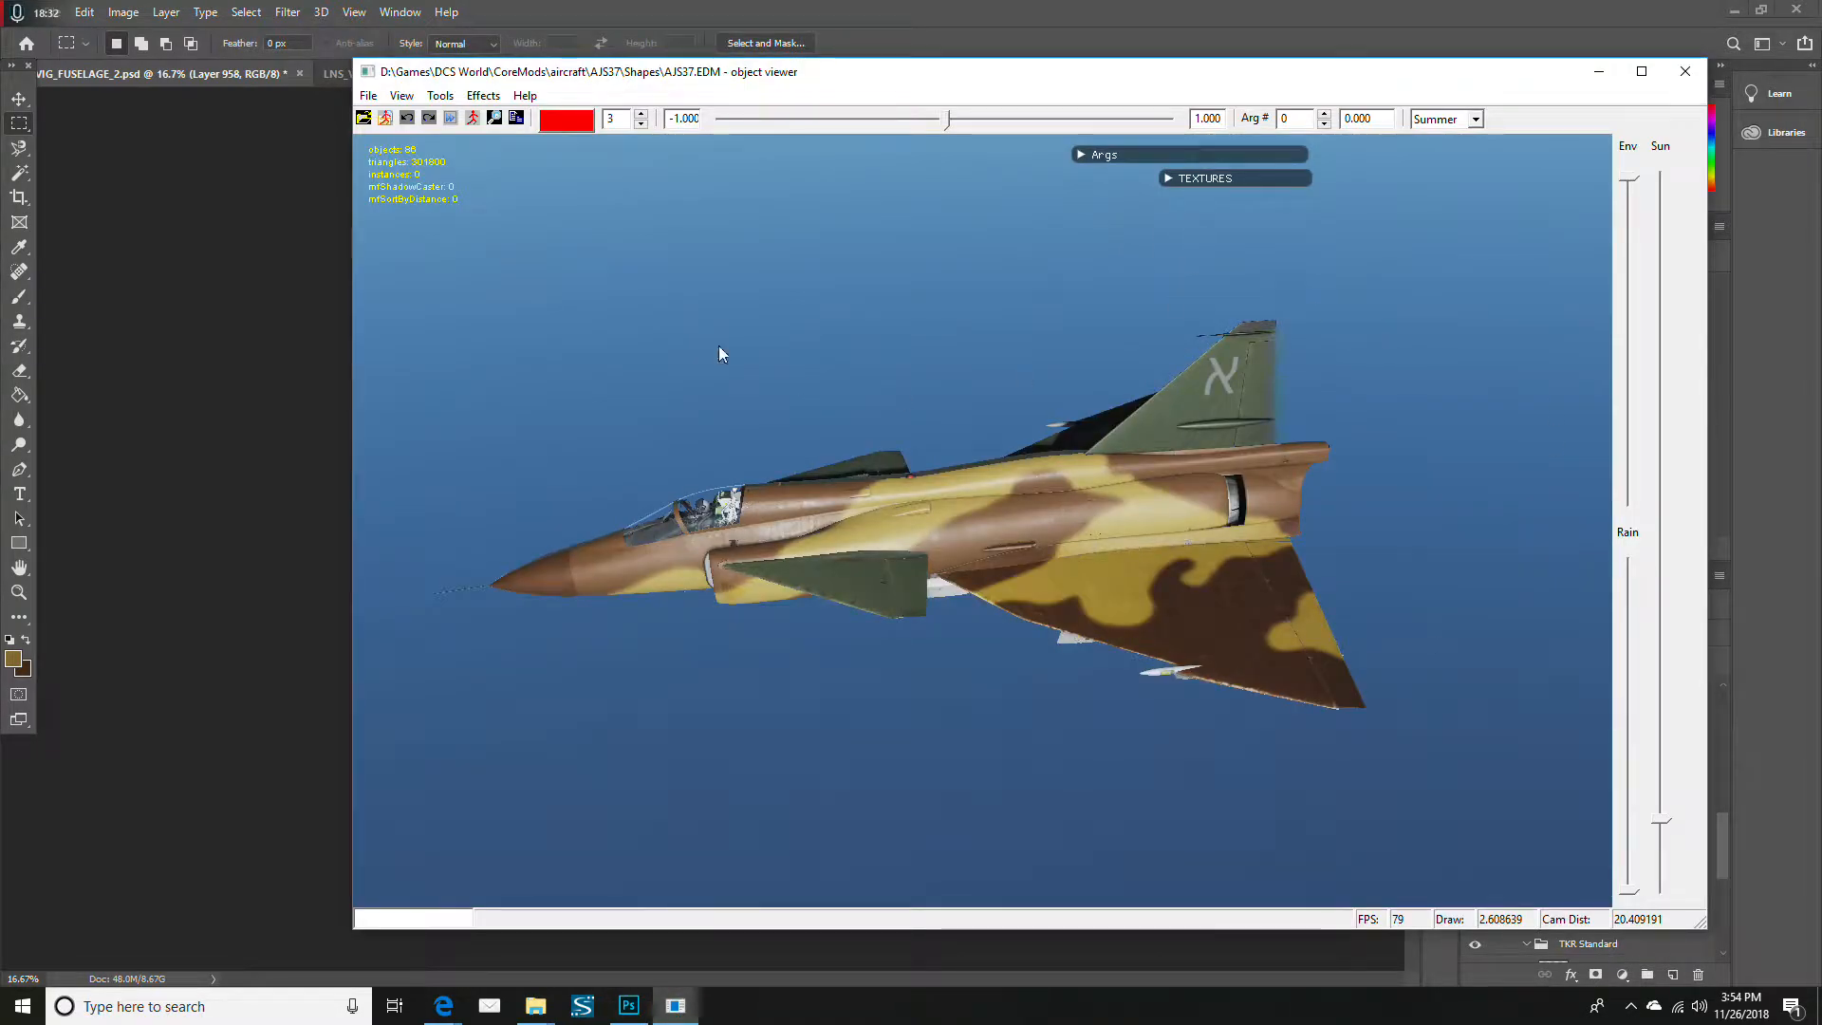
left_click(376, 97)
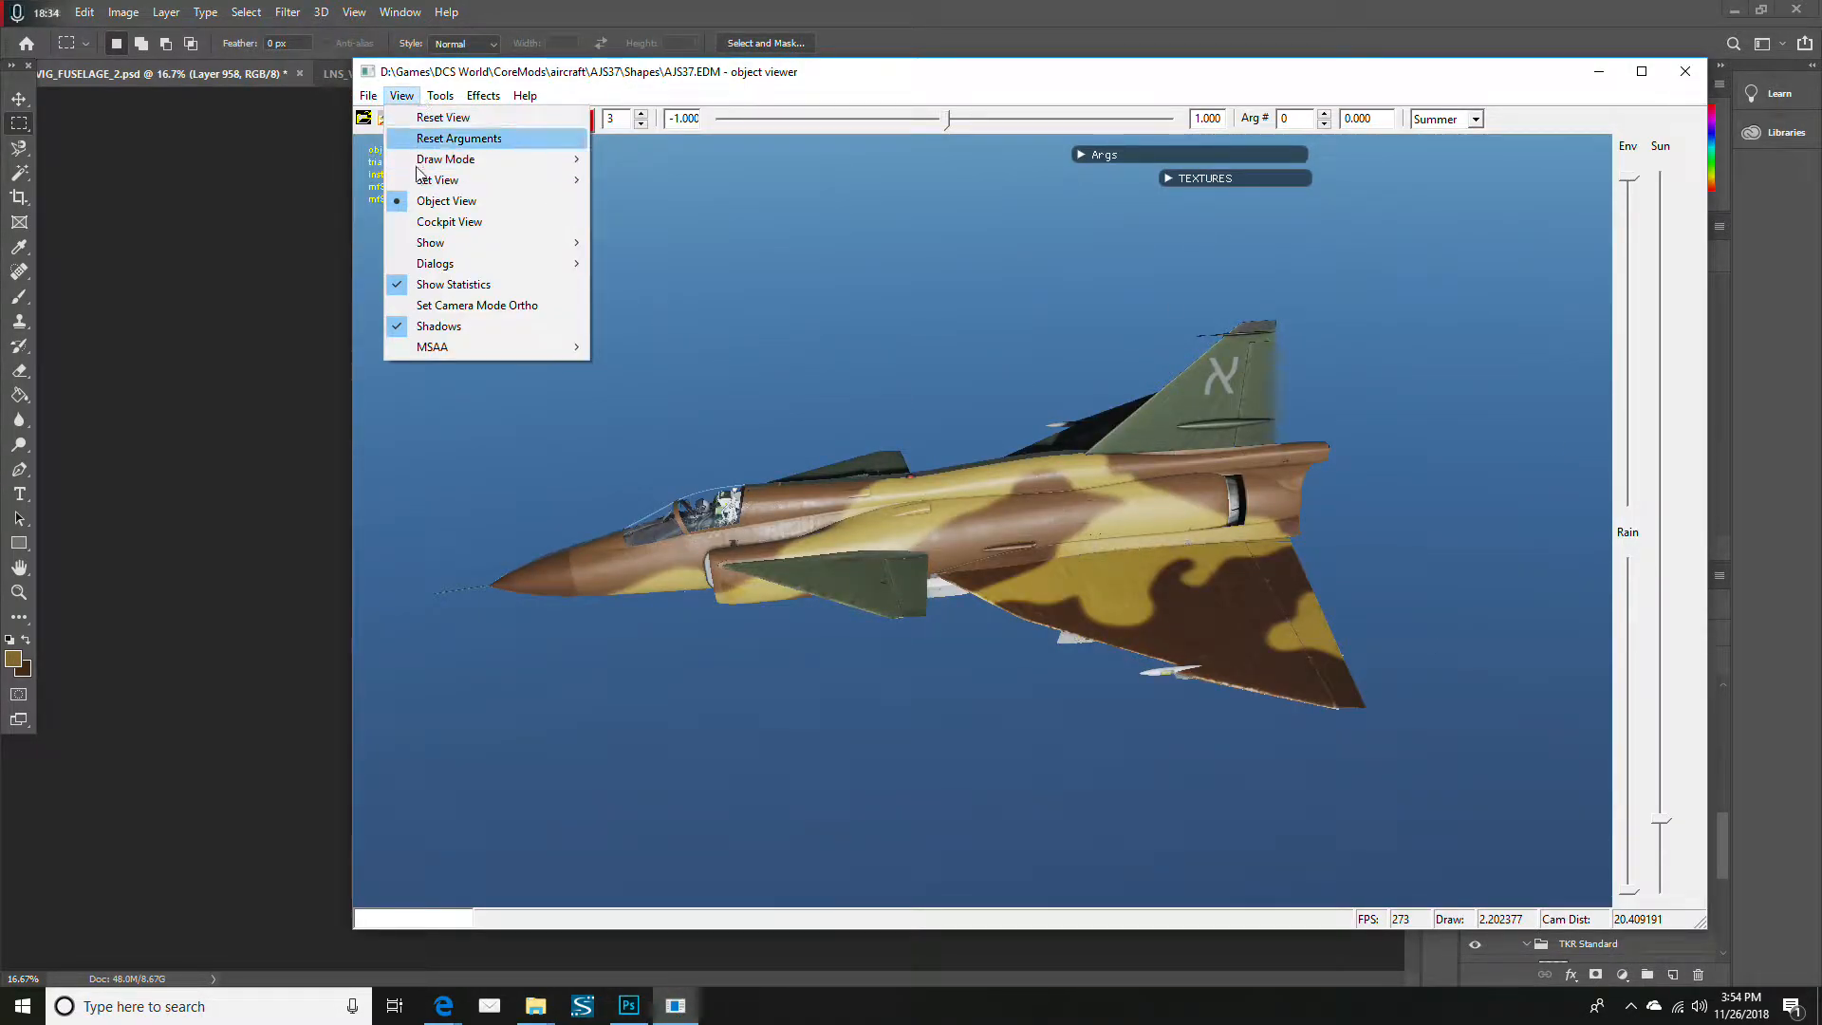
mouse_move(456, 269)
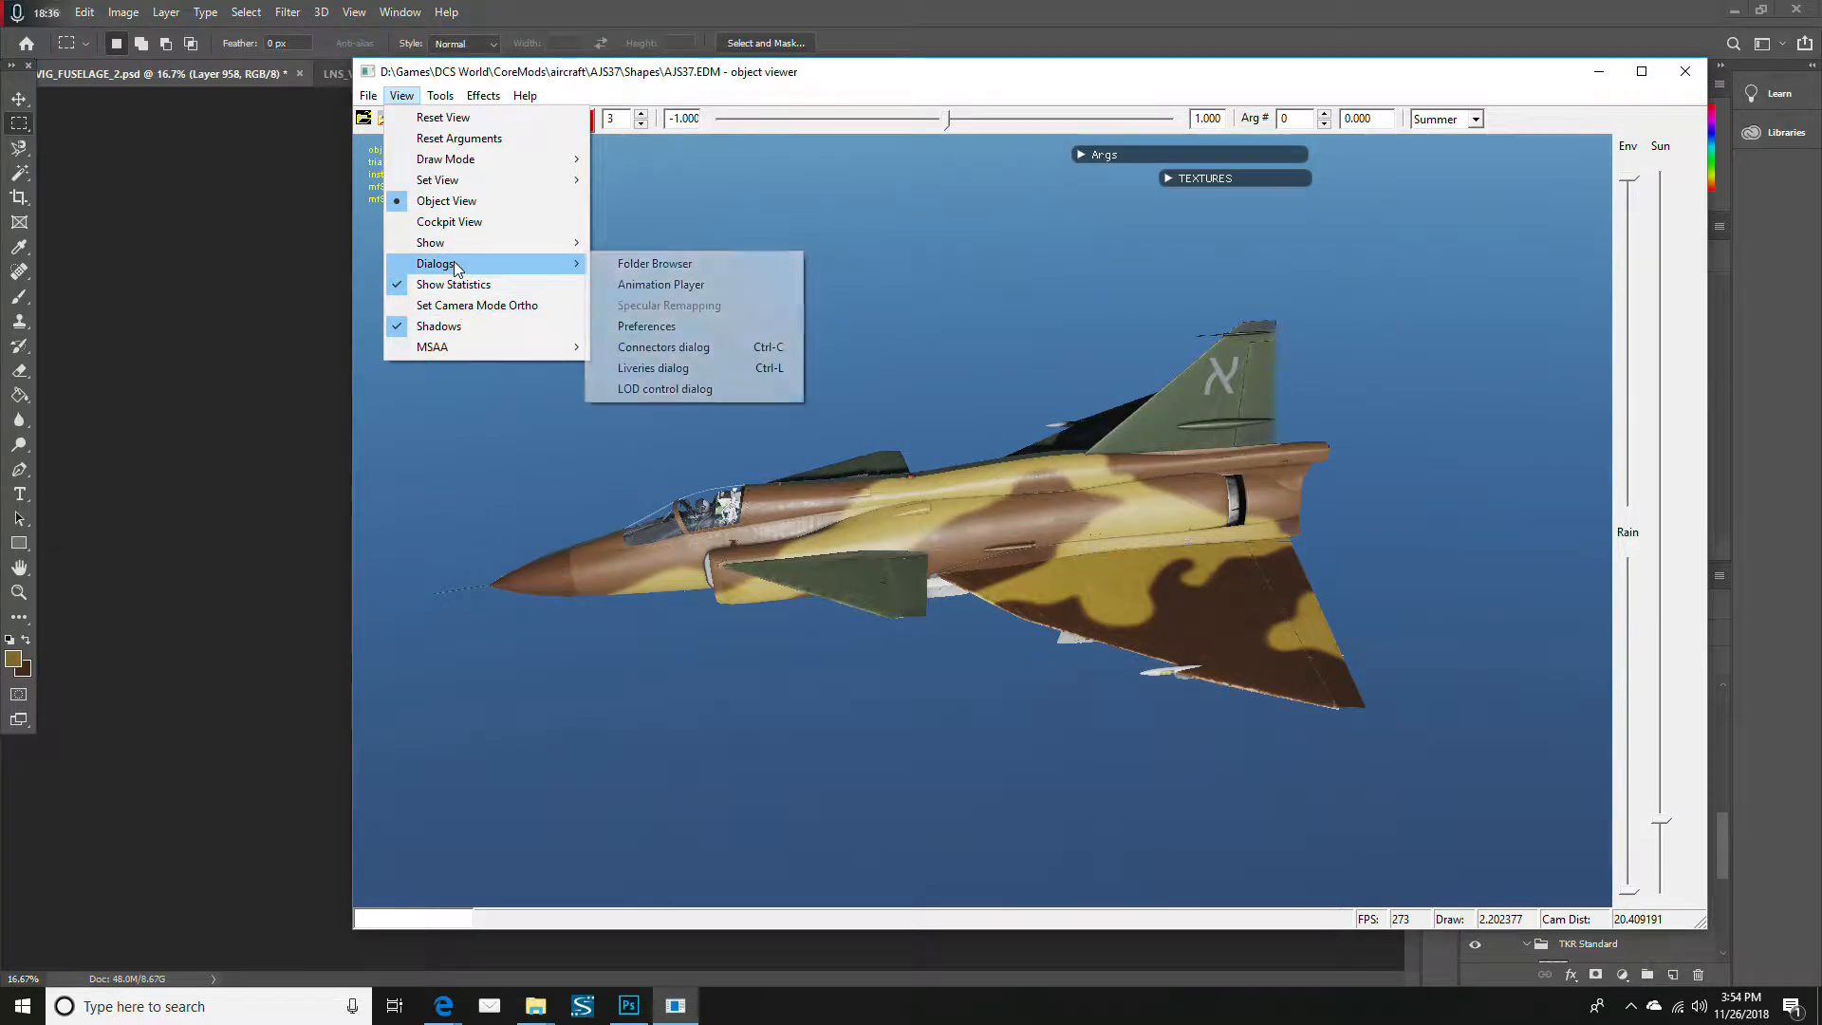
left_click(634, 368)
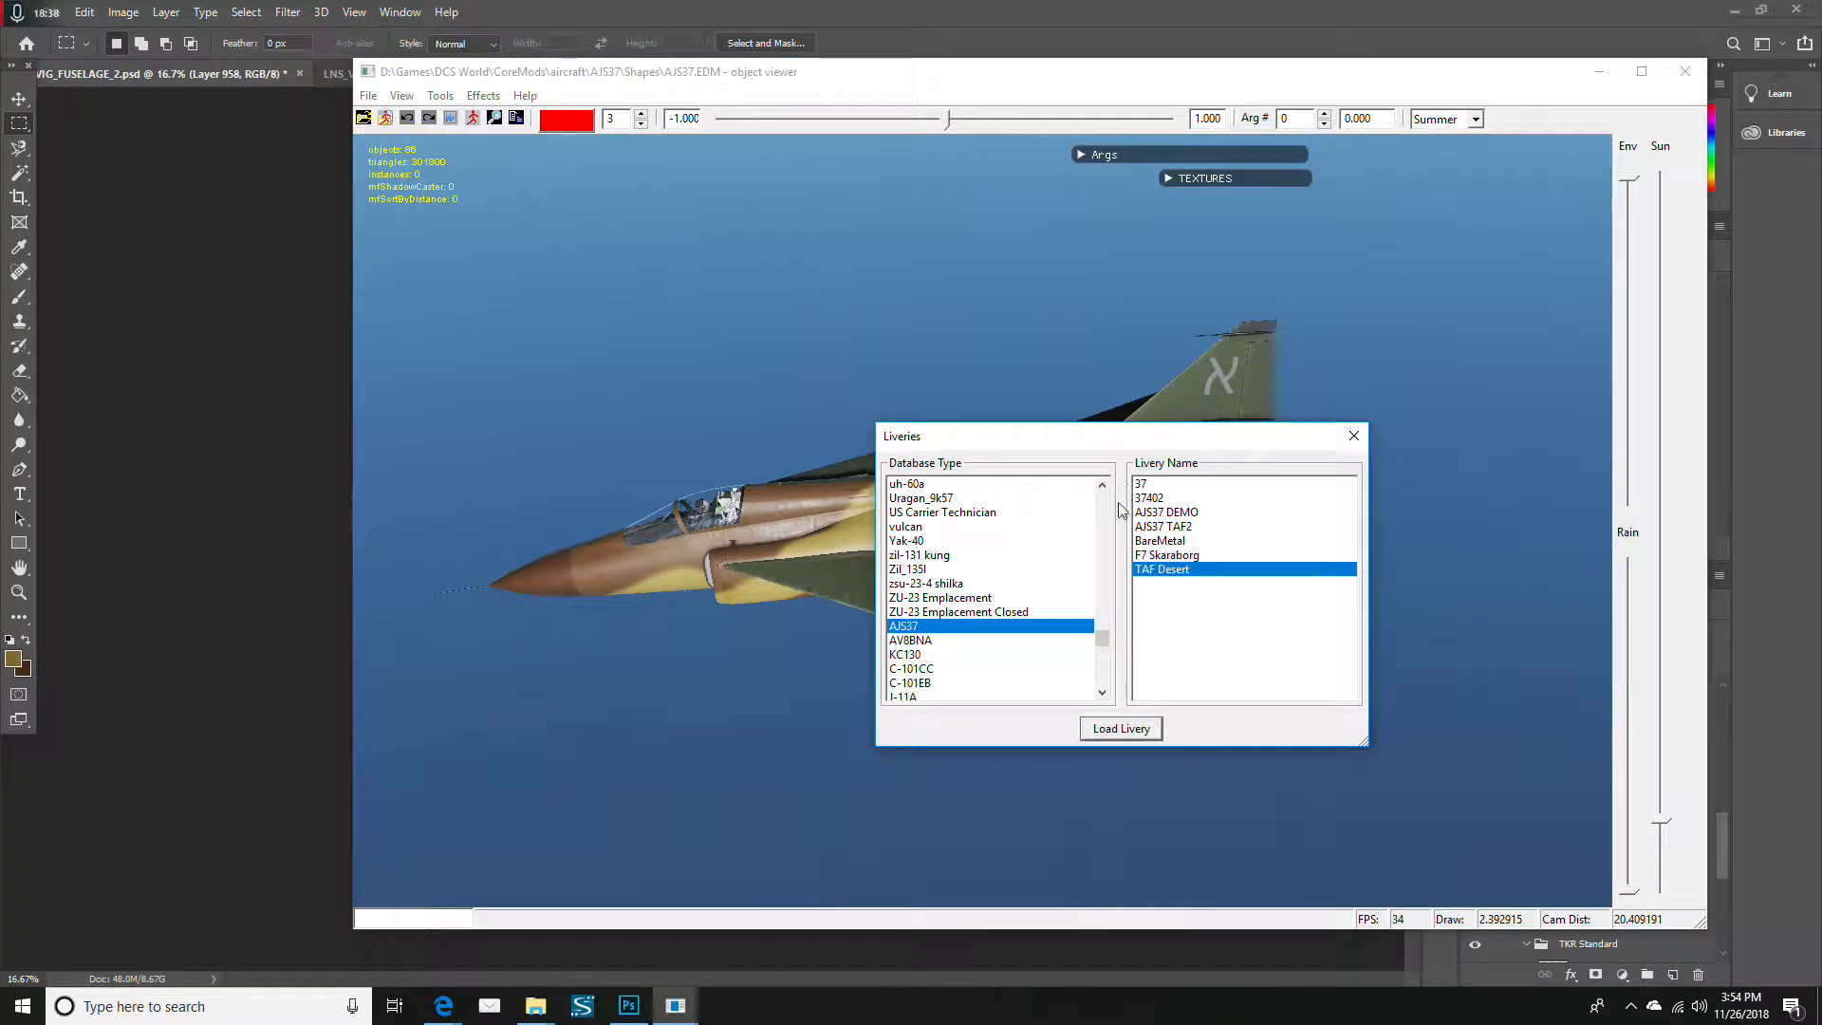
left_click(1193, 527)
left_click(1153, 732)
left_click(1354, 435)
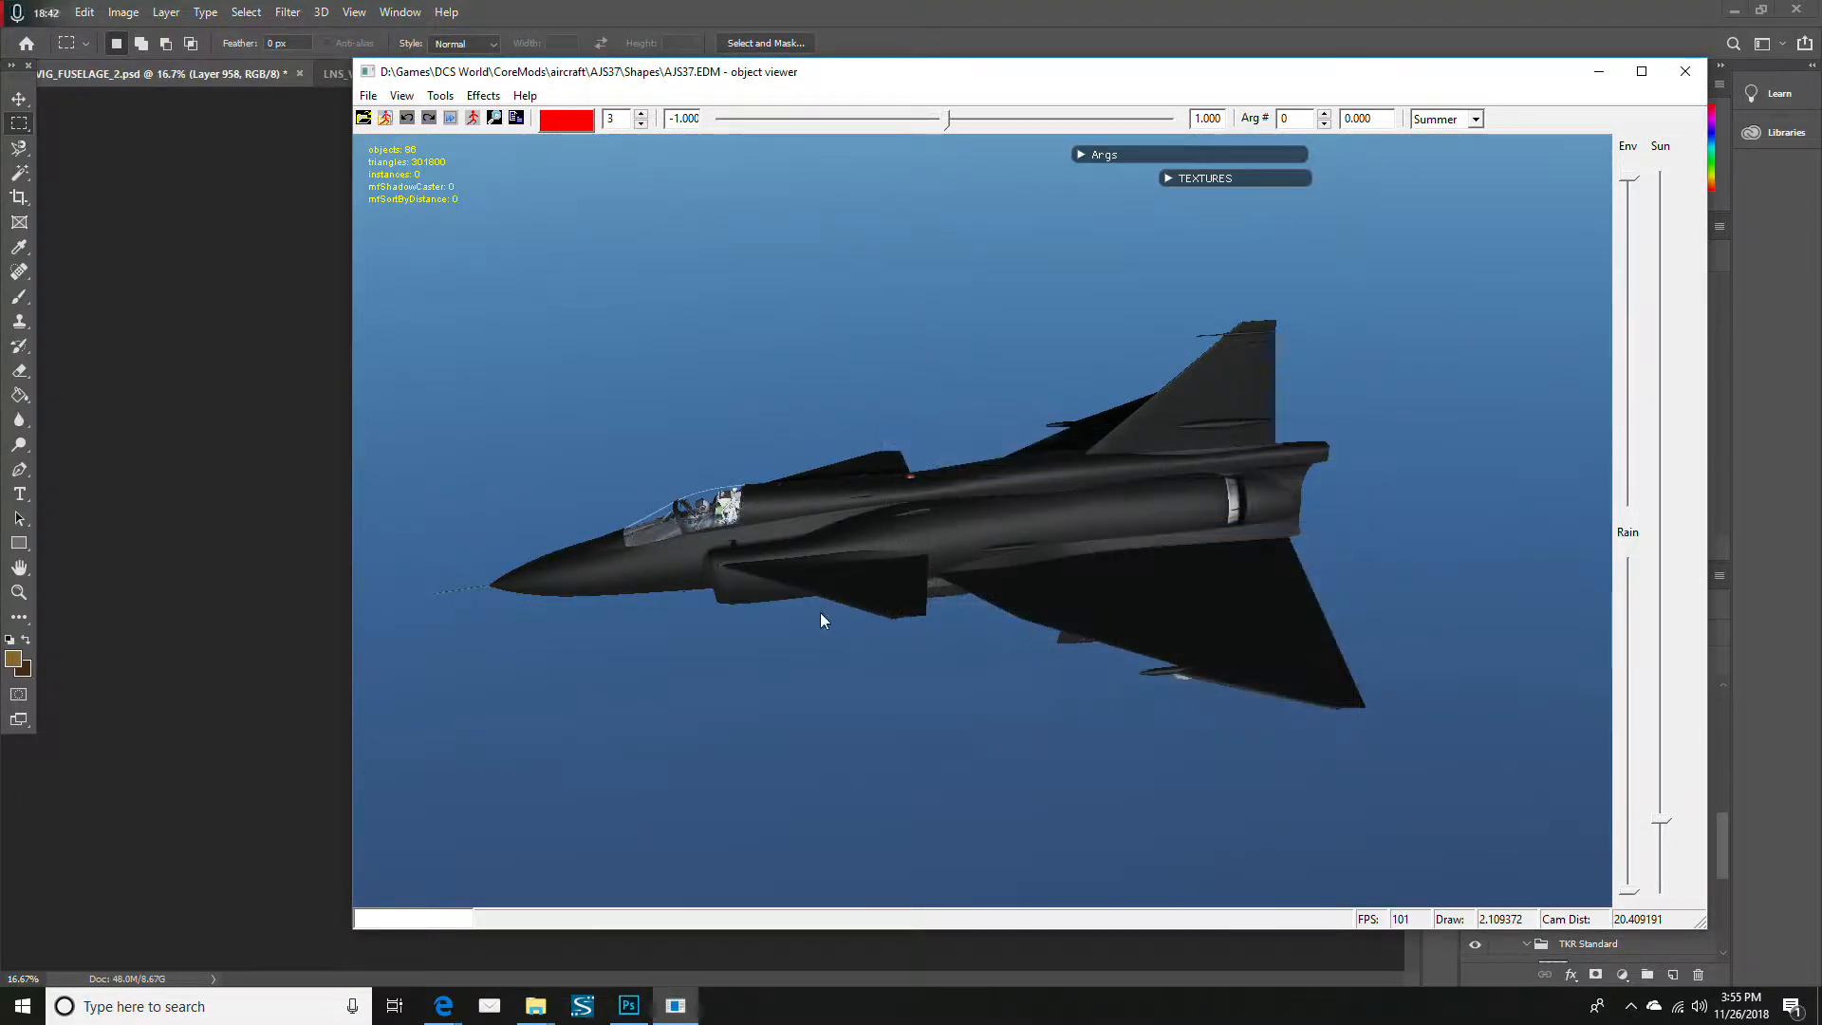
left_click_drag(704, 461, 842, 438)
Return to Photoshop, bring up the TAF Desert window, open the AJS37 TAF2 folder instead, and point out its fuselage and wing textures
left_click(224, 308)
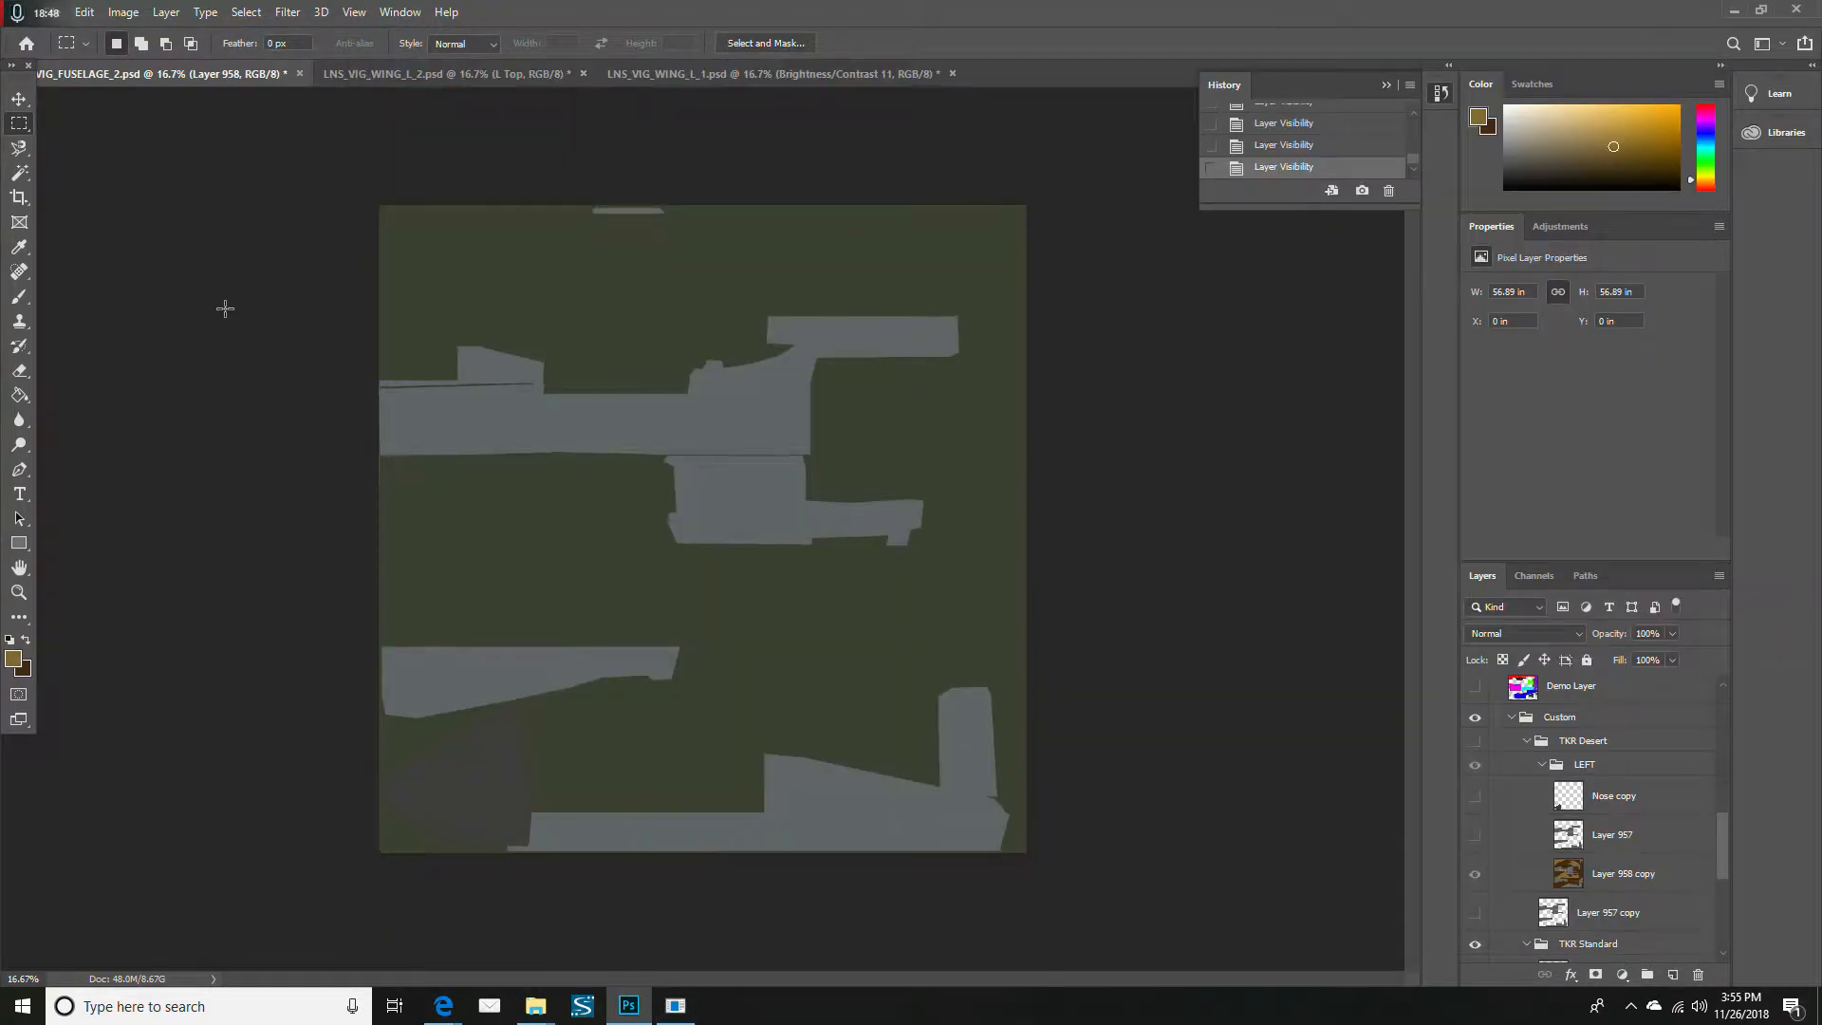
mouse_move(535, 1005)
left_click(525, 971)
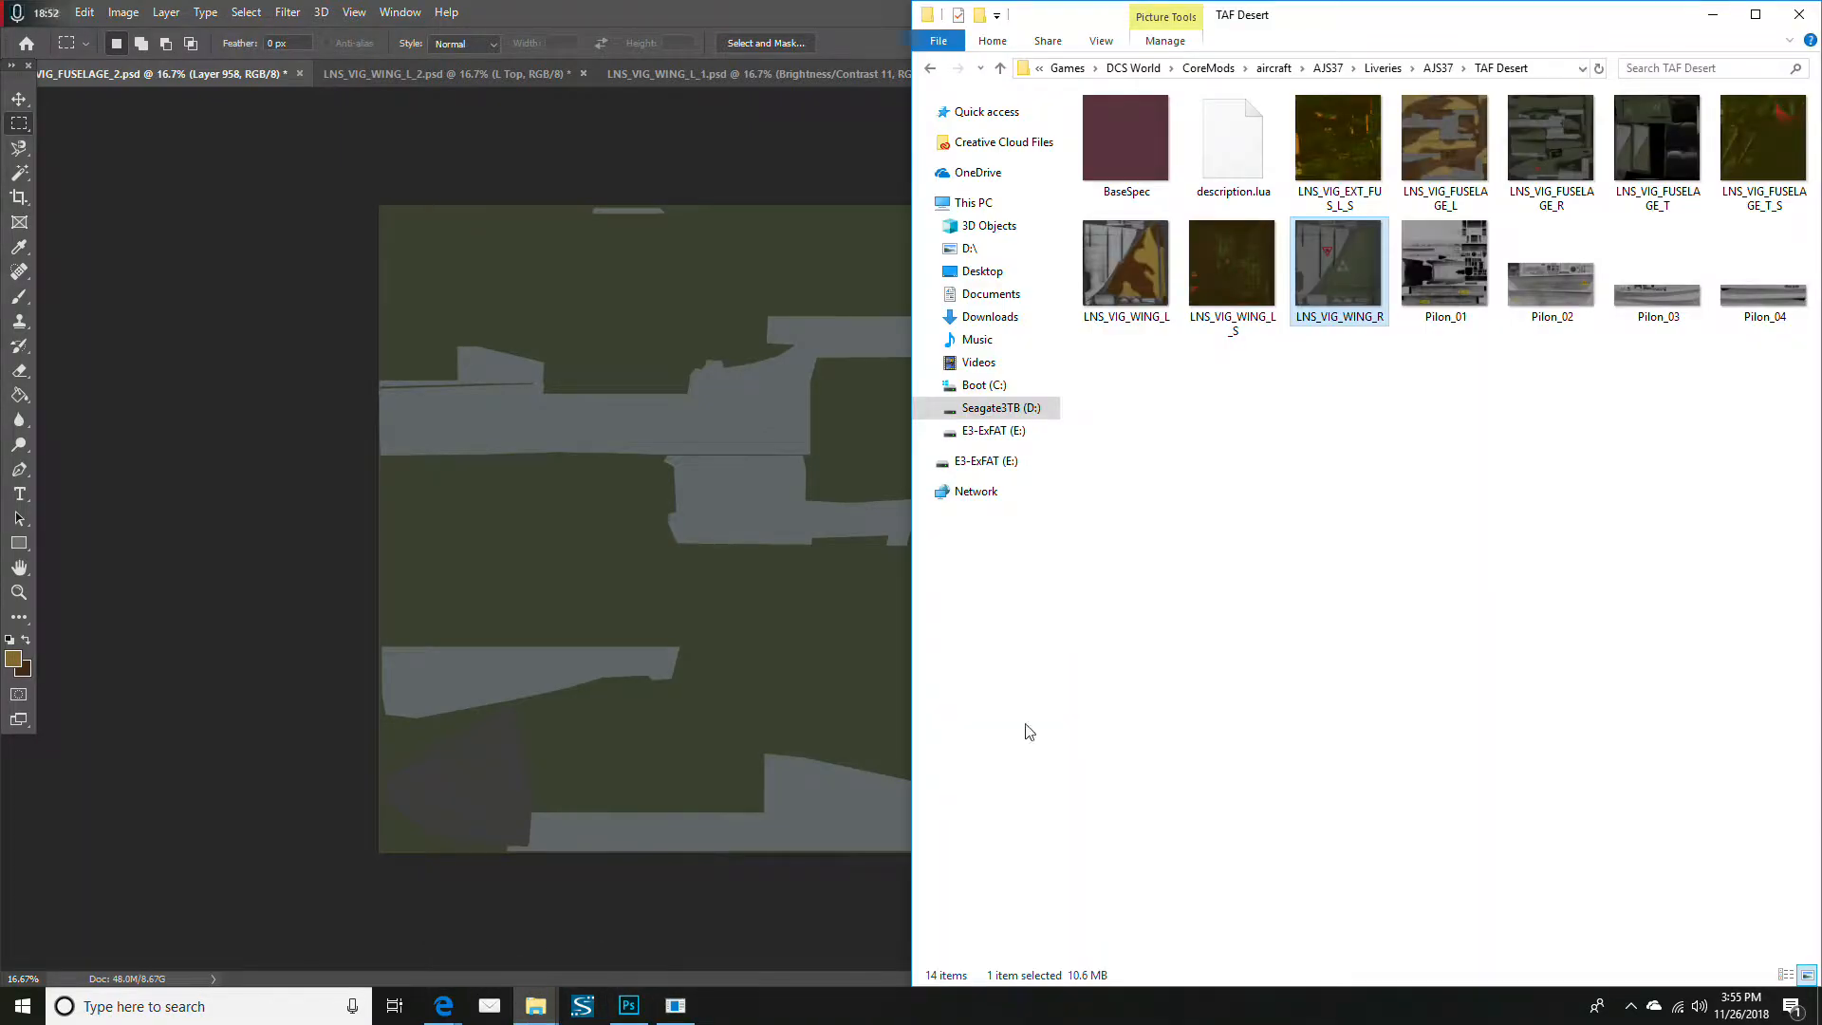
left_click(1439, 68)
double_click(1450, 131)
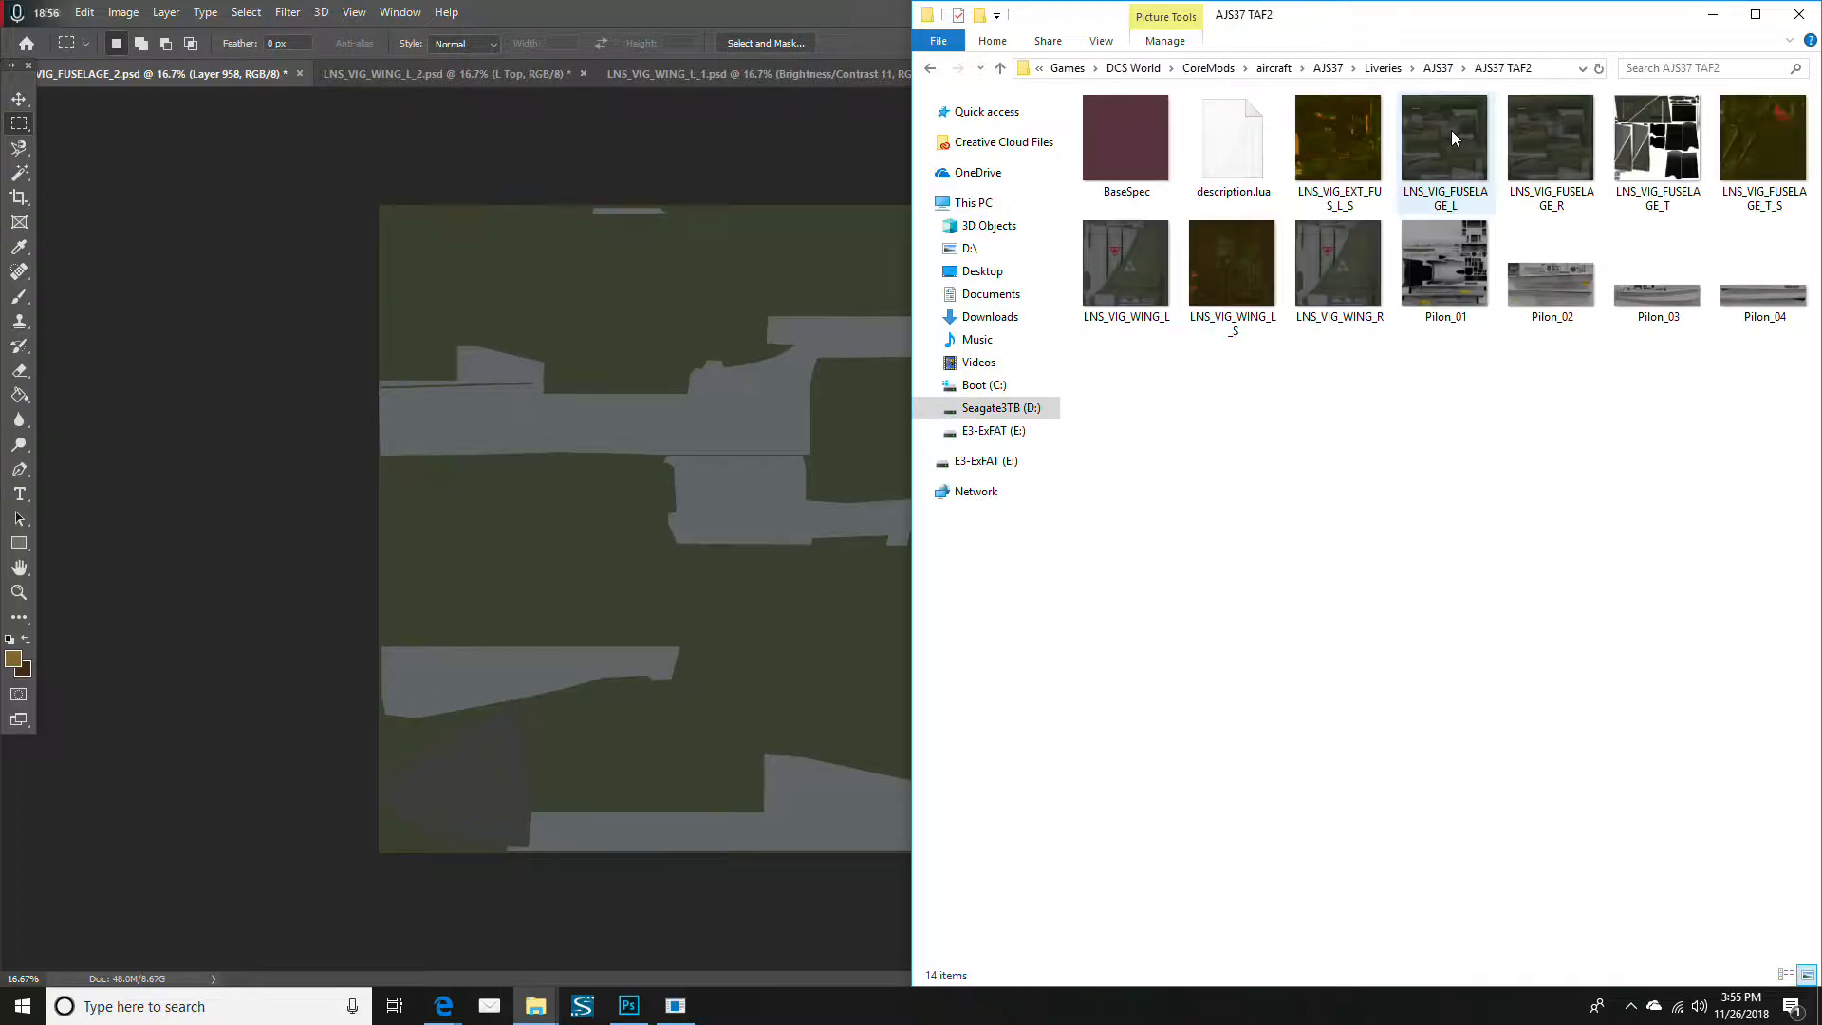
left_click(1148, 275)
left_click(1535, 151)
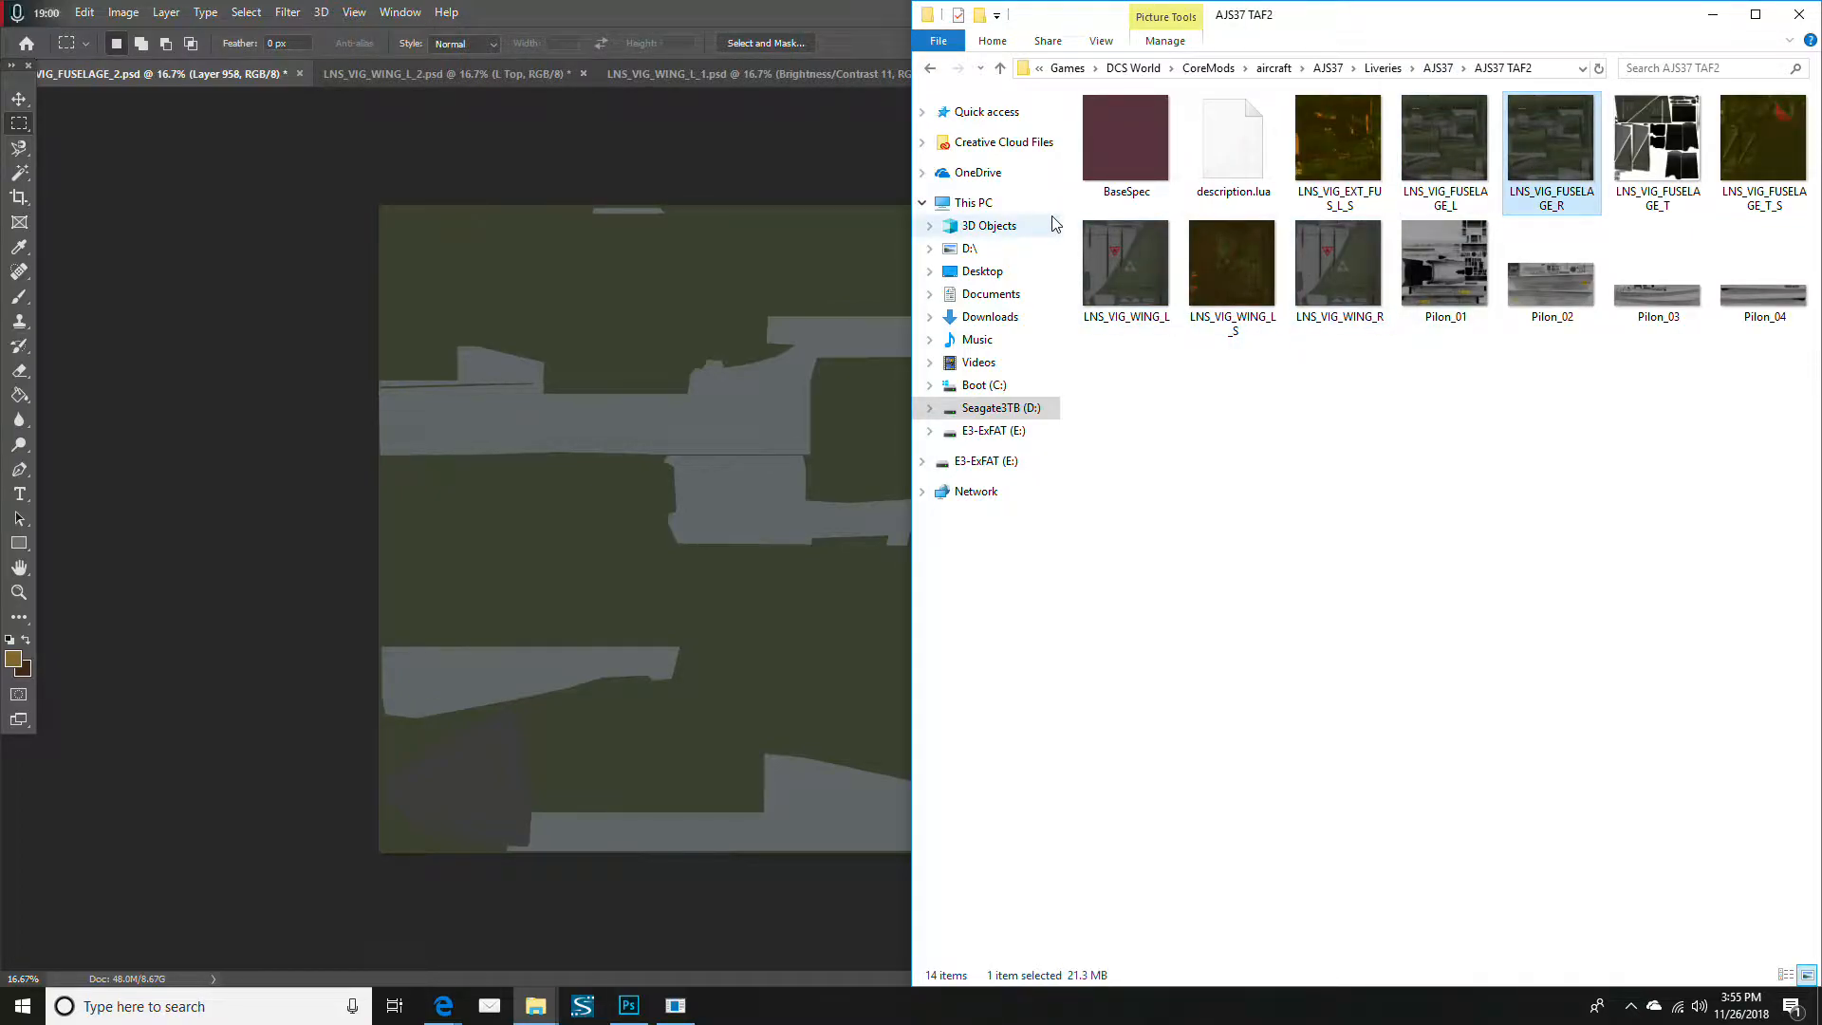
left_click(1131, 269)
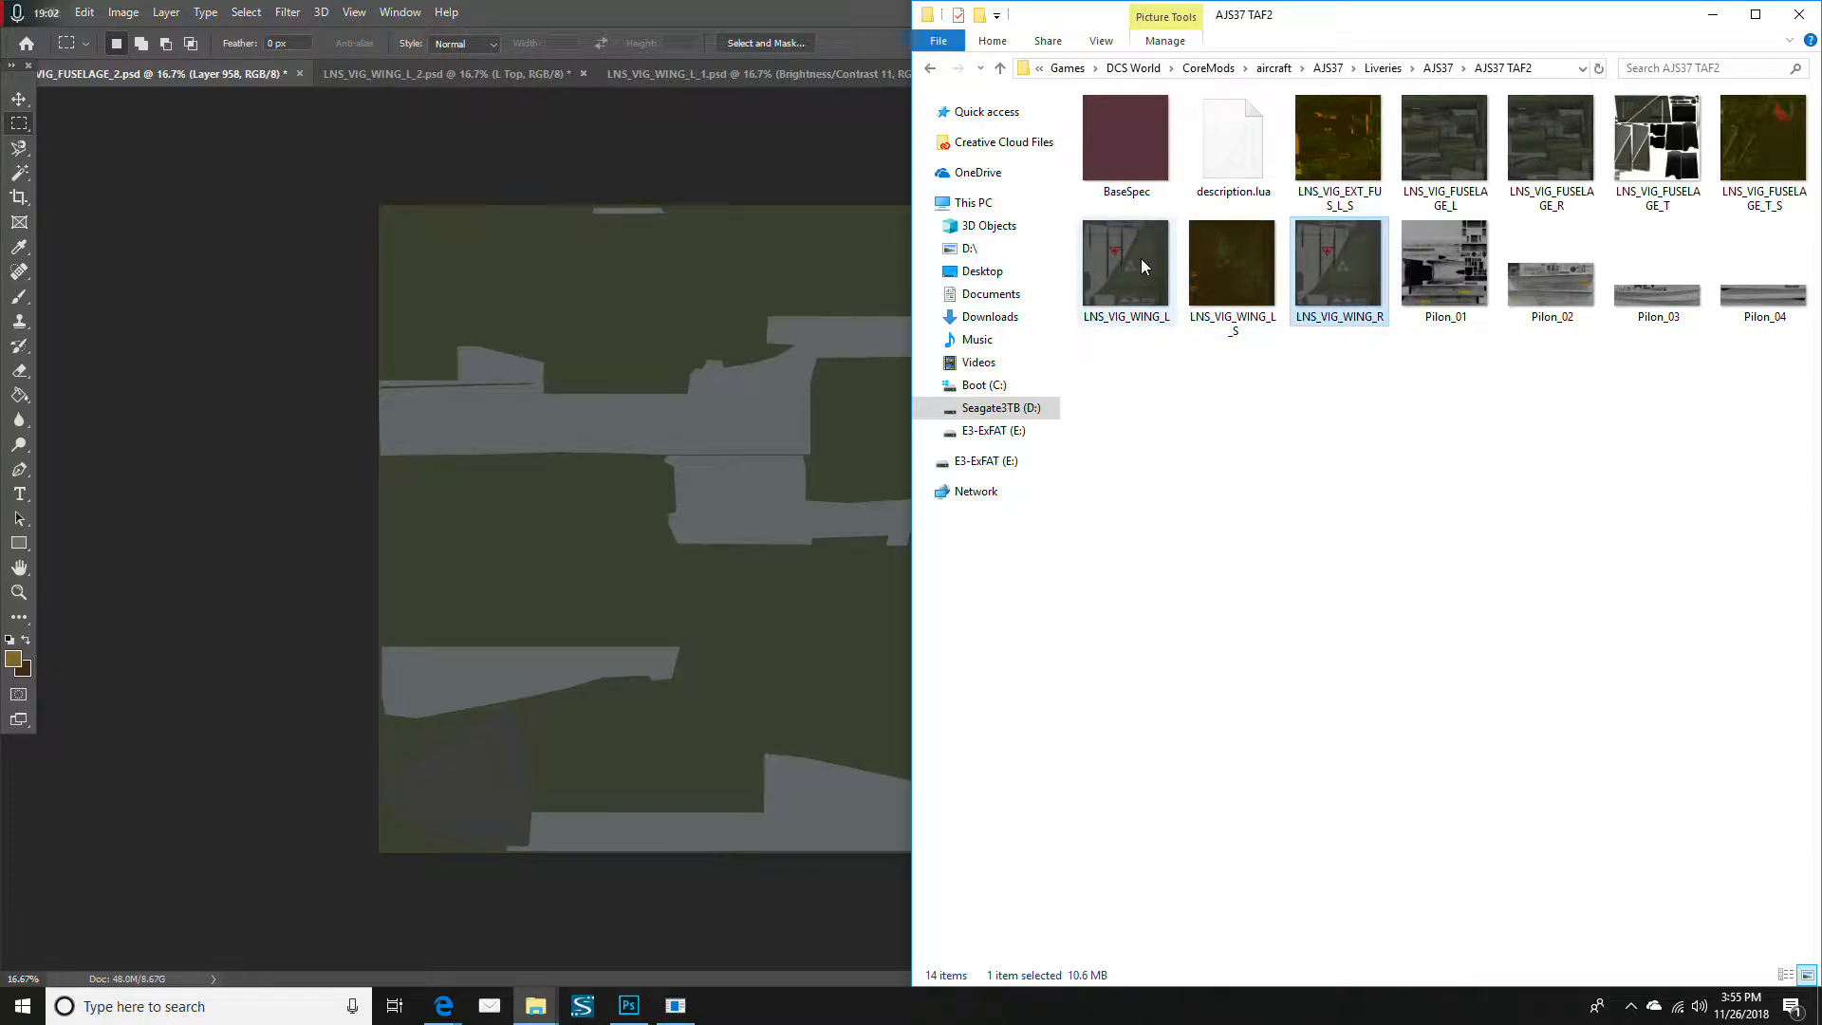
Return to the fuselage template in Photoshop and turn on the weathering and surface detail layer groups above the DECALS group
left_click(333, 262)
scroll(1534, 794, "up", 10)
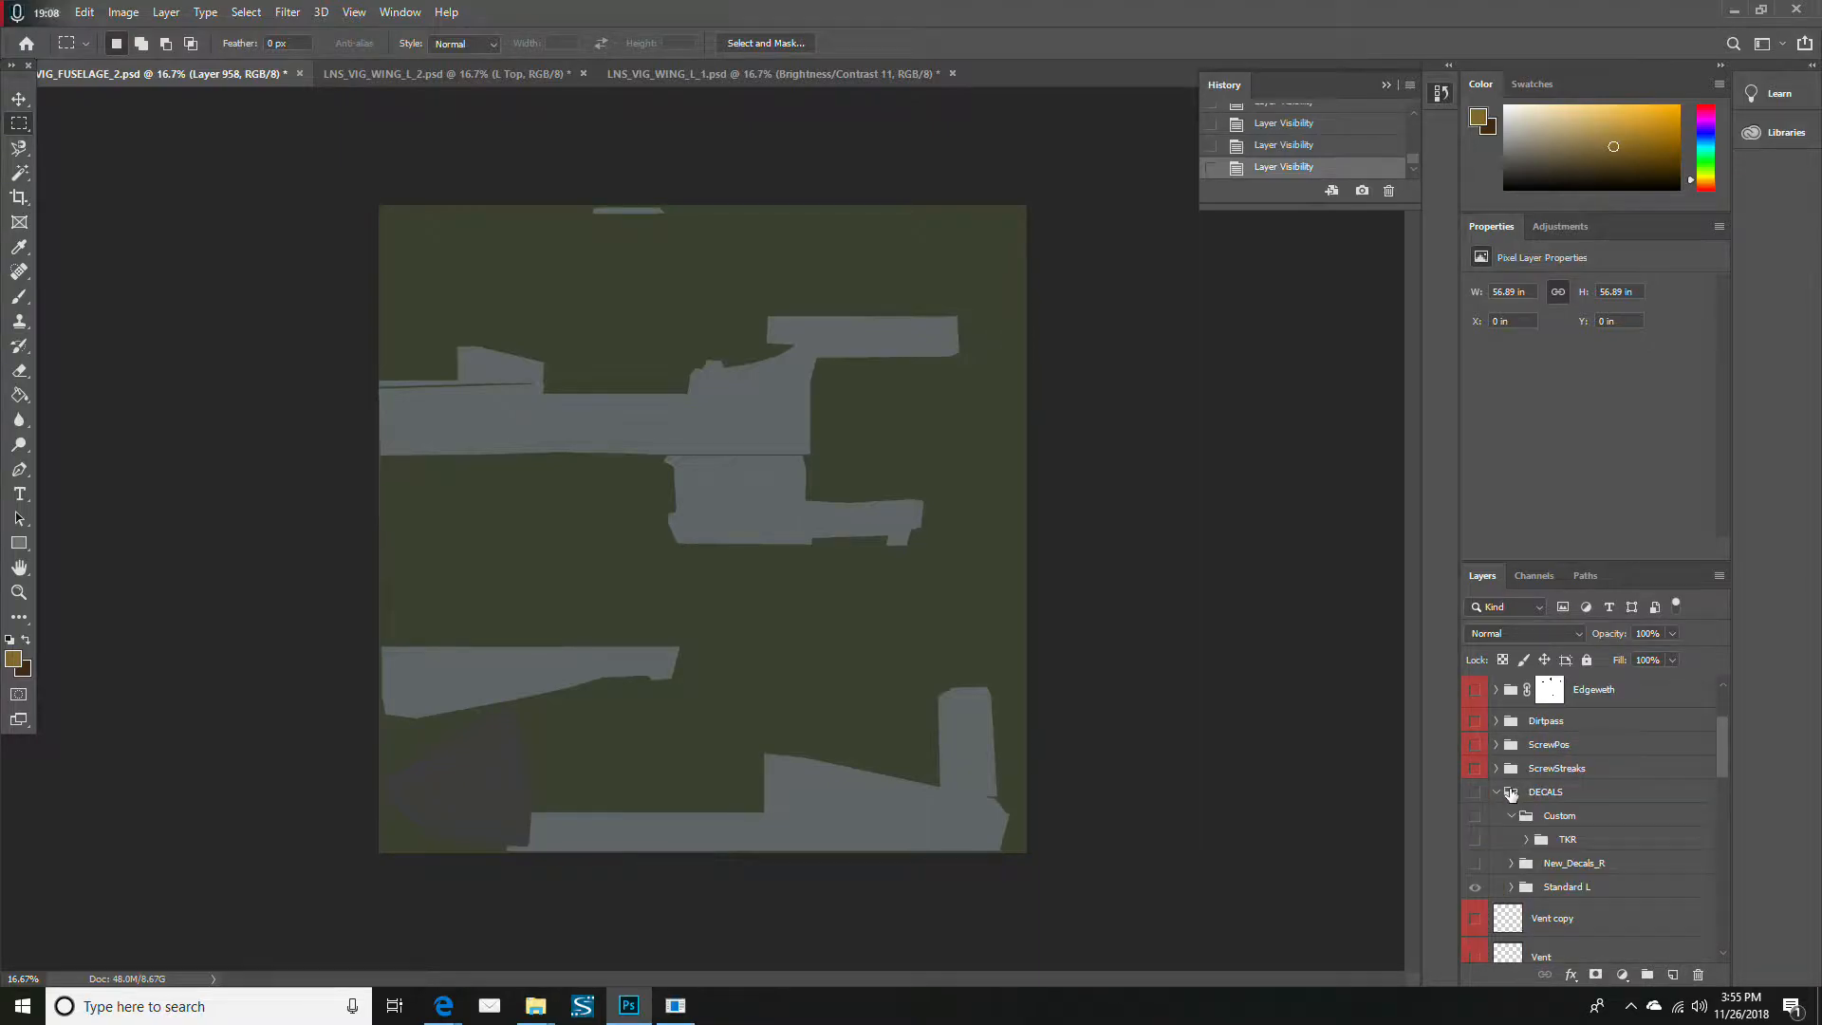
left_click(1496, 768)
scroll(1613, 679, "down", 3)
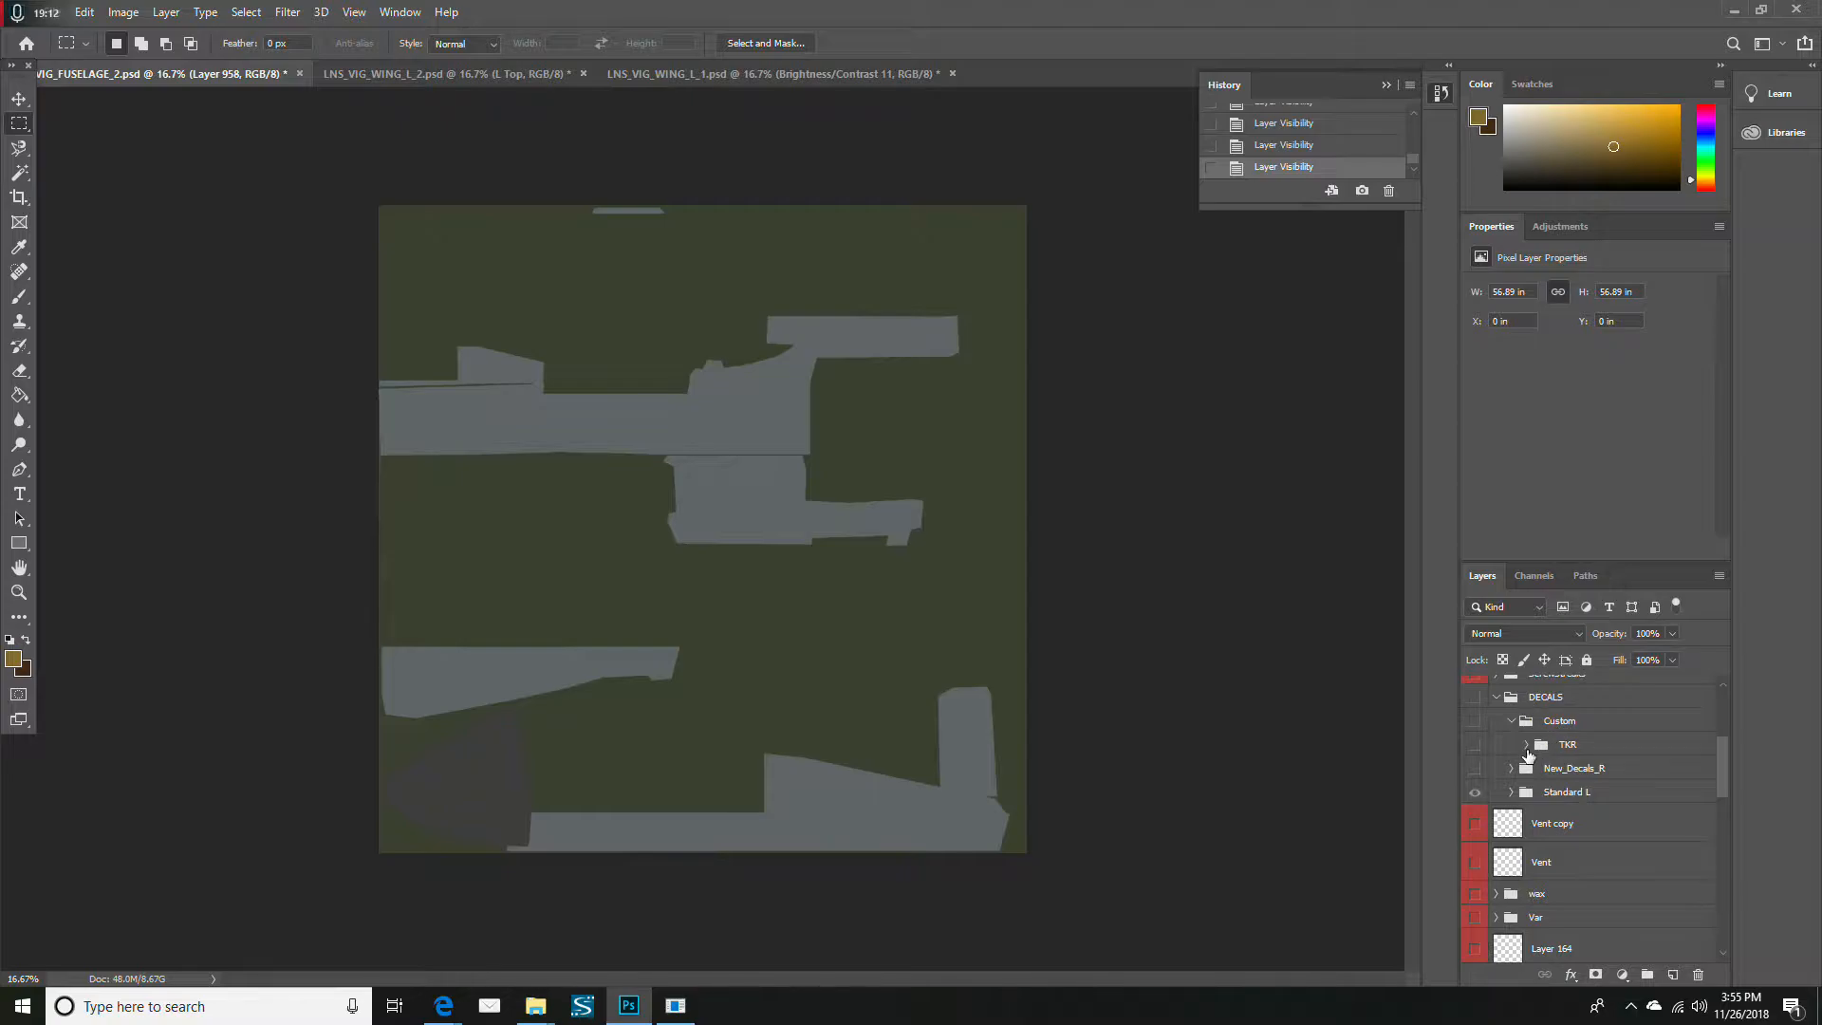
scroll(1534, 776, "up", 3)
left_click_drag(1475, 734, 1474, 898)
scroll(1534, 844, "down", 1)
scroll(1535, 844, "down", 3)
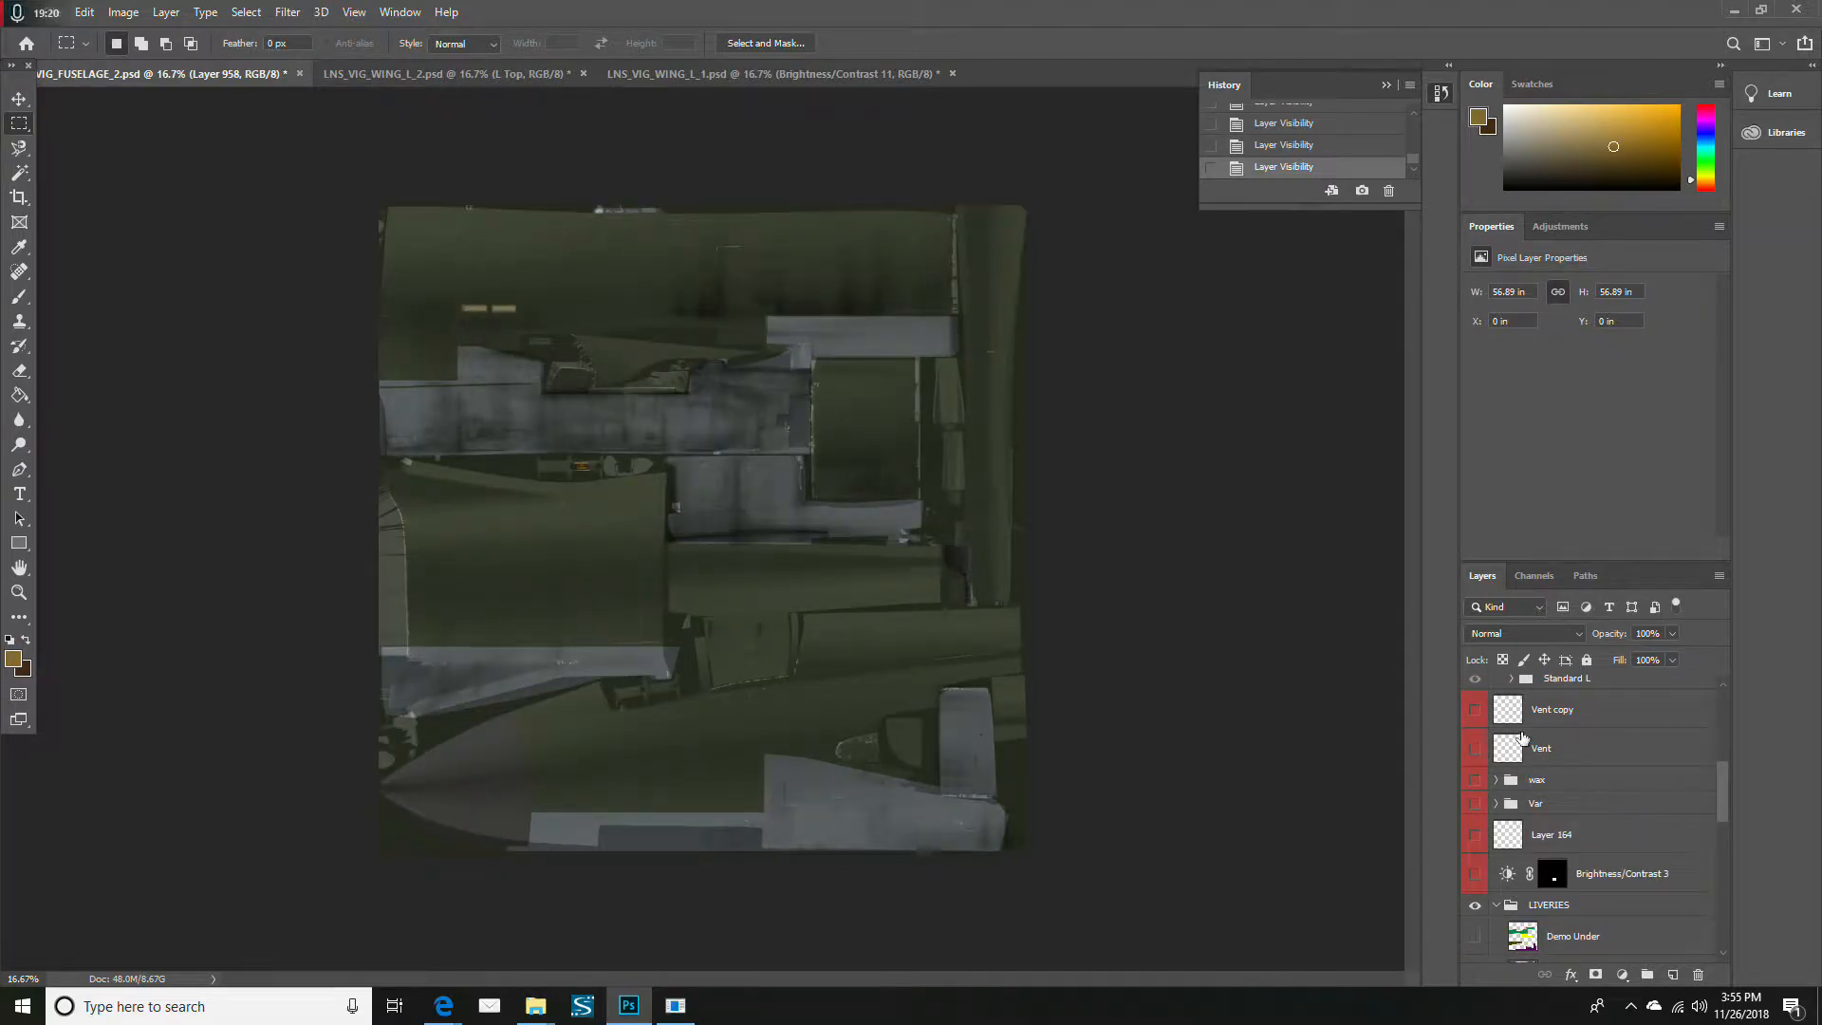
Turn on the Vent copy, Vent, wax, Var, Layer 164 and Brightness/Contrast 3 layers between the DECALS and LIVERIES groups
left_click_drag(1474, 710, 1409, 757)
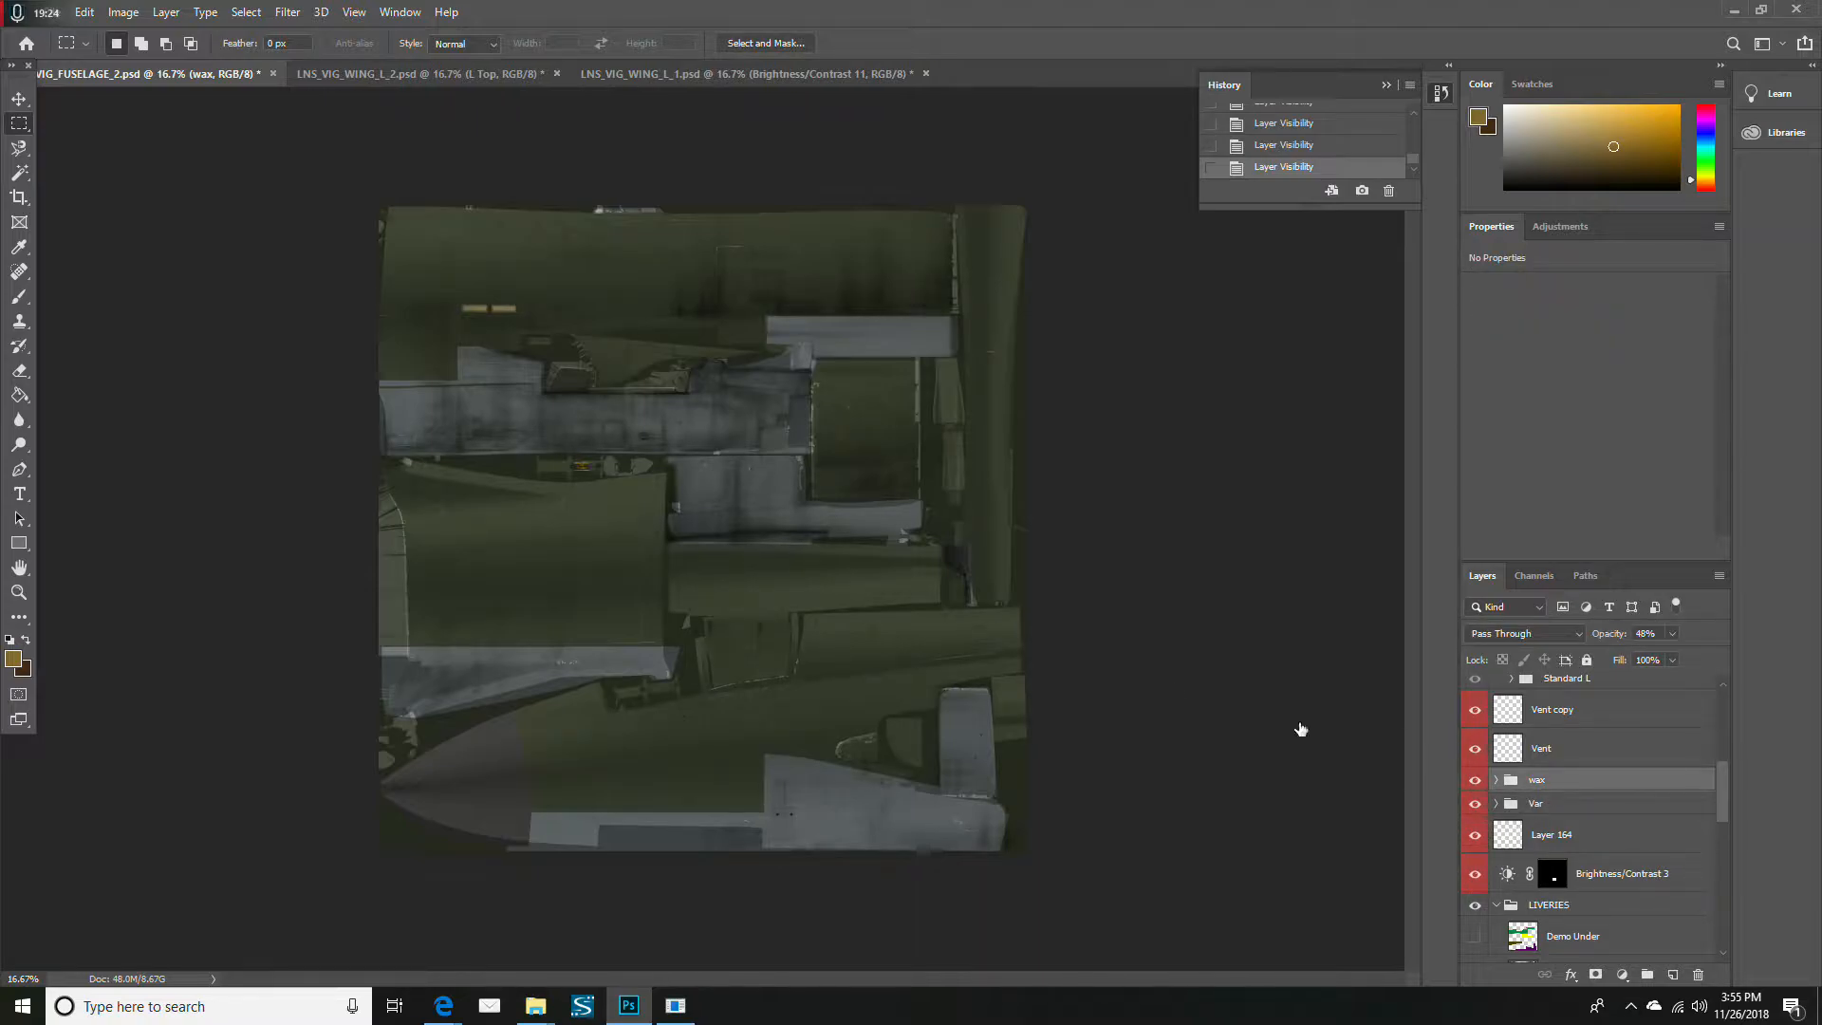
scroll(1575, 769, "down", 6)
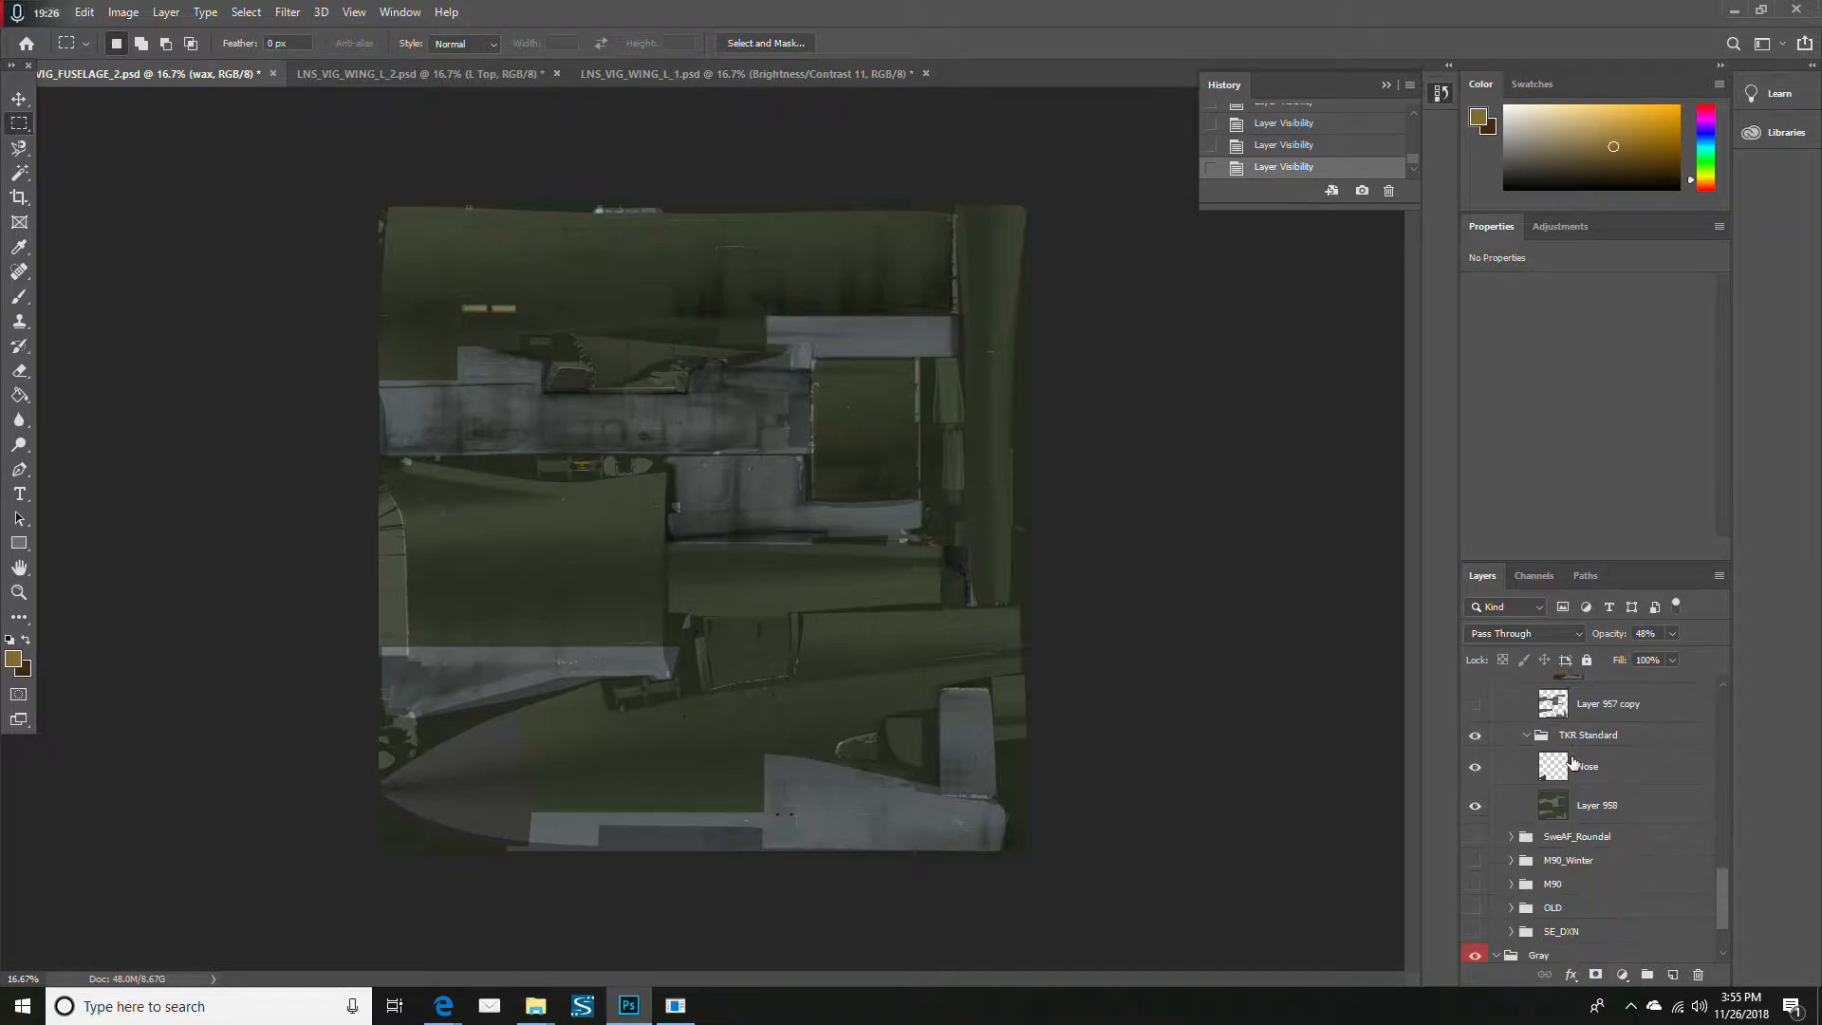
scroll(1590, 769, "up", 6)
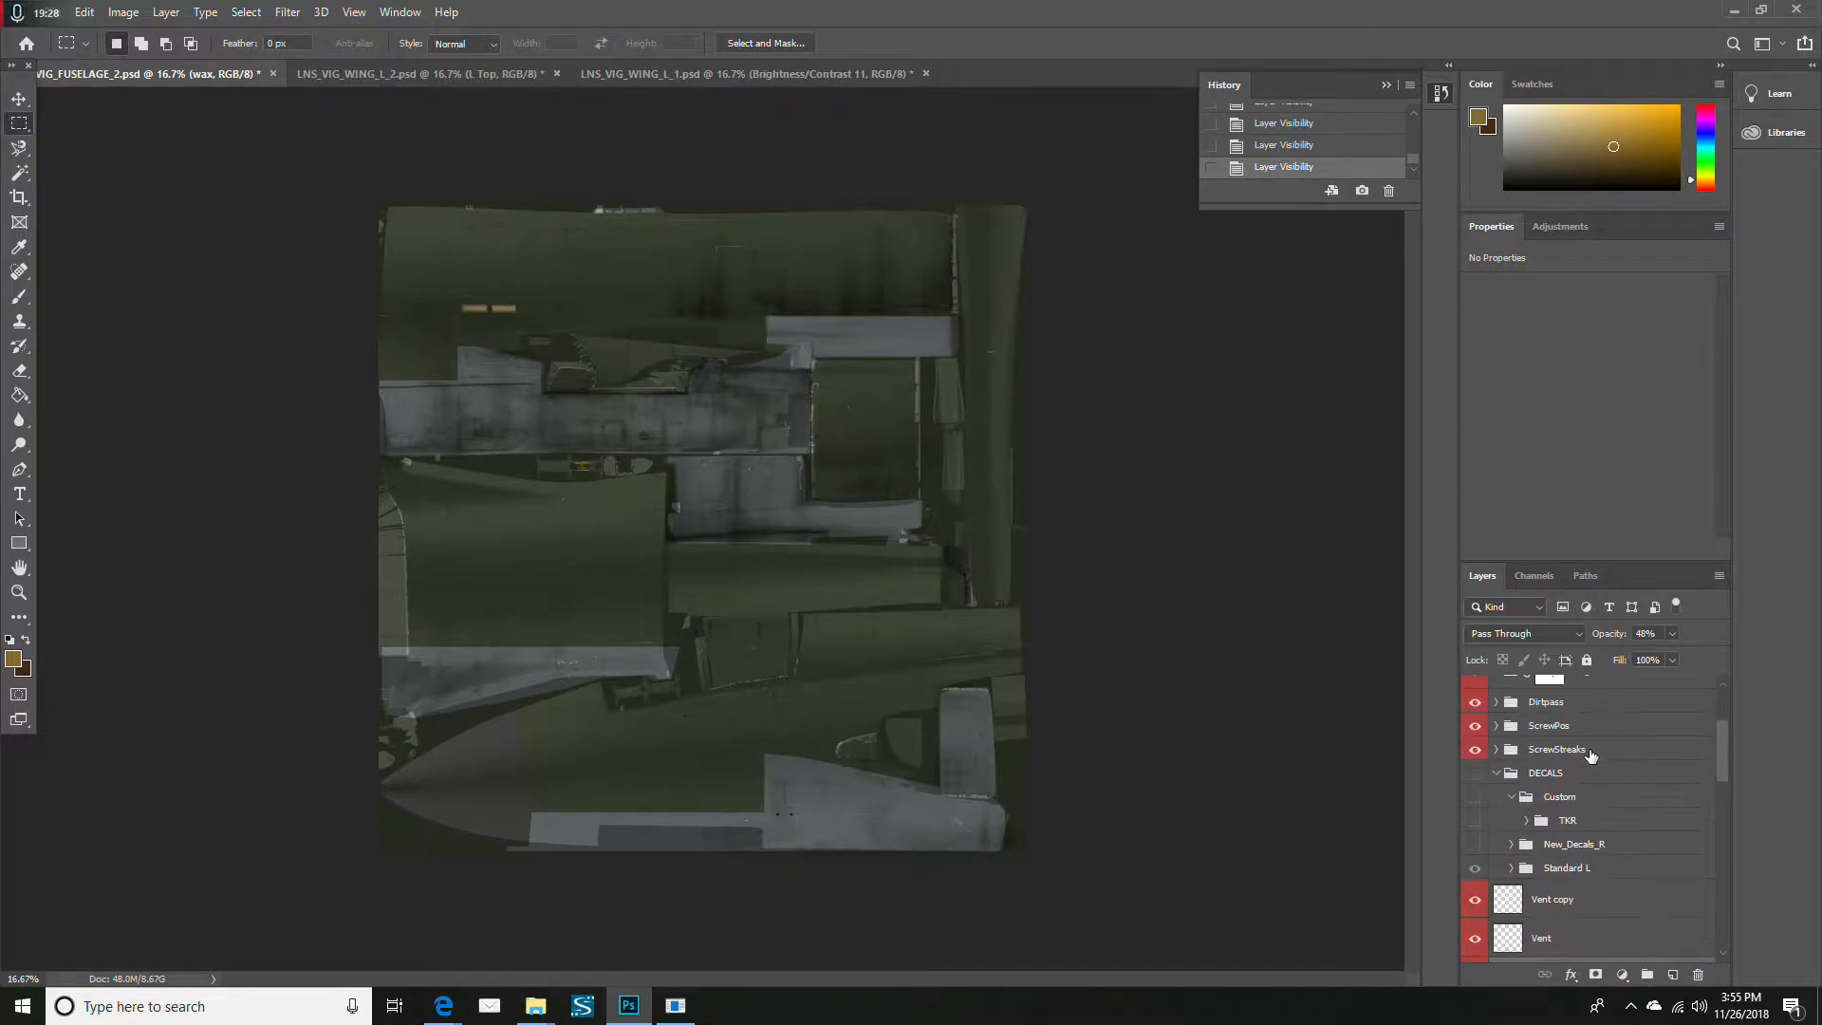
scroll(1580, 788, "down", 1)
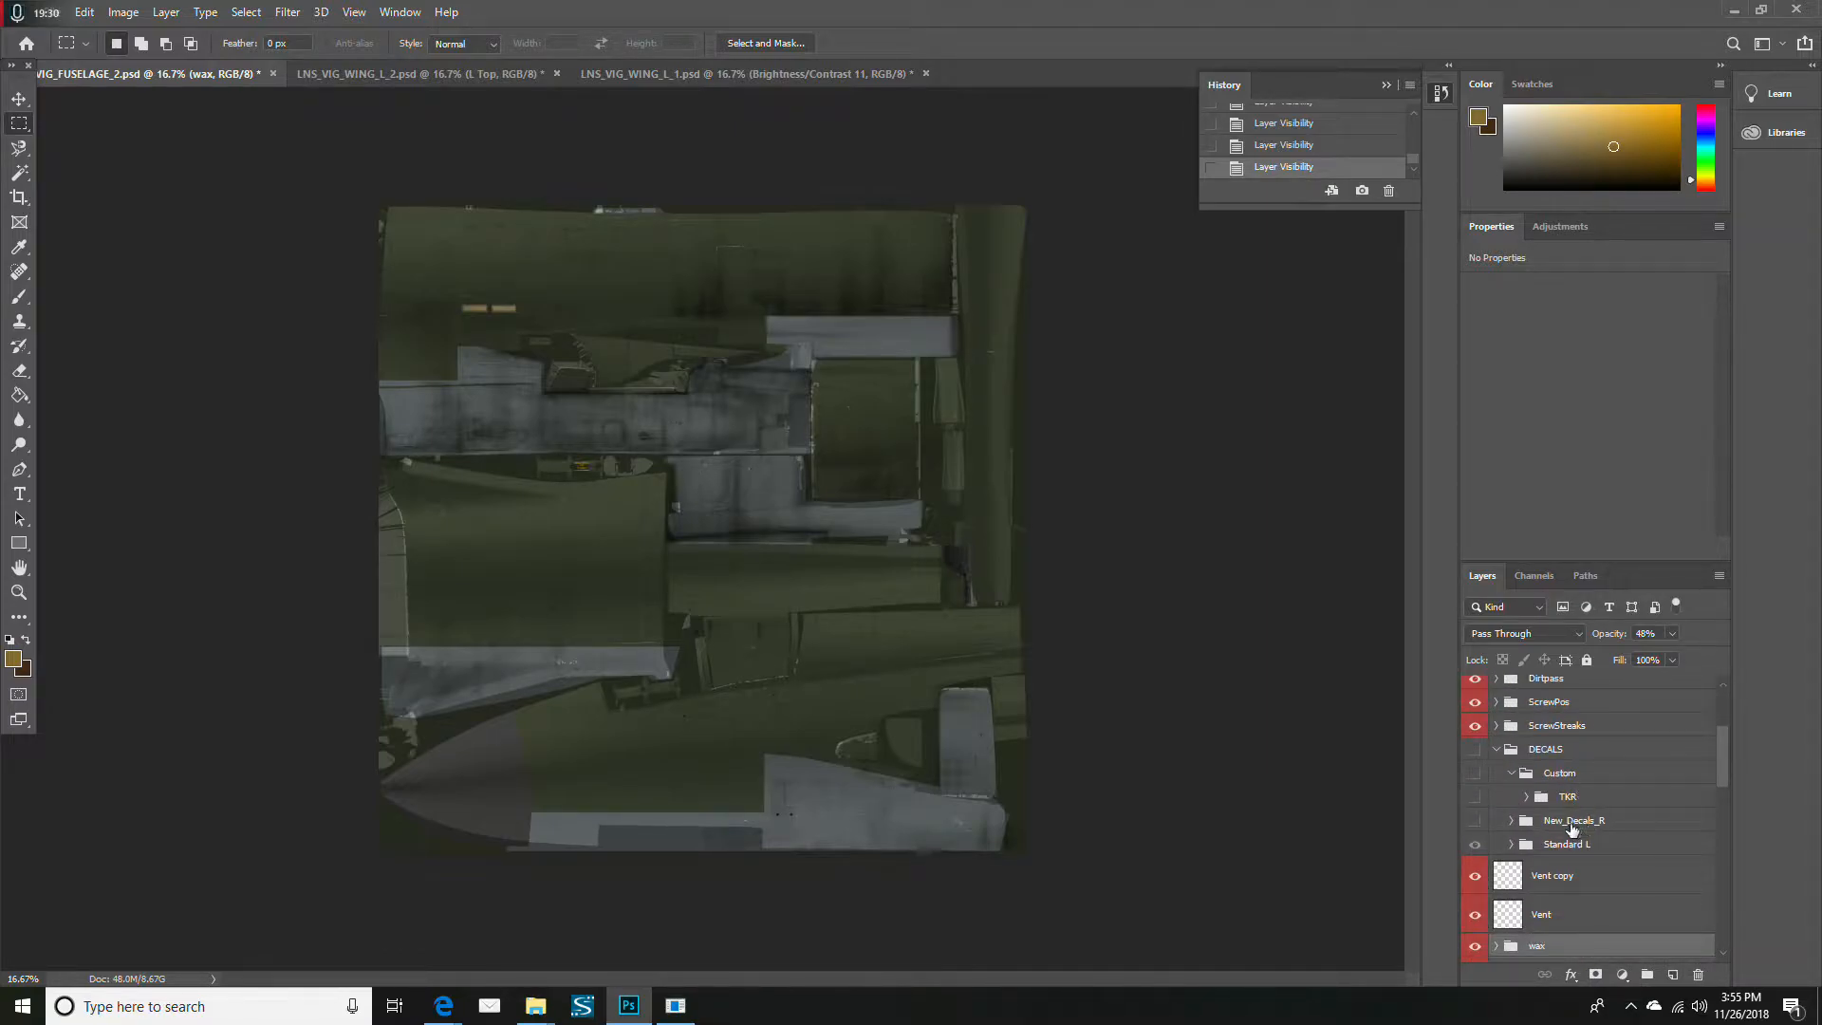
Turn on the DECALS group with New_Decals_R shown and Standard L hidden
left_click(1473, 844)
left_click(1476, 845)
left_click(1476, 824)
left_click(1475, 845)
Bring up the Viggen Orig Blanks folder, point out the fuselage and wing PSD templates, and return to Photoshop
mouse_move(537, 1004)
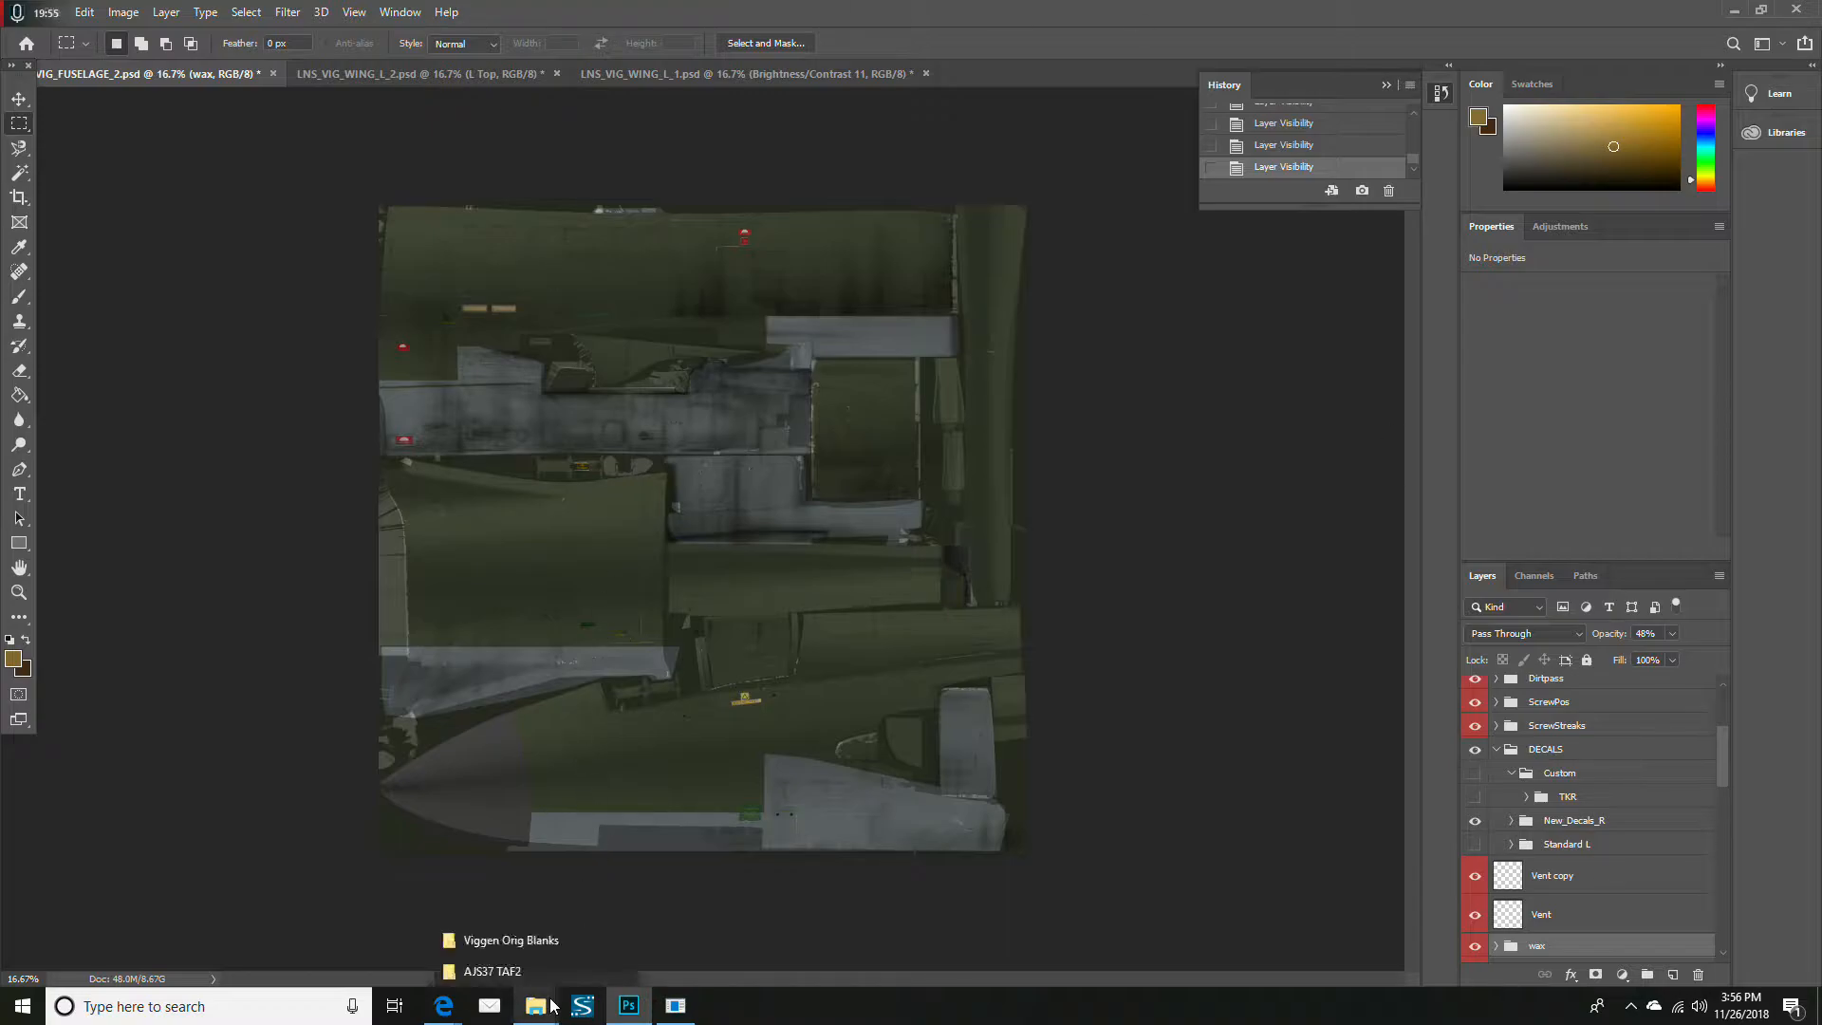
left_click(524, 948)
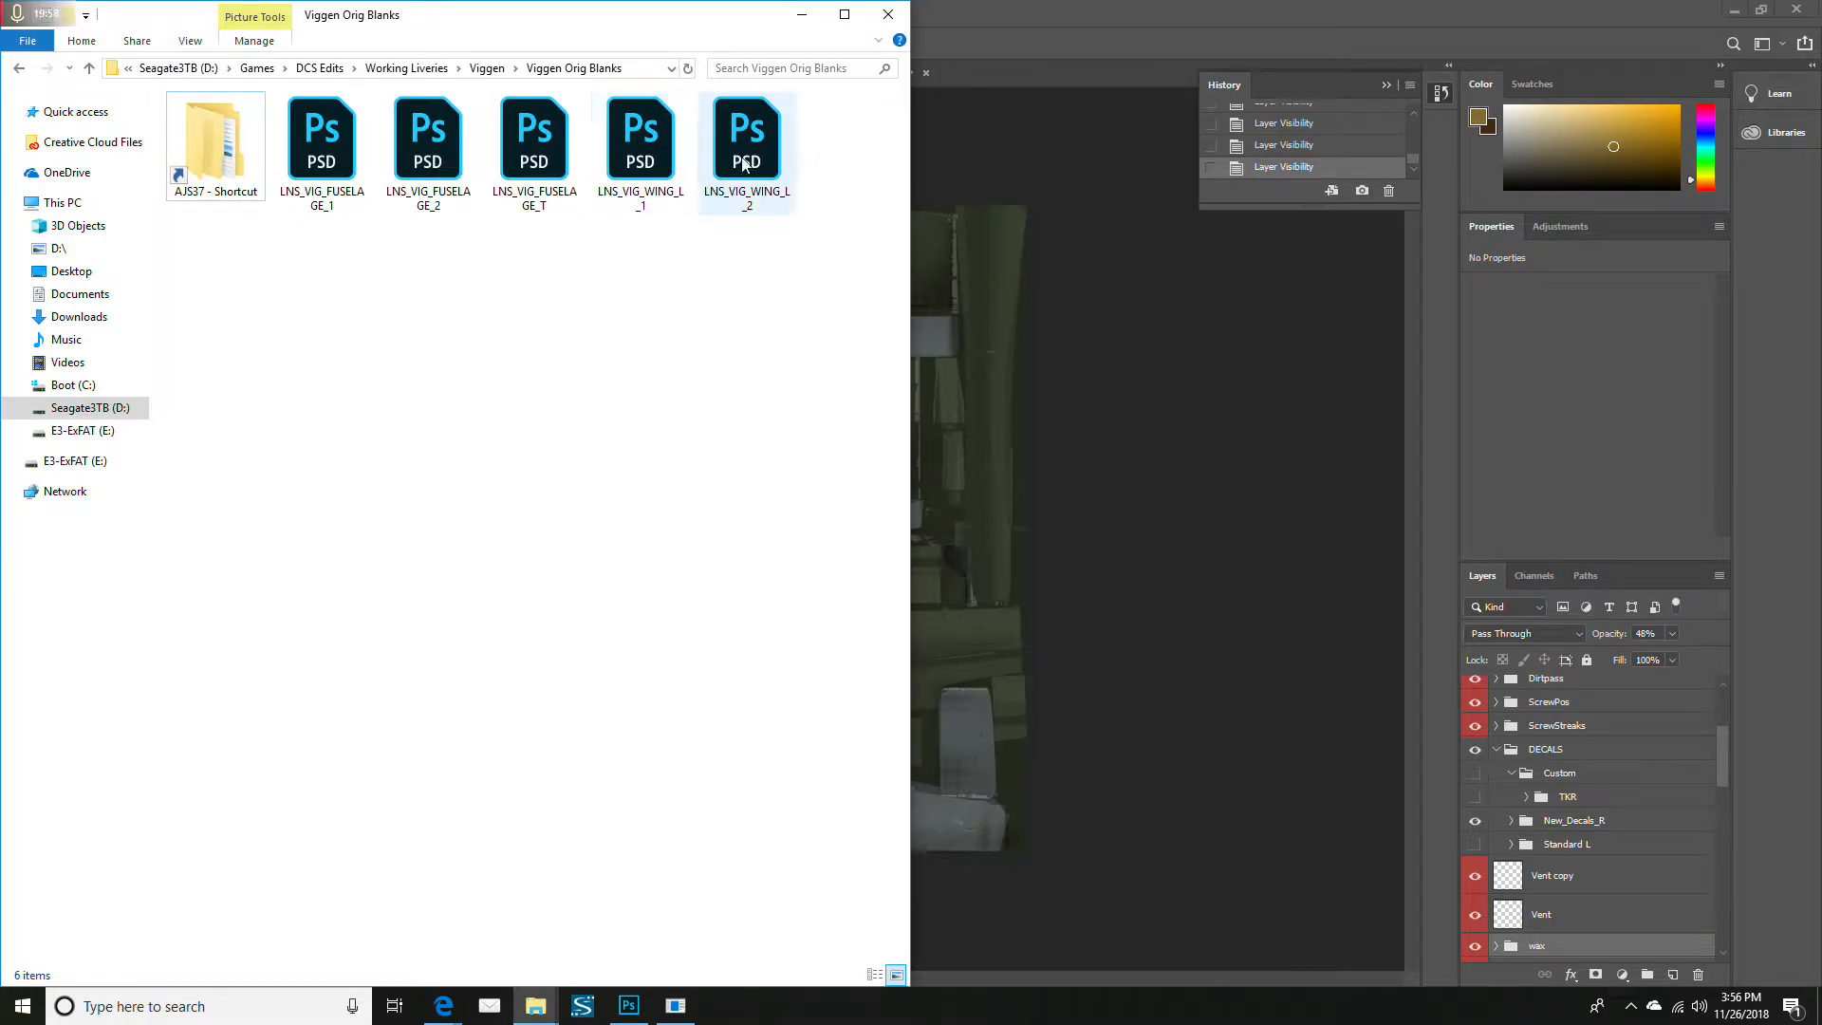
left_click(1289, 483)
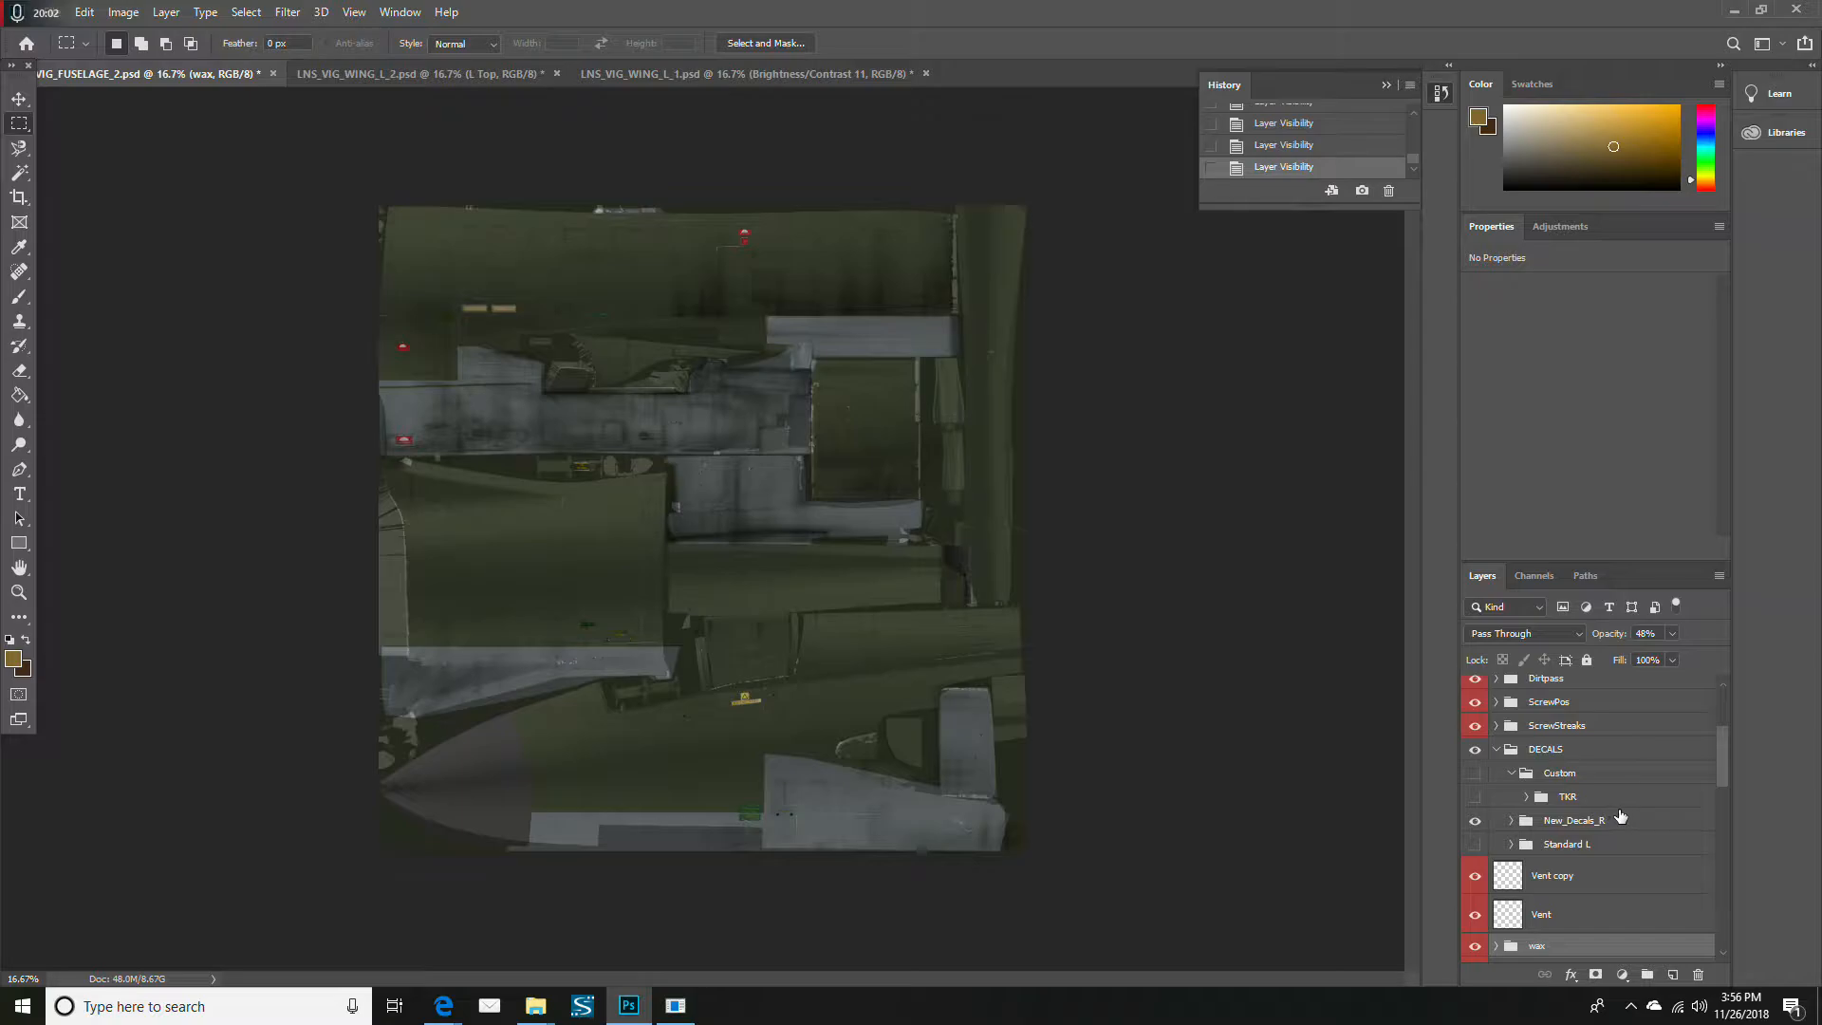
Show the Standard L decal group instead of New_Decals_R, expand it to look through its layers, and collapse it again
left_click(1476, 822)
left_click(1477, 847)
left_click(1512, 844)
scroll(1556, 816, "down", 3)
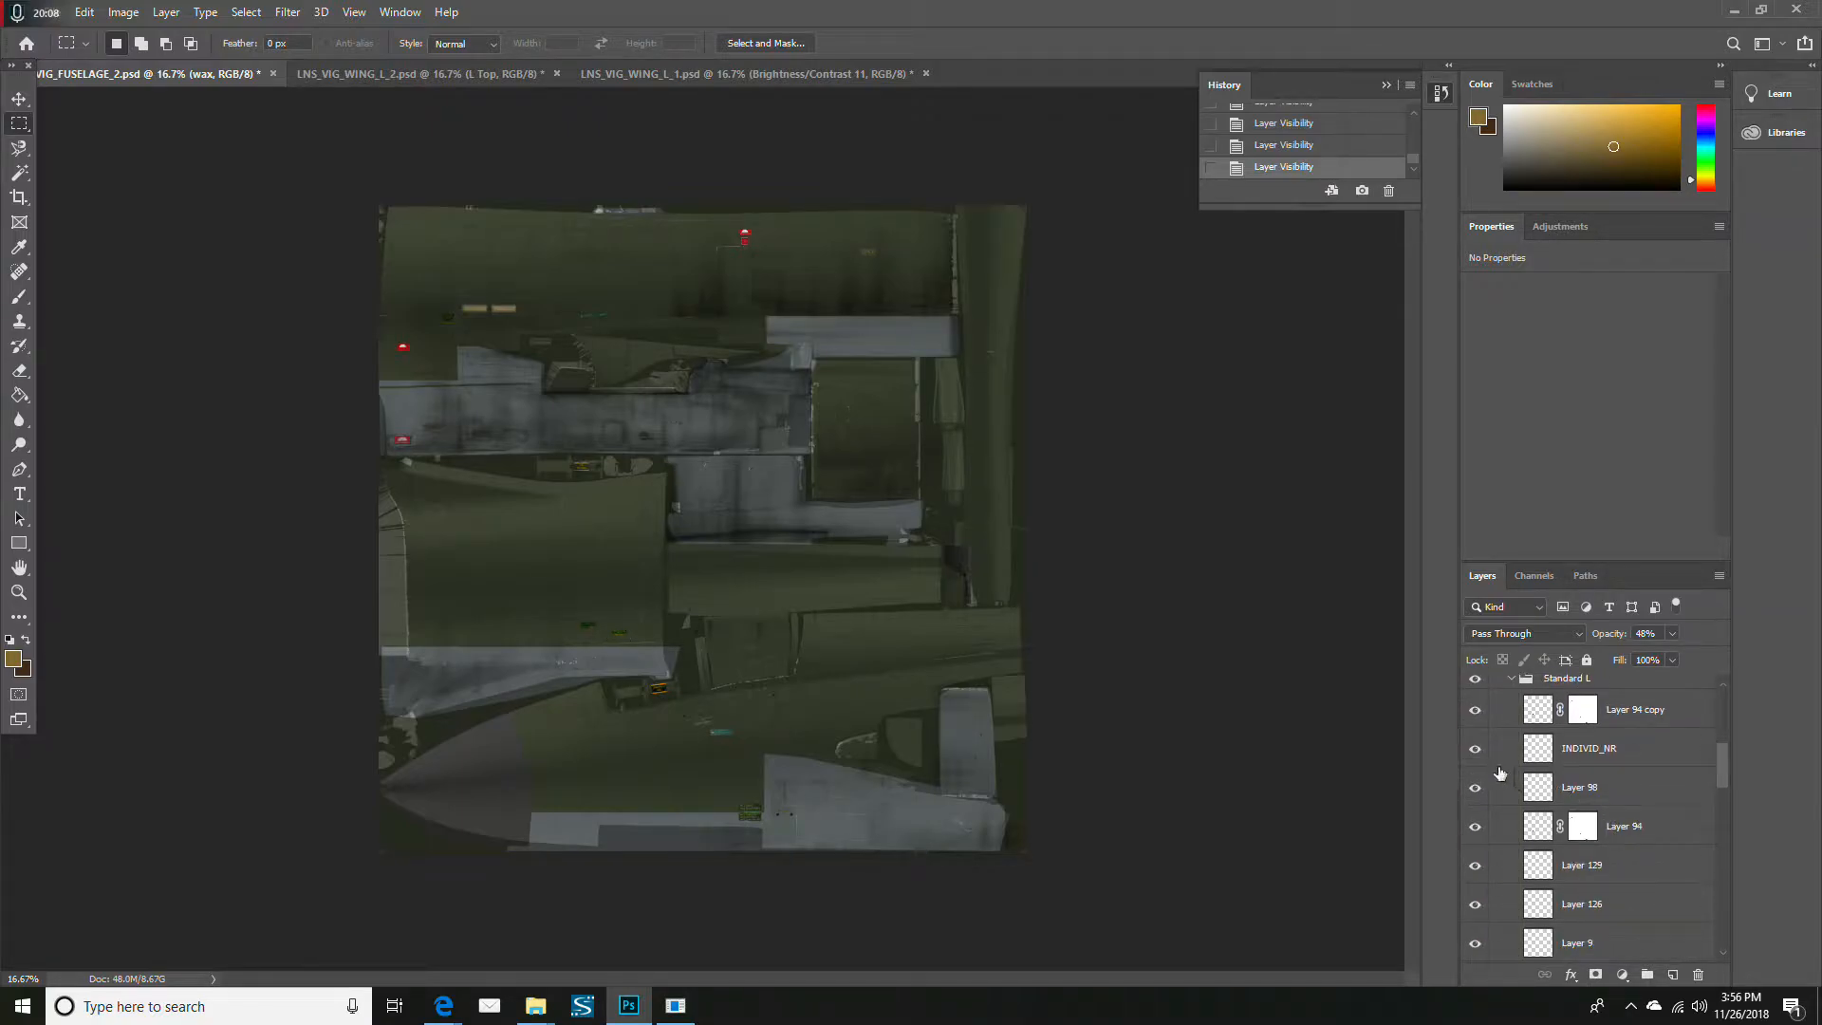
scroll(1572, 790, "up", 3)
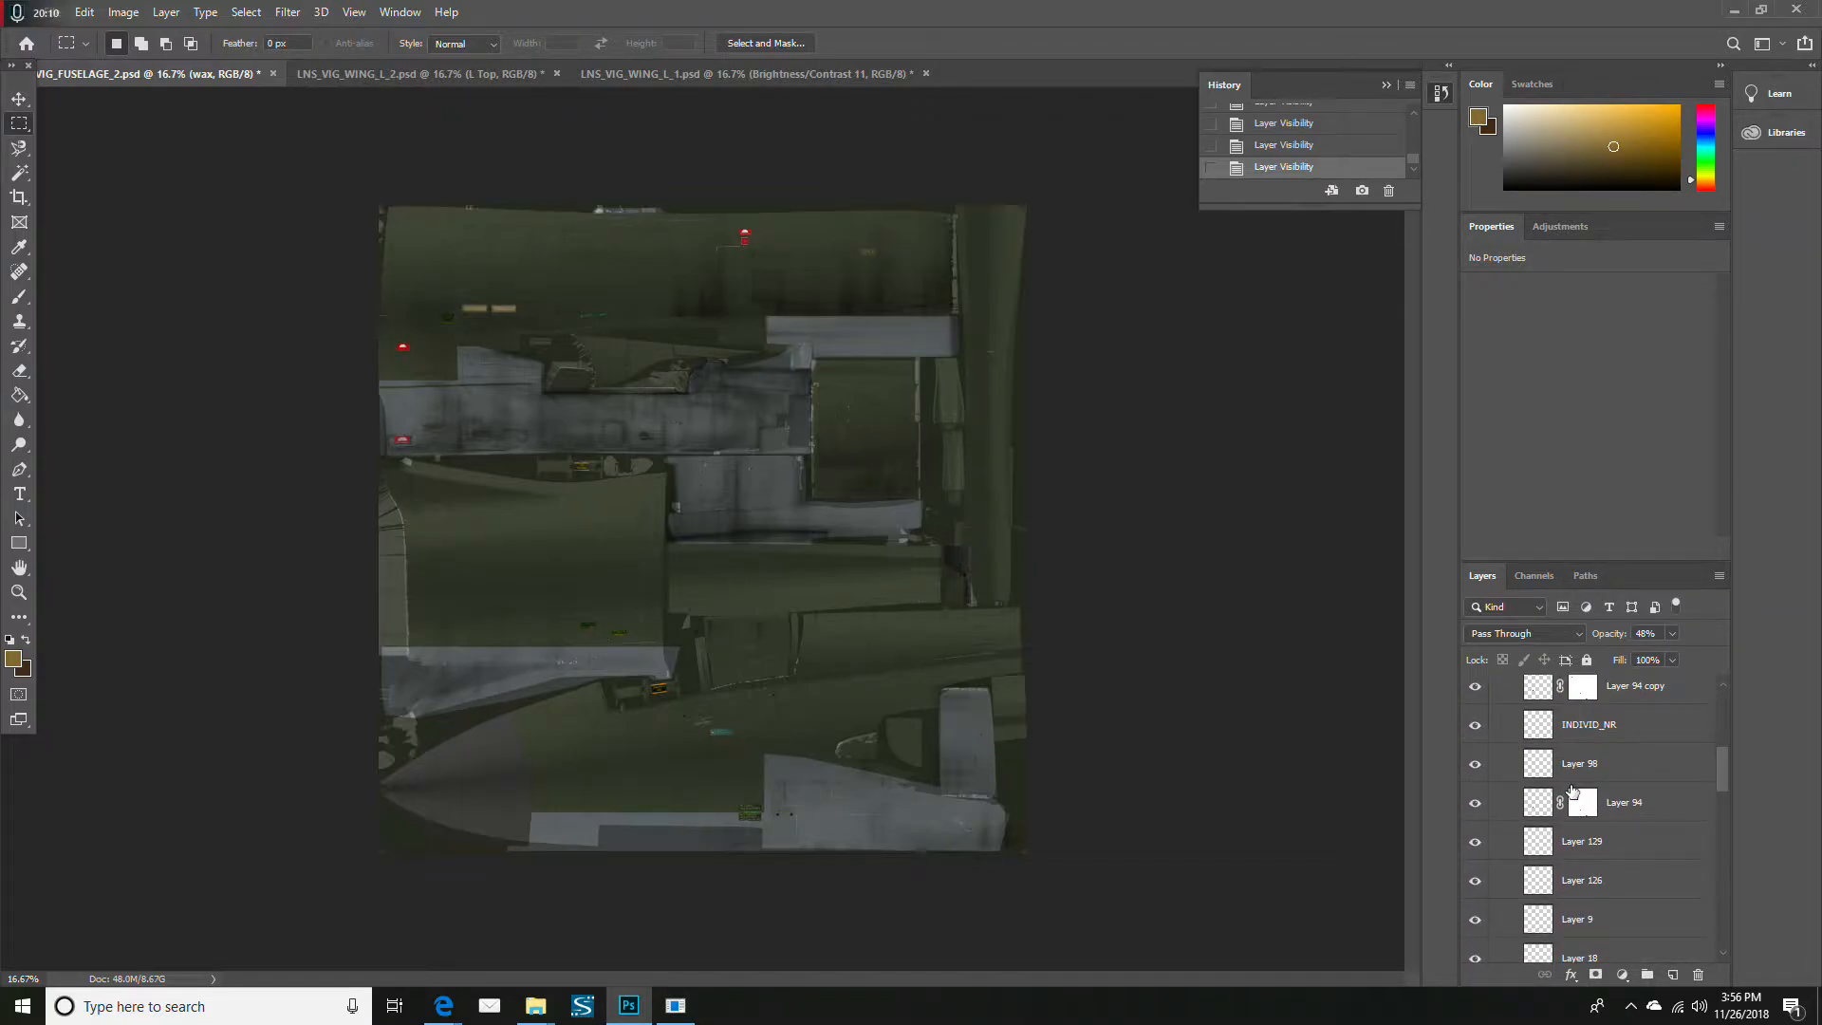
scroll(1539, 835, "down", 1)
scroll(1539, 835, "up", 5)
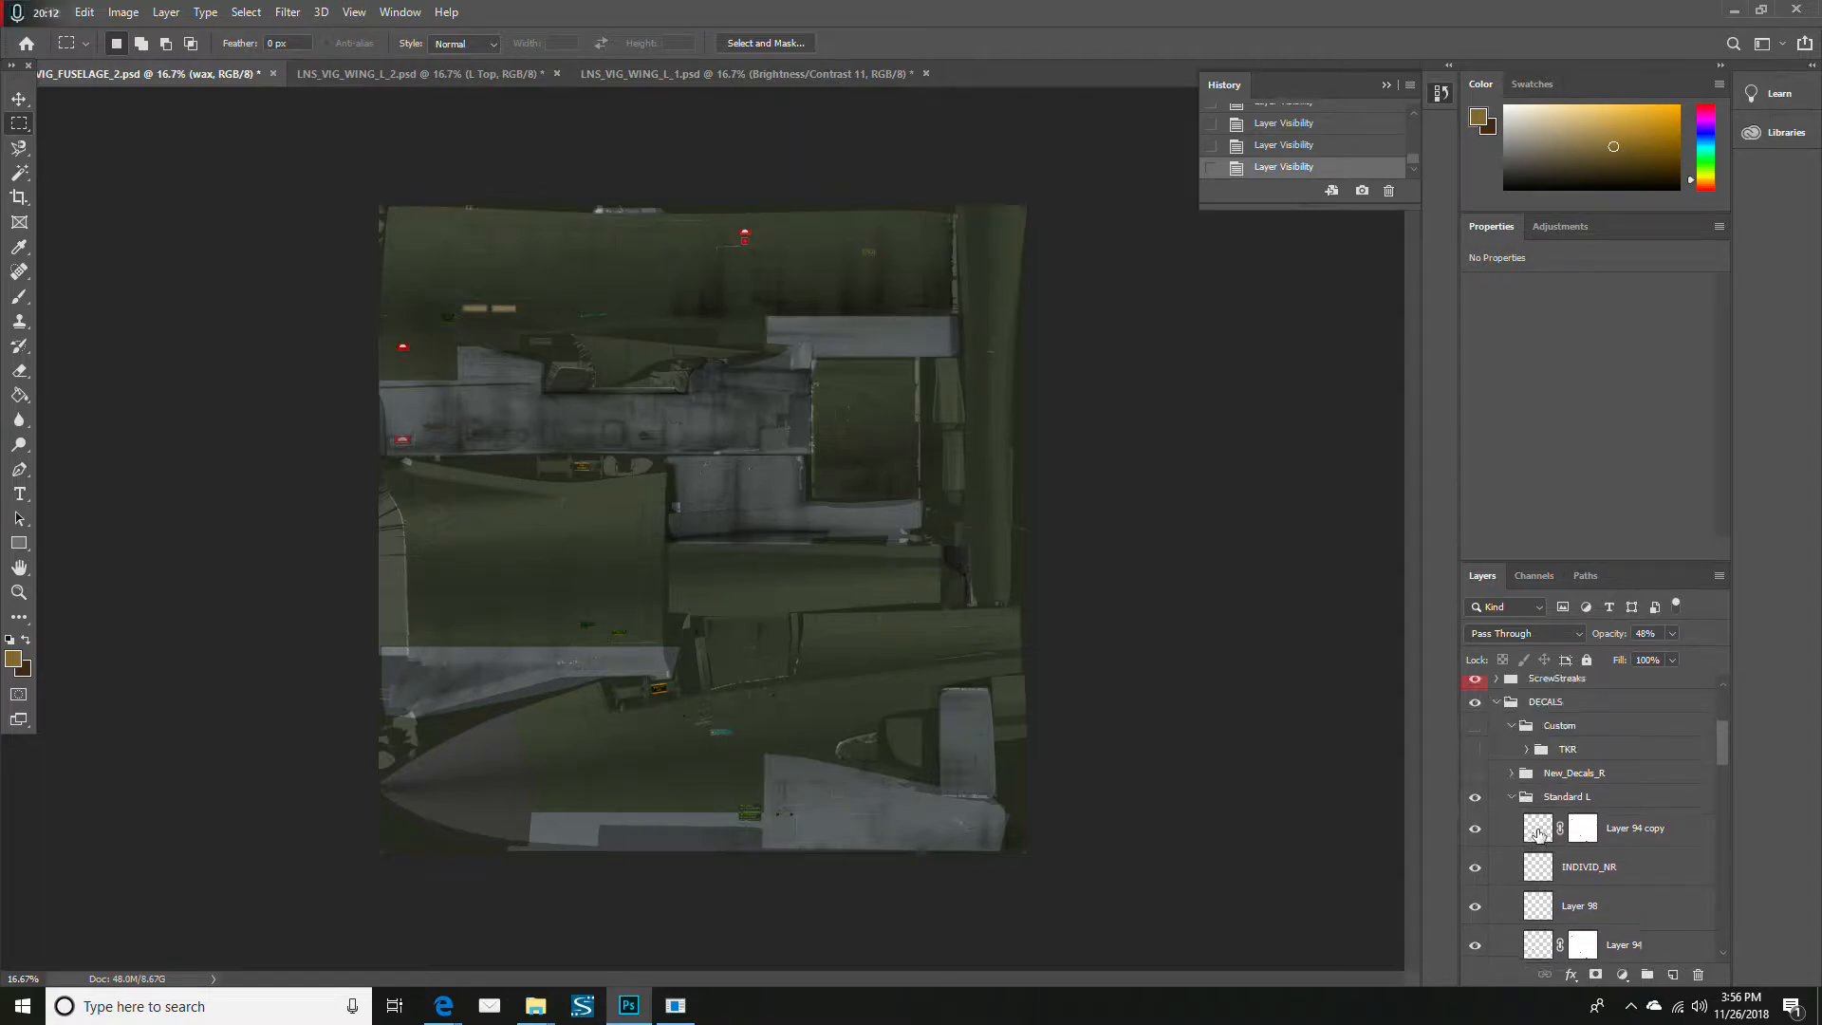
left_click(1510, 821)
scroll(1619, 822, "down", 1)
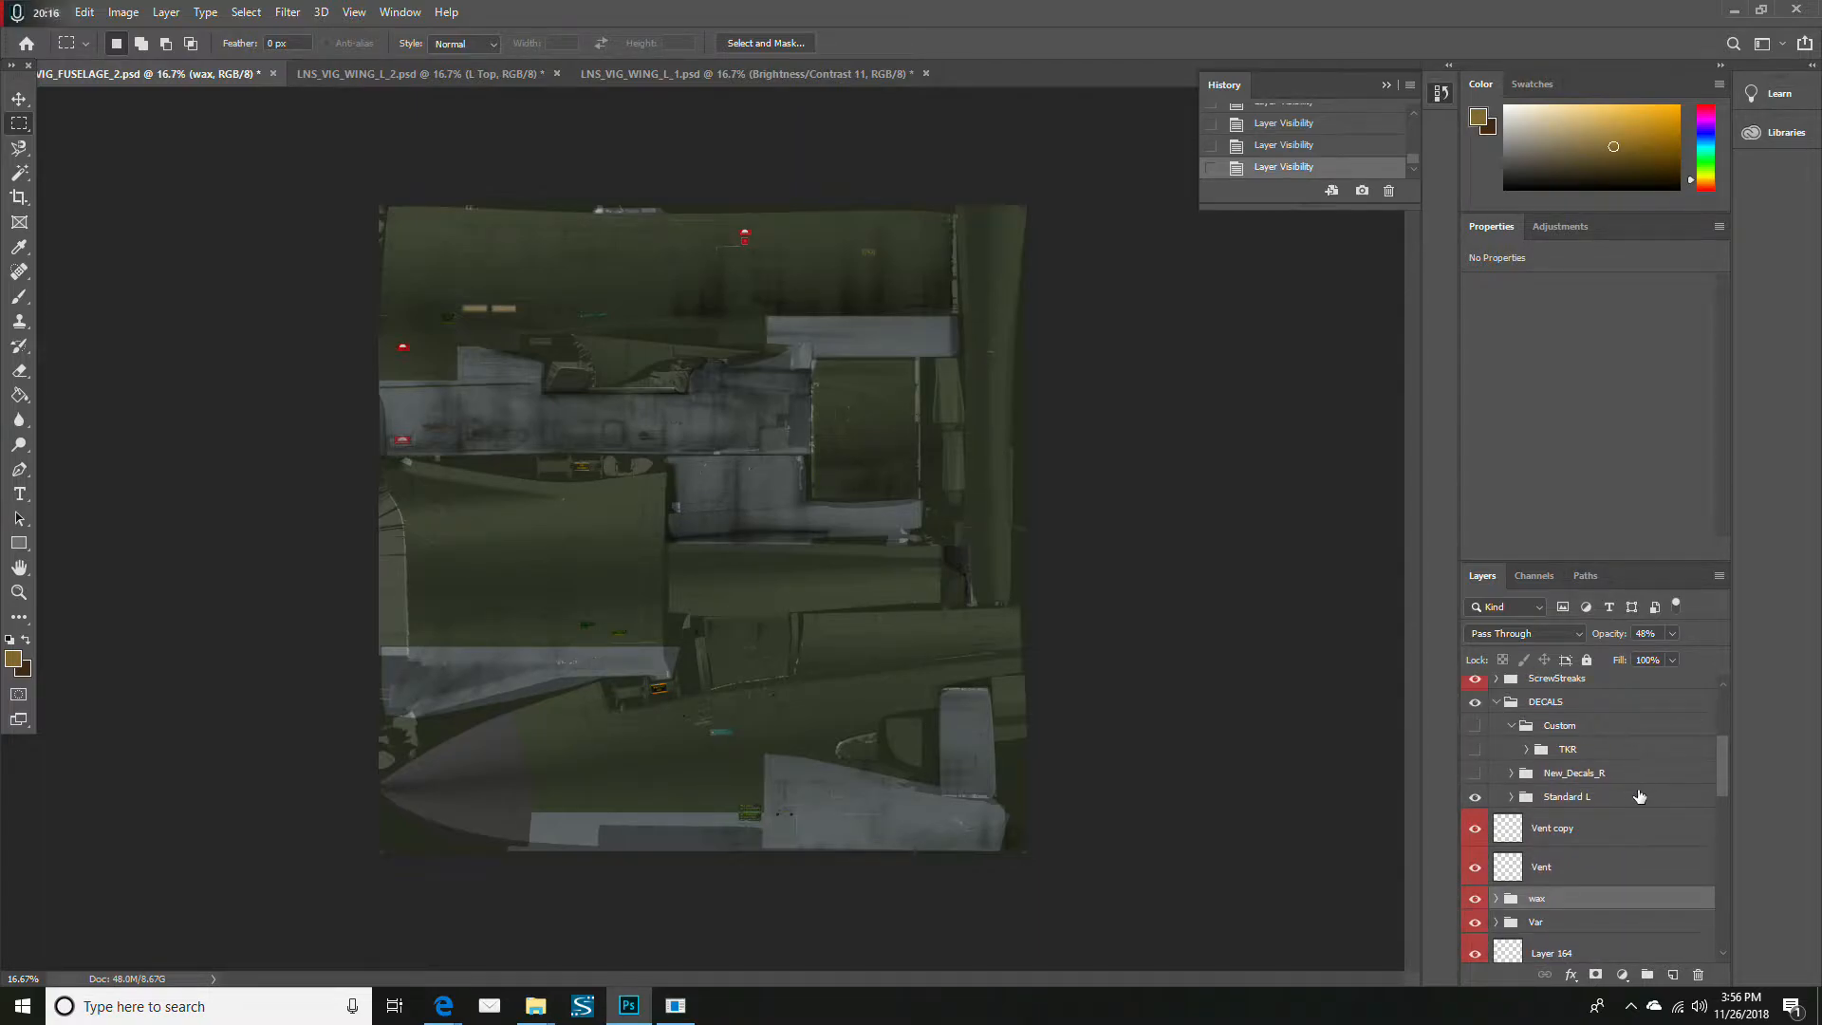
Expand the TKR group under Custom in DECALS, select its Layer 967 and toggle that layer's visibility
scroll(1518, 792, "down", 15)
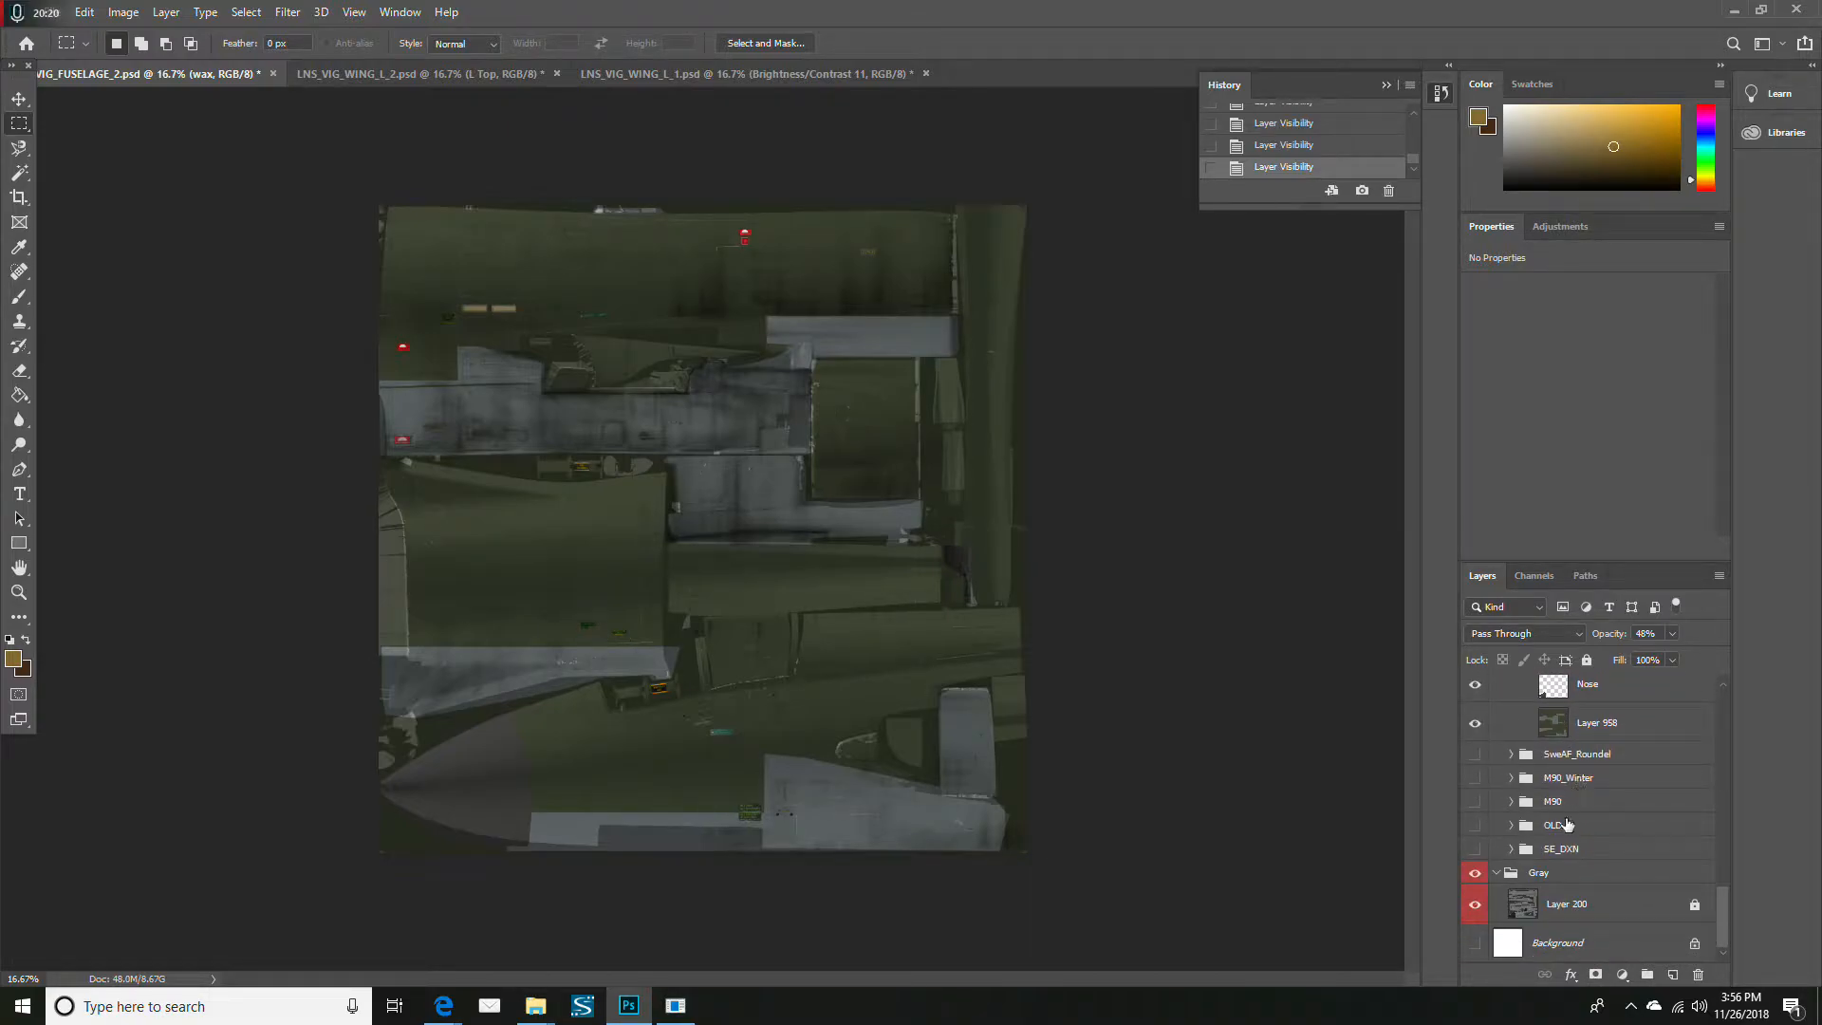
scroll(1542, 821, "up", 5)
scroll(1544, 818, "up", 10)
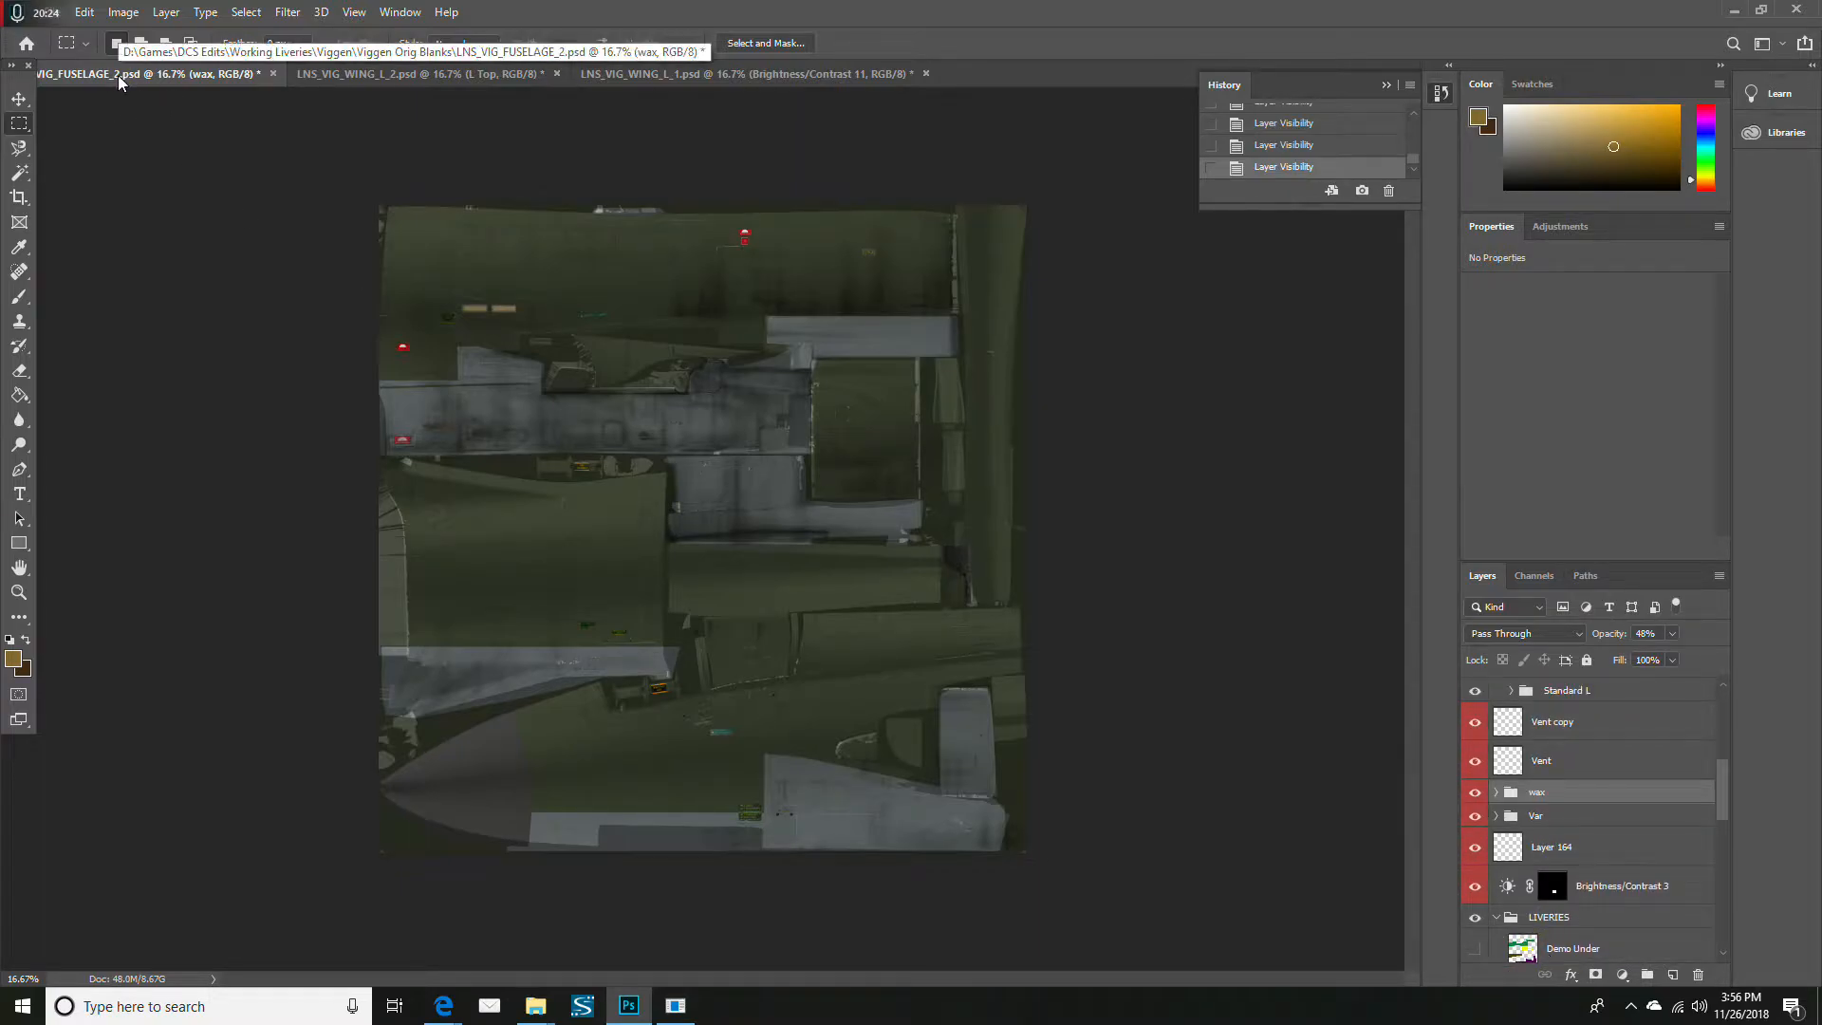
scroll(1631, 777, "up", 2)
scroll(1559, 803, "up", 3)
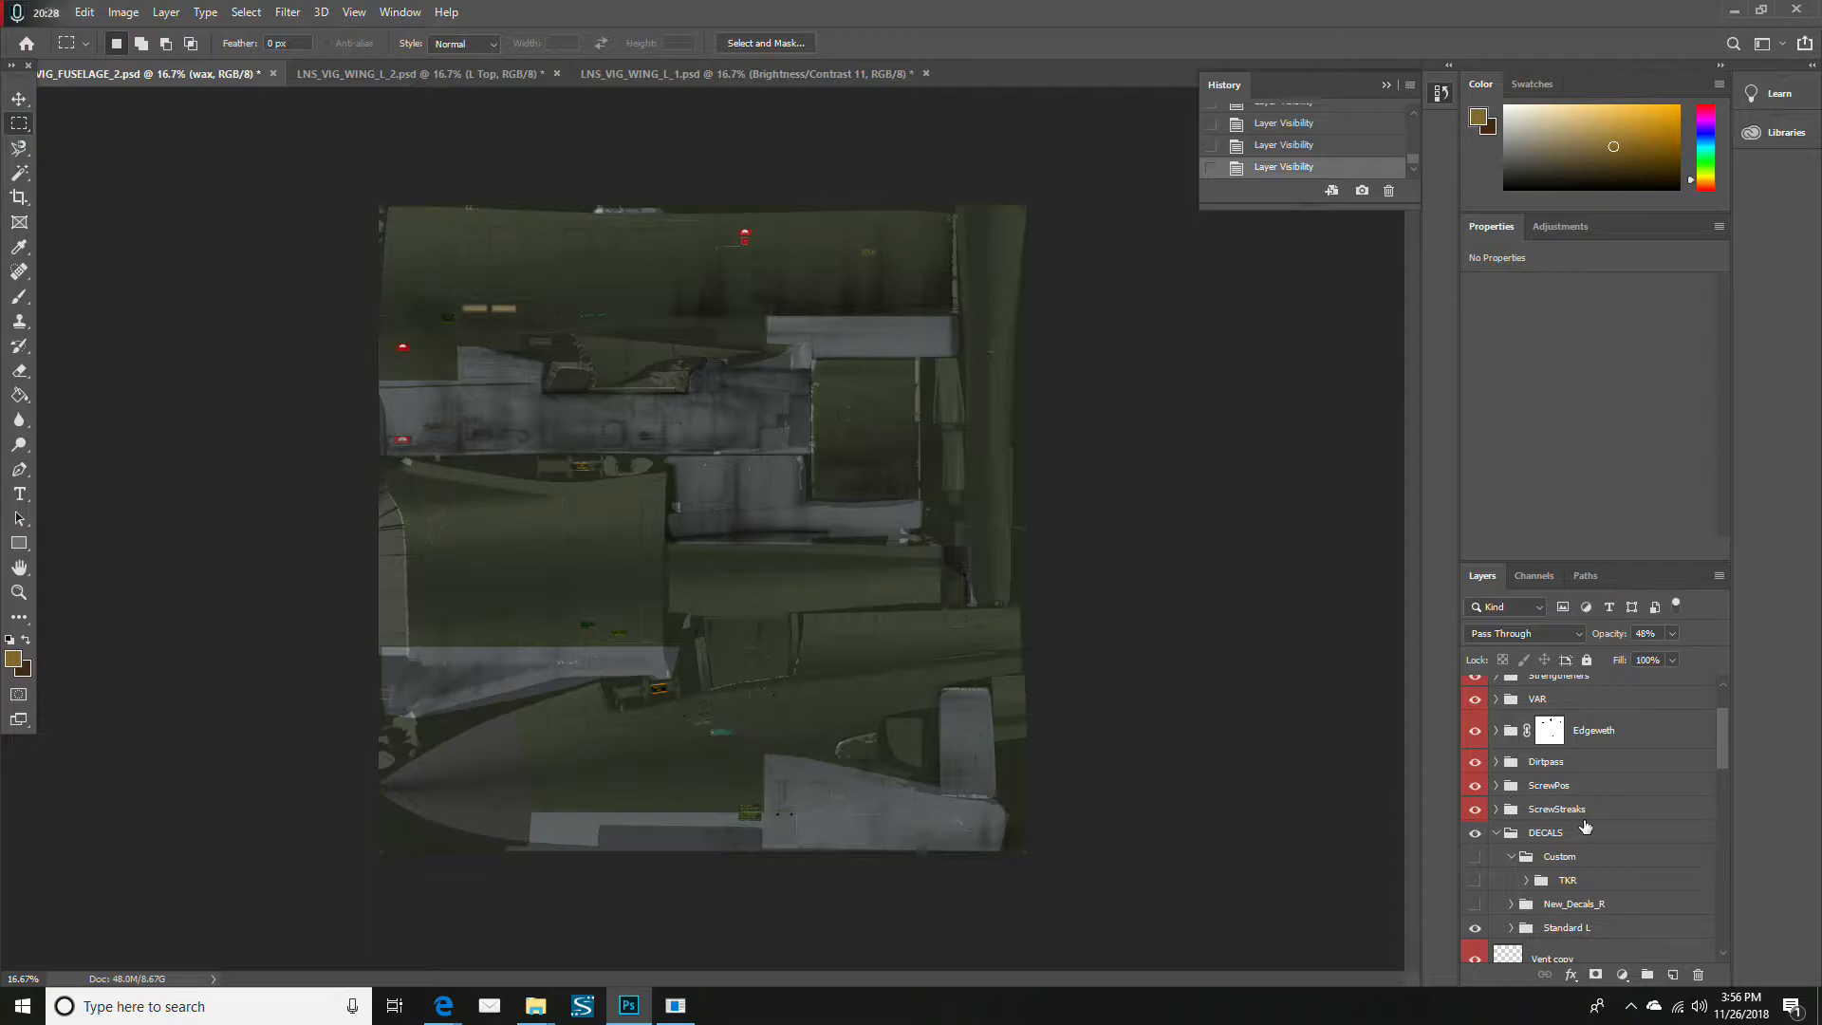
left_click(1542, 882)
left_click(1526, 881)
scroll(1613, 840, "down", 1)
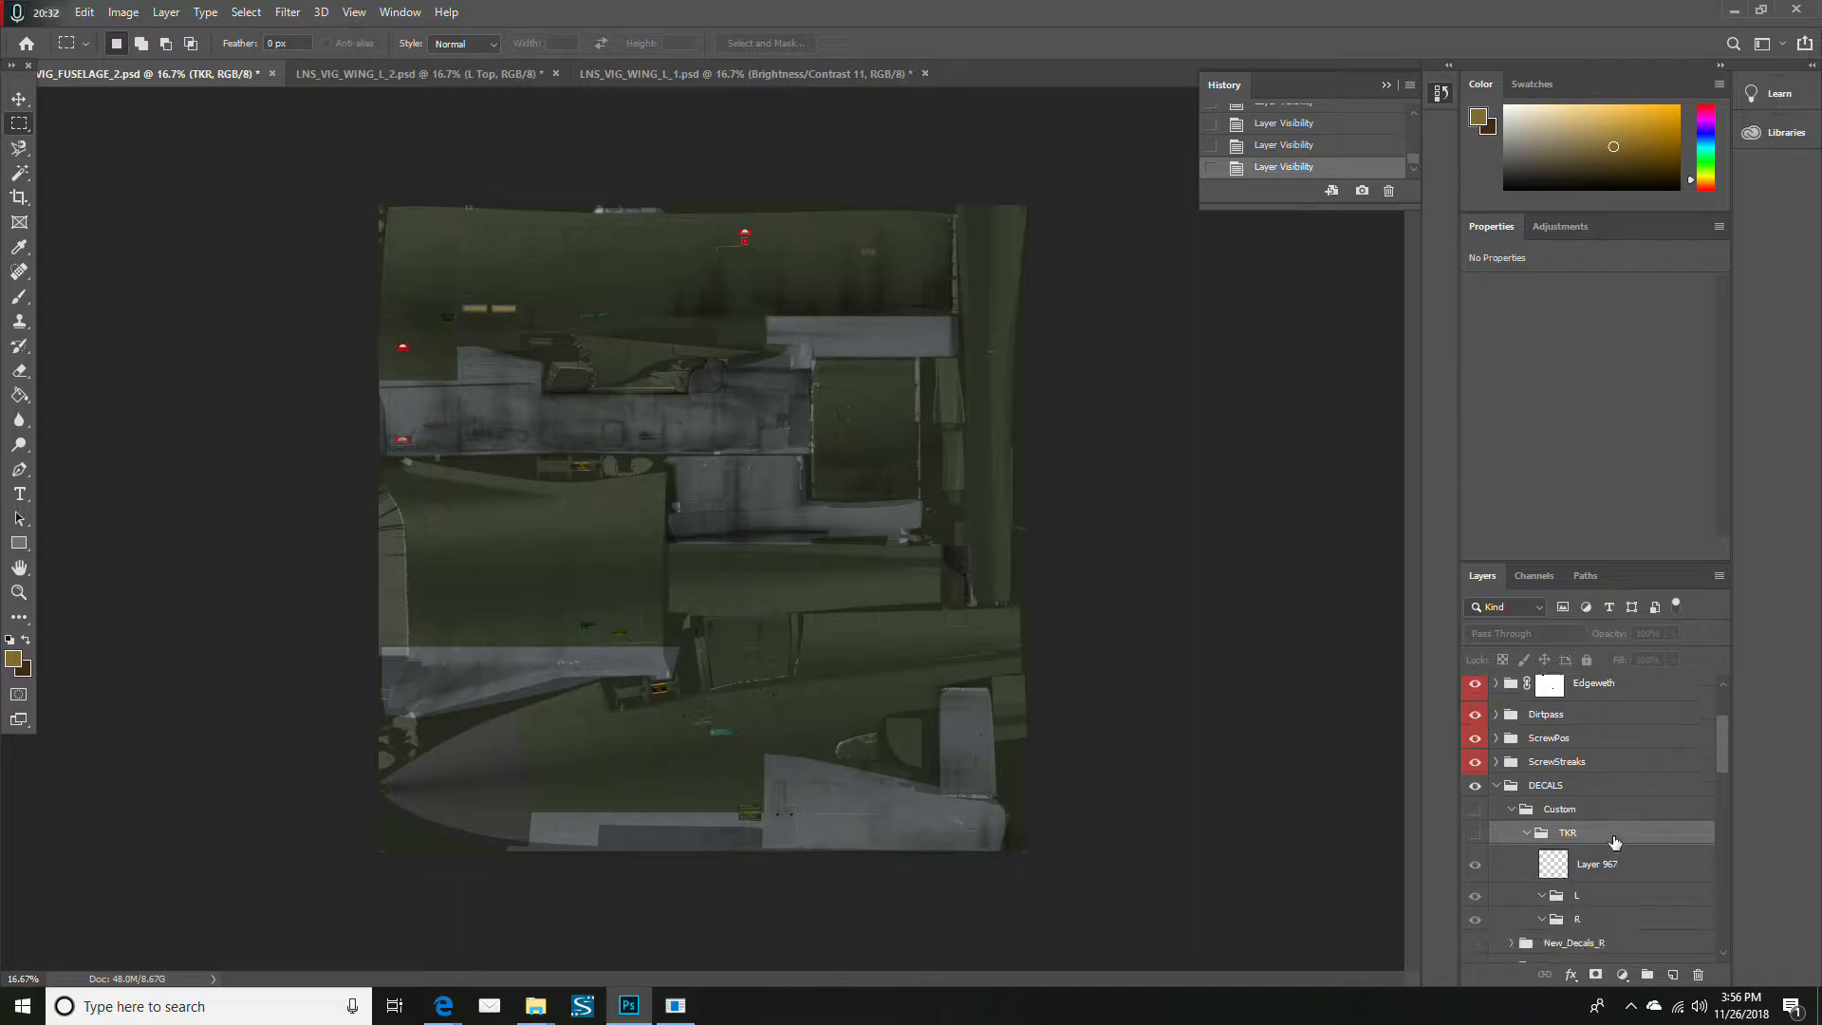
scroll(1613, 841, "down", 1)
left_click(1597, 825)
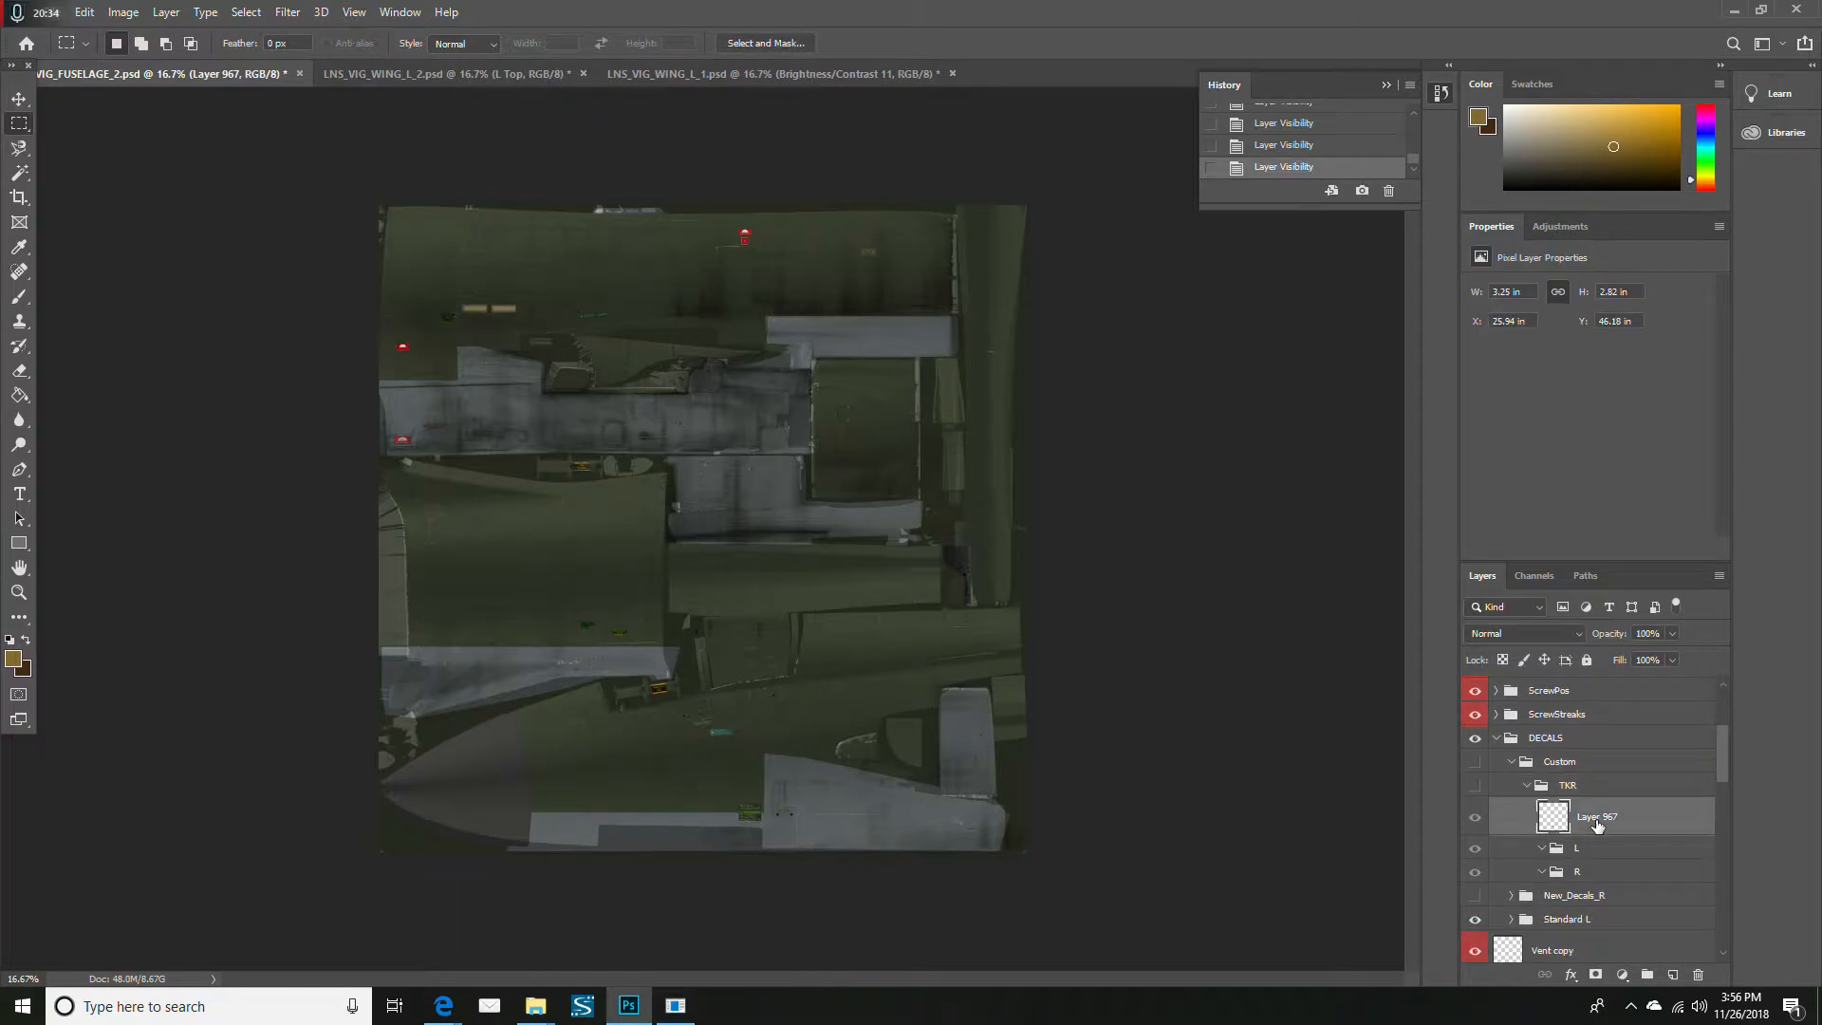
left_click(1474, 816)
Point out the LNS_VIG_FUSELAGE_L texture in the AJS37 TAF2 folder, and back in Photoshop show New_Decals_R instead of Standard L
scroll(1571, 806, "down", 3)
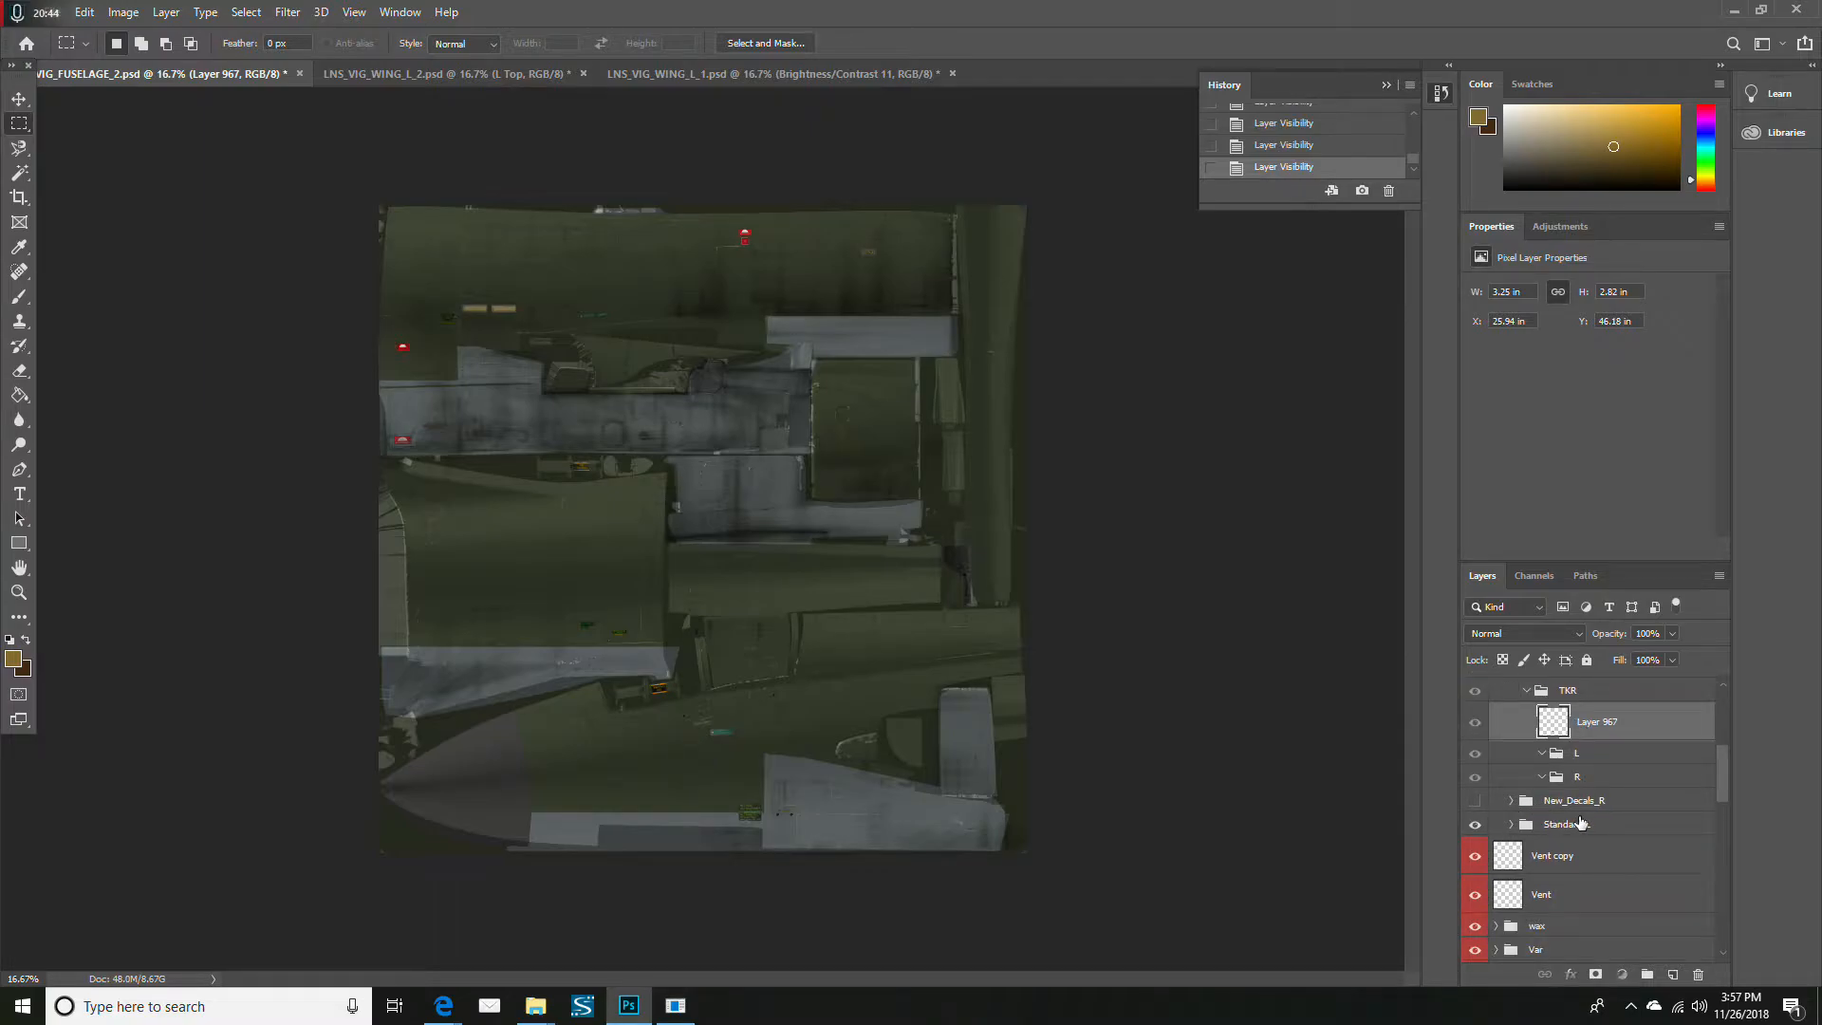
left_click(1580, 824)
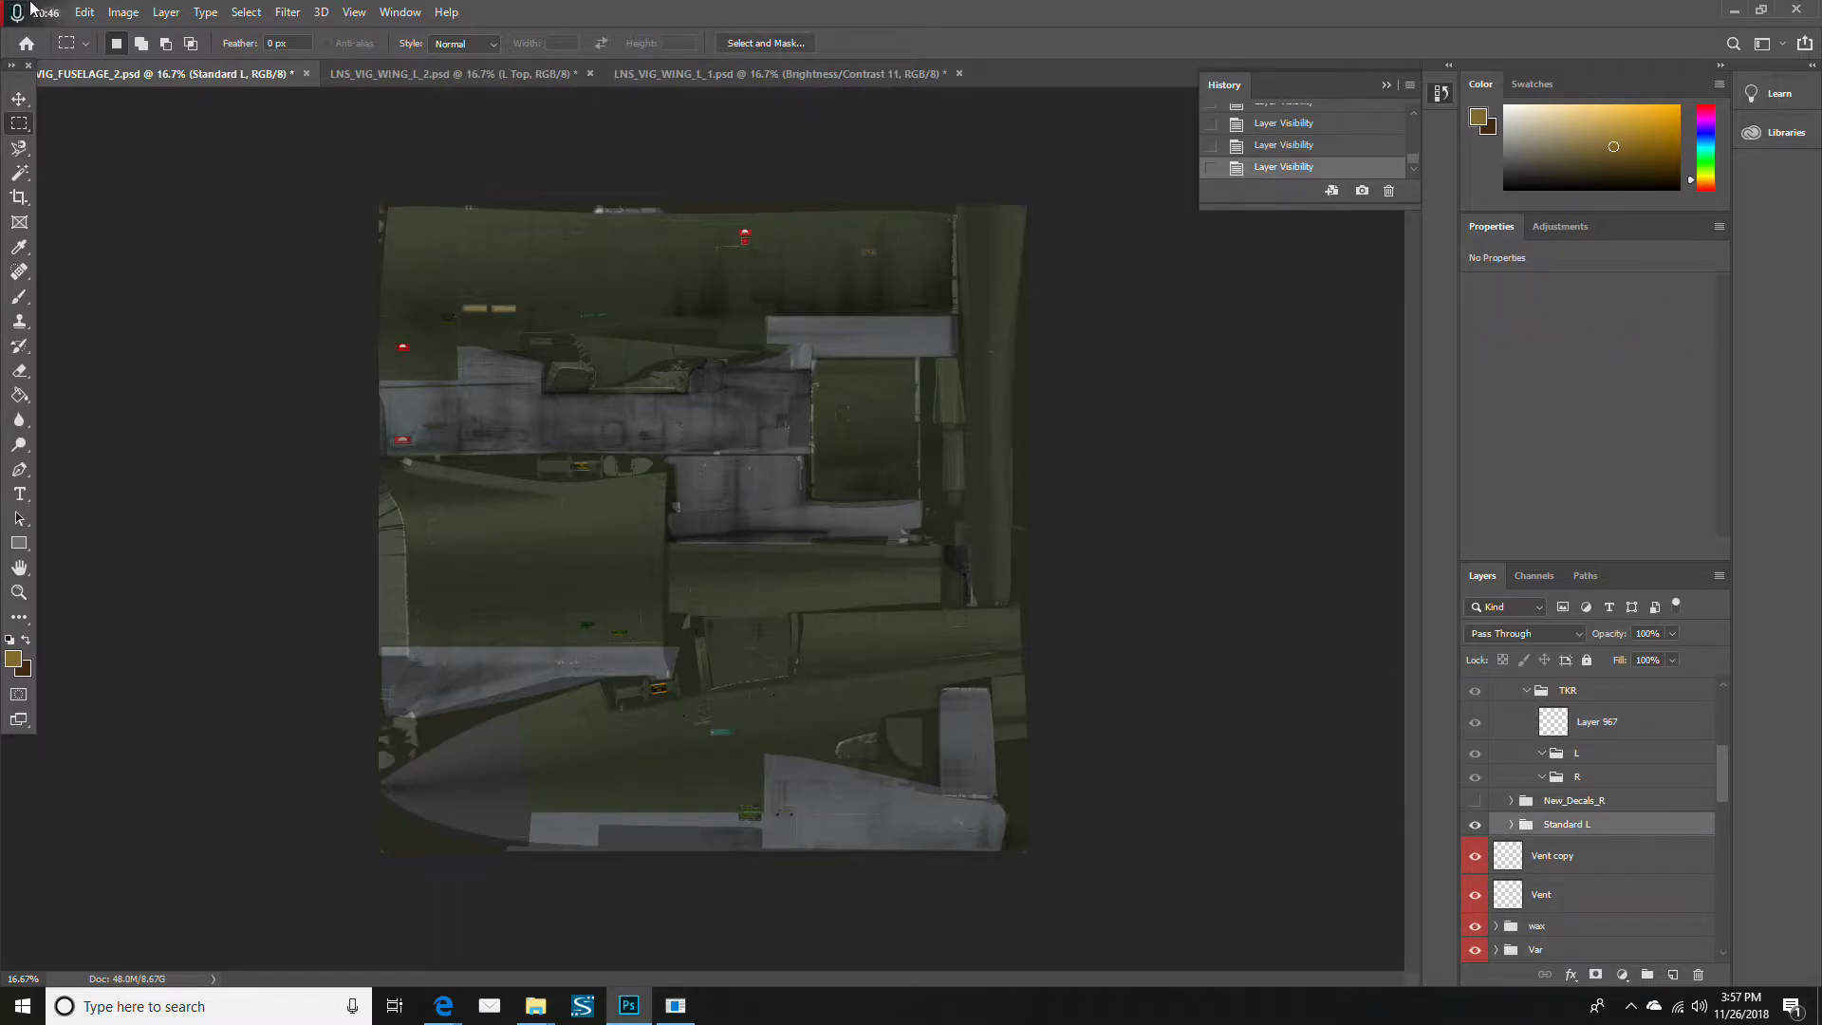
left_click(550, 1010)
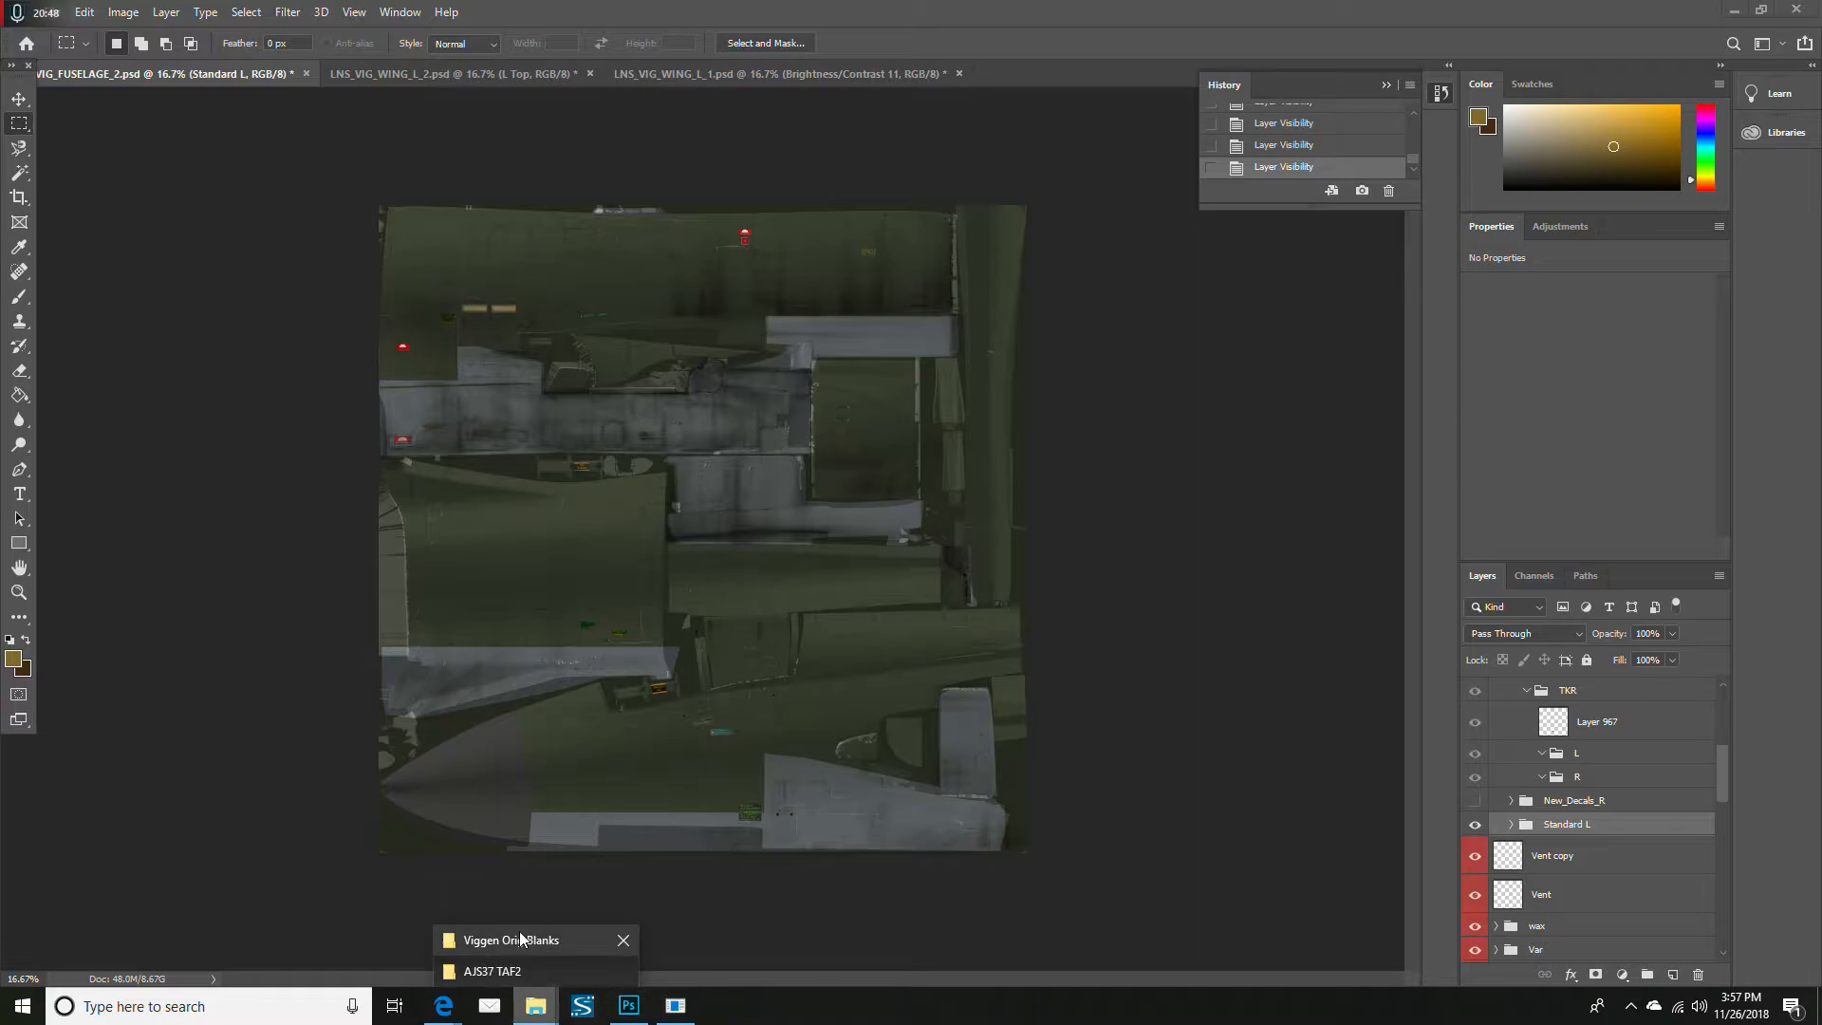
left_click(518, 967)
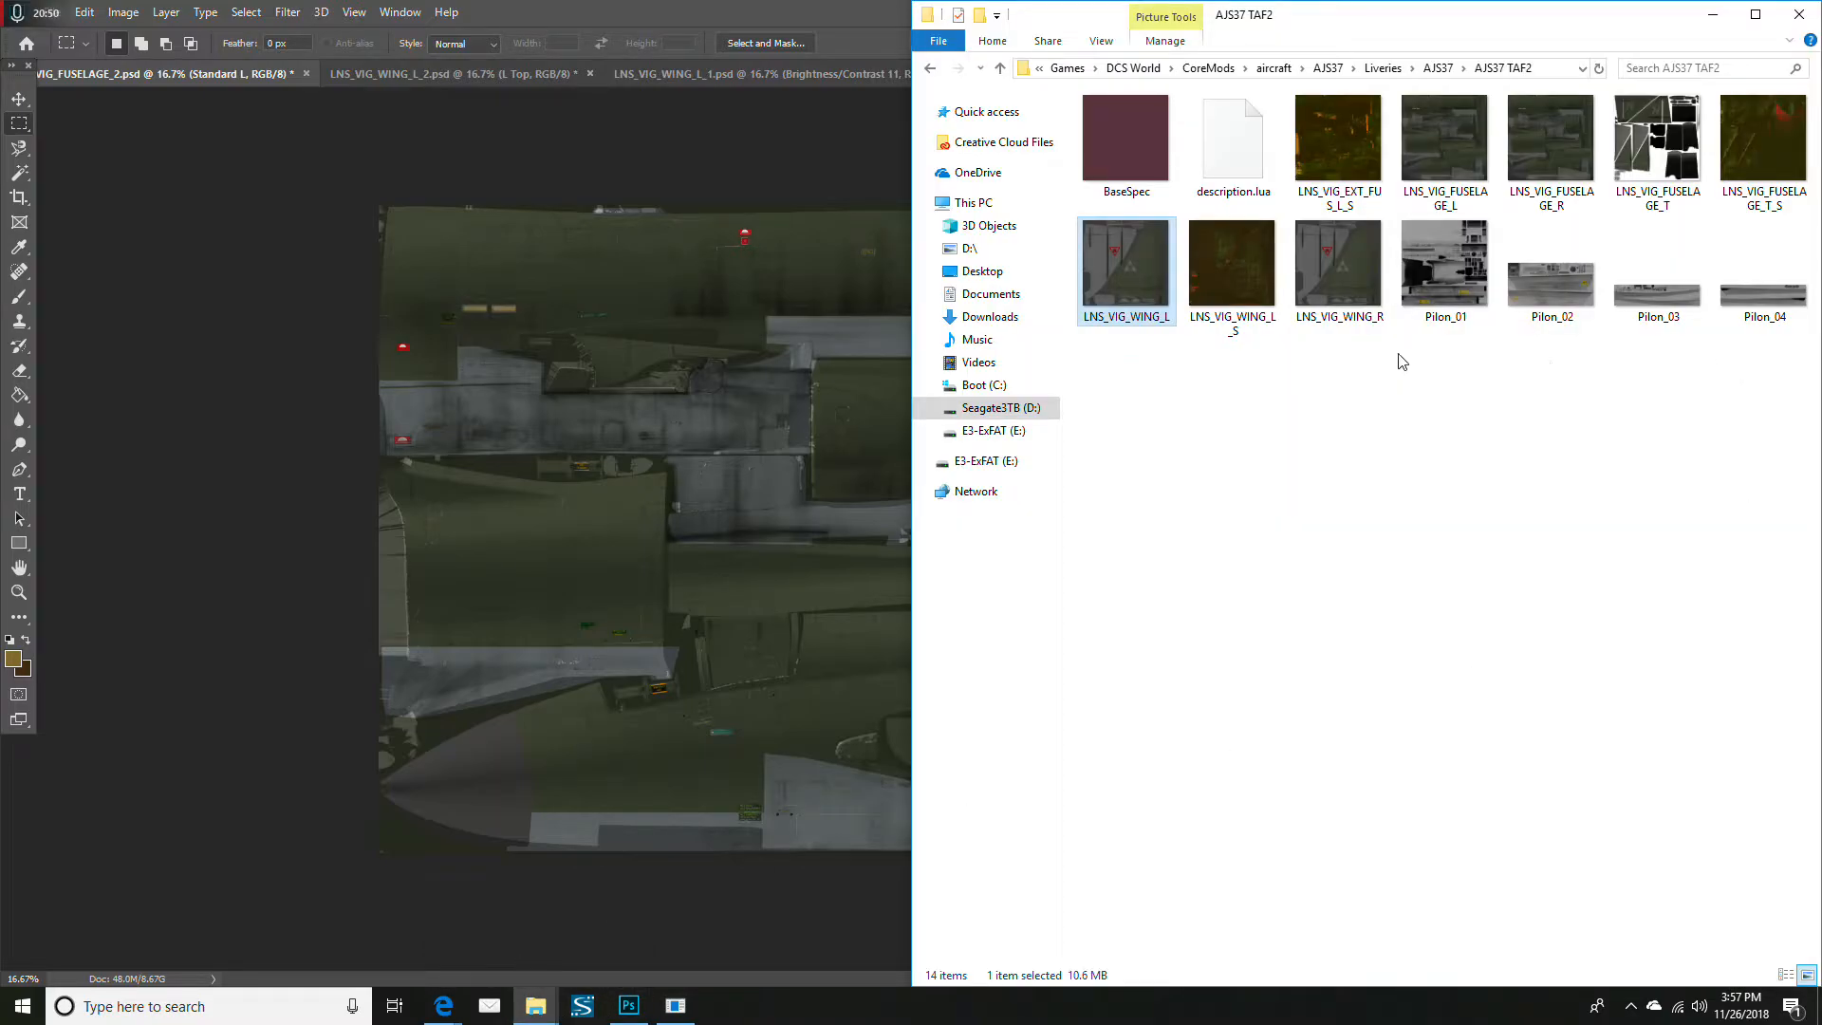
left_click(1455, 204)
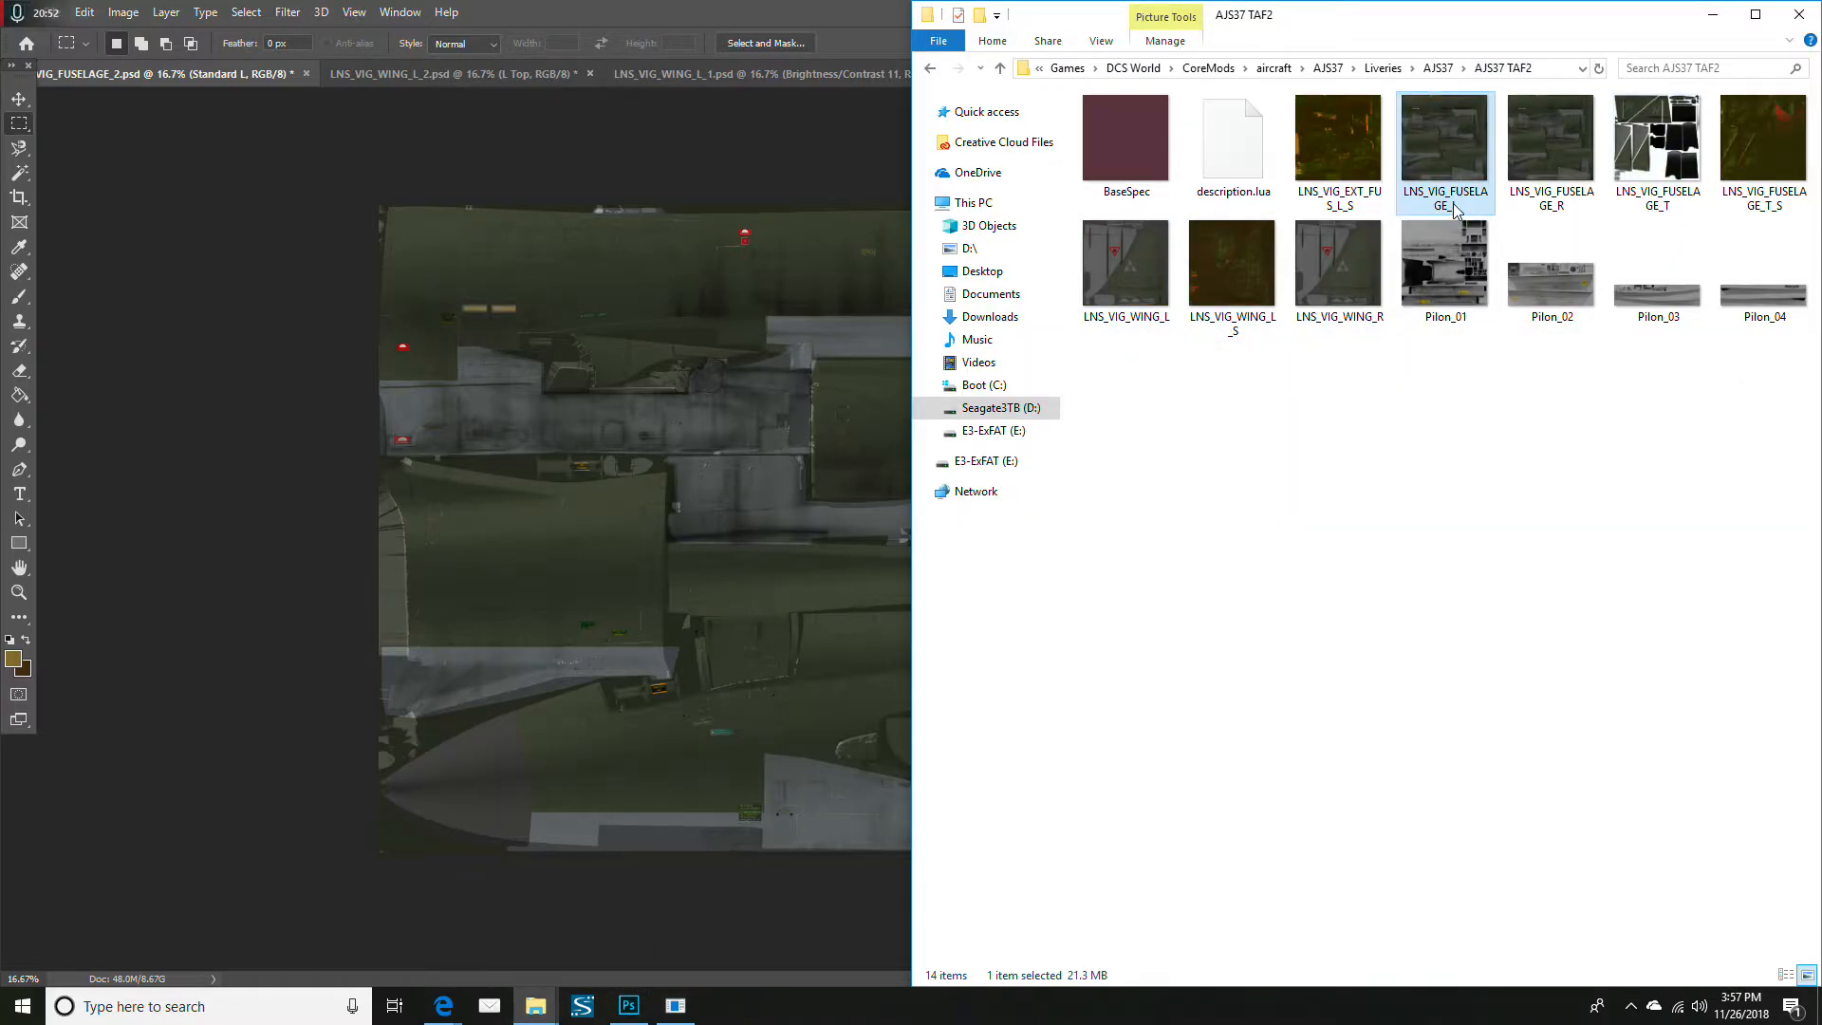
left_click(156, 163)
left_click(1474, 824)
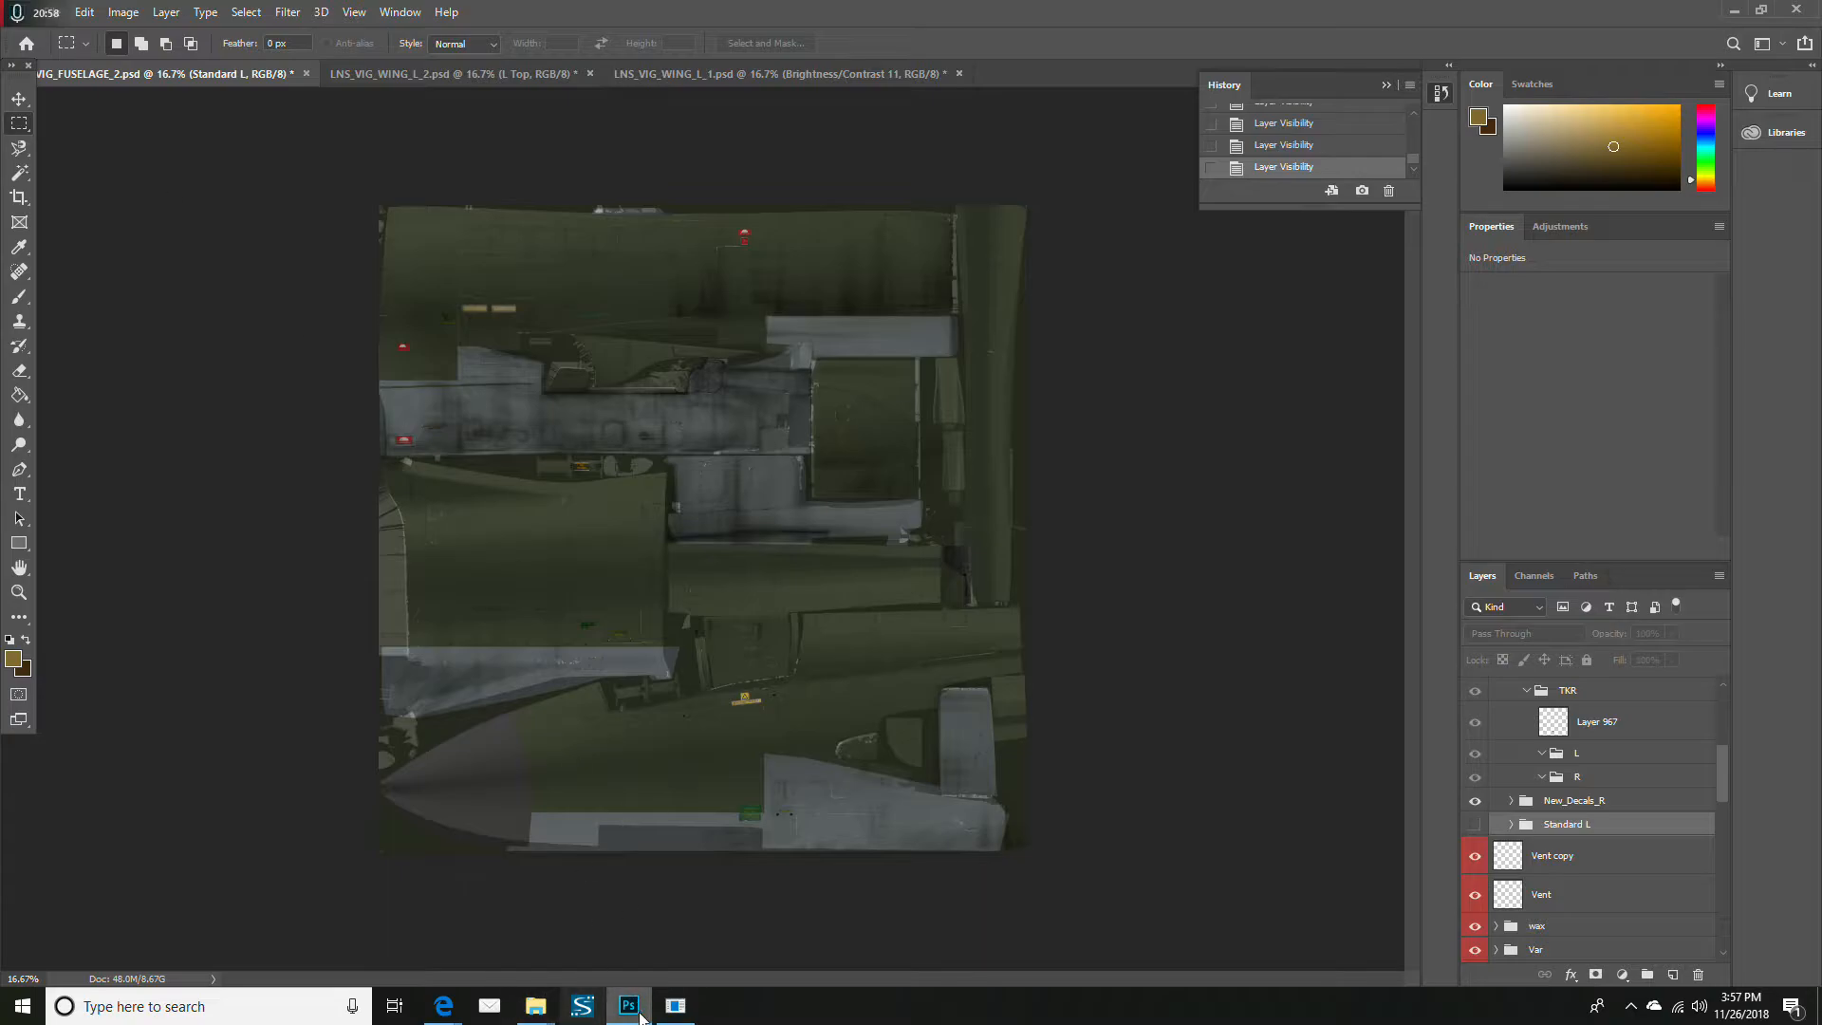
Switch to the object viewer, inspect the decals beside the cockpit and air intake on the Viggen model, and return to Photoshop
left_click(675, 1005)
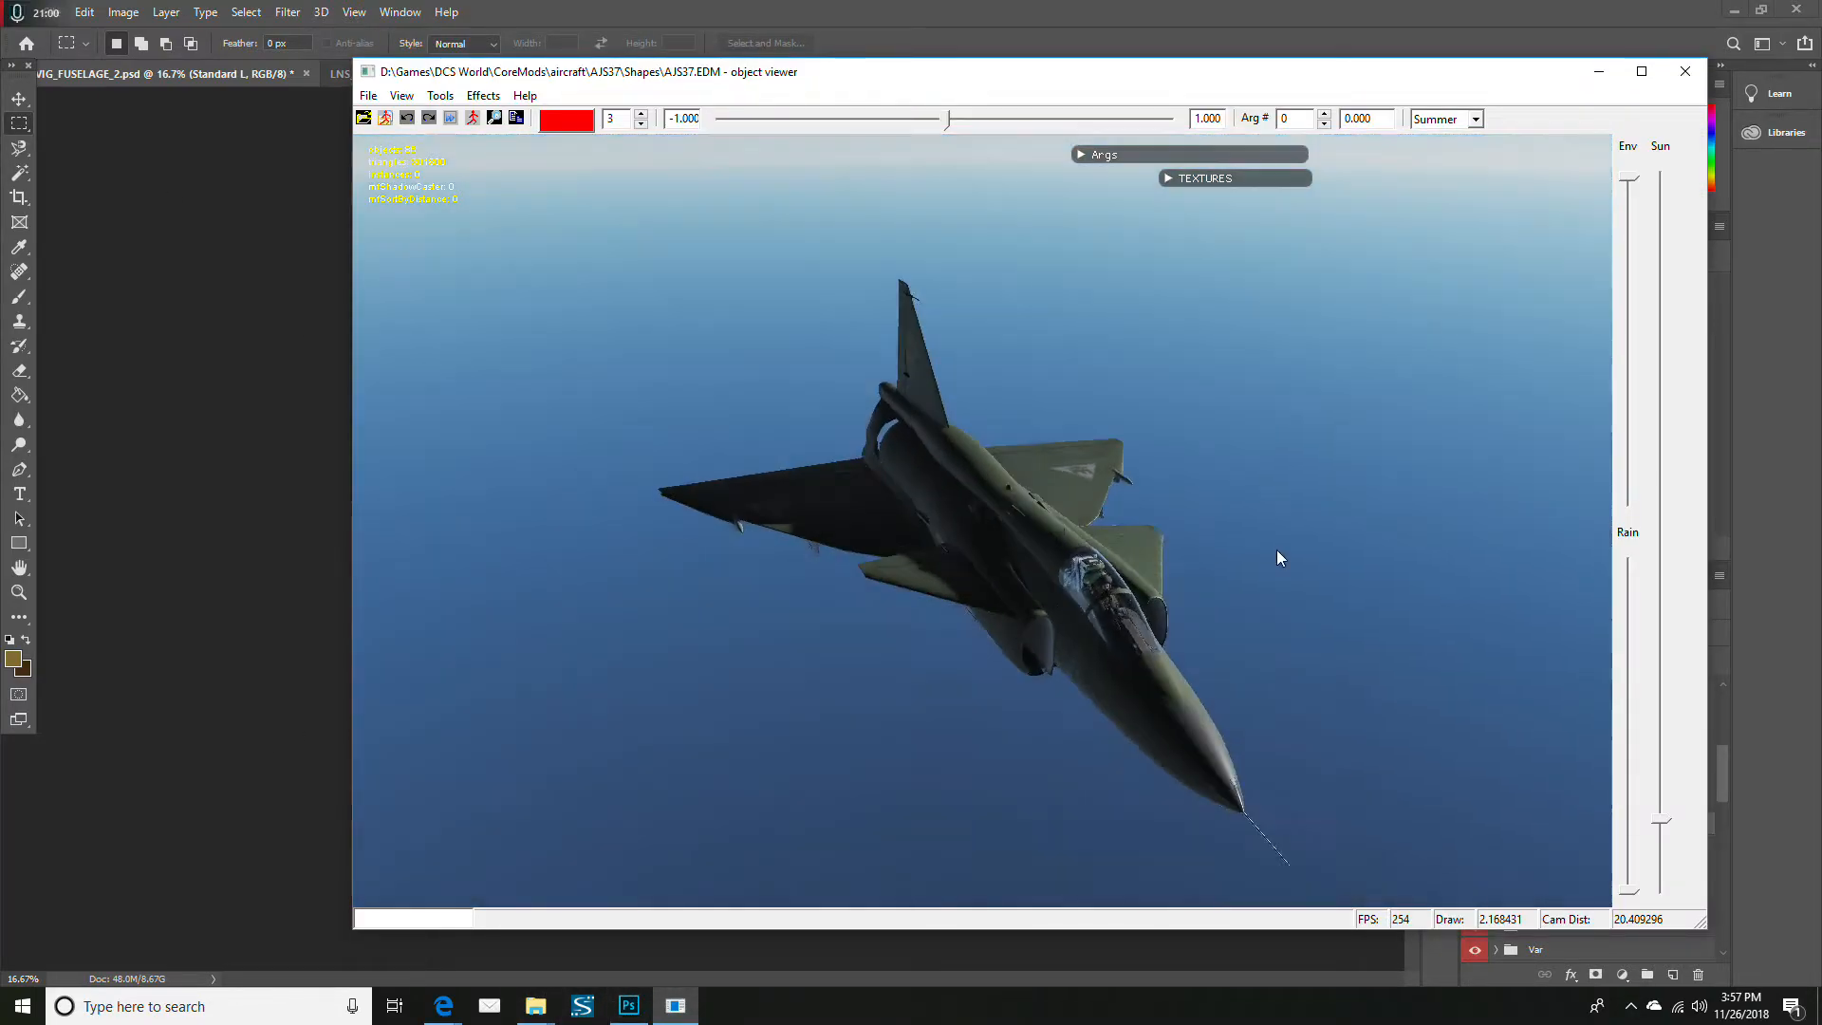
left_click_drag(1277, 549, 1412, 541)
left_click_drag(1307, 746, 1072, 662)
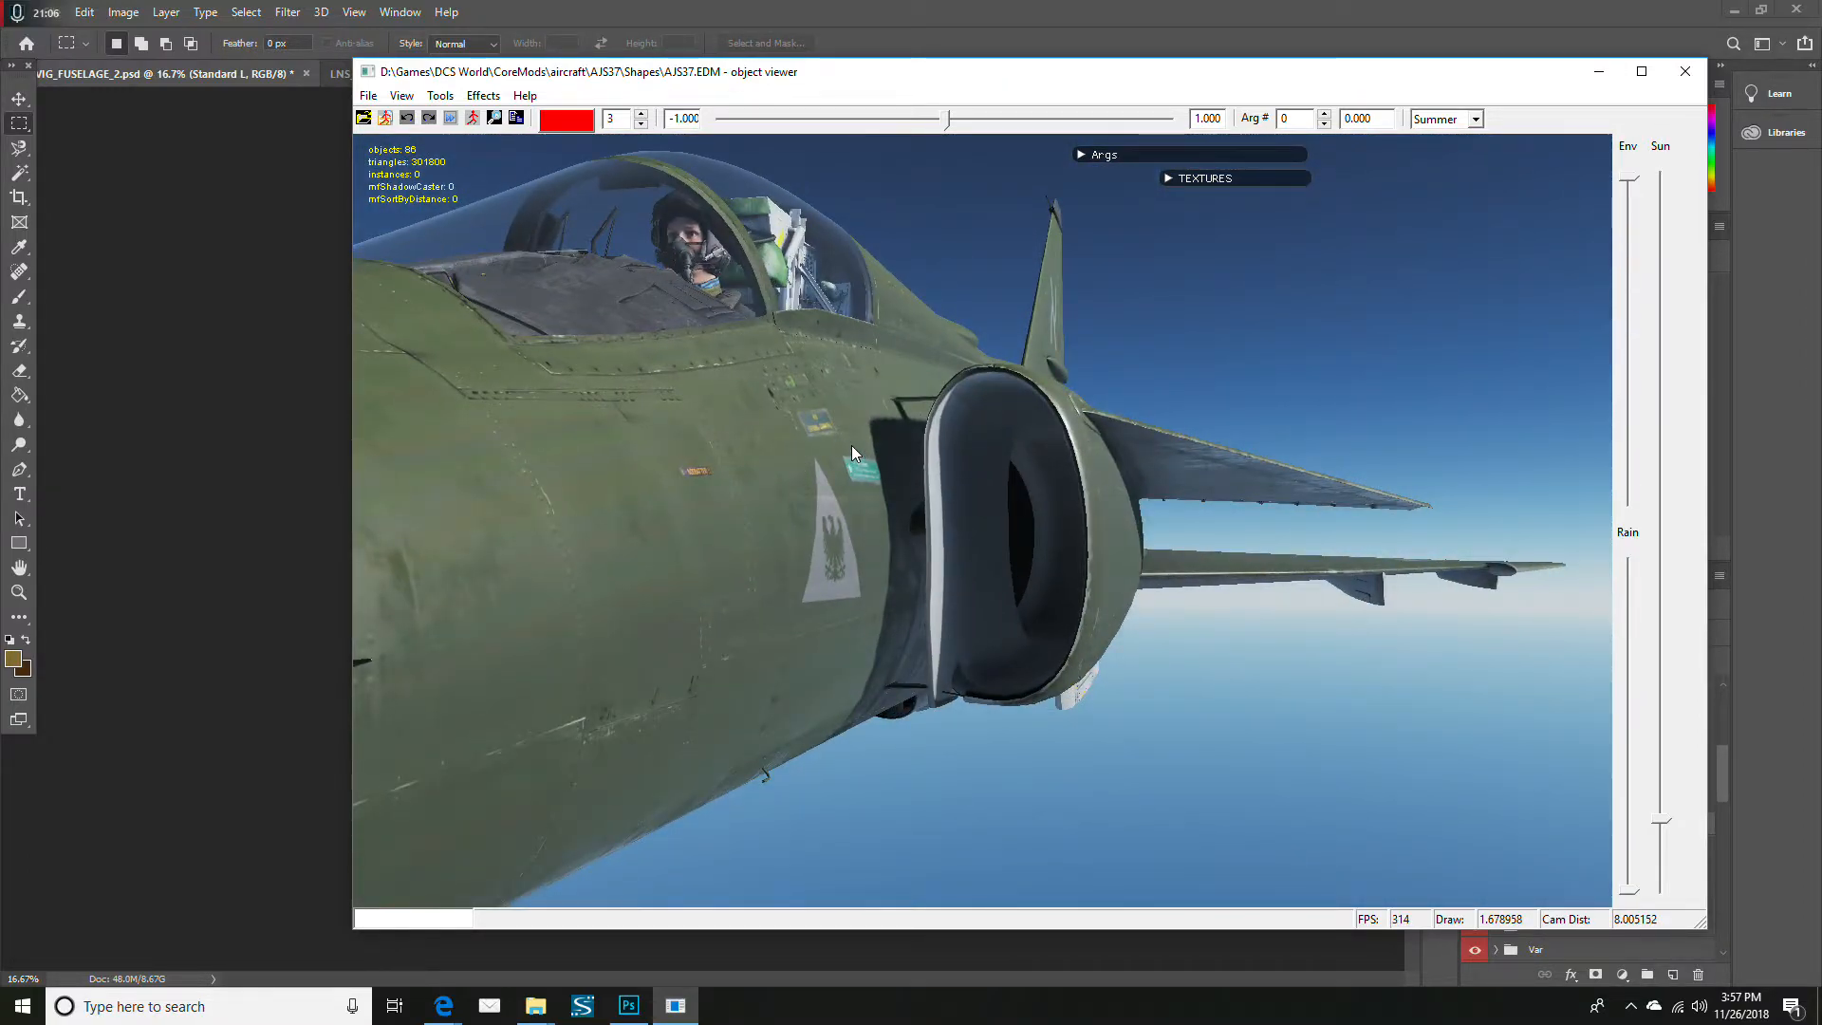
left_click_drag(676, 452, 950, 499)
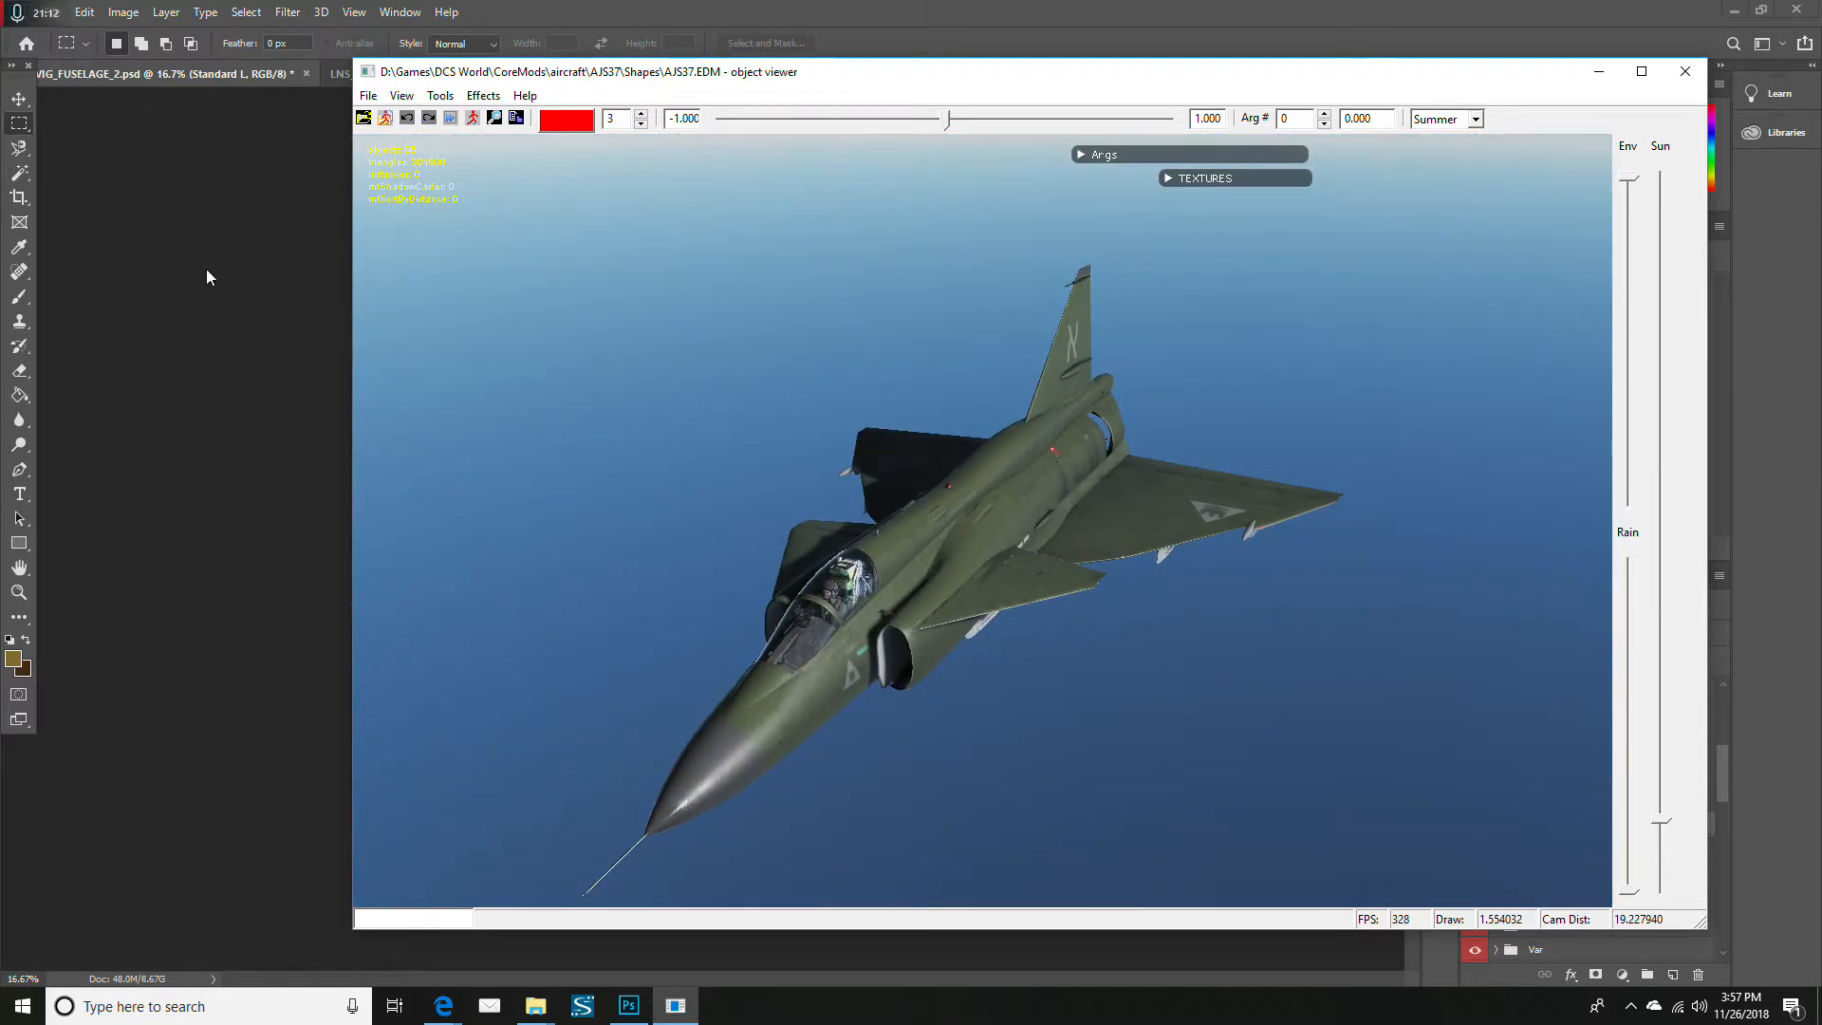
left_click(207, 269)
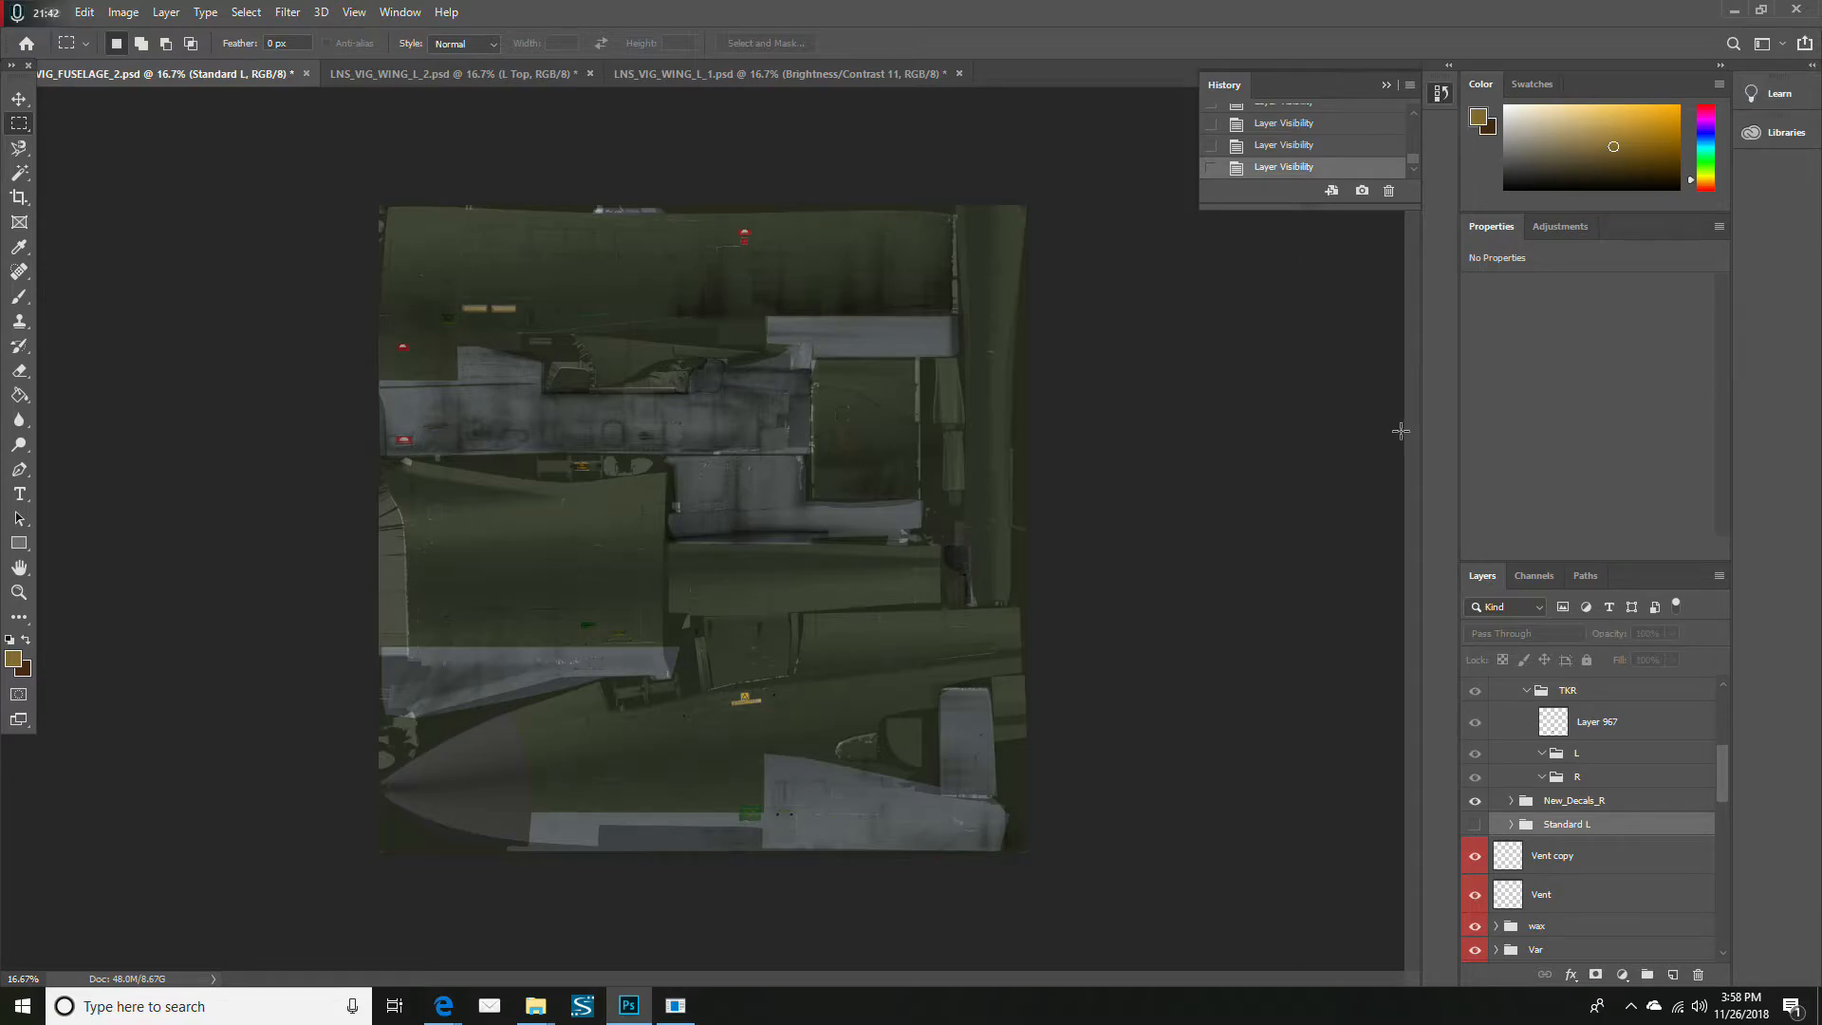
Hide the weathering and detail groups from Slime_Rear down to ScrewStreaks above the DECALS group
left_click_drag(1726, 773, 1725, 657)
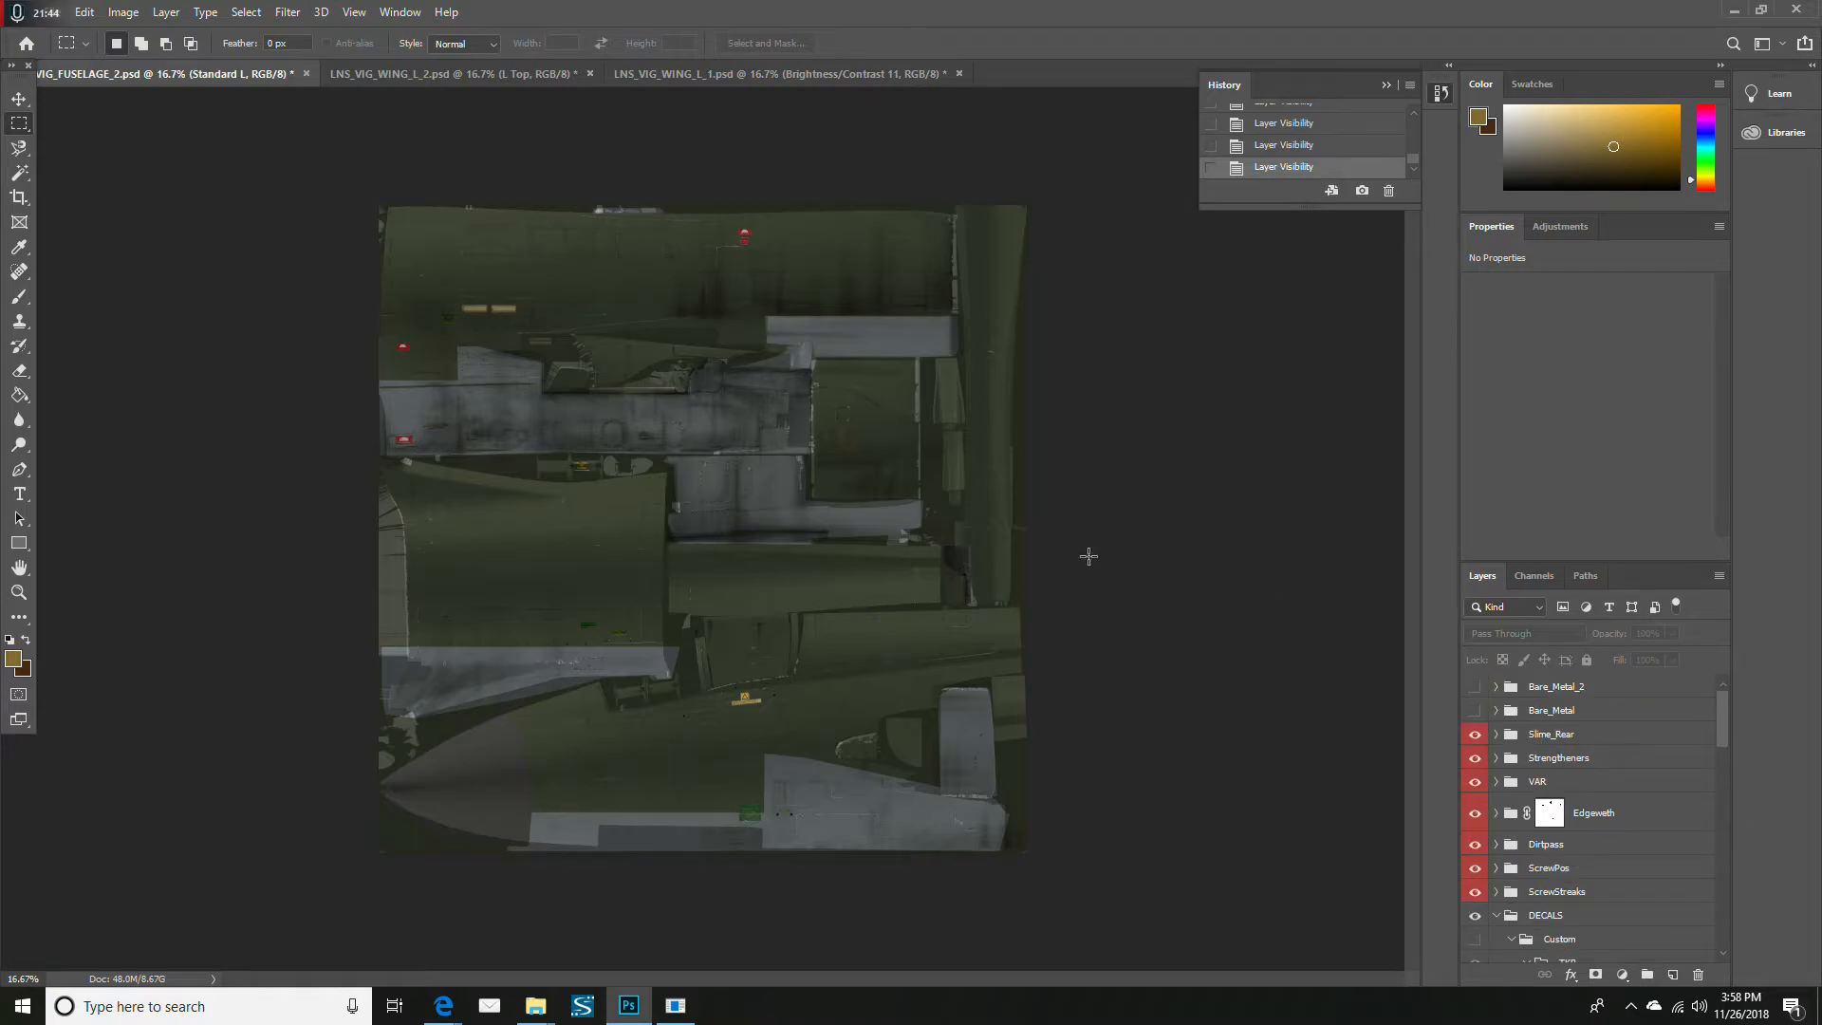
left_click_drag(1475, 733, 1475, 827)
left_click_drag(1475, 891, 1476, 841)
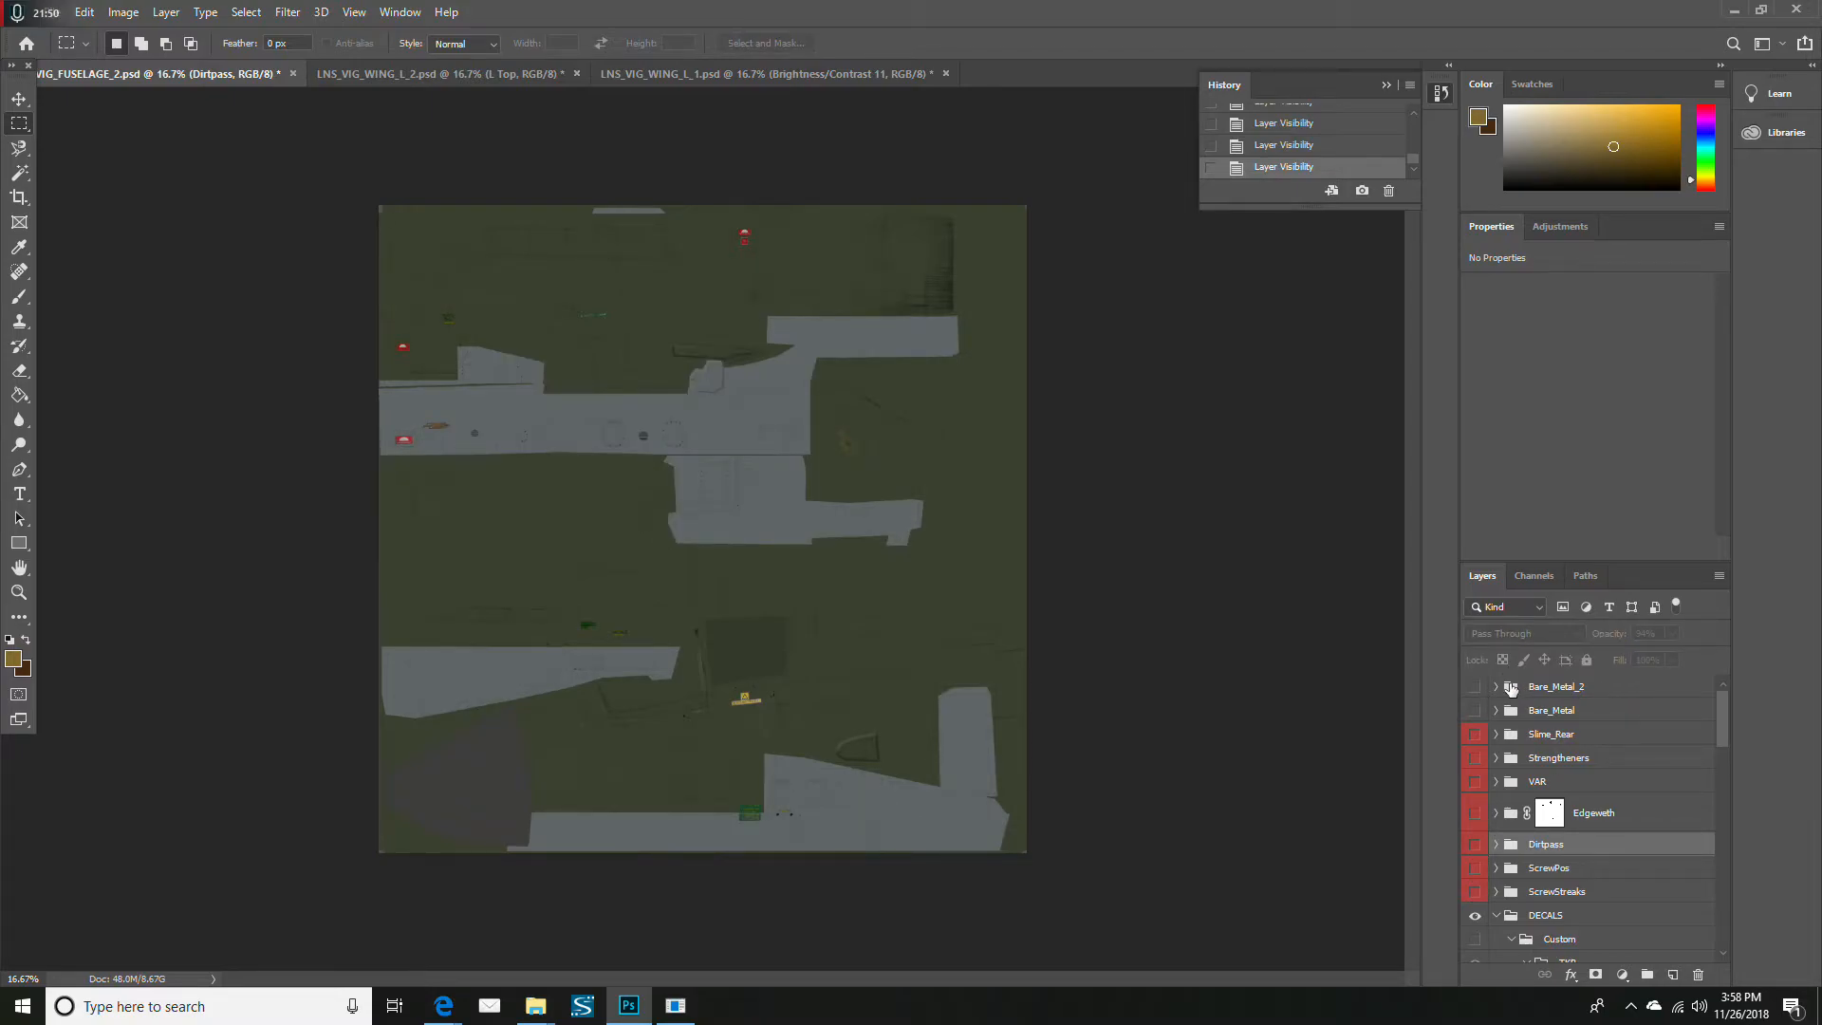
Turn on the Bare_Metal_2 group and hide the whole LIVERIES group
left_click(1475, 687)
scroll(1546, 784, "down", 3)
scroll(1546, 783, "down", 5)
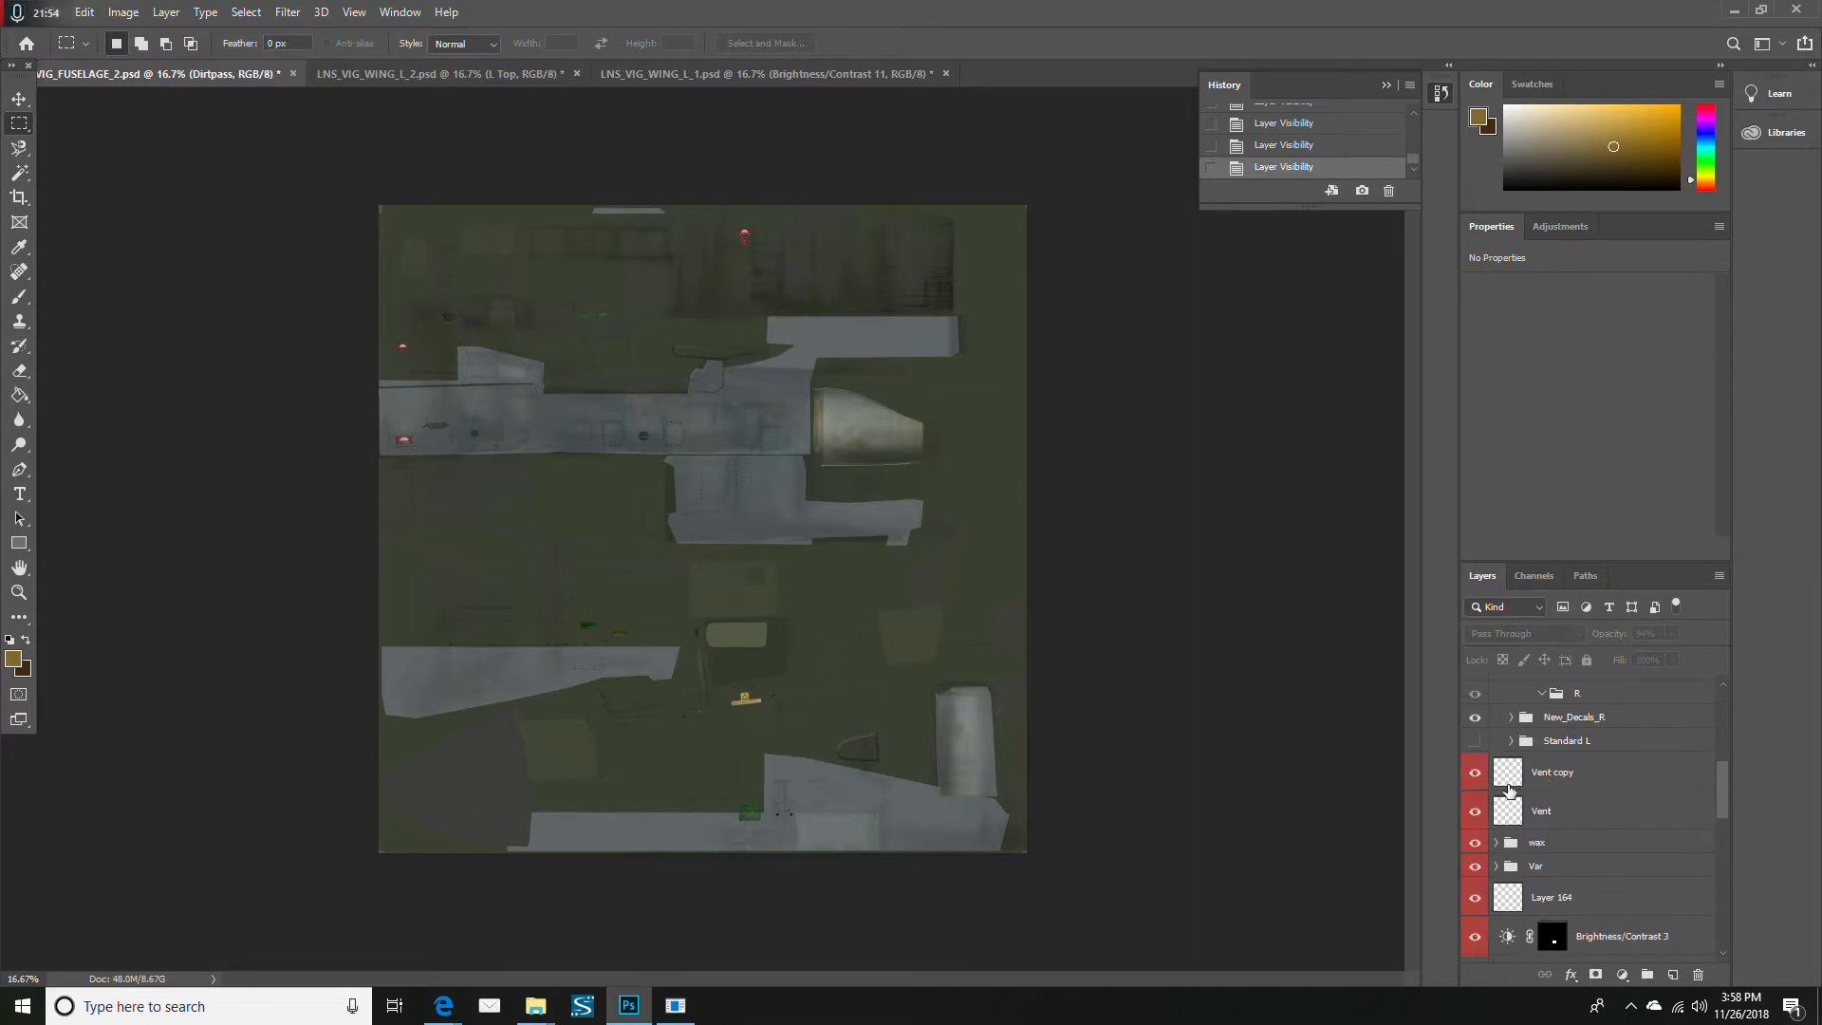
left_click(1474, 756)
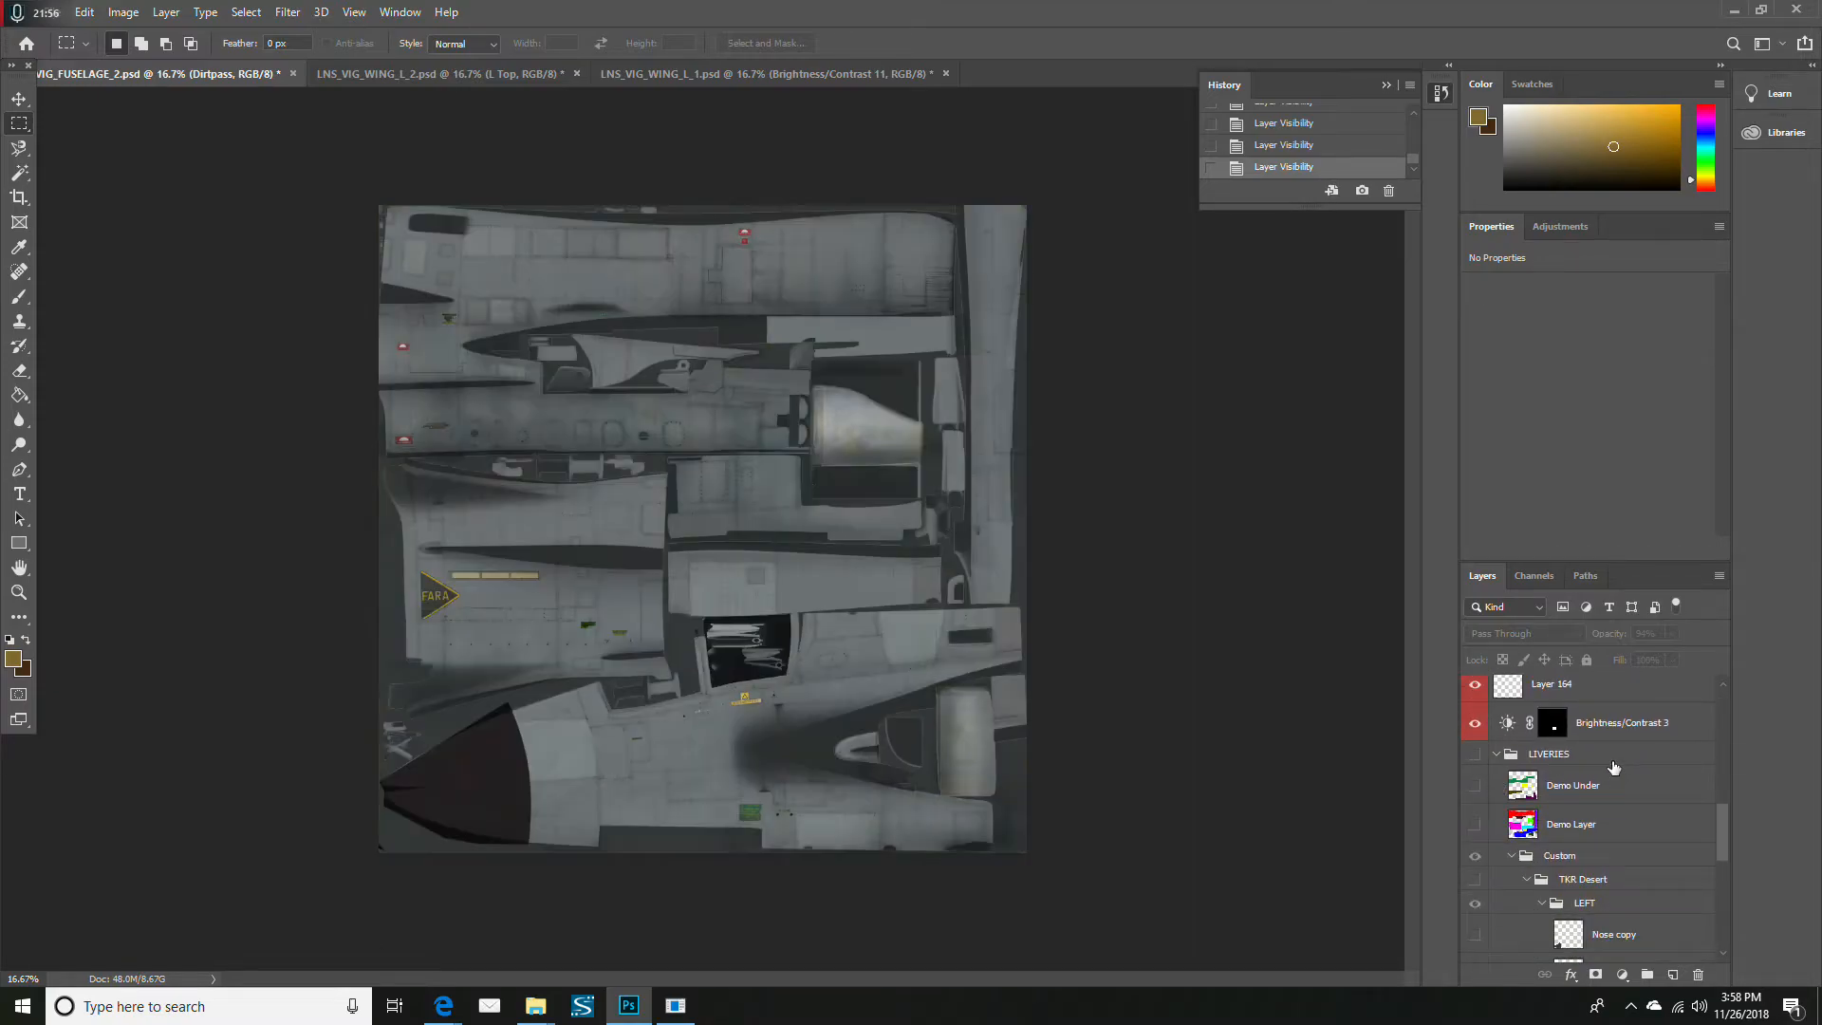
Compare Bare_Metal with Bare_Metal_2 by swapping their visibility, leave Bare_Metal_2 shown, and expand it to examine its layers
scroll(1563, 733, "up", 8)
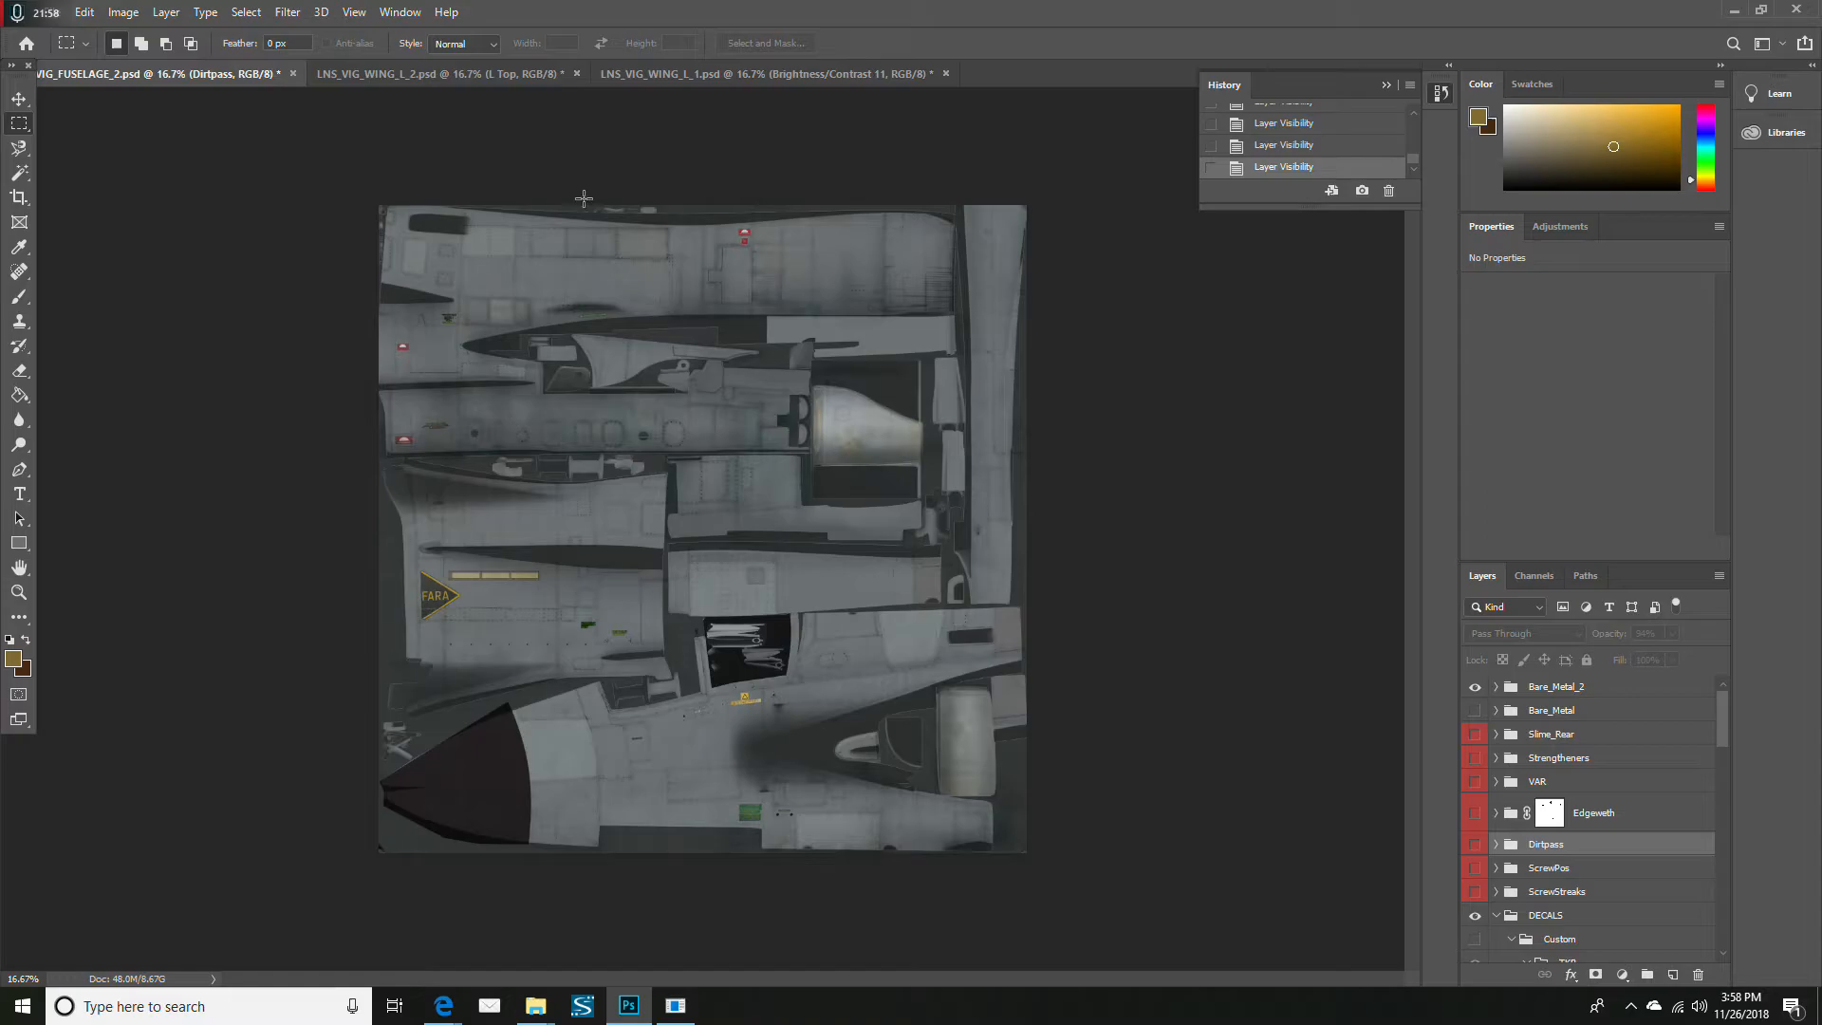
left_click(1474, 709)
left_click(1474, 687)
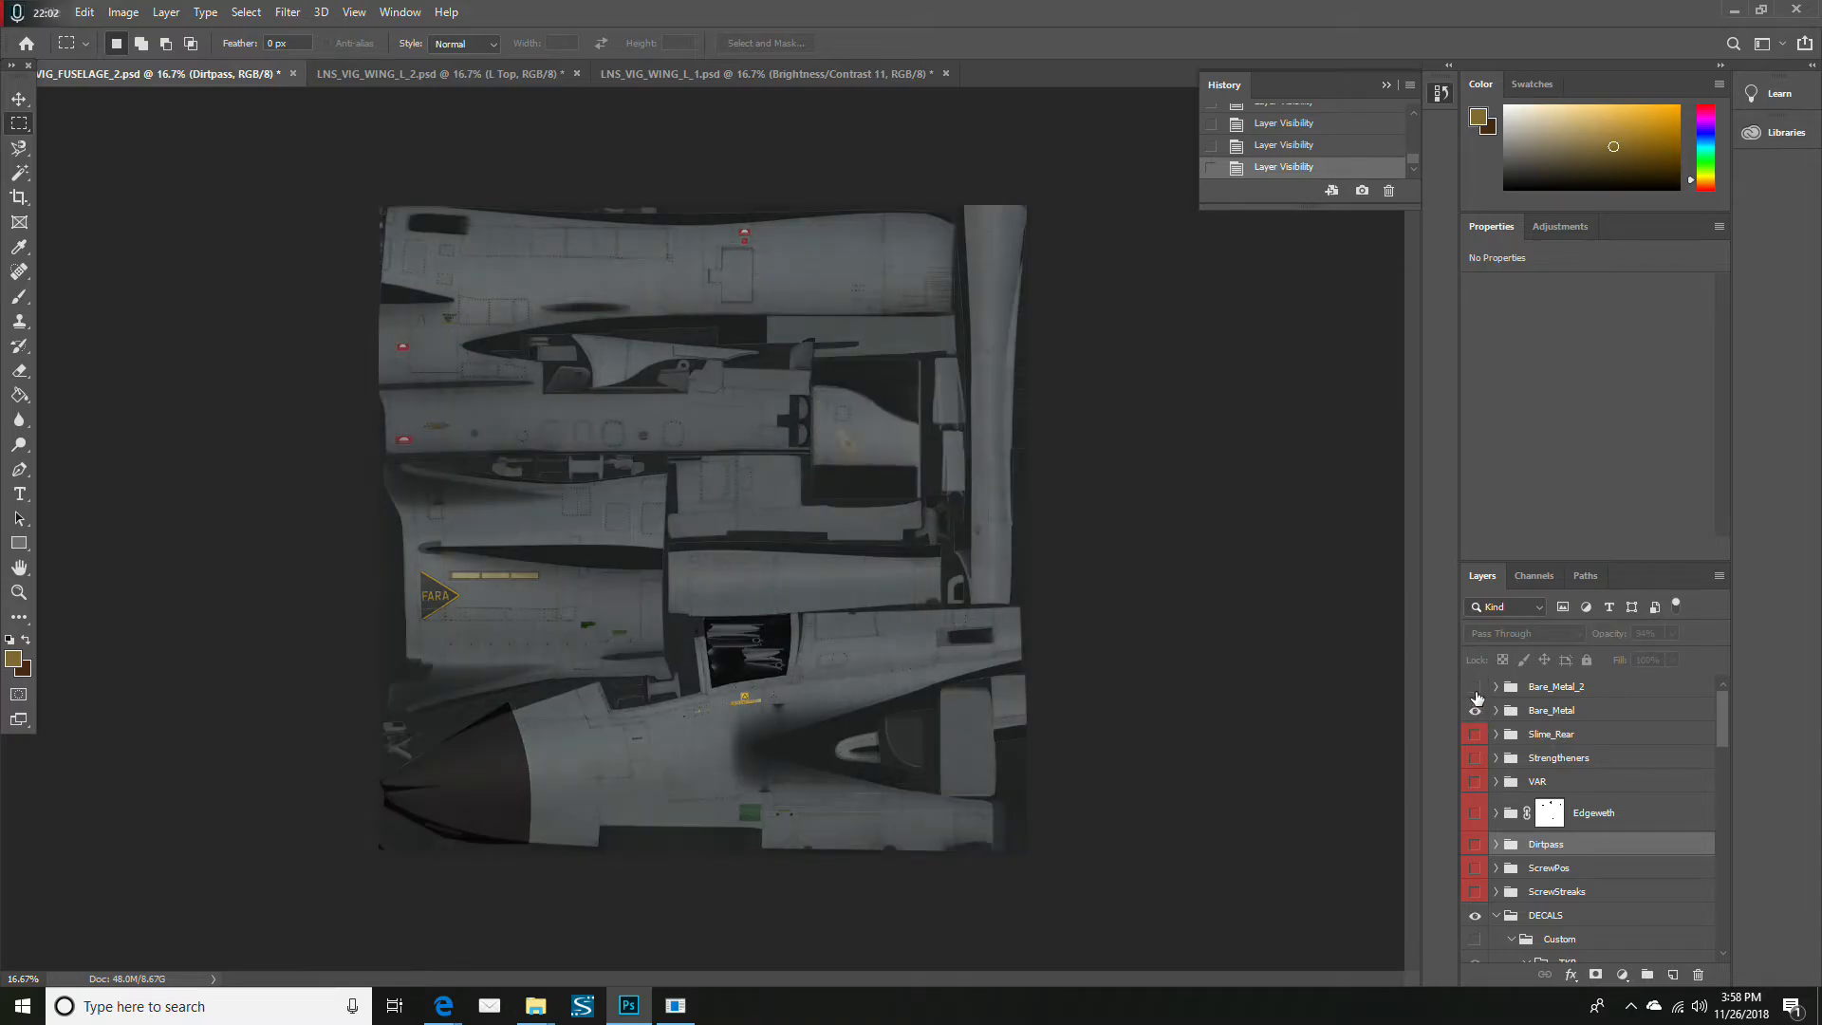
left_click(1475, 709)
left_click(1473, 687)
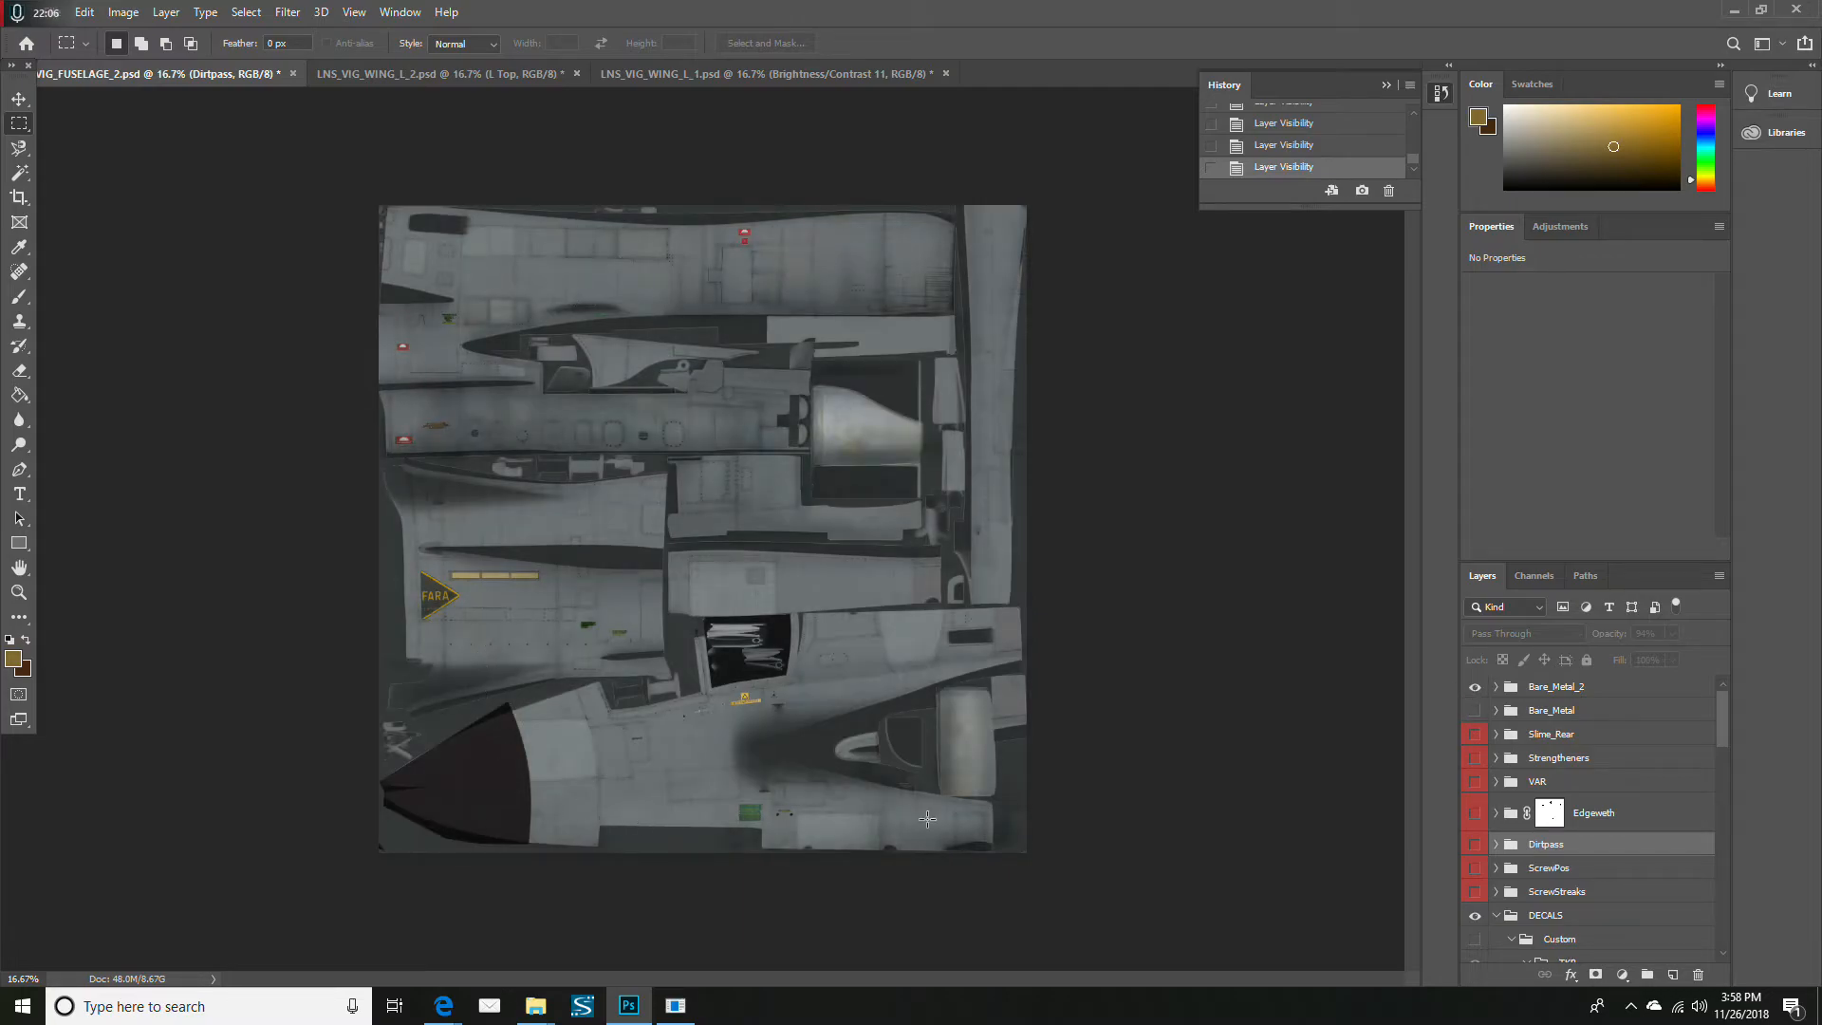
left_click(1495, 687)
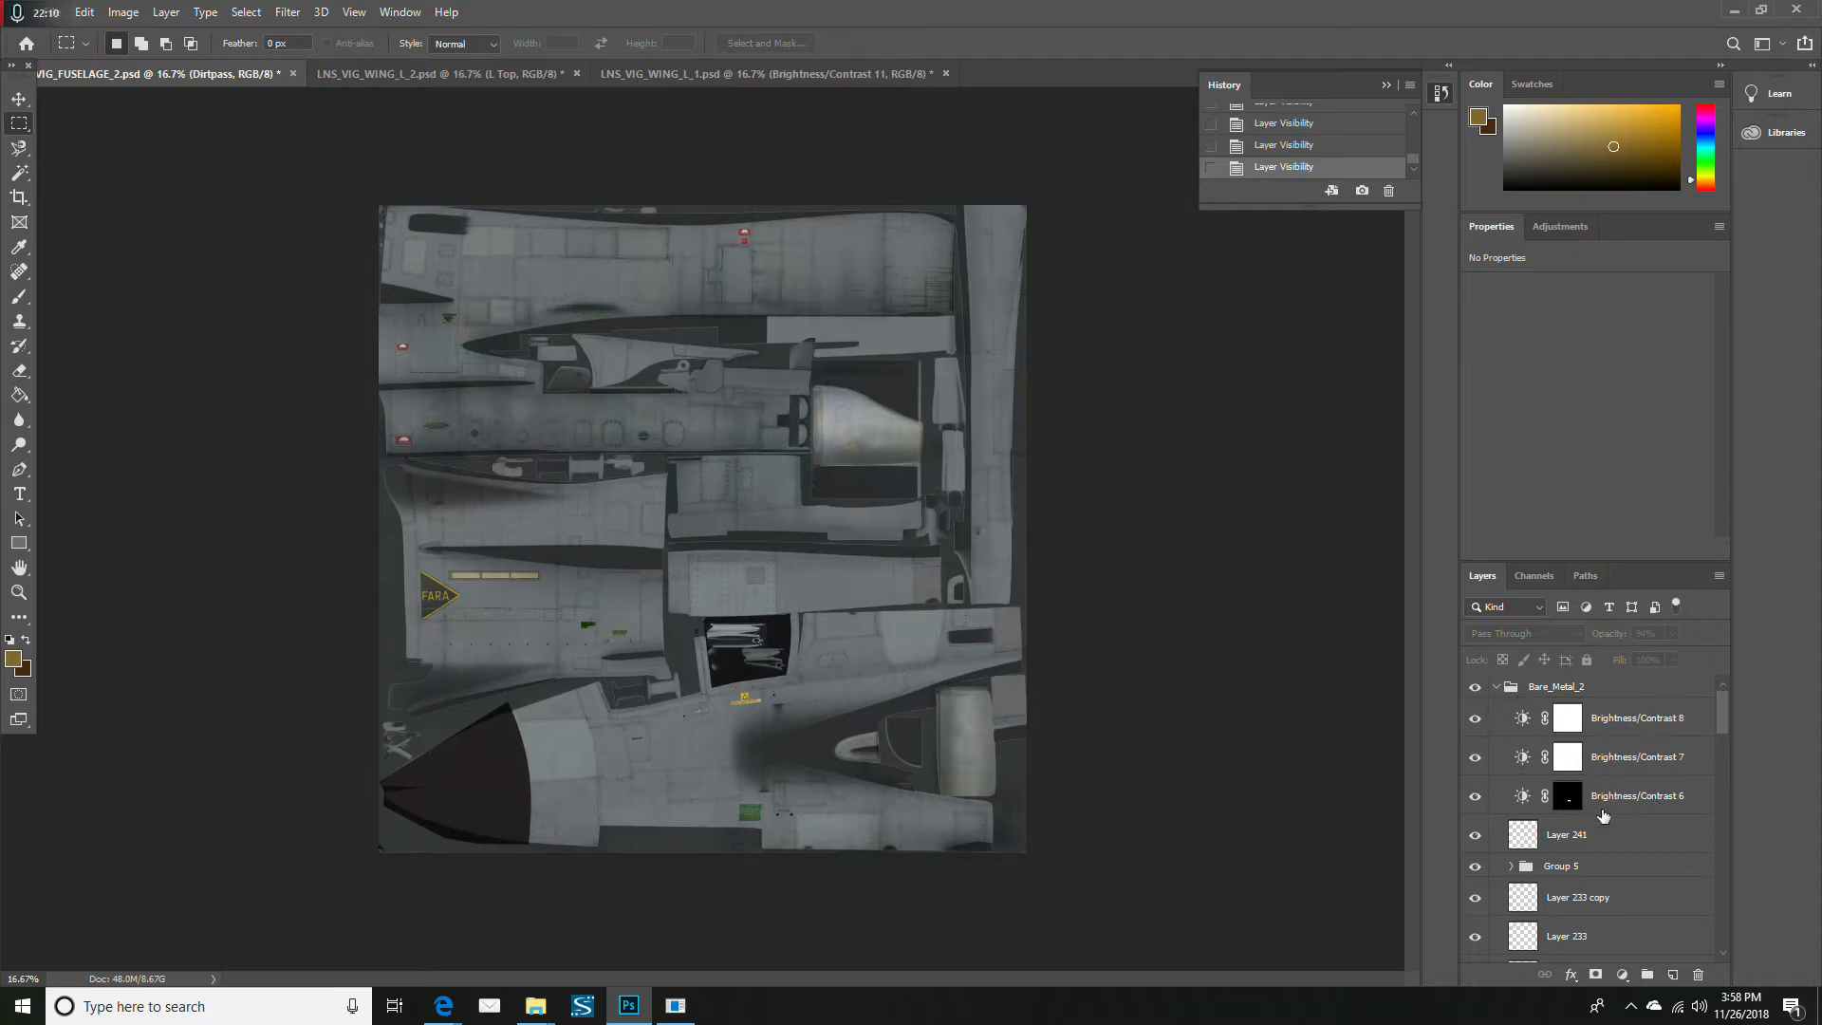
scroll(1606, 802, "down", 2)
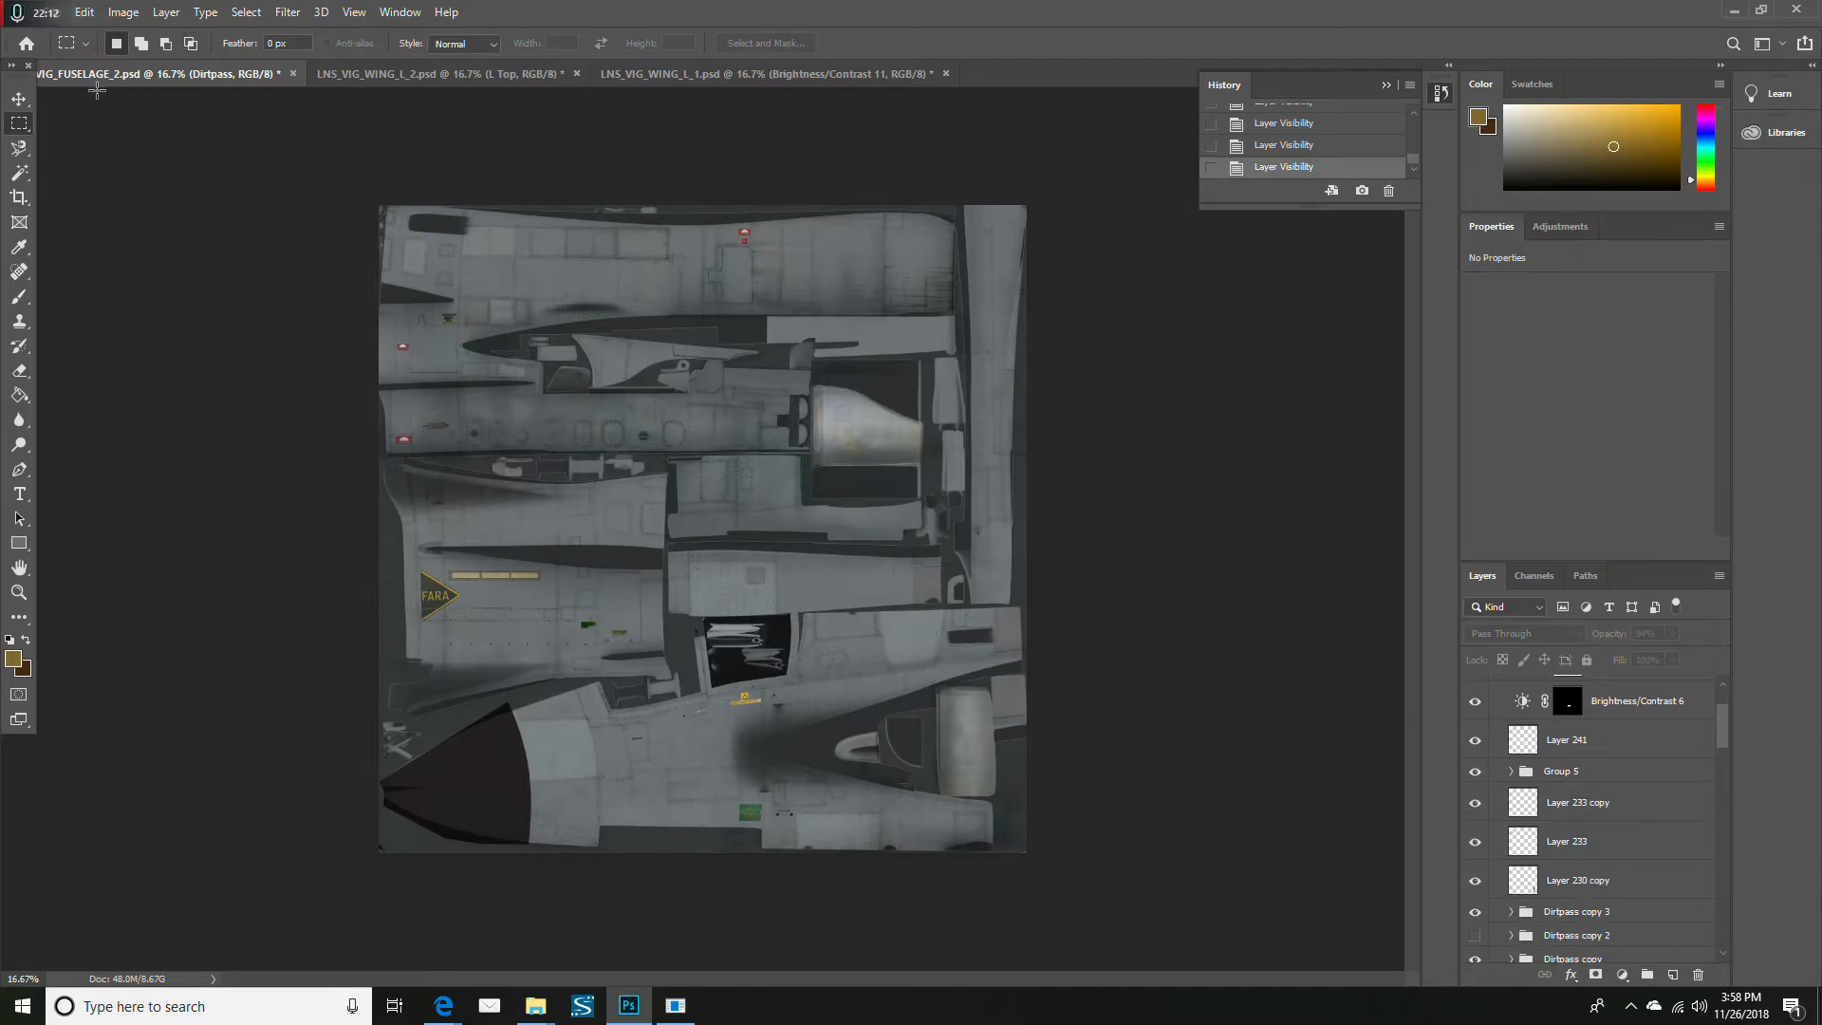